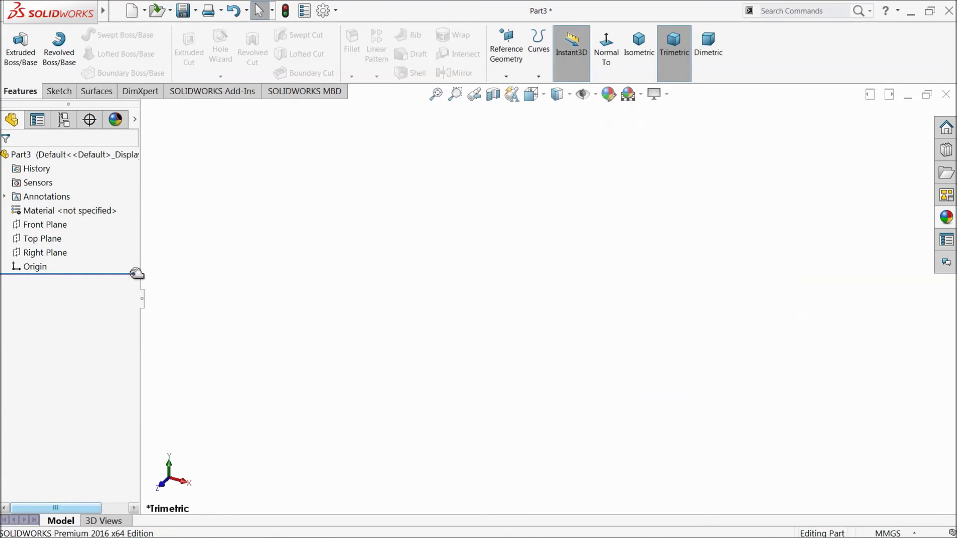
Step: Add the Weldments toolset to the command ribbon and bring its commands up
{"action": "right_click", "coordinate": [98, 90]}
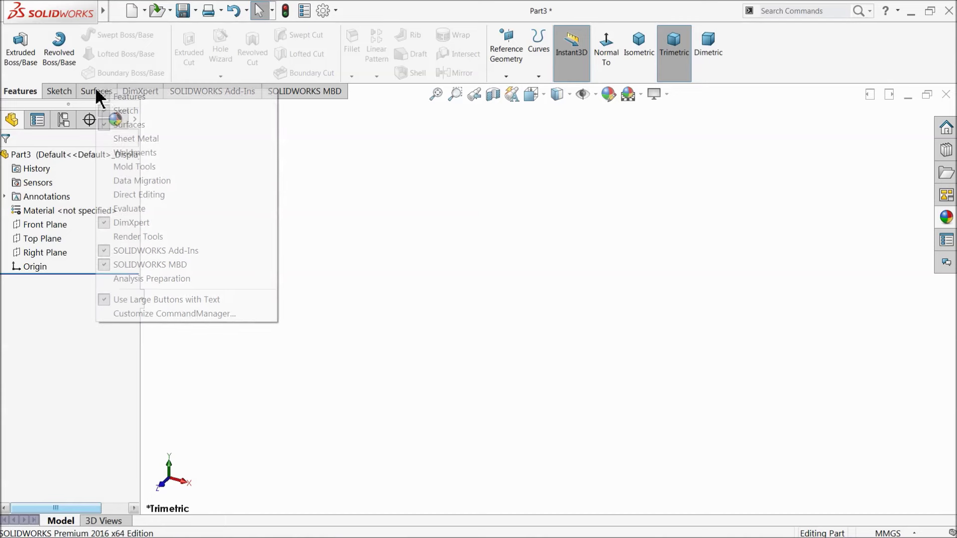
{"action": "left_click", "coordinate": [138, 152]}
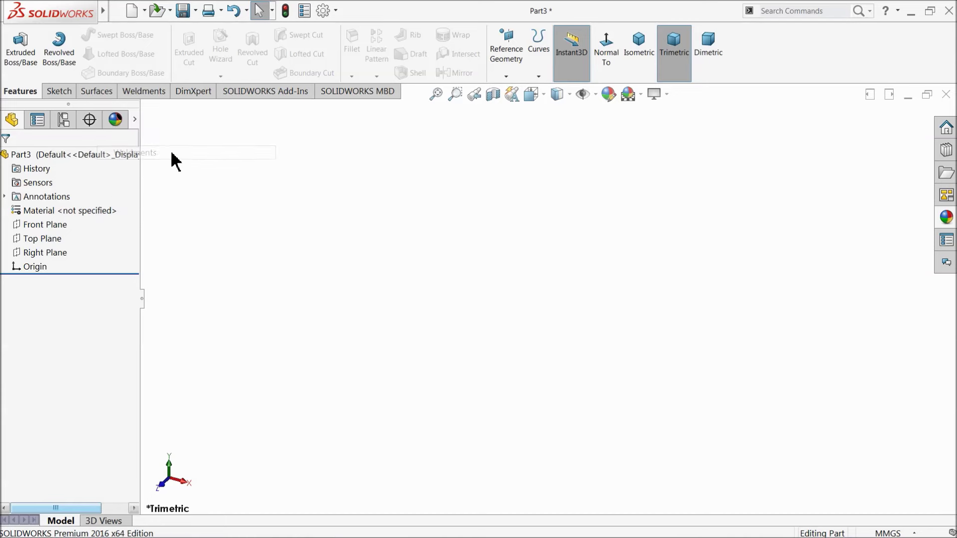
{"action": "left_click", "coordinate": [144, 92]}
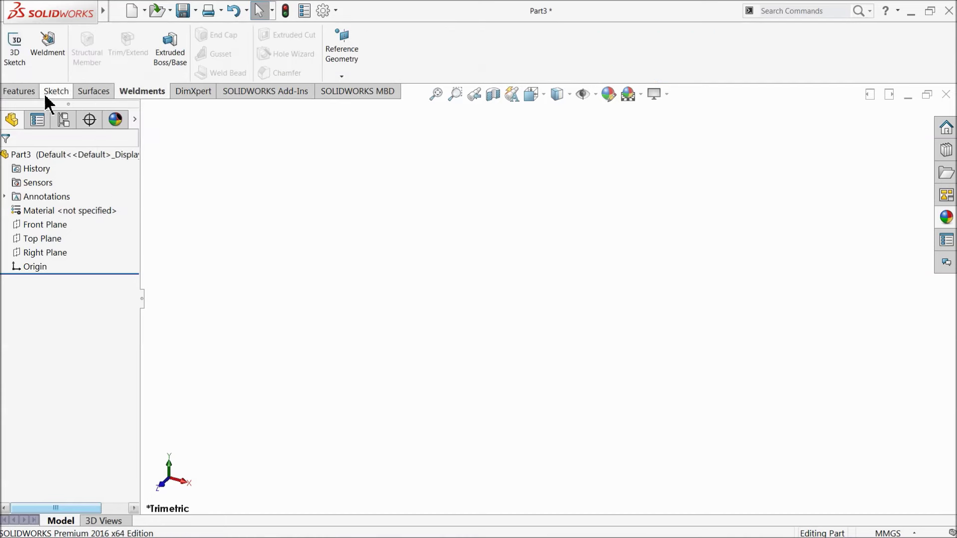
Step: Sketch a center rectangle about 317 mm wide on the Top Plane, centred on the origin
{"action": "left_click", "coordinate": [20, 240]}
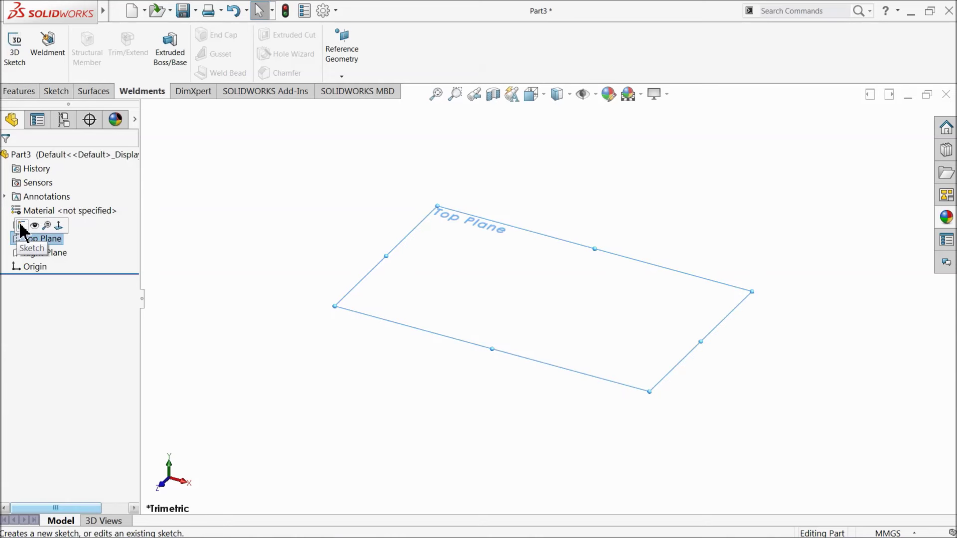
{"action": "left_click", "coordinate": [20, 225]}
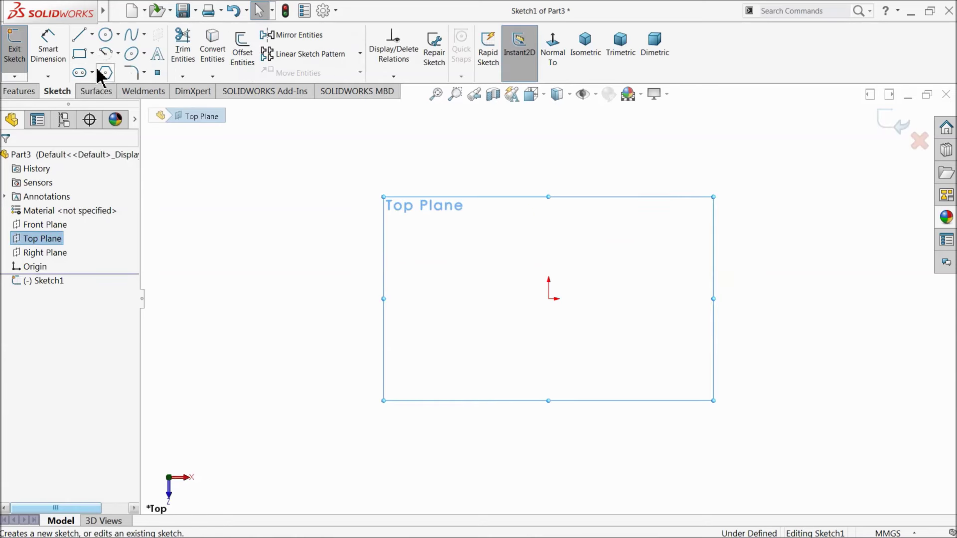
{"action": "left_click", "coordinate": [92, 54]}
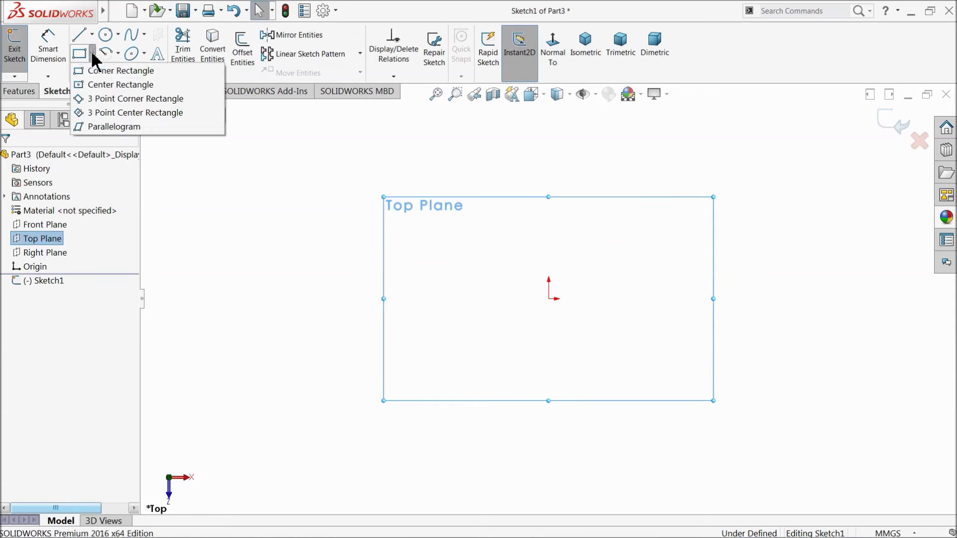
{"action": "left_click", "coordinate": [91, 86]}
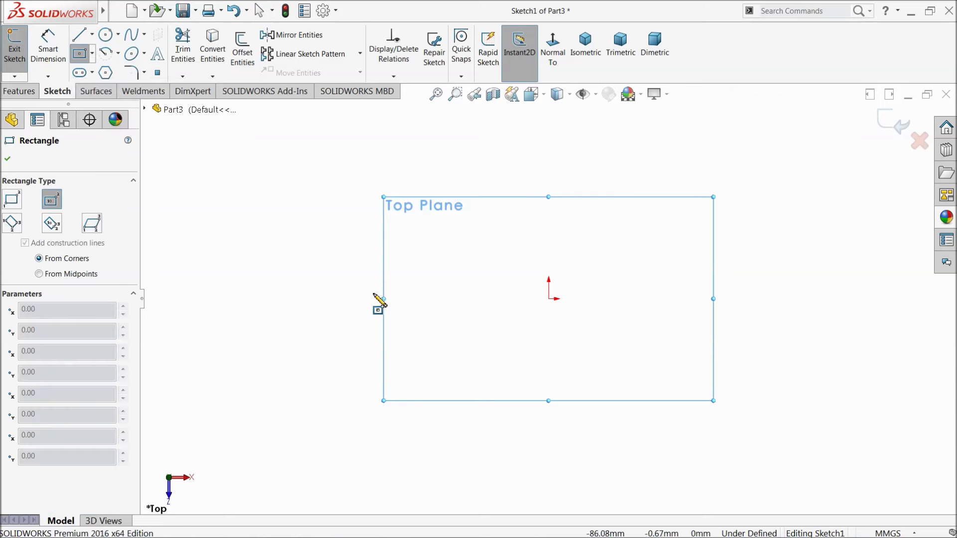
{"action": "left_click", "coordinate": [549, 298]}
{"action": "left_click", "coordinate": [255, 173]}
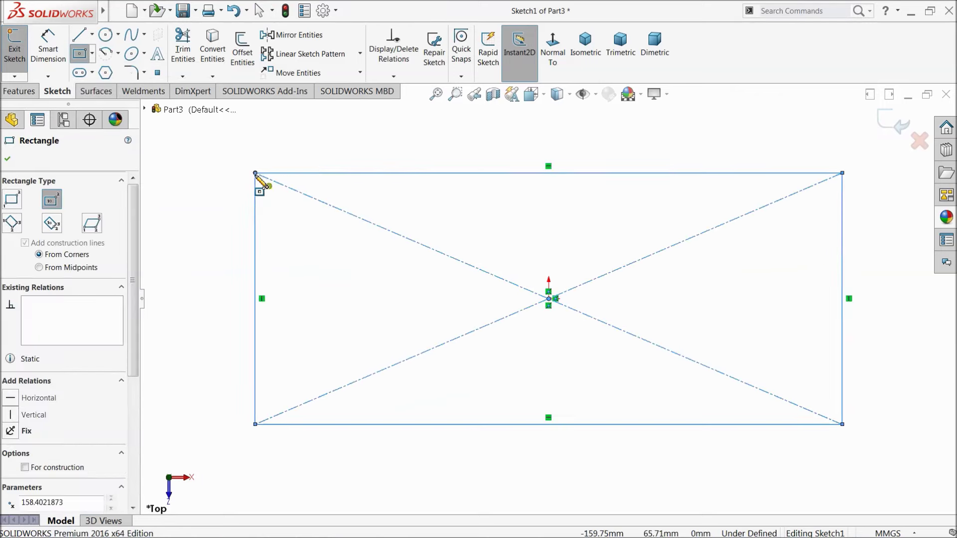
{"action": "left_click", "coordinate": [82, 56]}
Step: Dimension the rectangle's upper horizontal edge to 2500 mm
{"action": "left_click", "coordinate": [54, 53]}
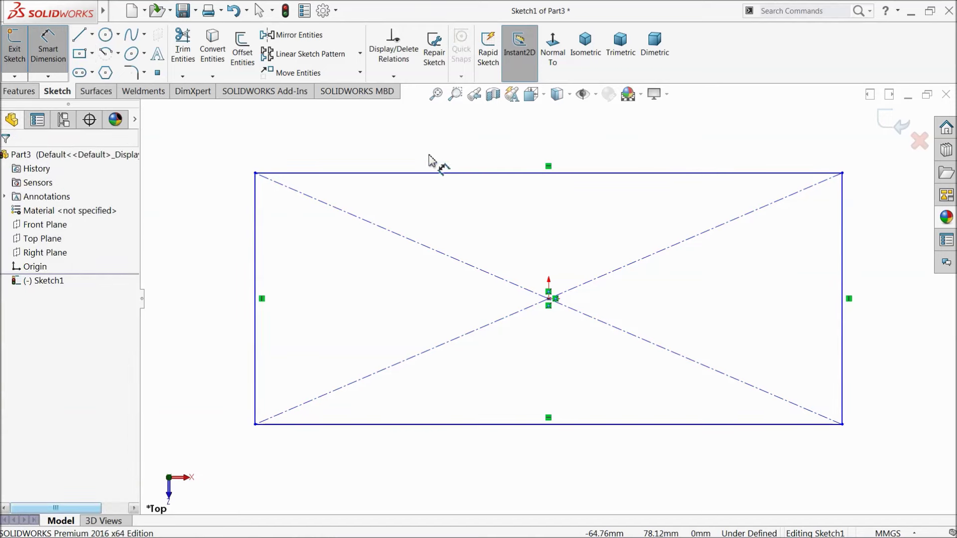
{"action": "left_click", "coordinate": [439, 173]}
{"action": "left_click", "coordinate": [451, 161]}
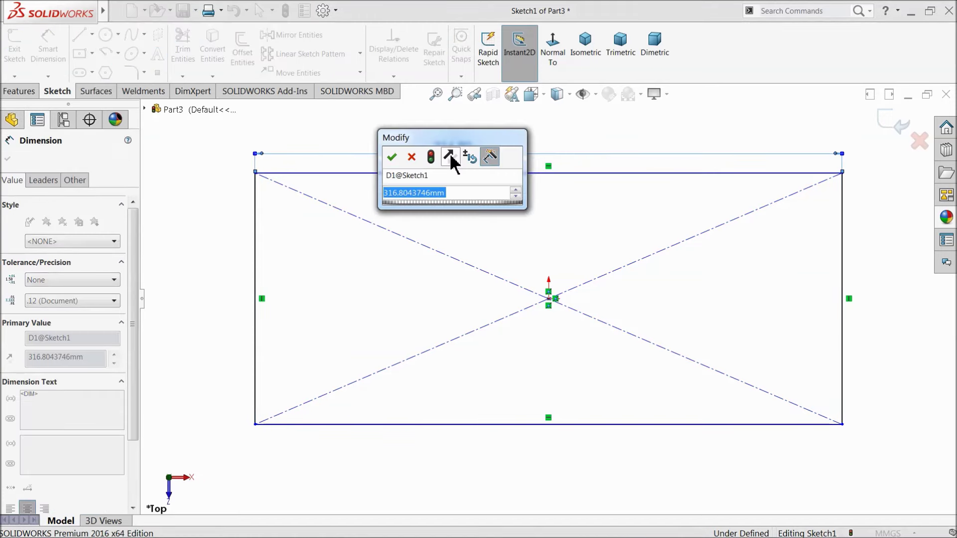
{"action": "type", "text": "25050"}
{"action": "key", "text": "BackSpace"}
{"action": "key", "text": "BackSpace"}
{"action": "type", "text": "0"}
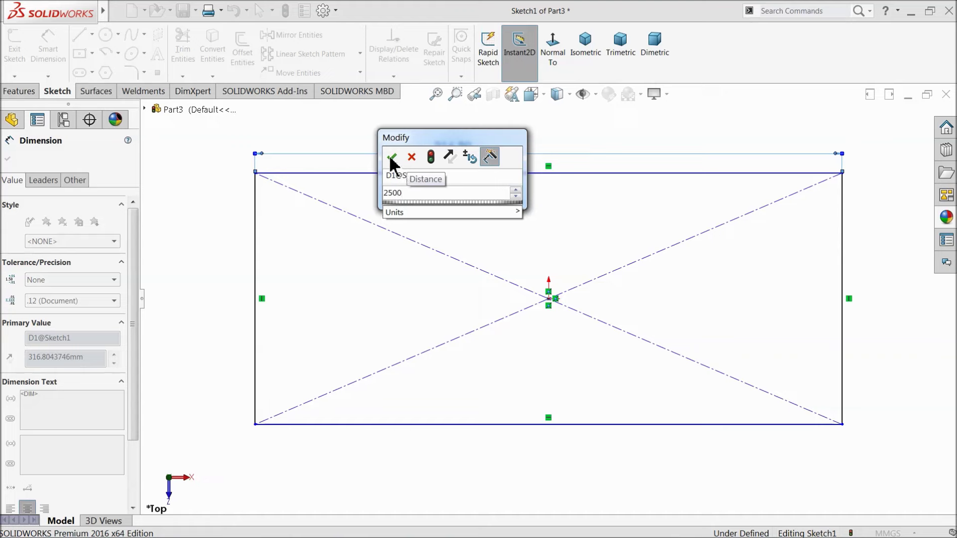
{"action": "left_click", "coordinate": [391, 159]}
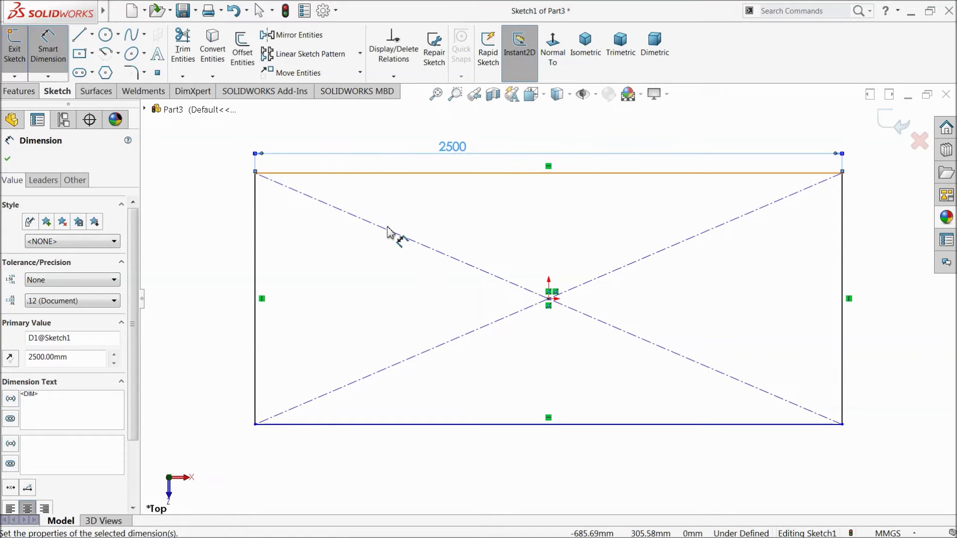
Step: Dimension the rectangle's left vertical edge to 800 mm
{"action": "left_click", "coordinate": [257, 273]}
{"action": "left_click", "coordinate": [214, 283]}
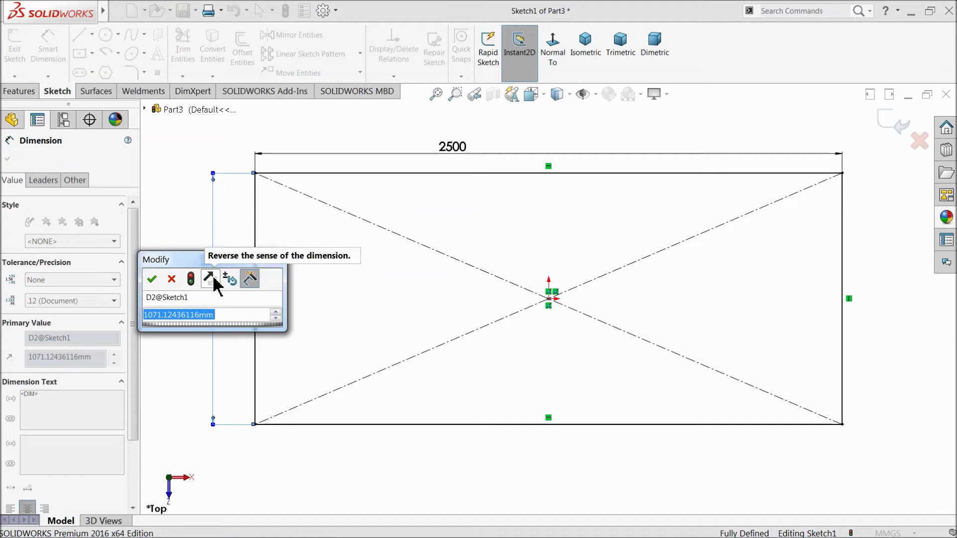
{"action": "type", "text": "800"}
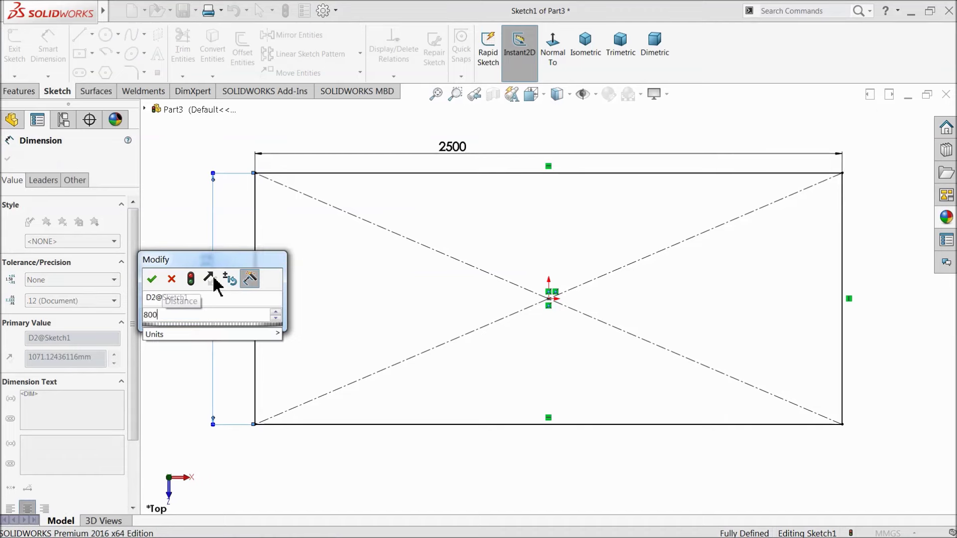
{"action": "left_click", "coordinate": [151, 280]}
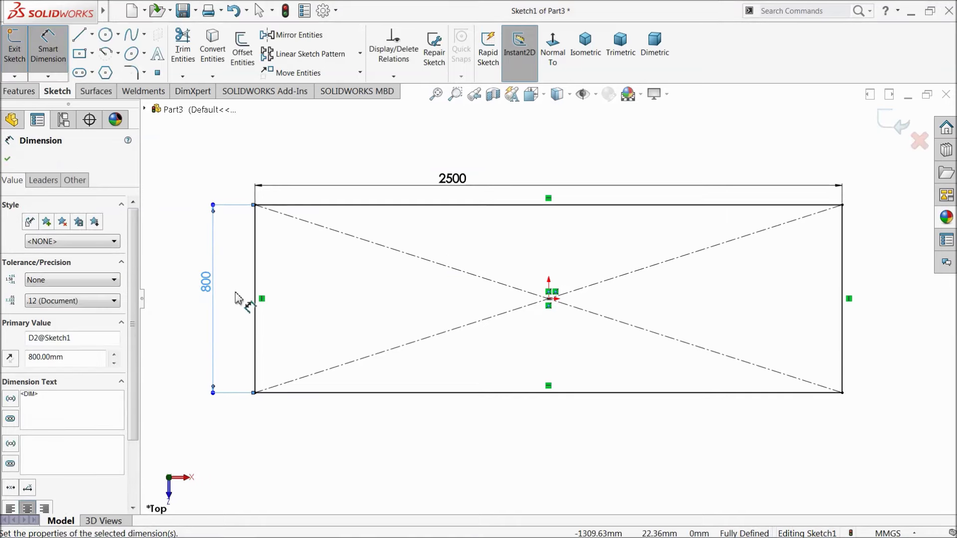
Step: Draw two vertical lines between the rectangle's long edges, one on each side of the origin
{"action": "left_click", "coordinate": [79, 37]}
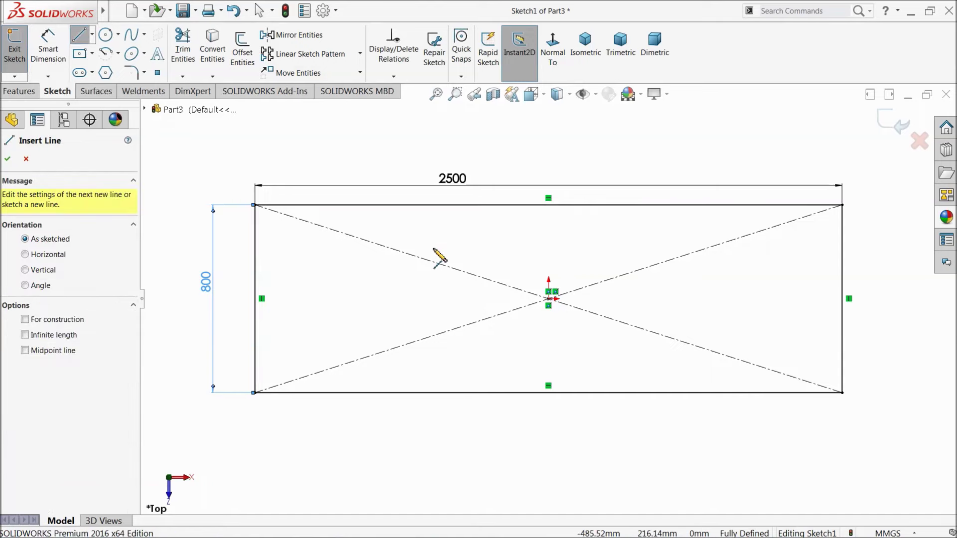
{"action": "left_click", "coordinate": [429, 205]}
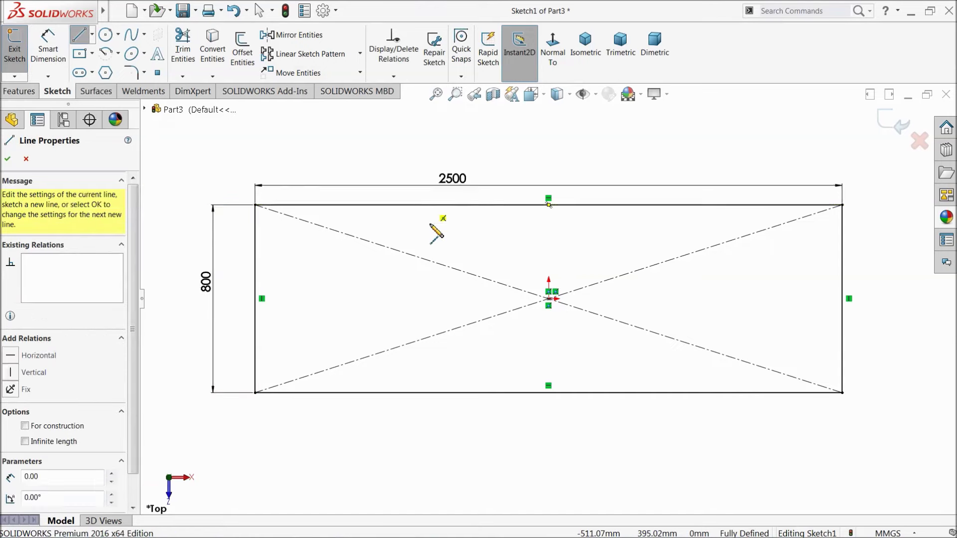
{"action": "left_click", "coordinate": [429, 393]}
{"action": "key", "text": "Escape"}
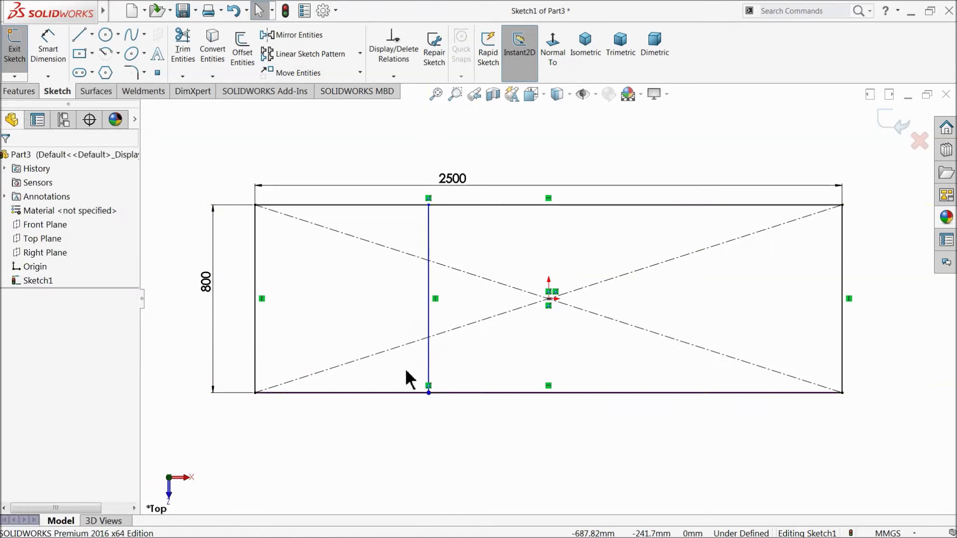
{"action": "left_click", "coordinate": [78, 37]}
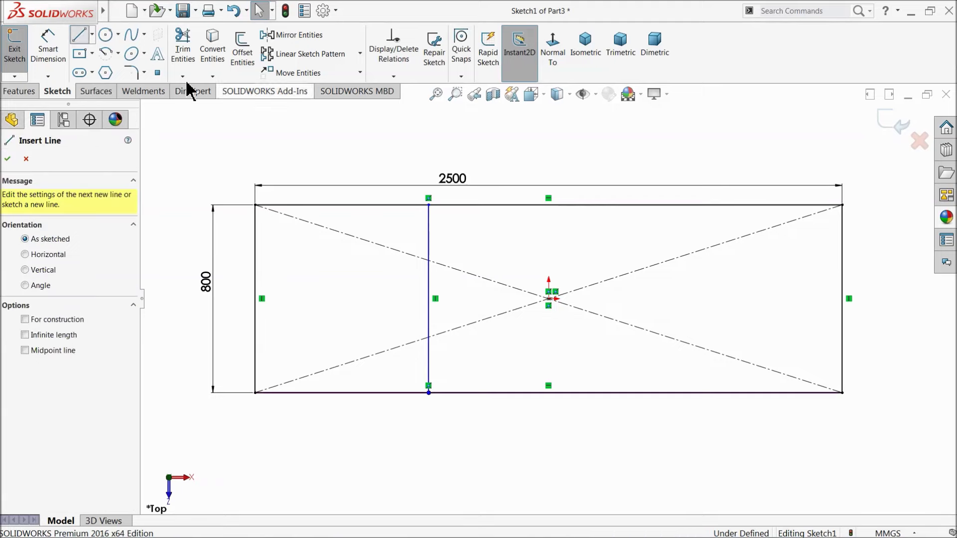
{"action": "left_click", "coordinate": [679, 204]}
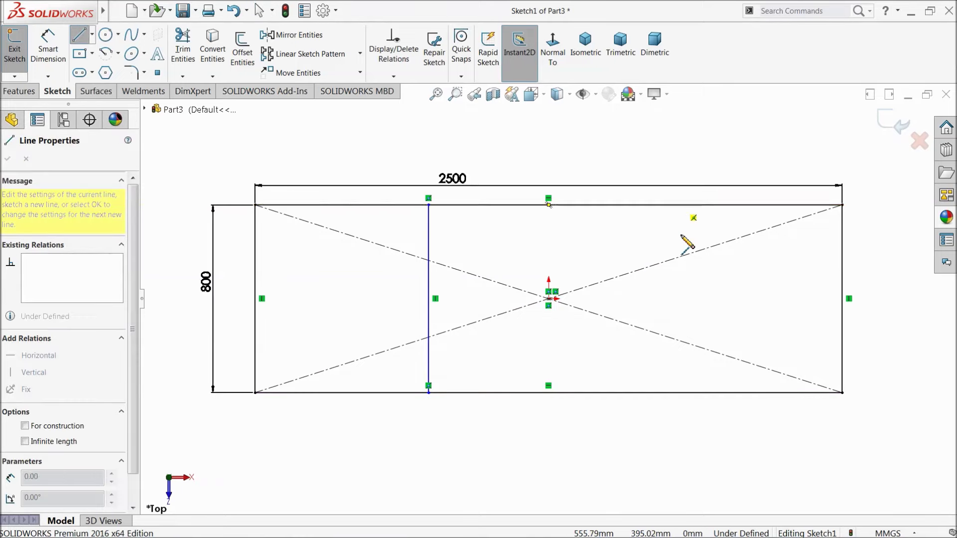
{"action": "left_click", "coordinate": [679, 393]}
{"action": "right_click", "coordinate": [707, 369]}
{"action": "left_click", "coordinate": [741, 377]}
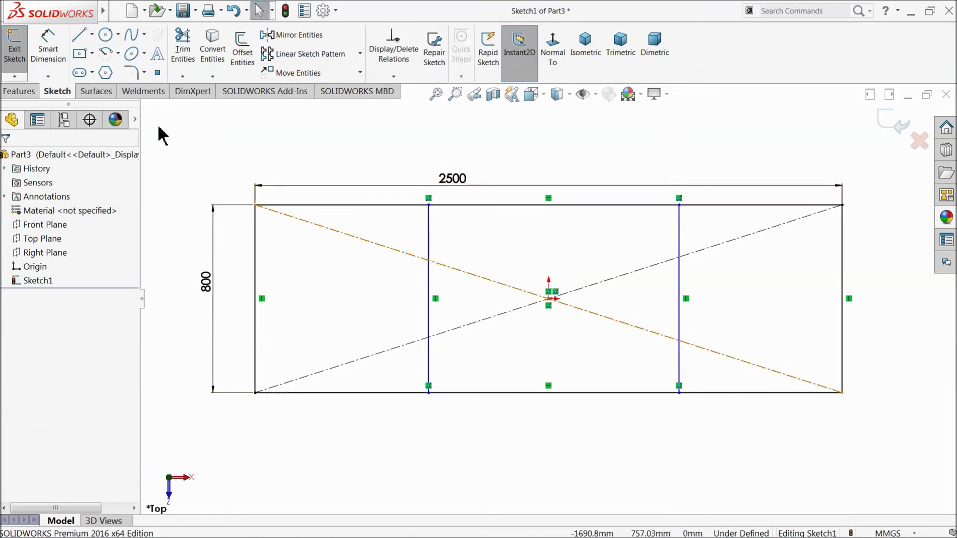
Step: Dimension the left inner line 800 mm from the rectangle's left edge
{"action": "left_click", "coordinate": [48, 45]}
{"action": "left_click", "coordinate": [429, 310]}
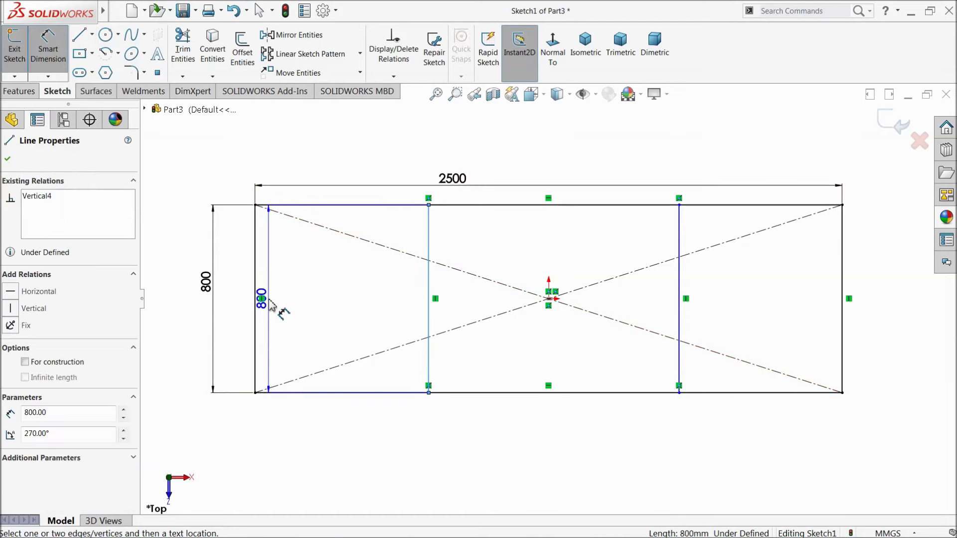
{"action": "left_click", "coordinate": [255, 304]}
{"action": "left_click", "coordinate": [314, 418]}
{"action": "type", "text": "800"}
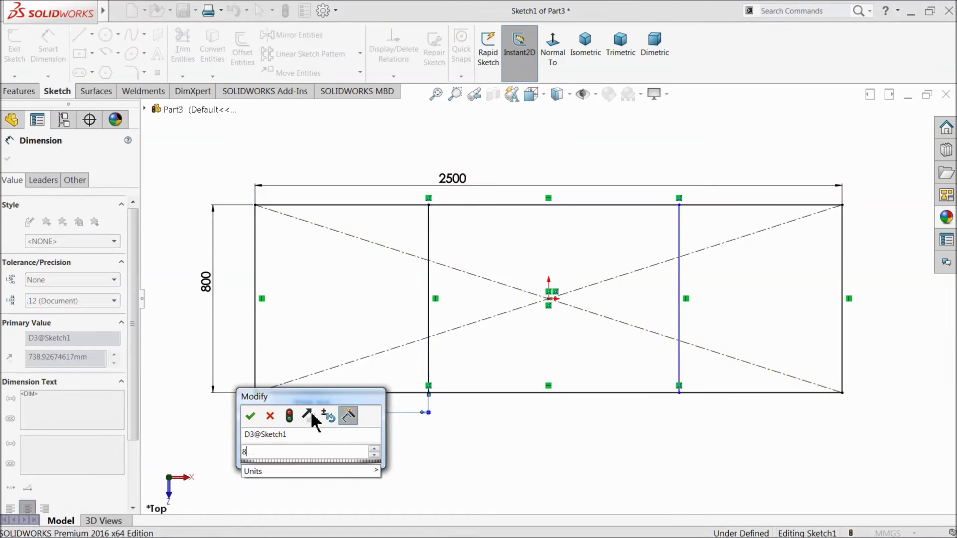
{"action": "left_click", "coordinate": [250, 416]}
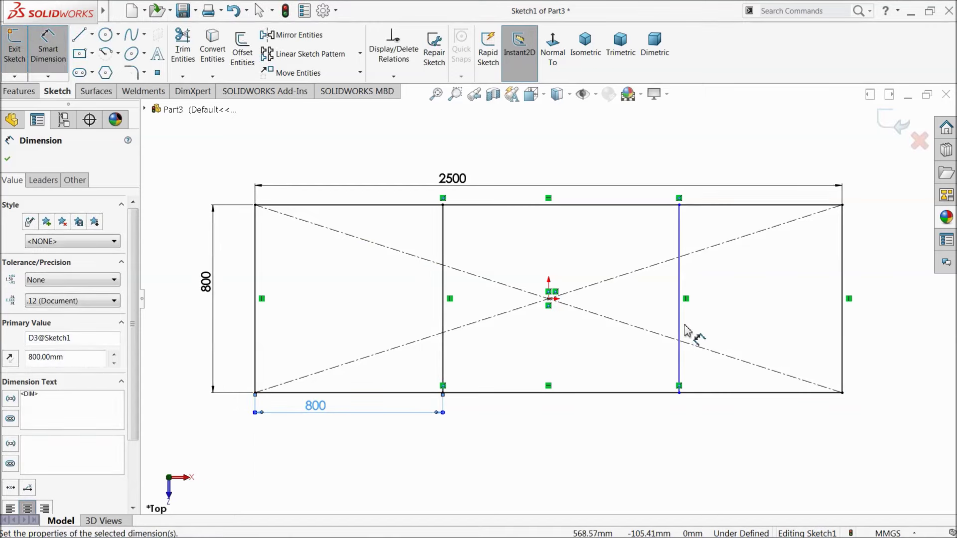
Step: Dimension the right inner line 800 mm from the rectangle's right edge and exit the sketch
{"action": "left_click", "coordinate": [680, 333]}
{"action": "left_click", "coordinate": [842, 329]}
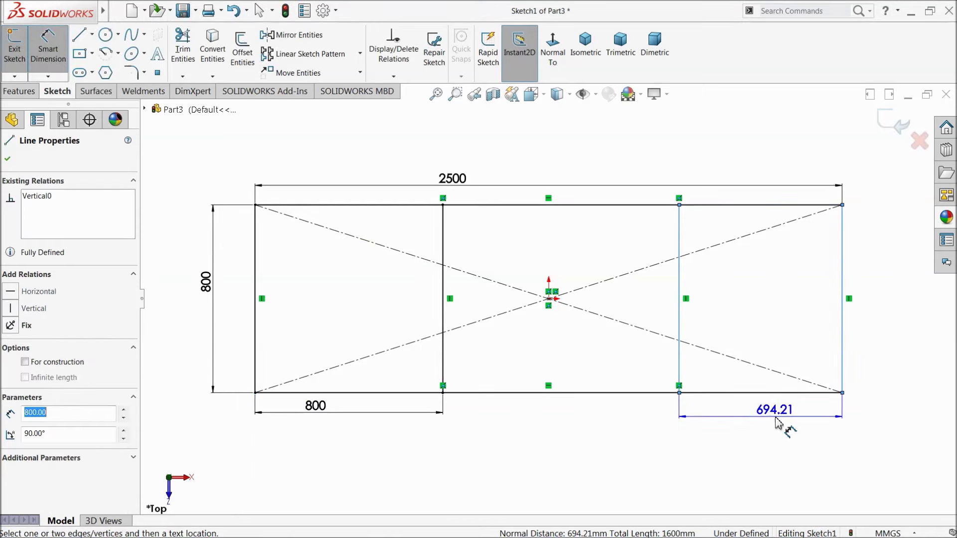
{"action": "left_click", "coordinate": [778, 434]}
{"action": "type", "text": "800"}
{"action": "left_click", "coordinate": [709, 437]}
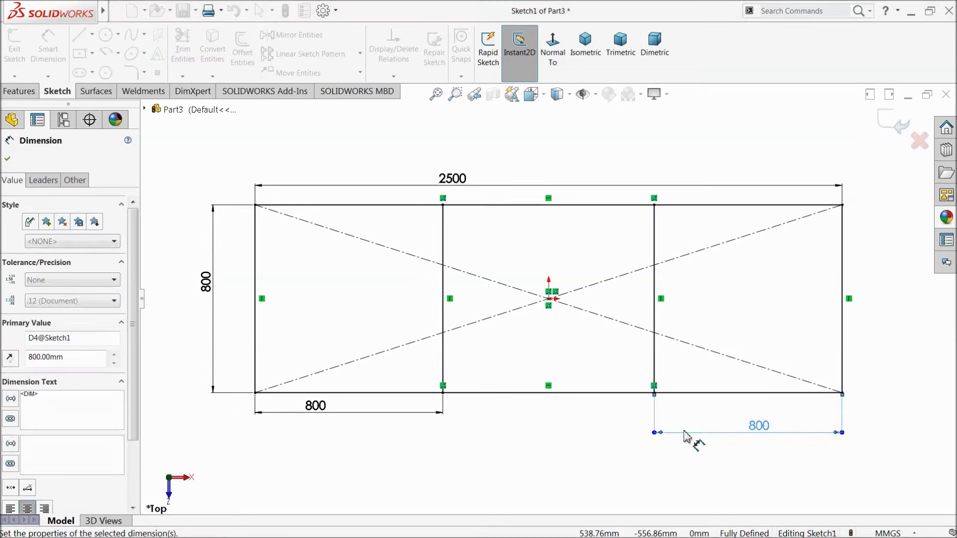
{"action": "left_click", "coordinate": [896, 131]}
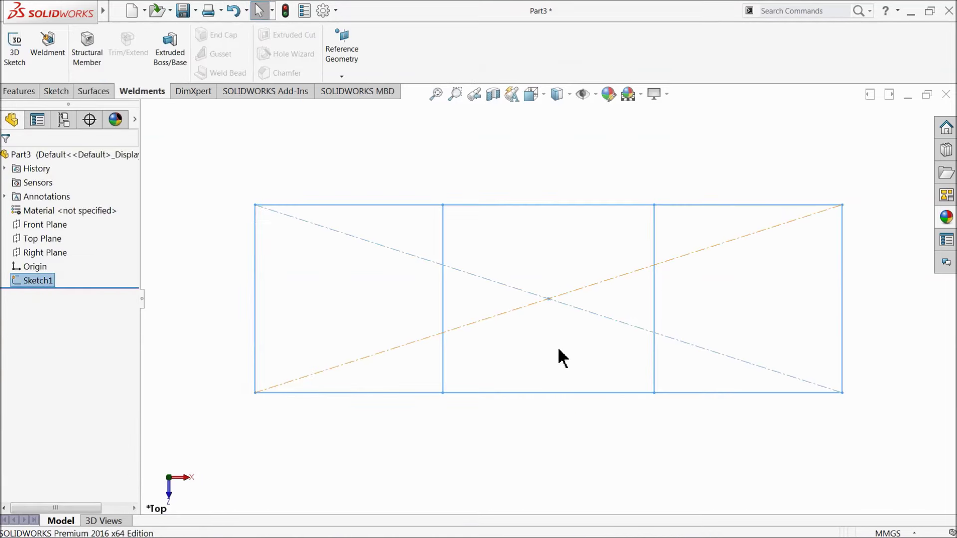
Step: Add a Weldment feature to the part
{"action": "scroll", "coordinate": [593, 338], "scroll_direction": "up", "scroll_amount": 3}
{"action": "scroll", "coordinate": [598, 340], "scroll_direction": "down", "scroll_amount": 3}
{"action": "mouse_move", "coordinate": [459, 399]}
{"action": "middle_mouse_down"}
{"action": "mouse_move", "coordinate": [422, 323]}
{"action": "mouse_move", "coordinate": [438, 273]}
{"action": "mouse_move", "coordinate": [449, 279]}
{"action": "mouse_move", "coordinate": [440, 275]}
{"action": "middle_mouse_up"}
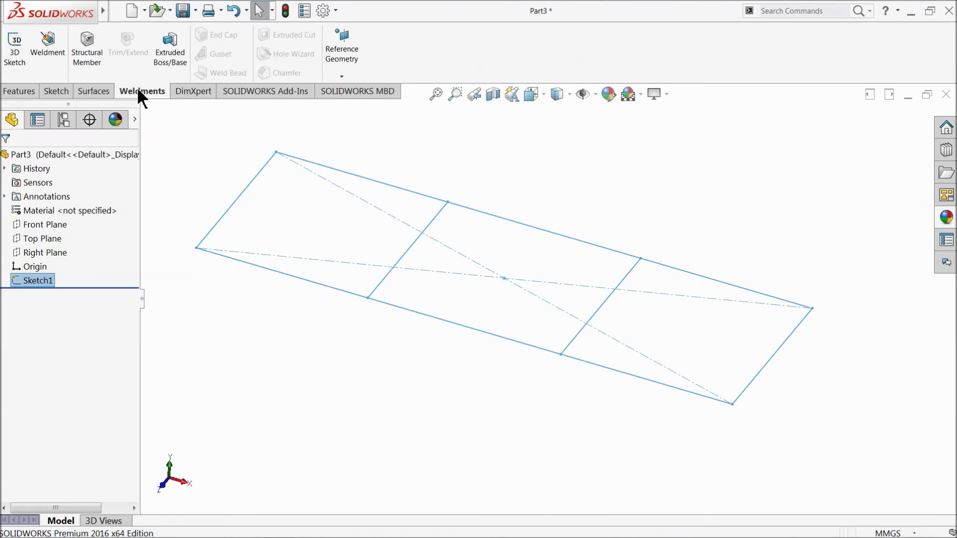
{"action": "left_click", "coordinate": [47, 50]}
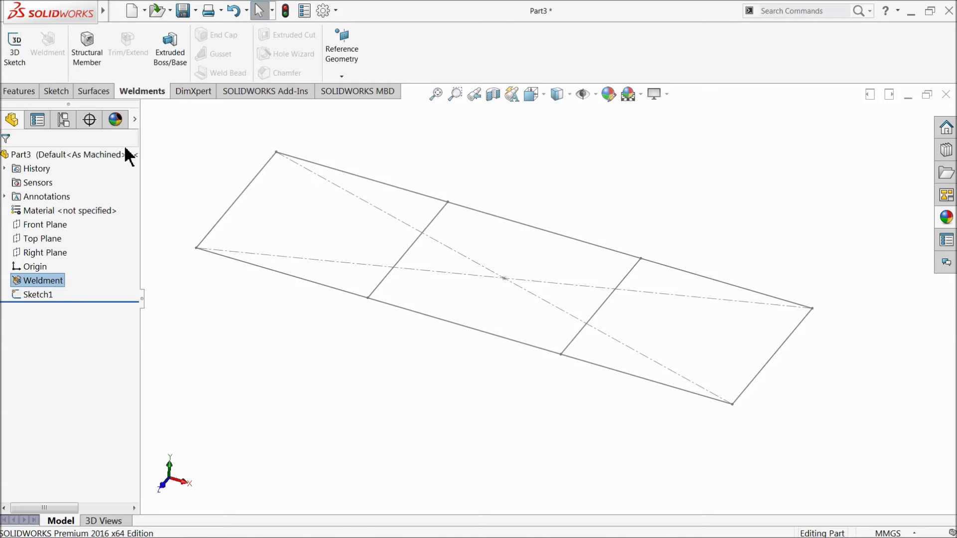
Step: Set up a Structural Member with the iso standard, c channel type and 80 x 8 size
{"action": "scroll", "coordinate": [211, 185], "scroll_direction": "down", "scroll_amount": 1}
{"action": "scroll", "coordinate": [411, 232], "scroll_direction": "up", "scroll_amount": 1}
{"action": "scroll", "coordinate": [688, 294], "scroll_direction": "down", "scroll_amount": 1}
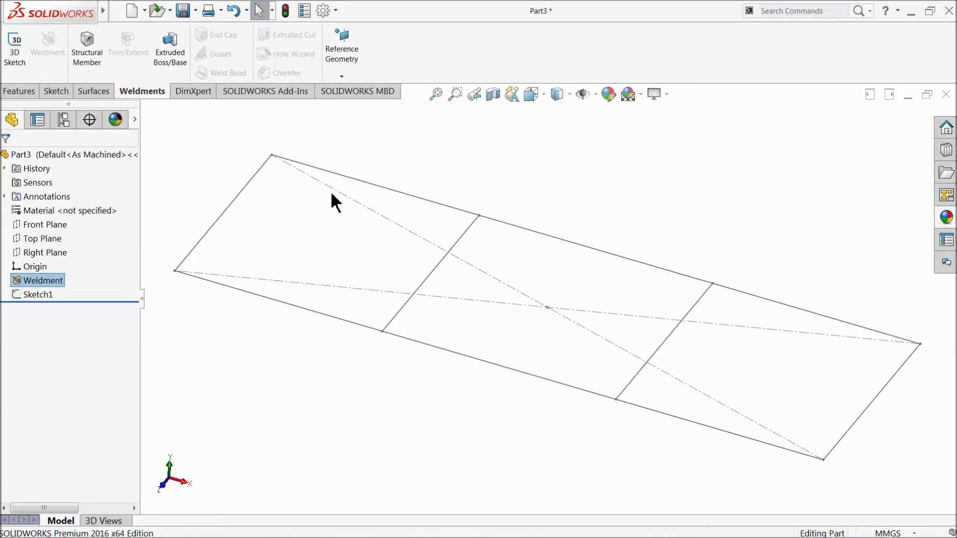
{"action": "left_click", "coordinate": [87, 50]}
{"action": "left_click", "coordinate": [27, 252]}
{"action": "left_click", "coordinate": [27, 274]}
{"action": "left_click", "coordinate": [26, 281]}
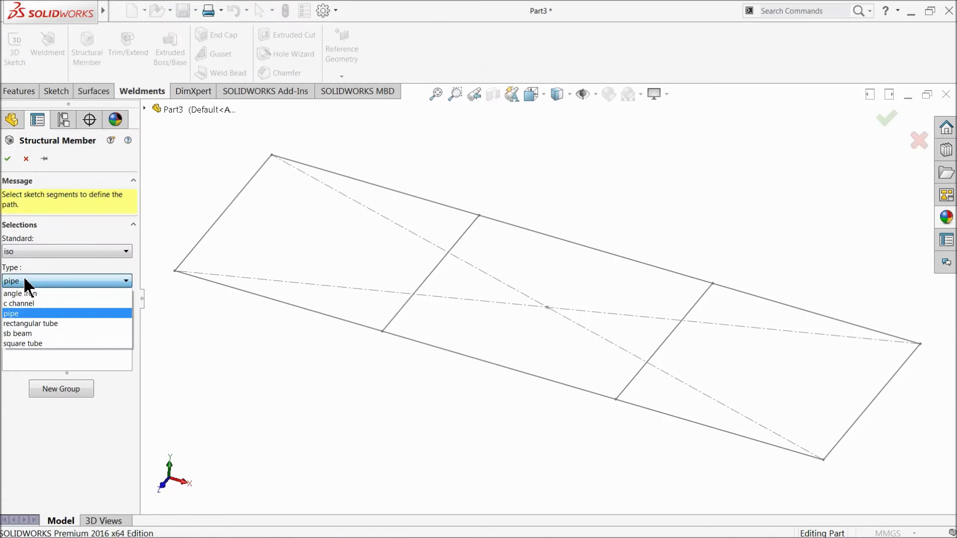
{"action": "left_click", "coordinate": [32, 304]}
{"action": "left_click", "coordinate": [33, 310]}
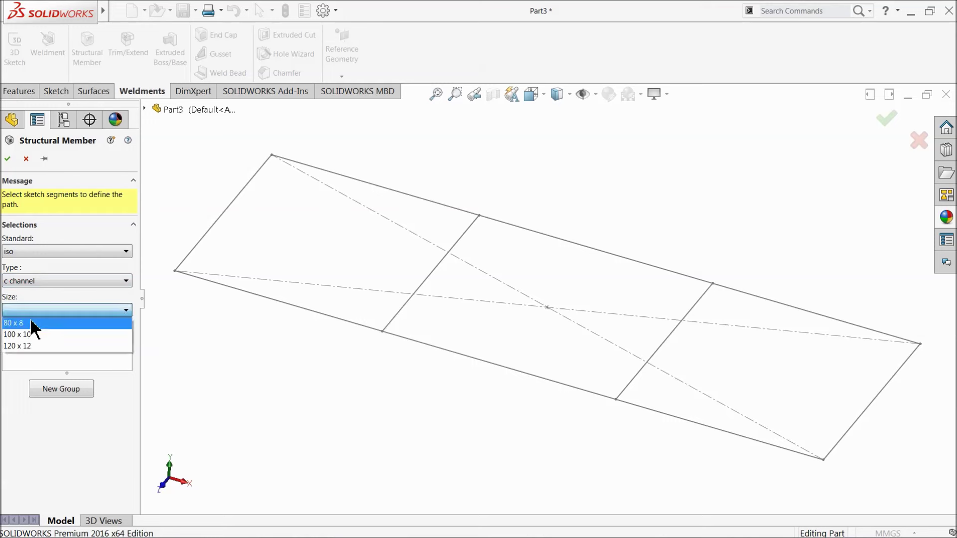
{"action": "left_click", "coordinate": [20, 323]}
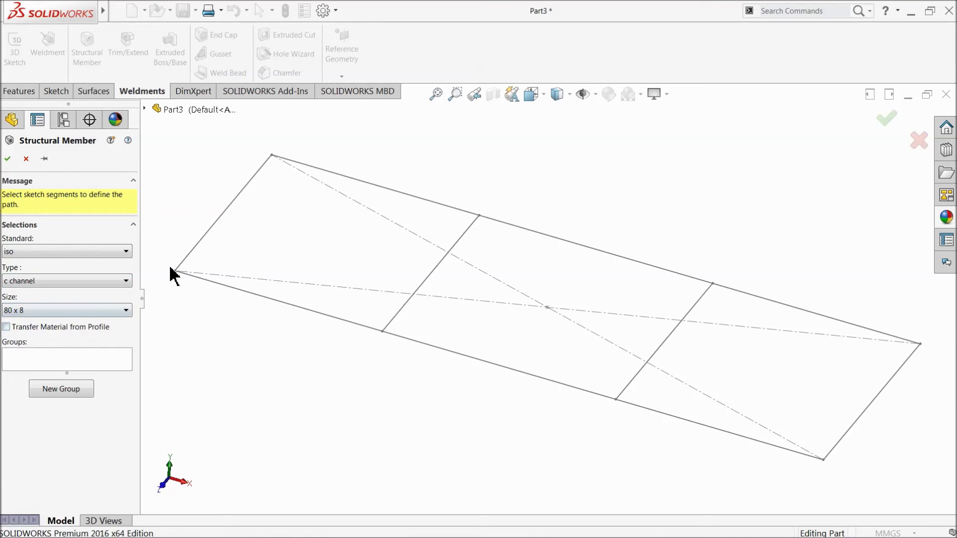
Step: Select the four outer edges of the sketched rectangle as the first group's path
{"action": "left_click", "coordinate": [203, 241]}
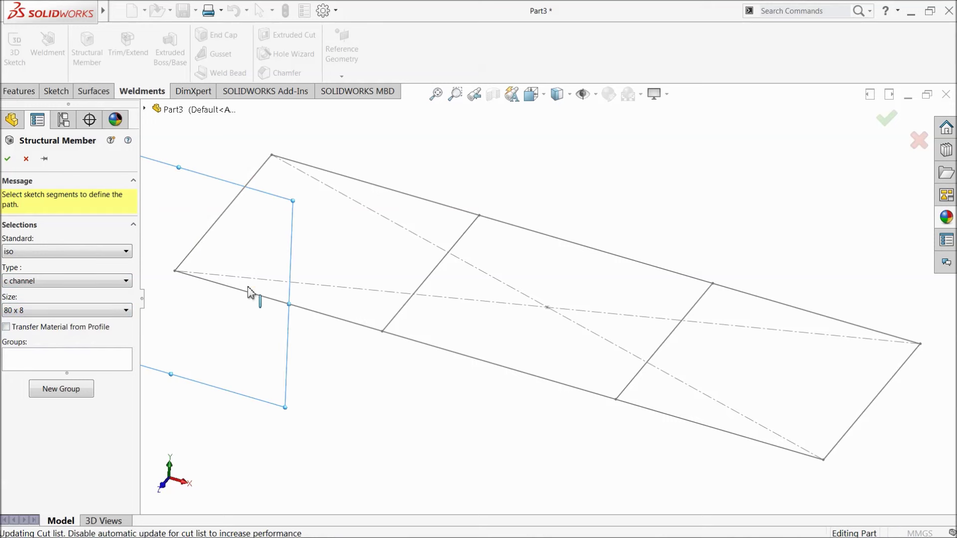
{"action": "left_click", "coordinate": [299, 311]}
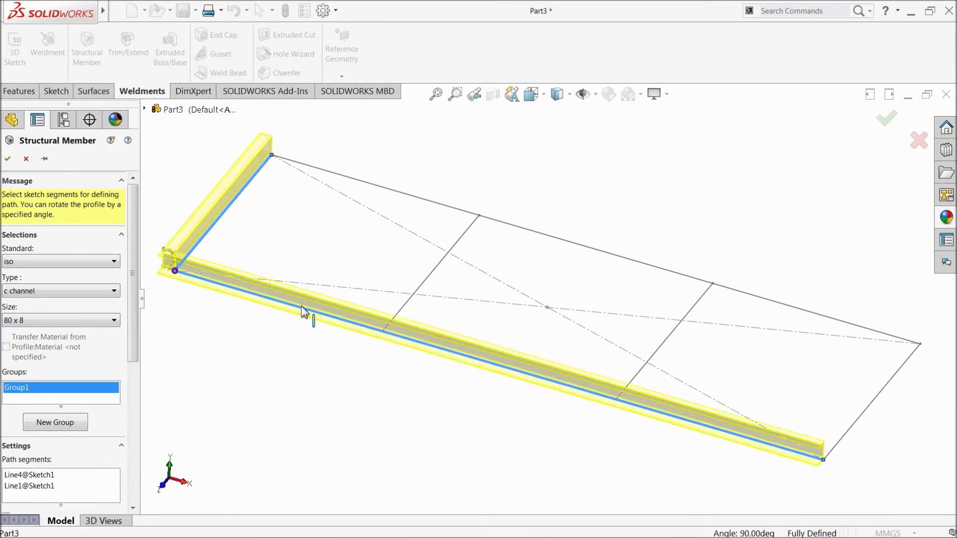
{"action": "left_click", "coordinate": [537, 237]}
{"action": "left_click", "coordinate": [890, 392]}
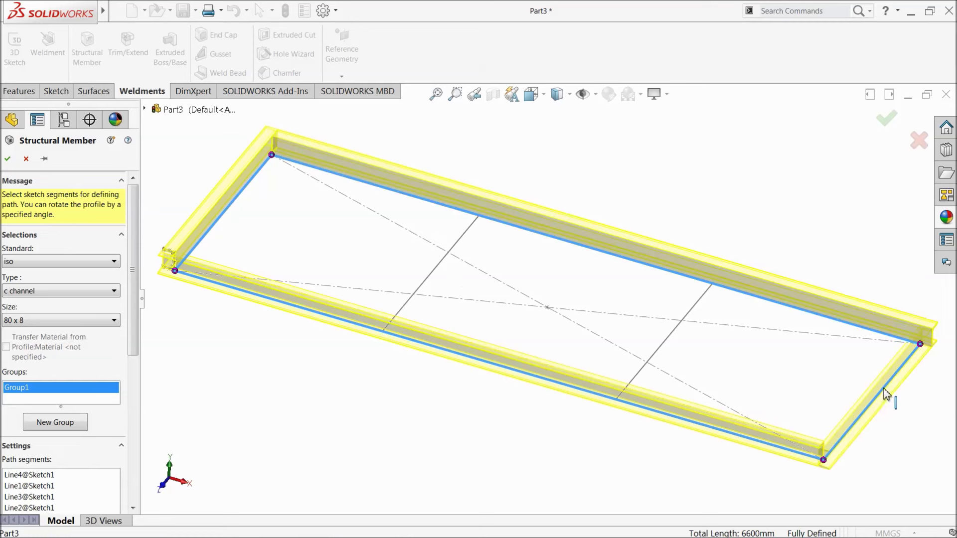
Step: Set the outer frame's corner treatment to end miter
{"action": "scroll", "coordinate": [508, 368], "scroll_direction": "up", "scroll_amount": 2}
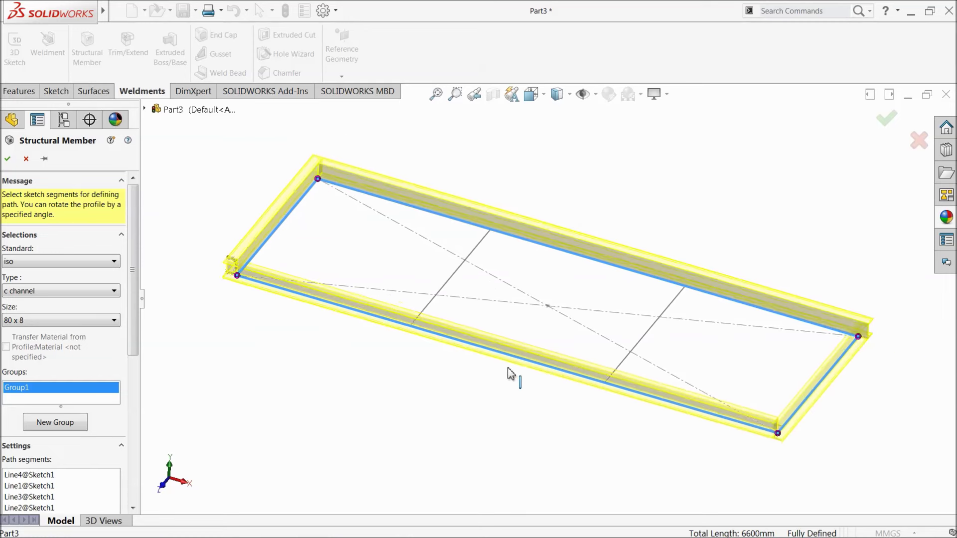
{"action": "scroll", "coordinate": [564, 354], "scroll_direction": "down", "scroll_amount": 1}
{"action": "middle_click_drag", "start_coordinate": [474, 343], "coordinate": [480, 337]}
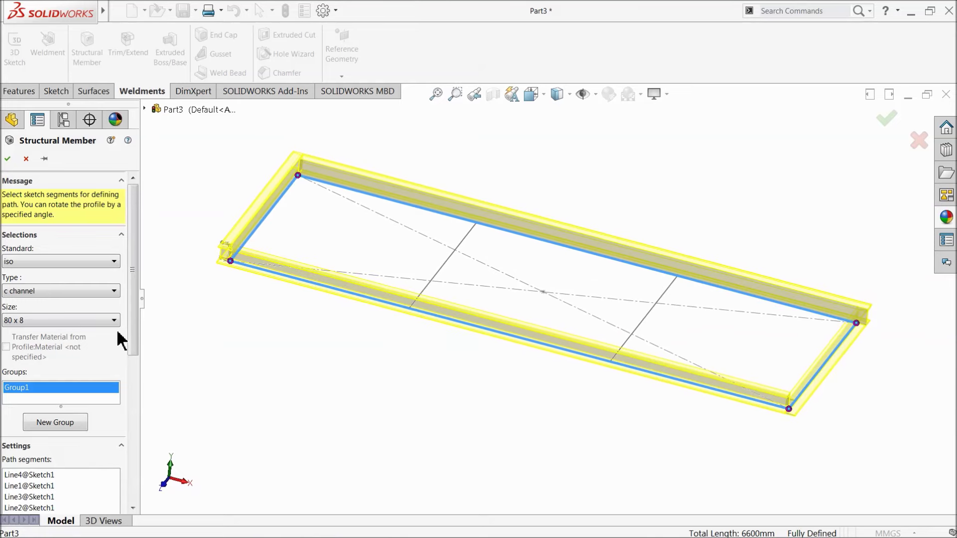
{"action": "left_click_drag", "start_coordinate": [137, 307], "coordinate": [132, 421]}
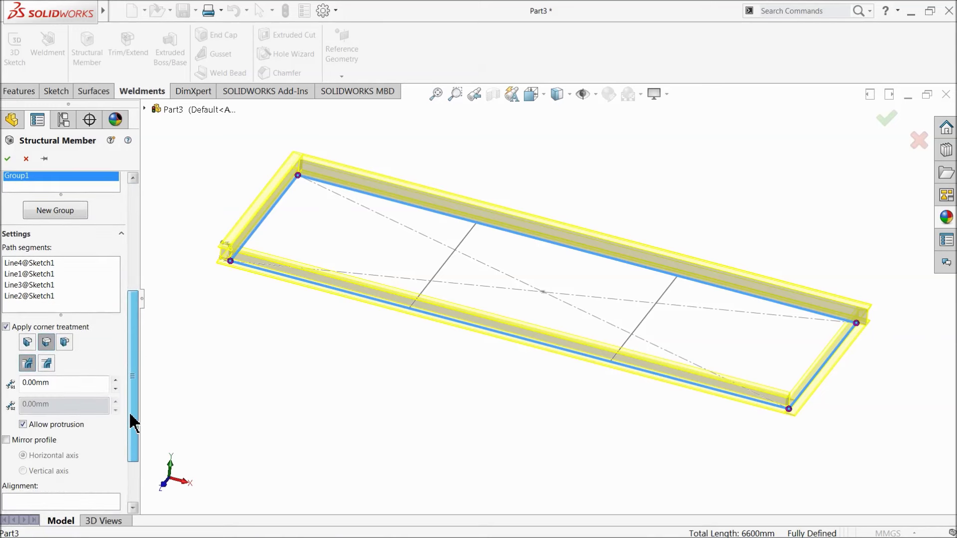
{"action": "left_click", "coordinate": [27, 343]}
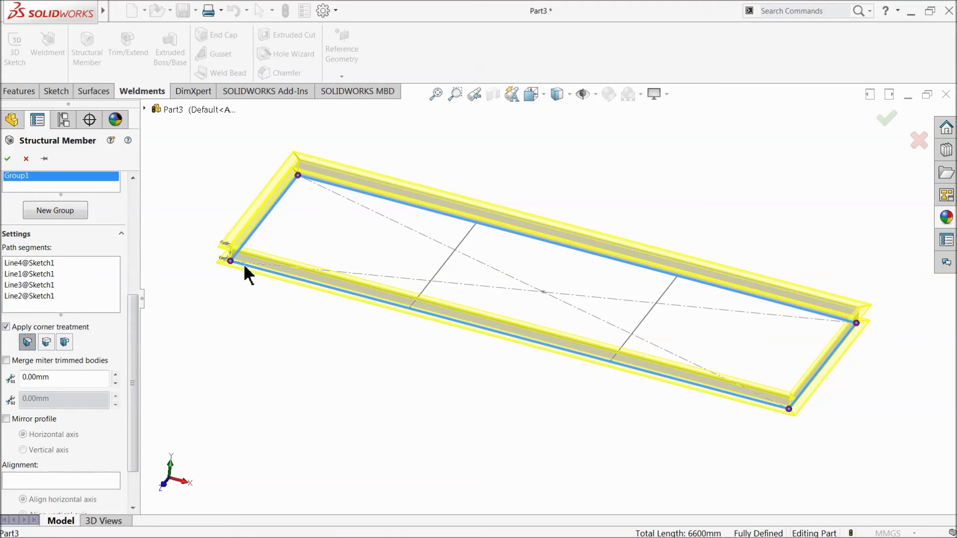
{"action": "scroll", "coordinate": [243, 263], "scroll_direction": "down", "scroll_amount": 4}
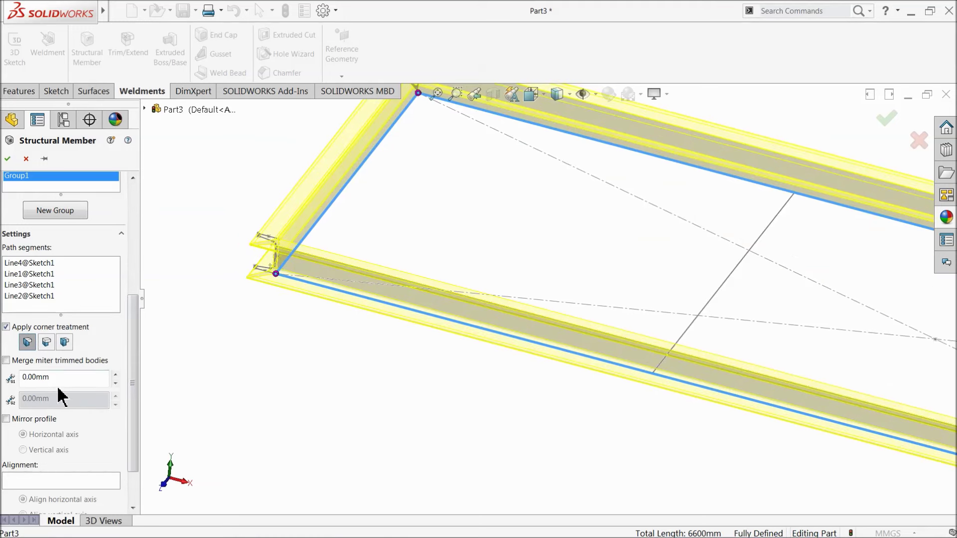
{"action": "mouse_move", "coordinate": [133, 385]}
{"action": "left_mouse_down"}
{"action": "mouse_move", "coordinate": [128, 438]}
{"action": "mouse_move", "coordinate": [132, 384]}
{"action": "left_mouse_up"}
{"action": "key", "text": "f"}
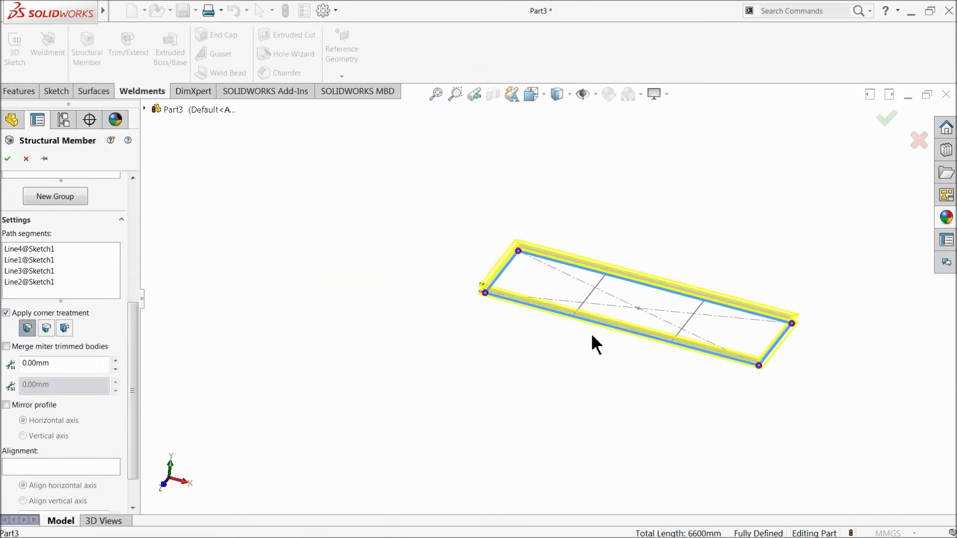
{"action": "scroll", "coordinate": [726, 365], "scroll_direction": "down", "scroll_amount": 8}
{"action": "mouse_move", "coordinate": [509, 390]}
{"action": "middle_mouse_down"}
{"action": "mouse_move", "coordinate": [506, 321]}
{"action": "mouse_move", "coordinate": [498, 376]}
{"action": "mouse_move", "coordinate": [509, 384]}
{"action": "middle_mouse_up"}
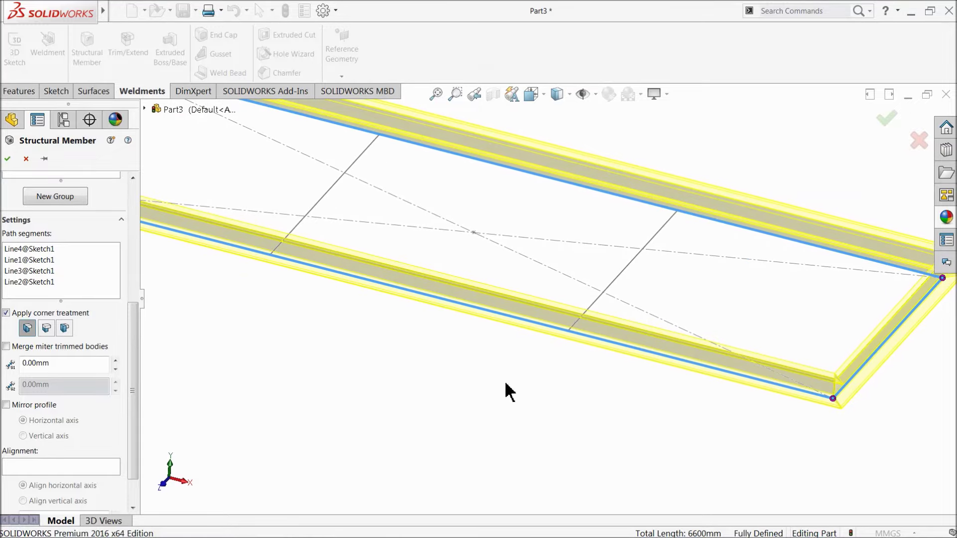
Step: Turn on merging of the miter trimmed bodies for the outer frame group and inspect its left corner
{"action": "left_click", "coordinate": [6, 346]}
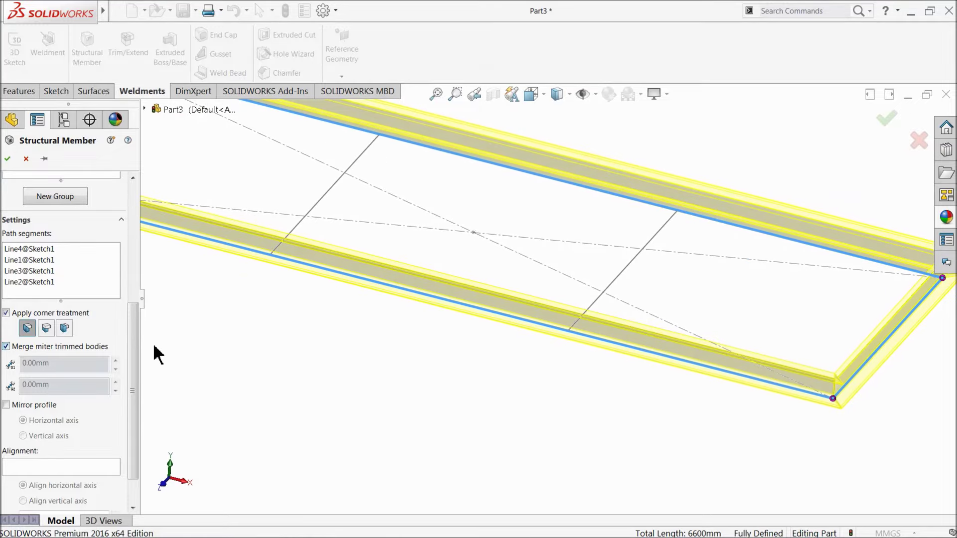
{"action": "scroll", "coordinate": [414, 349], "scroll_direction": "up", "scroll_amount": 3}
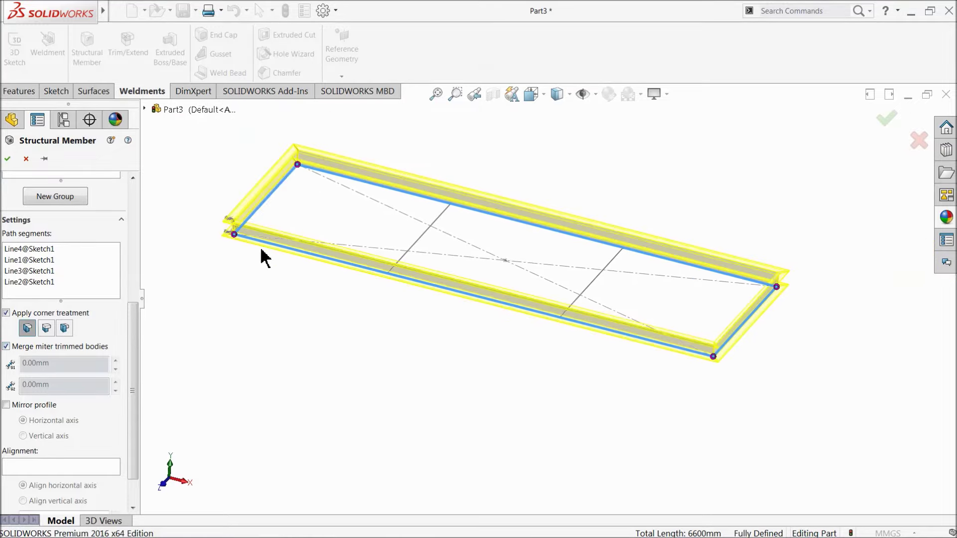
{"action": "scroll", "coordinate": [261, 263], "scroll_direction": "down", "scroll_amount": 5}
{"action": "middle_click_drag", "start_coordinate": [298, 248], "coordinate": [336, 268]}
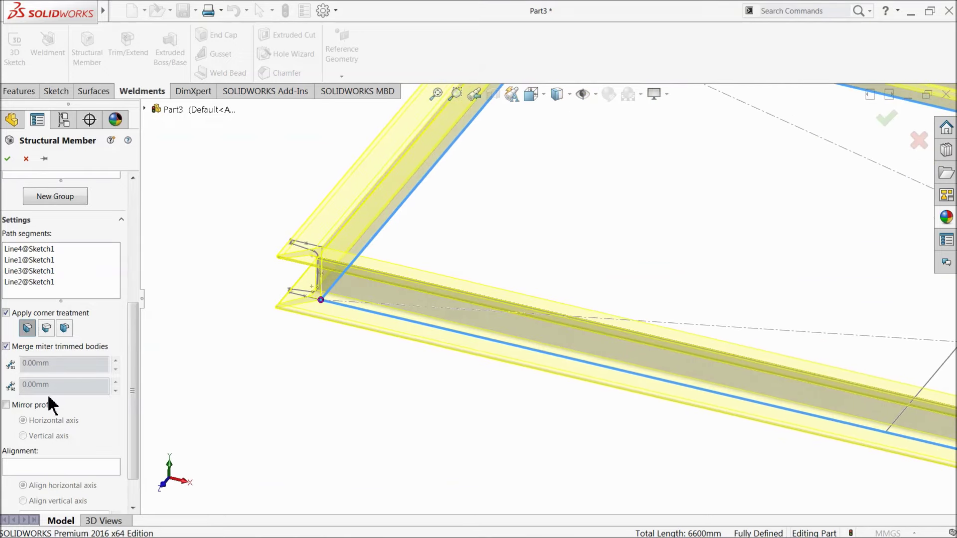
Step: Add a second group to the structural member using the two inner cross lines as its path
{"action": "left_click_drag", "start_coordinate": [130, 353], "coordinate": [136, 296]}
{"action": "scroll", "coordinate": [390, 377], "scroll_direction": "up", "scroll_amount": 10}
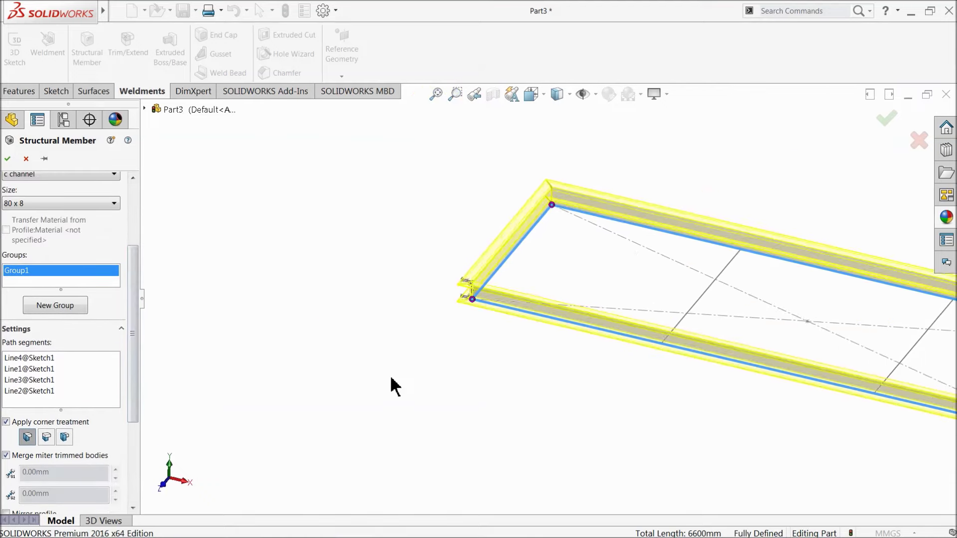
{"action": "scroll", "coordinate": [604, 316], "scroll_direction": "down", "scroll_amount": 8}
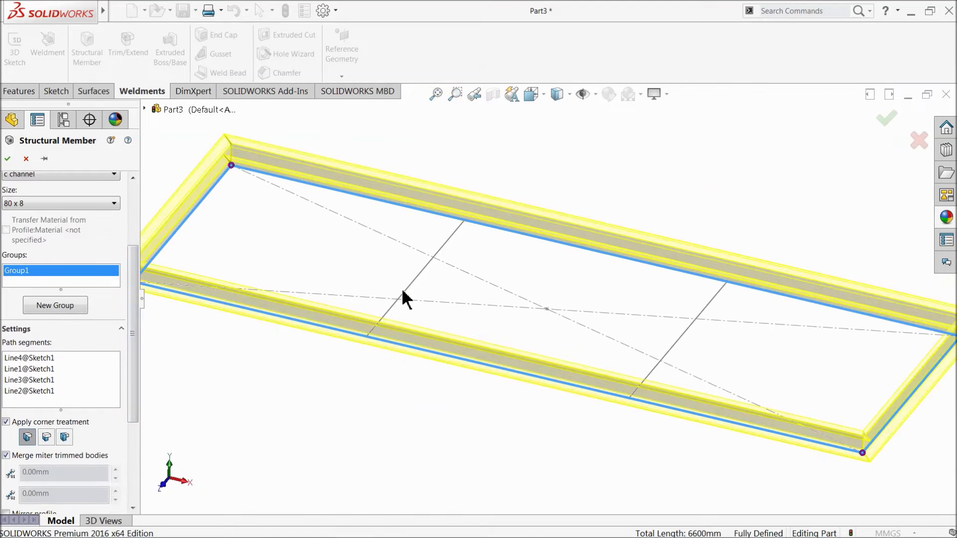
{"action": "left_click", "coordinate": [47, 313]}
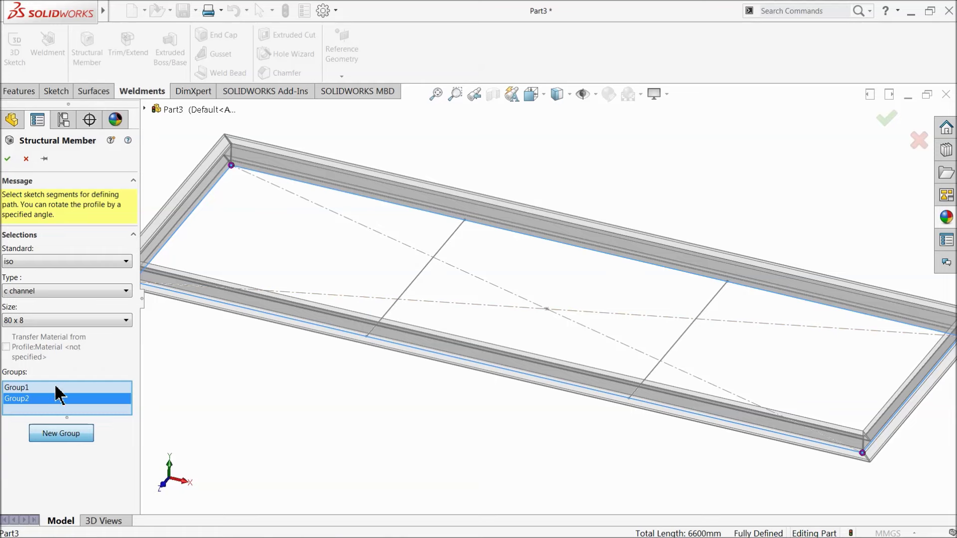
{"action": "left_click", "coordinate": [423, 277]}
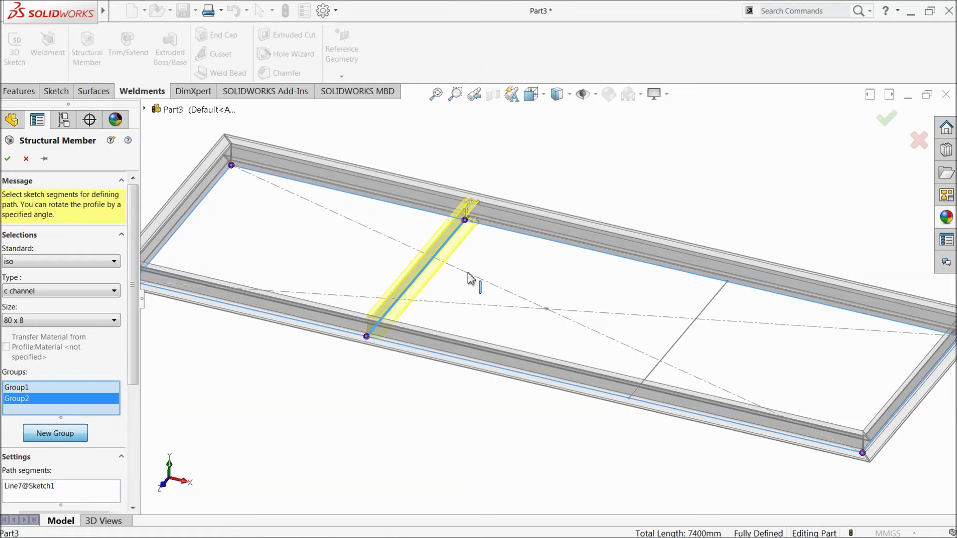
{"action": "left_click", "coordinate": [679, 343]}
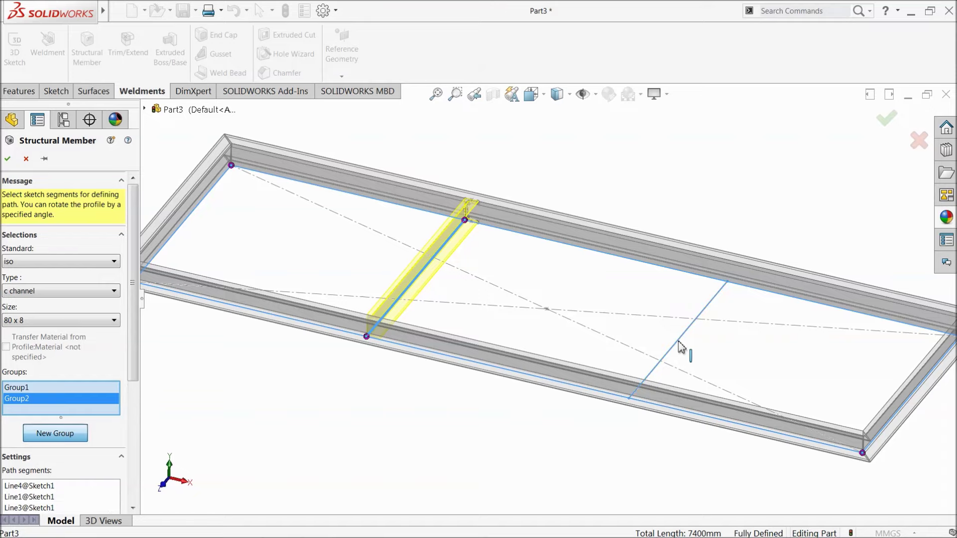
{"action": "mouse_move", "coordinate": [658, 354]}
{"action": "middle_mouse_down"}
{"action": "mouse_move", "coordinate": [513, 337]}
{"action": "mouse_move", "coordinate": [519, 269]}
{"action": "mouse_move", "coordinate": [510, 322]}
{"action": "middle_mouse_up"}
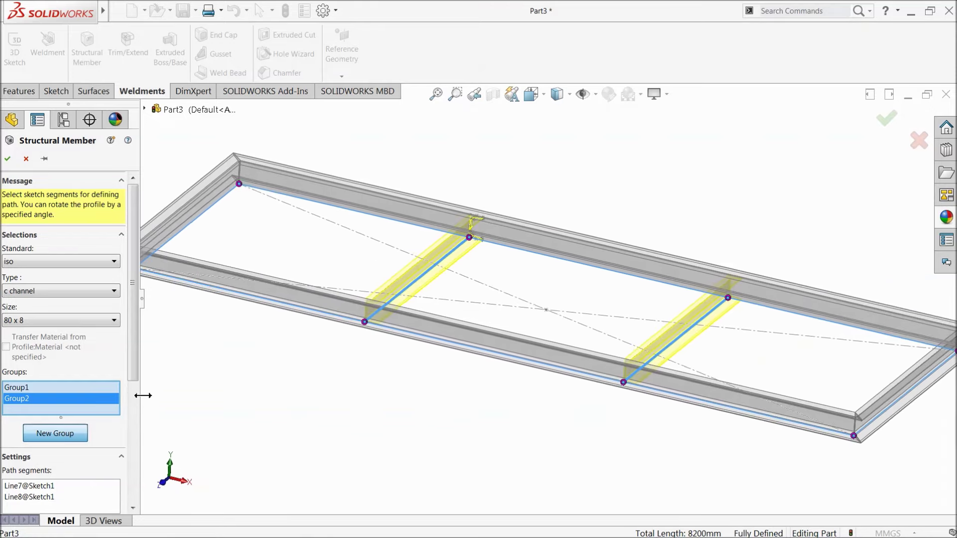
Step: Try mirroring the cross members' profile about the horizontal axis
{"action": "left_click_drag", "start_coordinate": [137, 354], "coordinate": [137, 427]}
{"action": "scroll", "coordinate": [249, 355], "scroll_direction": "up", "scroll_amount": 3}
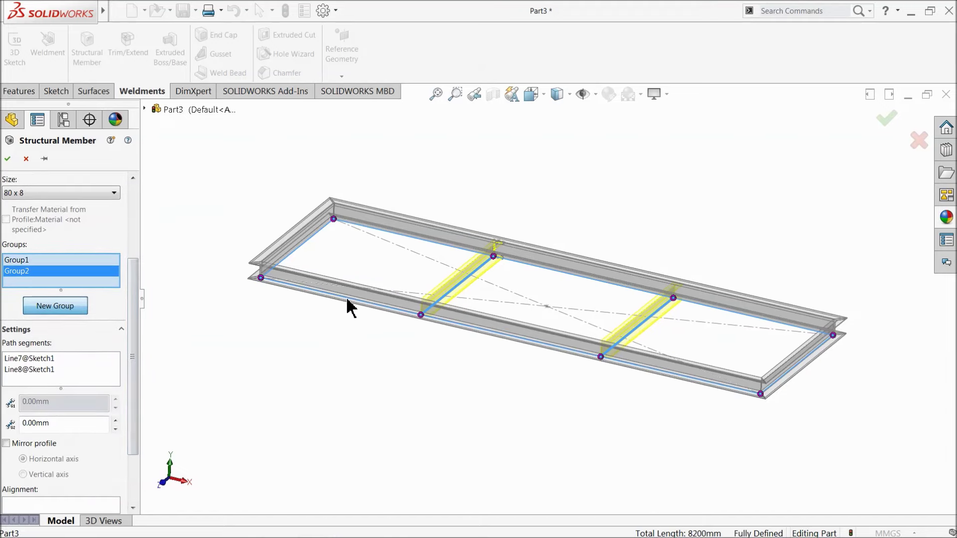
{"action": "scroll", "coordinate": [344, 314], "scroll_direction": "down", "scroll_amount": 4}
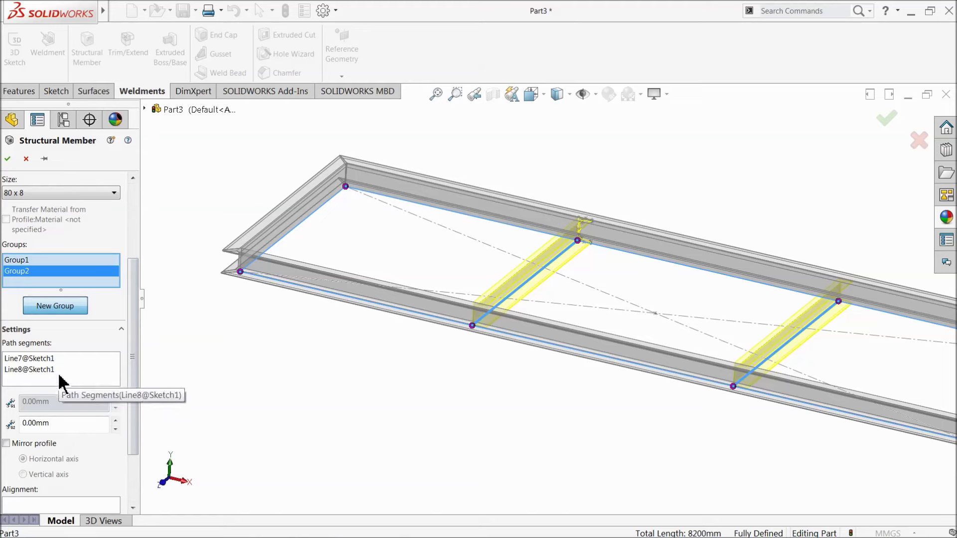
{"action": "left_click_drag", "start_coordinate": [136, 316], "coordinate": [136, 383]}
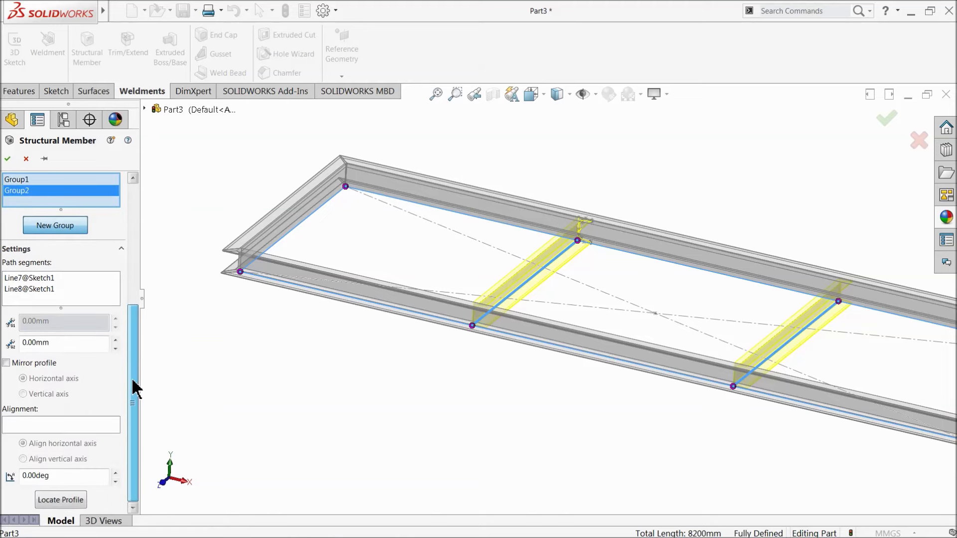
{"action": "left_click", "coordinate": [6, 363]}
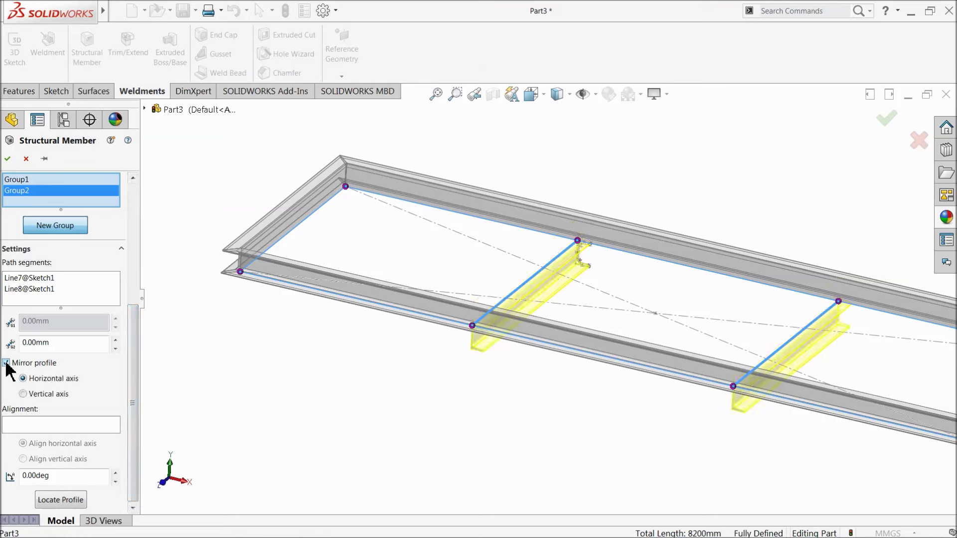
{"action": "left_click", "coordinate": [6, 364]}
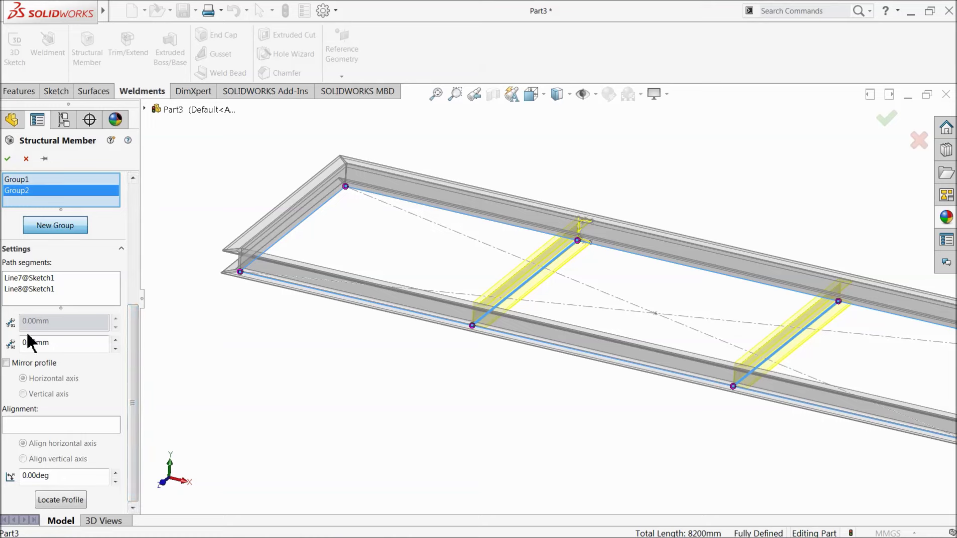
Step: Mirror the profile of the outer frame, Group1, about the vertical axis
{"action": "left_click", "coordinate": [29, 181]}
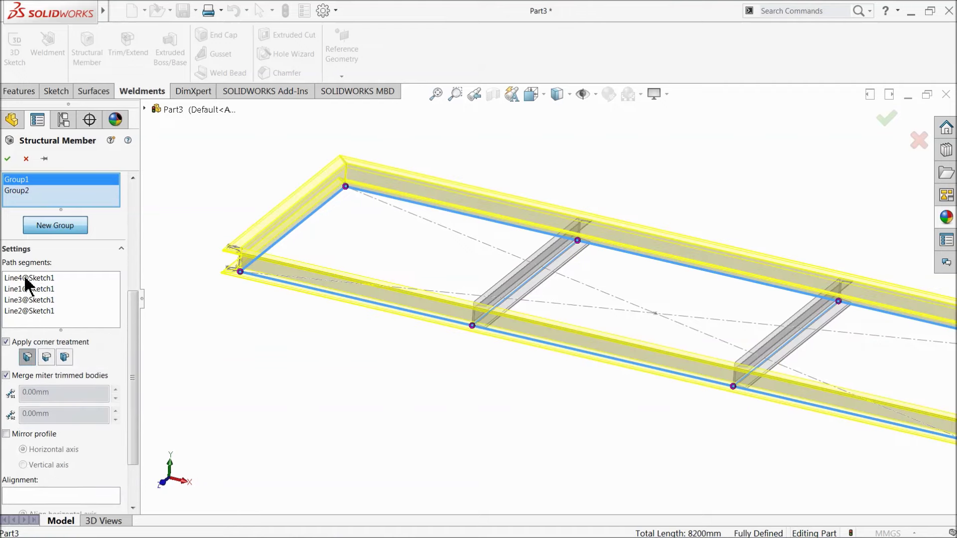
{"action": "left_click", "coordinate": [6, 434]}
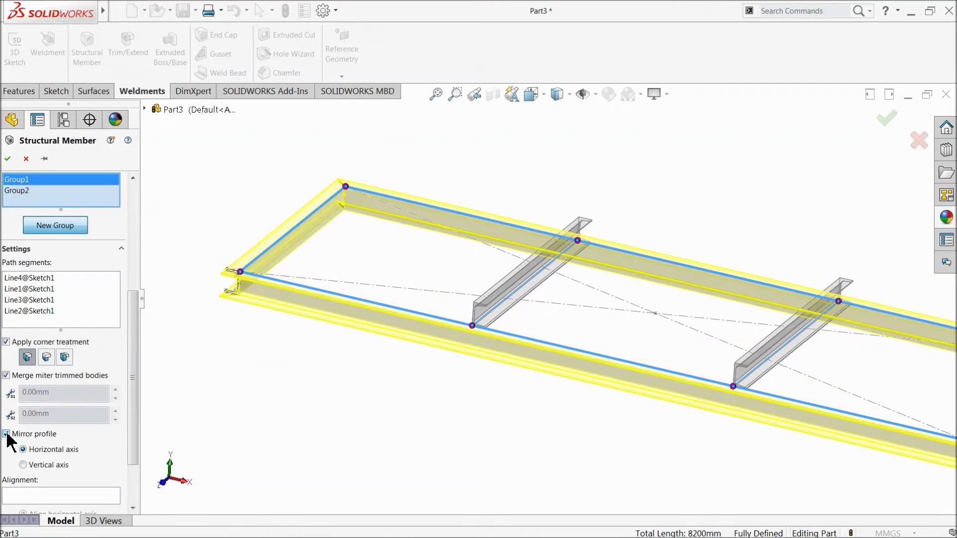
{"action": "left_click", "coordinate": [23, 465]}
{"action": "scroll", "coordinate": [231, 374], "scroll_direction": "up", "scroll_amount": 2}
{"action": "scroll", "coordinate": [679, 304], "scroll_direction": "up", "scroll_amount": 2}
{"action": "scroll", "coordinate": [573, 325], "scroll_direction": "down", "scroll_amount": 2}
{"action": "middle_click_drag", "start_coordinate": [573, 325], "coordinate": [569, 356]}
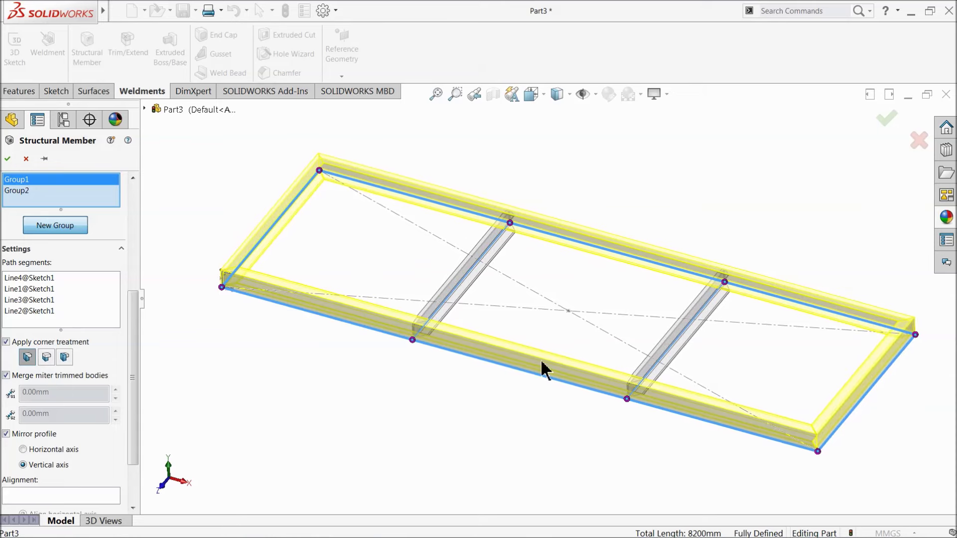
Step: Turn off merging of the miter trimmed bodies for Group1 and accept the structural member
{"action": "left_click", "coordinate": [6, 375]}
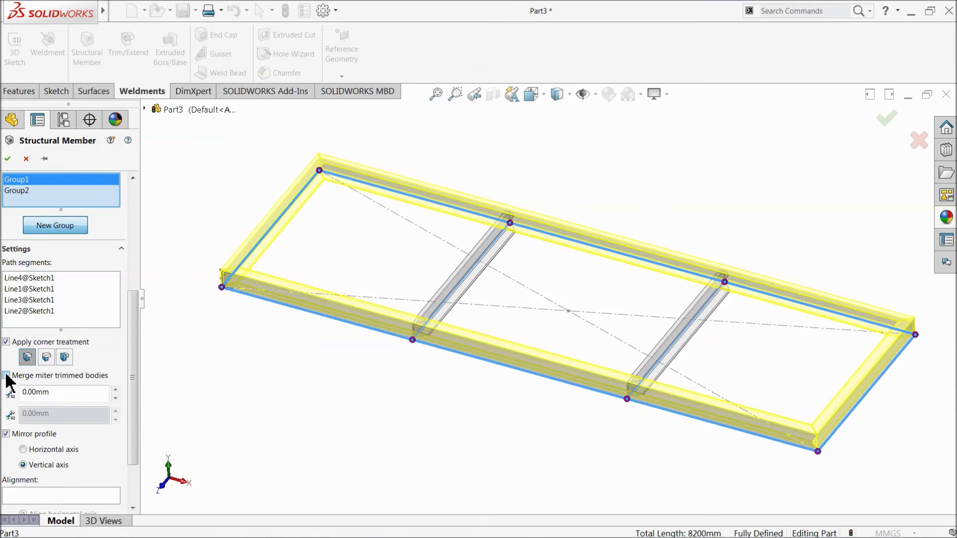
{"action": "middle_click_drag", "start_coordinate": [248, 369], "coordinate": [380, 279]}
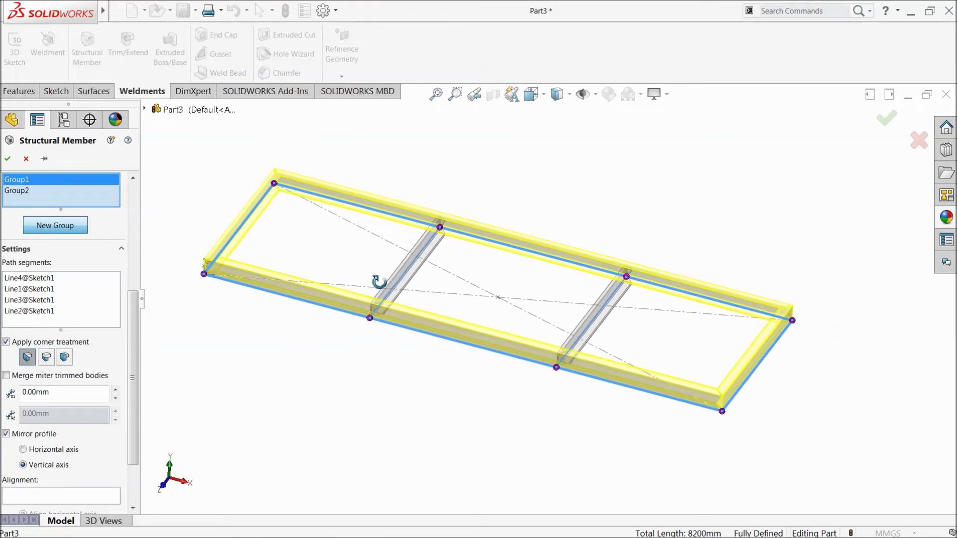
{"action": "scroll", "coordinate": [246, 244], "scroll_direction": "down", "scroll_amount": 6}
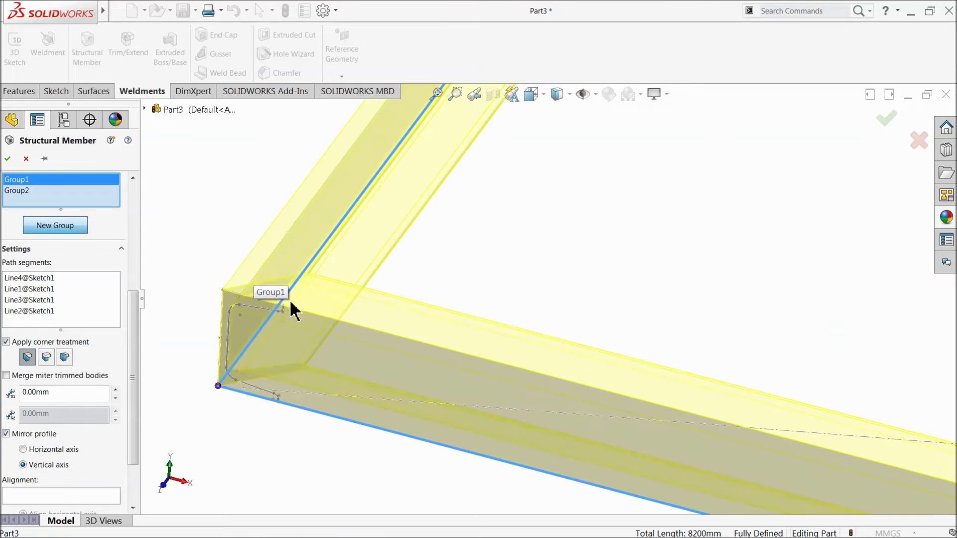
{"action": "left_click", "coordinate": [7, 160]}
Step: Examine the mitered corners and cross-member joints of the finished frame
{"action": "scroll", "coordinate": [287, 292], "scroll_direction": "up", "scroll_amount": 5}
{"action": "scroll", "coordinate": [284, 295], "scroll_direction": "up", "scroll_amount": 2}
{"action": "scroll", "coordinate": [502, 231], "scroll_direction": "down", "scroll_amount": 6}
{"action": "middle_click_drag", "start_coordinate": [435, 250], "coordinate": [459, 249]}
{"action": "scroll", "coordinate": [536, 296], "scroll_direction": "up", "scroll_amount": 3}
{"action": "scroll", "coordinate": [685, 330], "scroll_direction": "up", "scroll_amount": 3}
{"action": "scroll", "coordinate": [629, 357], "scroll_direction": "down", "scroll_amount": 3}
{"action": "mouse_move", "coordinate": [628, 357]}
{"action": "middle_mouse_down"}
{"action": "mouse_move", "coordinate": [632, 267]}
{"action": "mouse_move", "coordinate": [621, 298]}
{"action": "mouse_move", "coordinate": [623, 344]}
{"action": "middle_mouse_up"}
Step: Turn on the perspective display of the frame
{"action": "left_click", "coordinate": [665, 99]}
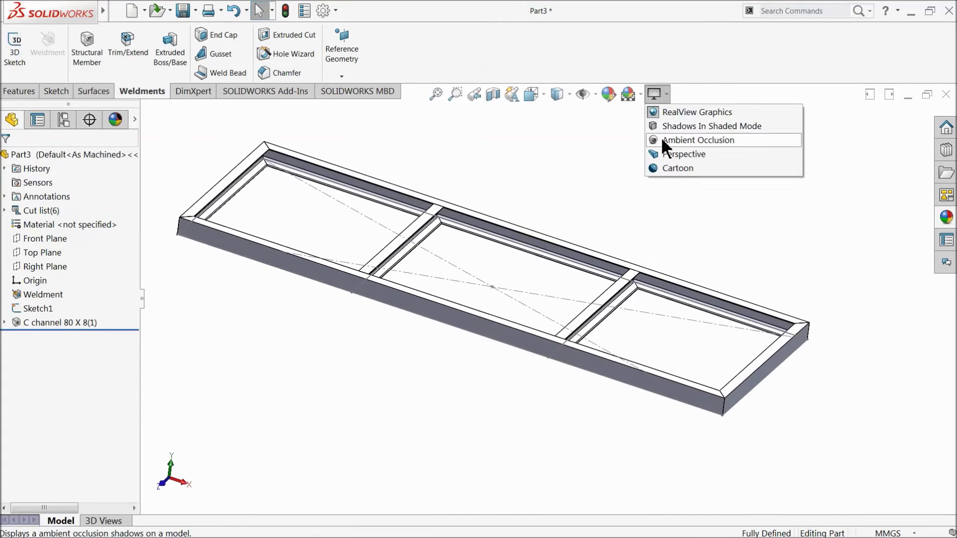
{"action": "left_click", "coordinate": [665, 154]}
{"action": "middle_click_drag", "start_coordinate": [637, 188], "coordinate": [406, 288]}
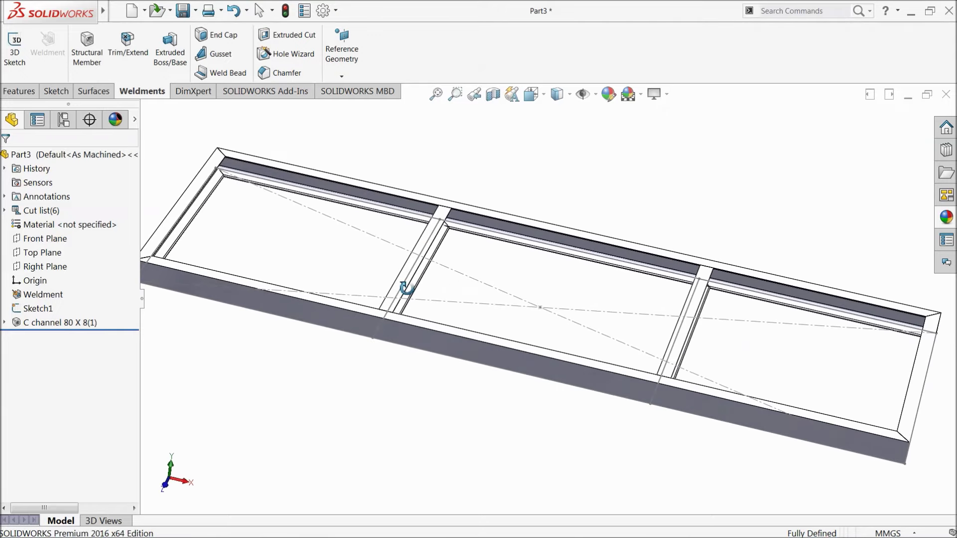
{"action": "scroll", "coordinate": [418, 301], "scroll_direction": "up", "scroll_amount": 1}
Step: Start a sketch on the outer face of the frame's long front channel and view it face-on
{"action": "left_click", "coordinate": [469, 342]}
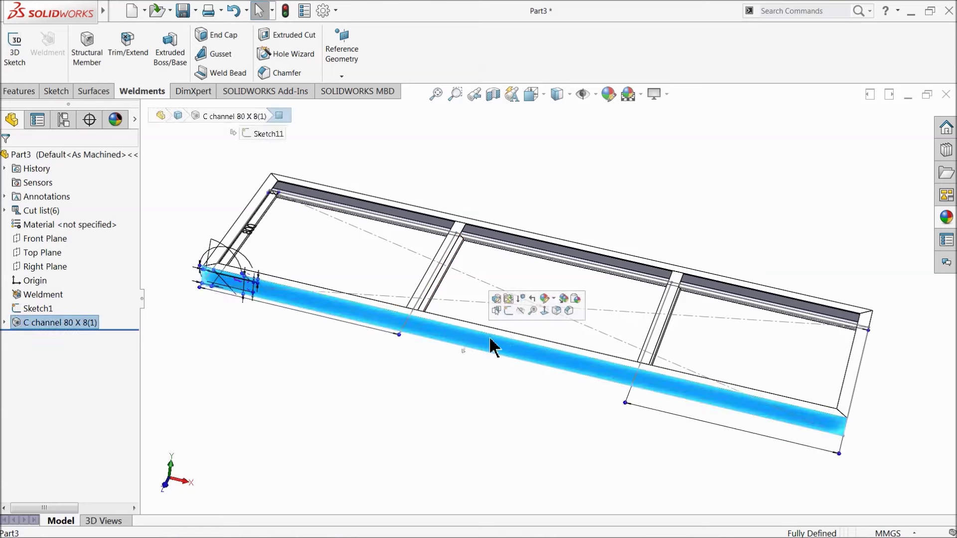
{"action": "left_click", "coordinate": [506, 310]}
{"action": "left_click", "coordinate": [554, 50]}
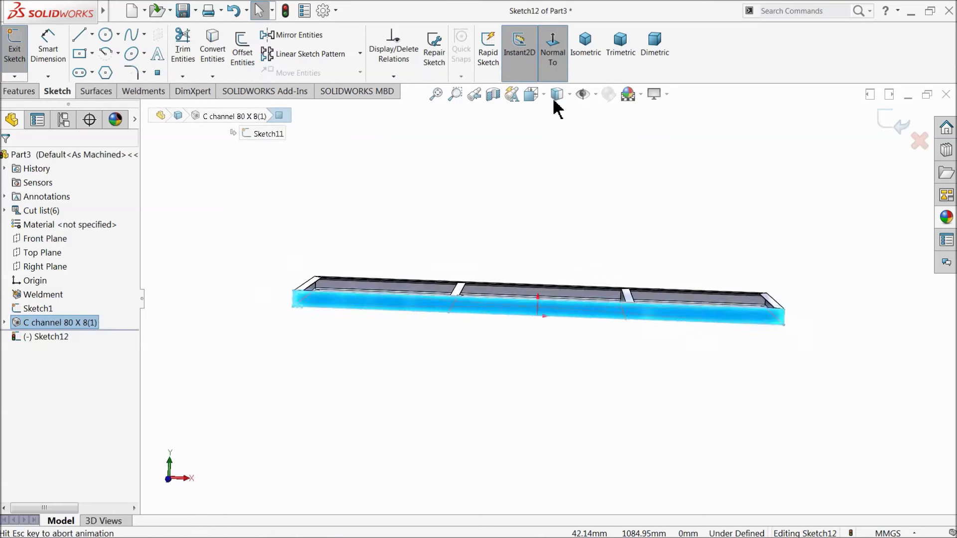
Step: Sketch a horizontal centerline about 3100 mm long below the channel, extending past both of its ends
{"action": "left_click", "coordinate": [92, 34]}
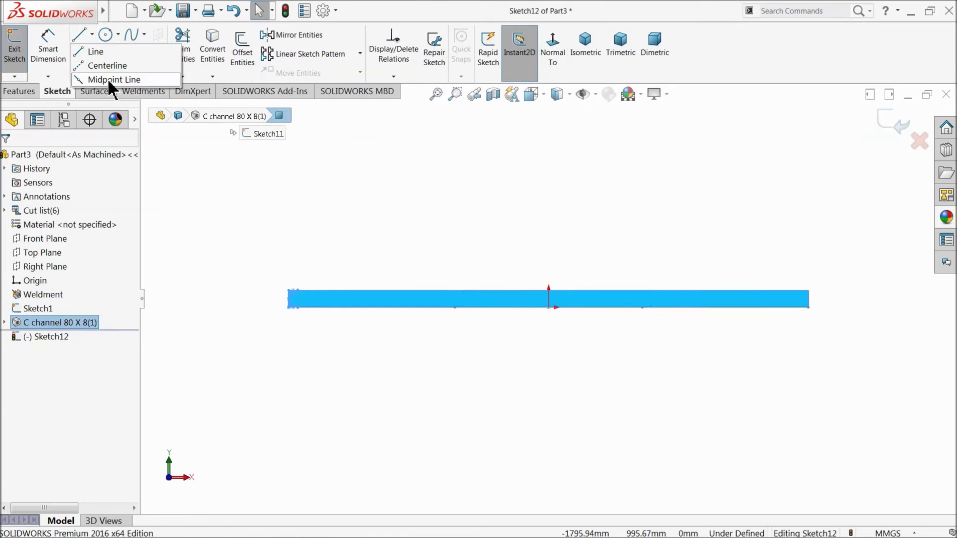
{"action": "left_click", "coordinate": [99, 66]}
{"action": "left_click", "coordinate": [222, 410]}
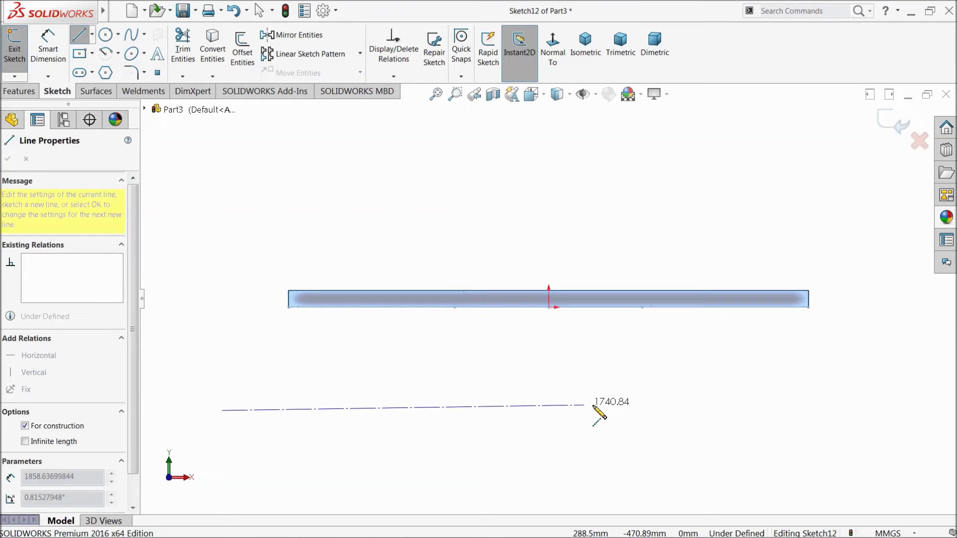
{"action": "right_click", "coordinate": [883, 374]}
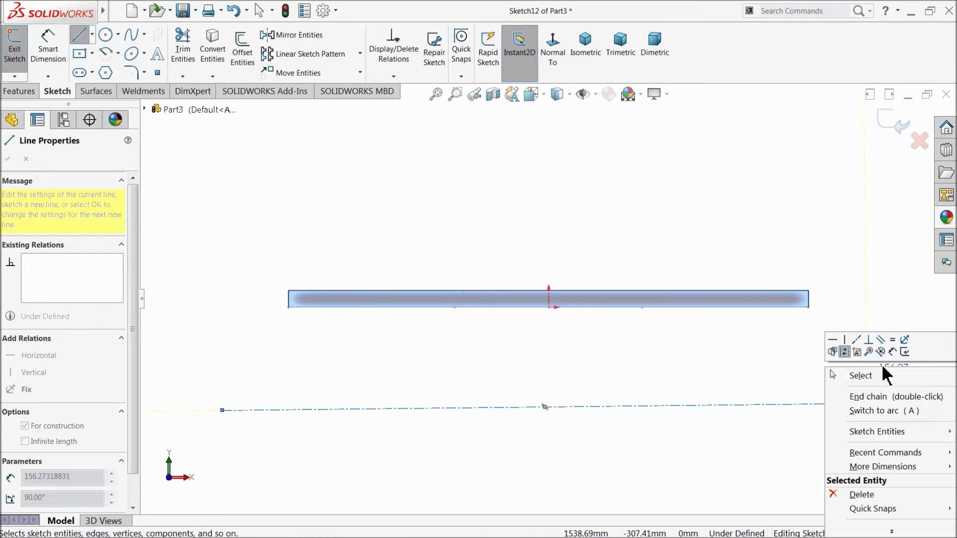
{"action": "left_click", "coordinate": [867, 377]}
{"action": "left_click", "coordinate": [552, 409]}
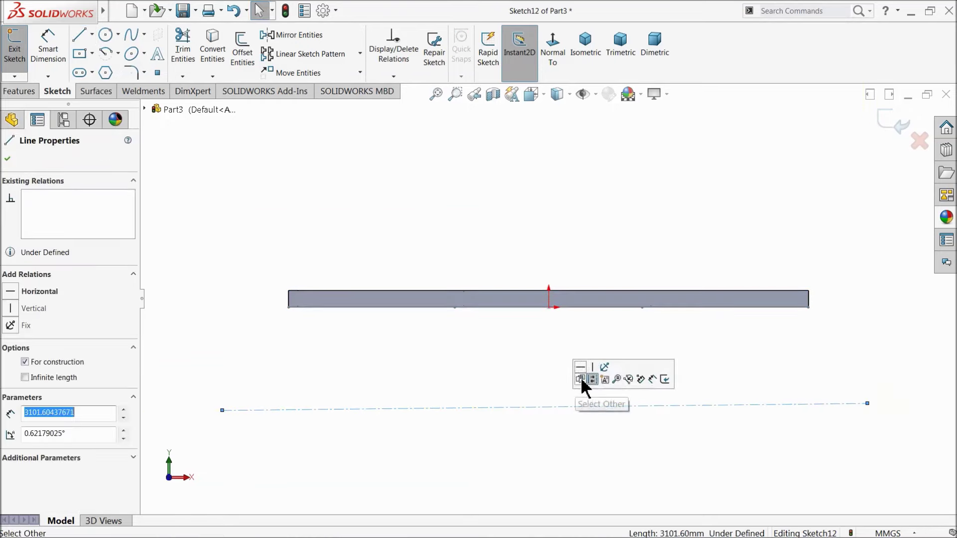
Step: Draw two slanted lines joining the channel's upper end corners to the respective endpoints of the centerline
{"action": "left_click", "coordinate": [79, 35]}
{"action": "left_click_drag", "start_coordinate": [289, 290], "coordinate": [222, 410]}
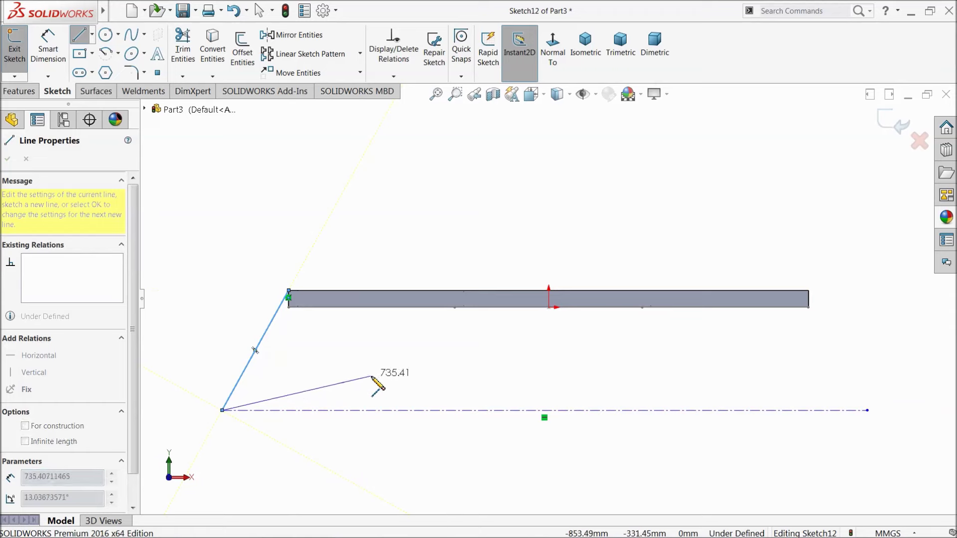
{"action": "key", "text": "Escape"}
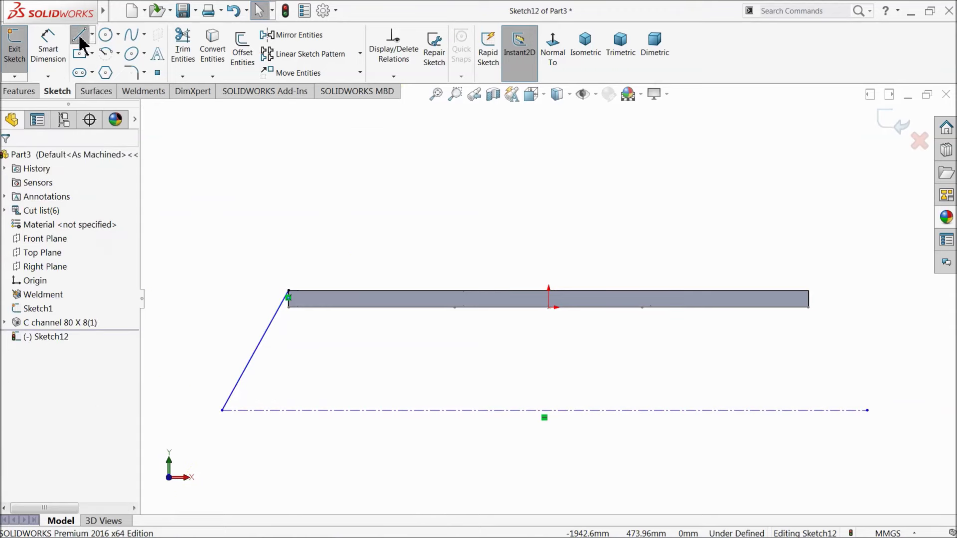
{"action": "left_click", "coordinate": [80, 39]}
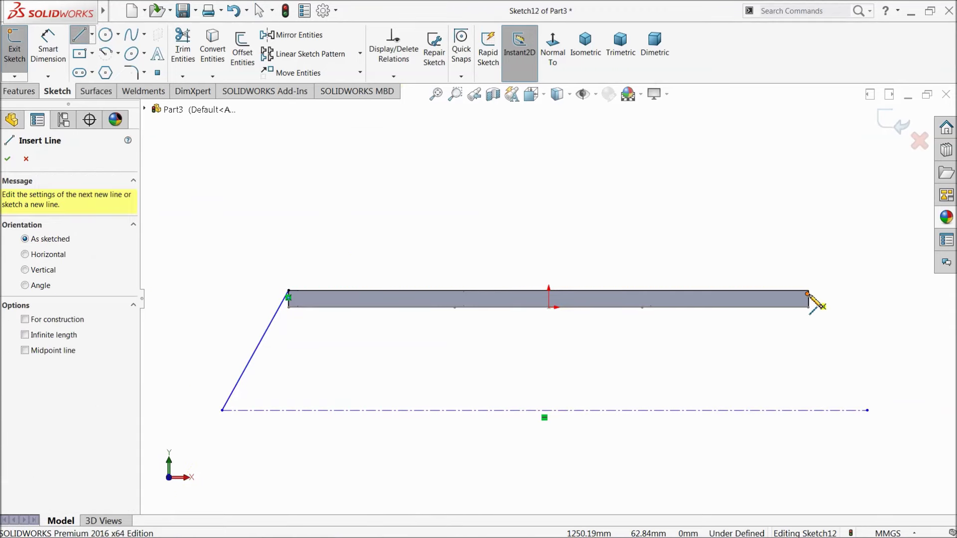
{"action": "left_click_drag", "start_coordinate": [809, 291], "coordinate": [867, 410]}
{"action": "key", "text": "Escape"}
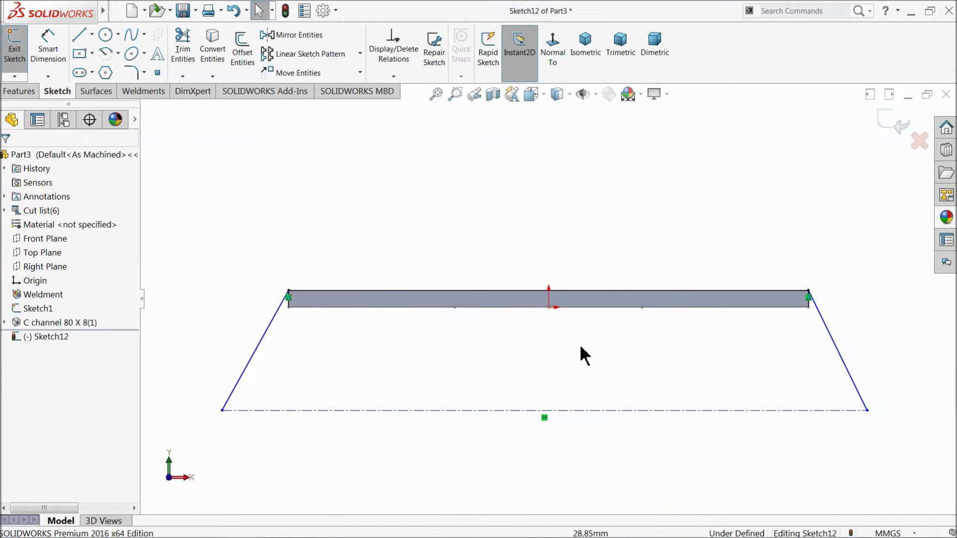
Step: Draw two vertical lines from the channel's upper edge to the centerline, one on each side of the origin
{"action": "left_click", "coordinate": [81, 40]}
{"action": "left_click_drag", "start_coordinate": [441, 307], "coordinate": [444, 412]}
{"action": "key", "text": "Escape"}
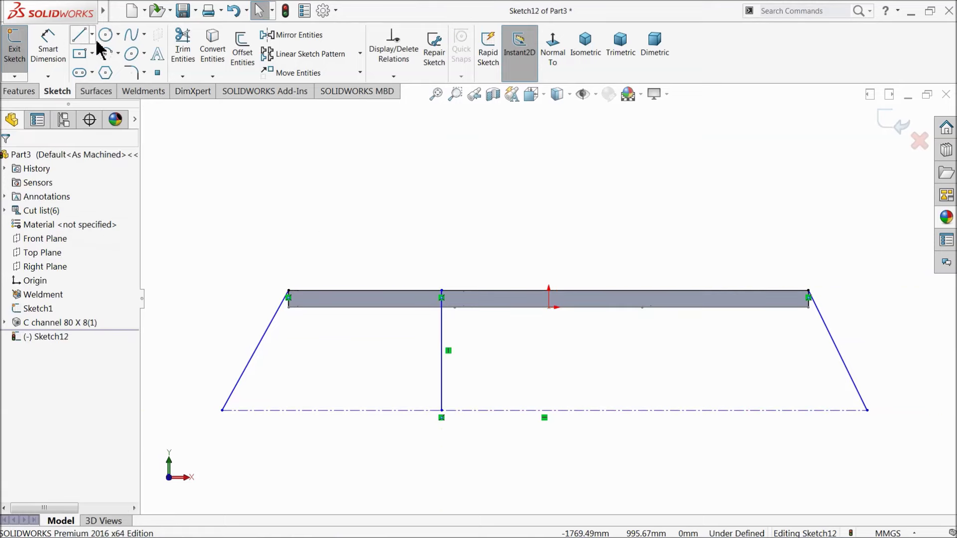
{"action": "left_click", "coordinate": [79, 34]}
{"action": "left_click", "coordinate": [655, 291]}
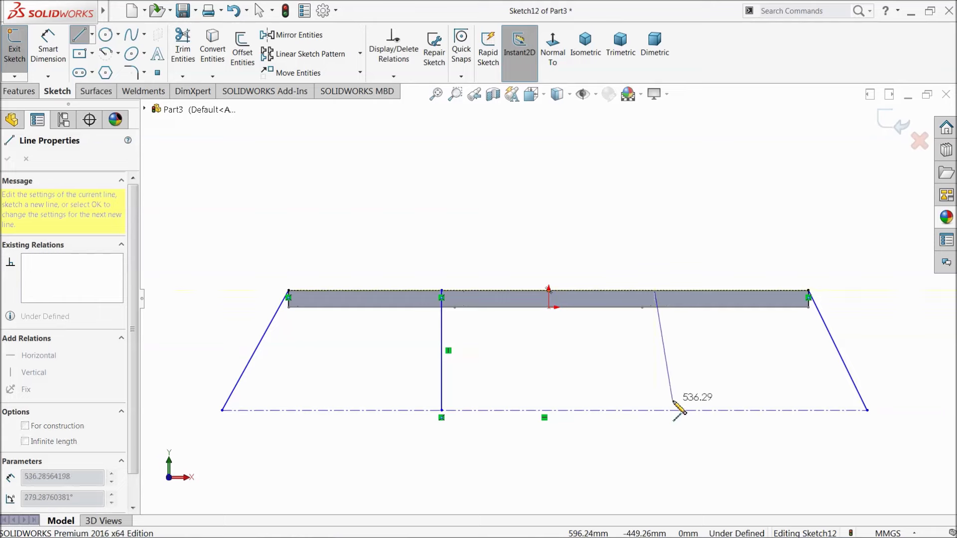
{"action": "left_click", "coordinate": [654, 410]}
{"action": "right_click", "coordinate": [681, 386]}
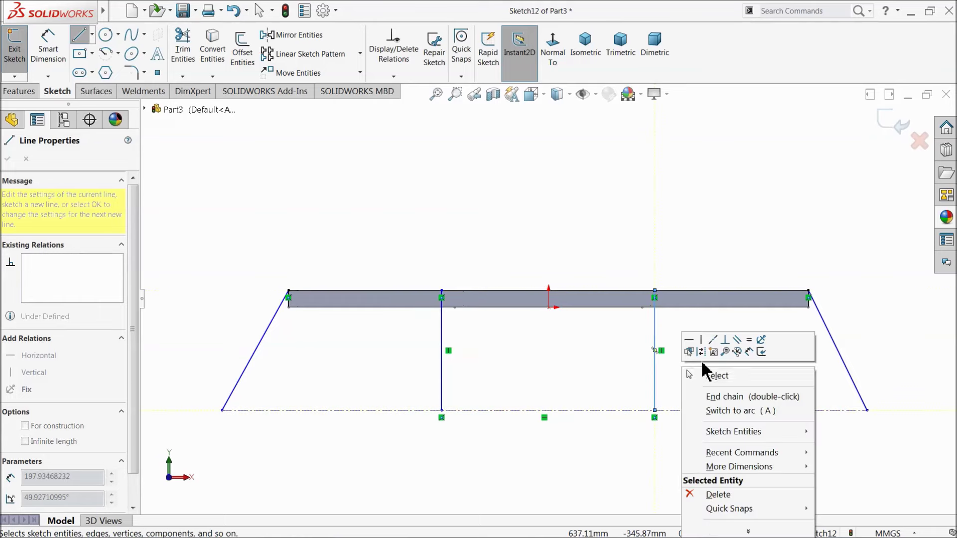
{"action": "left_click", "coordinate": [716, 375]}
Step: Dimension the angle between each slanted line and the centerline at 45 degrees
{"action": "left_click", "coordinate": [58, 59]}
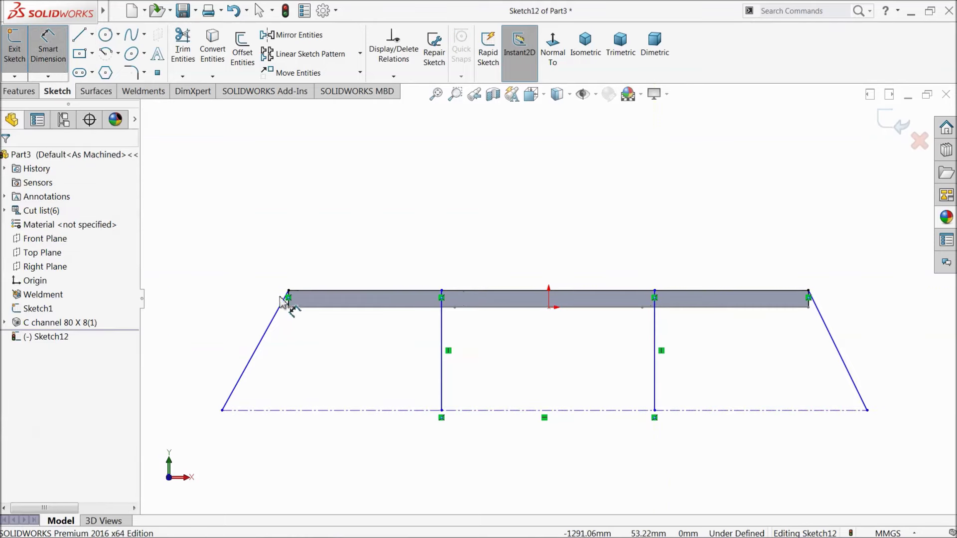
{"action": "left_click", "coordinate": [244, 383]}
{"action": "left_click", "coordinate": [259, 410]}
{"action": "left_click", "coordinate": [276, 391]}
{"action": "type", "text": "45"}
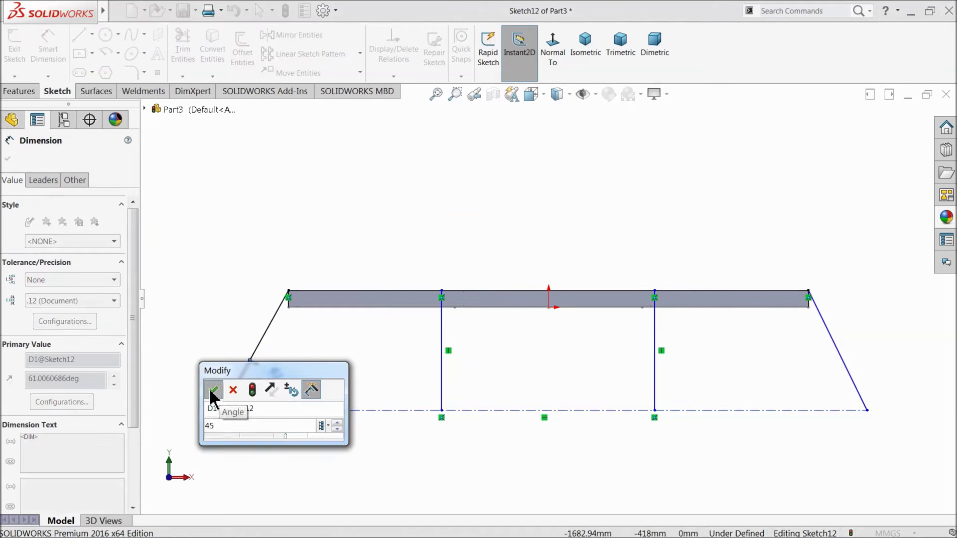
{"action": "left_click", "coordinate": [212, 390]}
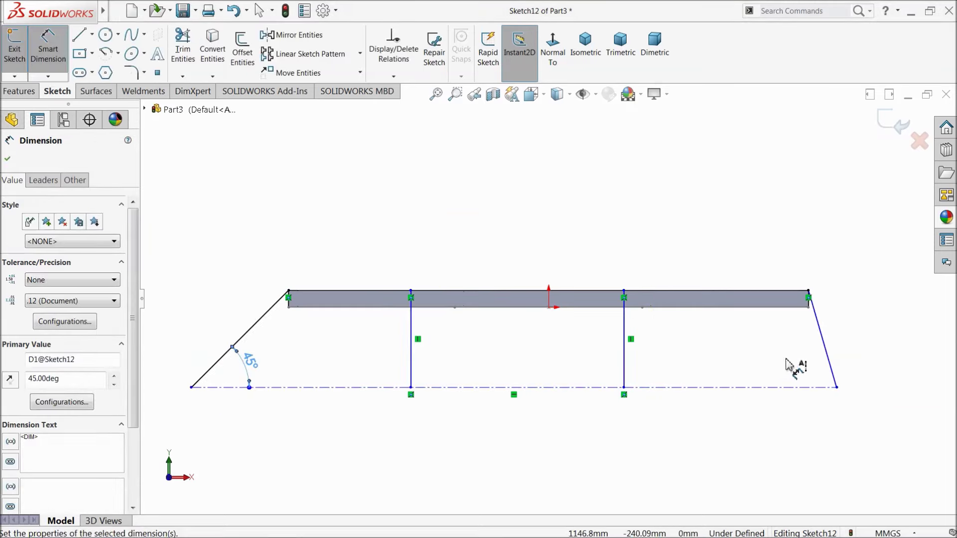
{"action": "left_click", "coordinate": [825, 355]}
{"action": "left_click", "coordinate": [823, 387]}
{"action": "left_click", "coordinate": [792, 369]}
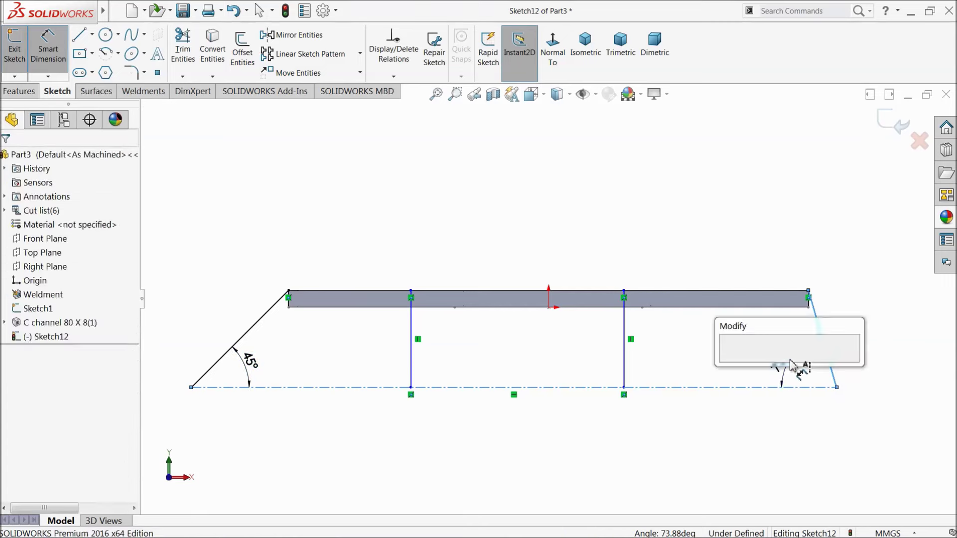
{"action": "type", "text": "45"}
{"action": "key", "text": "Return"}
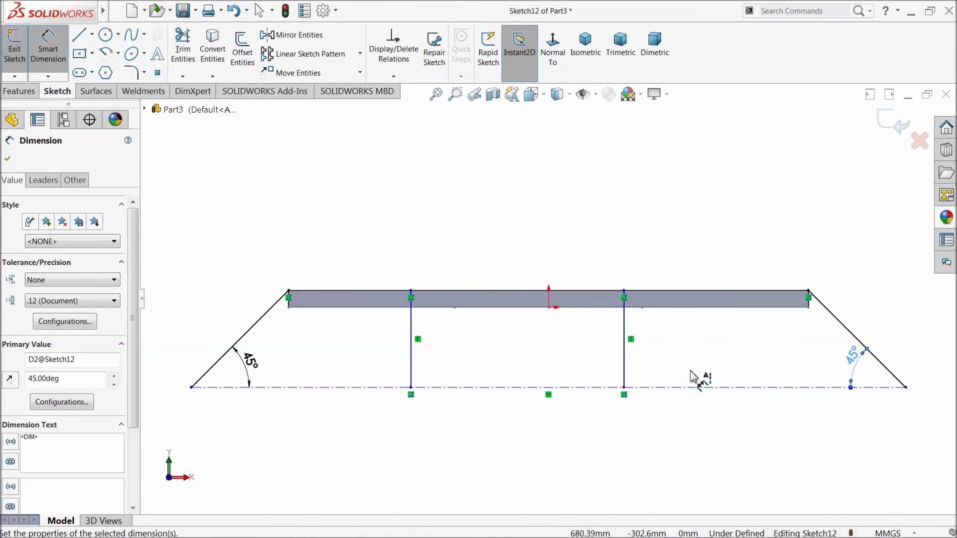
Step: Dimension the vertical lines 1400 mm apart and place the left one 700 mm from the origin
{"action": "left_click", "coordinate": [624, 357]}
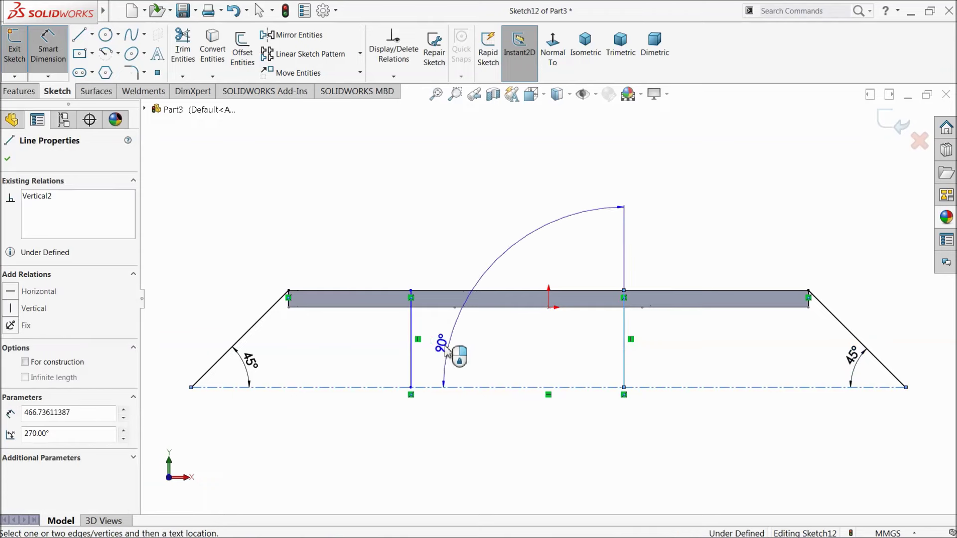
{"action": "left_click", "coordinate": [411, 341]}
{"action": "left_click", "coordinate": [476, 235]}
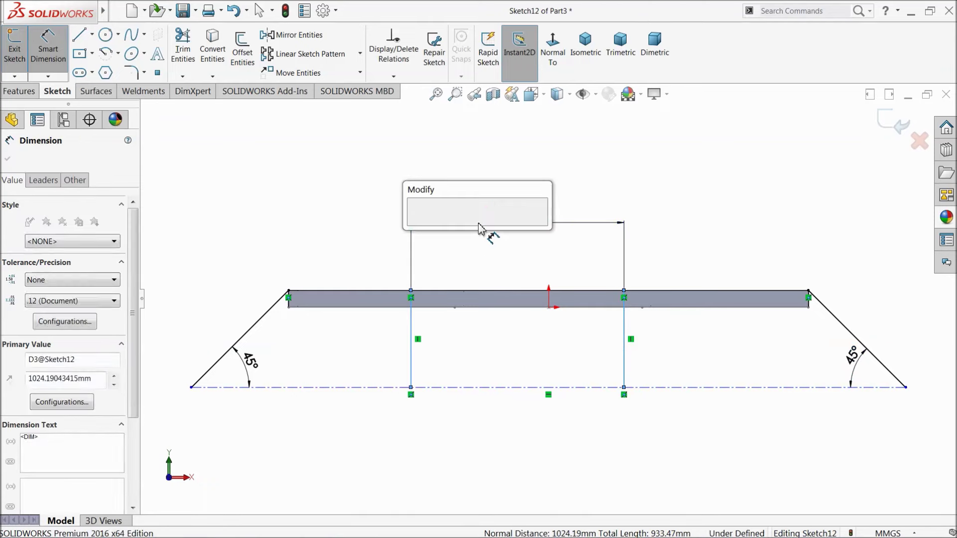
{"action": "type", "text": "1400"}
{"action": "key", "text": "Return"}
{"action": "key", "text": "Escape"}
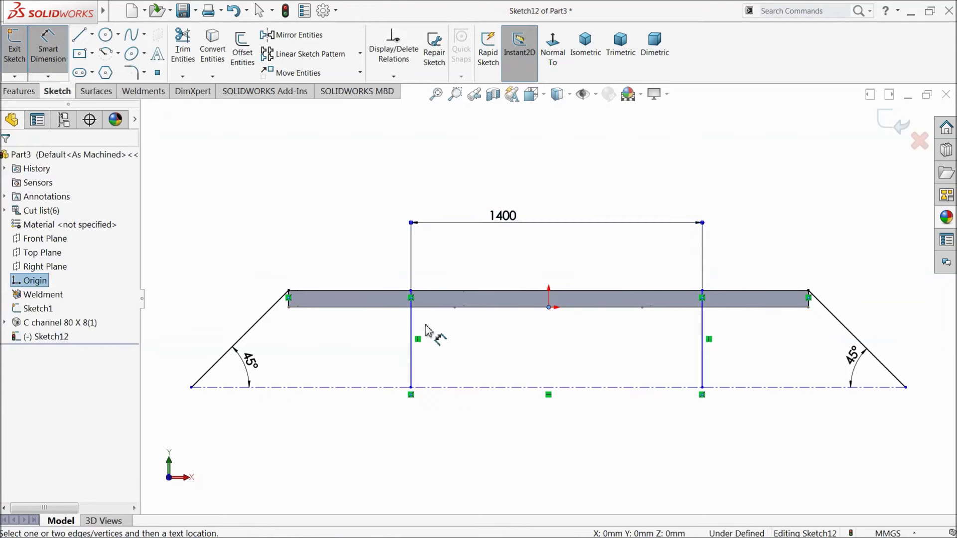
{"action": "left_click", "coordinate": [412, 327]}
{"action": "left_click", "coordinate": [452, 261]}
{"action": "type", "text": "700"}
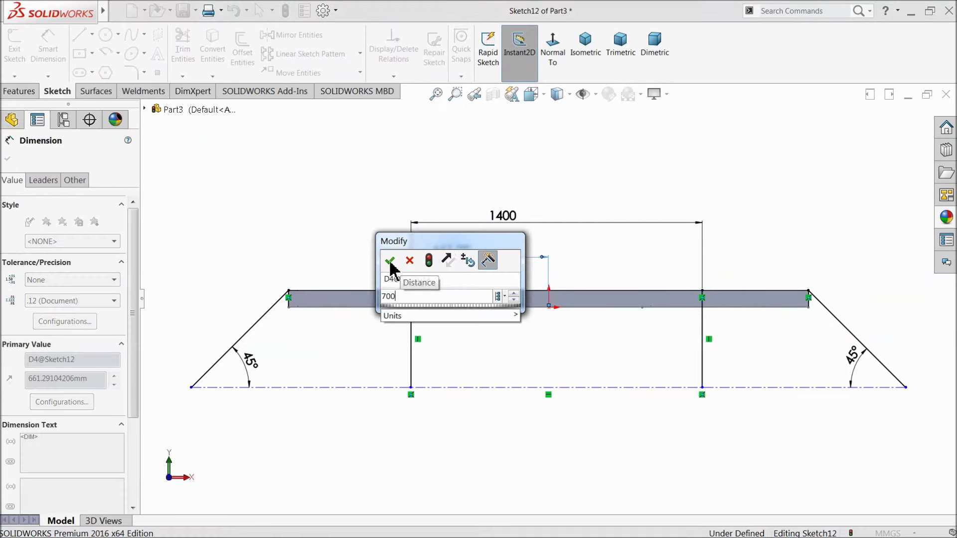
{"action": "left_click", "coordinate": [390, 261]}
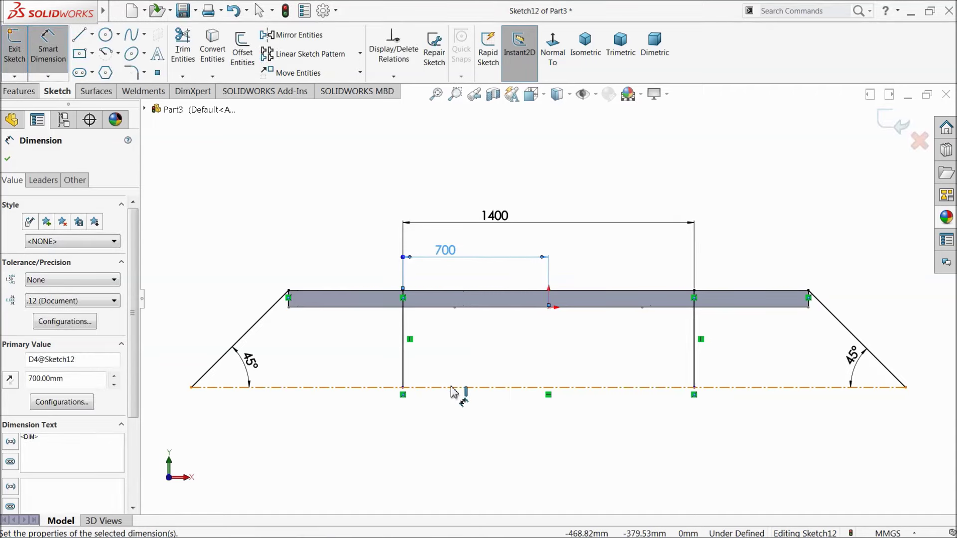
Step: Set the centerline's length to 4000 mm and exit the sketch
{"action": "left_click", "coordinate": [482, 391]}
{"action": "left_click", "coordinate": [513, 433]}
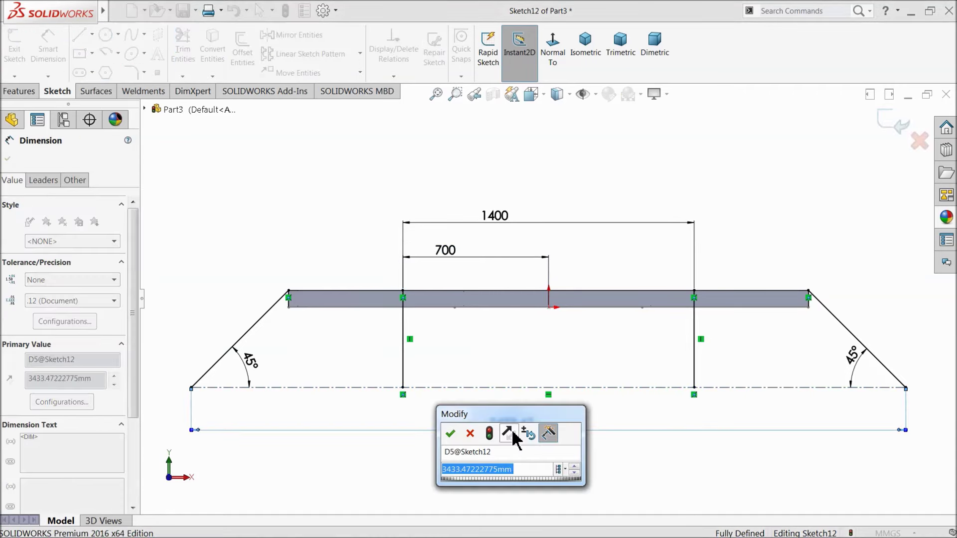
{"action": "type", "text": "4000"}
{"action": "key", "text": "Return"}
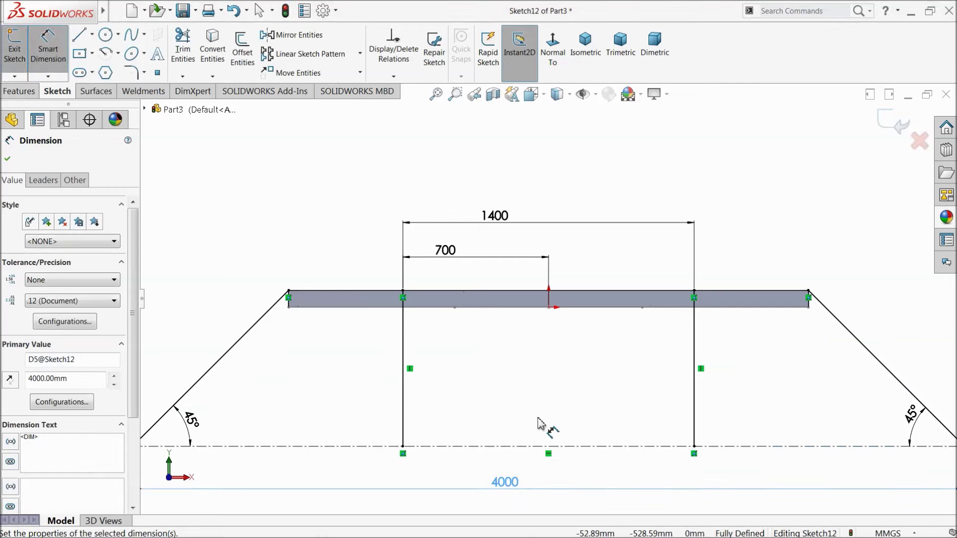
{"action": "scroll", "coordinate": [591, 428], "scroll_direction": "down", "scroll_amount": 1}
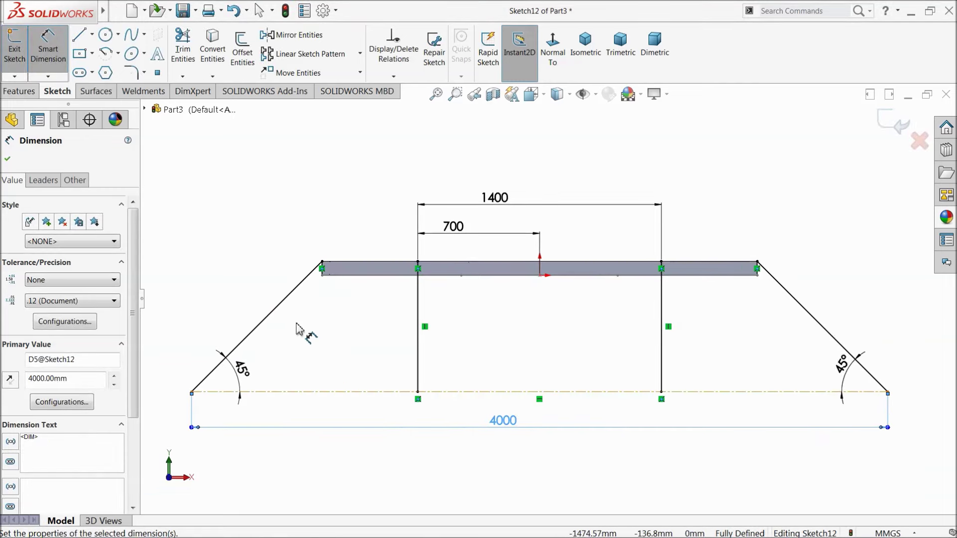
{"action": "left_click", "coordinate": [178, 197]}
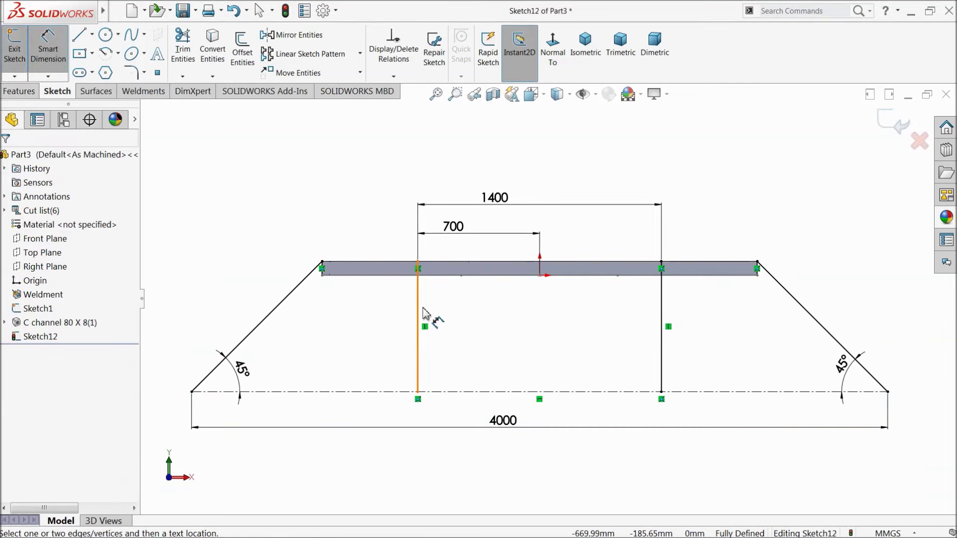
{"action": "left_click", "coordinate": [899, 129]}
Step: Start a structural member with the ISO C channel 80 x 8 profile along the left slanted line
{"action": "mouse_move", "coordinate": [395, 231]}
{"action": "middle_mouse_down"}
{"action": "mouse_move", "coordinate": [398, 250]}
{"action": "mouse_move", "coordinate": [402, 214]}
{"action": "mouse_move", "coordinate": [387, 218]}
{"action": "mouse_move", "coordinate": [378, 261]}
{"action": "mouse_move", "coordinate": [481, 287]}
{"action": "middle_mouse_up"}
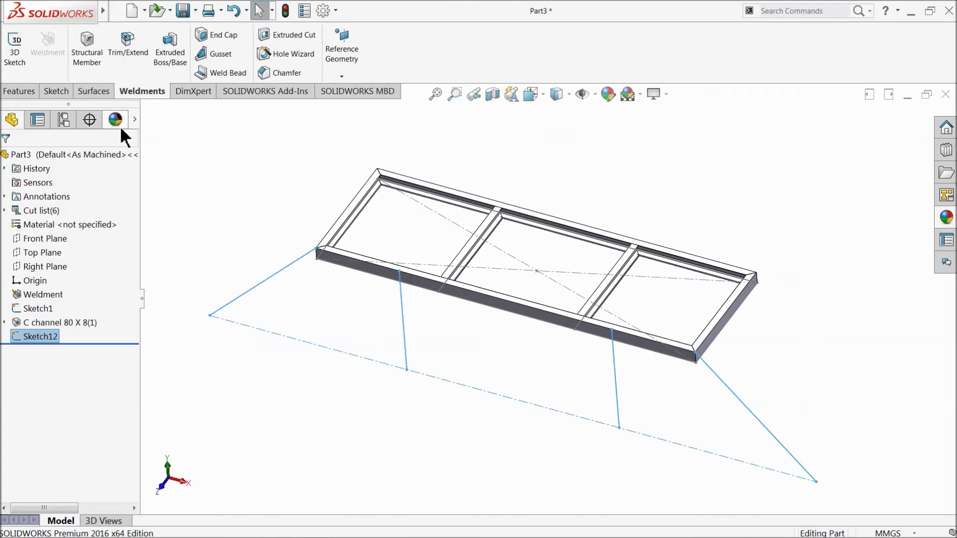
{"action": "left_click", "coordinate": [93, 70]}
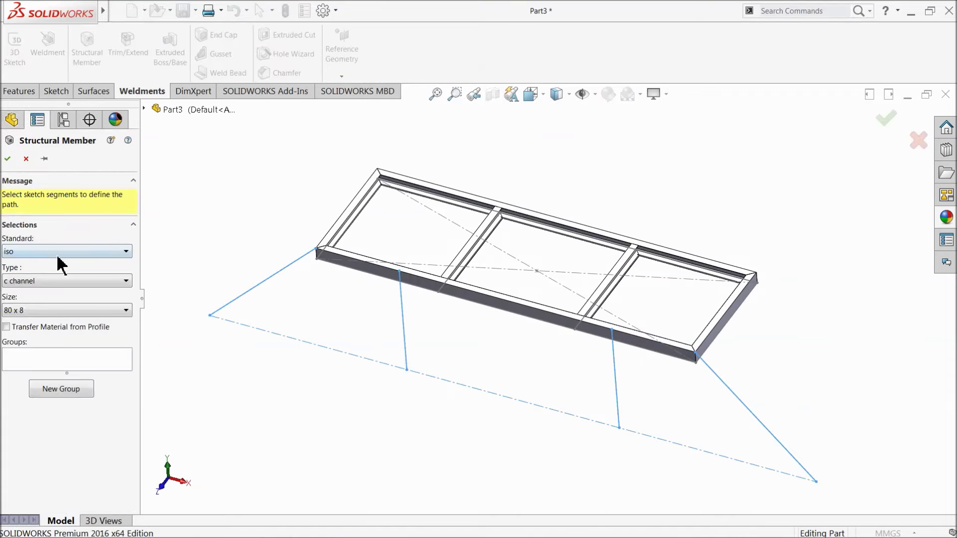
{"action": "left_click", "coordinate": [31, 280]}
{"action": "left_click", "coordinate": [33, 281]}
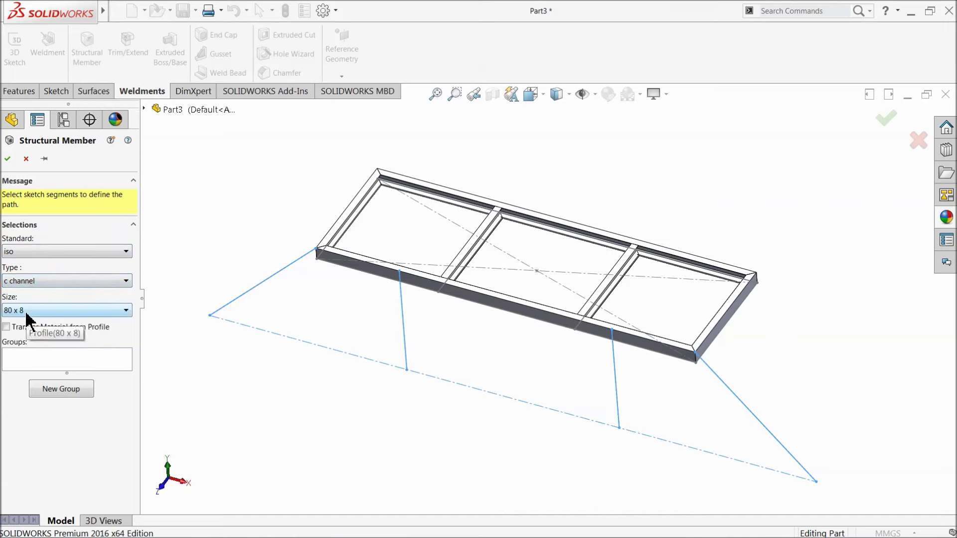
{"action": "left_click", "coordinate": [292, 272]}
{"action": "scroll", "coordinate": [321, 268], "scroll_direction": "down", "scroll_amount": 5}
{"action": "middle_click_drag", "start_coordinate": [370, 324], "coordinate": [337, 306]}
Step: Rotate the channel profile on the slanted line by 90 degrees
{"action": "left_click_drag", "start_coordinate": [134, 321], "coordinate": [129, 448]}
{"action": "left_click_drag", "start_coordinate": [64, 476], "coordinate": [6, 475]}
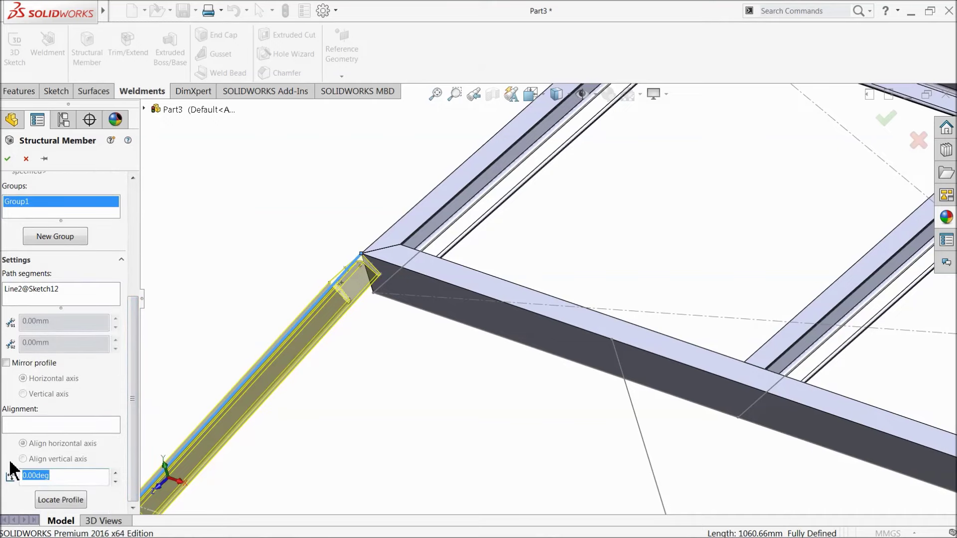
{"action": "type", "text": "90"}
{"action": "key", "text": "Return"}
Step: Relocate the profile so the outer tip of its upper flange lies on the slanted path line
{"action": "scroll", "coordinate": [431, 303], "scroll_direction": "up", "scroll_amount": 3}
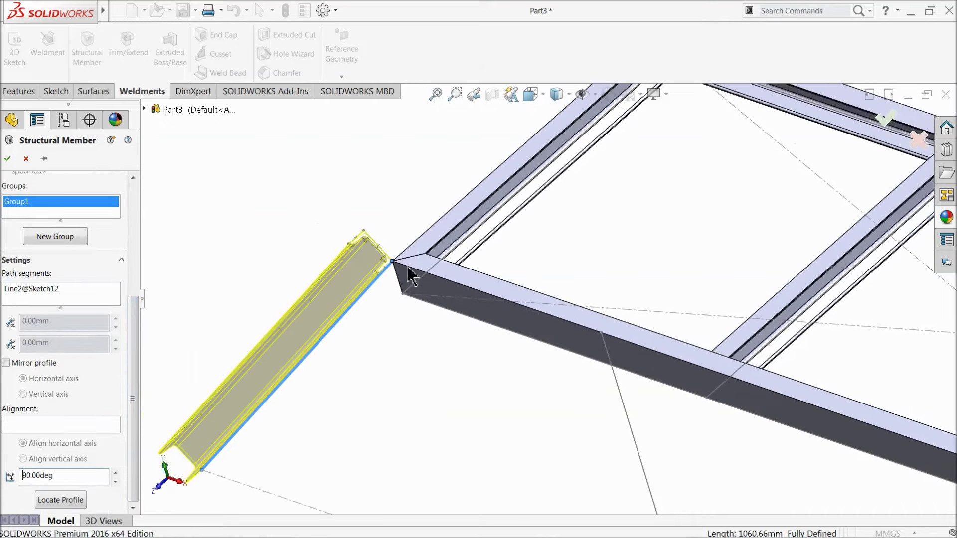
{"action": "scroll", "coordinate": [395, 274], "scroll_direction": "down", "scroll_amount": 5}
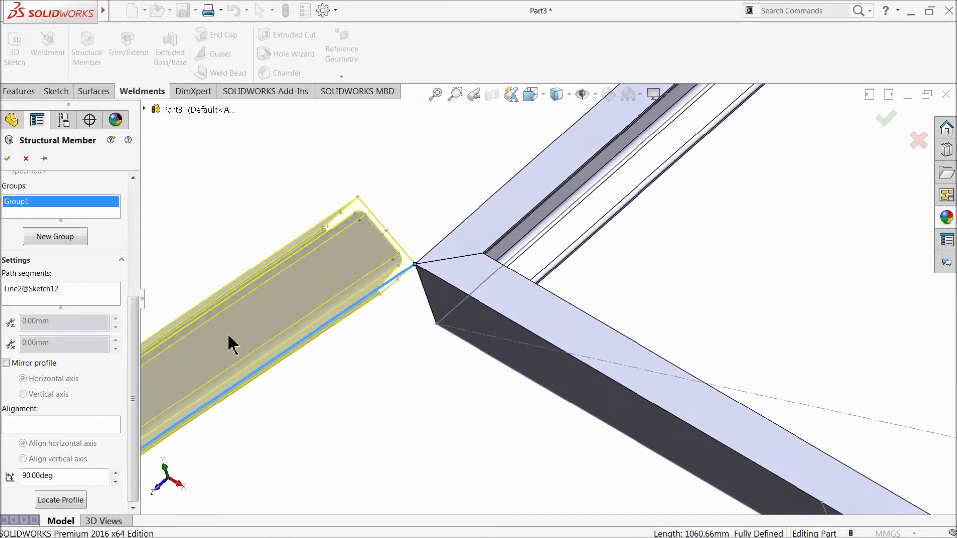
{"action": "left_click", "coordinate": [57, 504]}
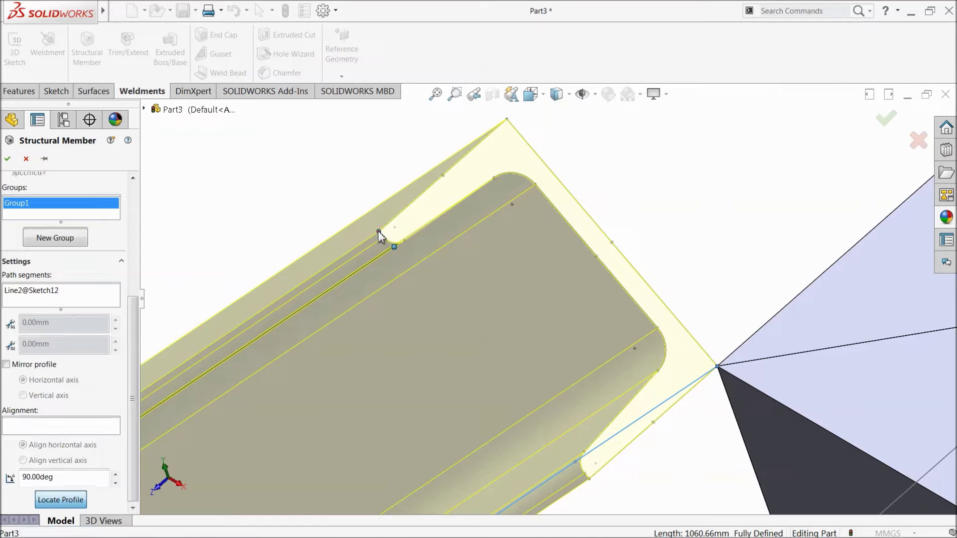
{"action": "left_click", "coordinate": [378, 231]}
{"action": "mouse_move", "coordinate": [587, 375]}
{"action": "middle_mouse_down"}
{"action": "mouse_move", "coordinate": [538, 385]}
{"action": "mouse_move", "coordinate": [578, 369]}
{"action": "middle_mouse_up"}
{"action": "scroll", "coordinate": [580, 370], "scroll_direction": "up", "scroll_amount": 5}
{"action": "middle_click_drag", "start_coordinate": [702, 393], "coordinate": [722, 363]}
{"action": "scroll", "coordinate": [560, 344], "scroll_direction": "up", "scroll_amount": 5}
{"action": "scroll", "coordinate": [561, 345], "scroll_direction": "up", "scroll_amount": 3}
{"action": "mouse_move", "coordinate": [487, 304]}
{"action": "middle_mouse_down"}
{"action": "mouse_move", "coordinate": [470, 292]}
{"action": "mouse_move", "coordinate": [449, 321]}
{"action": "mouse_move", "coordinate": [480, 319]}
{"action": "middle_mouse_up"}
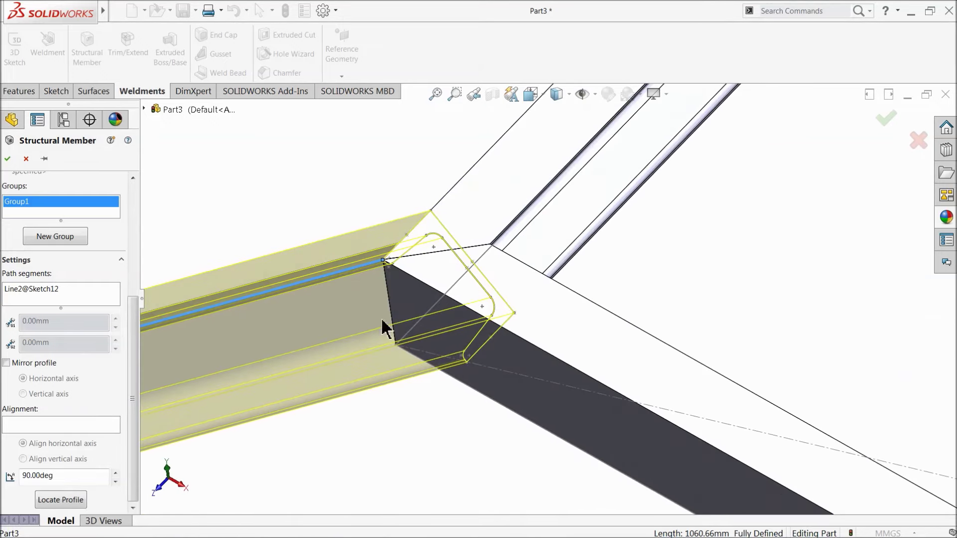
Step: Add a second group to the structural member along the right slanted sketch line
{"action": "left_click", "coordinate": [48, 235]}
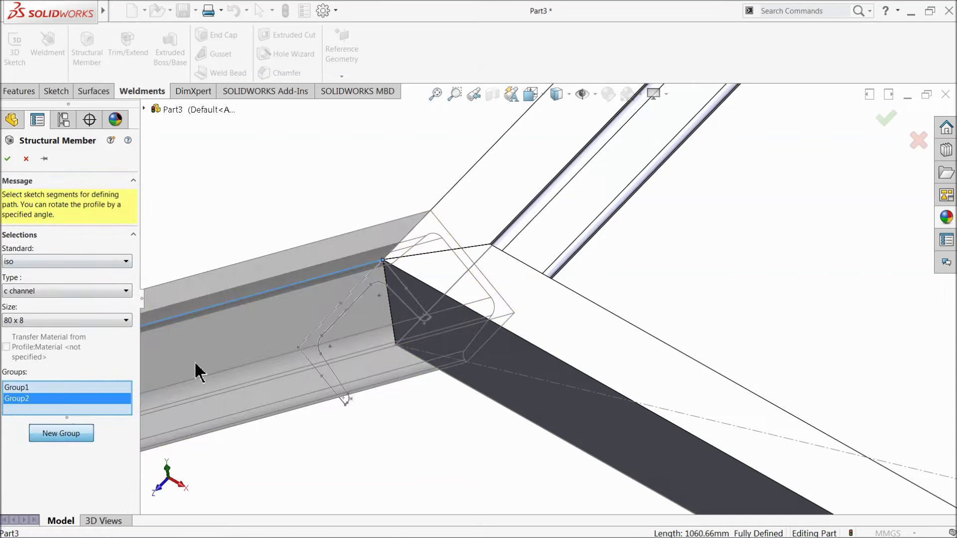
{"action": "scroll", "coordinate": [444, 342], "scroll_direction": "down", "scroll_amount": 10}
{"action": "scroll", "coordinate": [680, 381], "scroll_direction": "up", "scroll_amount": 2}
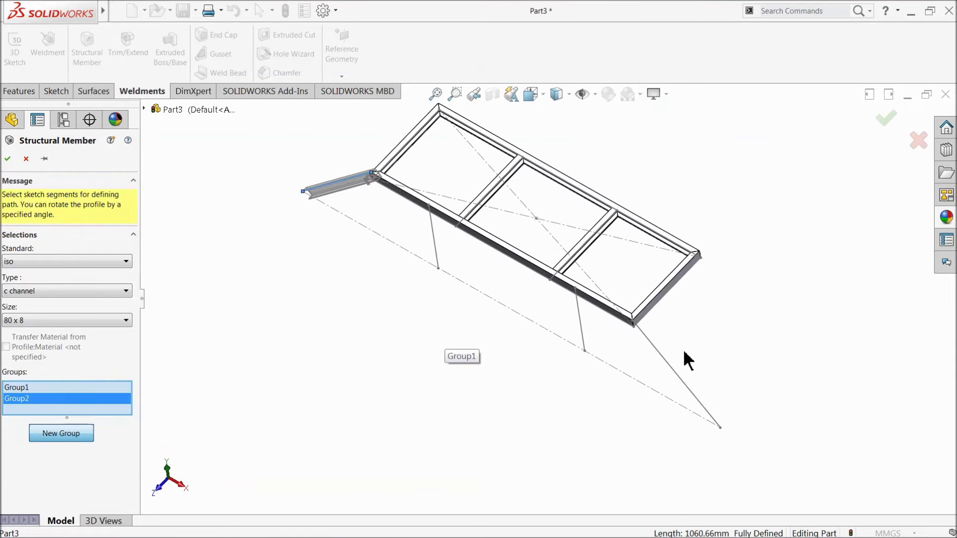
{"action": "middle_click_drag", "start_coordinate": [688, 361], "coordinate": [711, 302]}
{"action": "scroll", "coordinate": [677, 299], "scroll_direction": "up", "scroll_amount": 8}
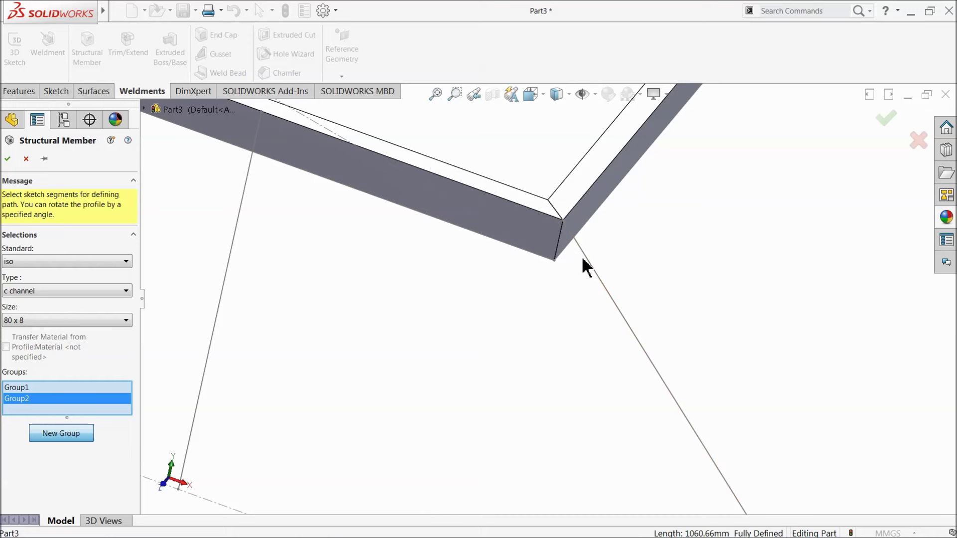
{"action": "left_click", "coordinate": [589, 262]}
{"action": "middle_click_drag", "start_coordinate": [572, 274], "coordinate": [540, 348]}
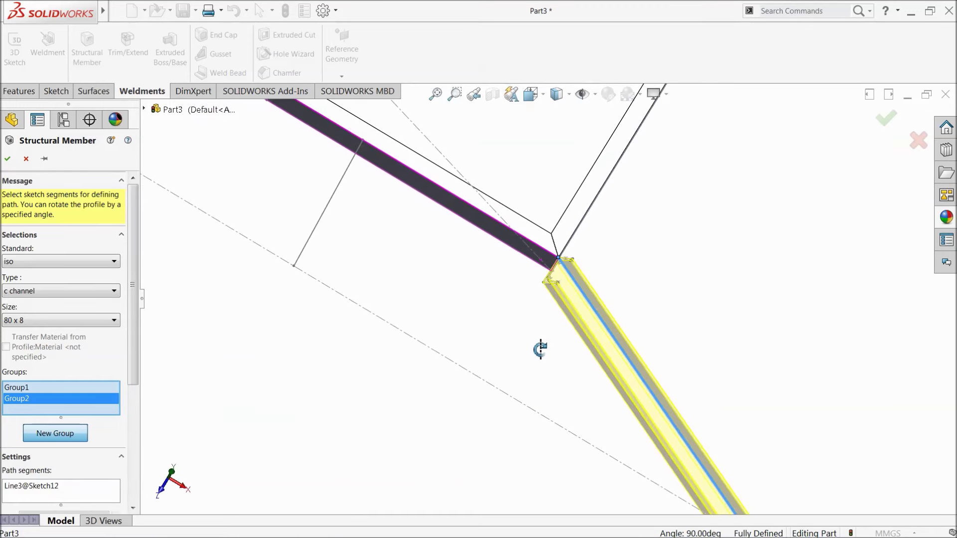
Step: Rotate the second group's channel profile by 90 degrees
{"action": "left_click_drag", "start_coordinate": [134, 355], "coordinate": [137, 478]}
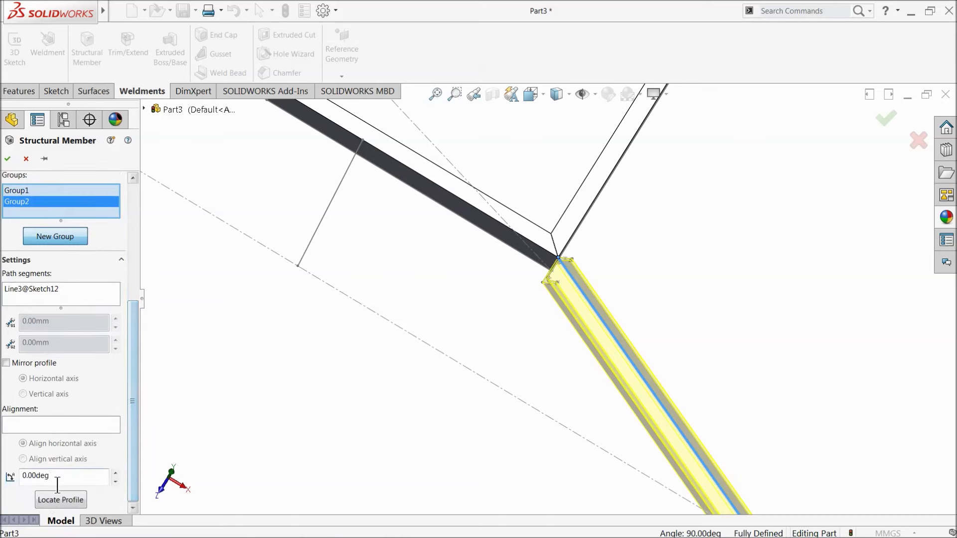
{"action": "type", "text": "90"}
{"action": "key", "text": "Return"}
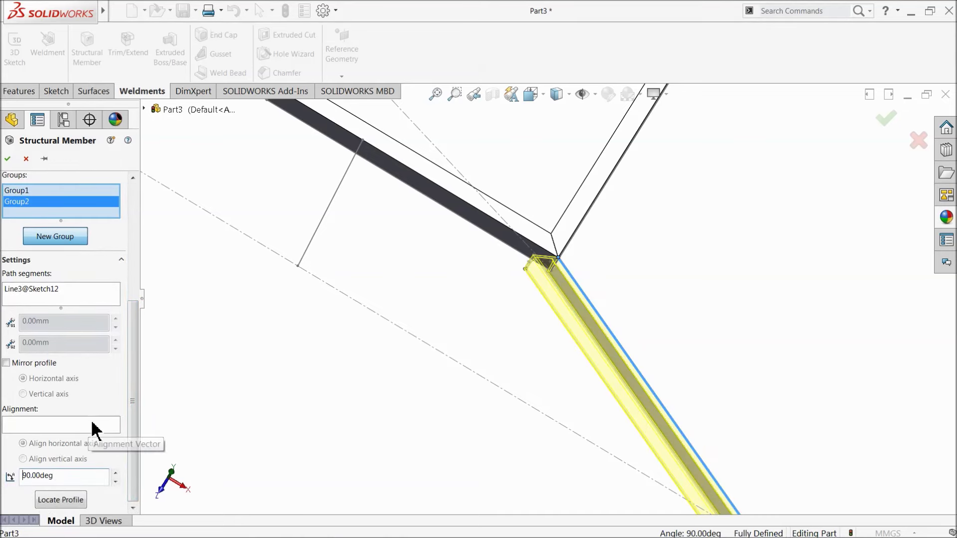
Step: Relocate the right slanted leg's profile so the outer tip of its flange lies on the path line
{"action": "middle_click_drag", "start_coordinate": [549, 330], "coordinate": [551, 285]}
{"action": "scroll", "coordinate": [569, 260], "scroll_direction": "down", "scroll_amount": 6}
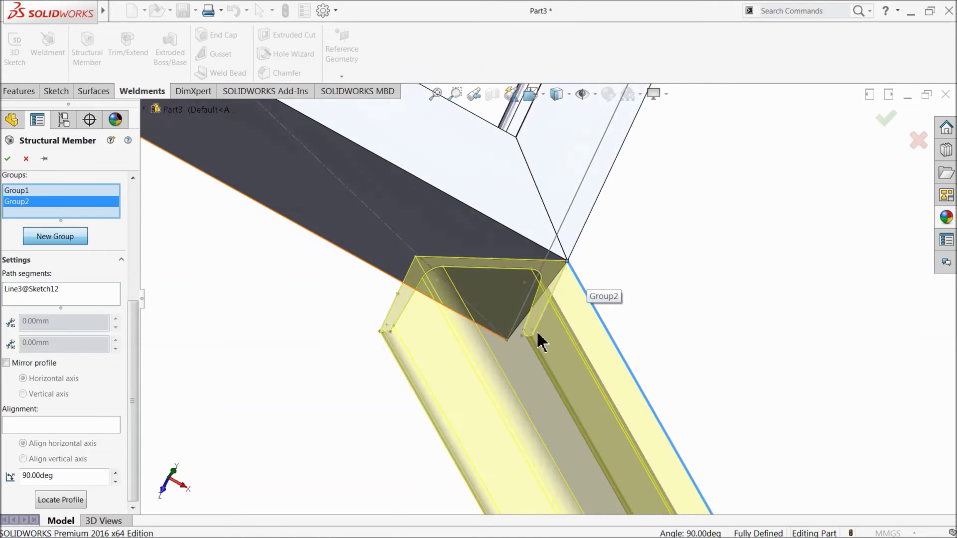
{"action": "scroll", "coordinate": [536, 344], "scroll_direction": "down", "scroll_amount": 2}
{"action": "left_click", "coordinate": [64, 496]}
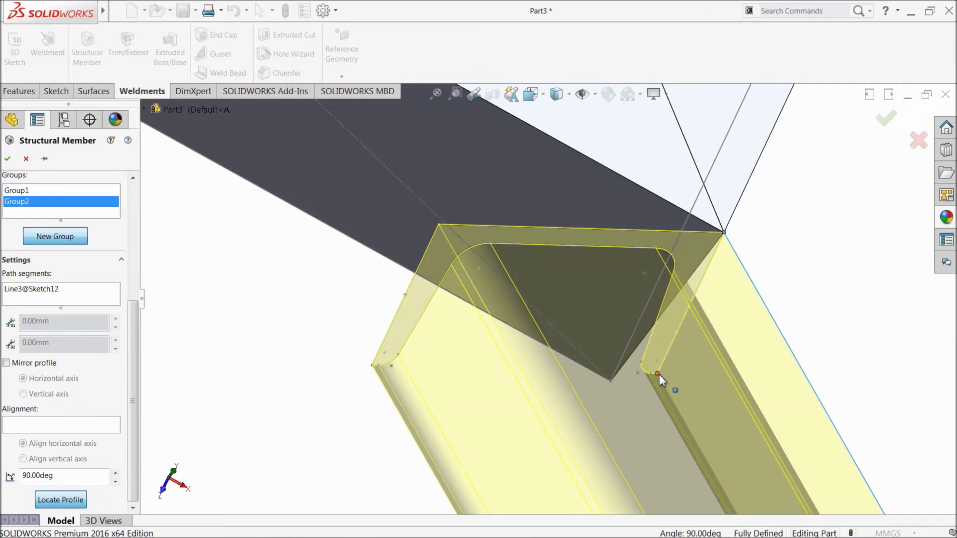
{"action": "left_click", "coordinate": [658, 374]}
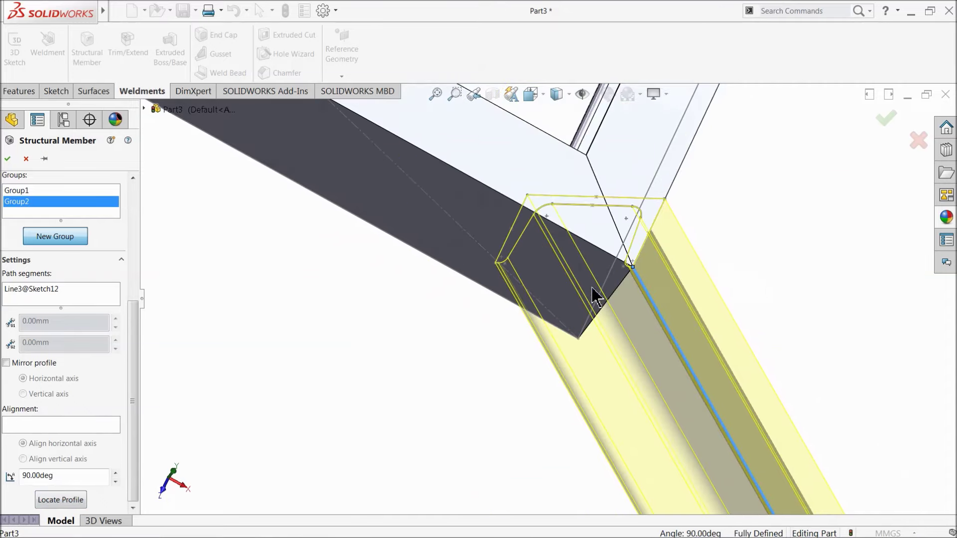
{"action": "scroll", "coordinate": [453, 273], "scroll_direction": "up", "scroll_amount": 5}
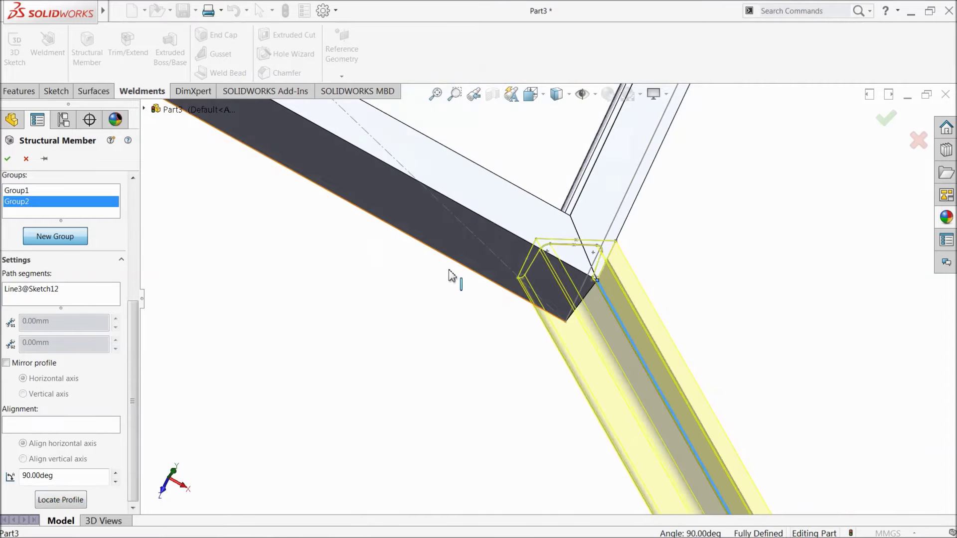
Step: Add a third group to the structural member along the two vertical sketch lines
{"action": "middle_click_drag", "start_coordinate": [447, 316], "coordinate": [348, 176]}
{"action": "scroll", "coordinate": [320, 191], "scroll_direction": "down", "scroll_amount": 2}
{"action": "scroll", "coordinate": [321, 191], "scroll_direction": "down", "scroll_amount": 2}
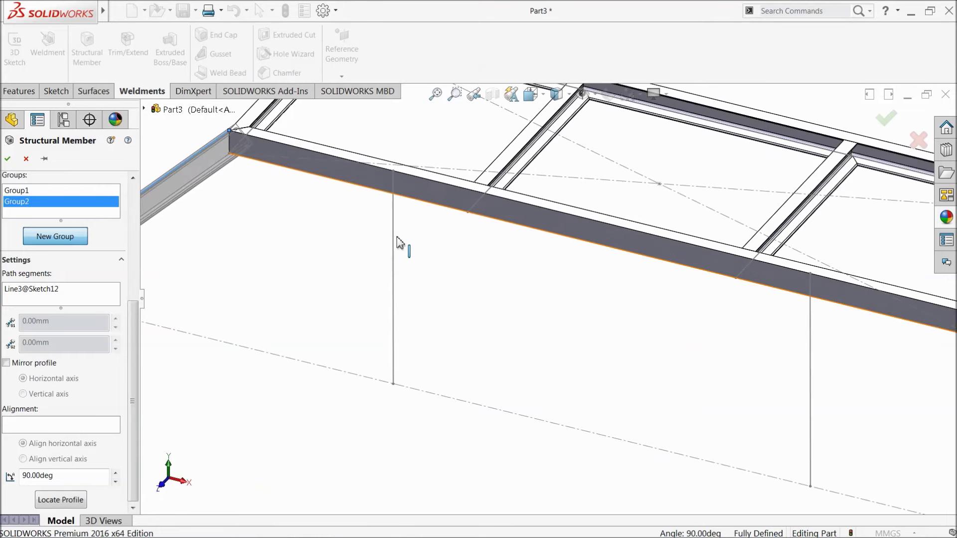
{"action": "left_click", "coordinate": [49, 236]}
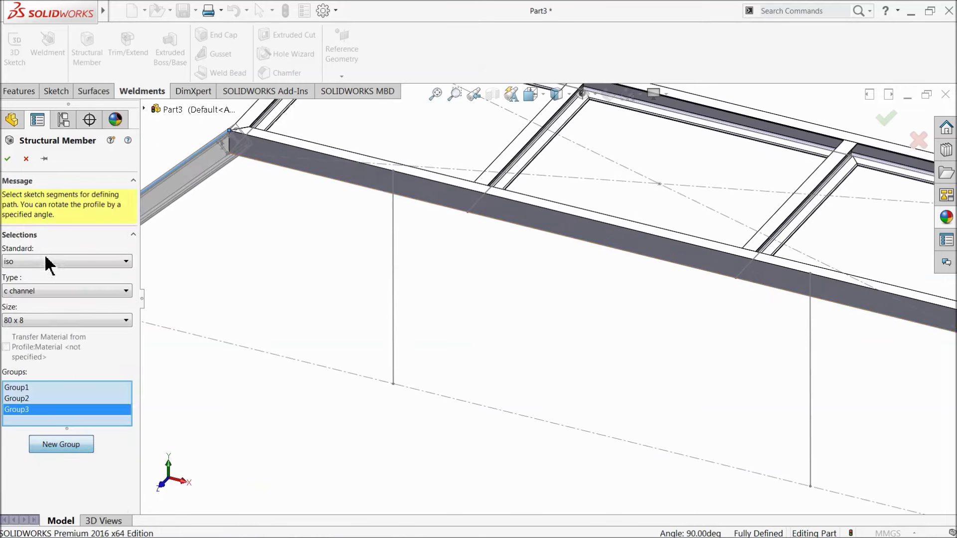
{"action": "left_click", "coordinate": [393, 273]}
{"action": "left_click", "coordinate": [812, 351]}
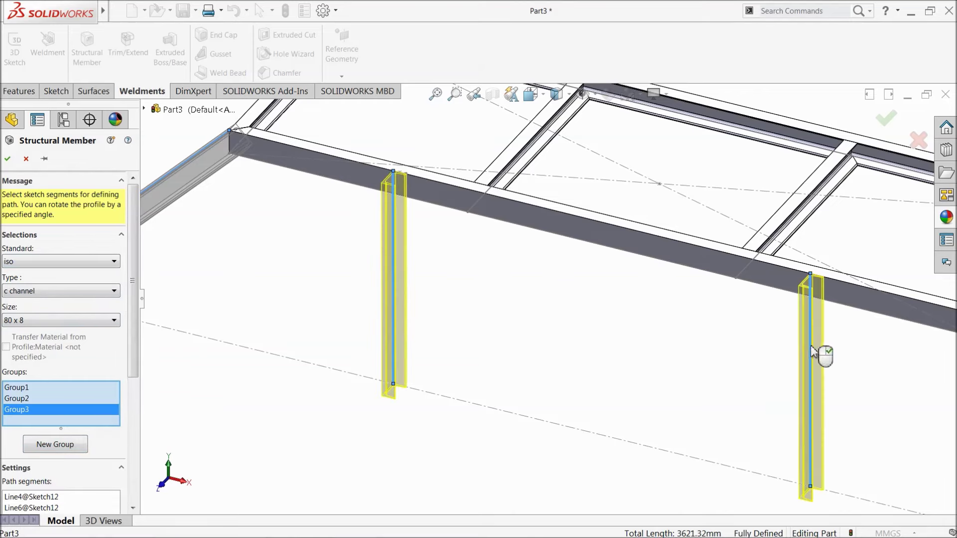
Step: Rotate the vertical legs' channel profile by 90 degrees
{"action": "left_click_drag", "start_coordinate": [133, 358], "coordinate": [131, 481]}
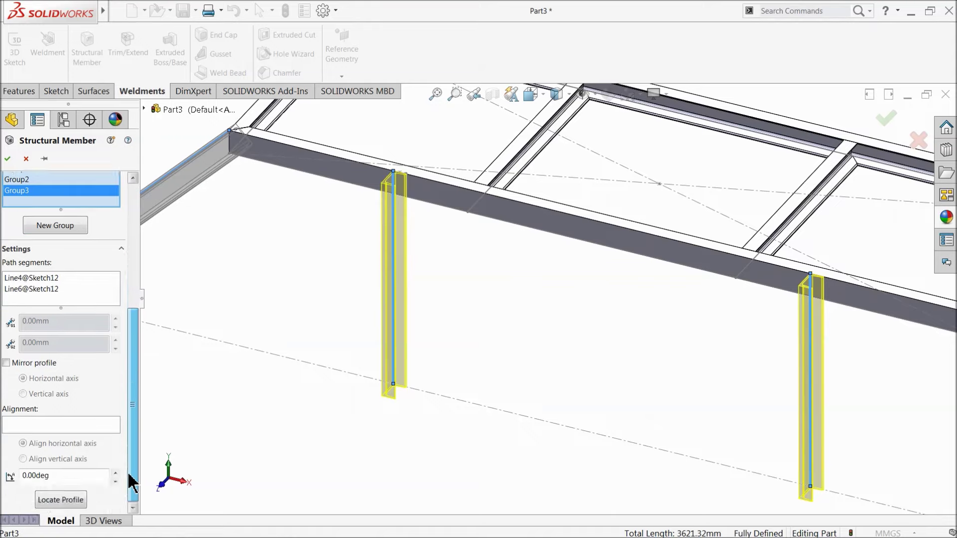
{"action": "scroll", "coordinate": [399, 177], "scroll_direction": "down", "scroll_amount": 5}
{"action": "middle_click_drag", "start_coordinate": [398, 228], "coordinate": [440, 246]}
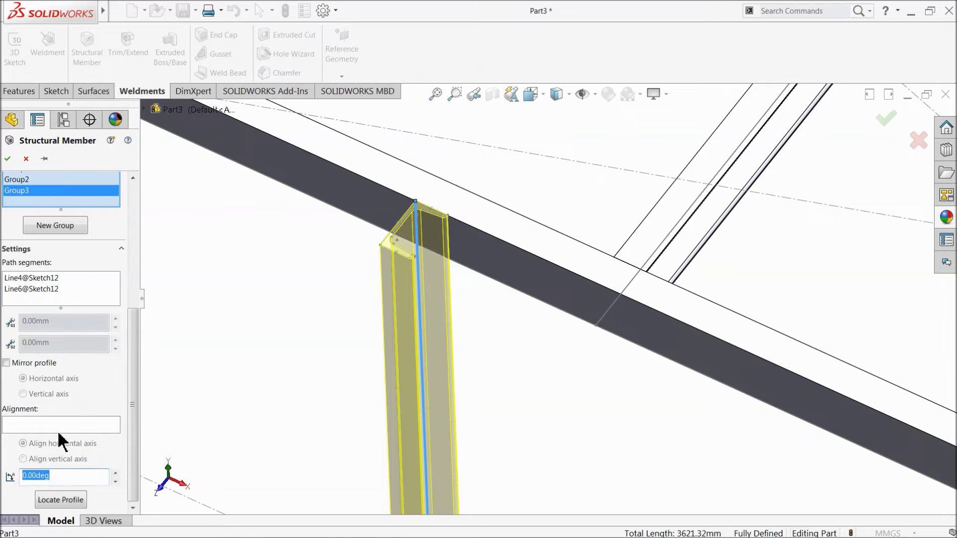
{"action": "key", "text": "Return"}
{"action": "scroll", "coordinate": [568, 284], "scroll_direction": "up", "scroll_amount": 4}
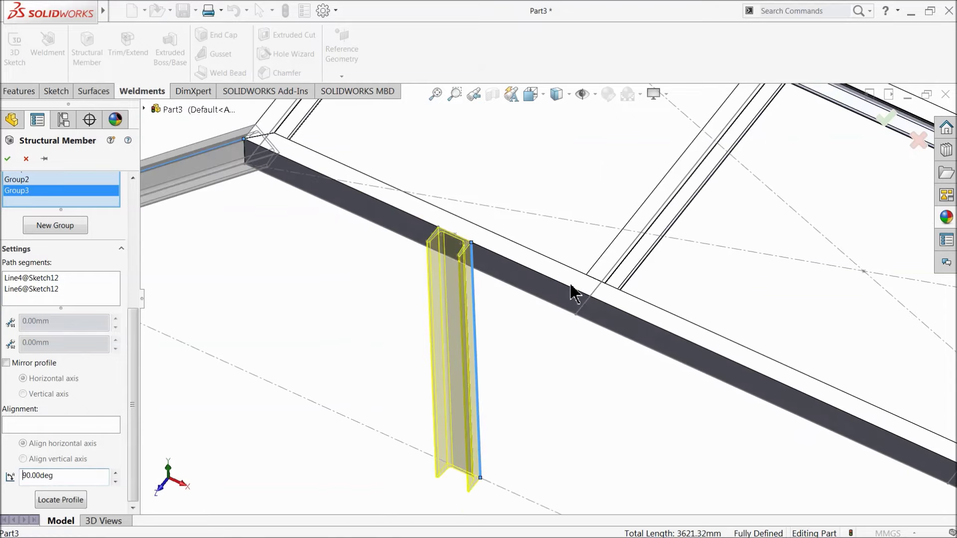
Step: Relocate the vertical legs' profile to the midpoint of its web's outer edge and accept the structural member
{"action": "scroll", "coordinate": [548, 305], "scroll_direction": "down", "scroll_amount": 4}
{"action": "scroll", "coordinate": [466, 289], "scroll_direction": "down", "scroll_amount": 3}
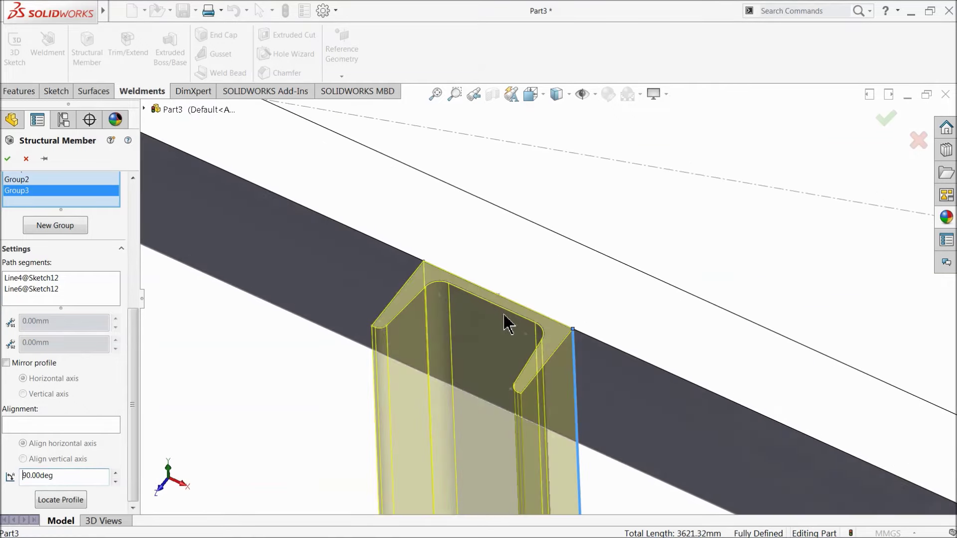
{"action": "left_click", "coordinate": [57, 501]}
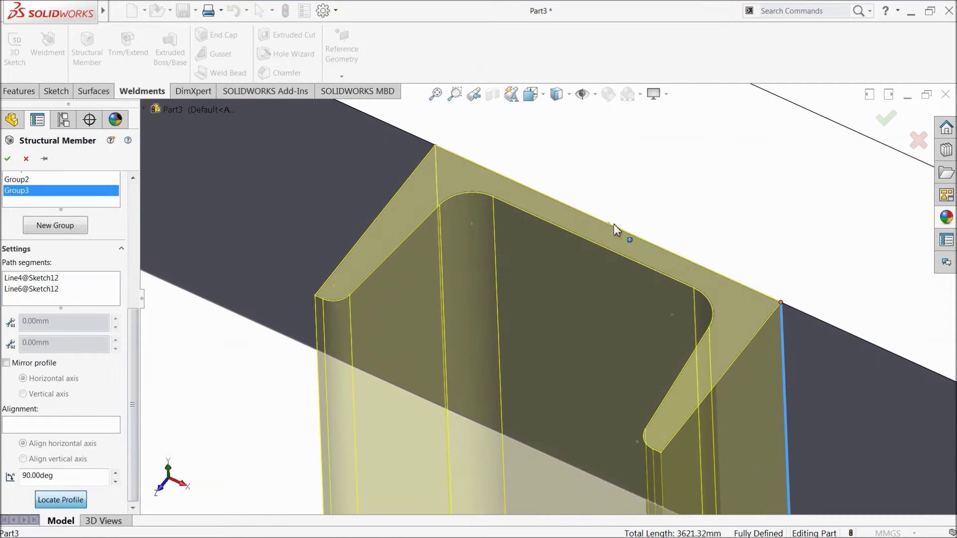
{"action": "scroll", "coordinate": [679, 310], "scroll_direction": "down", "scroll_amount": 6}
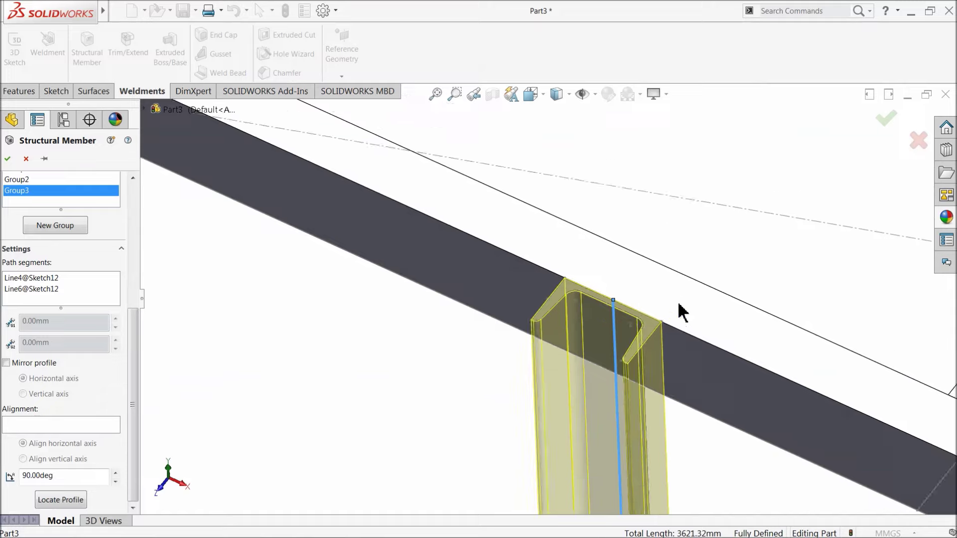
{"action": "scroll", "coordinate": [765, 397], "scroll_direction": "up", "scroll_amount": 4}
{"action": "scroll", "coordinate": [765, 397], "scroll_direction": "up", "scroll_amount": 3}
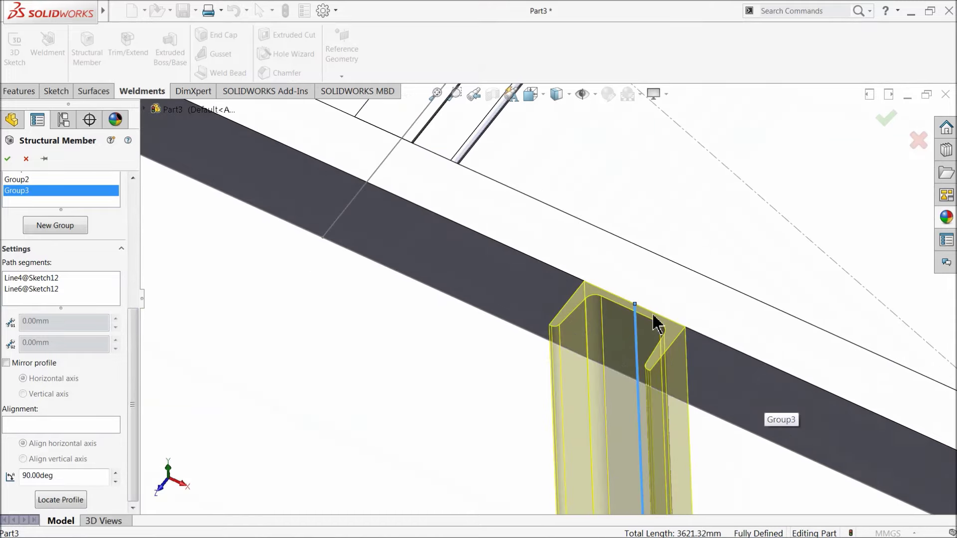
{"action": "scroll", "coordinate": [269, 273], "scroll_direction": "down", "scroll_amount": 8}
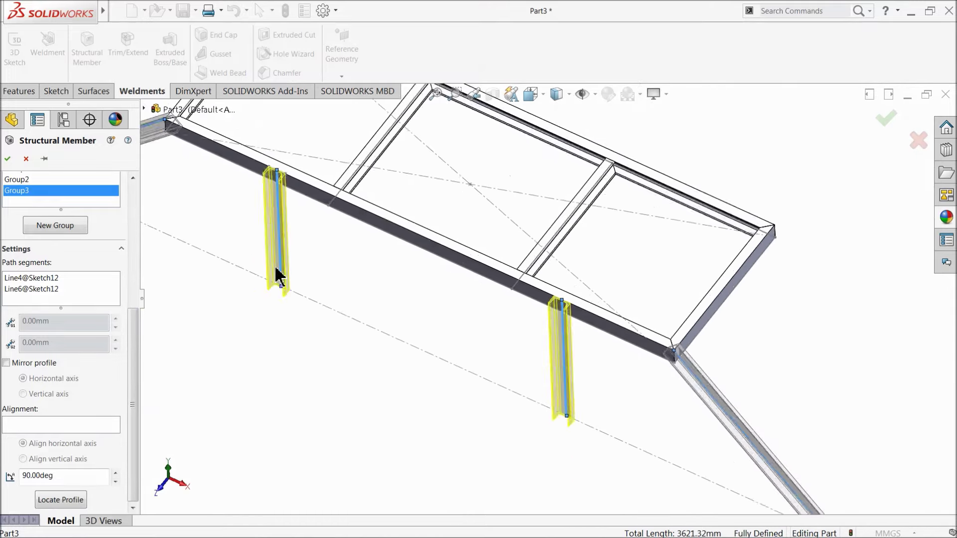
{"action": "middle_click_drag", "start_coordinate": [305, 250], "coordinate": [308, 259]}
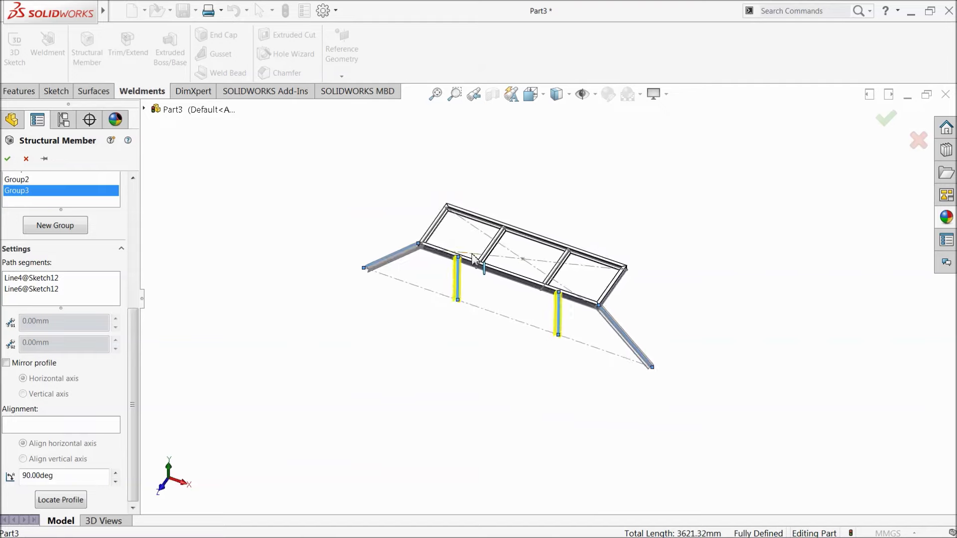
{"action": "scroll", "coordinate": [465, 257], "scroll_direction": "up", "scroll_amount": 5}
{"action": "left_click", "coordinate": [8, 160]}
Step: Examine the joints between the legs and the frame, including where the slanted legs run into the corner channels
{"action": "scroll", "coordinate": [468, 280], "scroll_direction": "up", "scroll_amount": 8}
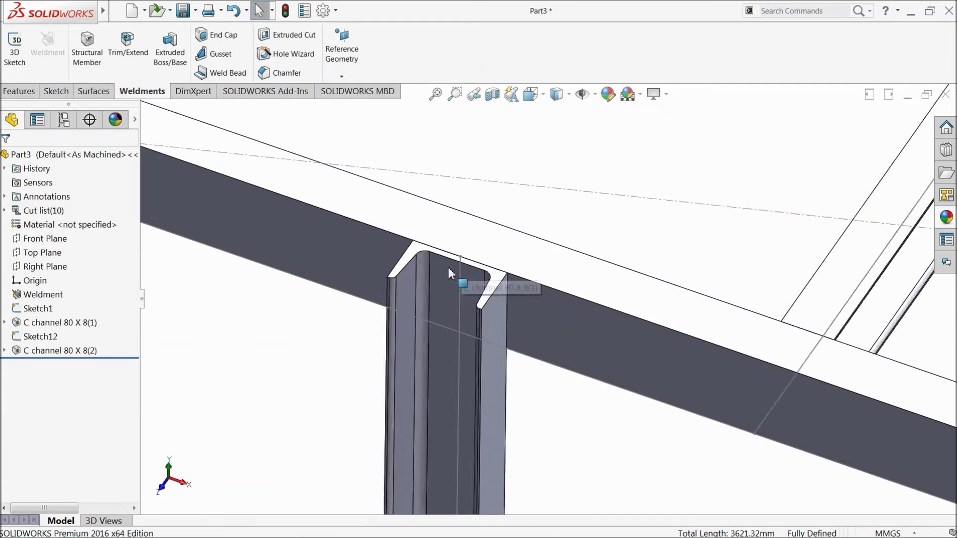
{"action": "scroll", "coordinate": [463, 271], "scroll_direction": "down", "scroll_amount": 5}
{"action": "scroll", "coordinate": [381, 259], "scroll_direction": "up", "scroll_amount": 3}
{"action": "middle_click_drag", "start_coordinate": [381, 259], "coordinate": [360, 291]}
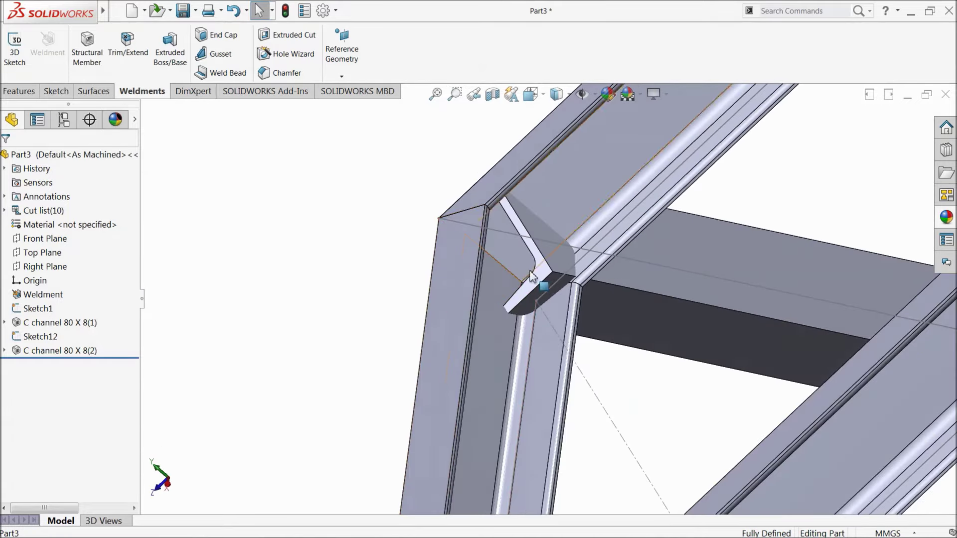
{"action": "left_click", "coordinate": [548, 271]}
{"action": "scroll", "coordinate": [548, 271], "scroll_direction": "down", "scroll_amount": 6}
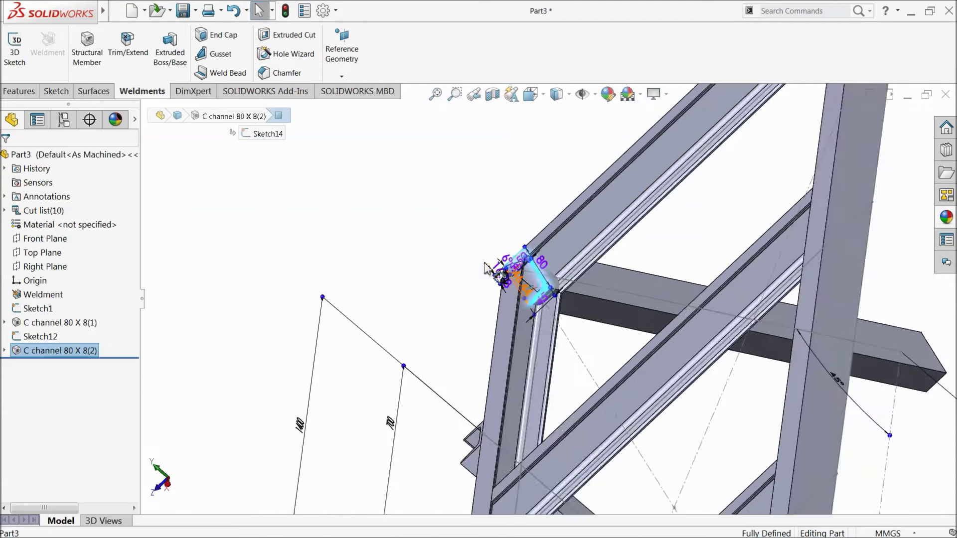
{"action": "left_click", "coordinate": [429, 289]}
{"action": "scroll", "coordinate": [443, 321], "scroll_direction": "down", "scroll_amount": 5}
{"action": "scroll", "coordinate": [546, 423], "scroll_direction": "up", "scroll_amount": 5}
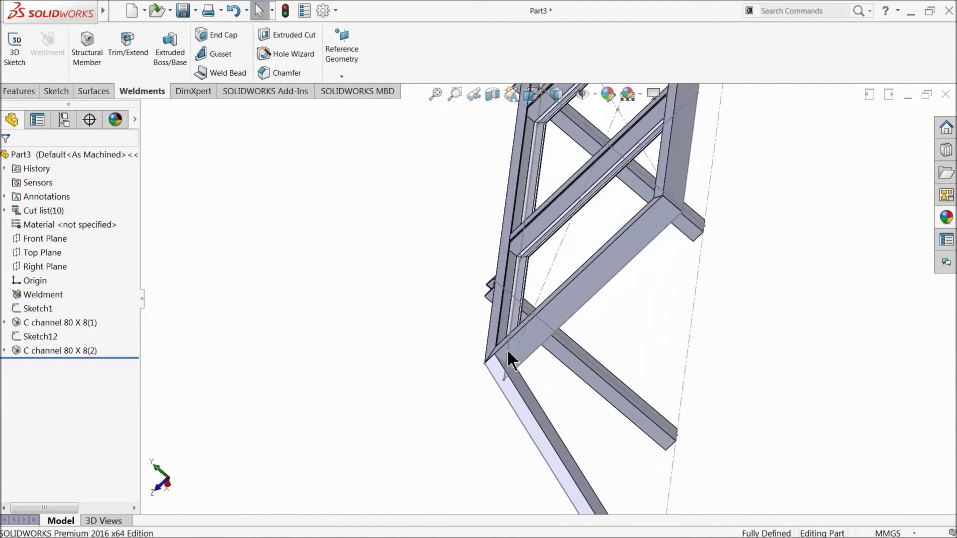
{"action": "middle_click_drag", "start_coordinate": [519, 310], "coordinate": [455, 310]}
{"action": "scroll", "coordinate": [599, 280], "scroll_direction": "down", "scroll_amount": 6}
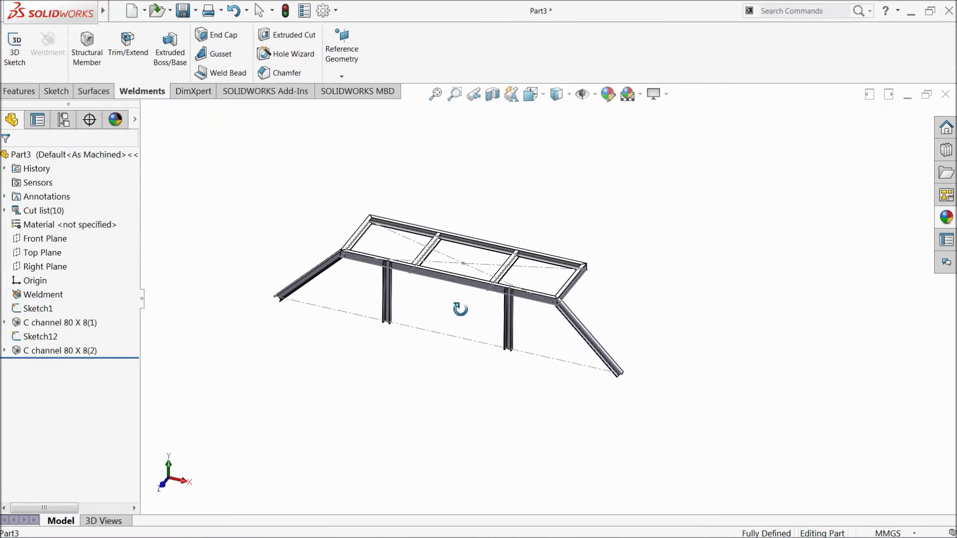
{"action": "scroll", "coordinate": [455, 310], "scroll_direction": "up", "scroll_amount": 8}
{"action": "scroll", "coordinate": [420, 295], "scroll_direction": "down", "scroll_amount": 4}
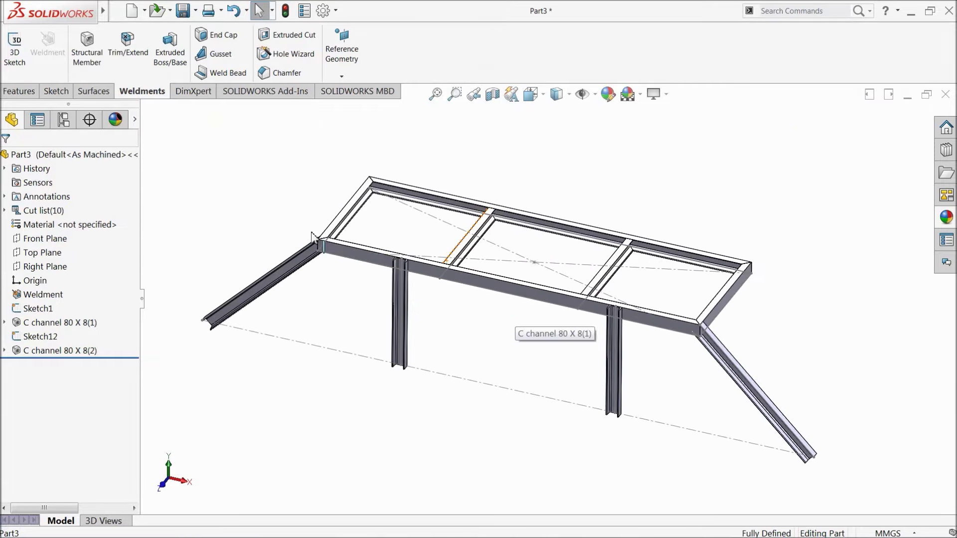
Step: Start a Trim/Extend with the two slanted legs as the bodies to be trimmed
{"action": "left_click", "coordinate": [128, 51]}
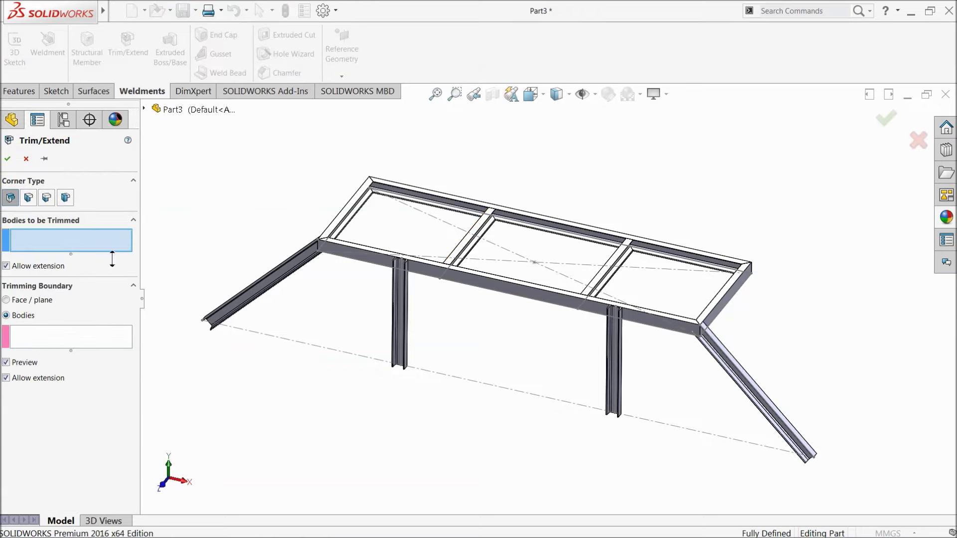
{"action": "left_click", "coordinate": [287, 277]}
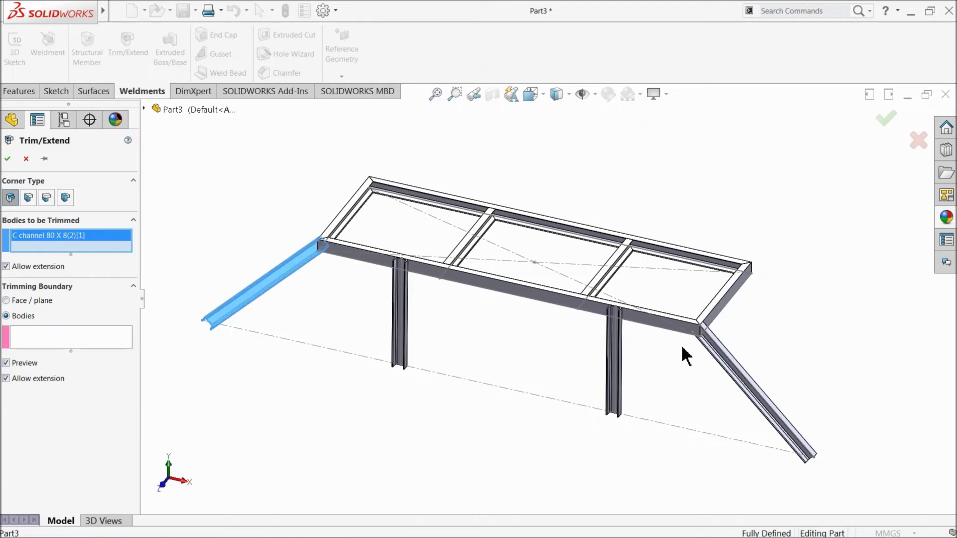
{"action": "left_click", "coordinate": [728, 368]}
{"action": "scroll", "coordinate": [322, 255], "scroll_direction": "down", "scroll_amount": 4}
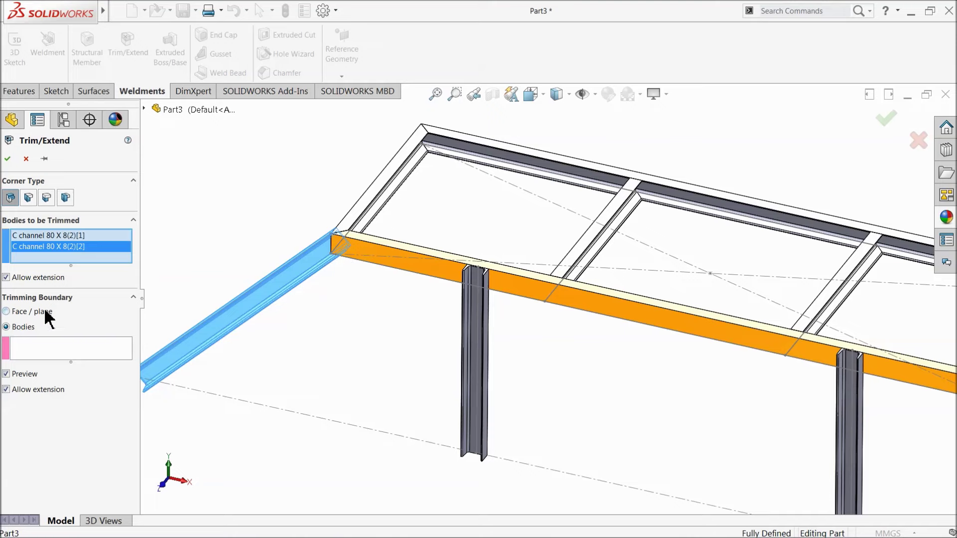
Step: Set the front long rail and both end channels as the trimming bodies, with boundary extension off
{"action": "left_click", "coordinate": [37, 354]}
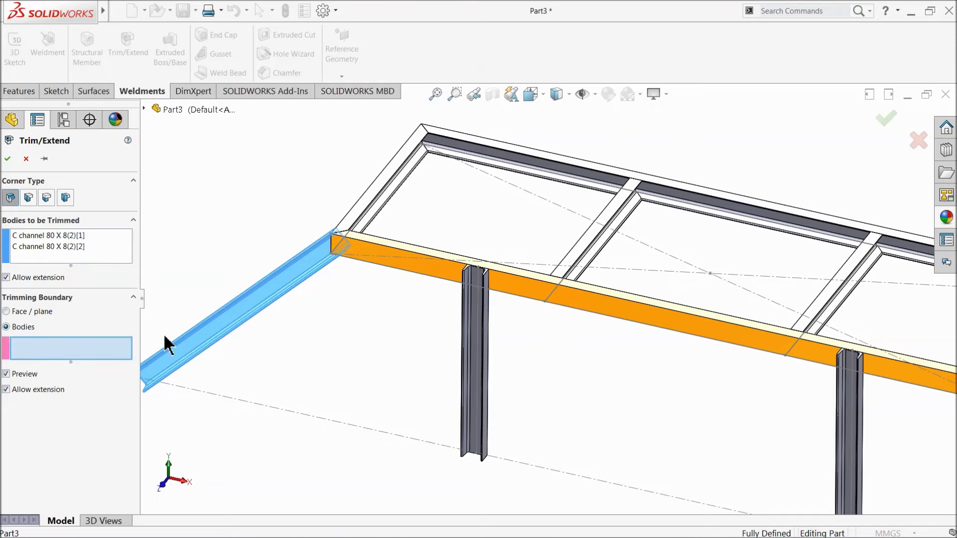
{"action": "left_click", "coordinate": [361, 221]}
{"action": "left_click", "coordinate": [398, 267]}
{"action": "scroll", "coordinate": [696, 376], "scroll_direction": "up", "scroll_amount": 5}
{"action": "scroll", "coordinate": [795, 331], "scroll_direction": "down", "scroll_amount": 5}
{"action": "left_click", "coordinate": [798, 330]}
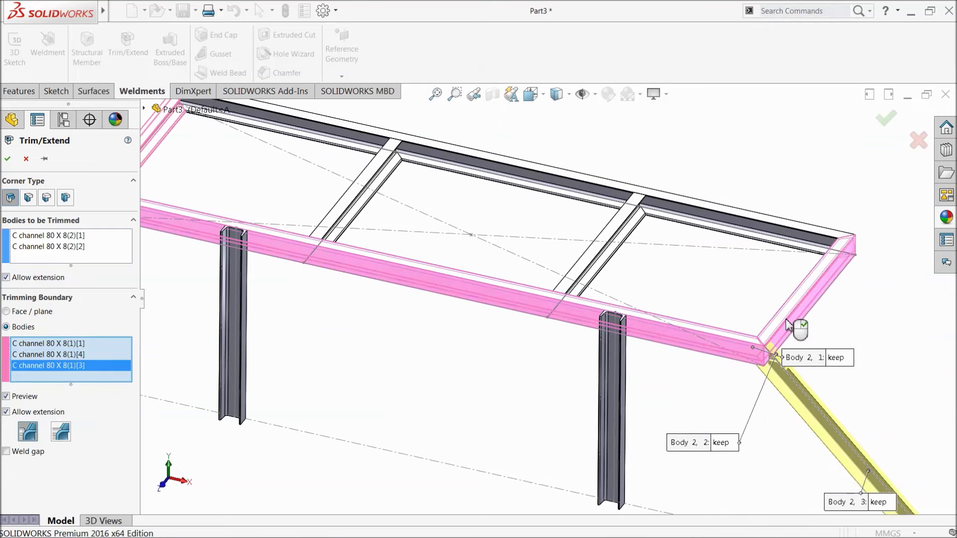
{"action": "scroll", "coordinate": [559, 367], "scroll_direction": "up", "scroll_amount": 5}
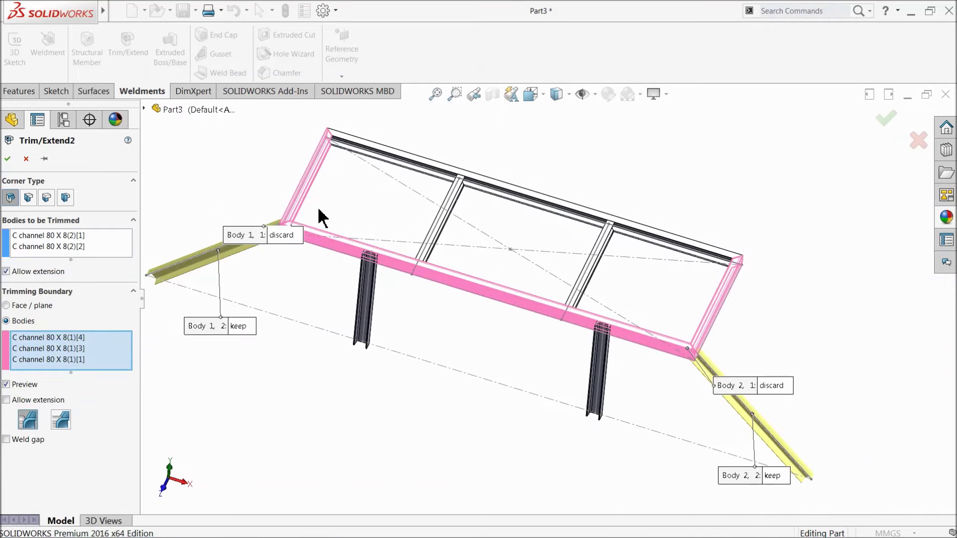
{"action": "scroll", "coordinate": [316, 220], "scroll_direction": "down", "scroll_amount": 2}
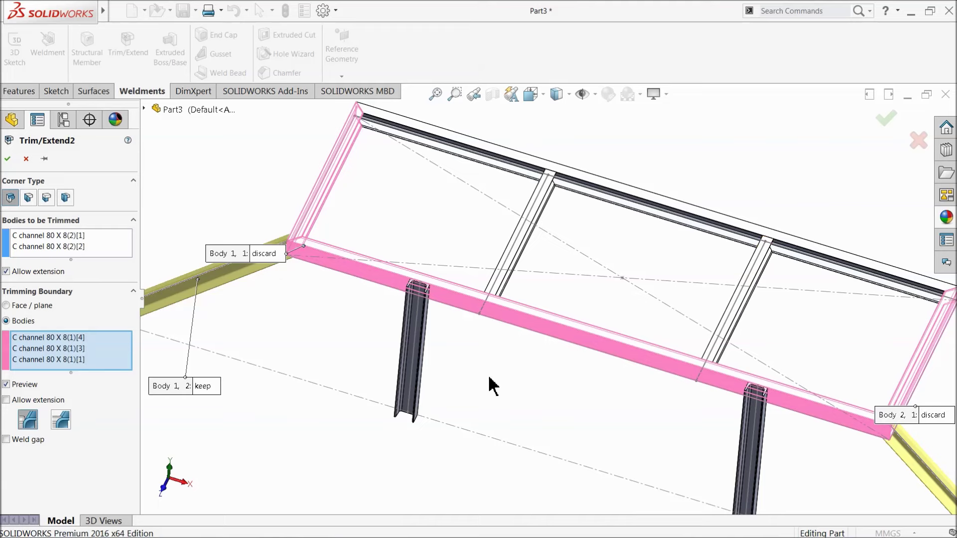
Step: Toggle the slanted leg's stub inside the frame corner to keep and back to discard
{"action": "middle_click_drag", "start_coordinate": [352, 226], "coordinate": [286, 310]}
{"action": "scroll", "coordinate": [314, 280], "scroll_direction": "down", "scroll_amount": 3}
{"action": "middle_click_drag", "start_coordinate": [355, 268], "coordinate": [348, 271]}
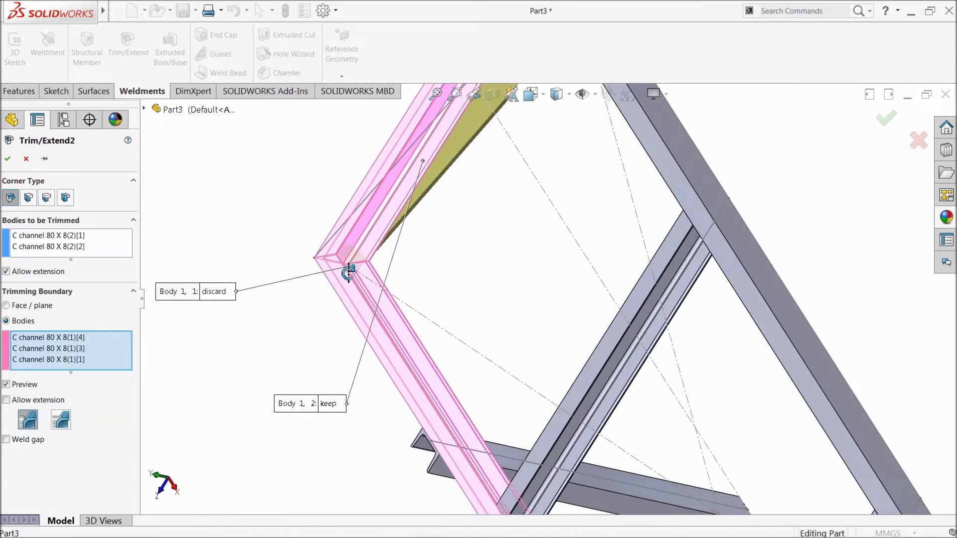
{"action": "scroll", "coordinate": [351, 272], "scroll_direction": "down", "scroll_amount": 3}
{"action": "left_click_drag", "start_coordinate": [205, 295], "coordinate": [264, 317]}
{"action": "left_click", "coordinate": [251, 316]}
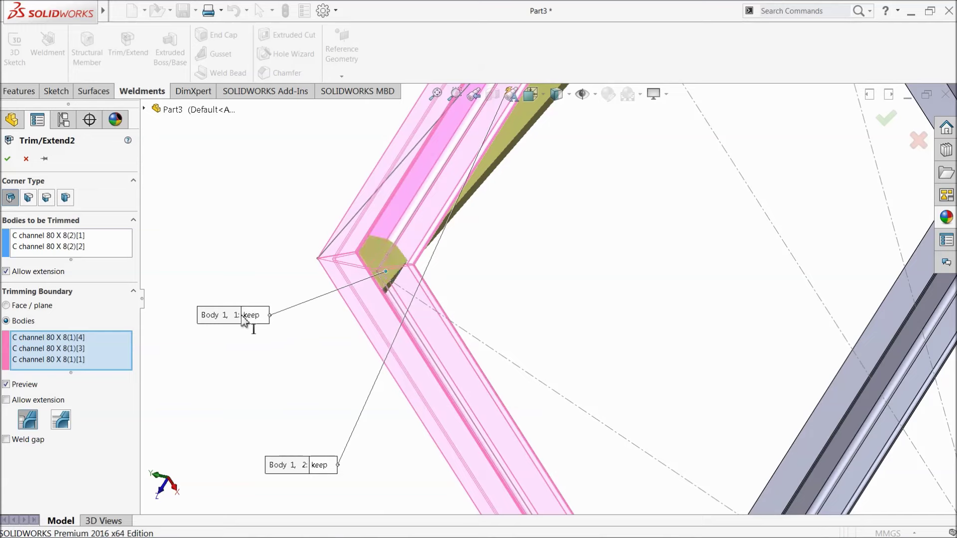
{"action": "left_click", "coordinate": [253, 317]}
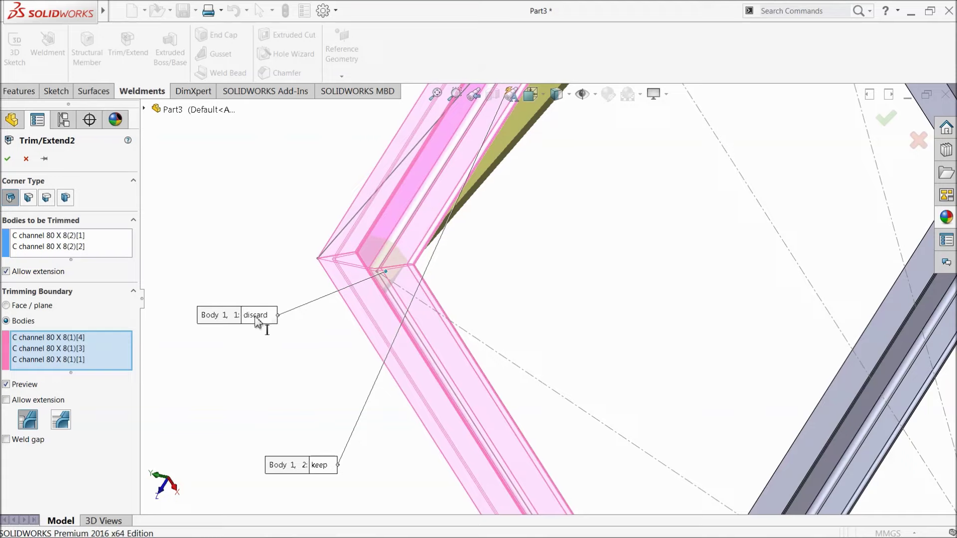
Step: Check the stub marked for discarding at the opposite corner and accept the Trim/Extend
{"action": "scroll", "coordinate": [397, 284], "scroll_direction": "up", "scroll_amount": 5}
{"action": "middle_click_drag", "start_coordinate": [397, 284], "coordinate": [442, 434]}
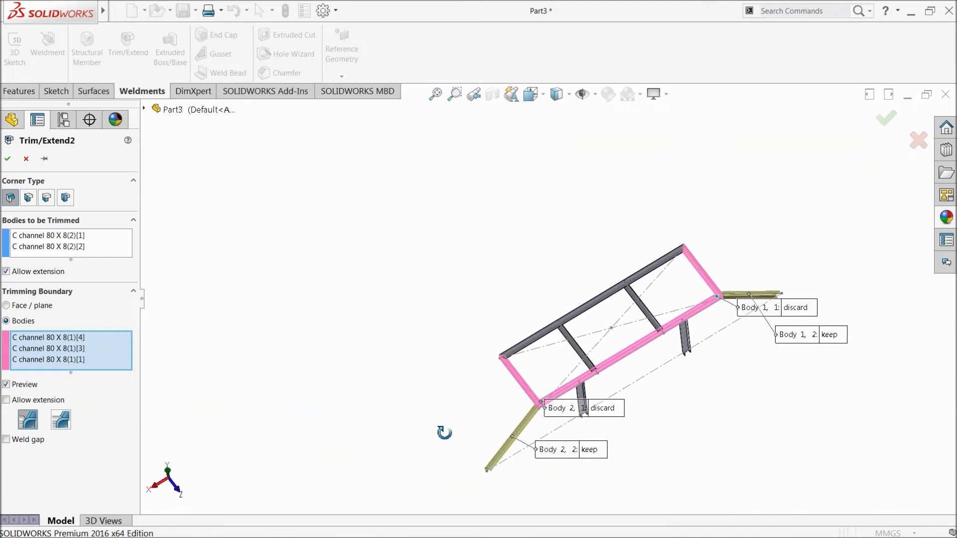
{"action": "scroll", "coordinate": [558, 410], "scroll_direction": "down", "scroll_amount": 10}
{"action": "middle_click_drag", "start_coordinate": [496, 363], "coordinate": [566, 186]}
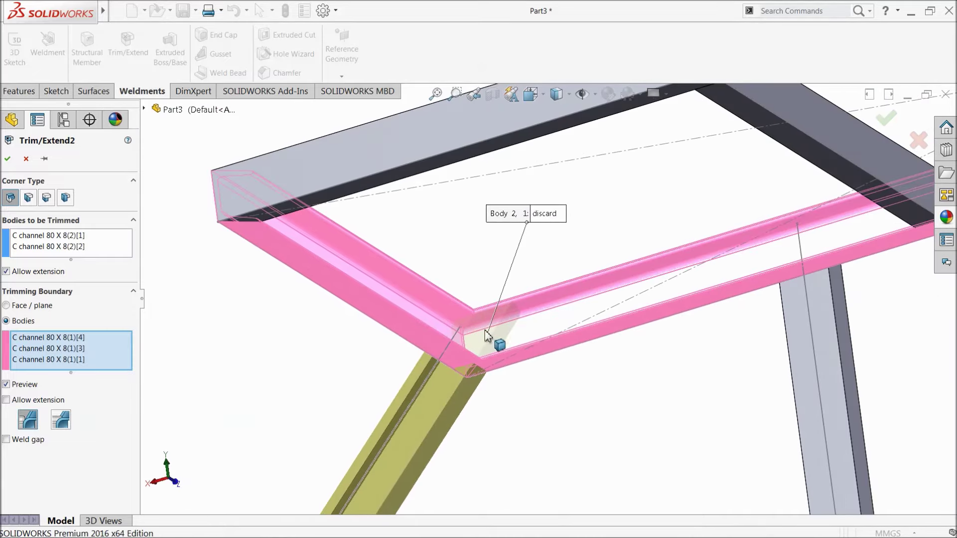
{"action": "left_click", "coordinate": [8, 159]}
Step: Examine the trimmed joint between the slanted leg and the frame corner, and the weldment as a whole
{"action": "scroll", "coordinate": [485, 349], "scroll_direction": "down", "scroll_amount": 3}
{"action": "middle_click_drag", "start_coordinate": [482, 337], "coordinate": [684, 339]}
{"action": "scroll", "coordinate": [476, 344], "scroll_direction": "up", "scroll_amount": 5}
{"action": "scroll", "coordinate": [487, 341], "scroll_direction": "up", "scroll_amount": 5}
{"action": "middle_click_drag", "start_coordinate": [487, 341], "coordinate": [488, 362]}
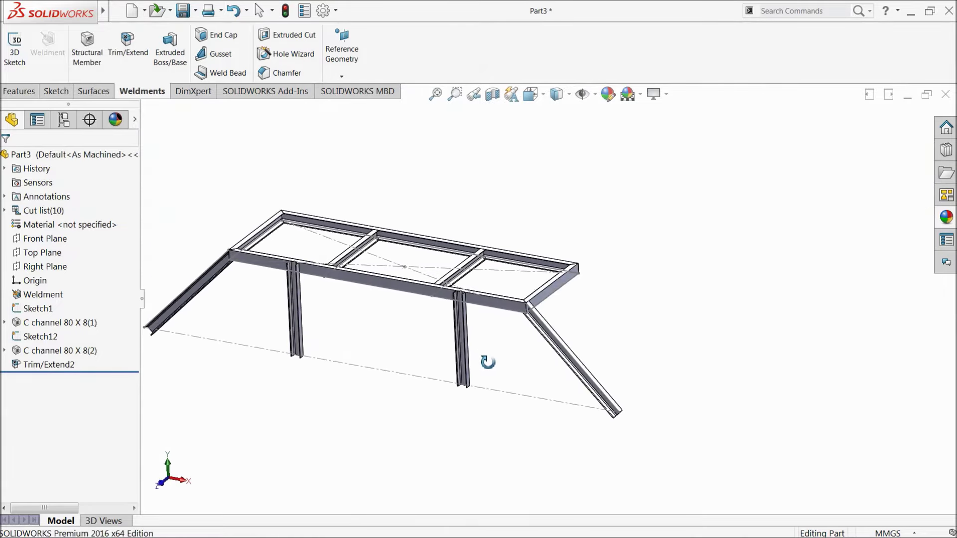
{"action": "scroll", "coordinate": [355, 291], "scroll_direction": "up", "scroll_amount": 2}
{"action": "scroll", "coordinate": [483, 327], "scroll_direction": "down", "scroll_amount": 5}
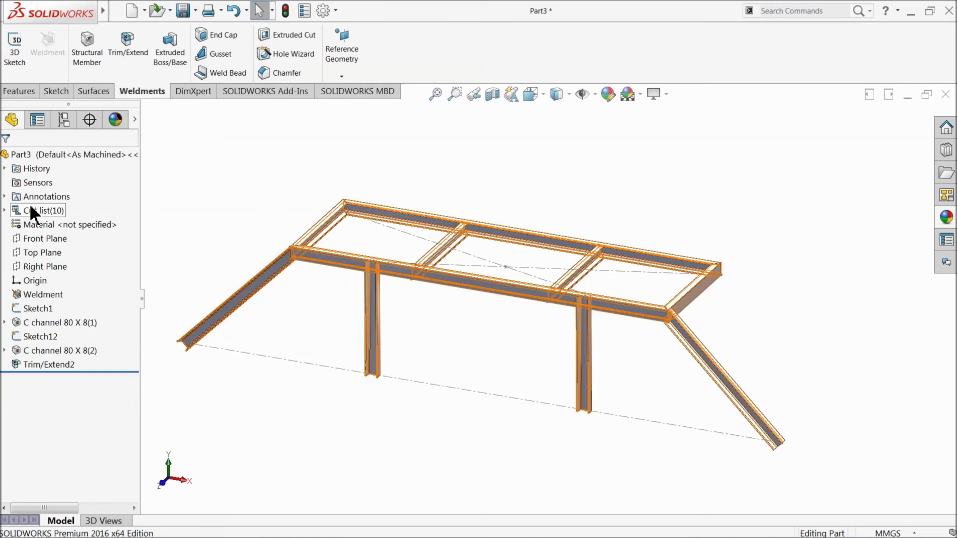
Step: Start a Mirror about the Front Plane and try to mirror the legs' structural member as a feature
{"action": "left_click", "coordinate": [36, 240]}
{"action": "left_click", "coordinate": [28, 94]}
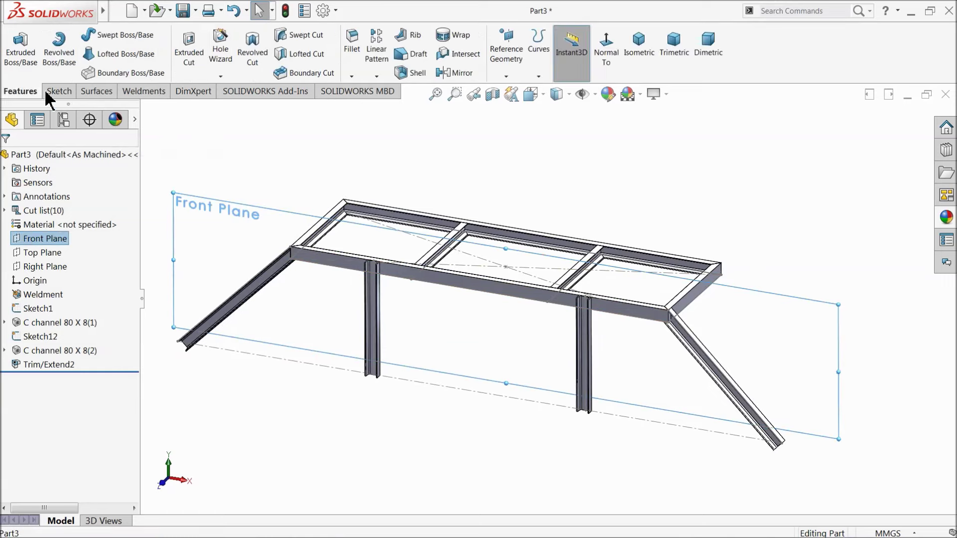
{"action": "left_click", "coordinate": [456, 73]}
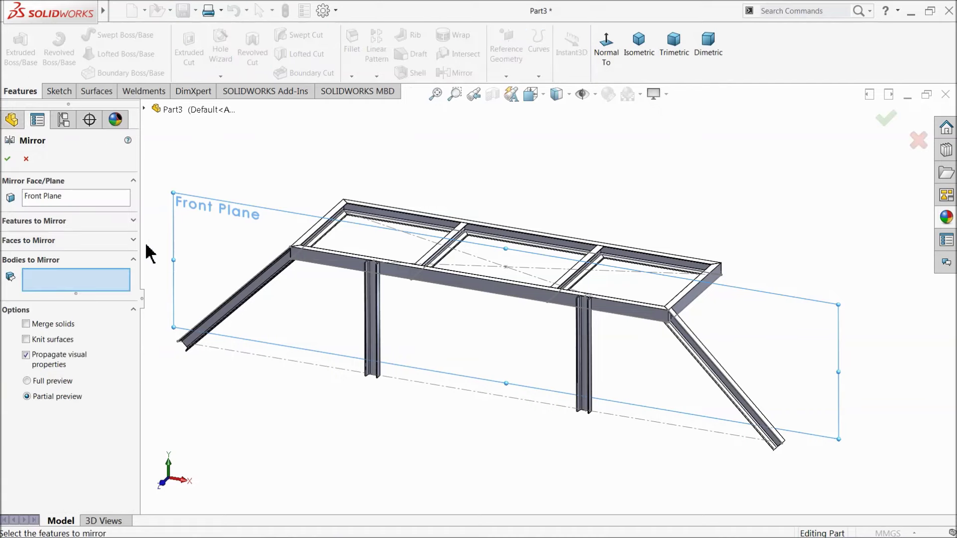
{"action": "left_click", "coordinate": [54, 222]}
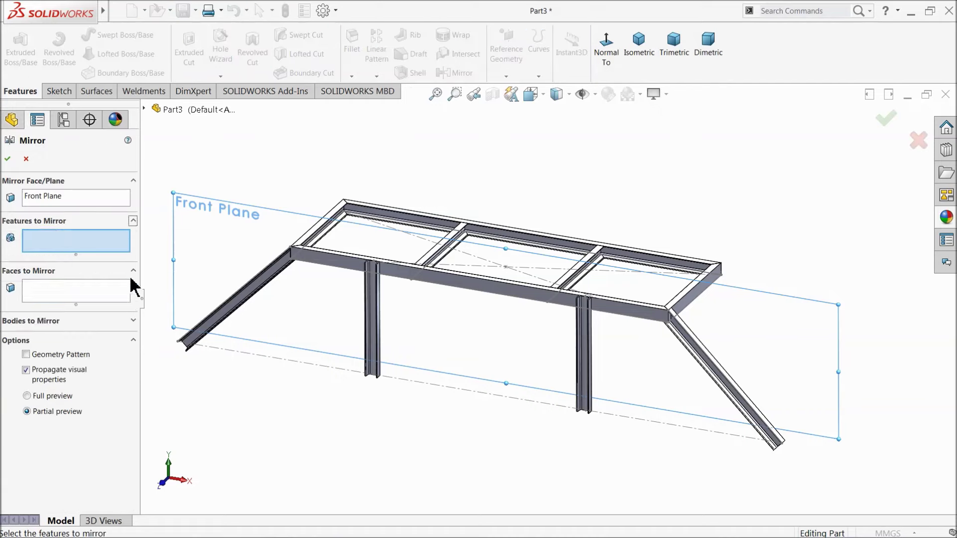
{"action": "left_click", "coordinate": [259, 289]}
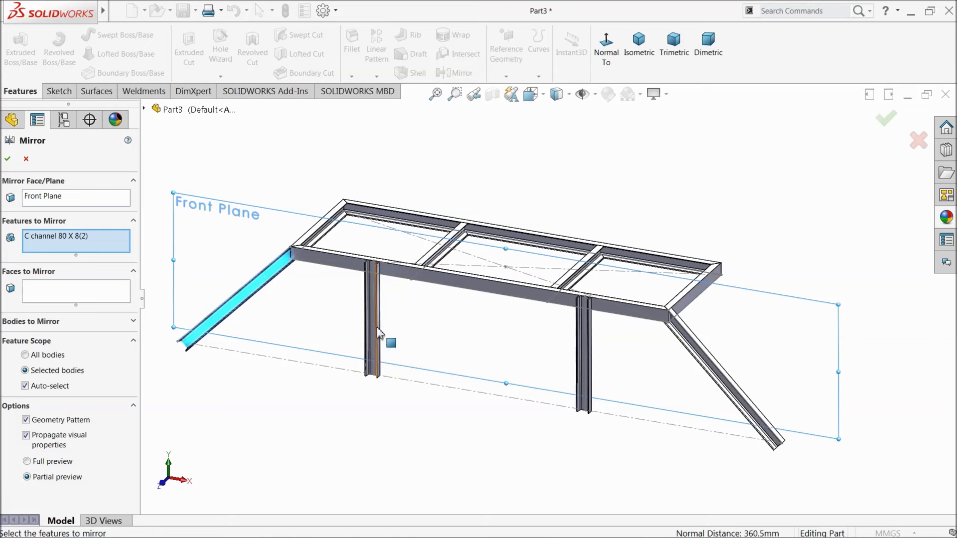
Step: Mirror the two vertical and two trimmed slanted legs as bodies about the Front Plane
{"action": "left_click", "coordinate": [43, 324]}
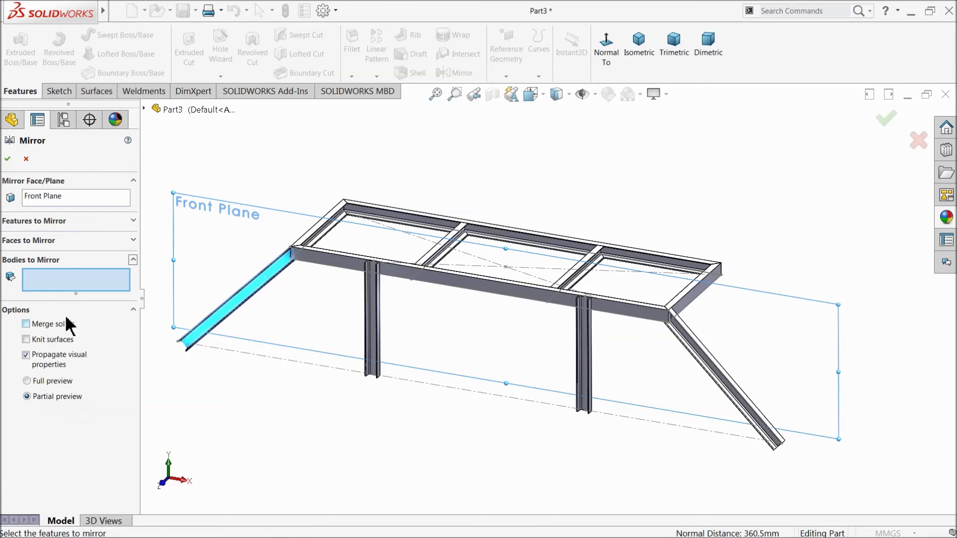
{"action": "left_click", "coordinate": [380, 329]}
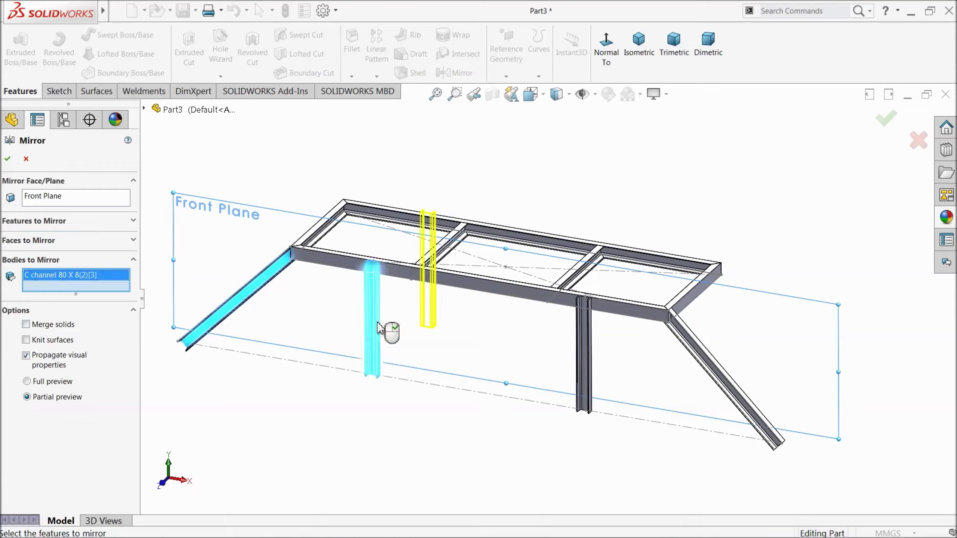
{"action": "left_click", "coordinate": [265, 284]}
{"action": "left_click", "coordinate": [583, 349]}
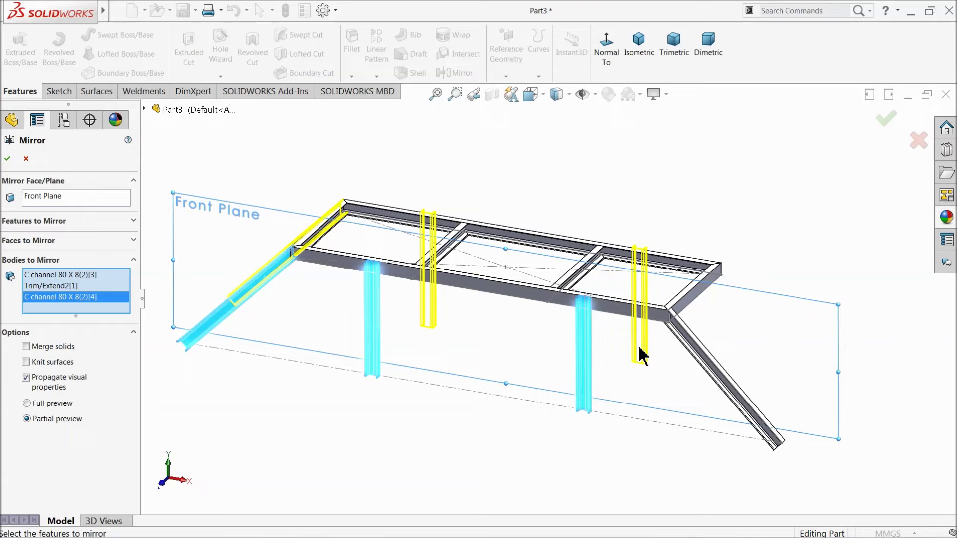
{"action": "left_click", "coordinate": [699, 357]}
{"action": "mouse_move", "coordinate": [598, 336]}
{"action": "middle_mouse_down"}
{"action": "mouse_move", "coordinate": [562, 331]}
{"action": "mouse_move", "coordinate": [573, 355]}
{"action": "mouse_move", "coordinate": [592, 342]}
{"action": "mouse_move", "coordinate": [603, 347]}
{"action": "middle_mouse_up"}
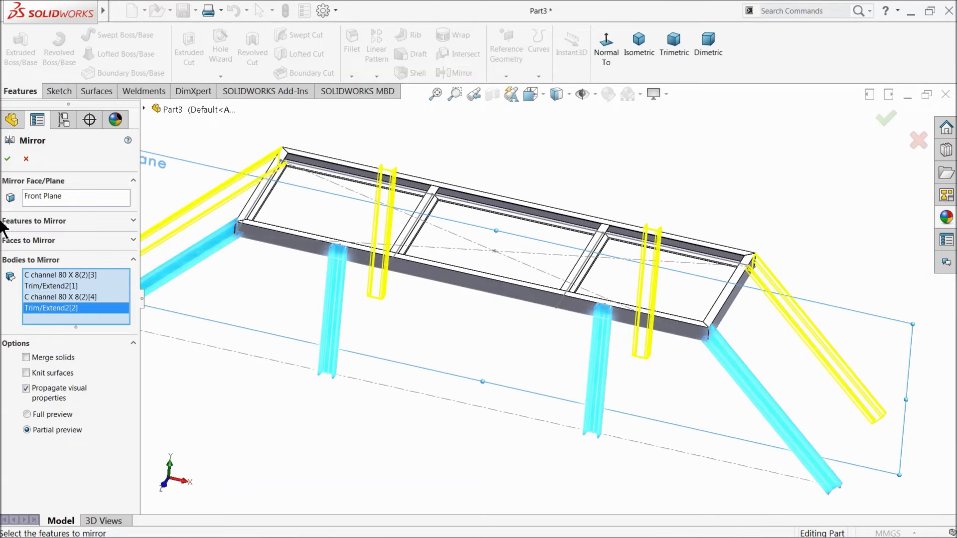
{"action": "left_click", "coordinate": [8, 159]}
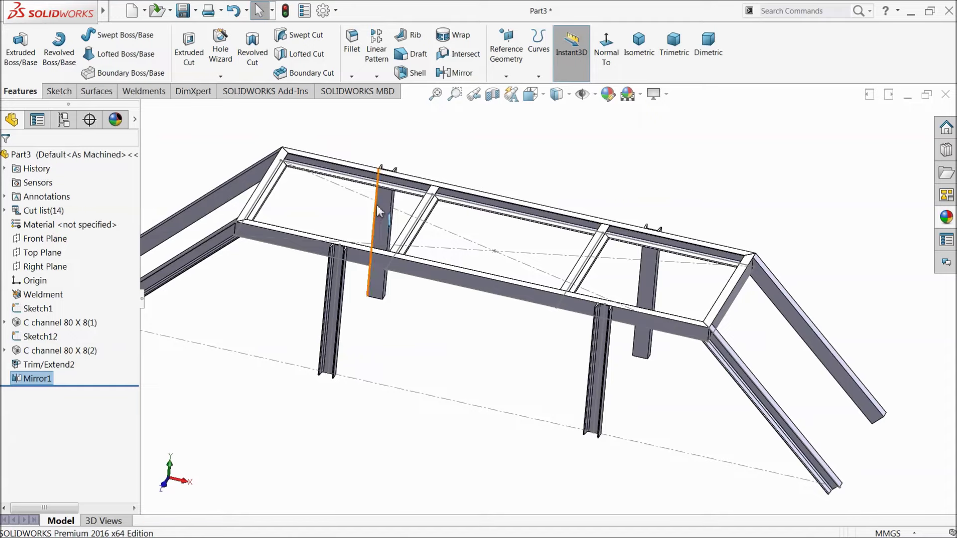
Step: Examine the mirrored legs and how the vertical ones meet the rear rail of the frame
{"action": "scroll", "coordinate": [294, 175], "scroll_direction": "up", "scroll_amount": 1}
{"action": "scroll", "coordinate": [303, 168], "scroll_direction": "down", "scroll_amount": 4}
{"action": "middle_click_drag", "start_coordinate": [386, 232], "coordinate": [411, 291]}
{"action": "key", "text": "f"}
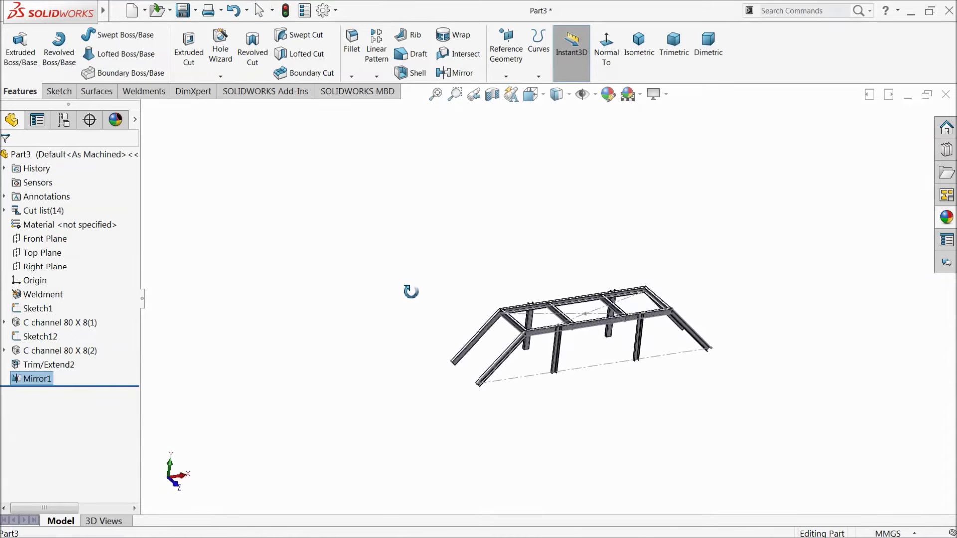
{"action": "scroll", "coordinate": [619, 339], "scroll_direction": "down", "scroll_amount": 5}
{"action": "middle_click_drag", "start_coordinate": [568, 323], "coordinate": [567, 353]}
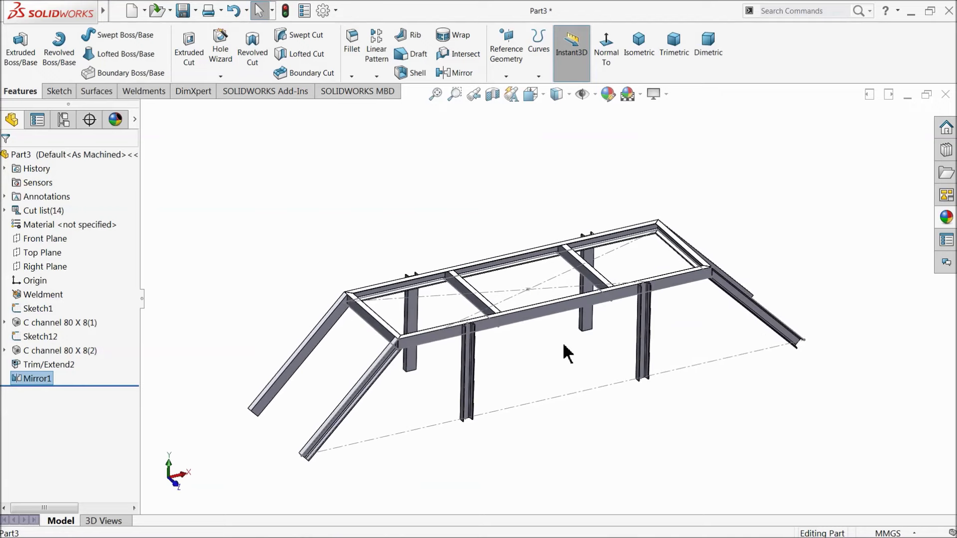
{"action": "scroll", "coordinate": [566, 351], "scroll_direction": "down", "scroll_amount": 5}
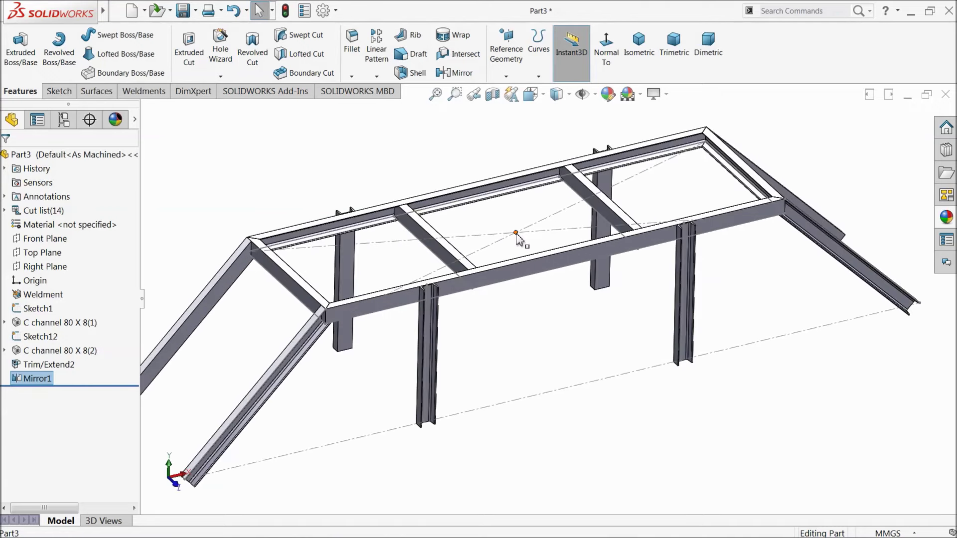
Step: Hide the frame's layout sketch and the legs' layout sketch
{"action": "left_click", "coordinate": [549, 233]}
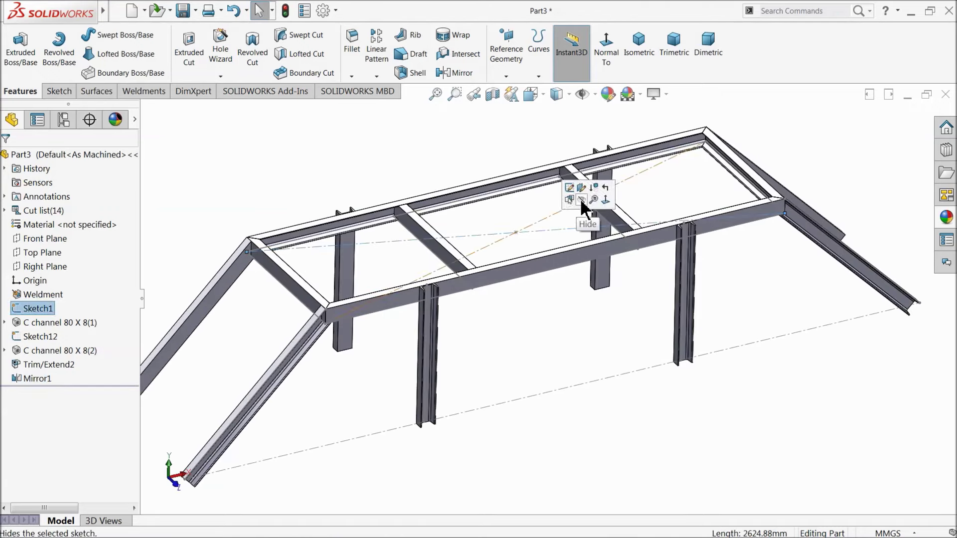
{"action": "left_click", "coordinate": [583, 208]}
{"action": "left_click", "coordinate": [559, 393]}
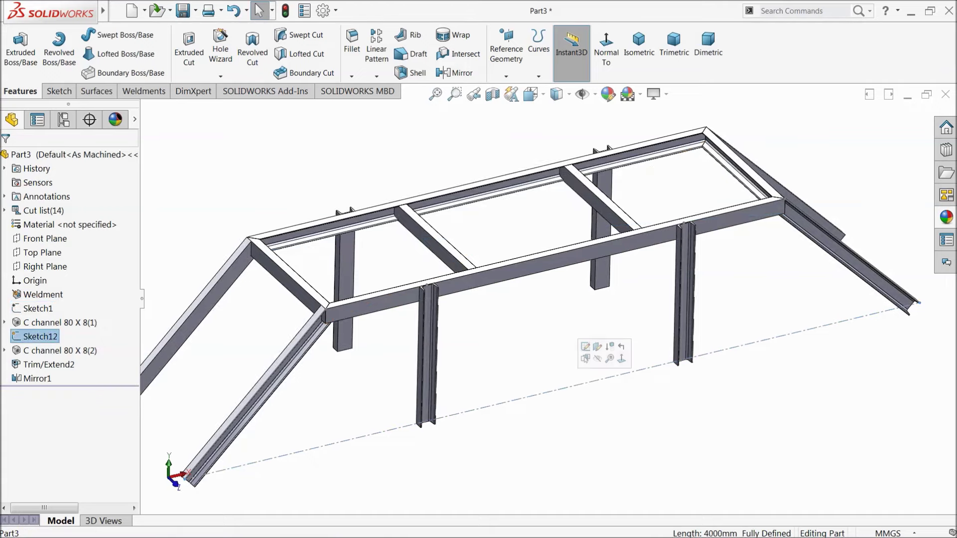
{"action": "left_click", "coordinate": [602, 366]}
{"action": "mouse_move", "coordinate": [497, 349]}
{"action": "middle_mouse_down"}
{"action": "mouse_move", "coordinate": [508, 351]}
{"action": "mouse_move", "coordinate": [497, 339]}
{"action": "middle_mouse_up"}
{"action": "scroll", "coordinate": [495, 339], "scroll_direction": "up", "scroll_amount": 1}
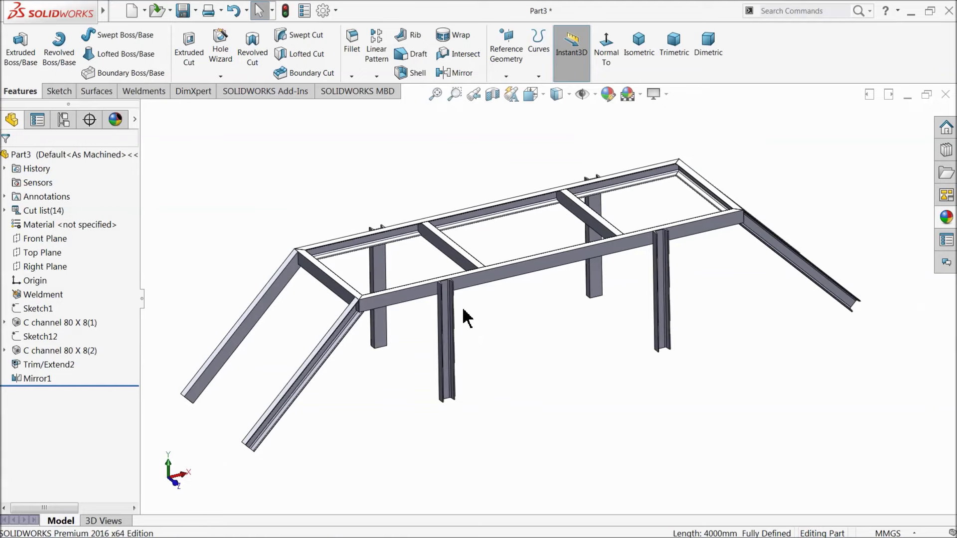
{"action": "scroll", "coordinate": [463, 310], "scroll_direction": "down", "scroll_amount": 1}
Step: Apply a dark yellow standard color to the whole part
{"action": "left_click", "coordinate": [55, 154]}
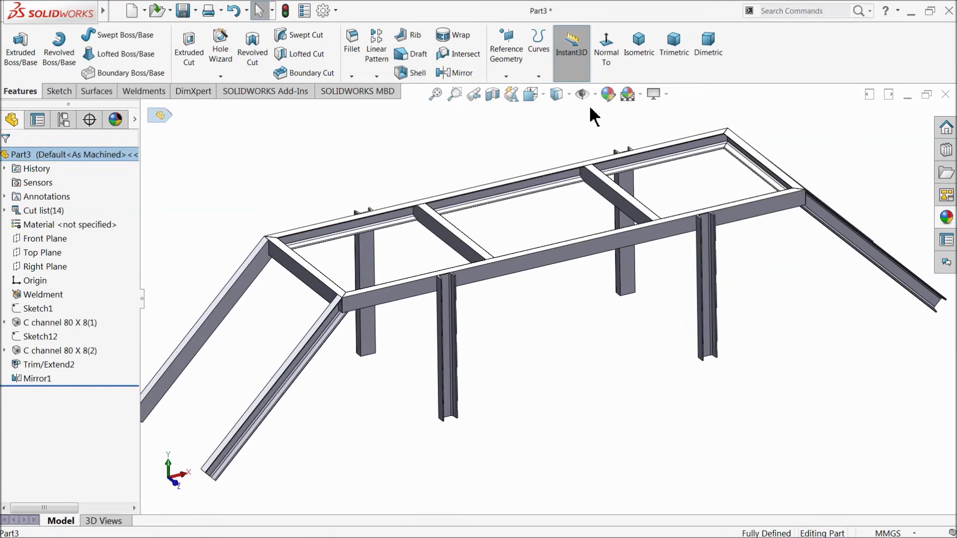
{"action": "left_click", "coordinate": [608, 94]}
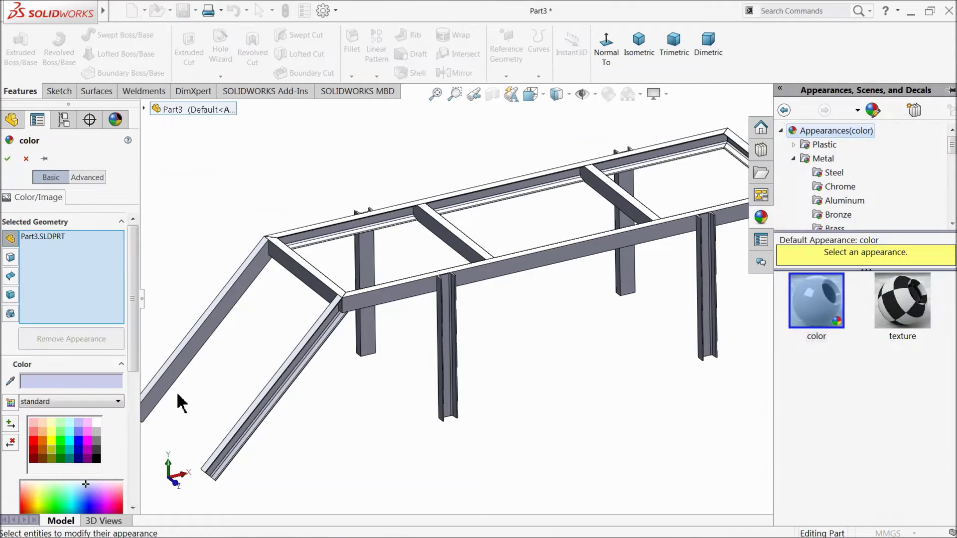
{"action": "left_click", "coordinate": [51, 450]}
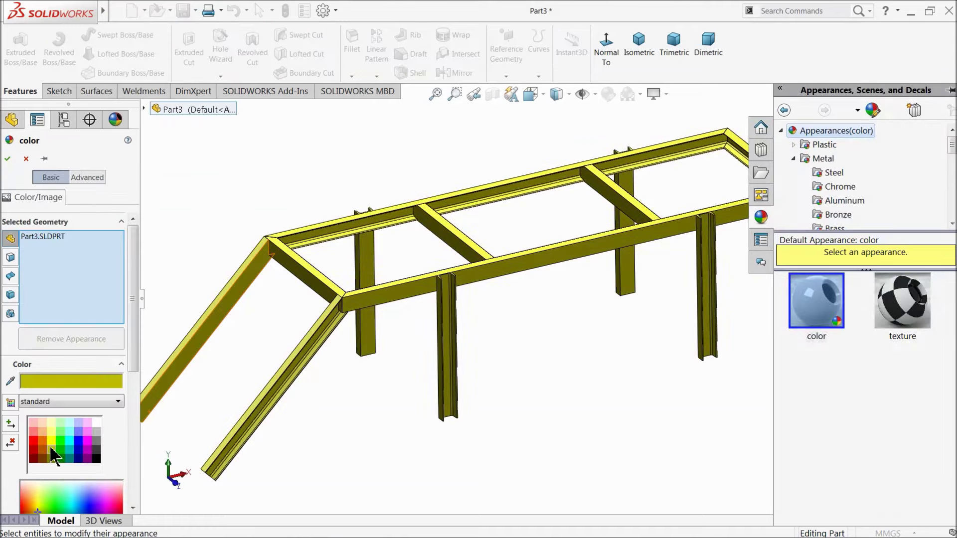
{"action": "left_click", "coordinate": [6, 160]}
{"action": "mouse_move", "coordinate": [541, 306]}
{"action": "middle_mouse_down"}
{"action": "mouse_move", "coordinate": [552, 274]}
{"action": "mouse_move", "coordinate": [551, 299]}
{"action": "middle_mouse_up"}
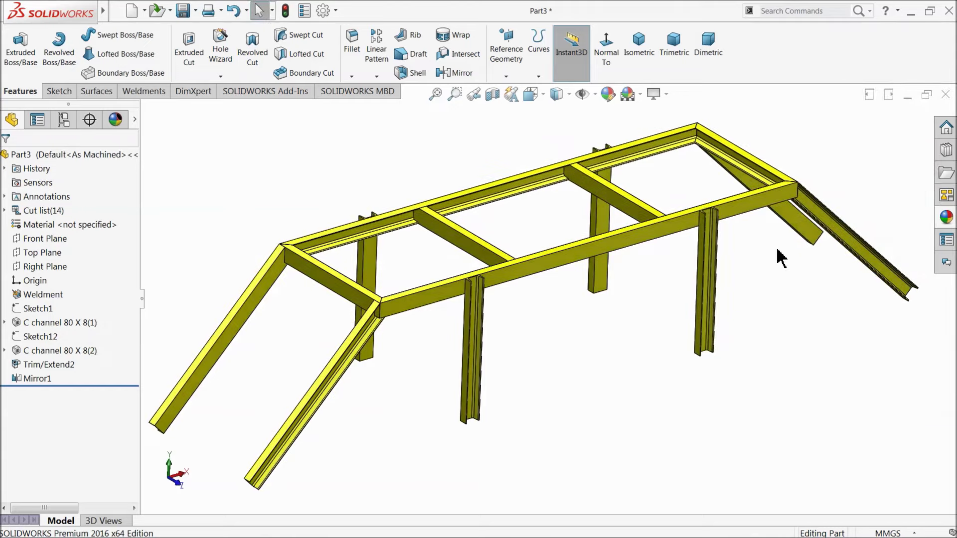
Step: Open a sketch on the outer web face of the mirrored slanted leg and view it face-on
{"action": "middle_click_drag", "start_coordinate": [711, 325], "coordinate": [665, 347]}
{"action": "scroll", "coordinate": [765, 346], "scroll_direction": "down", "scroll_amount": 5}
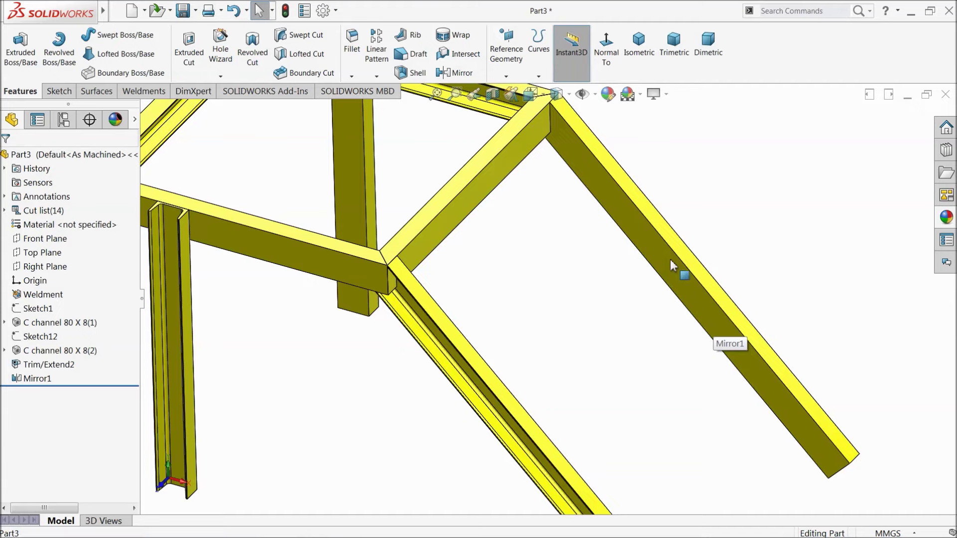
{"action": "left_click", "coordinate": [671, 266]}
{"action": "left_click", "coordinate": [713, 234]}
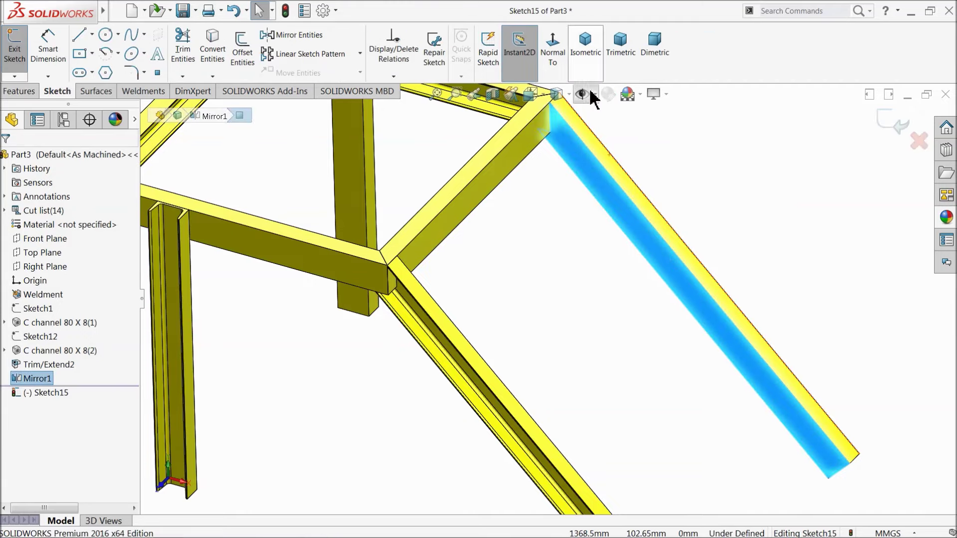
{"action": "left_click", "coordinate": [553, 47]}
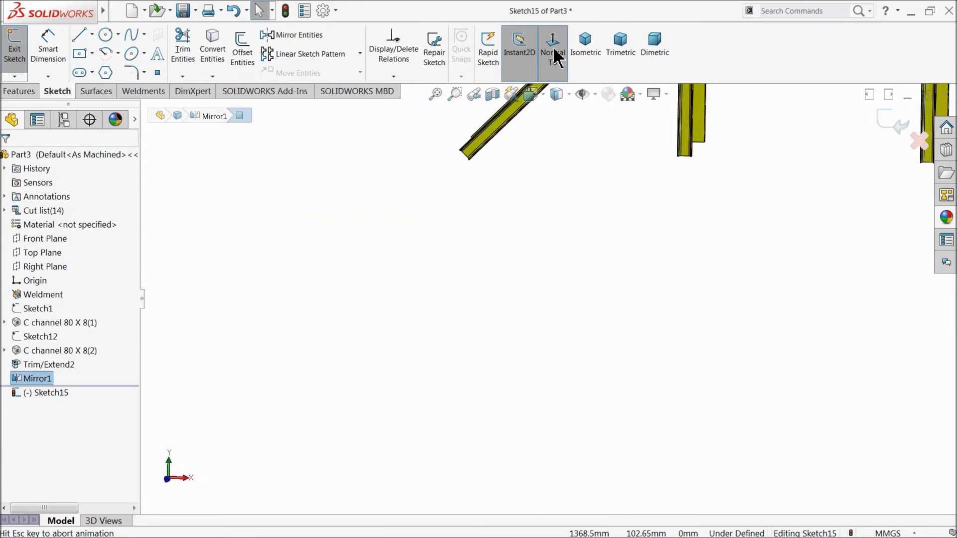
{"action": "scroll", "coordinate": [710, 295], "scroll_direction": "down", "scroll_amount": 5}
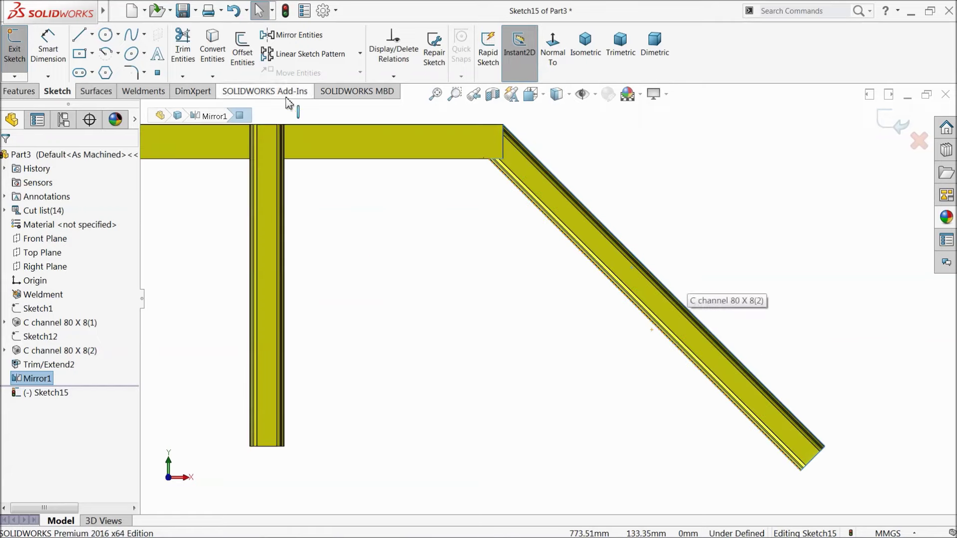
Step: Sketch a centre rectangle about 100 mm by 25 mm centred on the slanted leg's lower edge
{"action": "left_click", "coordinate": [79, 54]}
{"action": "scroll", "coordinate": [698, 379], "scroll_direction": "down", "scroll_amount": 6}
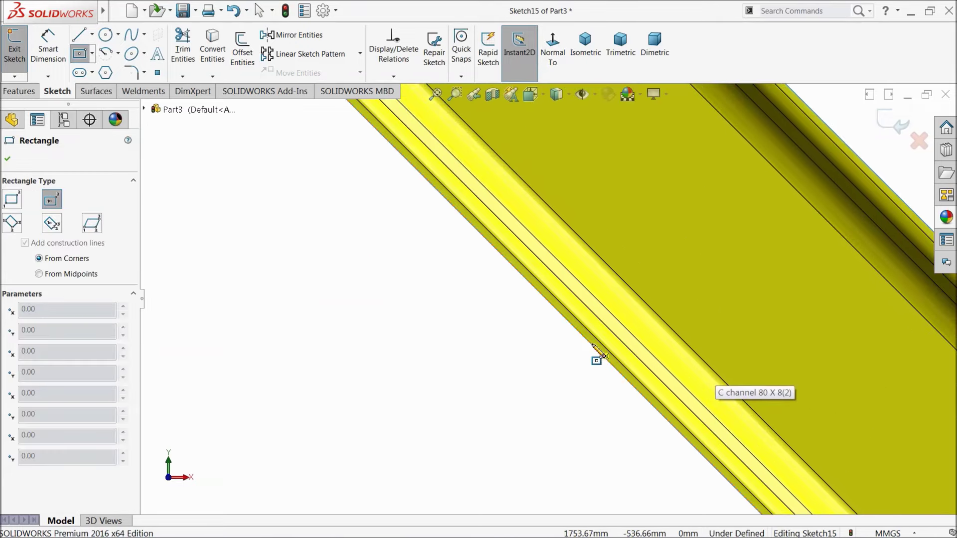
{"action": "left_click", "coordinate": [592, 344]}
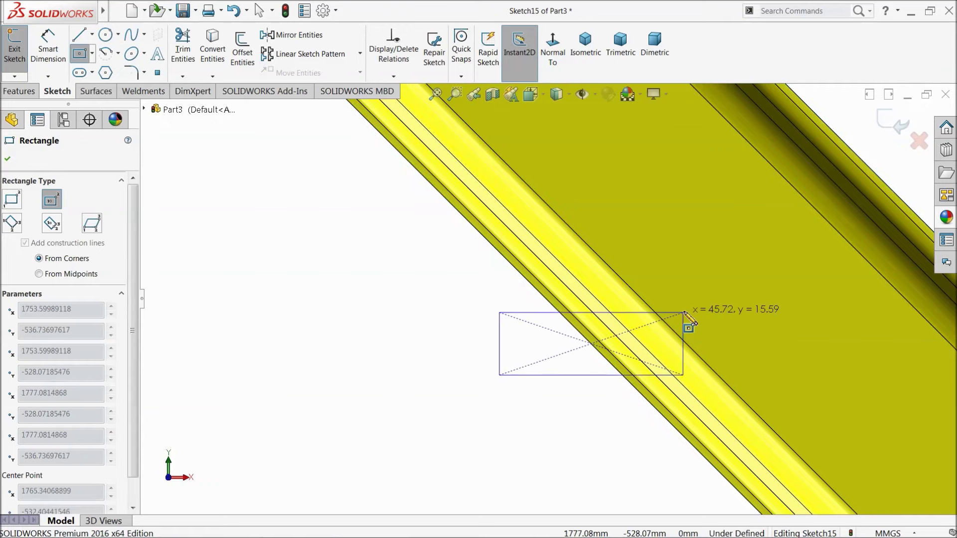
{"action": "left_click", "coordinate": [794, 294]}
Step: Dimension the rectangle 200 mm wide and 50 mm high
{"action": "left_click", "coordinate": [57, 65]}
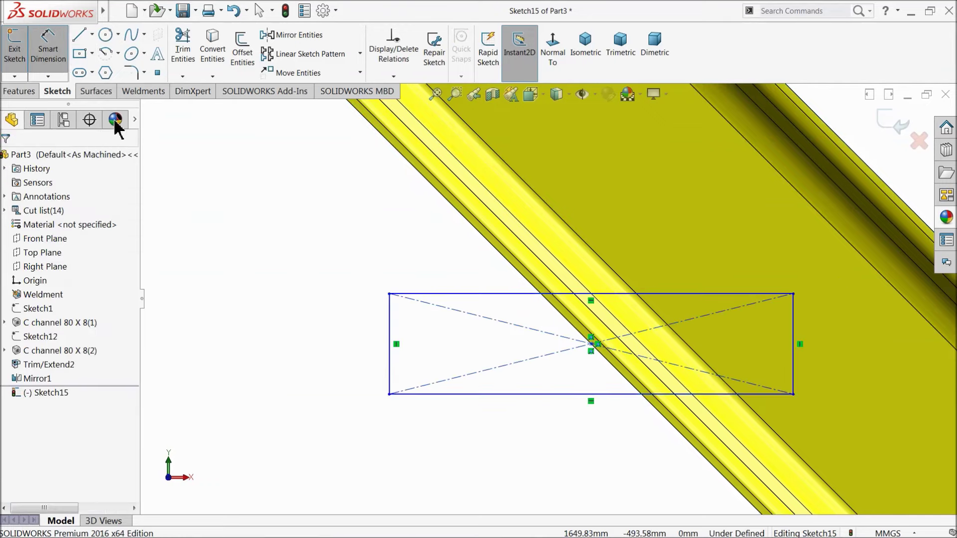
{"action": "left_click", "coordinate": [552, 395]}
{"action": "left_click", "coordinate": [557, 441]}
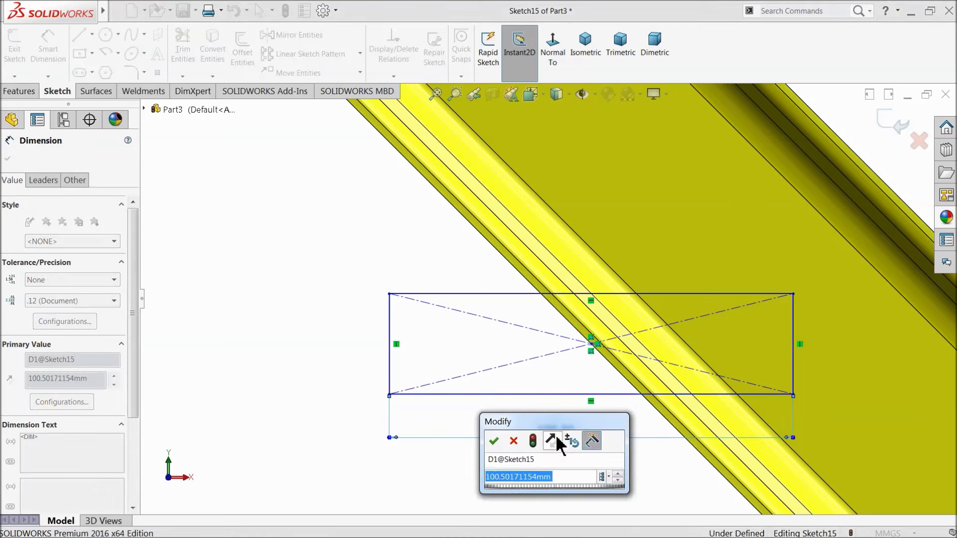
{"action": "type", "text": "200"}
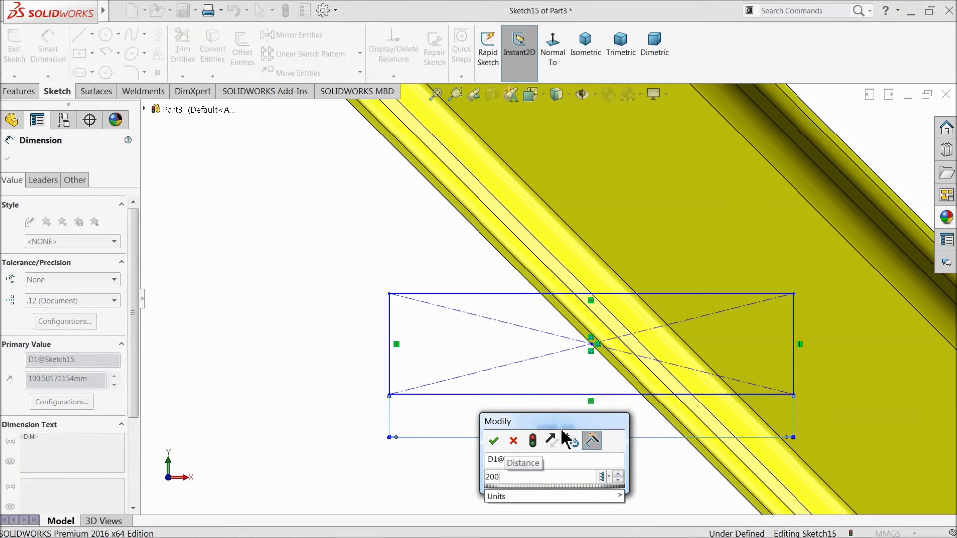
{"action": "key", "text": "Return"}
{"action": "scroll", "coordinate": [549, 419], "scroll_direction": "up", "scroll_amount": 3}
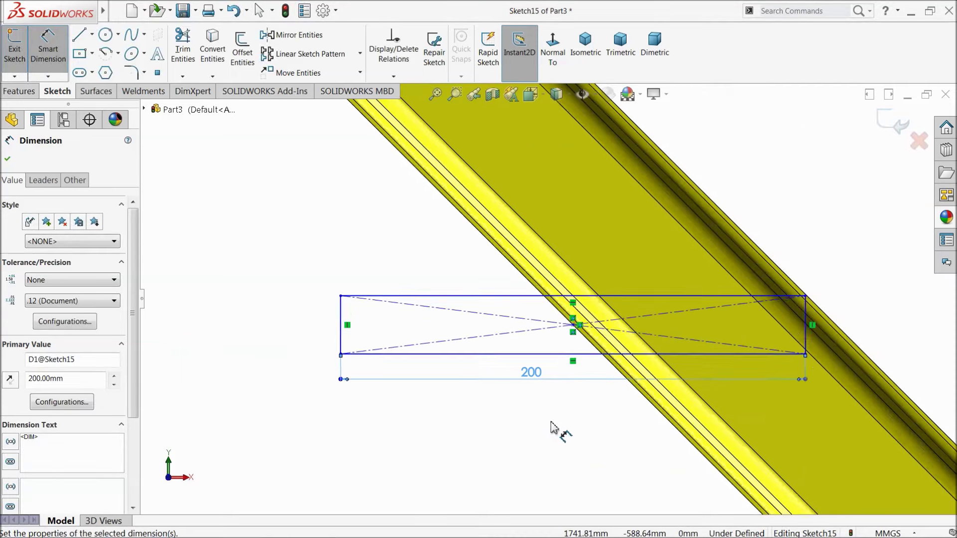
{"action": "left_click", "coordinate": [405, 319]}
{"action": "left_click", "coordinate": [381, 327]}
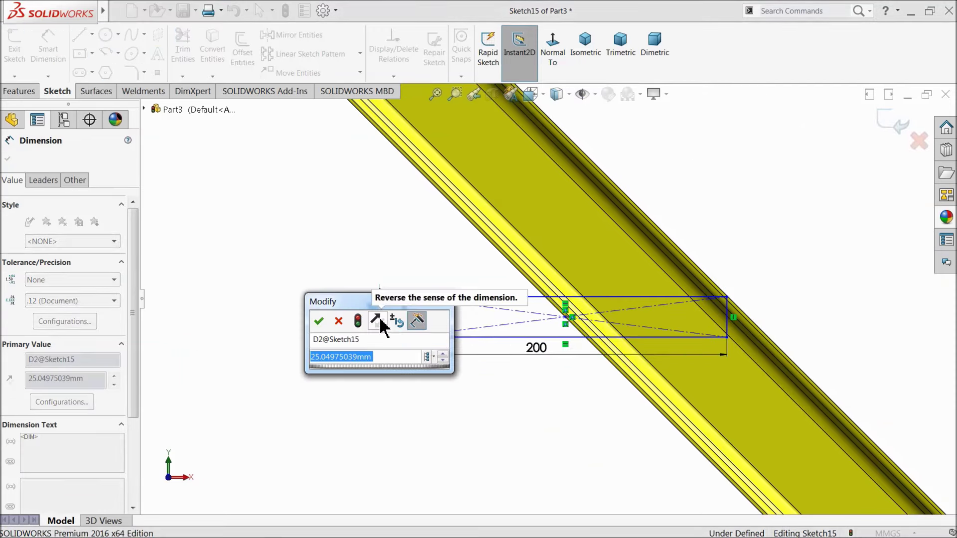
{"action": "type", "text": "50"}
{"action": "key", "text": "Return"}
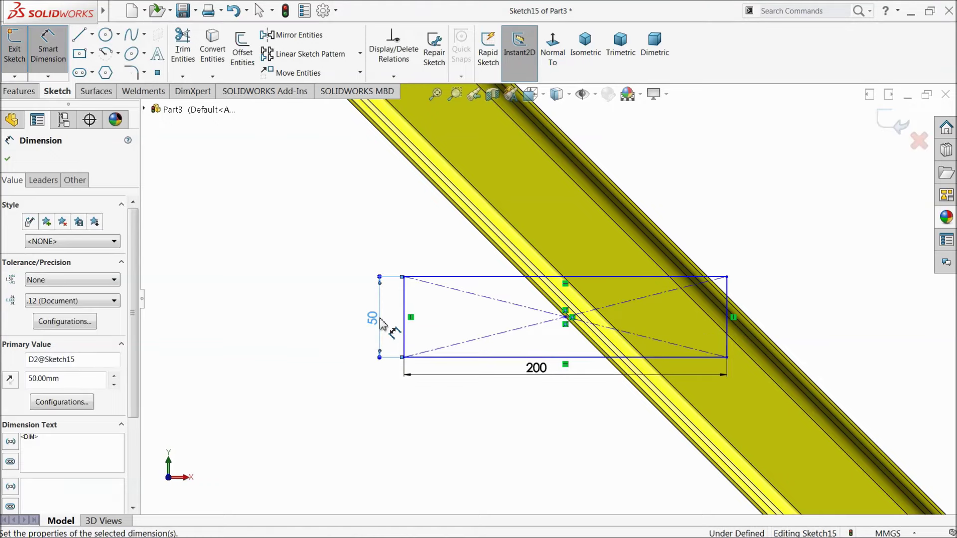
Step: Round all four corners of the rectangle with a 10 mm sketch fillet
{"action": "left_click", "coordinate": [102, 36]}
{"action": "scroll", "coordinate": [626, 336], "scroll_direction": "down", "scroll_amount": 3}
{"action": "scroll", "coordinate": [567, 327], "scroll_direction": "up", "scroll_amount": 3}
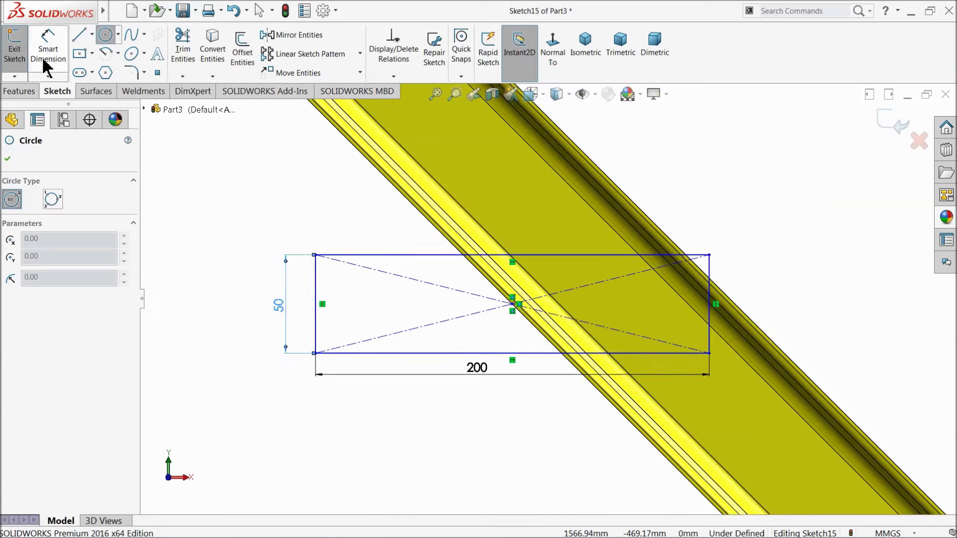
{"action": "left_click", "coordinate": [106, 35]}
{"action": "left_click", "coordinate": [132, 73]}
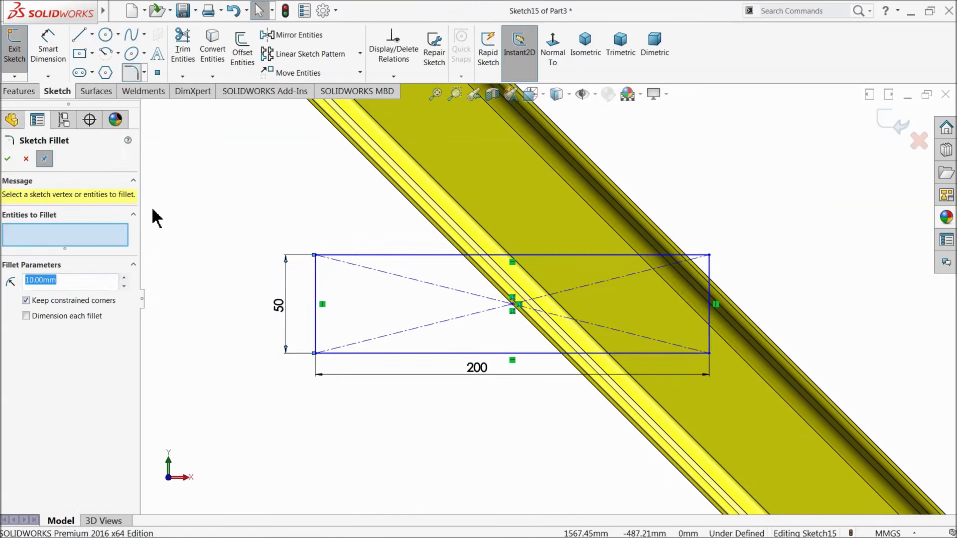
{"action": "left_click_drag", "start_coordinate": [255, 222], "coordinate": [789, 397]}
{"action": "left_click", "coordinate": [8, 160]}
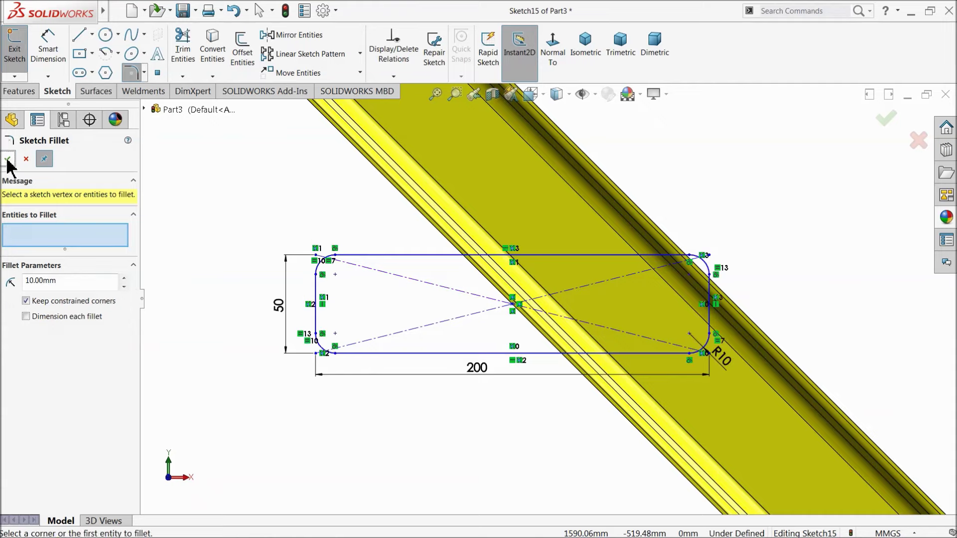
Step: Sketch two side-by-side circles, about 10.5 mm and 11.9 mm in radius, over the leg's web inside the rounded rectangle
{"action": "left_click", "coordinate": [105, 34]}
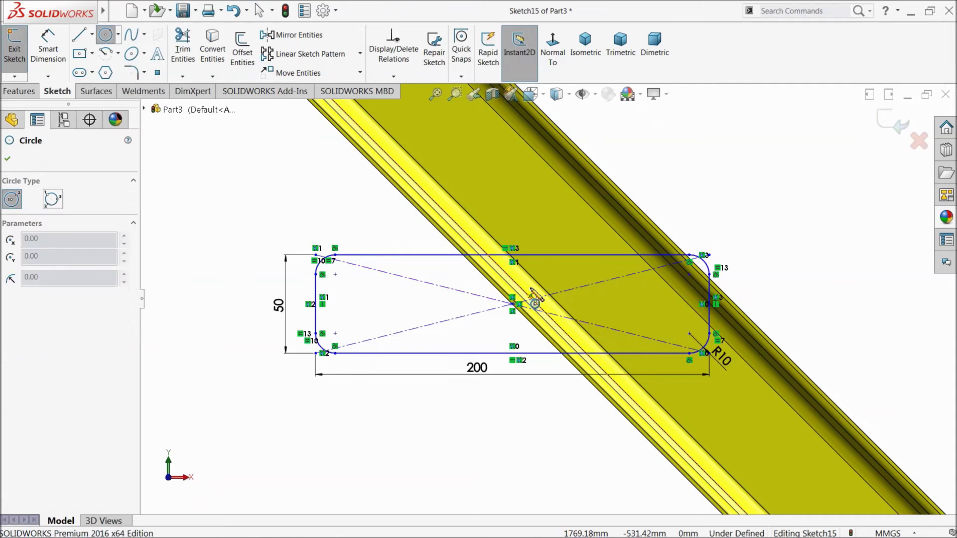
{"action": "scroll", "coordinate": [618, 336], "scroll_direction": "up", "scroll_amount": 3}
{"action": "left_click", "coordinate": [520, 273]}
{"action": "left_click", "coordinate": [564, 274]}
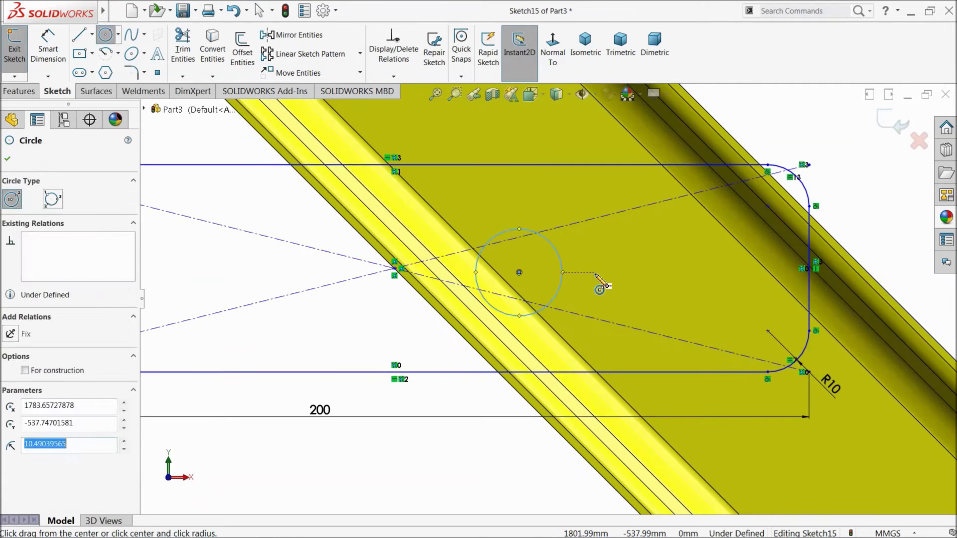
{"action": "left_click", "coordinate": [634, 272]}
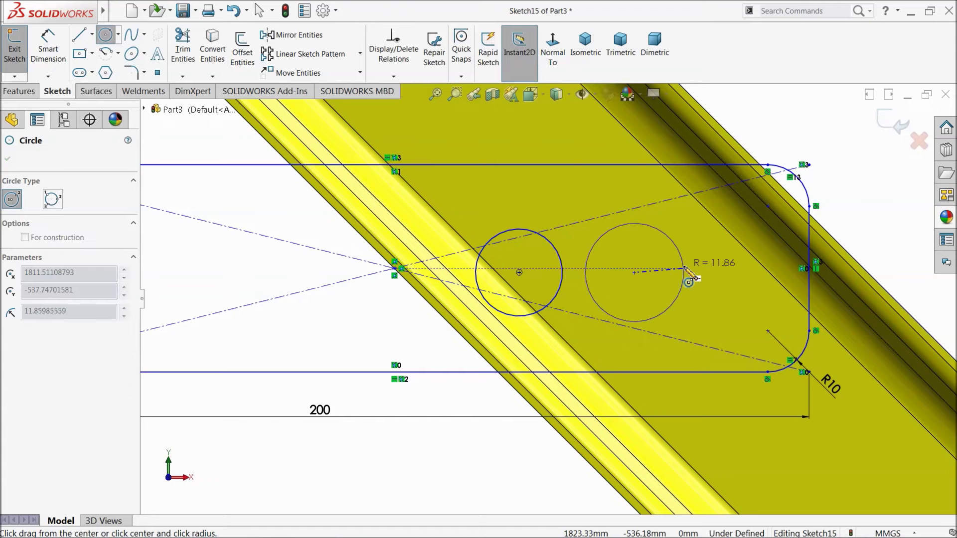
{"action": "right_click", "coordinate": [361, 326]}
{"action": "left_click", "coordinate": [382, 335]}
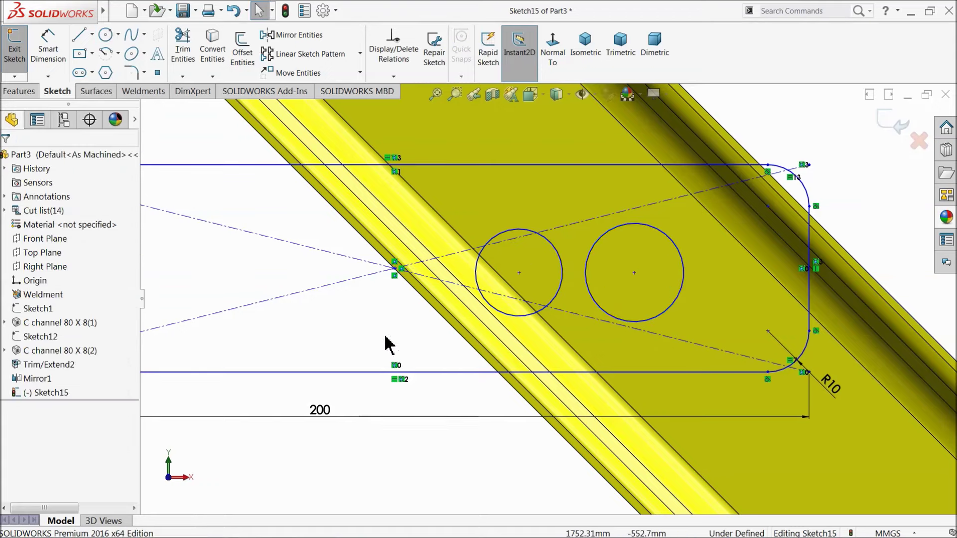
Step: Make the two circles equal and dimension the distance between their centres as 25 mm
{"action": "left_click_drag", "start_coordinate": [706, 248], "coordinate": [546, 277]}
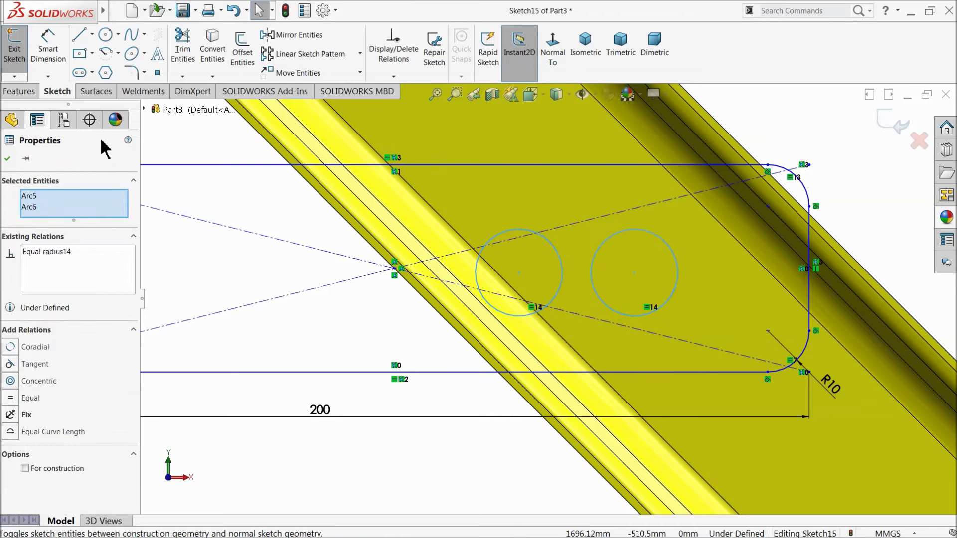
{"action": "left_click", "coordinate": [48, 59]}
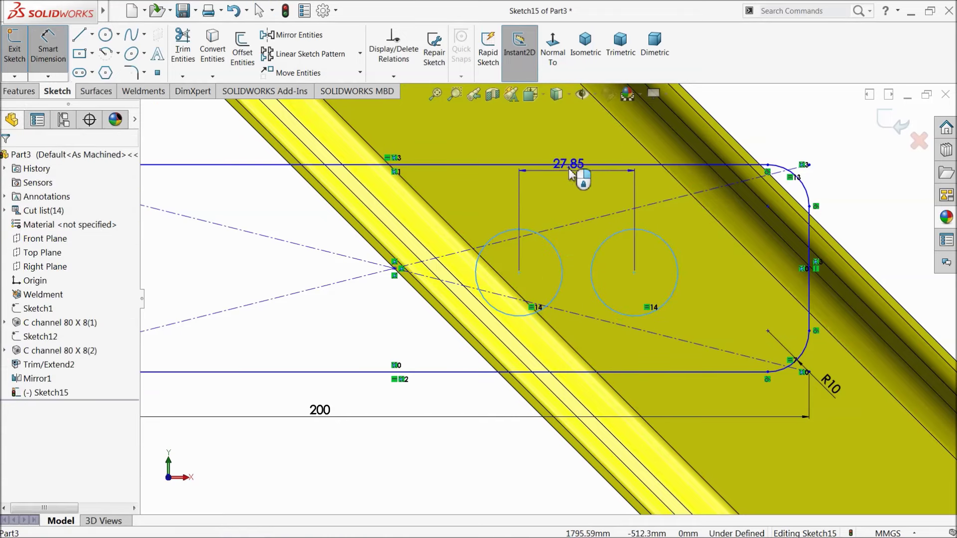
{"action": "left_click", "coordinate": [571, 156]}
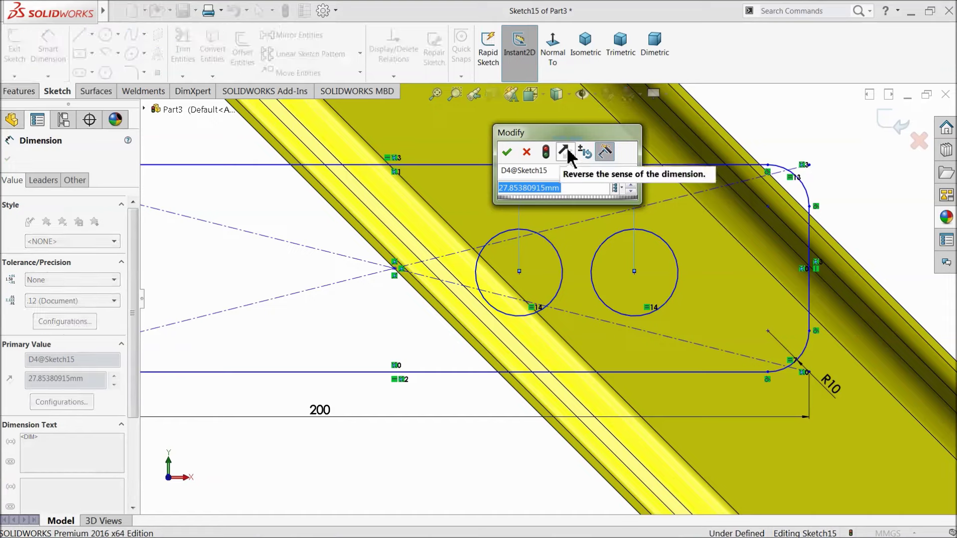
{"action": "type", "text": "25"}
{"action": "key", "text": "Return"}
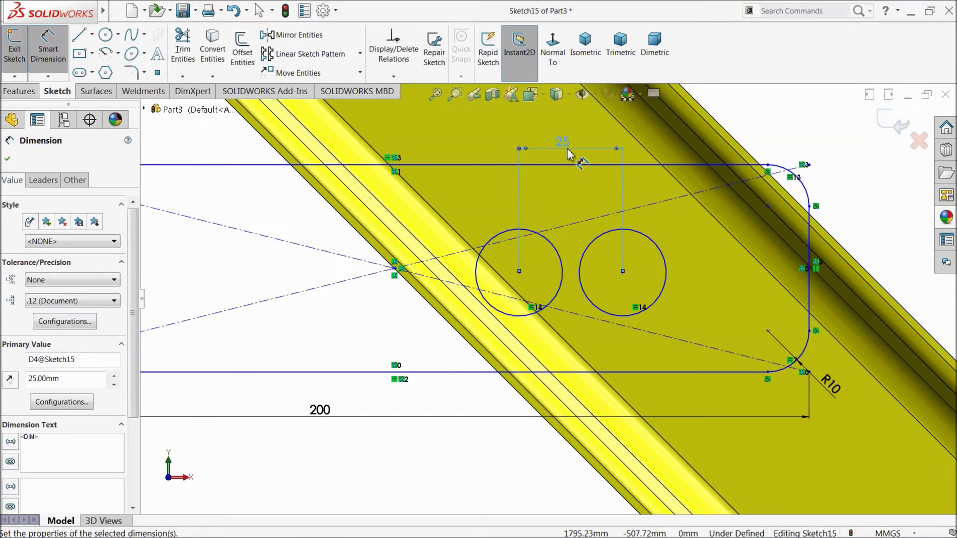
Step: Dimension the horizontal distance from the rectangle's centre to the nearer circle's centre as 20 mm
{"action": "left_click", "coordinate": [391, 317]}
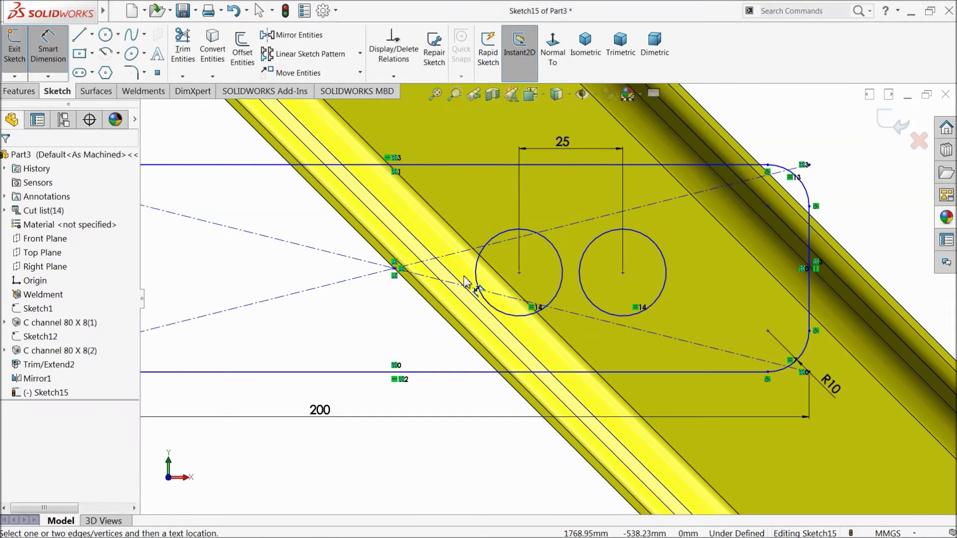
{"action": "left_click", "coordinate": [394, 270]}
{"action": "left_click", "coordinate": [519, 274]}
{"action": "left_click", "coordinate": [436, 130]}
{"action": "type", "text": "20"}
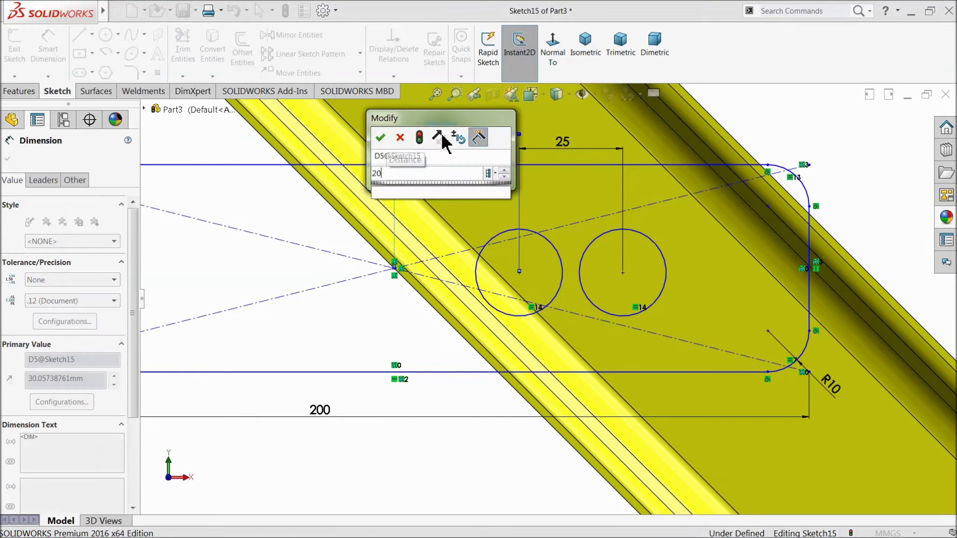
{"action": "key", "text": "Return"}
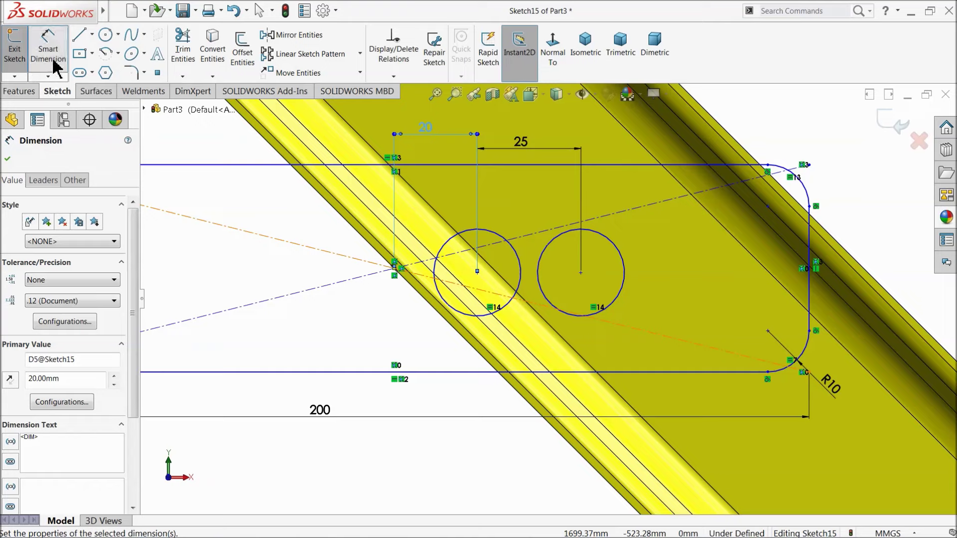
{"action": "left_click", "coordinate": [55, 63]}
{"action": "left_click", "coordinate": [246, 199]}
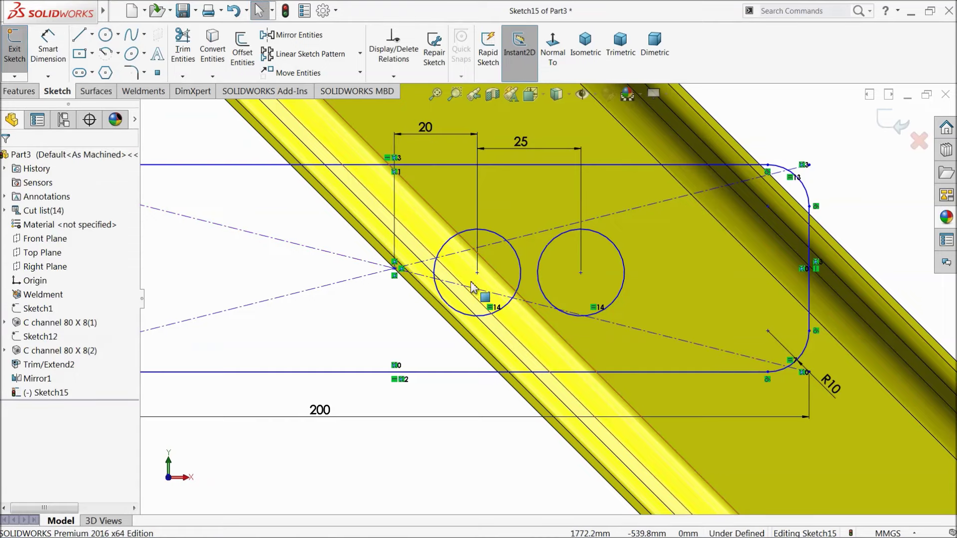
Step: Align the nearer circle's centre with the rectangle's centre using a horizontal relation
{"action": "left_click", "coordinate": [405, 273]}
{"action": "left_click", "coordinate": [394, 269], "text": "ctrl"}
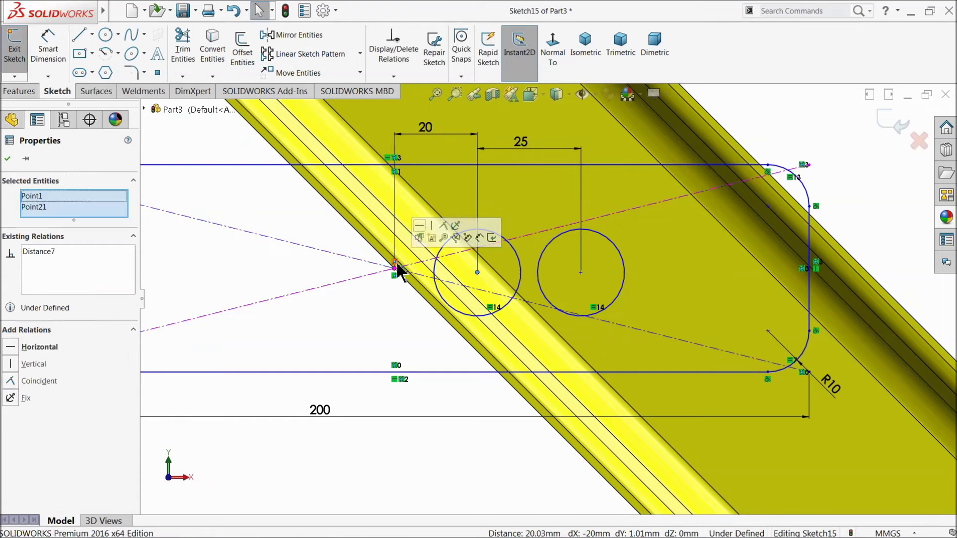
{"action": "left_click", "coordinate": [434, 227]}
{"action": "left_click", "coordinate": [312, 213]}
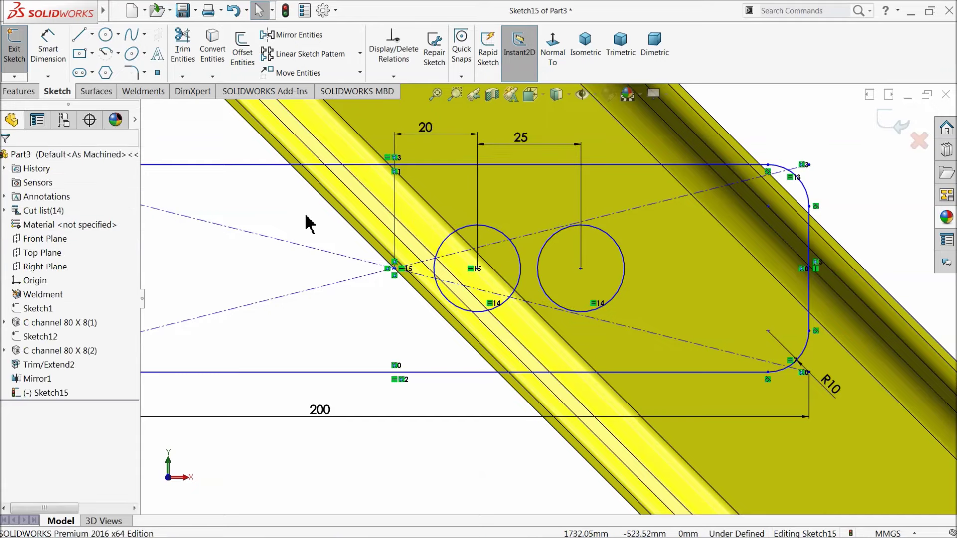
Step: Dimension the rectangle's centre 600 mm below the top edge of the frame rail
{"action": "scroll", "coordinate": [457, 282], "scroll_direction": "up", "scroll_amount": 5}
{"action": "scroll", "coordinate": [459, 278], "scroll_direction": "up", "scroll_amount": 3}
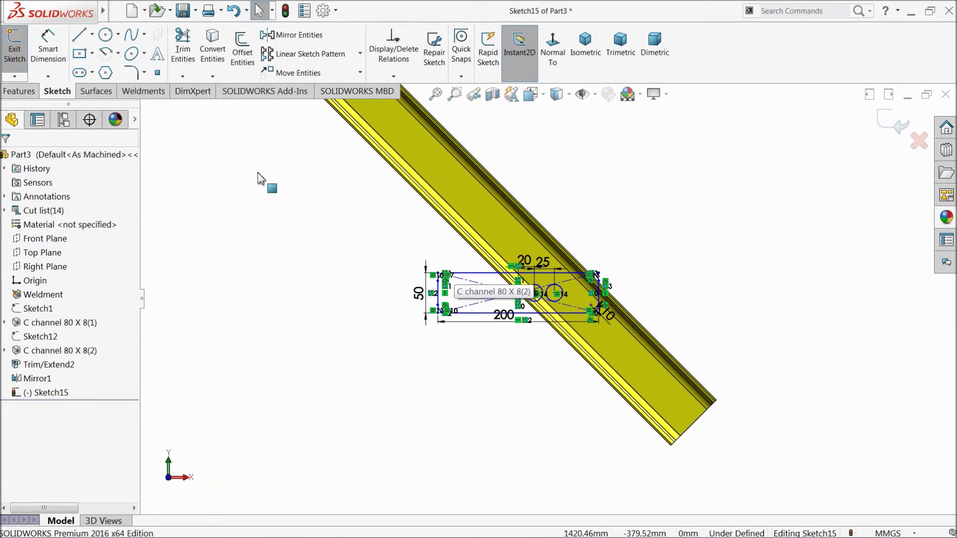
{"action": "left_click", "coordinate": [48, 45]}
{"action": "scroll", "coordinate": [438, 269], "scroll_direction": "up", "scroll_amount": 4}
{"action": "scroll", "coordinate": [478, 292], "scroll_direction": "down", "scroll_amount": 6}
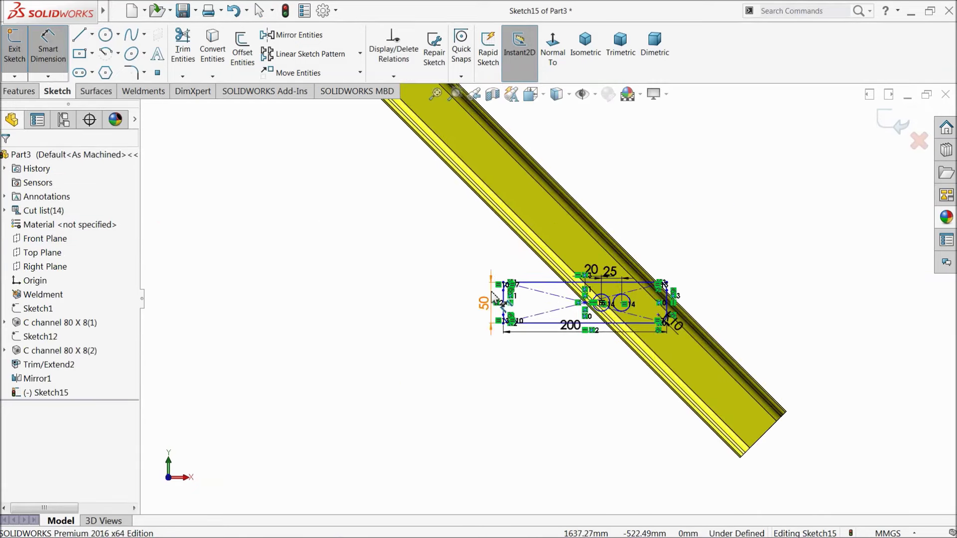
{"action": "left_click", "coordinate": [706, 323]}
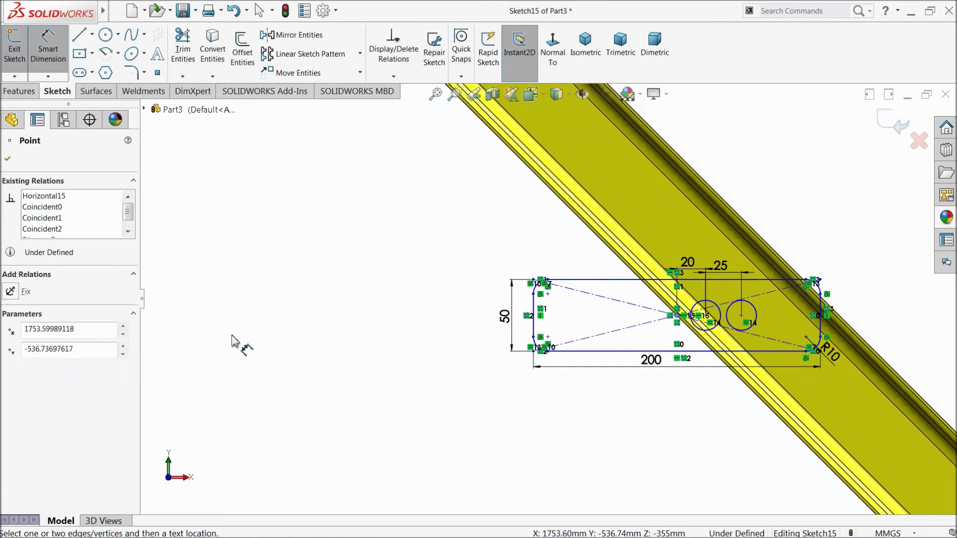
{"action": "scroll", "coordinate": [239, 339], "scroll_direction": "up", "scroll_amount": 4}
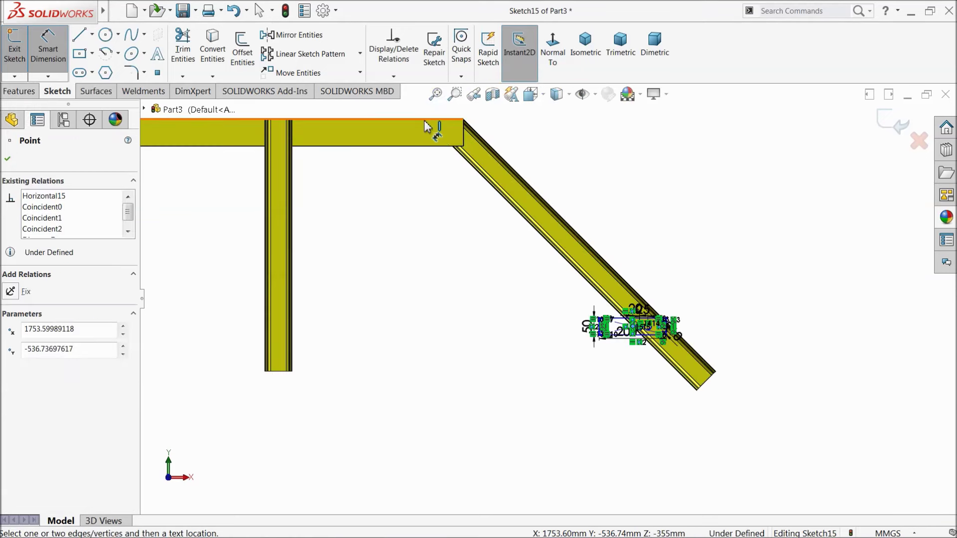
{"action": "left_click", "coordinate": [429, 129]}
{"action": "left_click", "coordinate": [409, 244]}
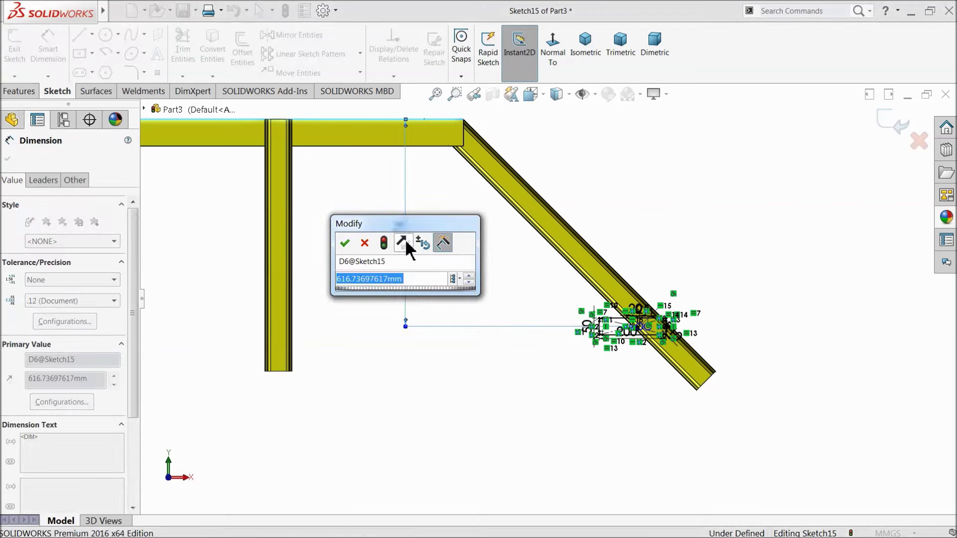
{"action": "type", "text": "600"}
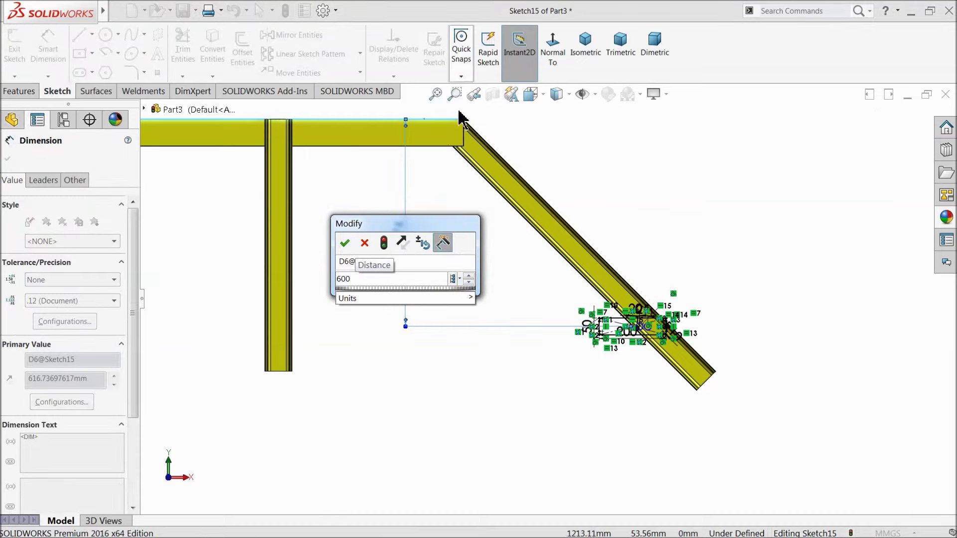
{"action": "left_click", "coordinate": [344, 243]}
{"action": "scroll", "coordinate": [610, 294], "scroll_direction": "down", "scroll_amount": 1}
{"action": "key", "text": "Escape"}
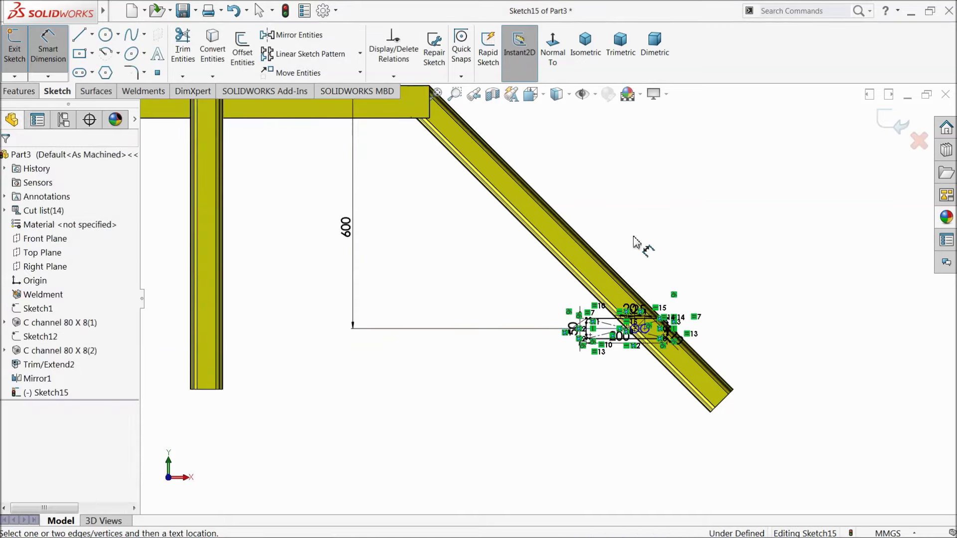
Step: Dimension the diameter of the circle farther from the rectangle's centre as 15 mm
{"action": "scroll", "coordinate": [635, 243], "scroll_direction": "down", "scroll_amount": 4}
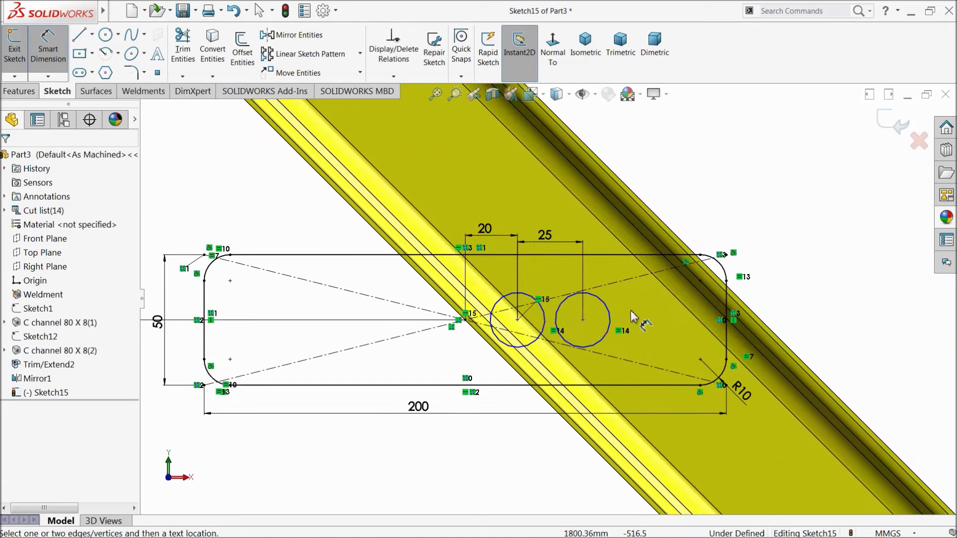
{"action": "left_click", "coordinate": [609, 332]}
{"action": "left_click", "coordinate": [694, 193]}
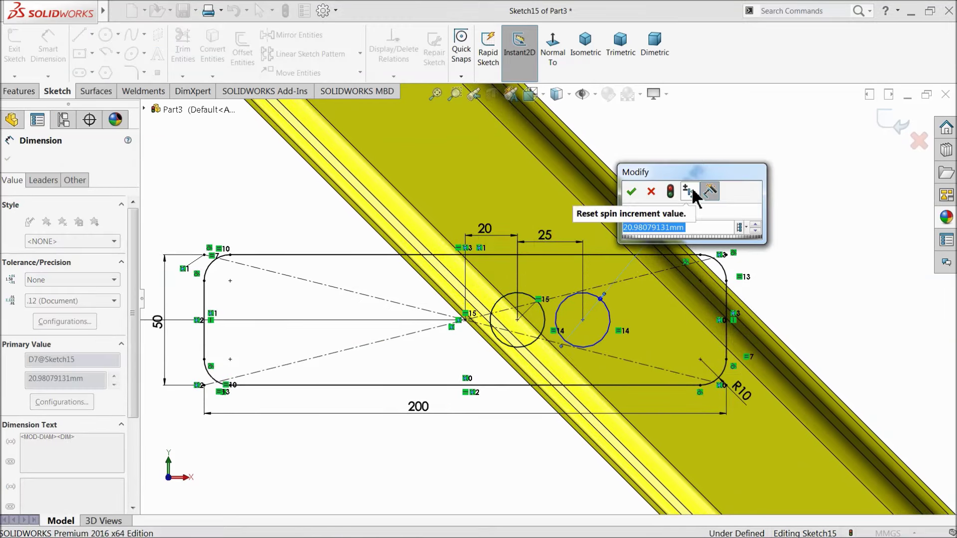
{"action": "type", "text": "15"}
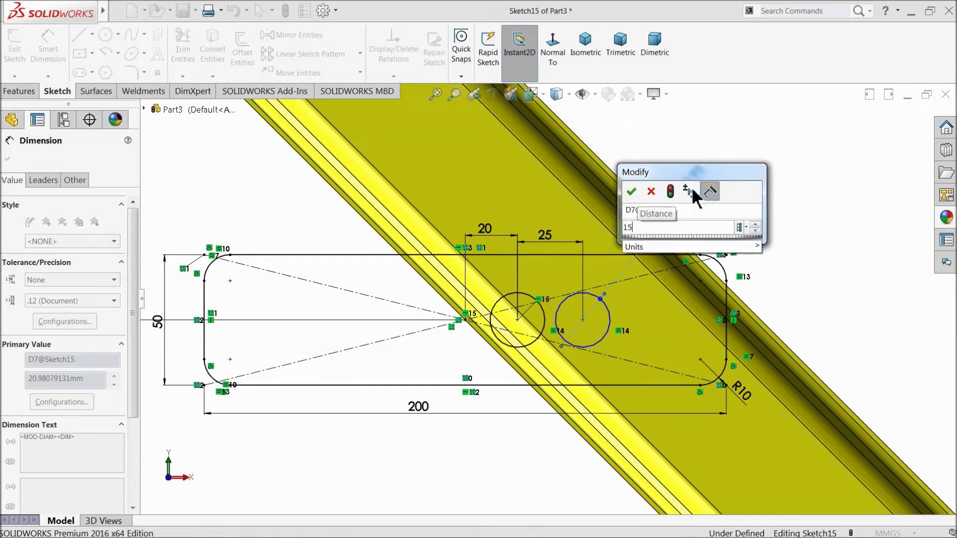
{"action": "left_click", "coordinate": [631, 192]}
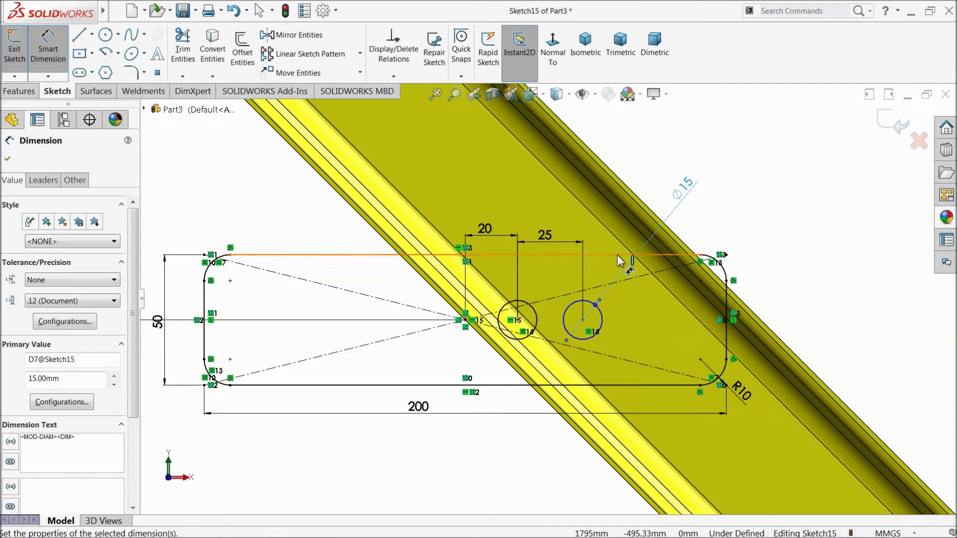
{"action": "left_click", "coordinate": [587, 305]}
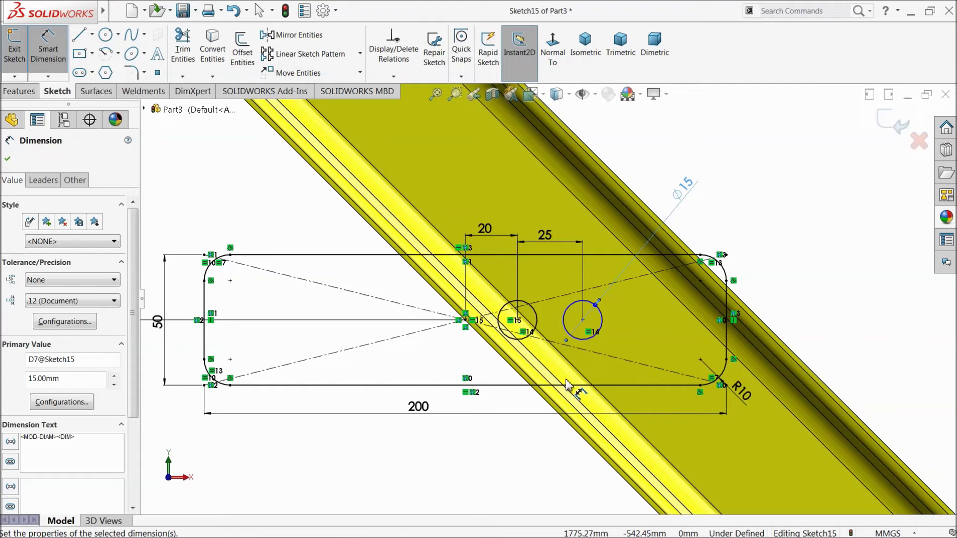
{"action": "left_click", "coordinate": [9, 159]}
Step: Align the centres of the two circles with a horizontal relation
{"action": "scroll", "coordinate": [574, 349], "scroll_direction": "down", "scroll_amount": 4}
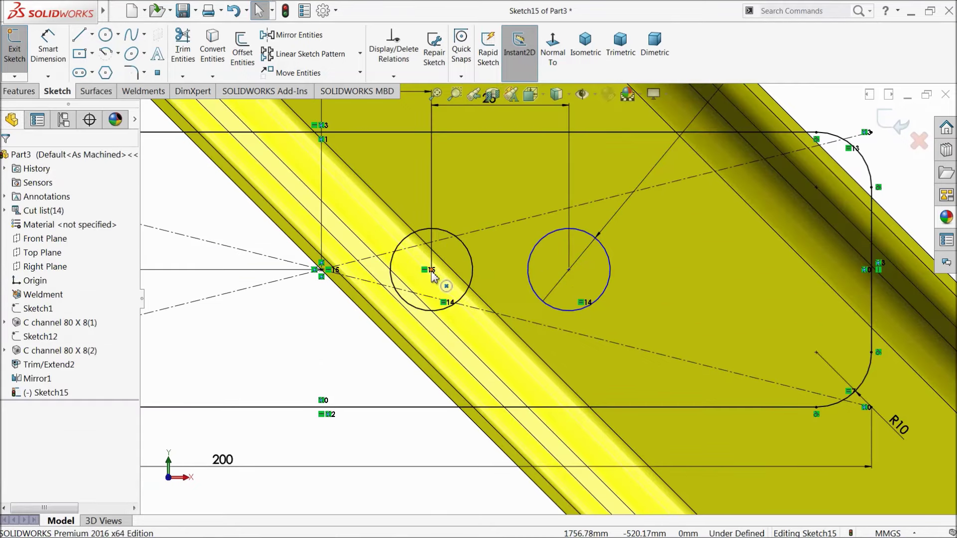
{"action": "left_click", "coordinate": [432, 271]}
{"action": "left_click", "coordinate": [570, 270], "text": "ctrl"}
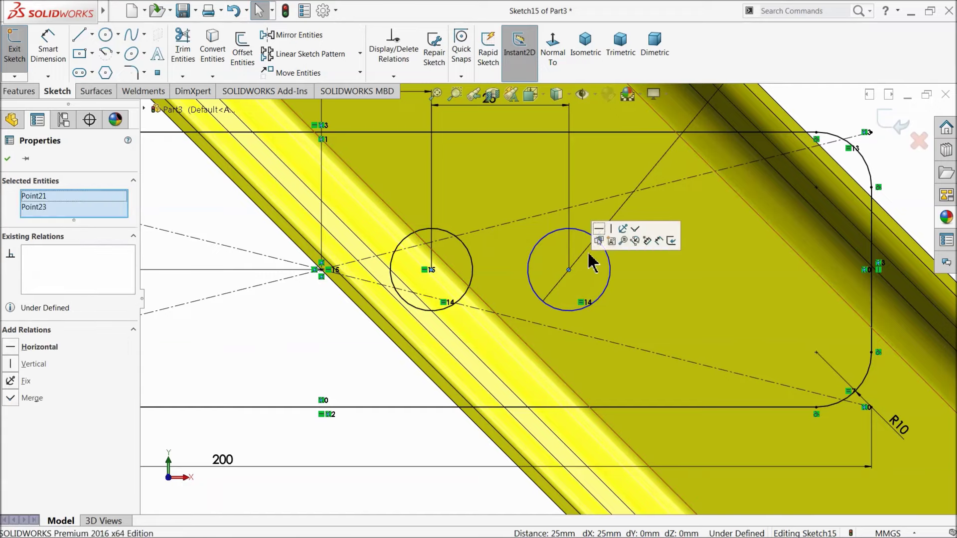
{"action": "left_click", "coordinate": [598, 229]}
{"action": "left_click", "coordinate": [376, 343]}
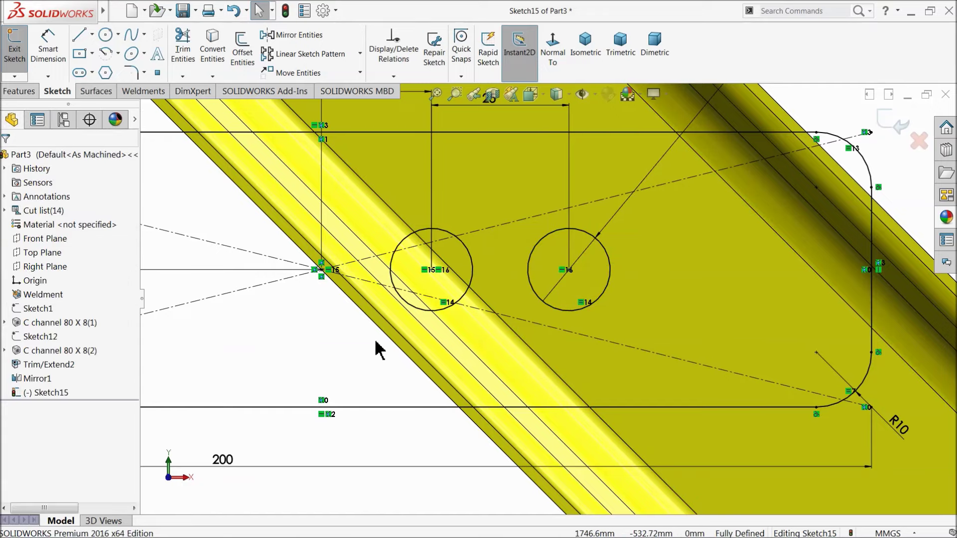
Step: Start a linear sketch pattern and replace the X-axis direction with the slanted leg's long edge
{"action": "scroll", "coordinate": [382, 339], "scroll_direction": "up", "scroll_amount": 3}
{"action": "scroll", "coordinate": [417, 275], "scroll_direction": "up", "scroll_amount": 2}
{"action": "scroll", "coordinate": [417, 274], "scroll_direction": "down", "scroll_amount": 1}
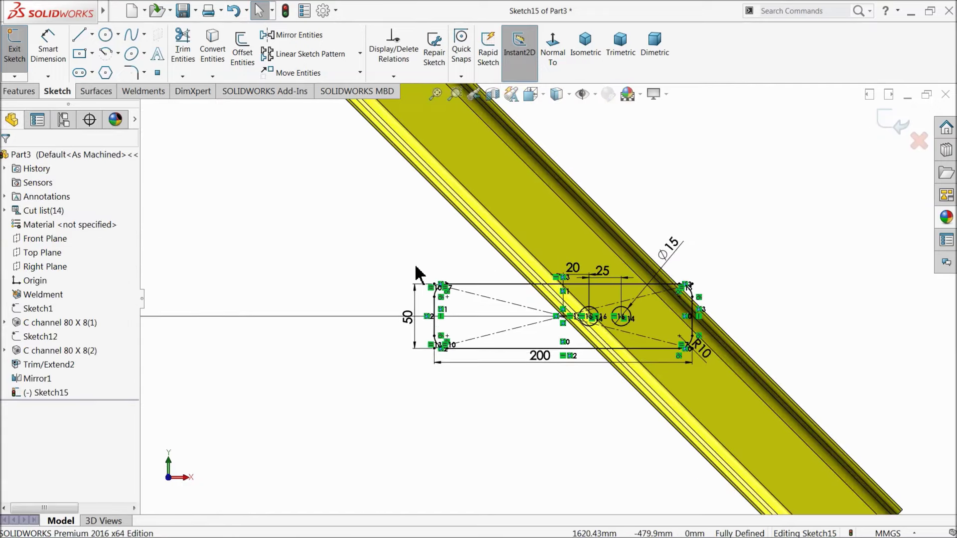
{"action": "left_click", "coordinate": [332, 52]}
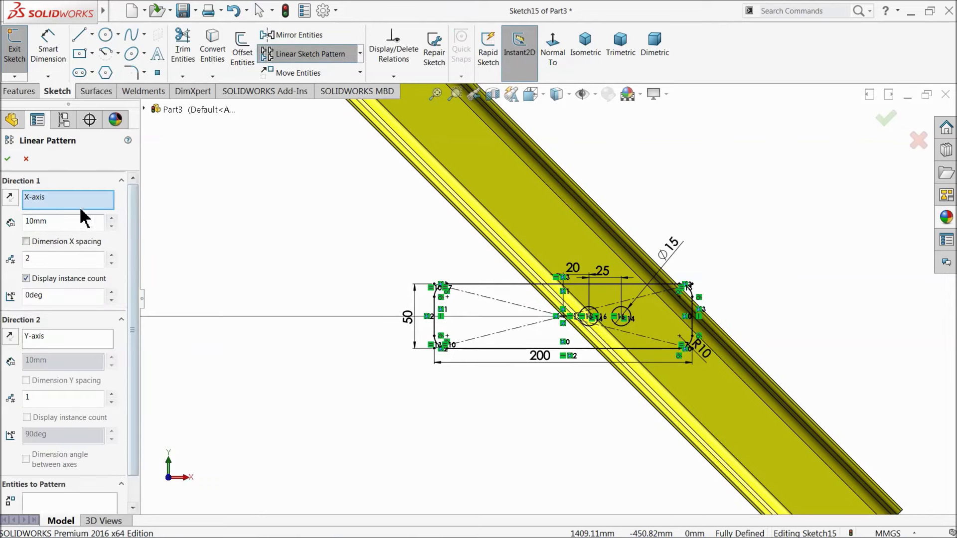
{"action": "right_click", "coordinate": [75, 207]}
{"action": "left_click", "coordinate": [149, 206]}
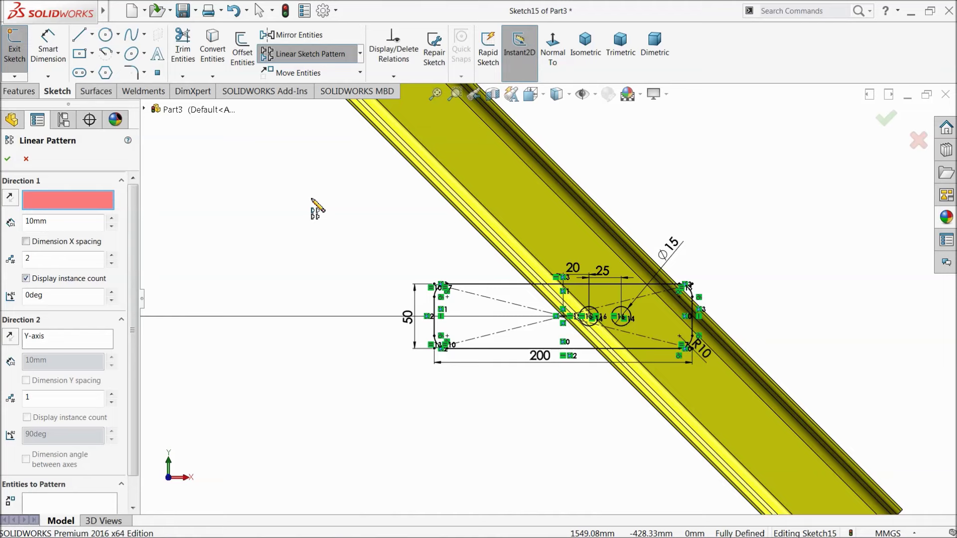
{"action": "left_click", "coordinate": [446, 204]}
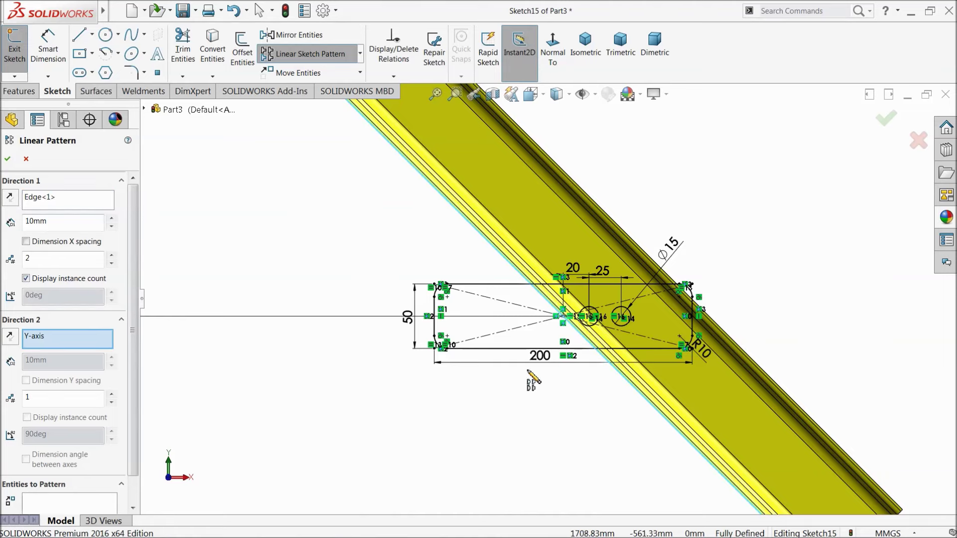
{"action": "scroll", "coordinate": [133, 449], "scroll_direction": "down", "scroll_amount": 2}
{"action": "scroll", "coordinate": [539, 331], "scroll_direction": "down", "scroll_amount": 2}
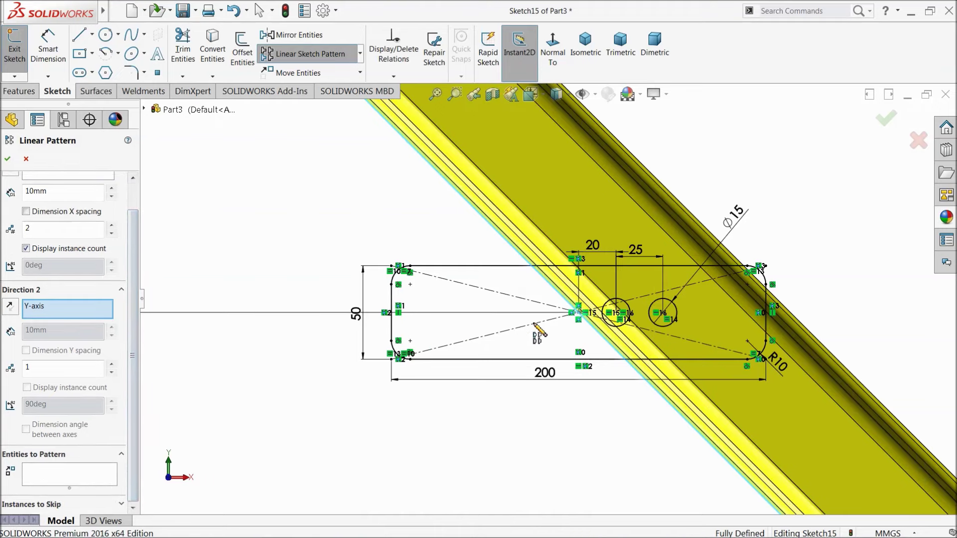
Step: Add the rounded rectangle's lines and corner arcs as the entities to pattern
{"action": "left_click", "coordinate": [463, 267]}
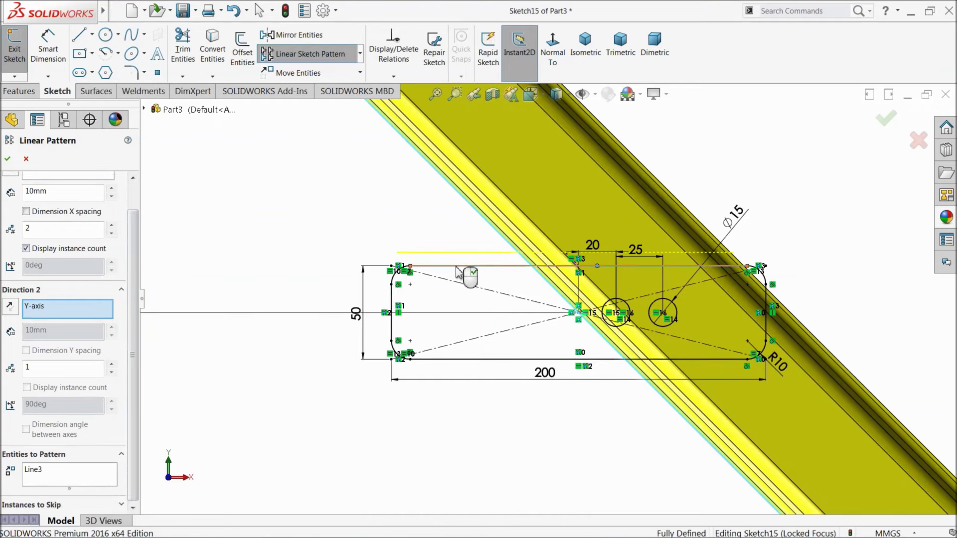
{"action": "left_click", "coordinate": [463, 359]}
{"action": "left_click", "coordinate": [392, 324]}
{"action": "left_click", "coordinate": [395, 343]}
{"action": "left_click", "coordinate": [395, 351]}
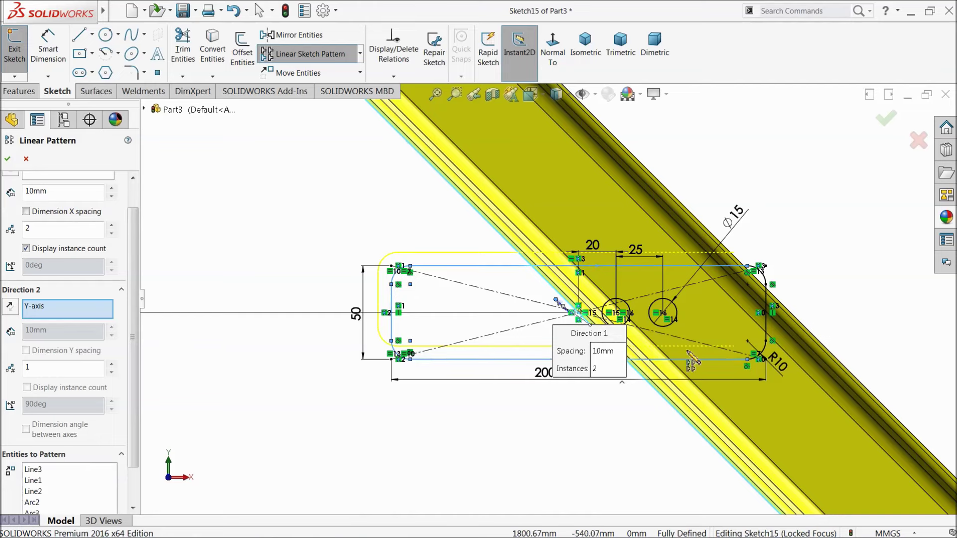
{"action": "left_click", "coordinate": [767, 345]}
{"action": "left_click", "coordinate": [767, 277]}
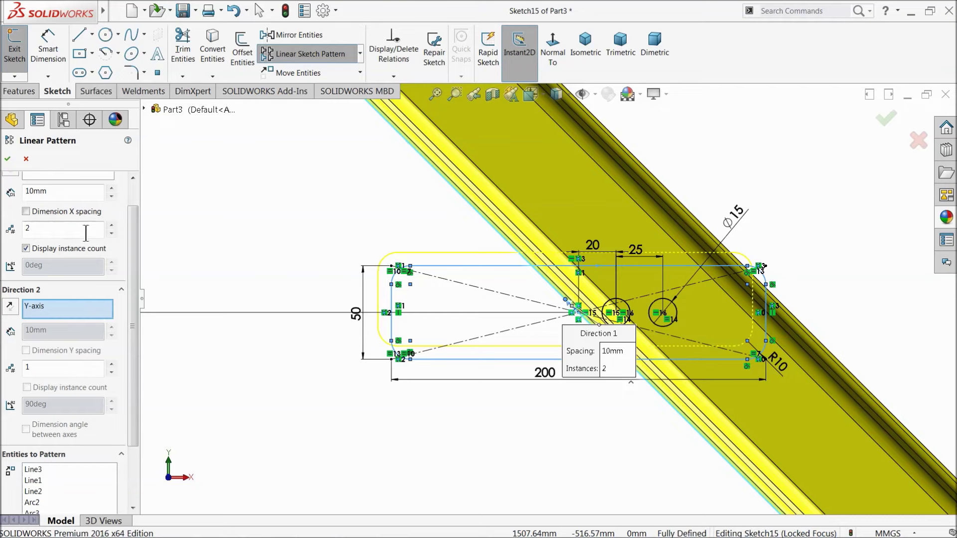
Step: Set the spacing of the rounded rectangle pattern to 162 mm
{"action": "scroll", "coordinate": [133, 231], "scroll_direction": "up", "scroll_amount": 1}
{"action": "left_click", "coordinate": [111, 219]}
{"action": "left_click", "coordinate": [111, 218]}
{"action": "left_click", "coordinate": [111, 218]}
{"action": "left_click", "coordinate": [111, 219]}
{"action": "left_click", "coordinate": [111, 219]}
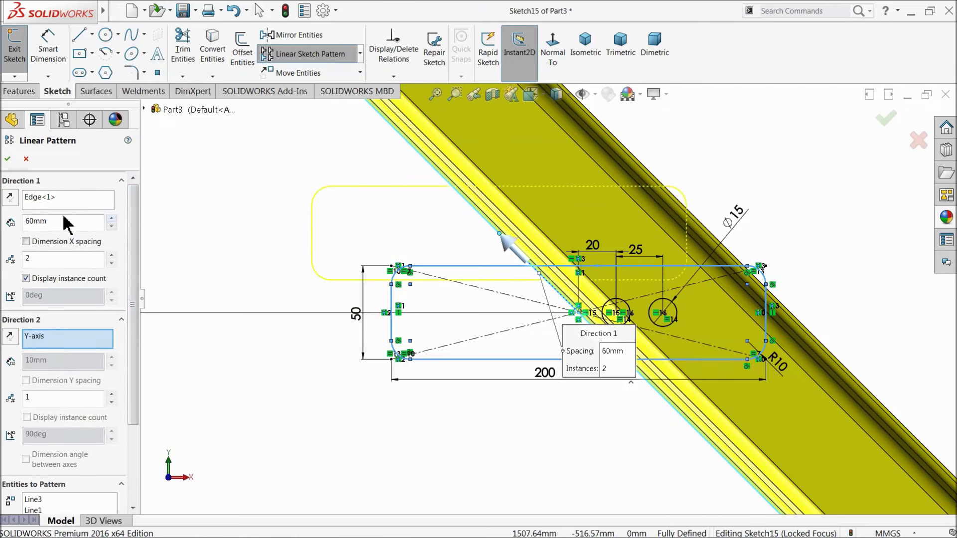
{"action": "type", "text": "1"}
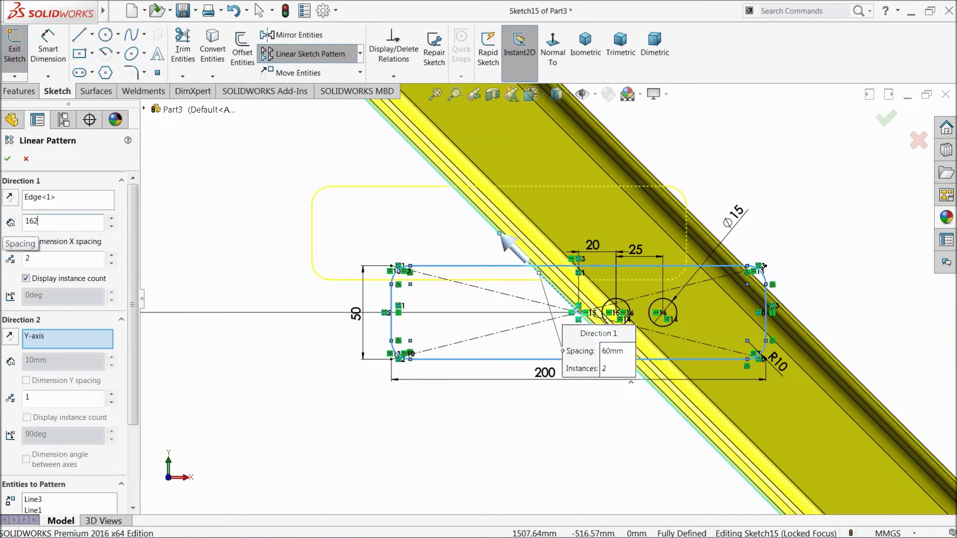
{"action": "type", "text": "62"}
{"action": "key", "text": "Return"}
Step: Create the rounded rectangle pattern with 3 instances spaced 262 mm apart along the slanted leg
{"action": "scroll", "coordinate": [200, 294], "scroll_direction": "up", "scroll_amount": 3}
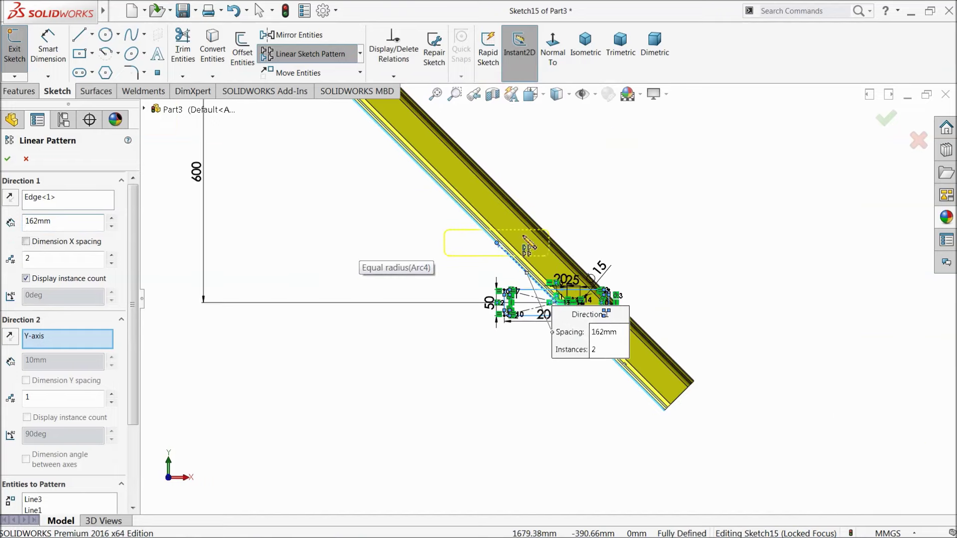
{"action": "scroll", "coordinate": [523, 236], "scroll_direction": "up", "scroll_amount": 2}
{"action": "scroll", "coordinate": [507, 313], "scroll_direction": "down", "scroll_amount": 2}
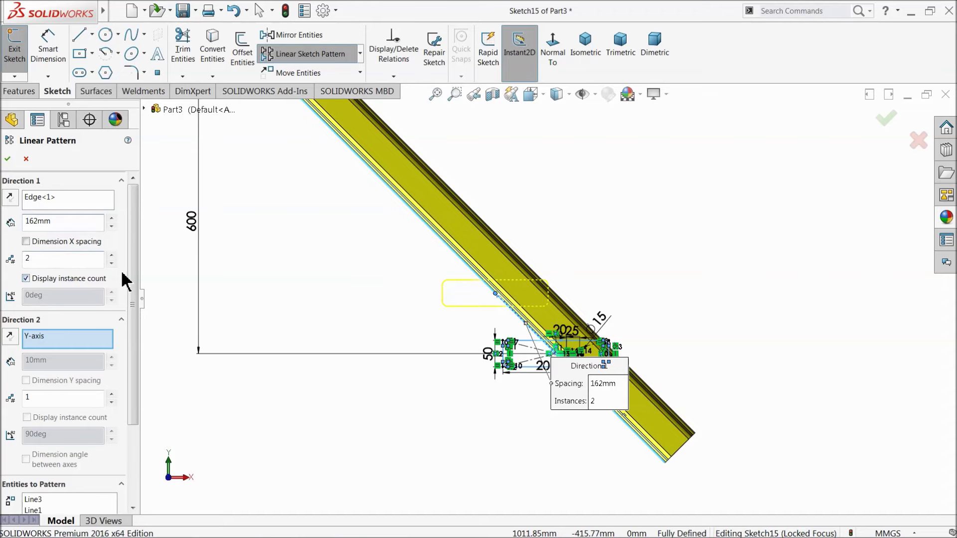
{"action": "scroll", "coordinate": [395, 239], "scroll_direction": "up", "scroll_amount": 2}
{"action": "scroll", "coordinate": [434, 266], "scroll_direction": "down", "scroll_amount": 2}
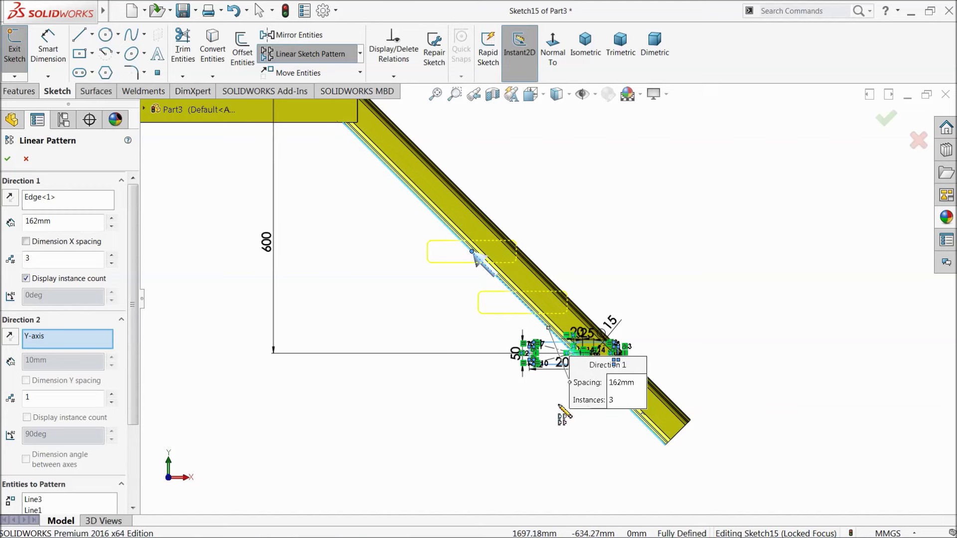
{"action": "scroll", "coordinate": [546, 399], "scroll_direction": "down", "scroll_amount": 1}
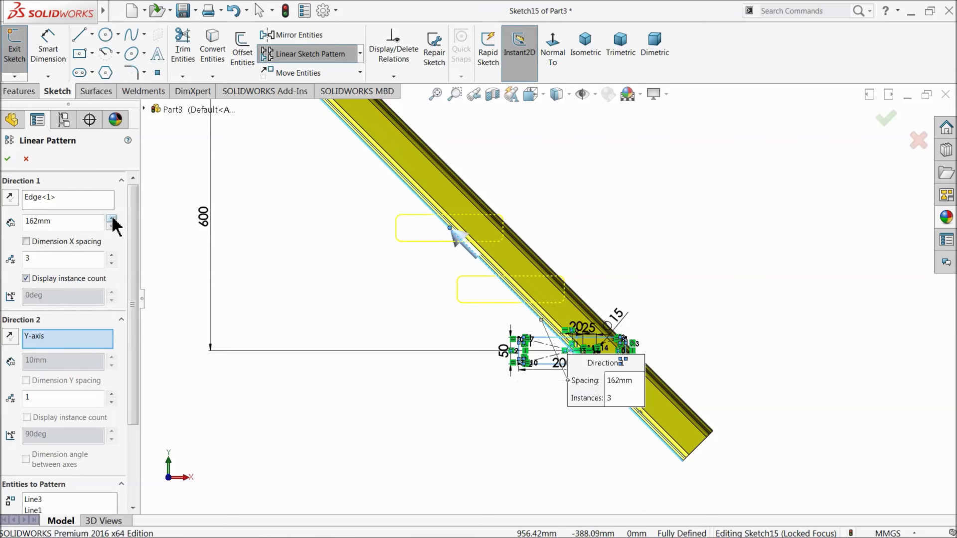
{"action": "type", "text": "2"}
{"action": "key", "text": "Return"}
{"action": "scroll", "coordinate": [537, 339], "scroll_direction": "up", "scroll_amount": 3}
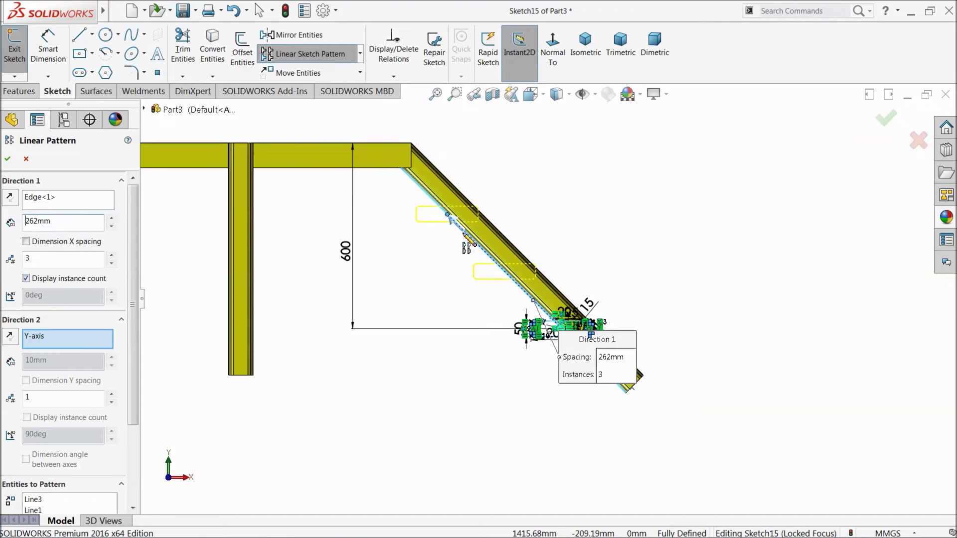
{"action": "scroll", "coordinate": [544, 309], "scroll_direction": "down", "scroll_amount": 3}
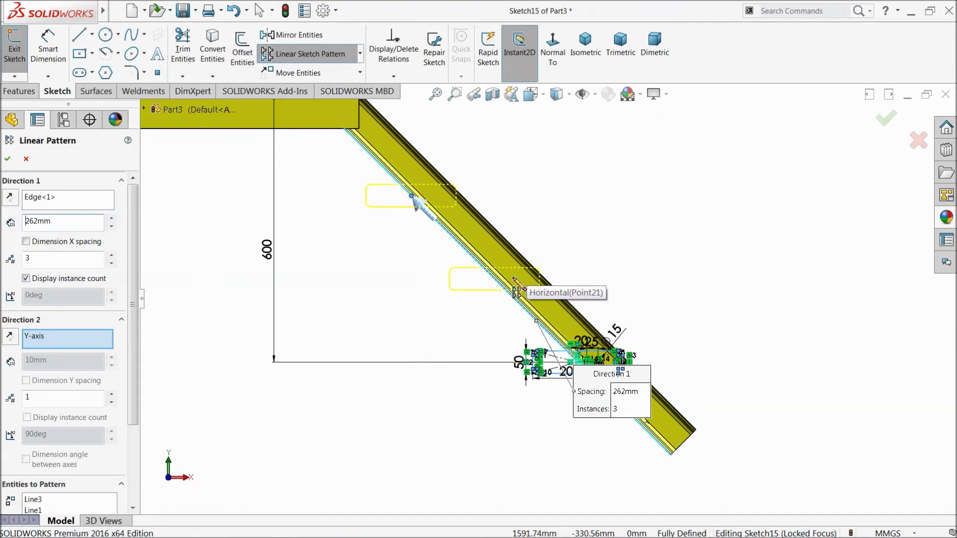
{"action": "left_click", "coordinate": [9, 160]}
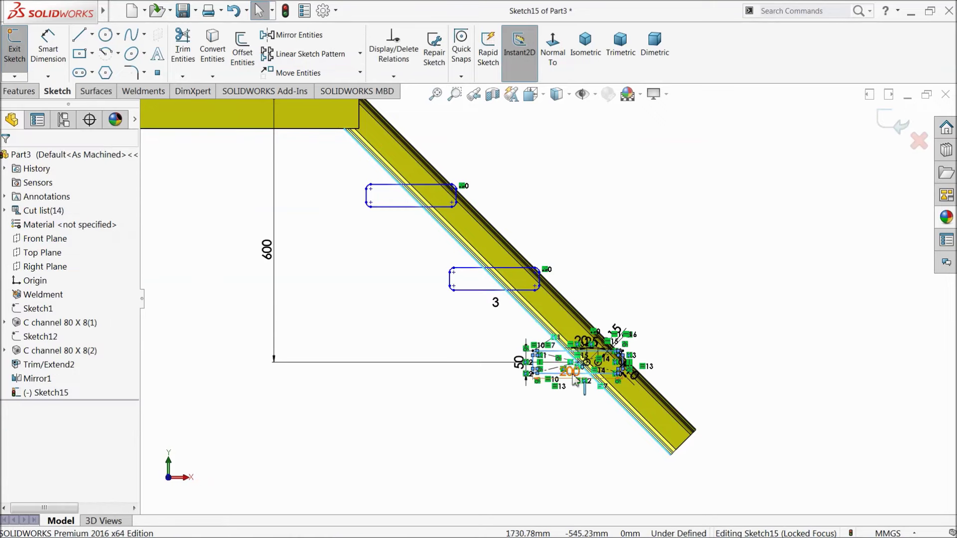
{"action": "scroll", "coordinate": [575, 382], "scroll_direction": "down", "scroll_amount": 2}
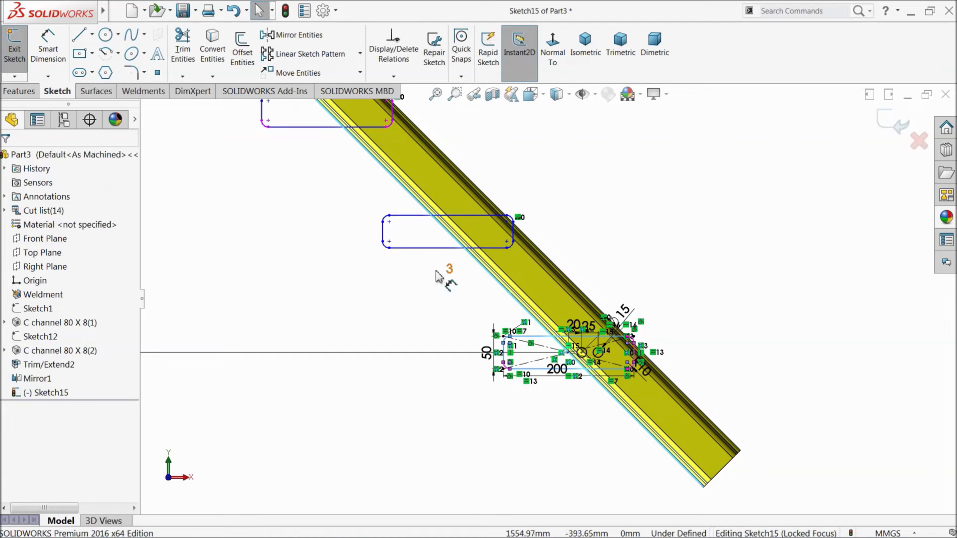
{"action": "double_click", "coordinate": [518, 218]}
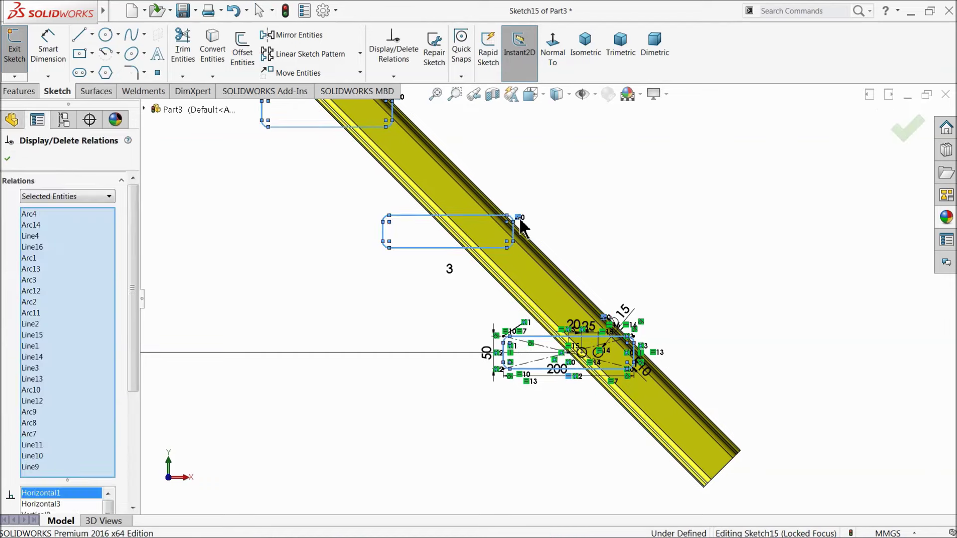
{"action": "left_click", "coordinate": [8, 158]}
Step: Start a second linear sketch pattern along the slanted leg's edge with the two 15 mm circles as entities
{"action": "left_click", "coordinate": [310, 54]}
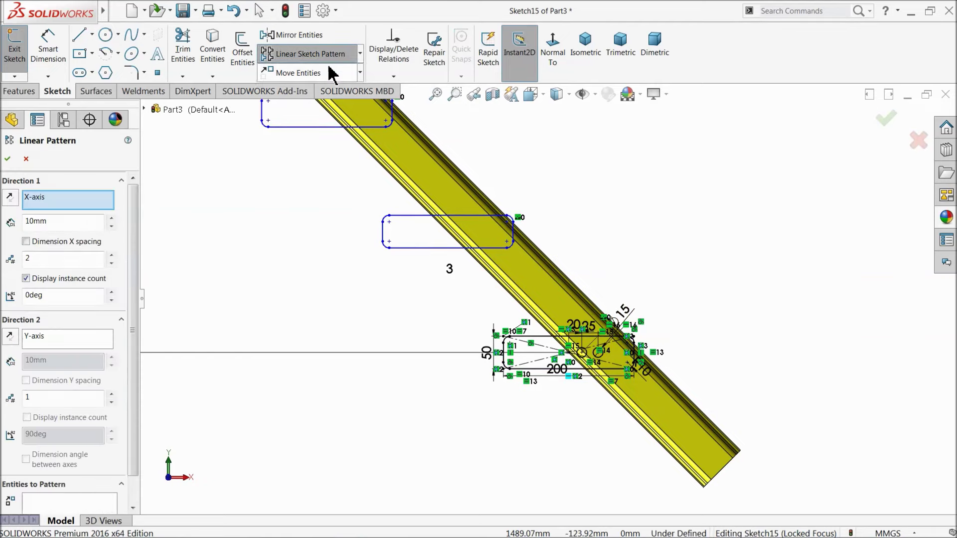
{"action": "right_click", "coordinate": [92, 204]}
{"action": "left_click", "coordinate": [149, 204]}
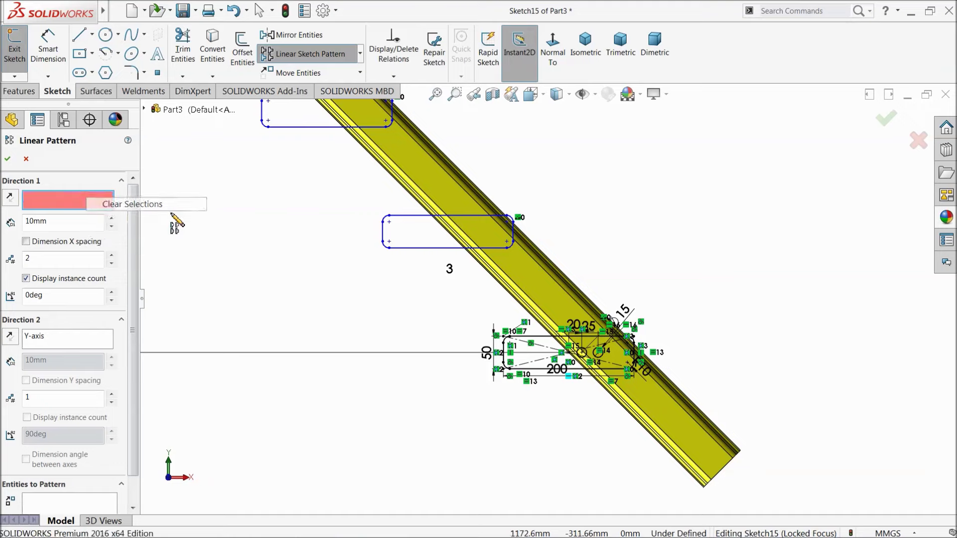
{"action": "left_click", "coordinate": [454, 241]}
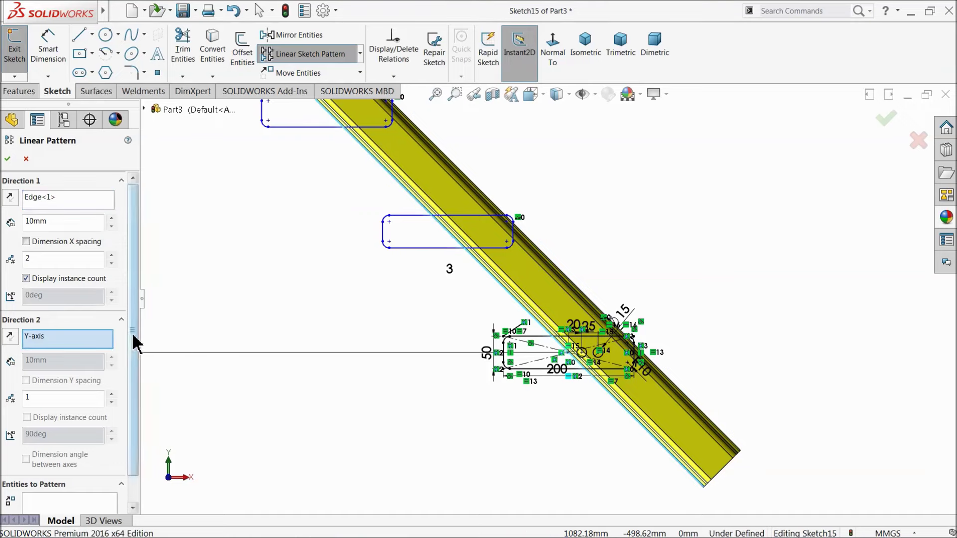
{"action": "scroll", "coordinate": [132, 337], "scroll_direction": "down", "scroll_amount": 1}
{"action": "left_click", "coordinate": [64, 482]}
{"action": "scroll", "coordinate": [652, 453], "scroll_direction": "down", "scroll_amount": 3}
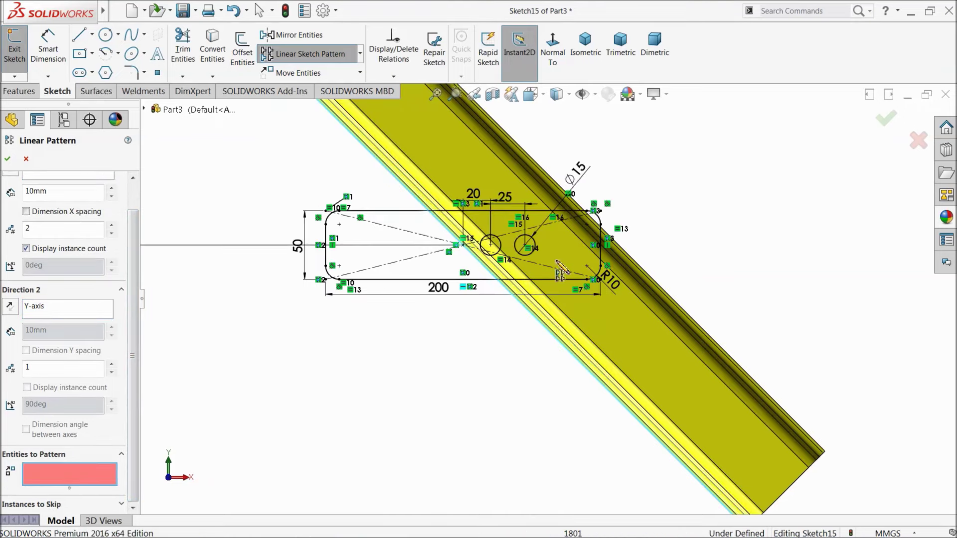
{"action": "left_click", "coordinate": [506, 251]}
{"action": "left_click", "coordinate": [498, 252]}
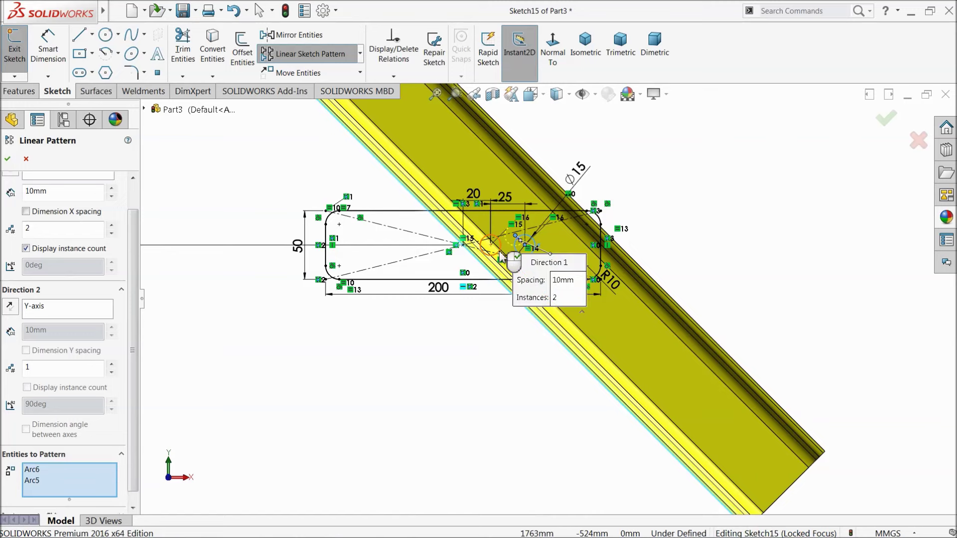
Step: Set the circle pattern to 3 instances with 262 mm spacing
{"action": "scroll", "coordinate": [131, 222], "scroll_direction": "up", "scroll_amount": 1}
{"action": "left_click", "coordinate": [18, 217]}
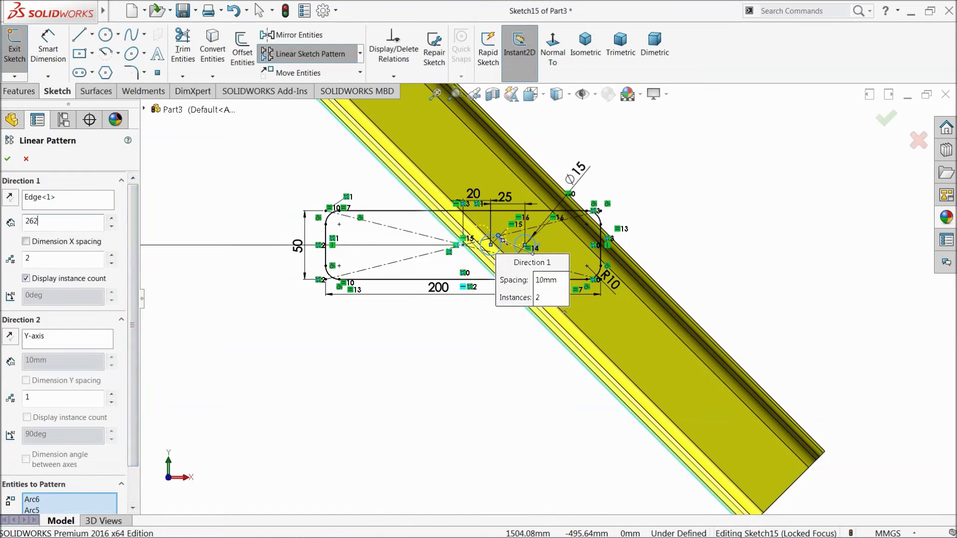
{"action": "key", "text": "Return"}
{"action": "scroll", "coordinate": [224, 209], "scroll_direction": "up", "scroll_amount": 4}
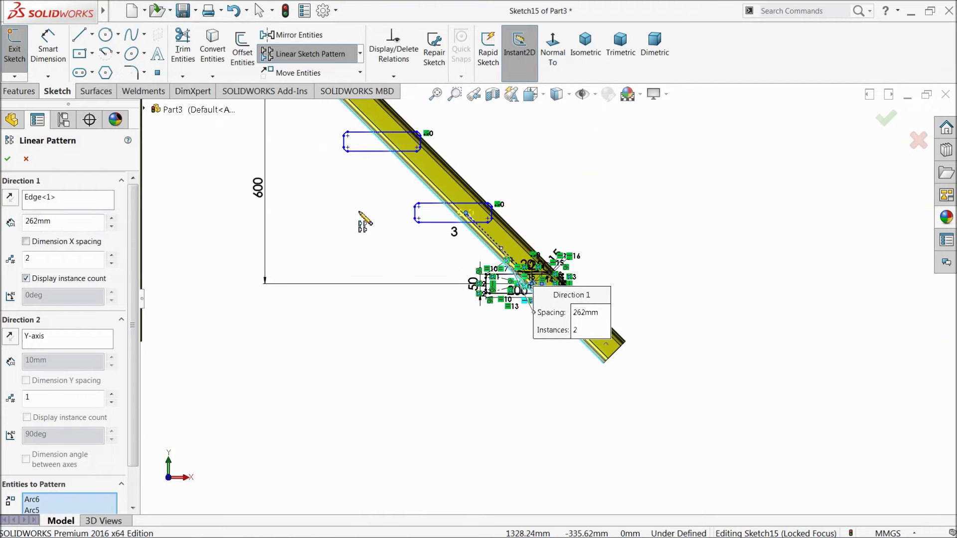
{"action": "scroll", "coordinate": [429, 165], "scroll_direction": "down", "scroll_amount": 2}
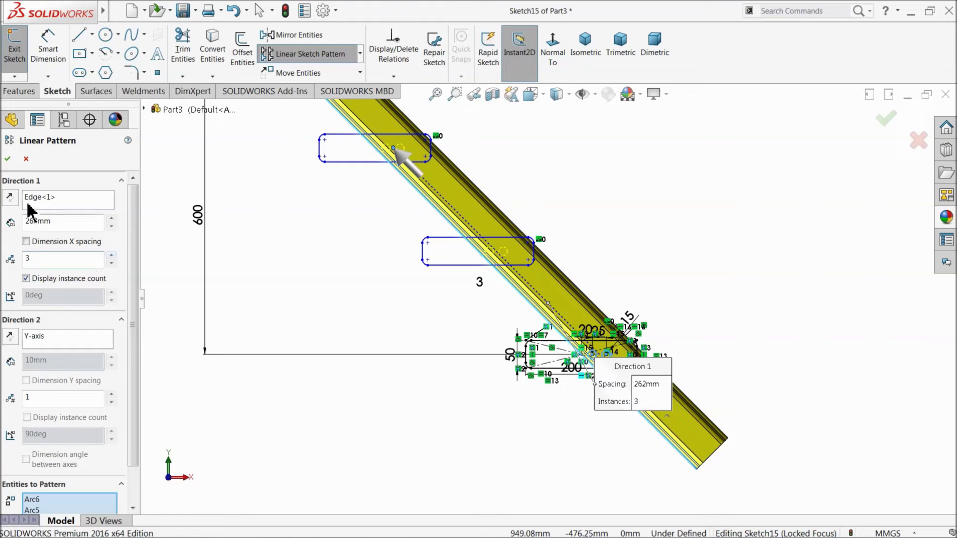
Step: Finish the circle pattern and extrude the rounded plate profiles with holes 20 mm from the sketch plane
{"action": "left_click", "coordinate": [7, 159]}
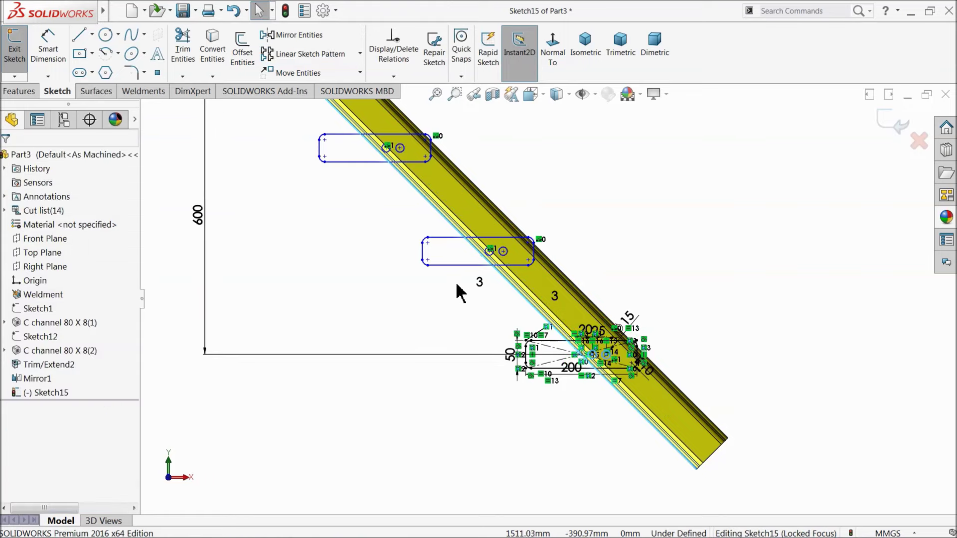
{"action": "middle_click_drag", "start_coordinate": [412, 279], "coordinate": [390, 310]}
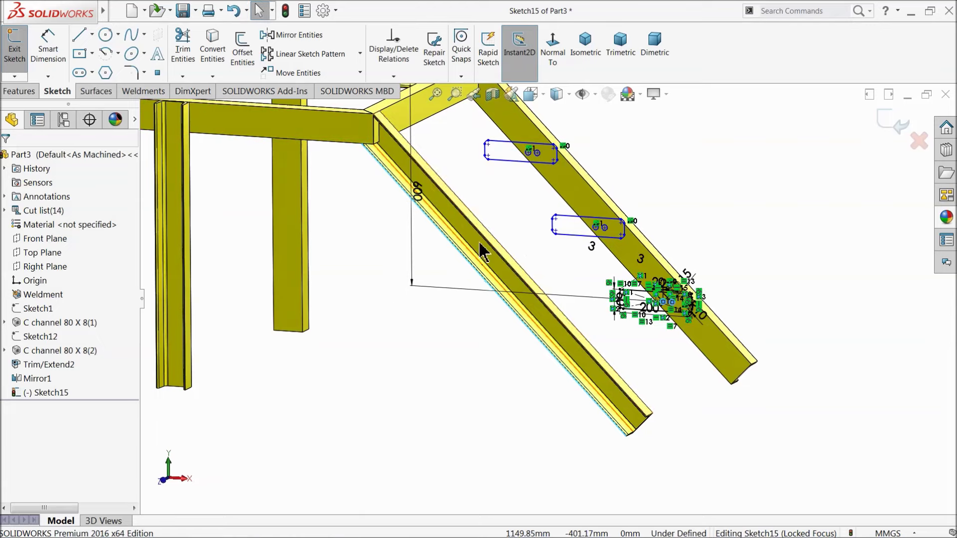
{"action": "left_click", "coordinate": [19, 91]}
{"action": "left_click", "coordinate": [20, 50]}
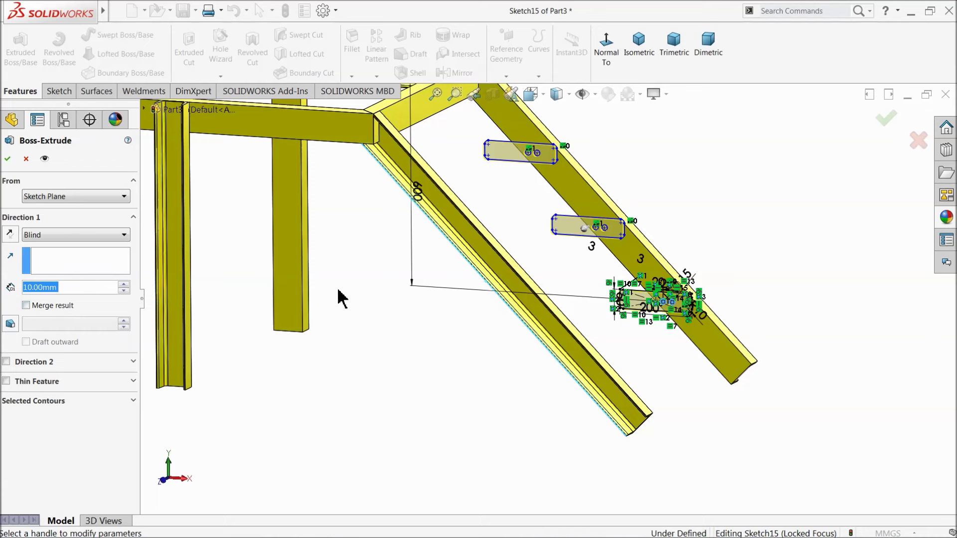
{"action": "type", "text": "20"}
{"action": "key", "text": "Return"}
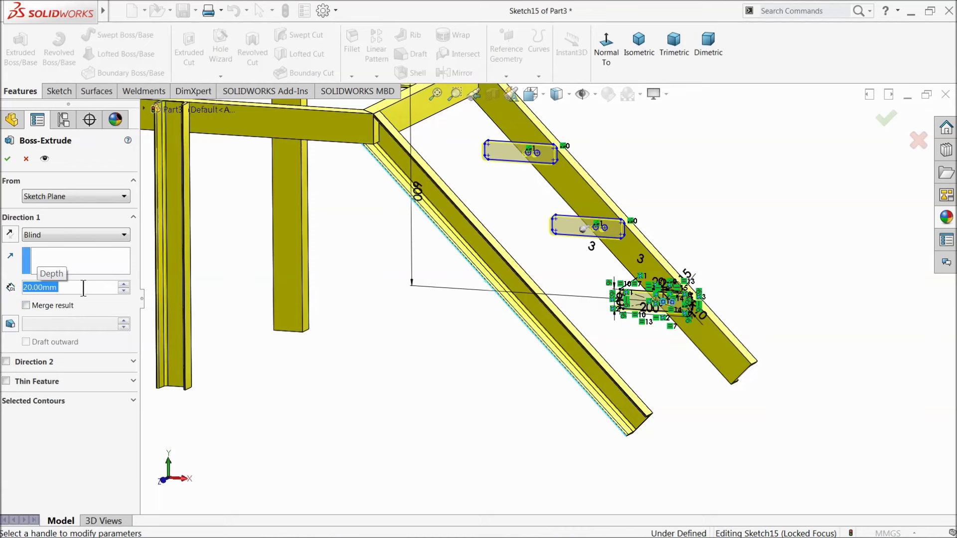
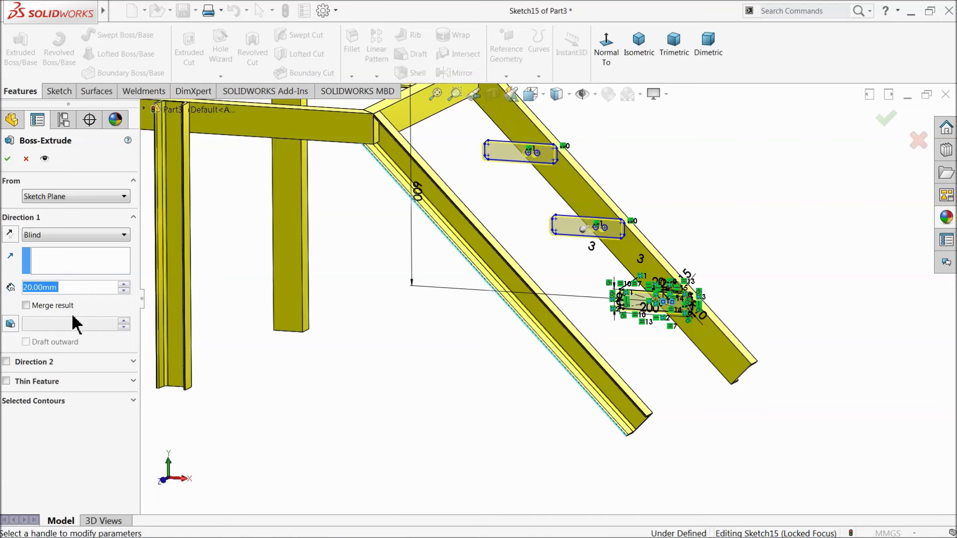
{"action": "left_click", "coordinate": [8, 159]}
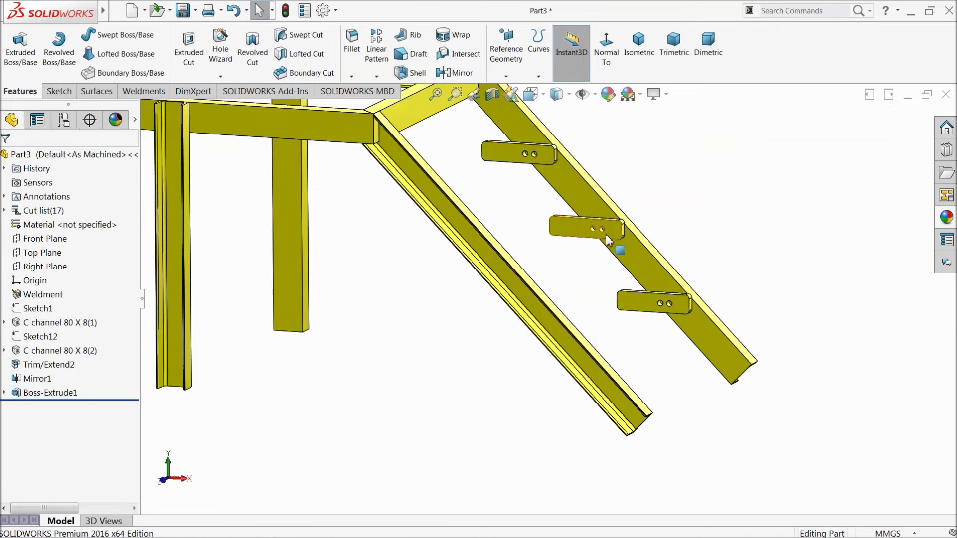
Step: Mirror the three extruded plate bodies about the Front Plane onto the opposite slanted leg
{"action": "scroll", "coordinate": [606, 250], "scroll_direction": "up", "scroll_amount": 2}
{"action": "scroll", "coordinate": [556, 260], "scroll_direction": "up", "scroll_amount": 2}
{"action": "scroll", "coordinate": [482, 244], "scroll_direction": "down", "scroll_amount": 5}
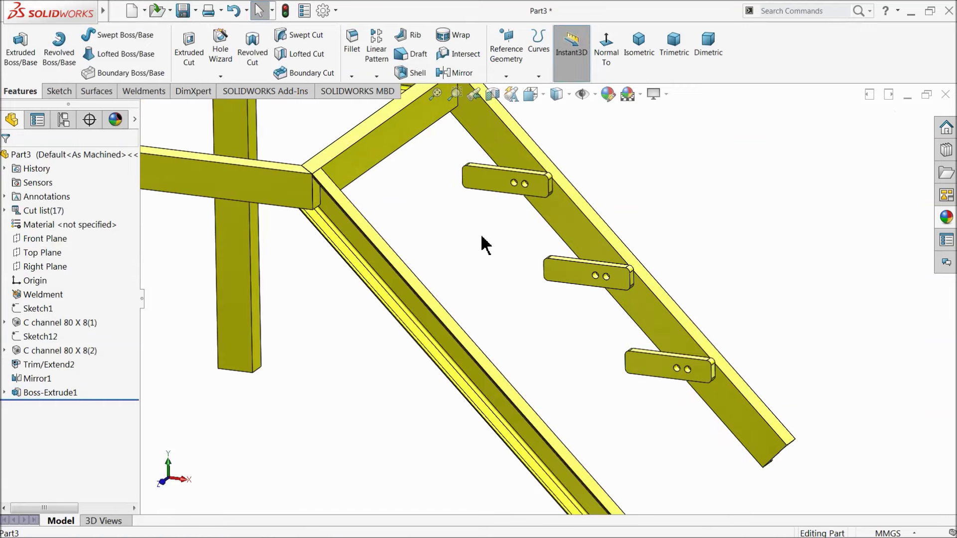
{"action": "left_click", "coordinate": [44, 239]}
{"action": "left_click", "coordinate": [455, 73]}
{"action": "left_click", "coordinate": [501, 187]}
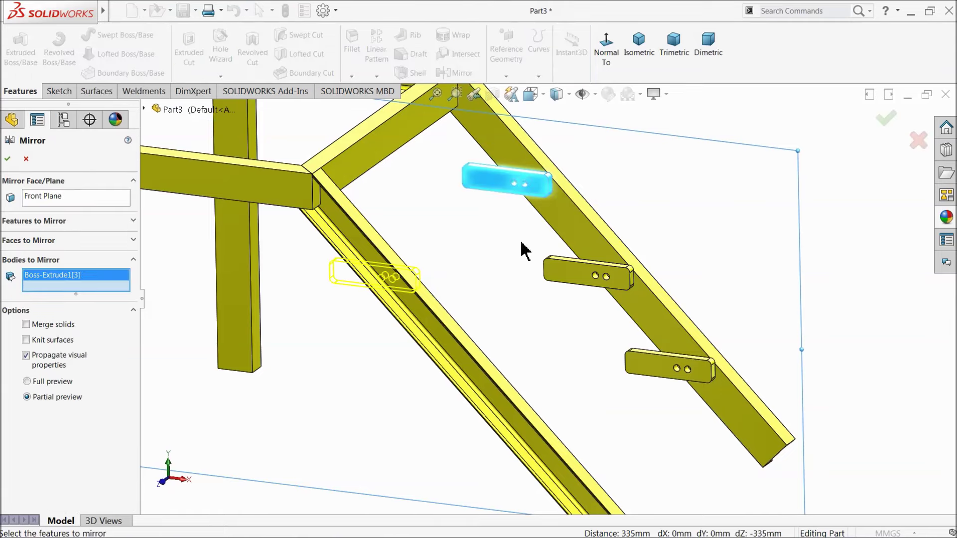
{"action": "left_click", "coordinate": [568, 275]}
{"action": "left_click", "coordinate": [645, 369]}
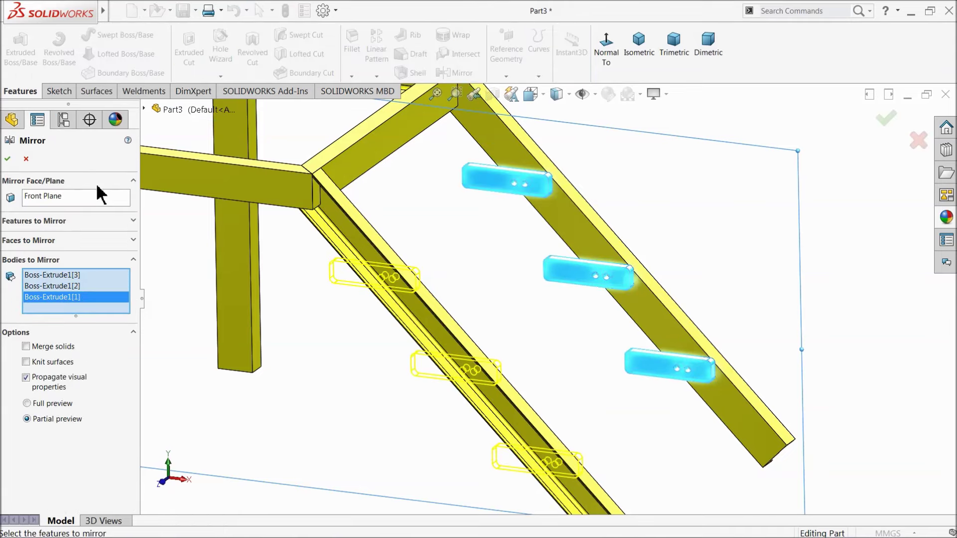
{"action": "left_click", "coordinate": [8, 160]}
Step: Mirror all six plate bodies about the Right Plane onto the slanted legs at the other end of the frame
{"action": "mouse_move", "coordinate": [466, 297]}
{"action": "middle_mouse_down"}
{"action": "mouse_move", "coordinate": [354, 290]}
{"action": "mouse_move", "coordinate": [452, 284]}
{"action": "middle_mouse_up"}
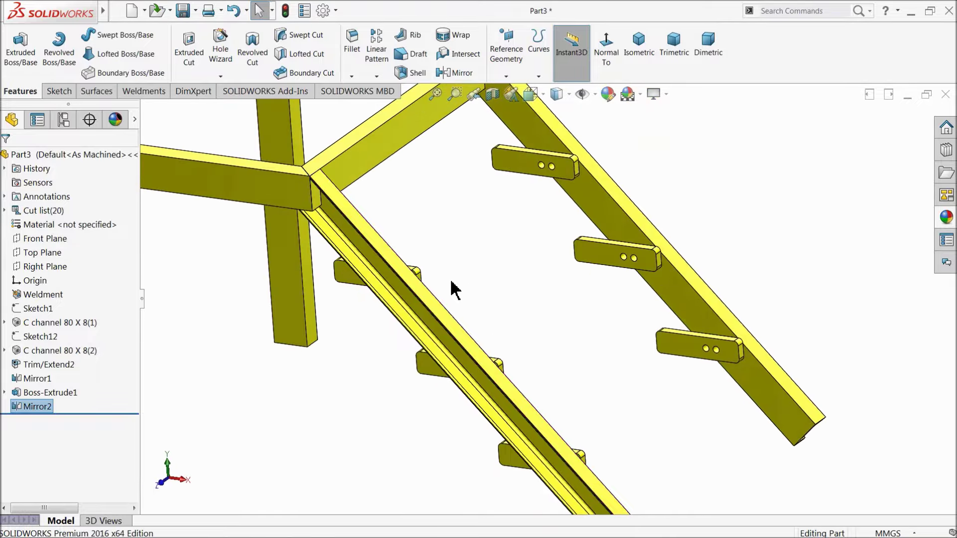
{"action": "scroll", "coordinate": [453, 279], "scroll_direction": "up", "scroll_amount": 5}
{"action": "scroll", "coordinate": [453, 273], "scroll_direction": "up", "scroll_amount": 3}
{"action": "middle_click_drag", "start_coordinate": [362, 242], "coordinate": [369, 243]}
{"action": "scroll", "coordinate": [309, 236], "scroll_direction": "down", "scroll_amount": 2}
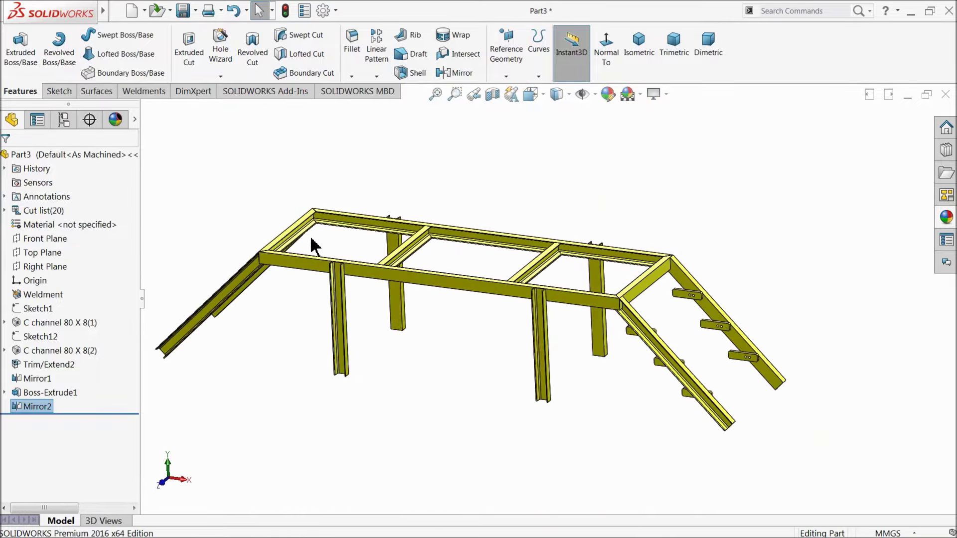
{"action": "left_click", "coordinate": [47, 267]}
{"action": "left_click", "coordinate": [461, 78]}
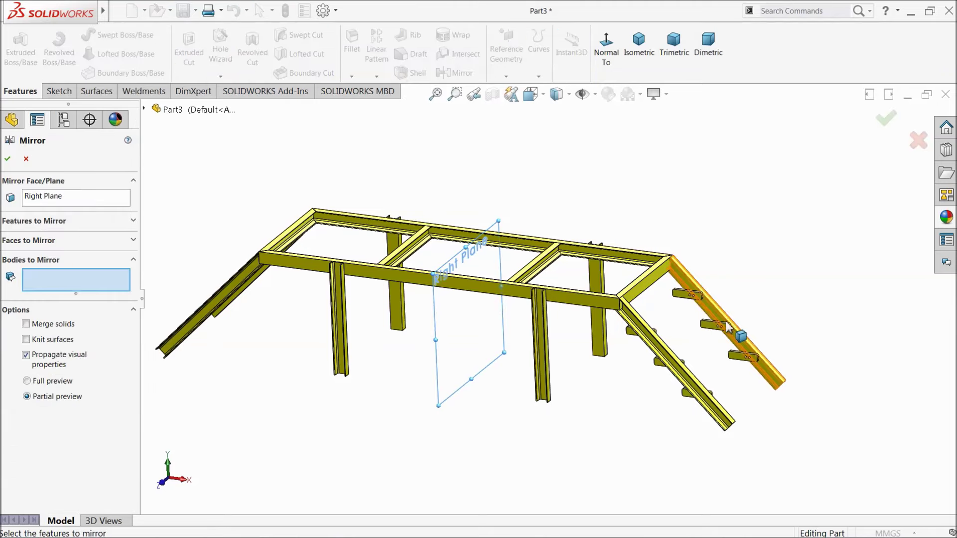
{"action": "scroll", "coordinate": [728, 331], "scroll_direction": "down", "scroll_amount": 3}
{"action": "left_click", "coordinate": [634, 270]}
{"action": "left_click", "coordinate": [669, 329]}
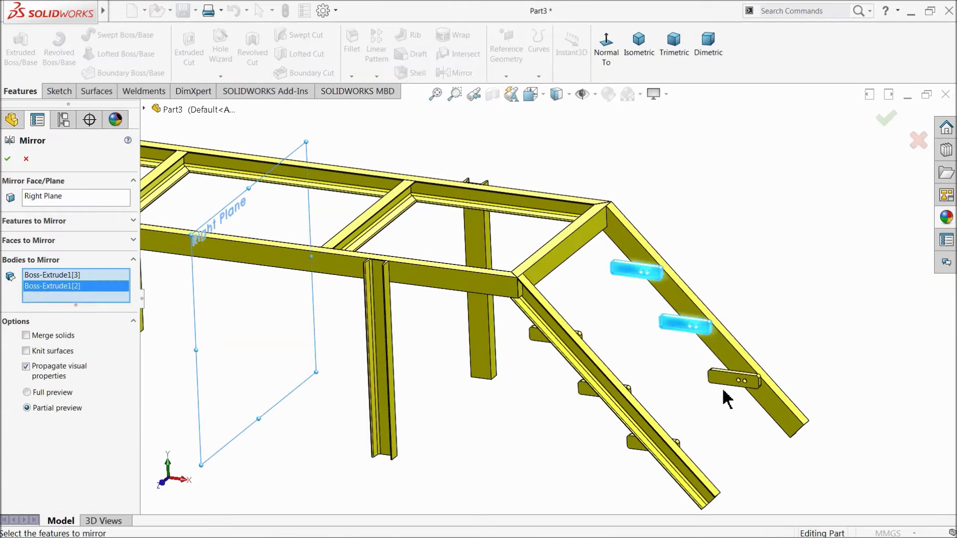
{"action": "left_click", "coordinate": [732, 381]}
{"action": "left_click", "coordinate": [602, 389]}
{"action": "left_click", "coordinate": [554, 339]}
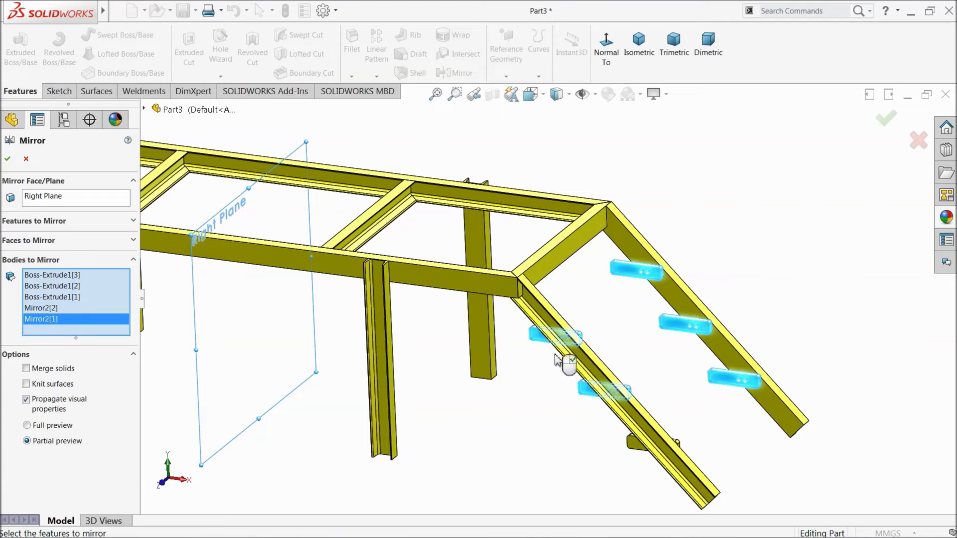
{"action": "left_click", "coordinate": [637, 450]}
{"action": "scroll", "coordinate": [431, 363], "scroll_direction": "up", "scroll_amount": 4}
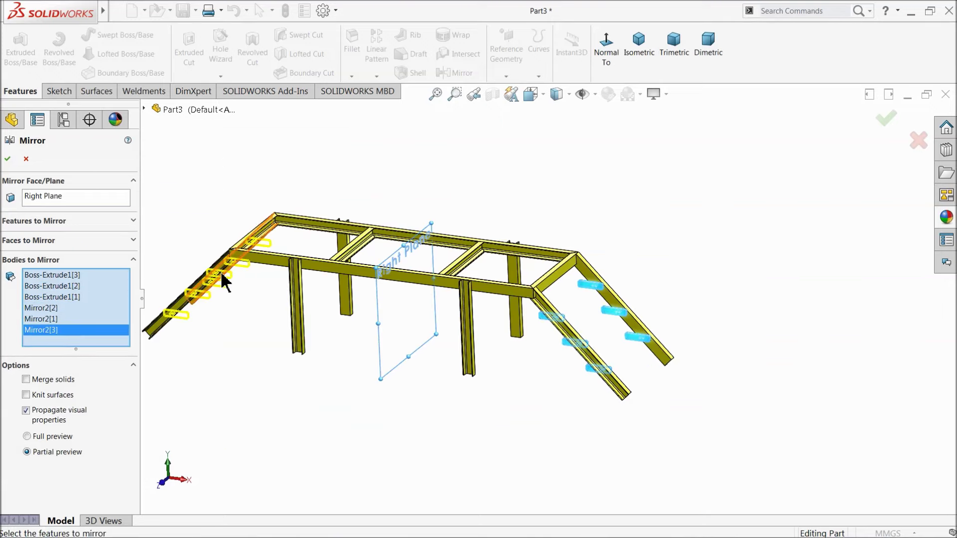
{"action": "scroll", "coordinate": [223, 278], "scroll_direction": "down", "scroll_amount": 4}
{"action": "middle_click_drag", "start_coordinate": [315, 305], "coordinate": [363, 335]}
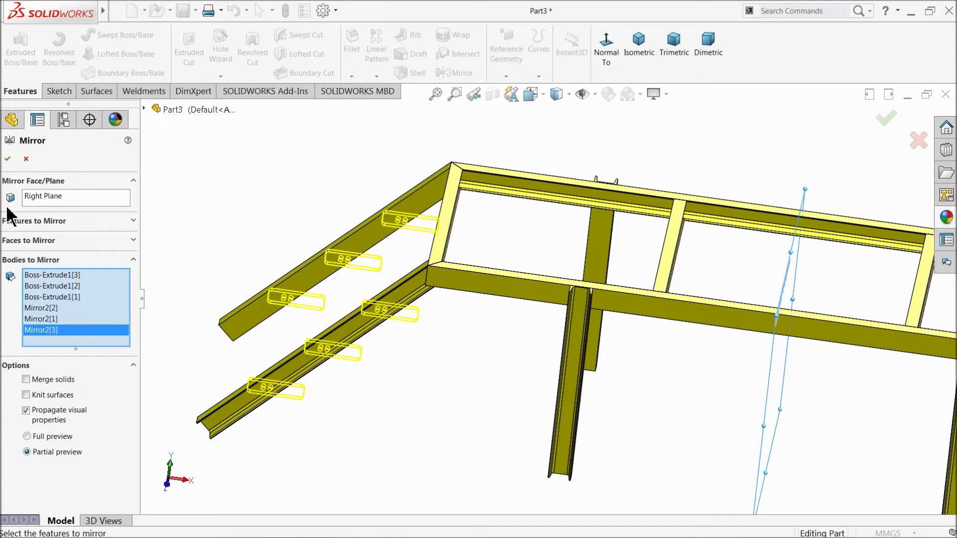
{"action": "left_click", "coordinate": [11, 159]}
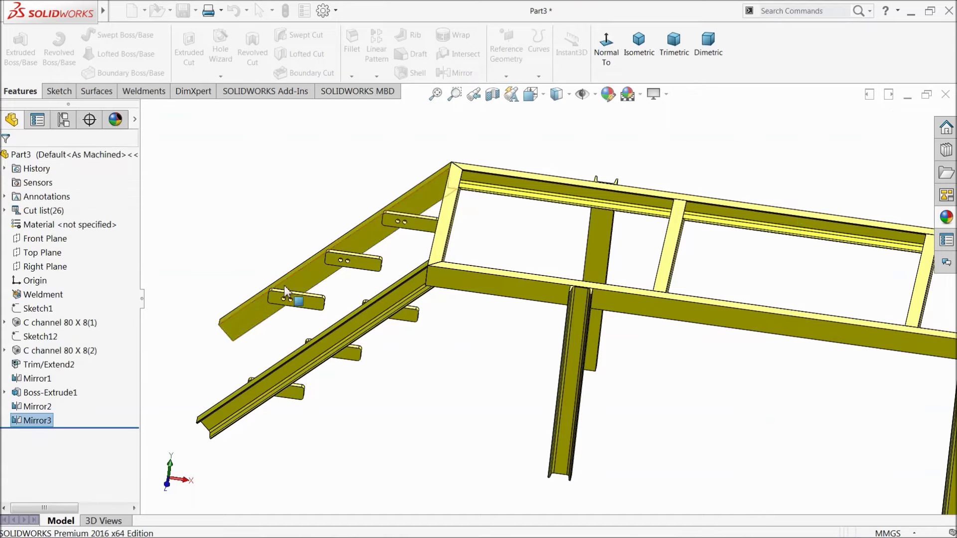
Step: Start a sketch on the face of the uppermost mirrored plate and convert the face's outline into sketch entities
{"action": "scroll", "coordinate": [366, 302], "scroll_direction": "up", "scroll_amount": 2}
{"action": "middle_click_drag", "start_coordinate": [377, 310], "coordinate": [511, 348]}
{"action": "scroll", "coordinate": [461, 240], "scroll_direction": "down", "scroll_amount": 8}
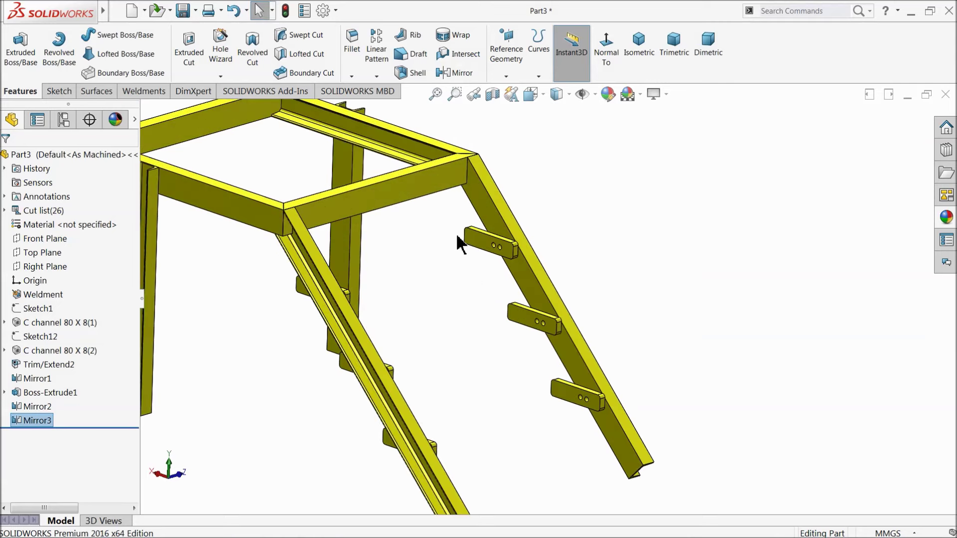
{"action": "left_click", "coordinate": [522, 223]}
{"action": "scroll", "coordinate": [523, 217], "scroll_direction": "down", "scroll_amount": 3}
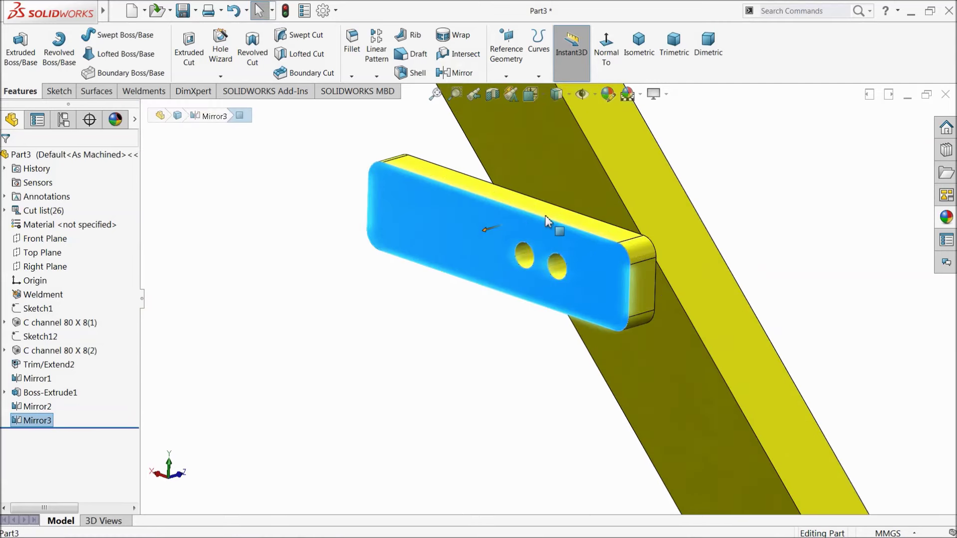
{"action": "left_click", "coordinate": [57, 93]}
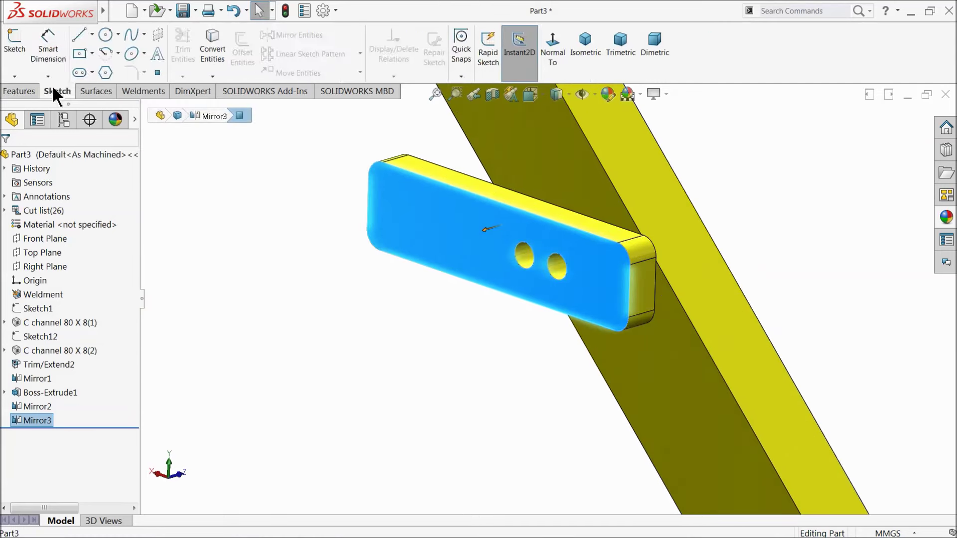
{"action": "left_click", "coordinate": [15, 55]}
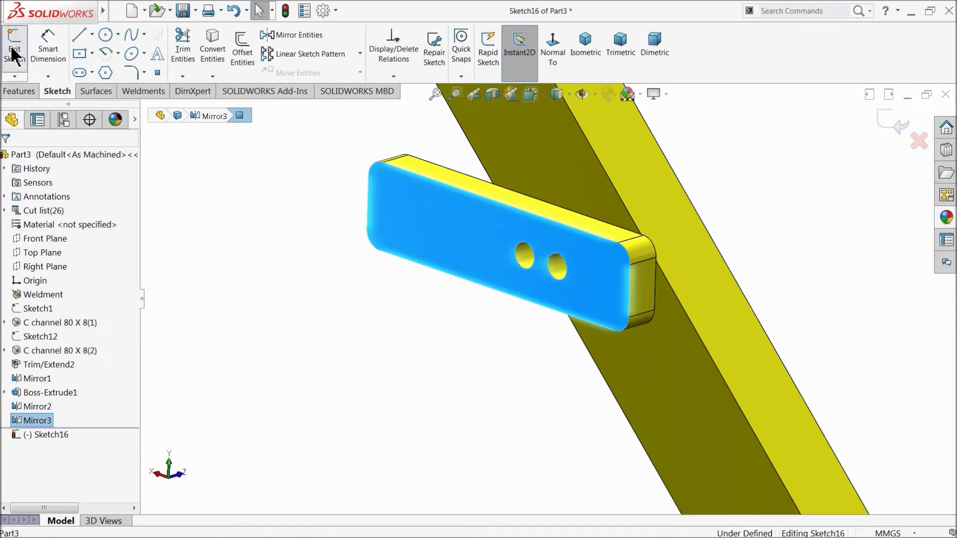
{"action": "left_click", "coordinate": [212, 56]}
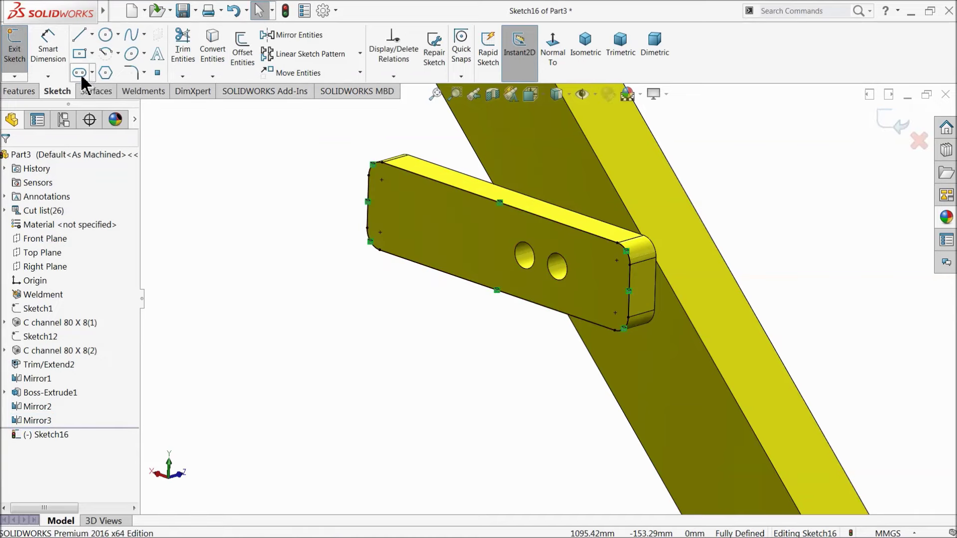
Step: Sketch a horizontal line across the upper part of the uppermost plate's face, from one end edge to the other
{"action": "left_click", "coordinate": [79, 35]}
{"action": "scroll", "coordinate": [424, 209], "scroll_direction": "down", "scroll_amount": 2}
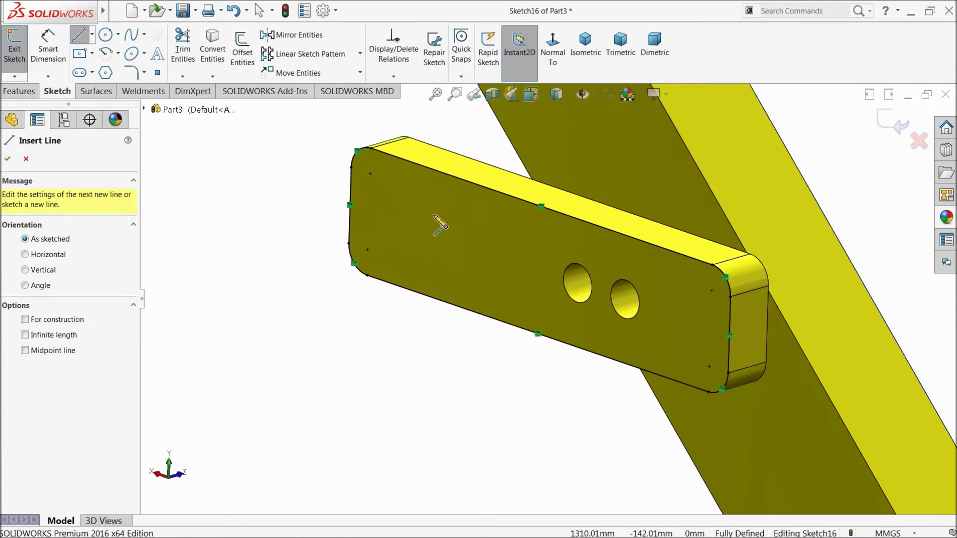
{"action": "left_click", "coordinate": [352, 175]}
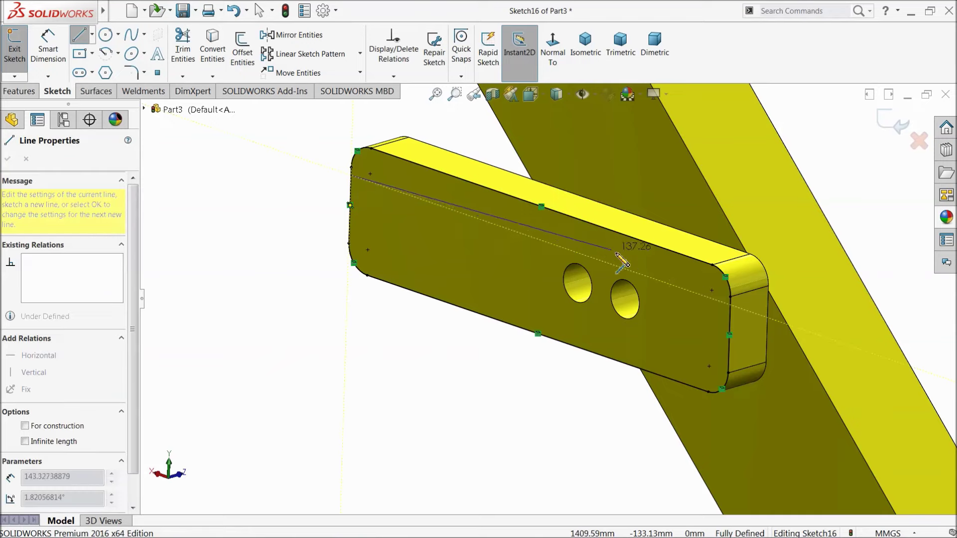
{"action": "left_click", "coordinate": [730, 305]}
{"action": "key", "text": "Escape"}
{"action": "key", "text": "Escape"}
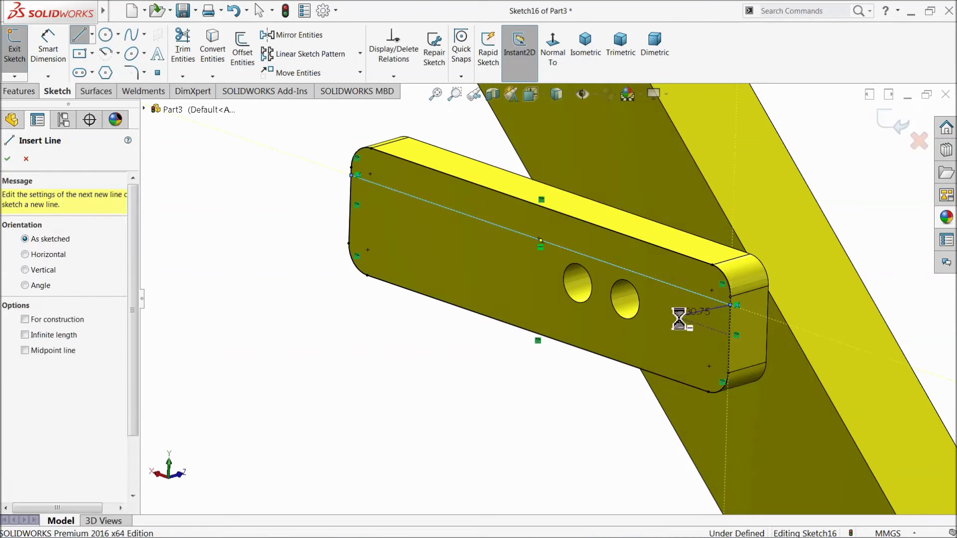
Step: Convert the face outline of the middle plate into entities of the same sketch
{"action": "scroll", "coordinate": [657, 331], "scroll_direction": "up", "scroll_amount": 3}
{"action": "scroll", "coordinate": [629, 371], "scroll_direction": "up", "scroll_amount": 3}
{"action": "scroll", "coordinate": [608, 376], "scroll_direction": "down", "scroll_amount": 5}
{"action": "left_click", "coordinate": [462, 298]}
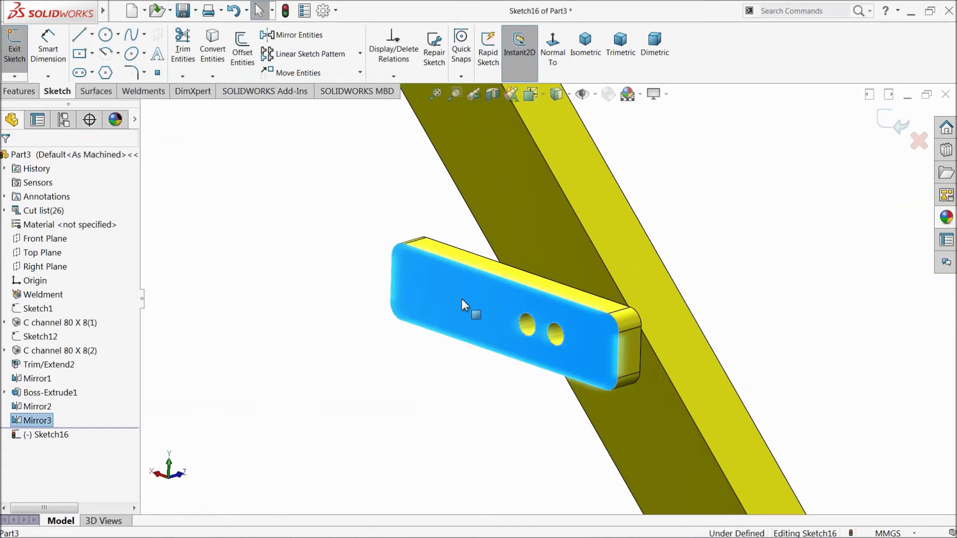
{"action": "left_click", "coordinate": [216, 43]}
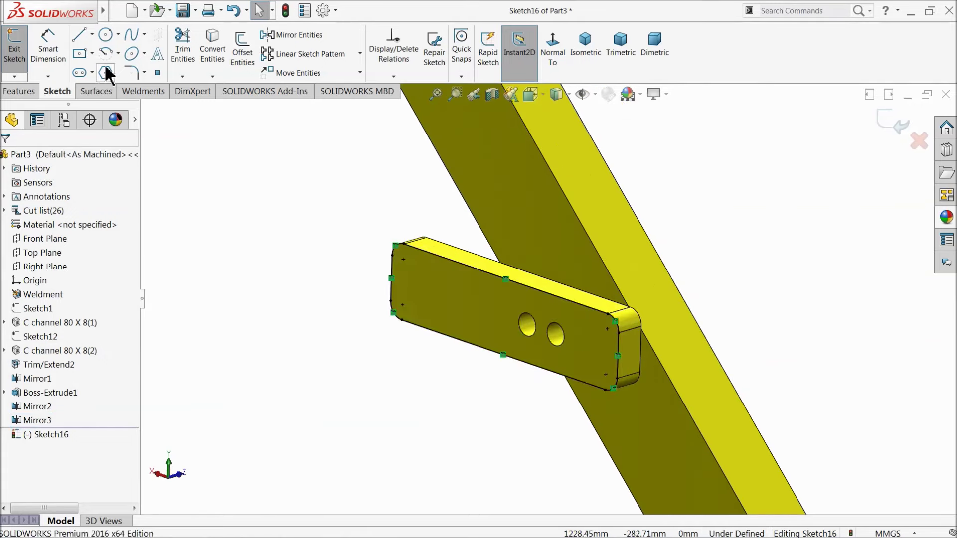
Step: Sketch a horizontal line across the upper part of the middle plate's face between its two end edges
{"action": "left_click", "coordinate": [80, 36]}
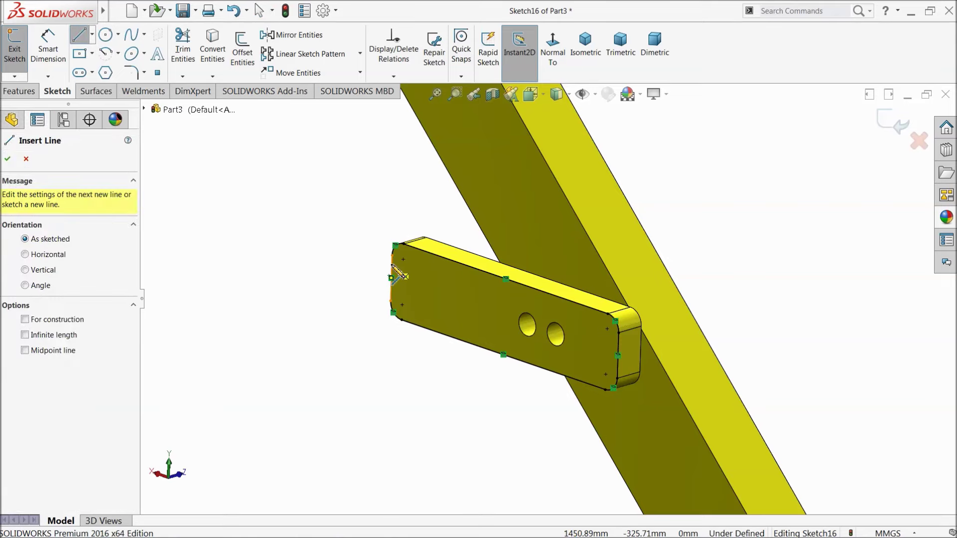
{"action": "left_click", "coordinate": [390, 278]}
{"action": "left_click", "coordinate": [627, 352]}
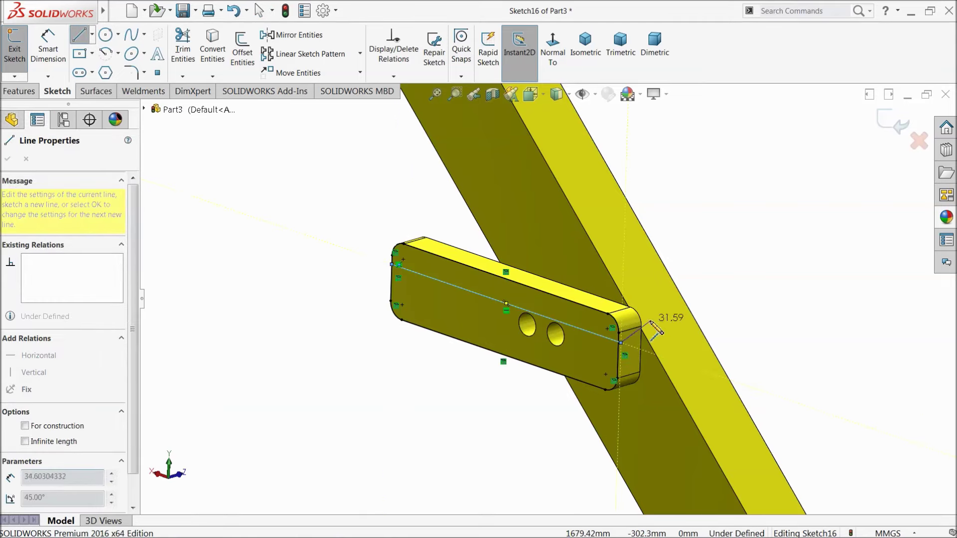
{"action": "key", "text": "Escape"}
Step: Make the overshooting endpoint of the middle plate's line coincident with the plate's vertical end edge
{"action": "scroll", "coordinate": [596, 340], "scroll_direction": "down", "scroll_amount": 5}
{"action": "scroll", "coordinate": [594, 340], "scroll_direction": "down", "scroll_amount": 2}
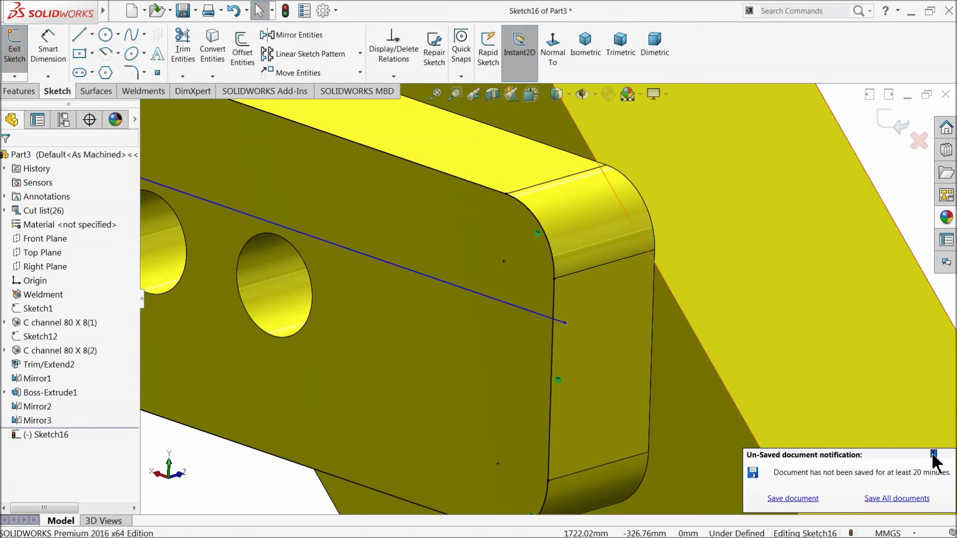
{"action": "left_click", "coordinate": [933, 454]}
{"action": "left_click", "coordinate": [552, 336]}
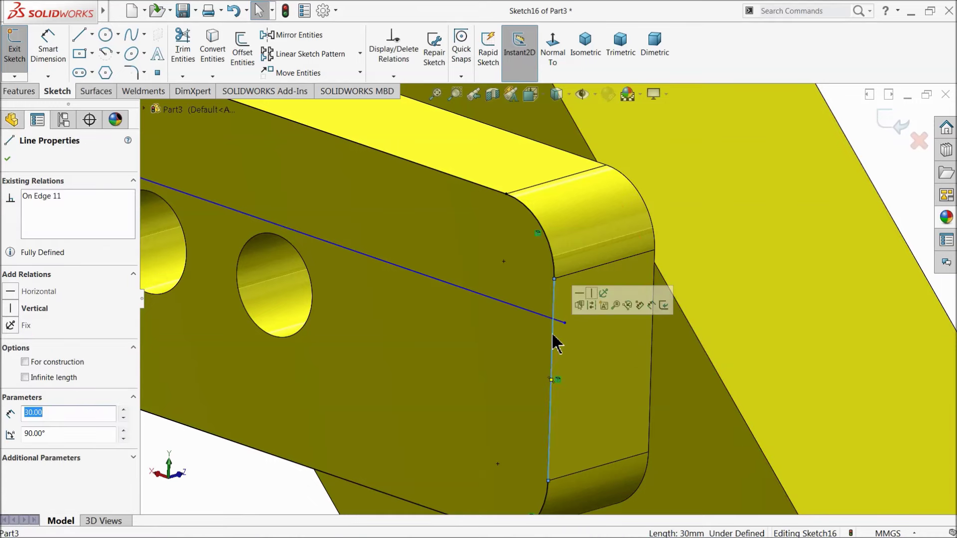
{"action": "left_click", "coordinate": [565, 323], "text": "ctrl"}
{"action": "left_click", "coordinate": [605, 283]}
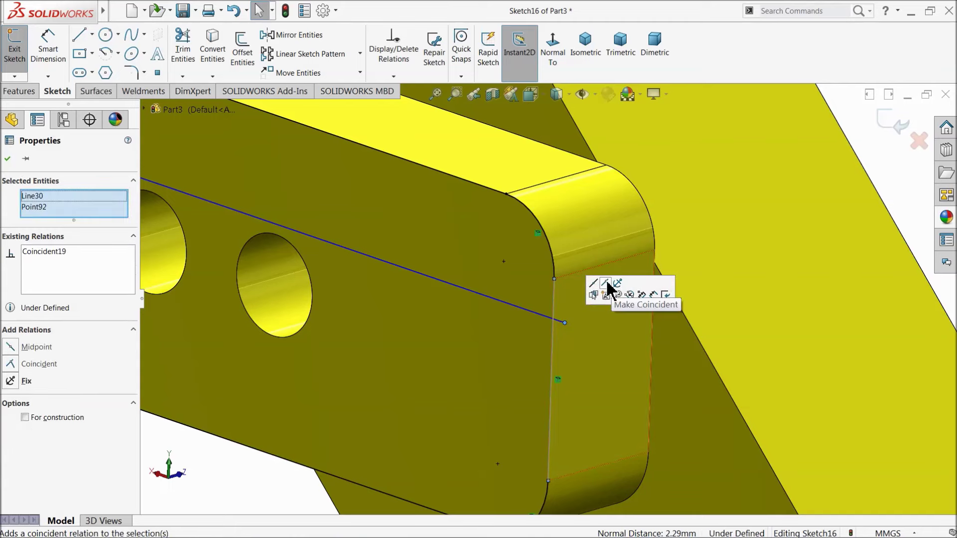
{"action": "left_click", "coordinate": [7, 159]}
Step: Convert the face outline of the lowest plate into entities of the same sketch
{"action": "scroll", "coordinate": [491, 283], "scroll_direction": "up", "scroll_amount": 5}
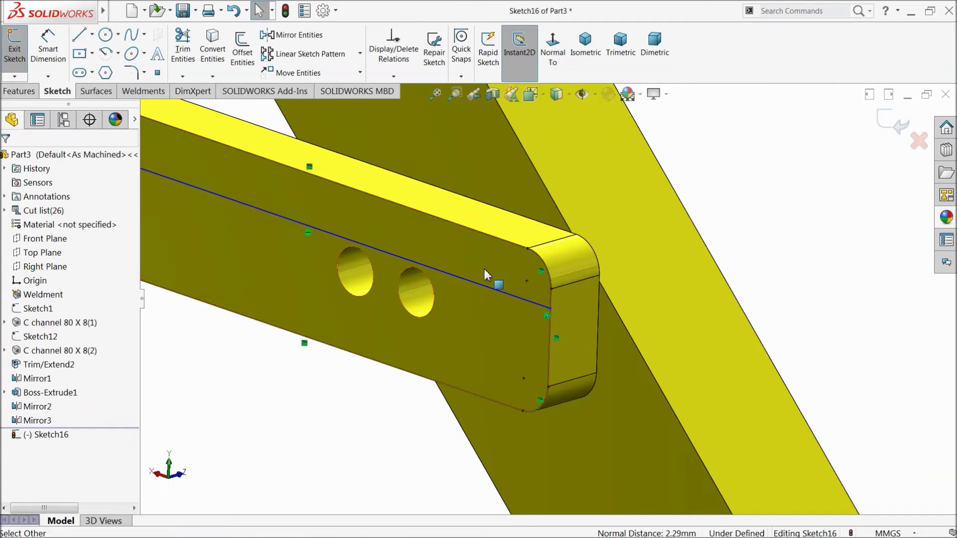
{"action": "scroll", "coordinate": [486, 274], "scroll_direction": "up", "scroll_amount": 6}
{"action": "scroll", "coordinate": [544, 349], "scroll_direction": "down", "scroll_amount": 6}
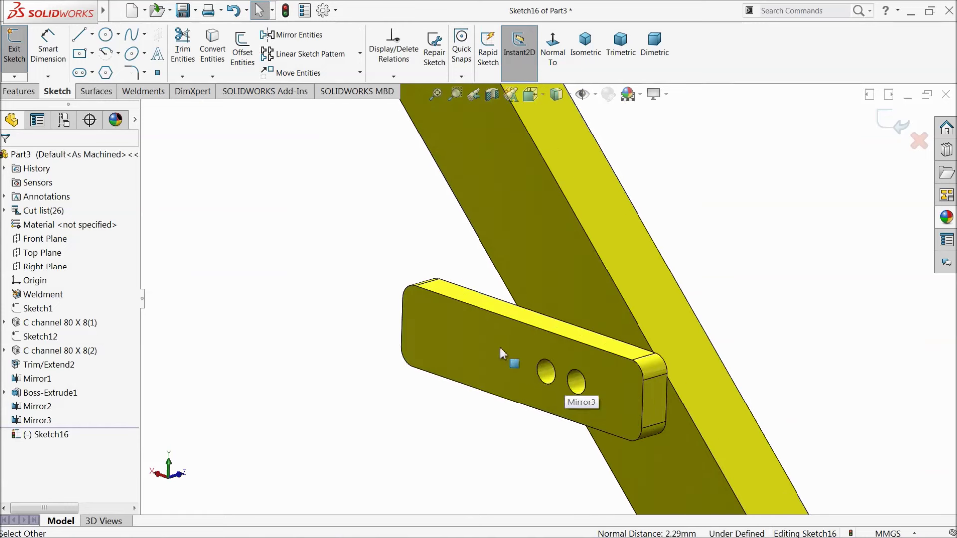
{"action": "left_click", "coordinate": [500, 348]}
{"action": "left_click", "coordinate": [219, 63]}
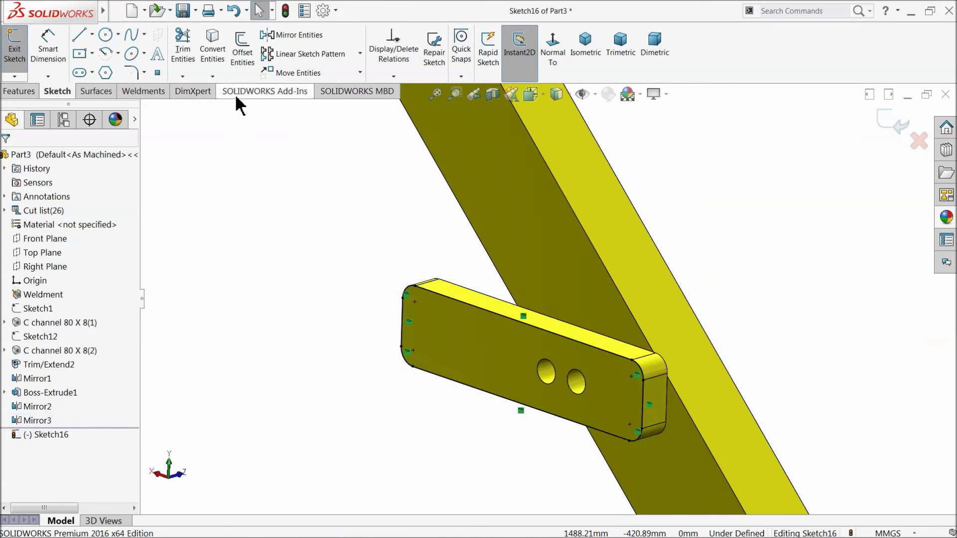
Step: Sketch a horizontal line across the upper part of the lowest plate's face between its two vertical end edges
{"action": "left_click", "coordinate": [77, 37]}
{"action": "scroll", "coordinate": [523, 354], "scroll_direction": "down", "scroll_amount": 5}
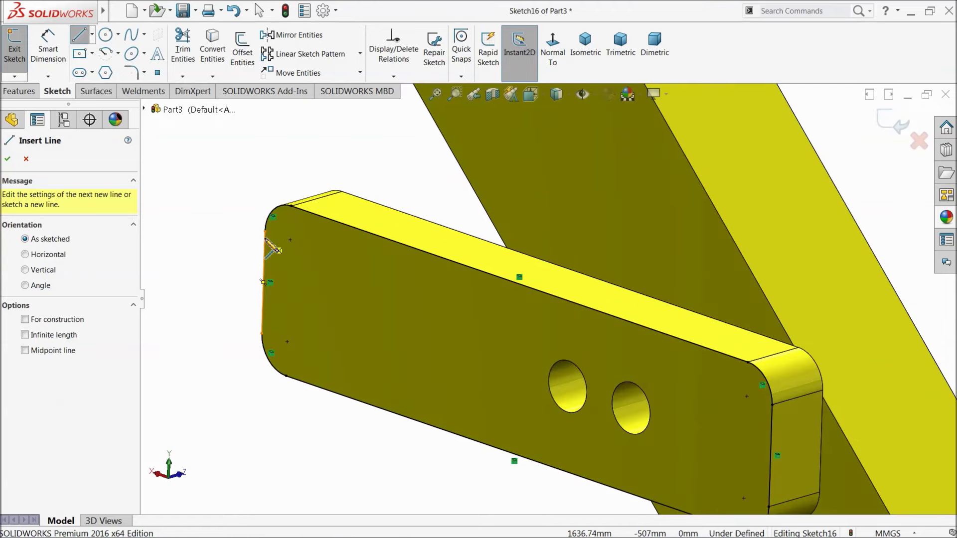
{"action": "left_click", "coordinate": [265, 239]}
{"action": "left_click", "coordinate": [774, 412]}
{"action": "right_click", "coordinate": [705, 420]}
{"action": "left_click", "coordinate": [690, 378]}
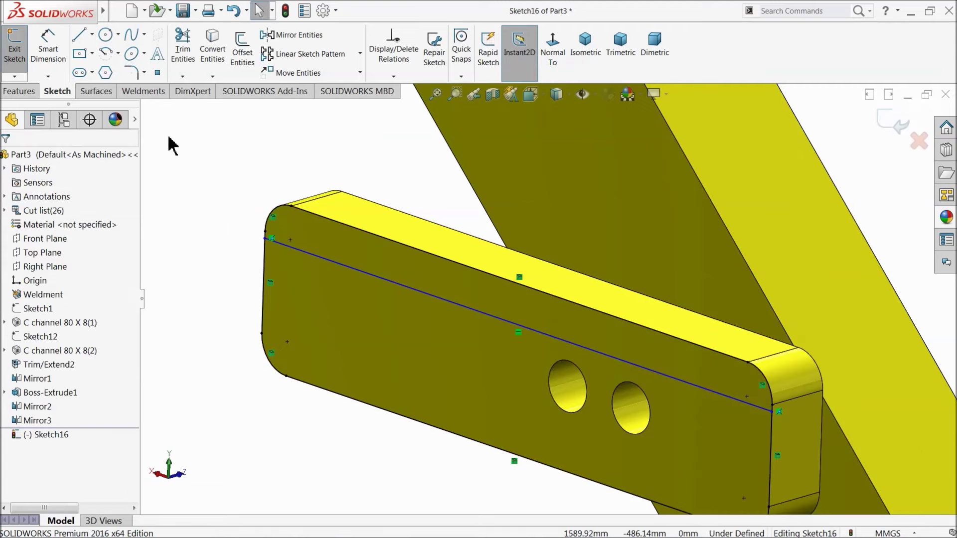
Step: Trim away the converted outline segments below the horizontal line on the lowest plate's face
{"action": "left_click", "coordinate": [48, 50]}
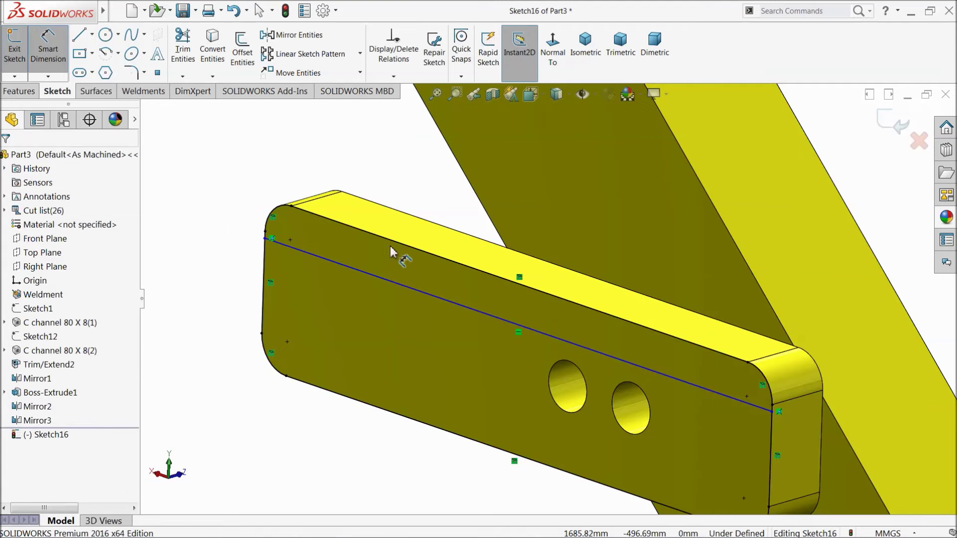
{"action": "left_click", "coordinate": [189, 63]}
{"action": "left_click_drag", "start_coordinate": [246, 276], "coordinate": [409, 434]}
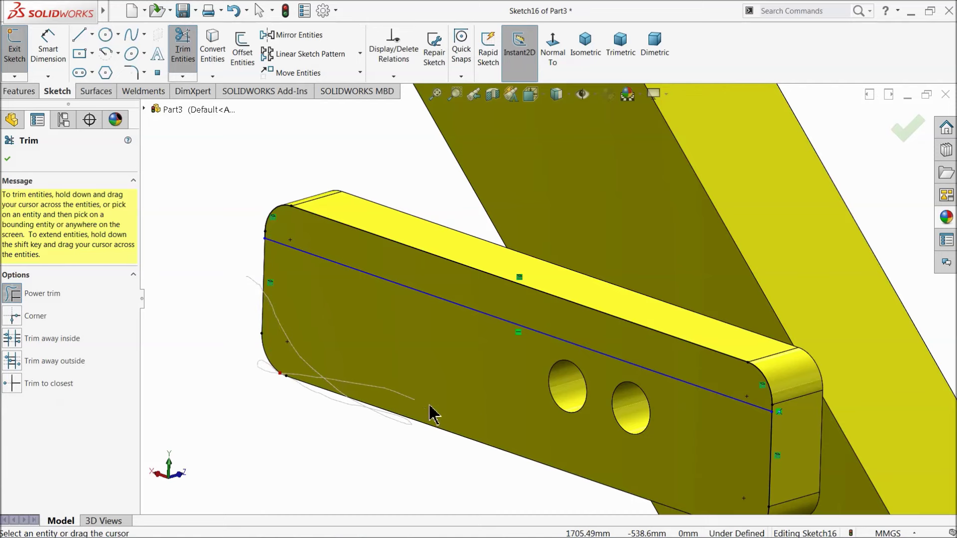
{"action": "left_click_drag", "start_coordinate": [605, 461], "coordinate": [613, 486]}
{"action": "scroll", "coordinate": [623, 479], "scroll_direction": "up", "scroll_amount": 3}
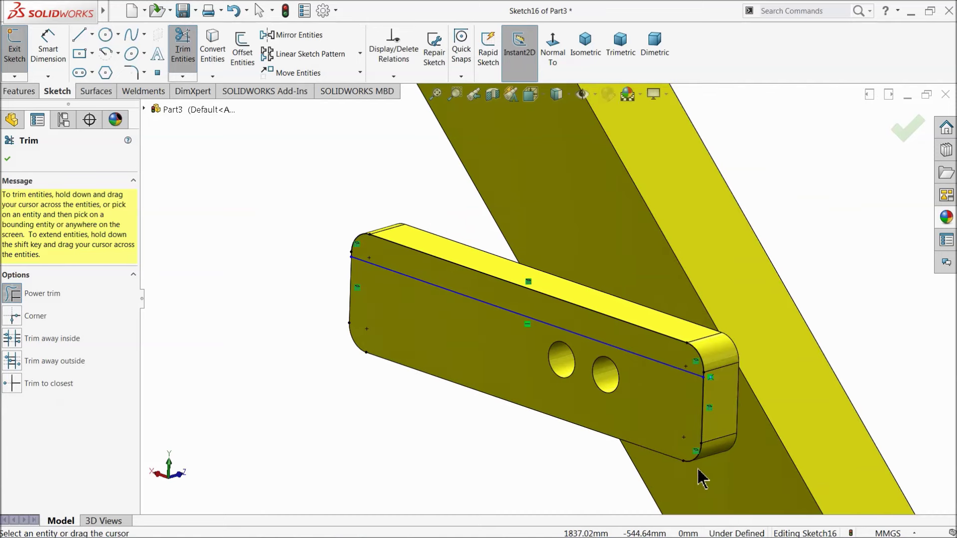
{"action": "scroll", "coordinate": [662, 359], "scroll_direction": "down", "scroll_amount": 3}
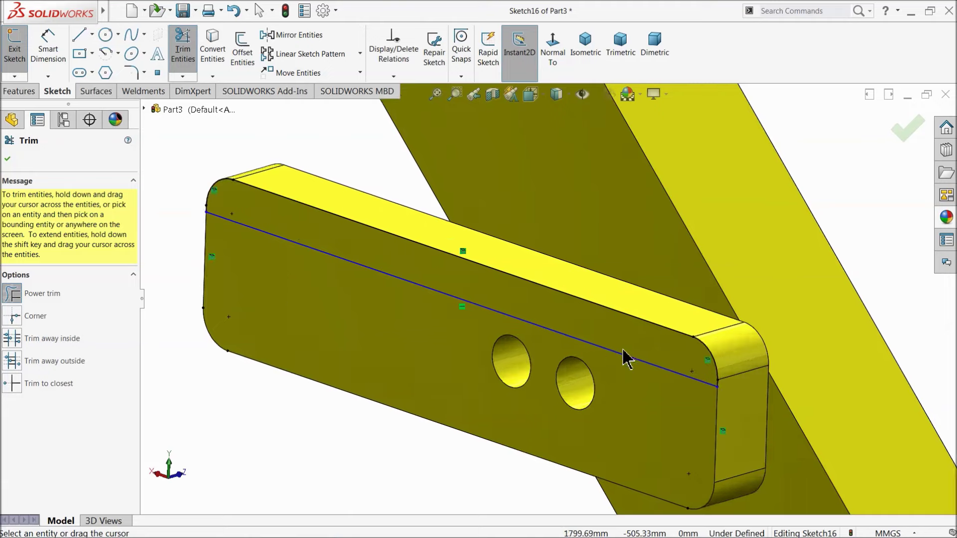
Step: Dimension the lowest plate's horizontal line 15 mm below the plate's upper edge
{"action": "left_click", "coordinate": [48, 48]}
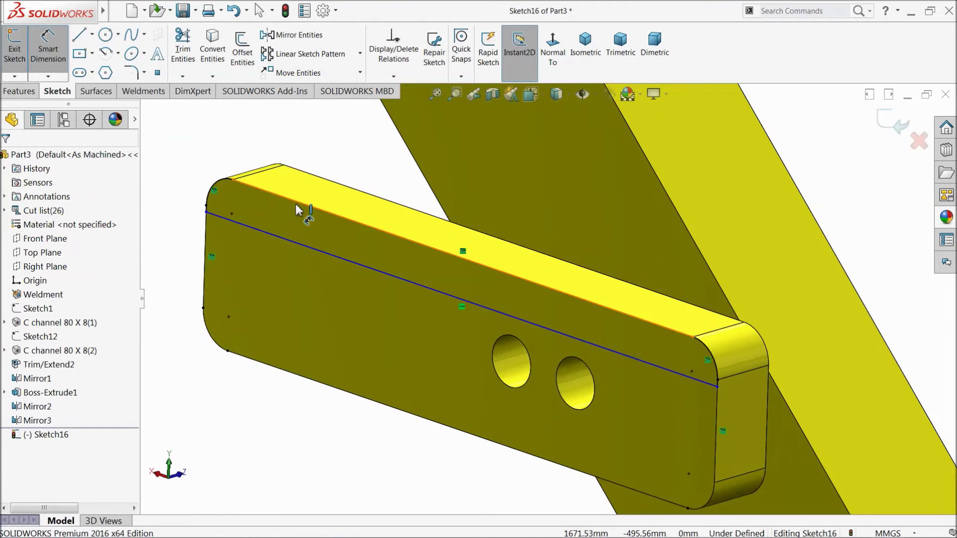
{"action": "left_click", "coordinate": [296, 202]}
{"action": "left_click", "coordinate": [286, 239]}
{"action": "left_click", "coordinate": [175, 184]}
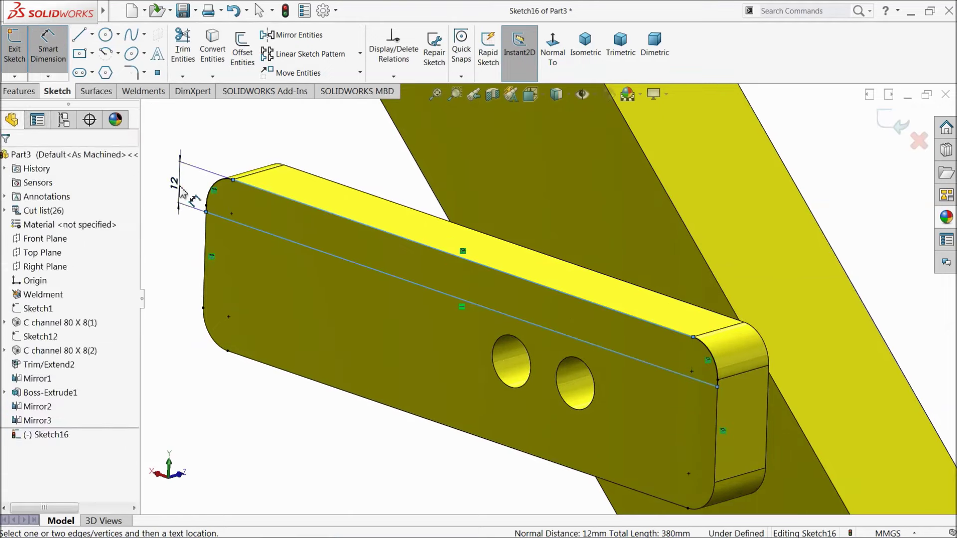
{"action": "type", "text": "15"}
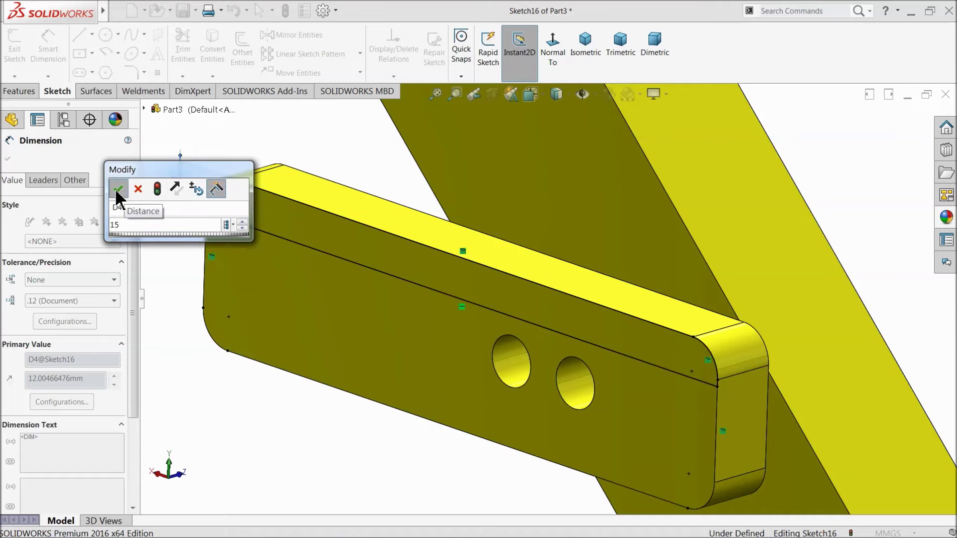
{"action": "left_click", "coordinate": [116, 191]}
Step: Dimension the middle plate's horizontal line 15 mm below the plate's upper edge
{"action": "scroll", "coordinate": [384, 281], "scroll_direction": "up", "scroll_amount": 3}
{"action": "scroll", "coordinate": [393, 279], "scroll_direction": "up", "scroll_amount": 2}
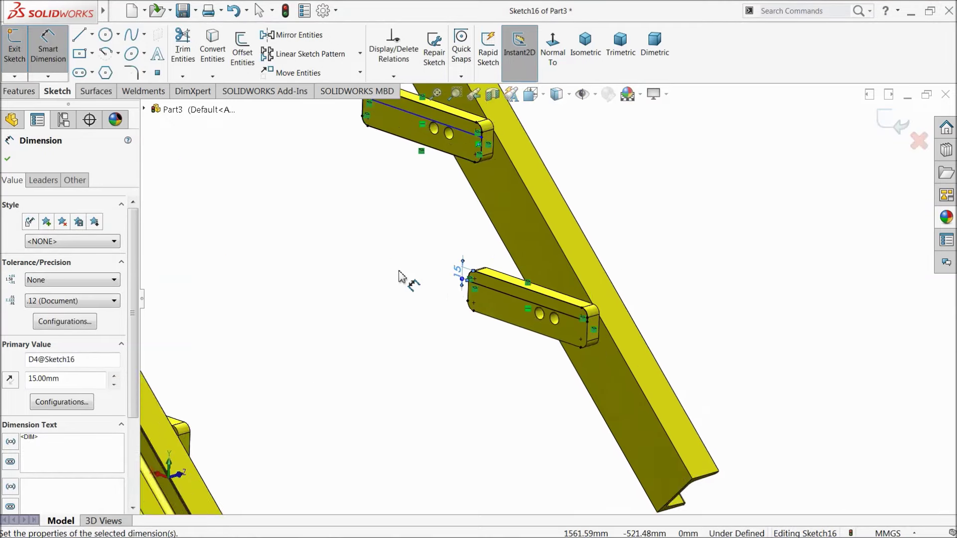
{"action": "scroll", "coordinate": [430, 159], "scroll_direction": "down", "scroll_amount": 5}
{"action": "left_click", "coordinate": [429, 155]}
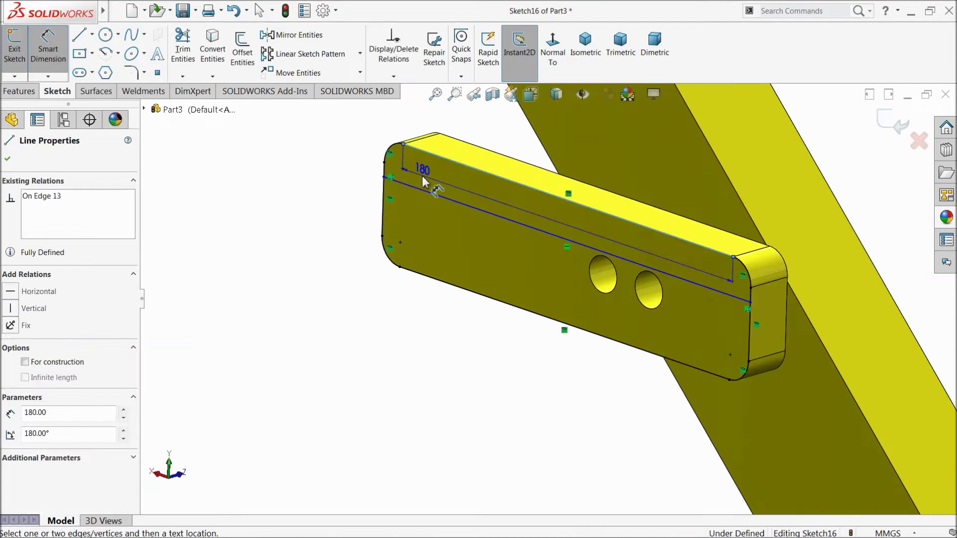
{"action": "left_click", "coordinate": [393, 178]}
{"action": "left_click", "coordinate": [344, 159]}
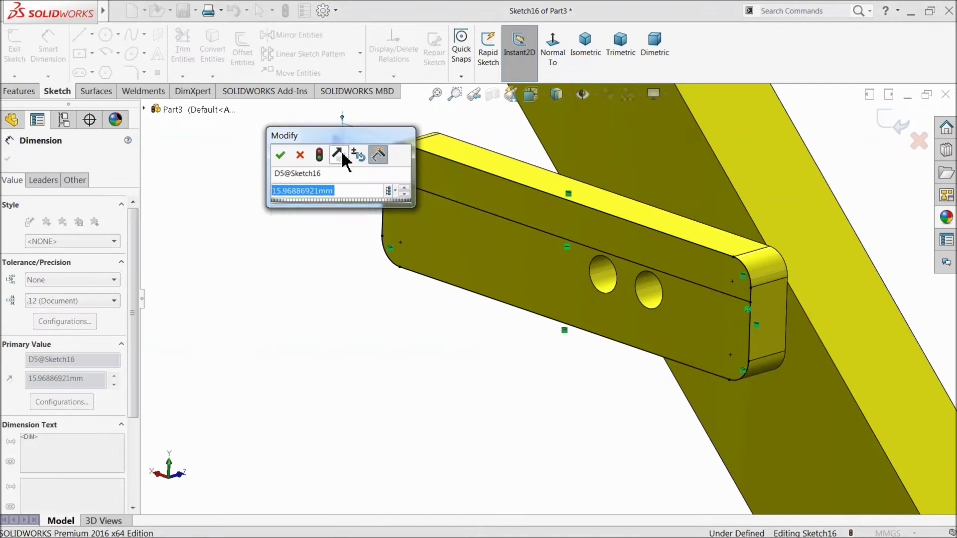
{"action": "type", "text": "15"}
{"action": "key", "text": "Return"}
Step: Dimension the highest plate's horizontal line 15 mm below the plate's upper edge
{"action": "scroll", "coordinate": [546, 299], "scroll_direction": "up", "scroll_amount": 3}
{"action": "scroll", "coordinate": [411, 186], "scroll_direction": "up", "scroll_amount": 2}
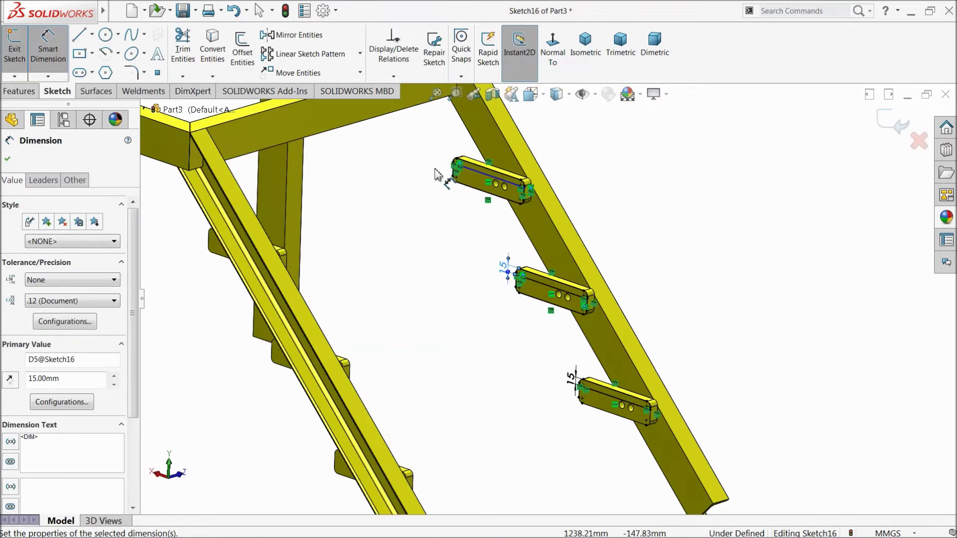
{"action": "scroll", "coordinate": [524, 206], "scroll_direction": "down", "scroll_amount": 5}
{"action": "left_click", "coordinate": [514, 195]}
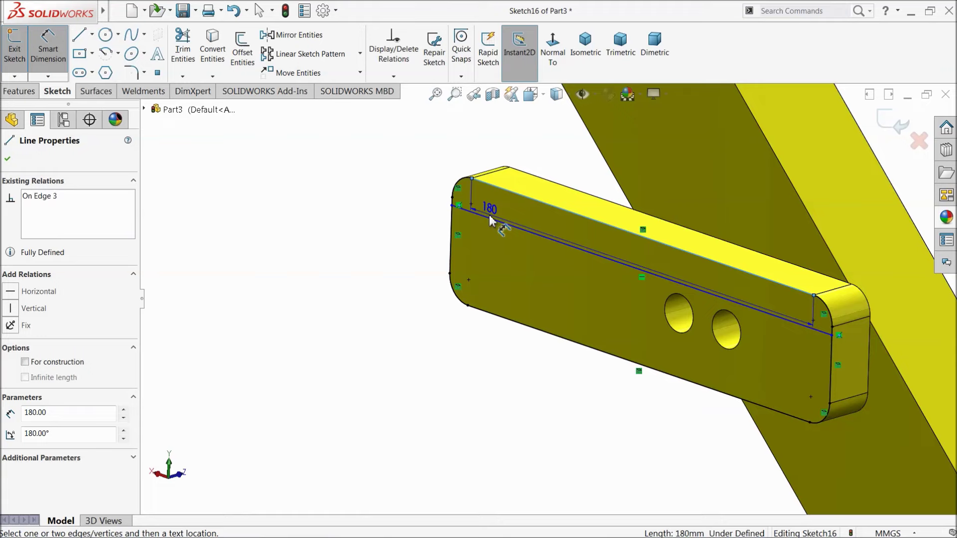
{"action": "left_click", "coordinate": [489, 217]}
{"action": "left_click", "coordinate": [390, 183]}
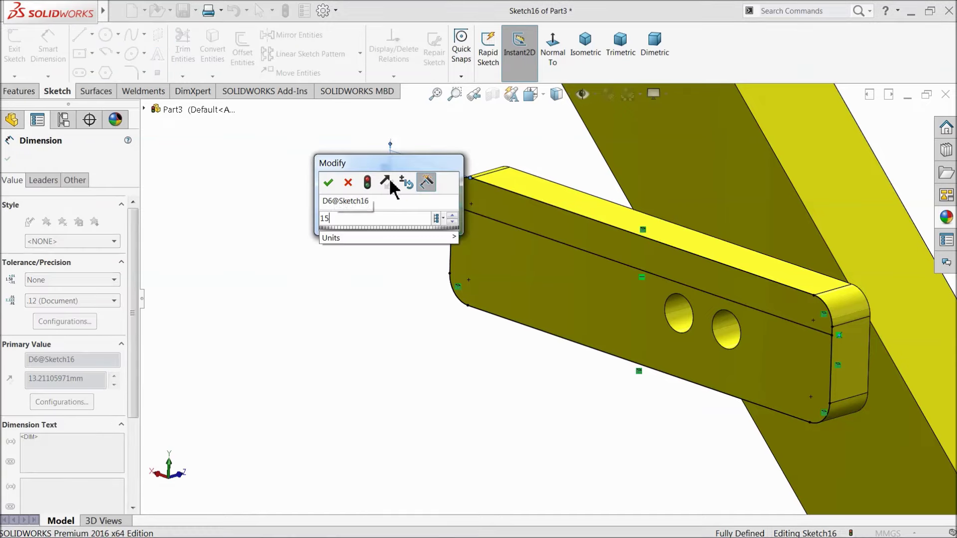
{"action": "type", "text": "15"}
{"action": "key", "text": "Return"}
{"action": "left_click", "coordinate": [7, 159]}
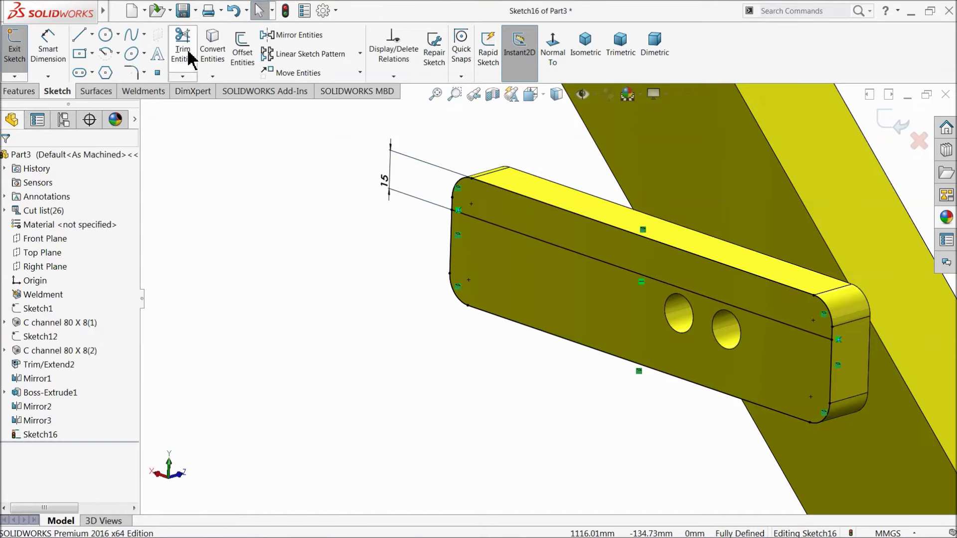
Step: Trim away the outline segments below the horizontal line on the highest plate's face
{"action": "left_click", "coordinate": [182, 50]}
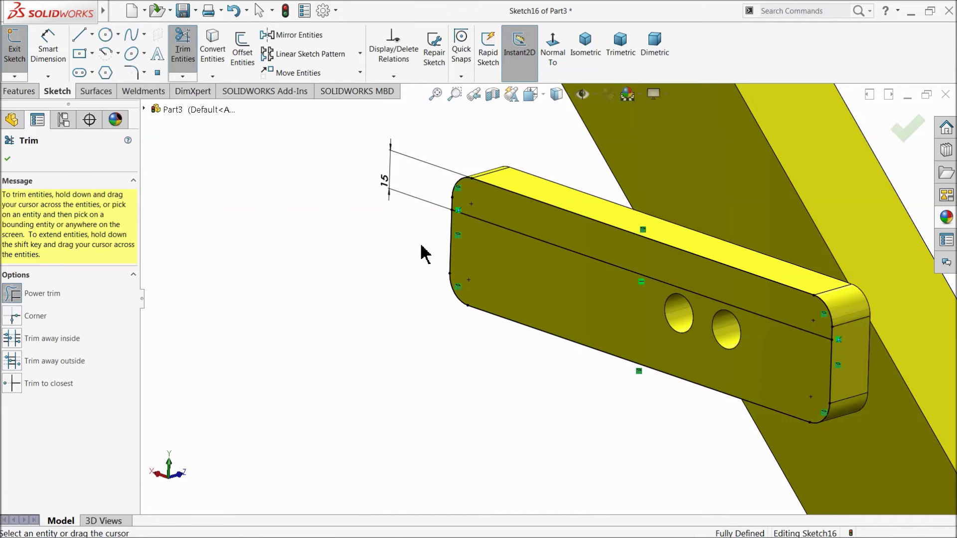
{"action": "left_click_drag", "start_coordinate": [461, 289], "coordinate": [498, 322]}
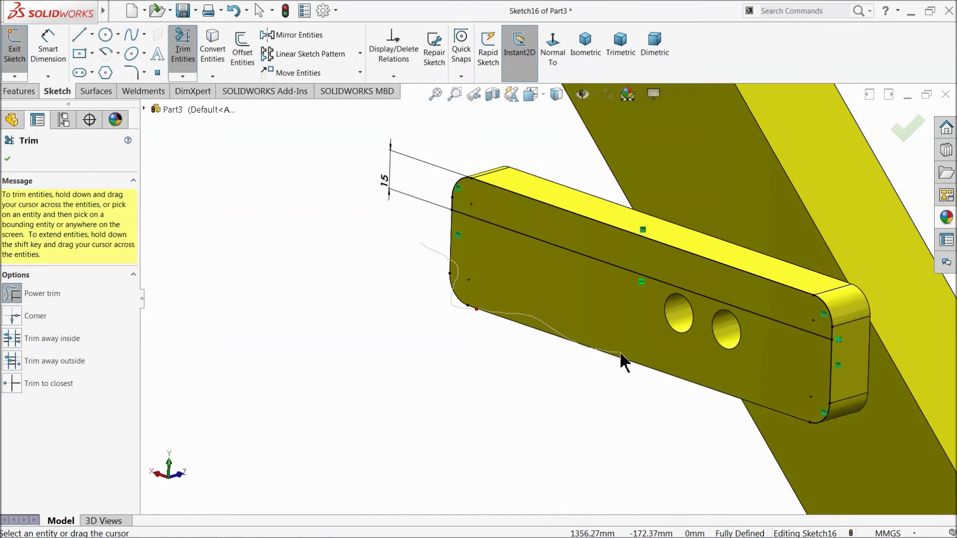
{"action": "left_click_drag", "start_coordinate": [830, 389], "coordinate": [806, 386]}
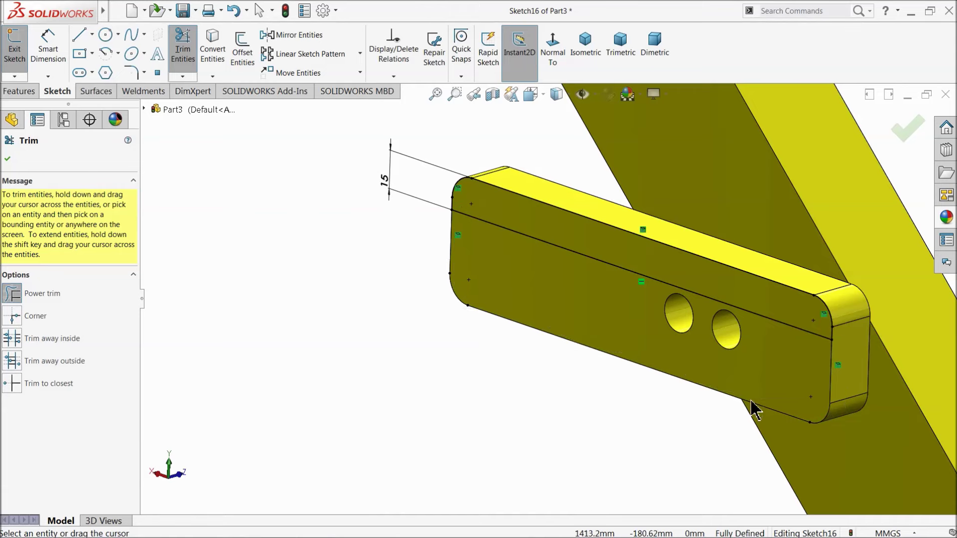
Step: Trim away the remaining outline segments below the horizontal lines on the middle and lowest plates
{"action": "scroll", "coordinate": [600, 438], "scroll_direction": "up", "scroll_amount": 5}
{"action": "scroll", "coordinate": [592, 427], "scroll_direction": "down", "scroll_amount": 5}
{"action": "scroll", "coordinate": [688, 391], "scroll_direction": "down", "scroll_amount": 5}
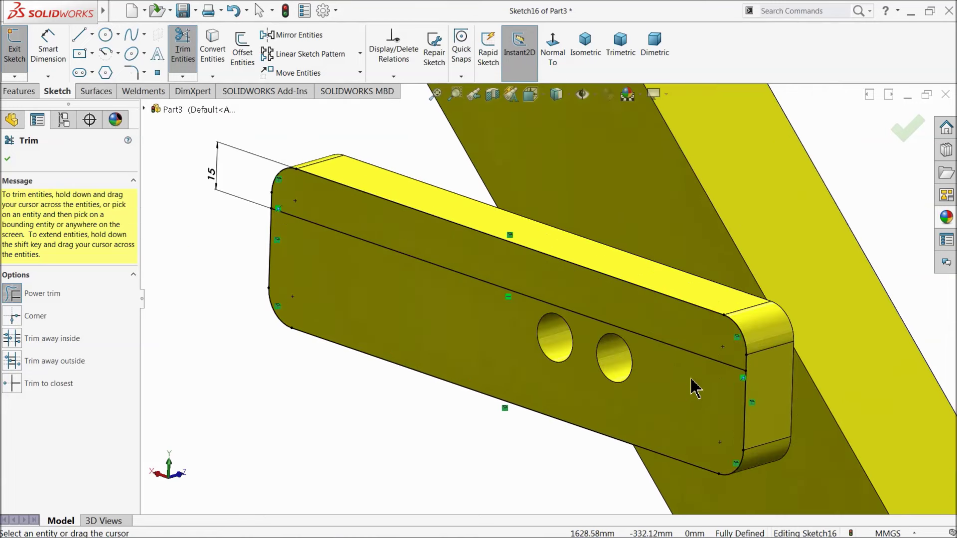
{"action": "left_click_drag", "start_coordinate": [257, 344], "coordinate": [418, 363]}
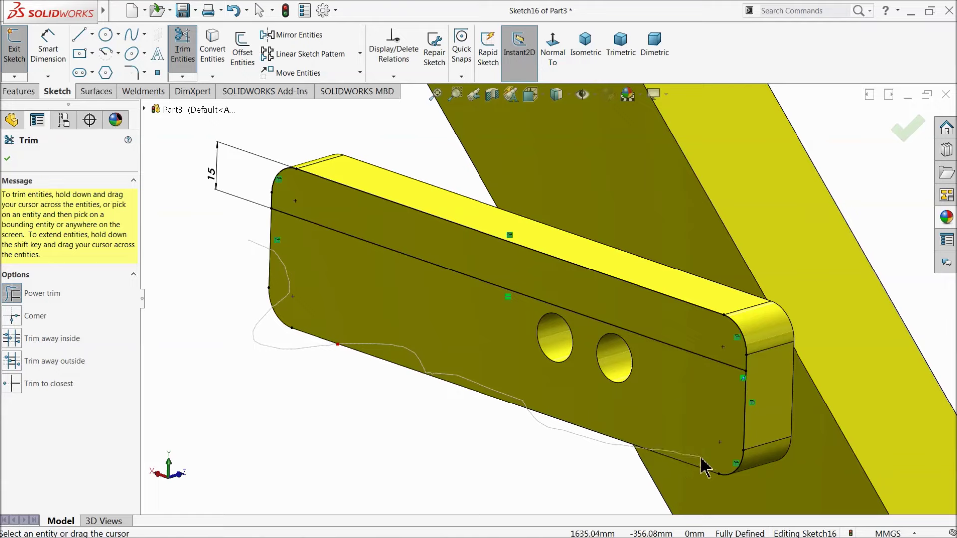
{"action": "left_click_drag", "start_coordinate": [738, 424], "coordinate": [732, 423]}
{"action": "scroll", "coordinate": [524, 406], "scroll_direction": "up", "scroll_amount": 10}
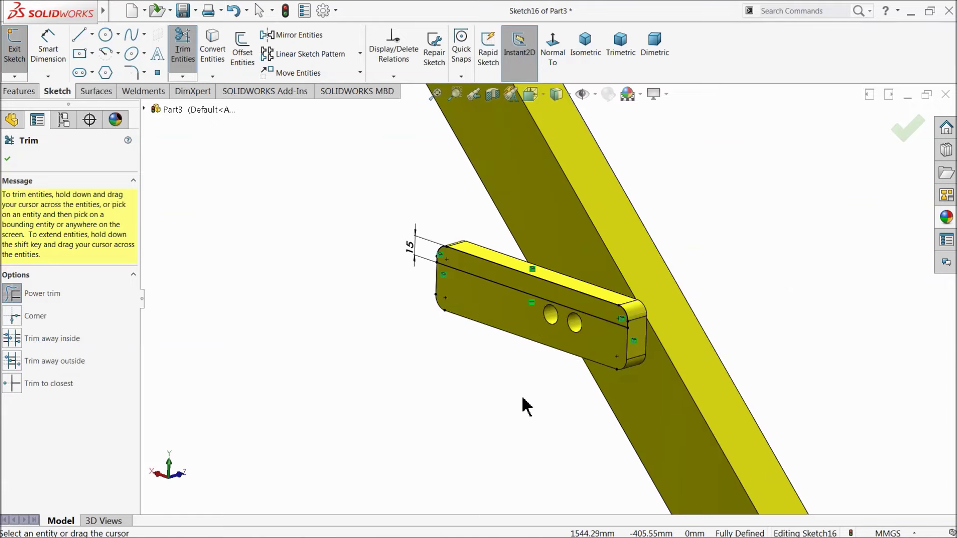
{"action": "scroll", "coordinate": [544, 309], "scroll_direction": "down", "scroll_amount": 10}
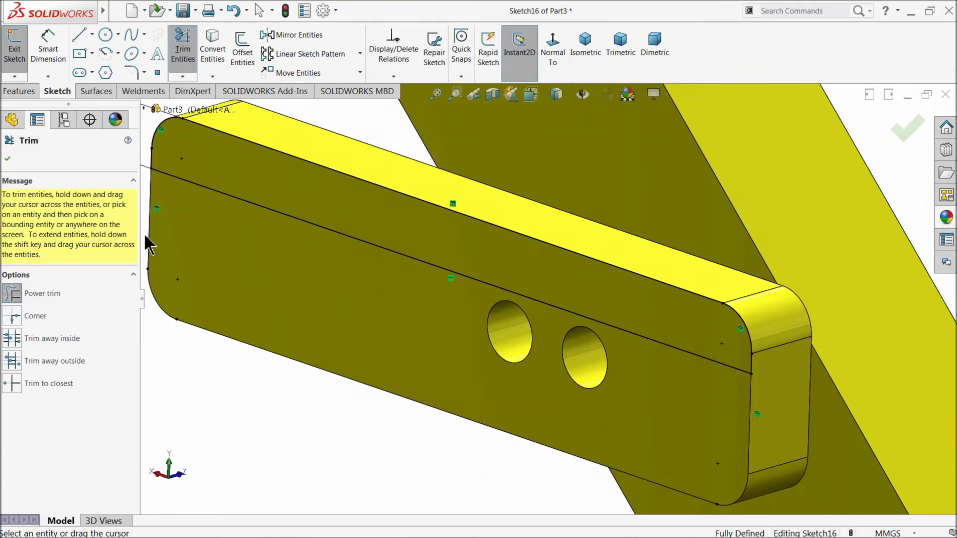
{"action": "left_click_drag", "start_coordinate": [452, 416], "coordinate": [478, 421]}
{"action": "scroll", "coordinate": [403, 333], "scroll_direction": "up", "scroll_amount": 8}
{"action": "scroll", "coordinate": [477, 207], "scroll_direction": "down", "scroll_amount": 5}
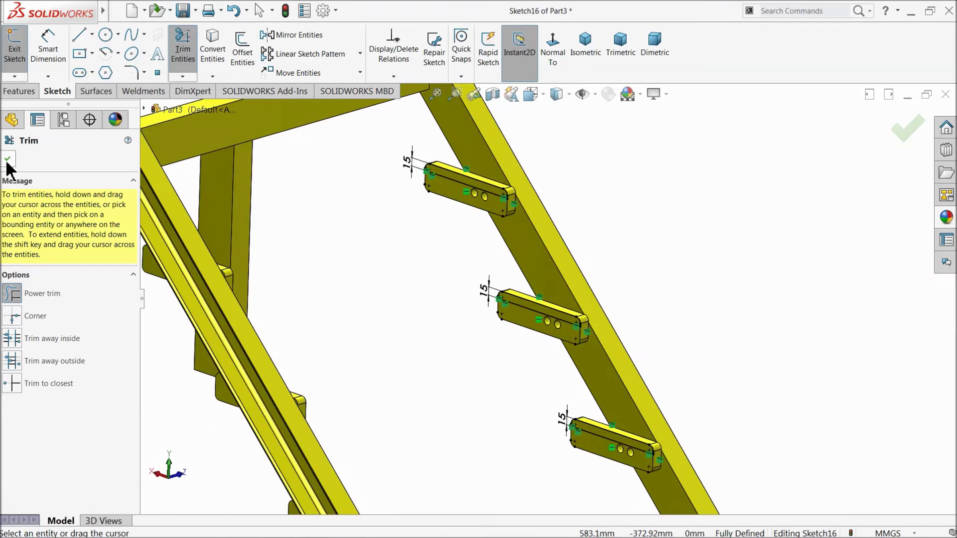
Step: Extrude the three plate profiles Up To Next without merging, forming three steps that span to the opposite support plates
{"action": "left_click", "coordinate": [7, 159]}
{"action": "left_click", "coordinate": [19, 91]}
{"action": "left_click", "coordinate": [22, 58]}
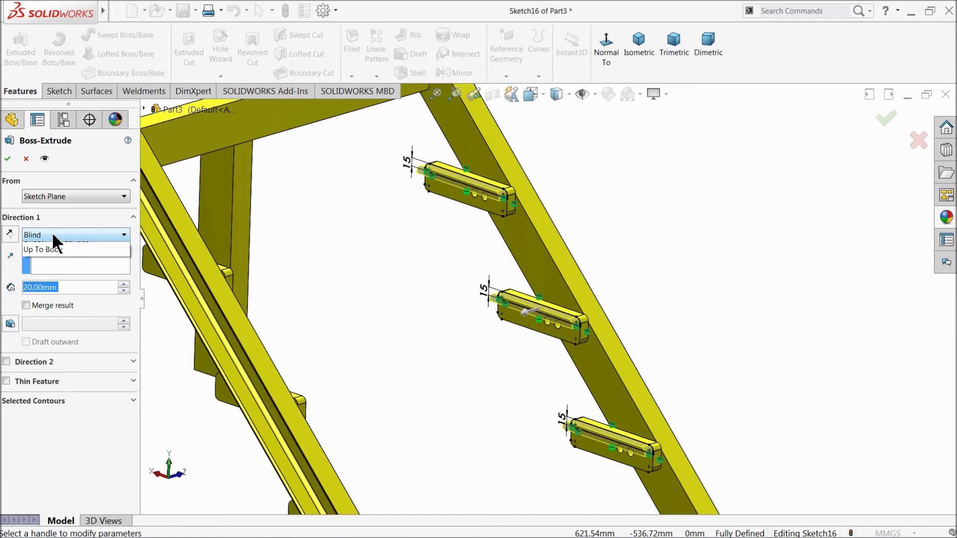
{"action": "left_click", "coordinate": [50, 268]}
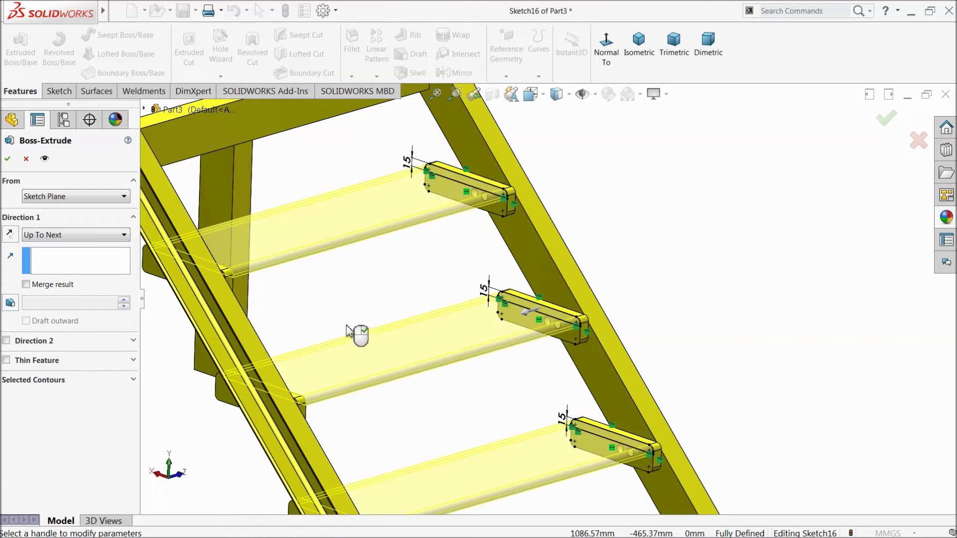
{"action": "scroll", "coordinate": [349, 324], "scroll_direction": "up", "scroll_amount": 3}
{"action": "middle_click_drag", "start_coordinate": [348, 325], "coordinate": [349, 368]}
{"action": "scroll", "coordinate": [340, 325], "scroll_direction": "up", "scroll_amount": 3}
{"action": "scroll", "coordinate": [431, 322], "scroll_direction": "down", "scroll_amount": 8}
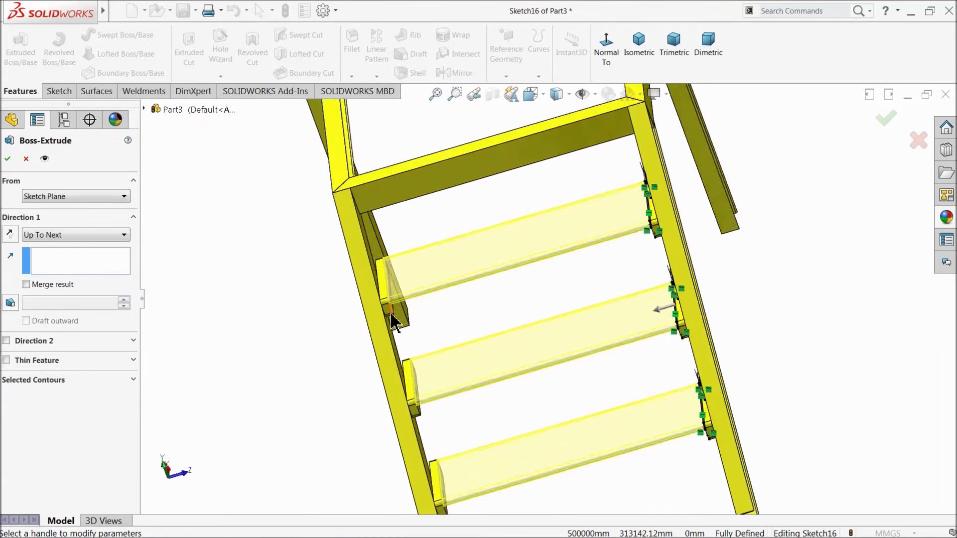
{"action": "middle_click_drag", "start_coordinate": [432, 322], "coordinate": [427, 309]}
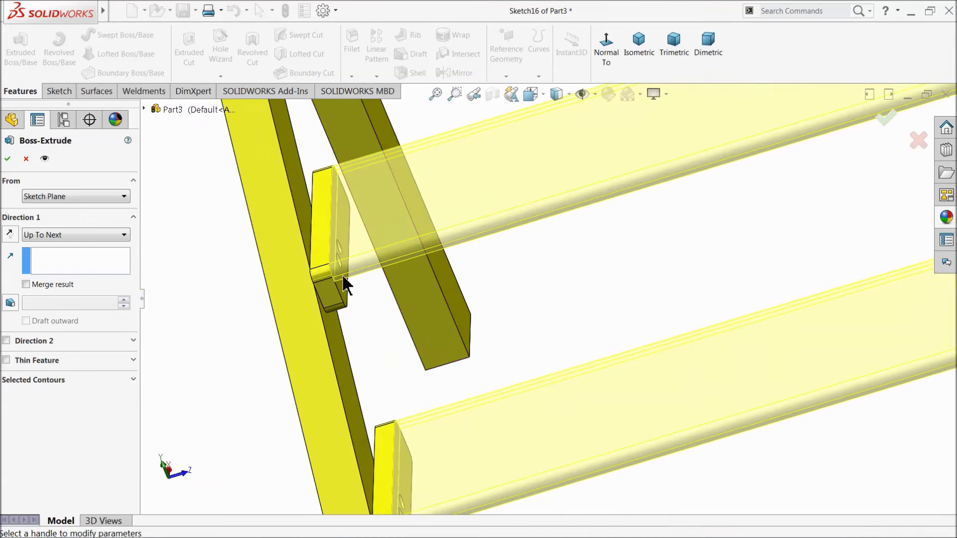
{"action": "scroll", "coordinate": [360, 294], "scroll_direction": "up", "scroll_amount": 5}
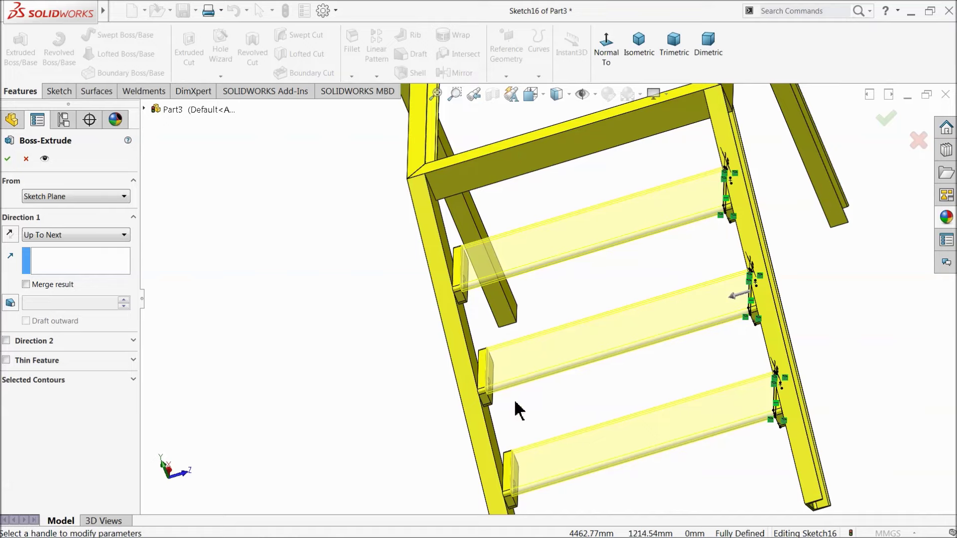
{"action": "scroll", "coordinate": [515, 401], "scroll_direction": "down", "scroll_amount": 2}
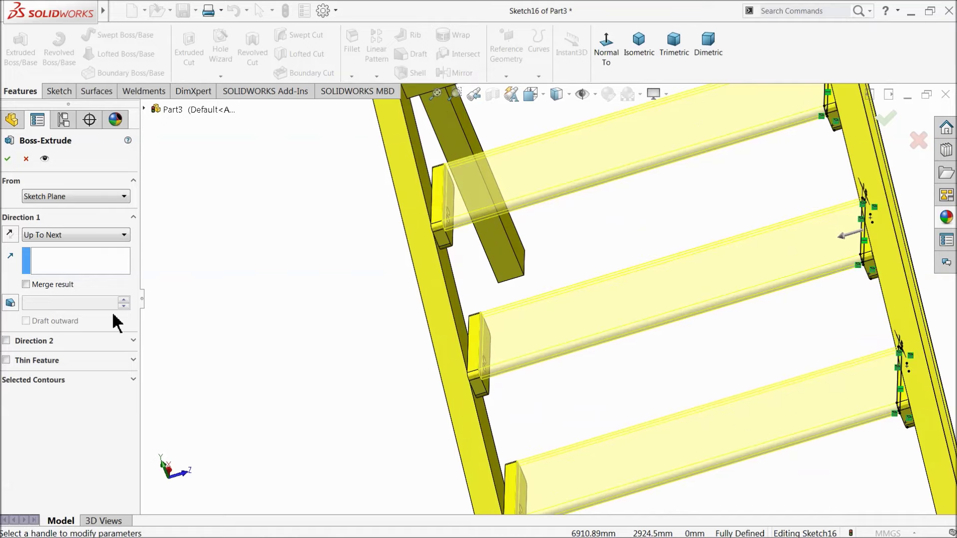
{"action": "left_click", "coordinate": [7, 158]}
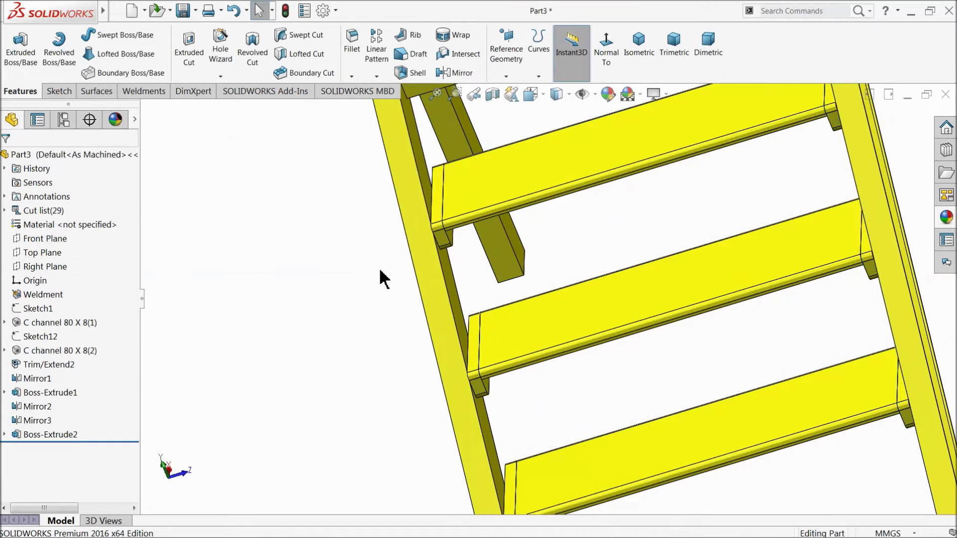
Step: Mirror the three stair step bodies about the Right Plane onto the opposite stair, without merging solids
{"action": "scroll", "coordinate": [394, 322], "scroll_direction": "up", "scroll_amount": 5}
{"action": "middle_click_drag", "start_coordinate": [395, 327], "coordinate": [482, 306]}
{"action": "scroll", "coordinate": [453, 292], "scroll_direction": "up", "scroll_amount": 4}
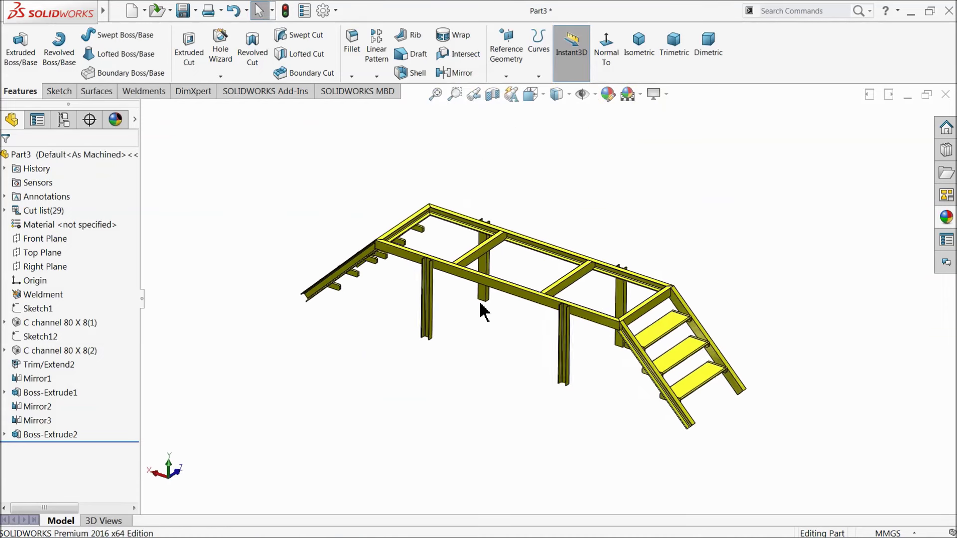
{"action": "scroll", "coordinate": [481, 311], "scroll_direction": "down", "scroll_amount": 2}
{"action": "left_click", "coordinate": [48, 267]}
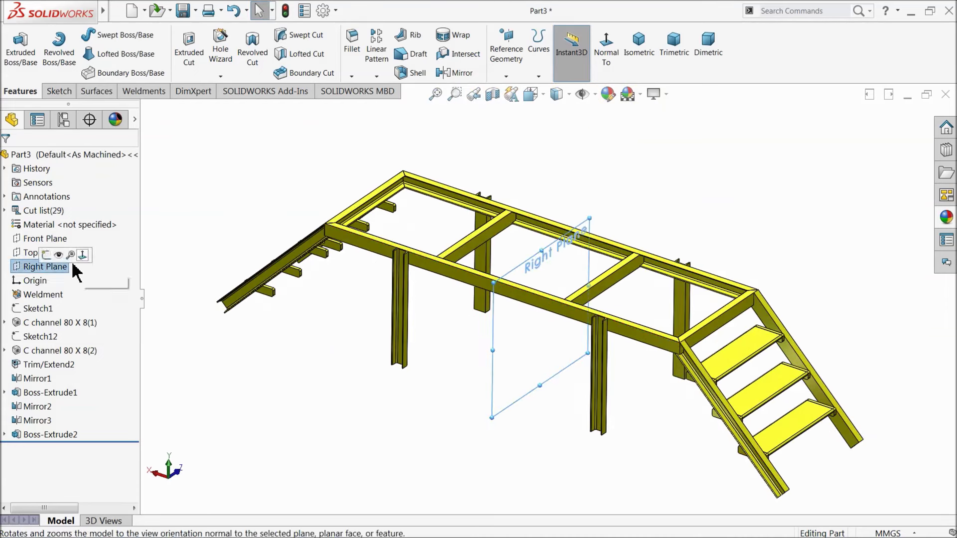
{"action": "left_click", "coordinate": [458, 75]}
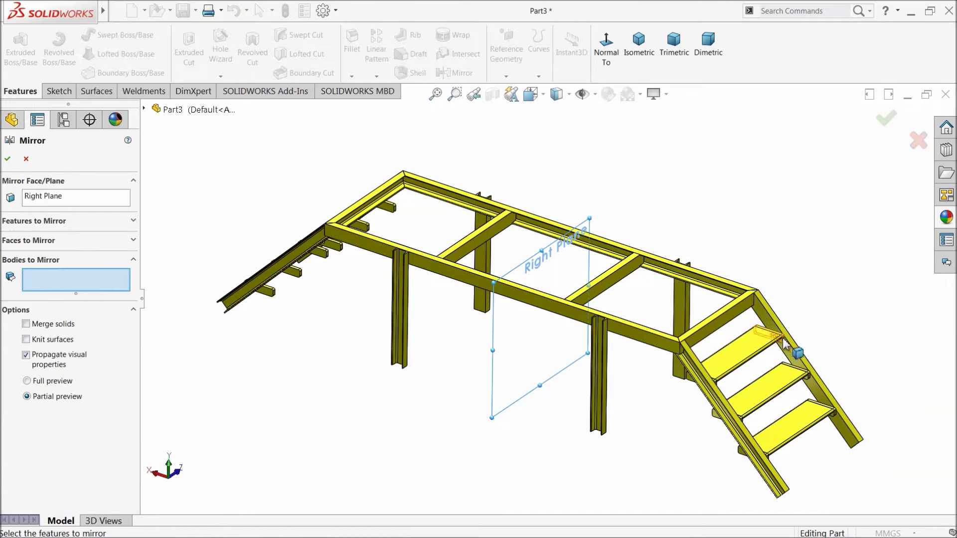
{"action": "left_click", "coordinate": [750, 357]}
{"action": "left_click", "coordinate": [770, 394]}
{"action": "left_click", "coordinate": [790, 434]}
{"action": "middle_click_drag", "start_coordinate": [482, 394], "coordinate": [513, 404]}
{"action": "scroll", "coordinate": [324, 324], "scroll_direction": "down", "scroll_amount": 3}
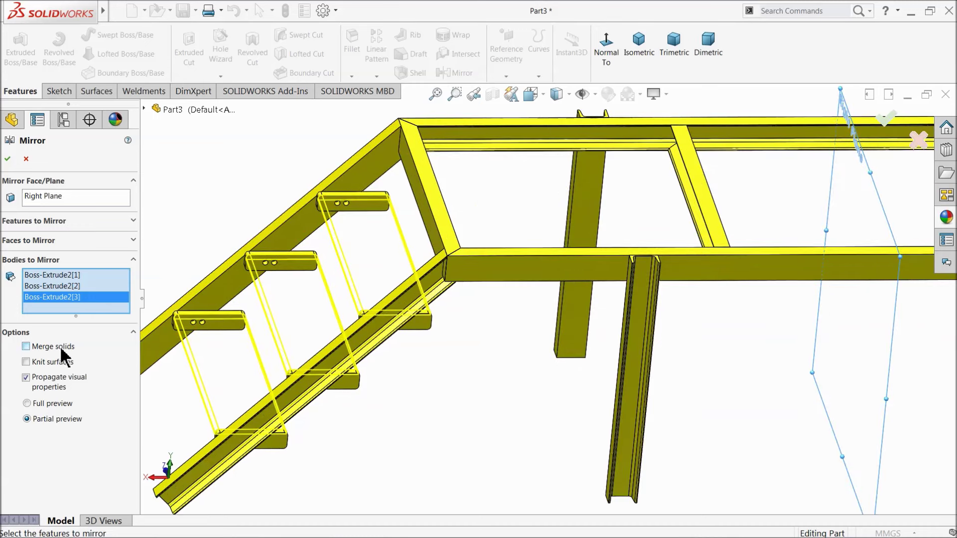
{"action": "left_click", "coordinate": [7, 158]}
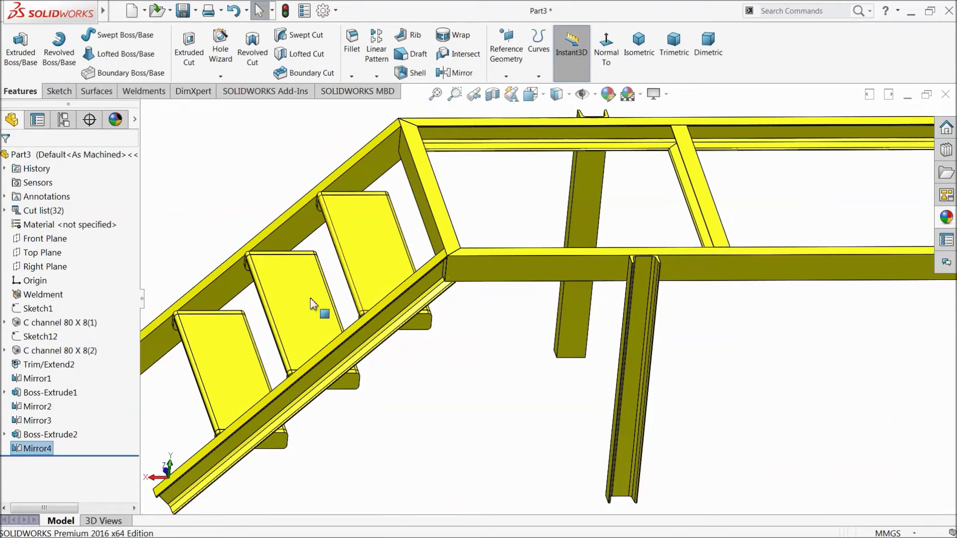
Step: On the long frame channel's top face, sketch a corner rectangle between the platform frame's diagonally opposite outer corners
{"action": "scroll", "coordinate": [301, 363], "scroll_direction": "up", "scroll_amount": 6}
{"action": "scroll", "coordinate": [830, 282], "scroll_direction": "down", "scroll_amount": 4}
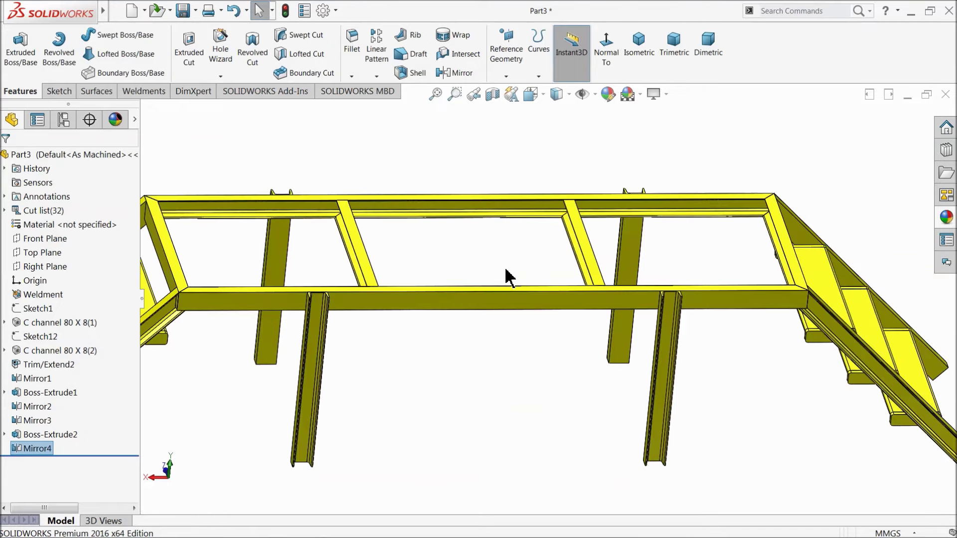
{"action": "scroll", "coordinate": [607, 305], "scroll_direction": "down", "scroll_amount": 4}
{"action": "left_click", "coordinate": [633, 330]}
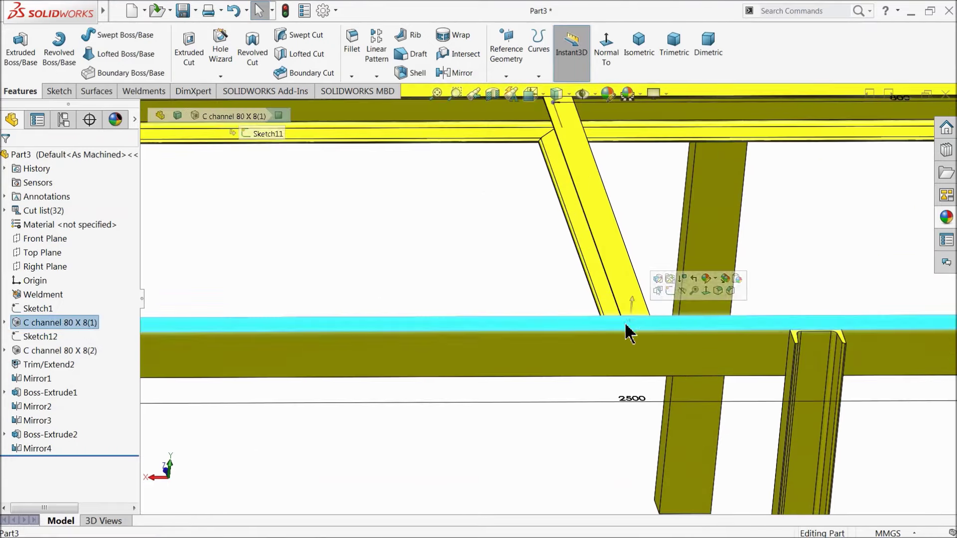
{"action": "left_click", "coordinate": [666, 290]}
{"action": "scroll", "coordinate": [531, 309], "scroll_direction": "up", "scroll_amount": 4}
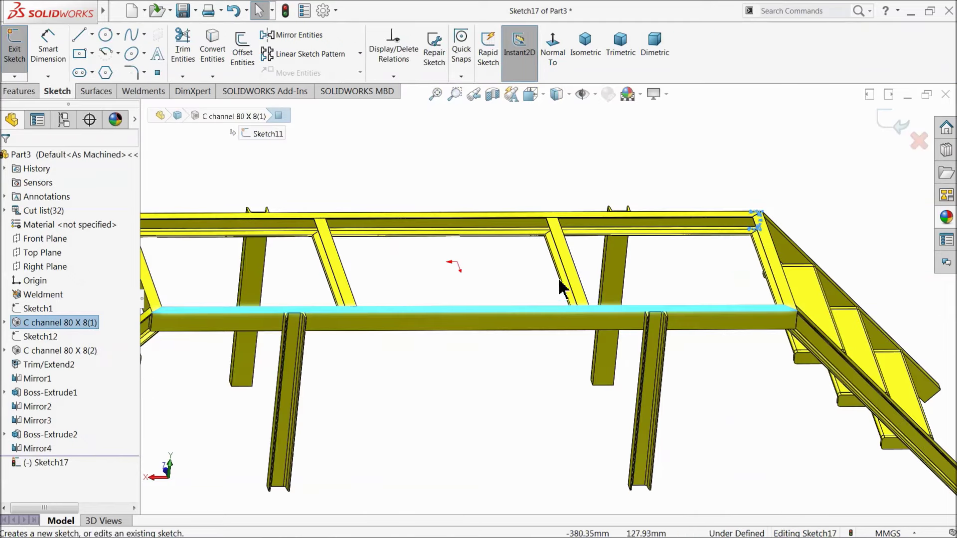
{"action": "left_click", "coordinate": [552, 47]}
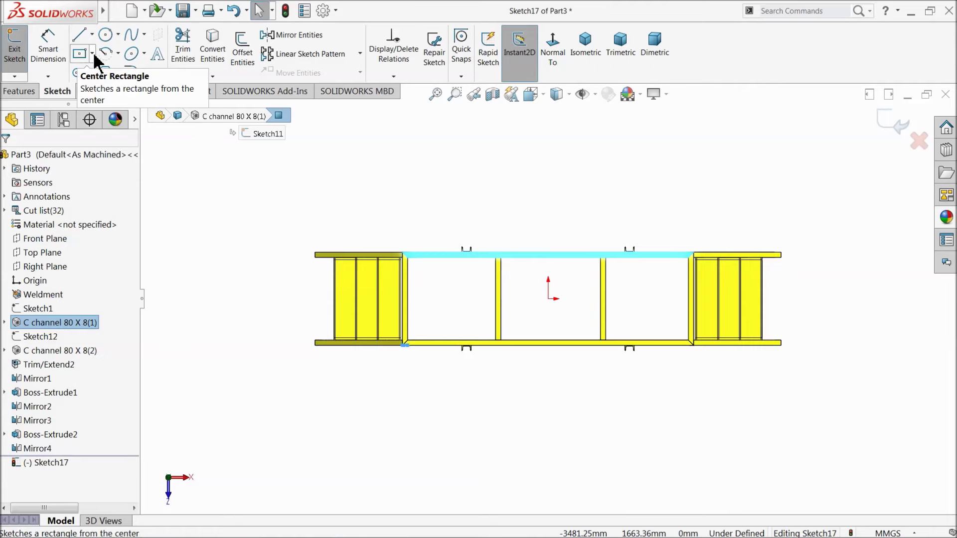
{"action": "left_click", "coordinate": [92, 53]}
{"action": "left_click", "coordinate": [99, 70]}
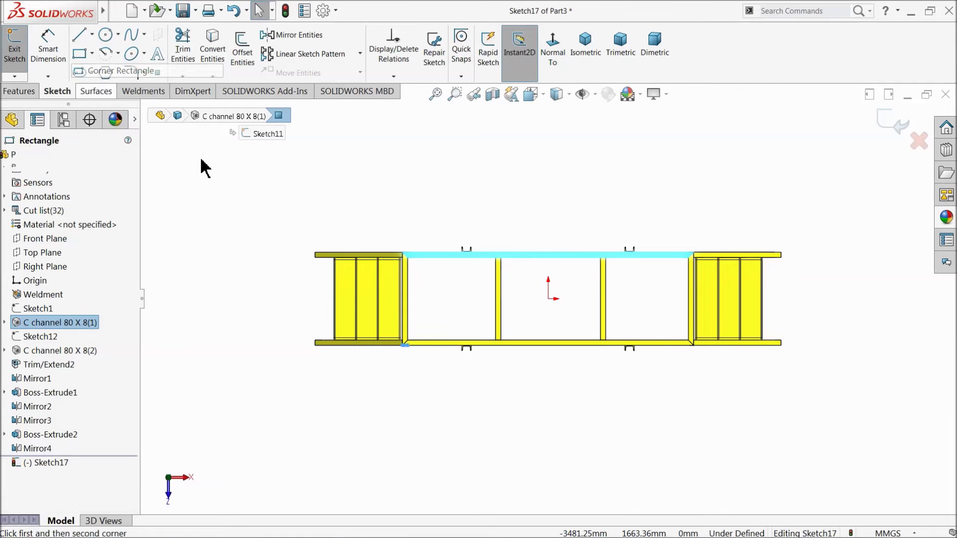
{"action": "scroll", "coordinate": [434, 279], "scroll_direction": "down", "scroll_amount": 3}
{"action": "scroll", "coordinate": [447, 259], "scroll_direction": "down", "scroll_amount": 4}
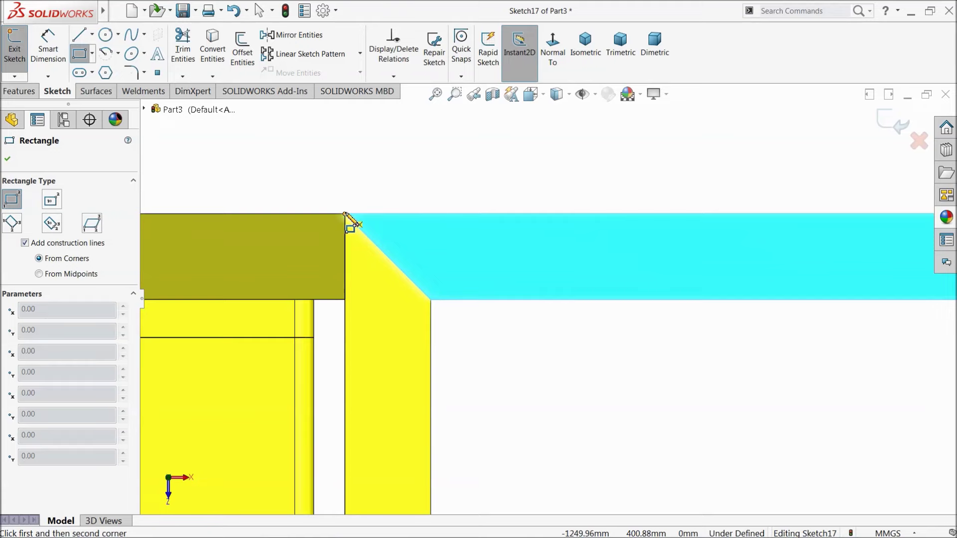
{"action": "left_click", "coordinate": [346, 214]}
{"action": "scroll", "coordinate": [623, 364], "scroll_direction": "up", "scroll_amount": 6}
{"action": "scroll", "coordinate": [651, 324], "scroll_direction": "down", "scroll_amount": 8}
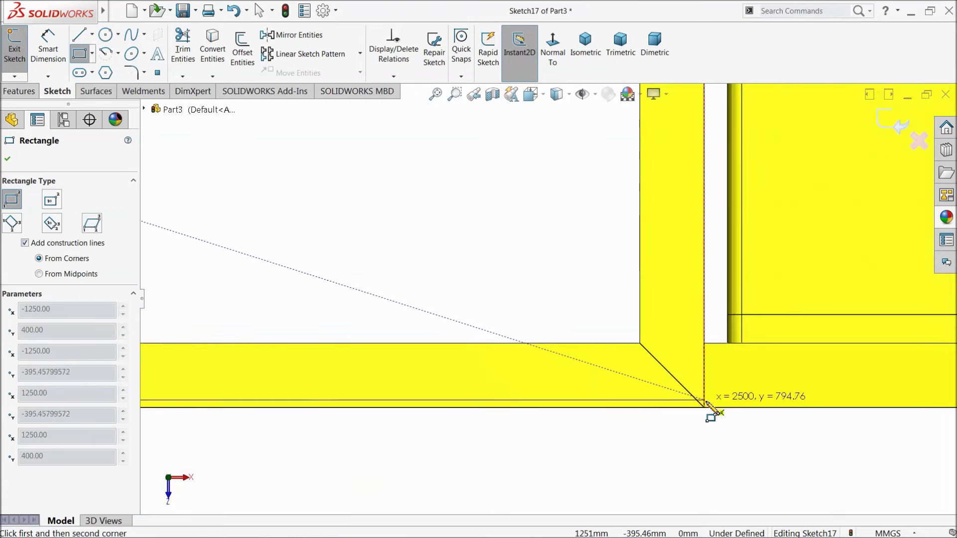
{"action": "left_click", "coordinate": [704, 408]}
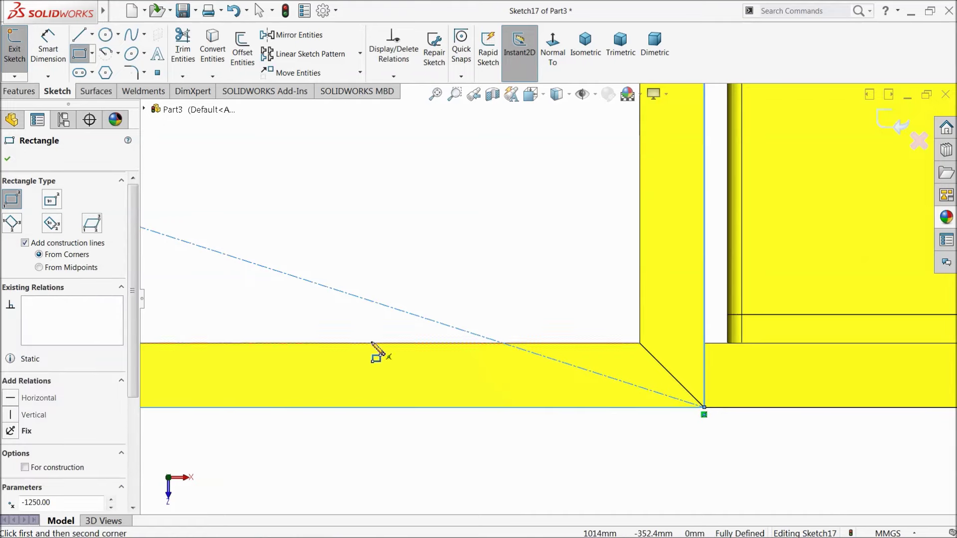
{"action": "left_click", "coordinate": [8, 159]}
Step: Extrude the rectangle 20 mm upward as a separate deck plate, and check that merging stays off
{"action": "left_click", "coordinate": [19, 90]}
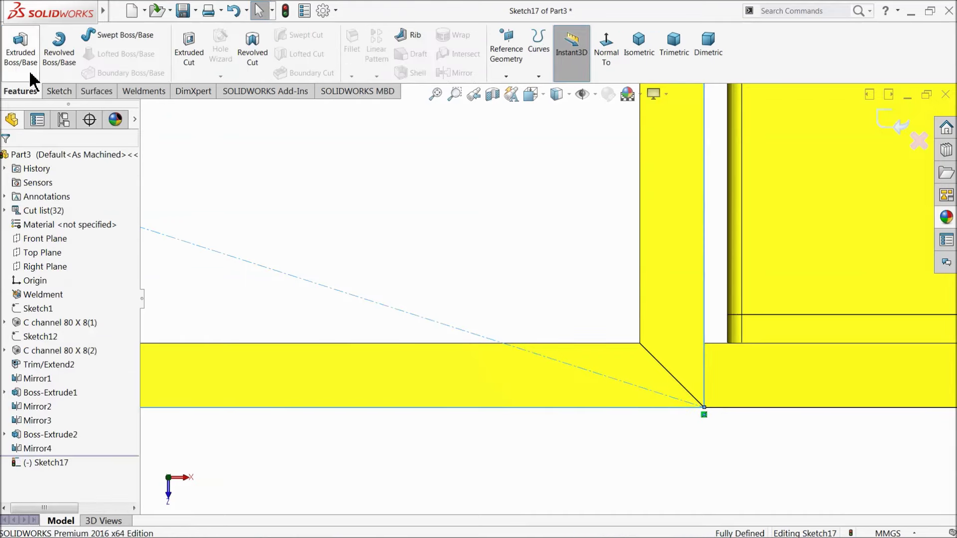
{"action": "left_click", "coordinate": [21, 50]}
{"action": "key", "text": "f"}
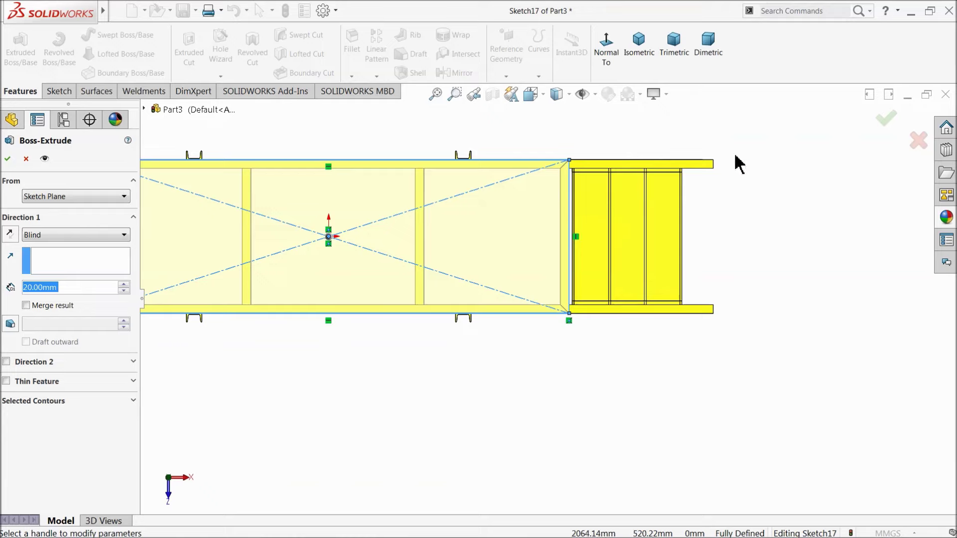
{"action": "left_click", "coordinate": [633, 57]}
{"action": "scroll", "coordinate": [575, 282], "scroll_direction": "down", "scroll_amount": 3}
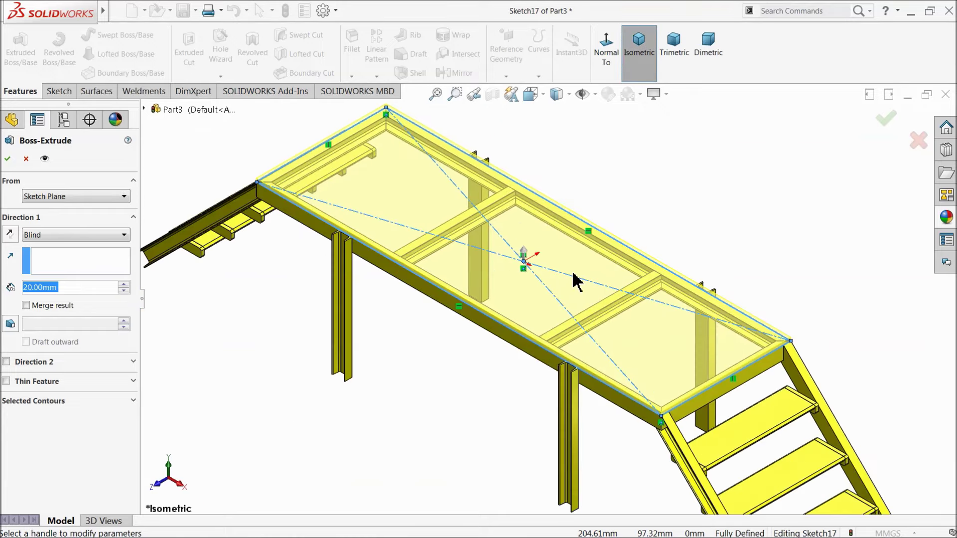
{"action": "left_click", "coordinate": [6, 160]}
{"action": "middle_click_drag", "start_coordinate": [309, 337], "coordinate": [323, 280]}
{"action": "left_click", "coordinate": [20, 463]}
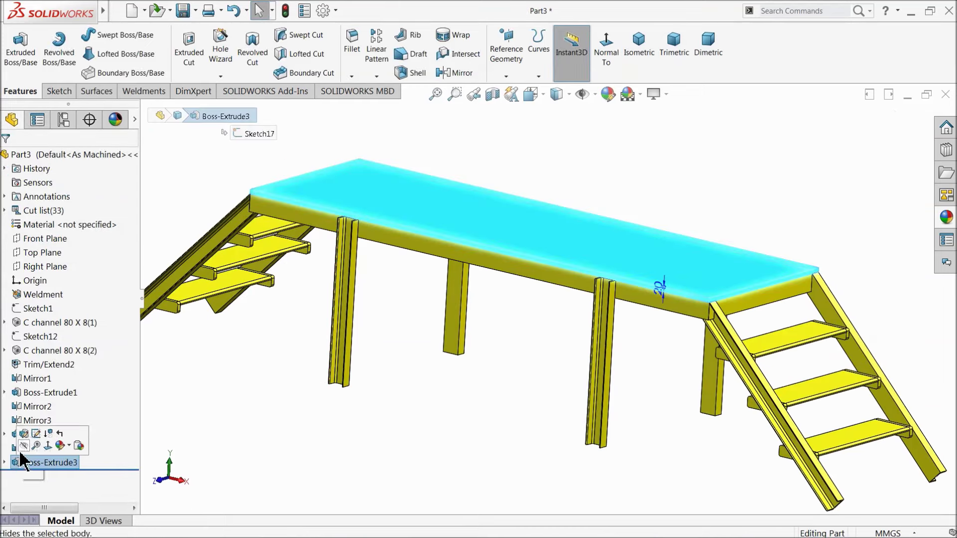
{"action": "left_click", "coordinate": [23, 434]}
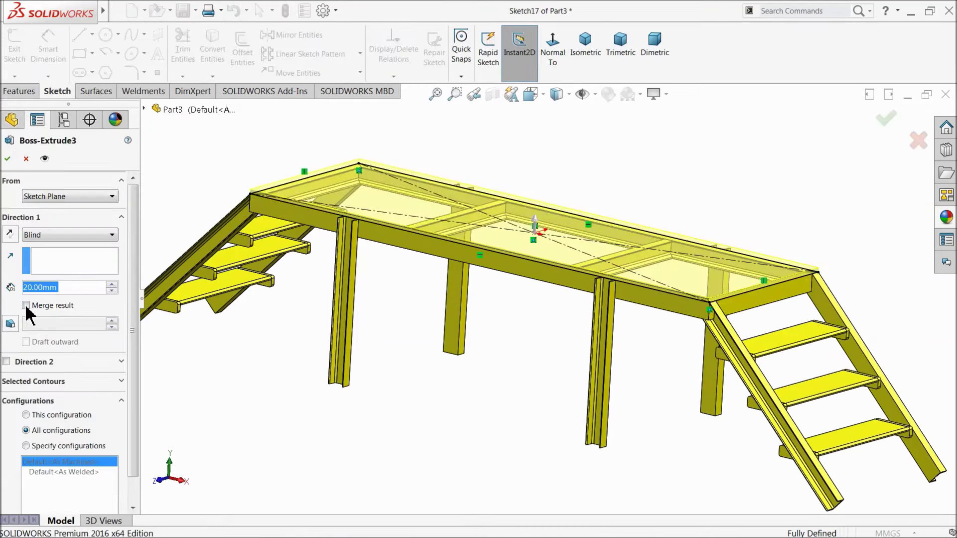
{"action": "left_click", "coordinate": [7, 160]}
Step: Turn on perspective display for the platform model
{"action": "middle_click_drag", "start_coordinate": [427, 346], "coordinate": [508, 412]}
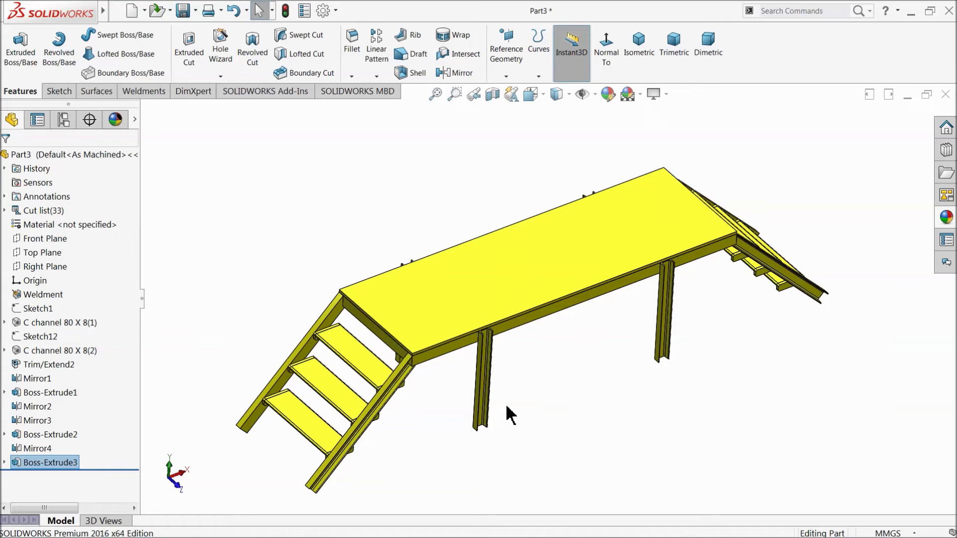
{"action": "middle_click_drag", "start_coordinate": [572, 364], "coordinate": [585, 324]}
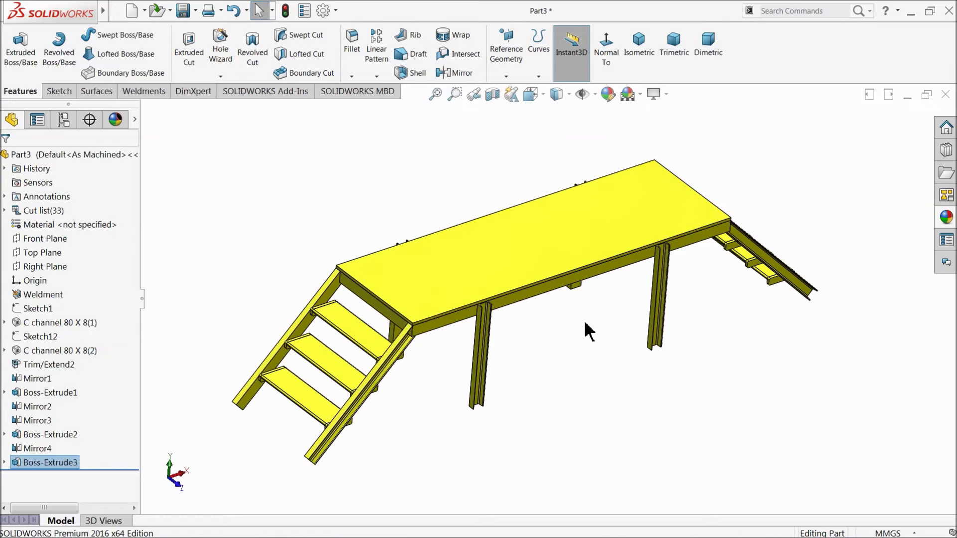
{"action": "left_click", "coordinate": [666, 94]}
{"action": "left_click", "coordinate": [659, 151]}
{"action": "middle_click_drag", "start_coordinate": [528, 389], "coordinate": [522, 395]}
{"action": "scroll", "coordinate": [543, 316], "scroll_direction": "down", "scroll_amount": 3}
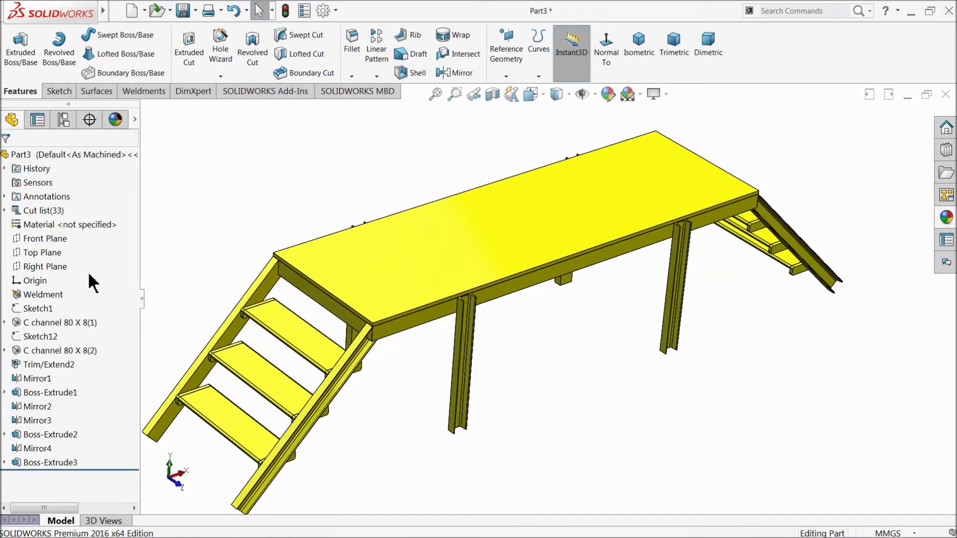
Step: Create a reference plane parallel to the Front Plane through the midpoint of the front stair stringer's lower end edge
{"action": "left_click", "coordinate": [31, 244]}
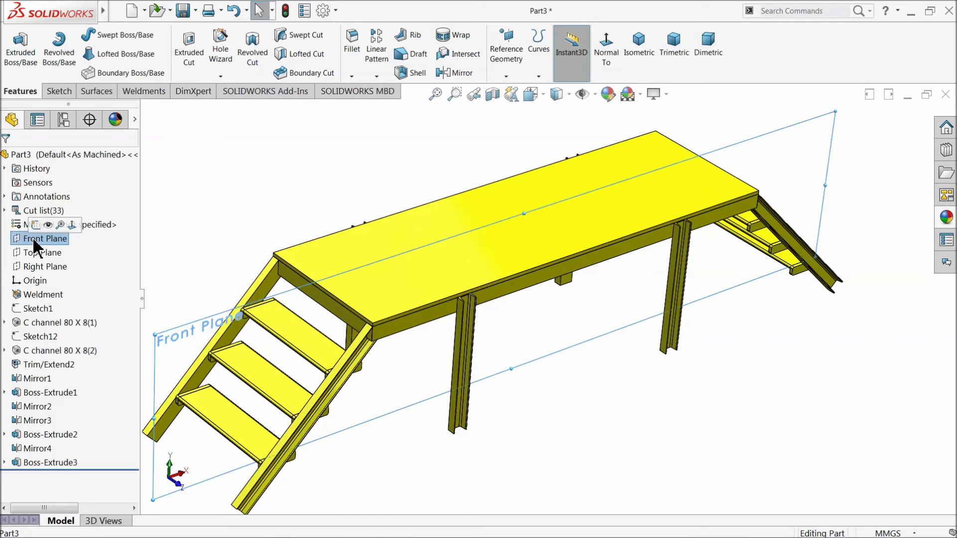
{"action": "left_click", "coordinate": [506, 76]}
{"action": "left_click", "coordinate": [521, 94]}
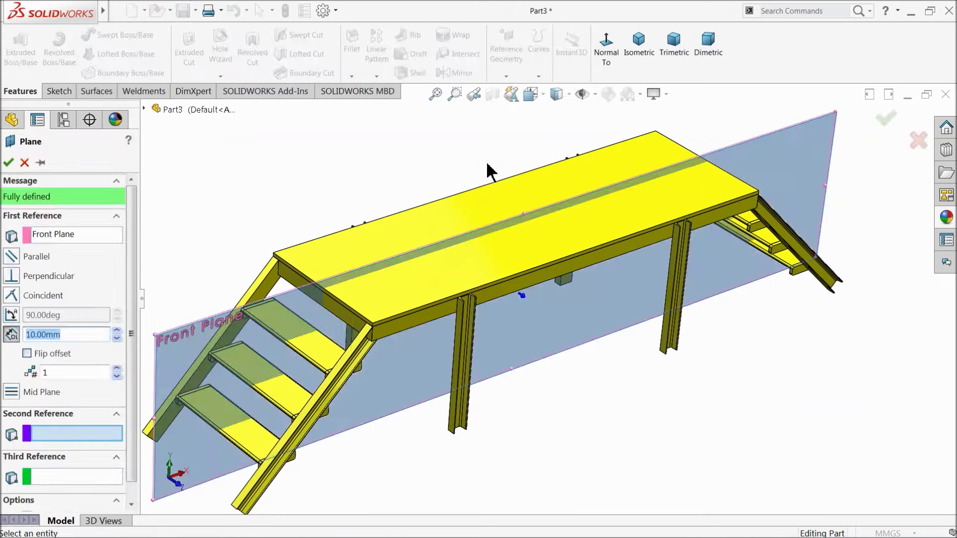
{"action": "scroll", "coordinate": [487, 171], "scroll_direction": "up", "scroll_amount": 2}
{"action": "scroll", "coordinate": [375, 415], "scroll_direction": "down", "scroll_amount": 8}
{"action": "scroll", "coordinate": [355, 347], "scroll_direction": "down", "scroll_amount": 2}
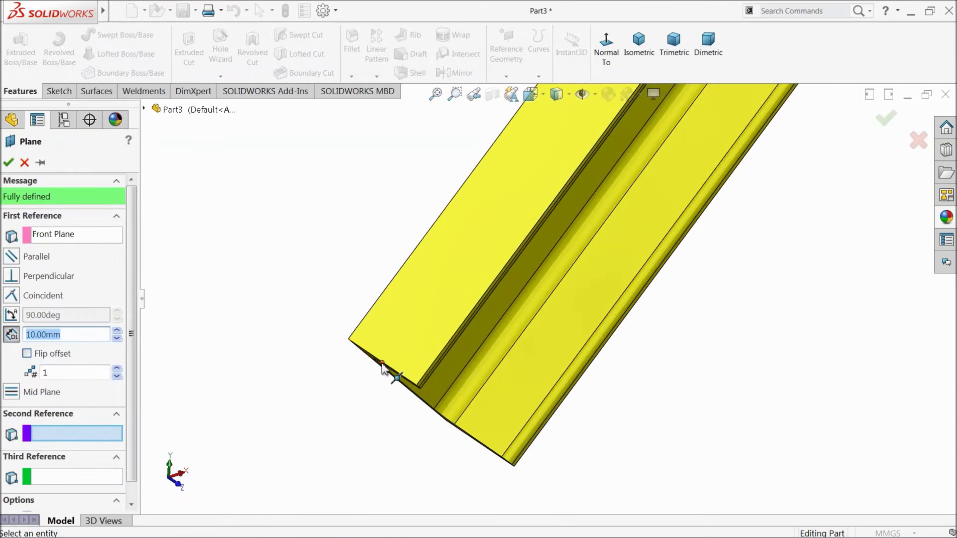
{"action": "left_click", "coordinate": [386, 368]}
{"action": "middle_click_drag", "start_coordinate": [431, 378], "coordinate": [413, 381]}
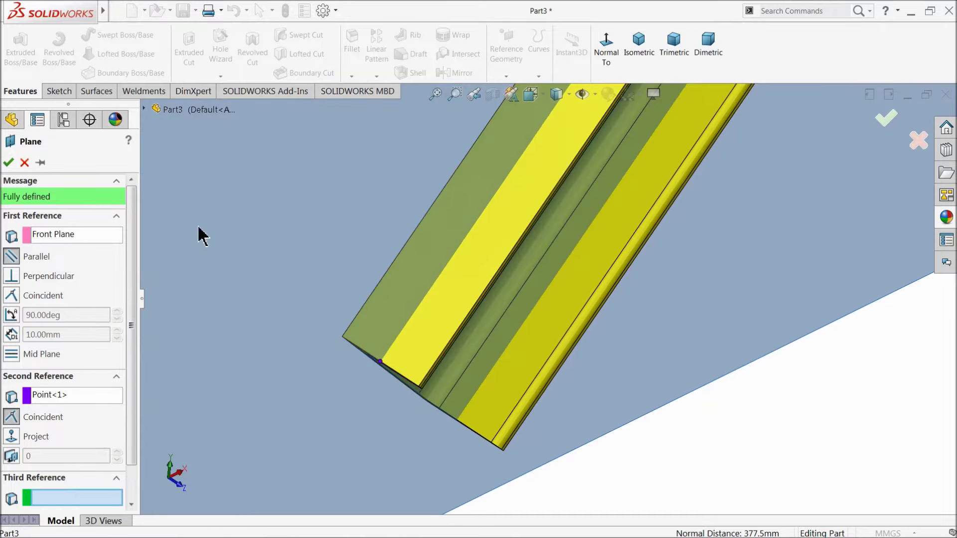
{"action": "scroll", "coordinate": [375, 272], "scroll_direction": "up", "scroll_amount": 6}
{"action": "scroll", "coordinate": [675, 153], "scroll_direction": "down", "scroll_amount": 5}
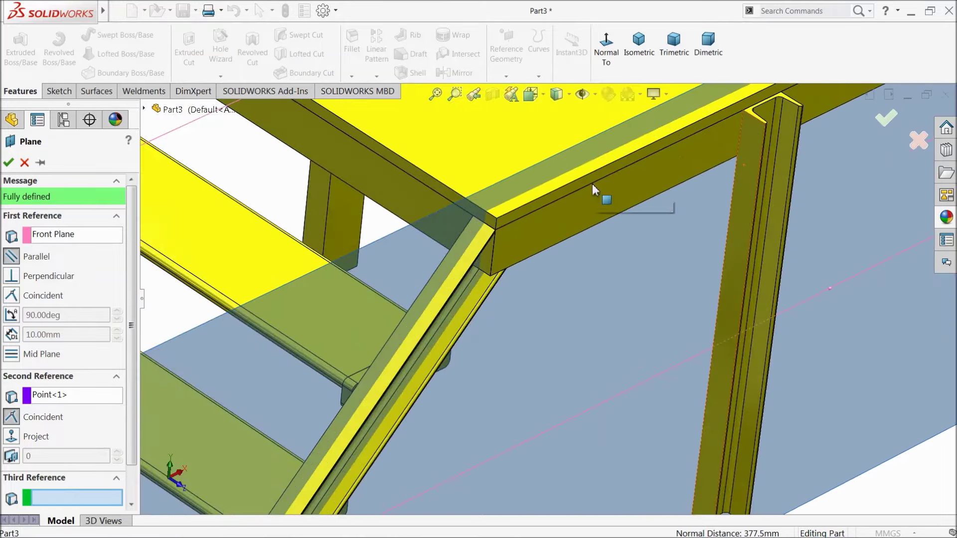
{"action": "left_click", "coordinate": [8, 162]}
{"action": "scroll", "coordinate": [442, 291], "scroll_direction": "up", "scroll_amount": 6}
{"action": "middle_click_drag", "start_coordinate": [442, 326], "coordinate": [356, 291]}
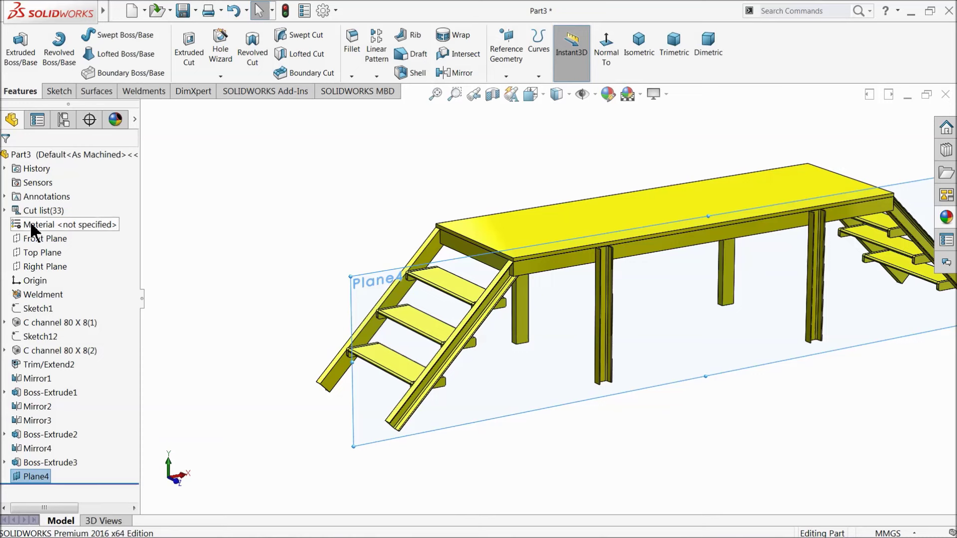
Step: Open a sketch on the new reference plane, view it face-on, and flip the plane's normal
{"action": "left_click", "coordinate": [373, 285]}
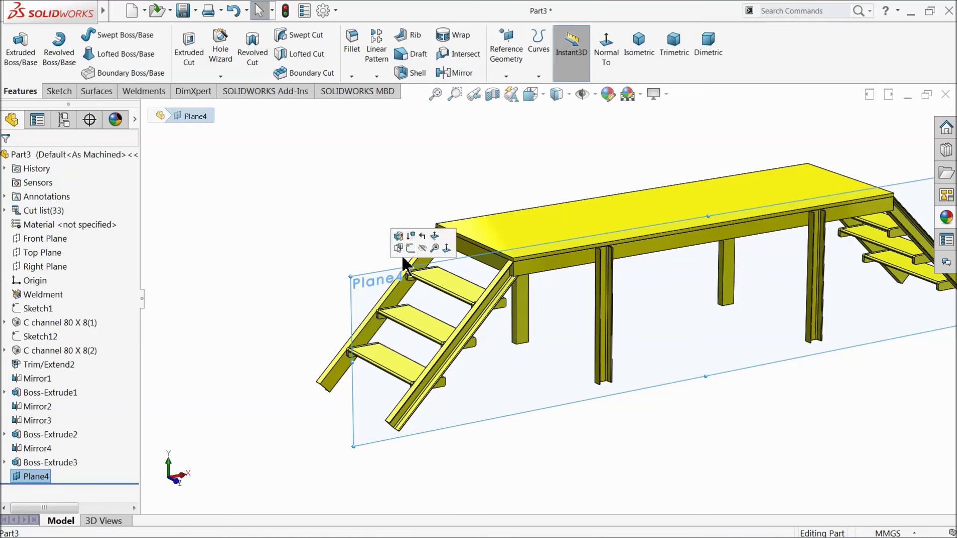
{"action": "left_click", "coordinate": [412, 248]}
{"action": "left_click", "coordinate": [554, 47]}
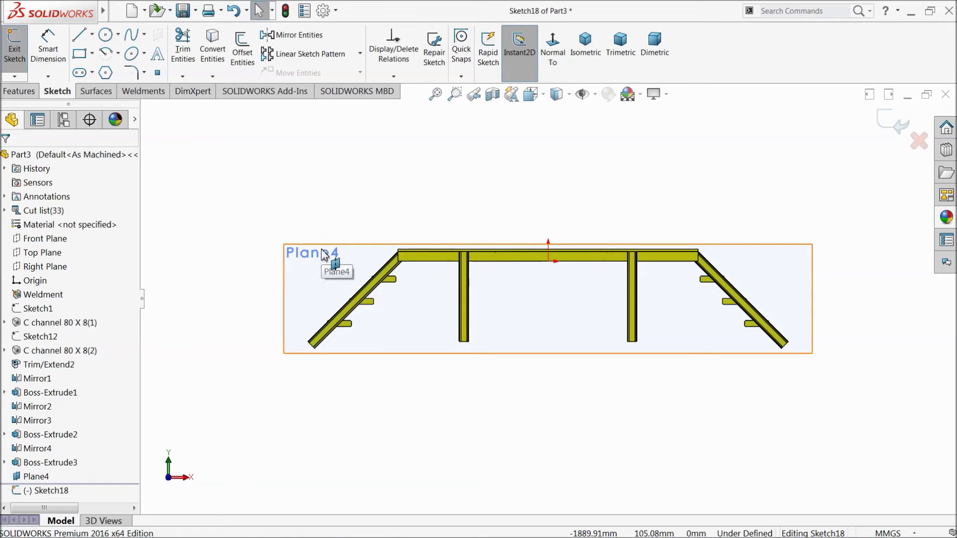
{"action": "left_click", "coordinate": [18, 480]}
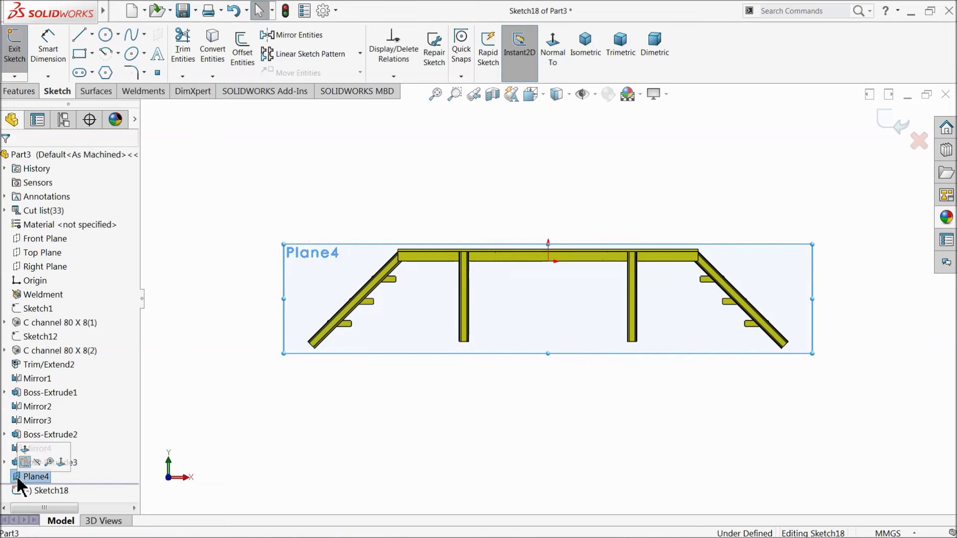
{"action": "left_click", "coordinate": [25, 450]}
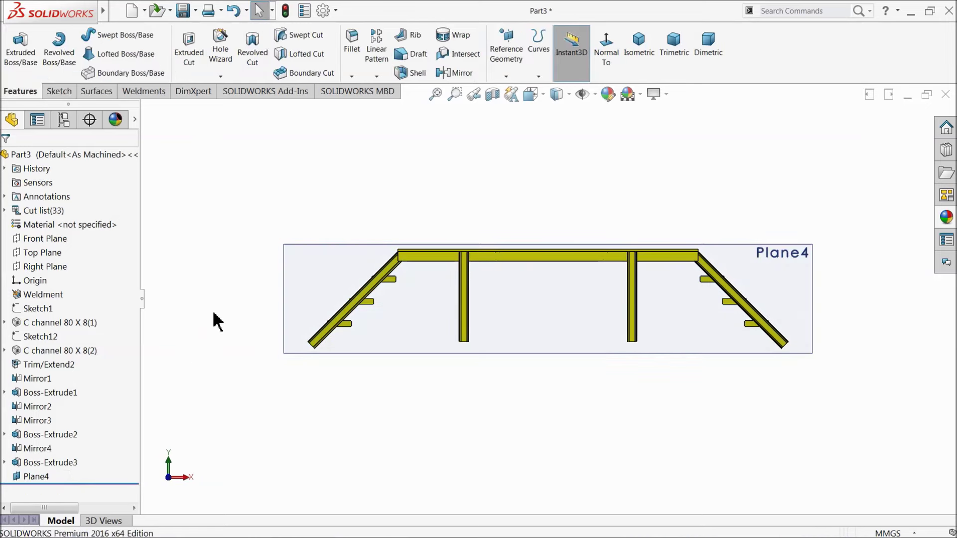
Step: Open a sketch on the new offset reference plane (Plane4) and hide that plane
{"action": "left_click", "coordinate": [18, 478]}
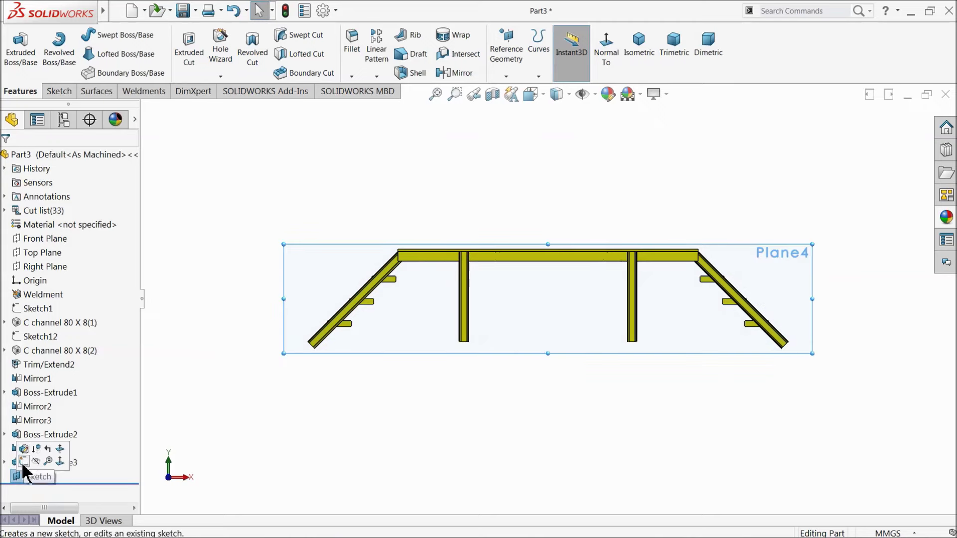
{"action": "left_click", "coordinate": [24, 462]}
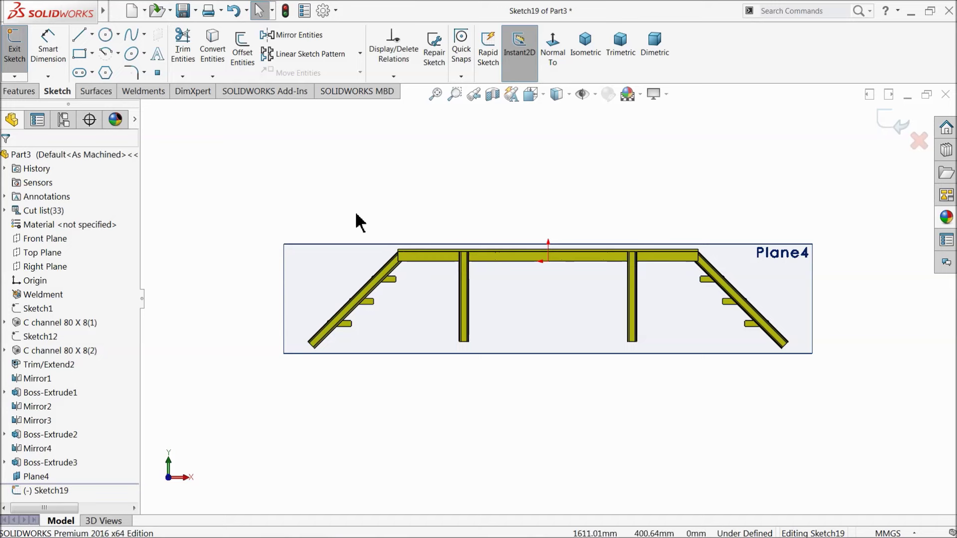
{"action": "left_click", "coordinate": [343, 261]}
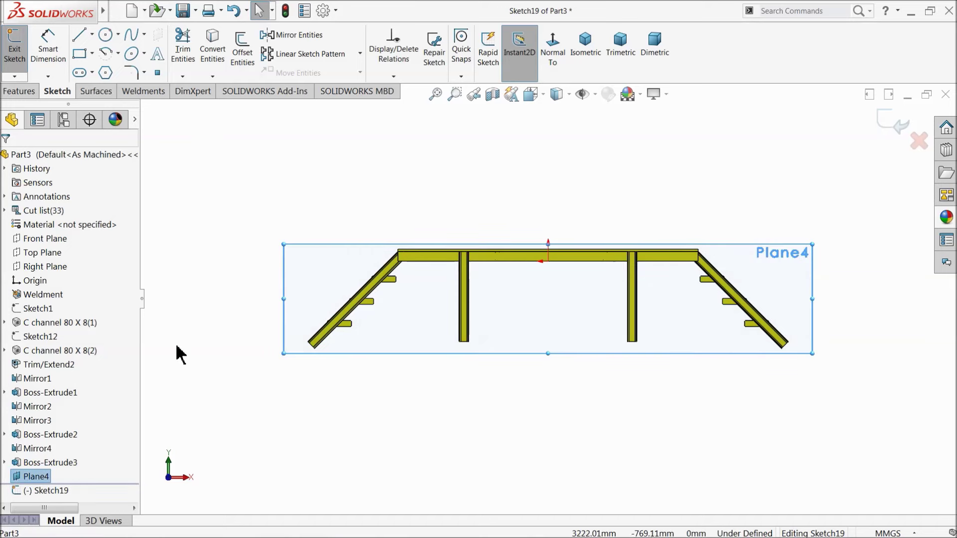
{"action": "left_click", "coordinate": [15, 477]}
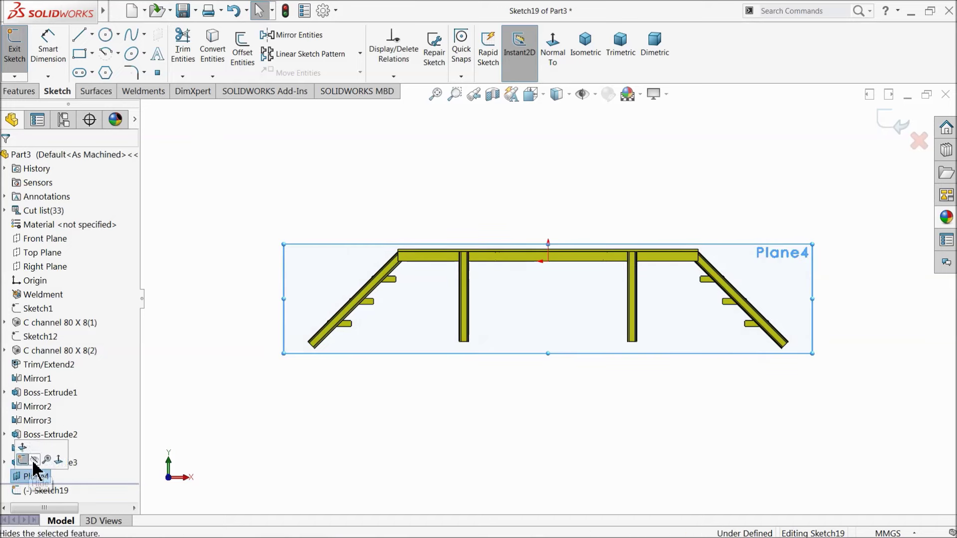
{"action": "left_click", "coordinate": [35, 460]}
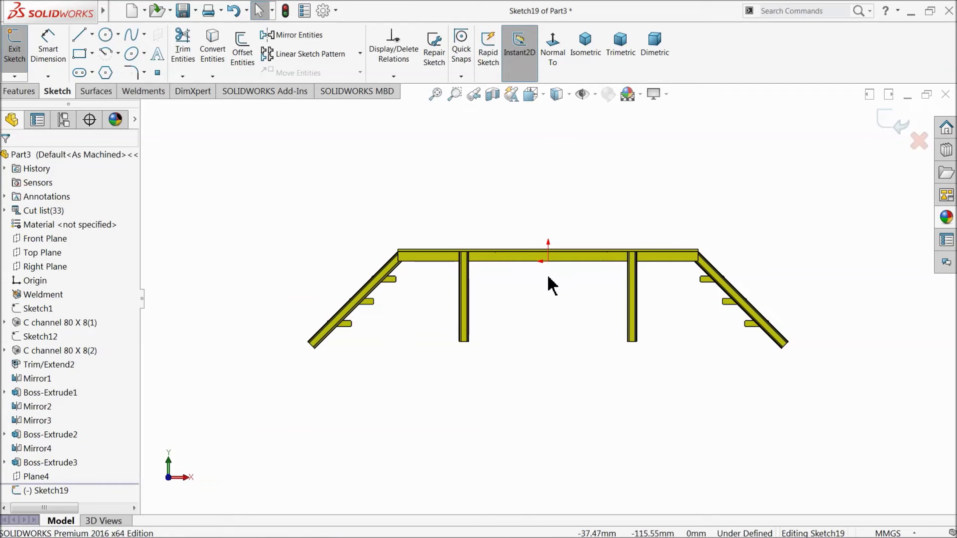
Step: Sketch two vertical lines about 699 mm long rising from the long beam's lower edge, one near its left end and one just left of the origin
{"action": "scroll", "coordinate": [588, 278], "scroll_direction": "down", "scroll_amount": 2}
{"action": "left_click", "coordinate": [79, 36]}
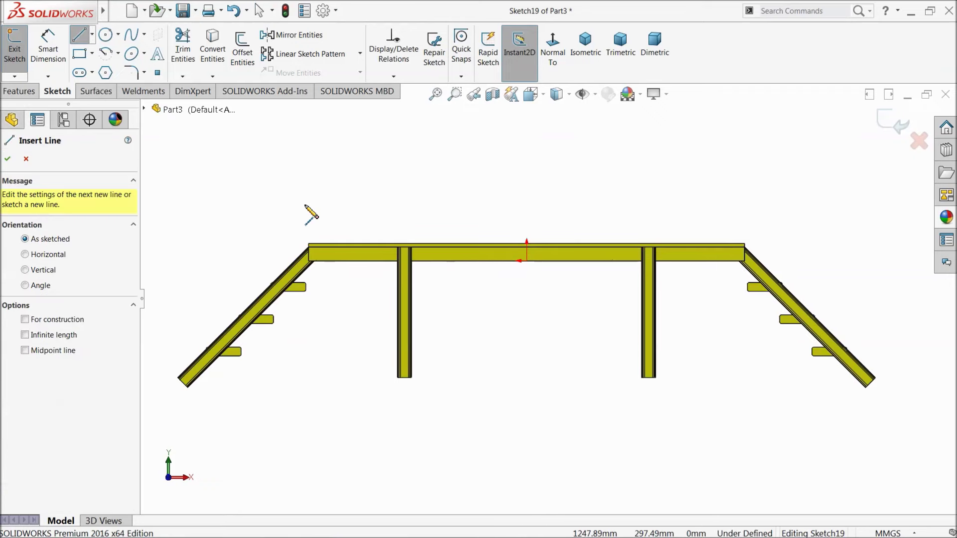
{"action": "left_click", "coordinate": [328, 140]}
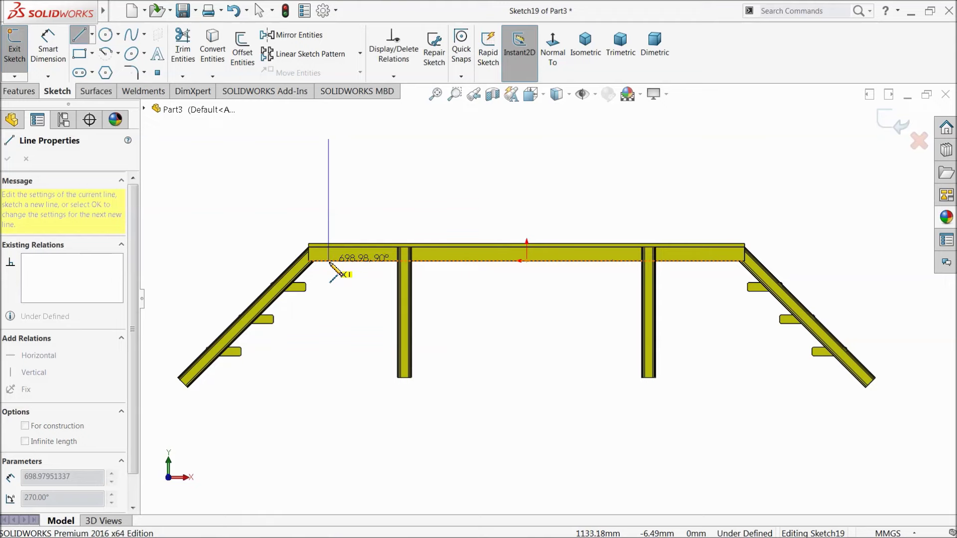
{"action": "left_click", "coordinate": [328, 260]}
{"action": "key", "text": "Escape"}
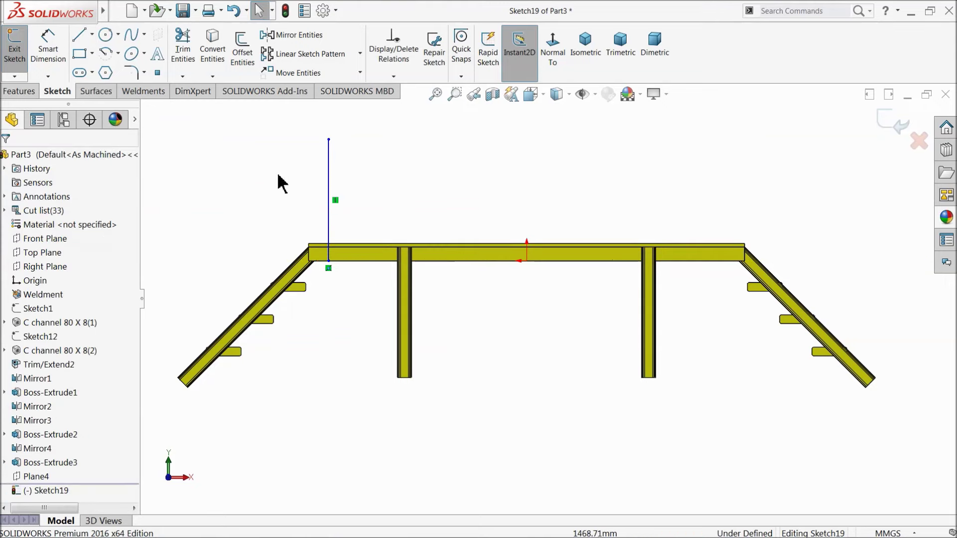
{"action": "left_click", "coordinate": [80, 36]}
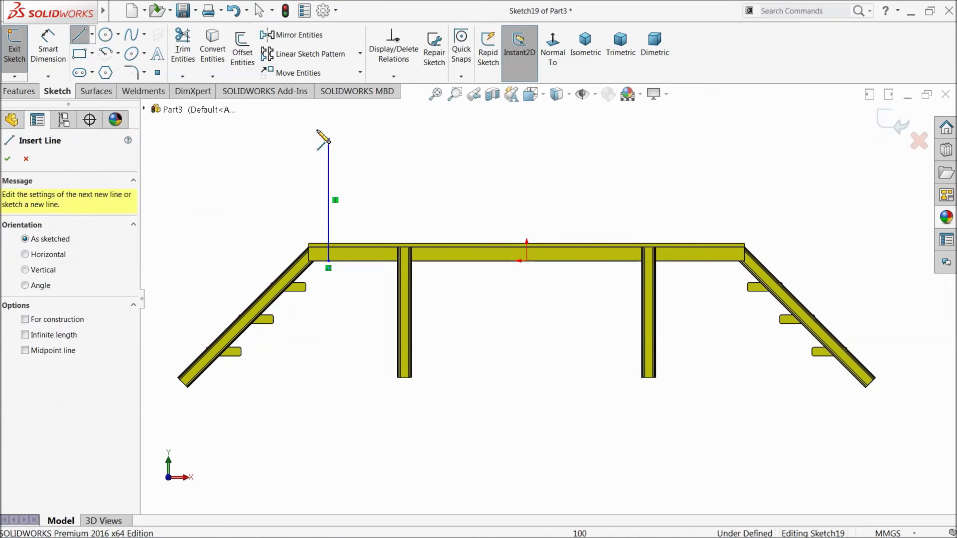
{"action": "left_click", "coordinate": [488, 139]}
{"action": "left_click", "coordinate": [487, 261]}
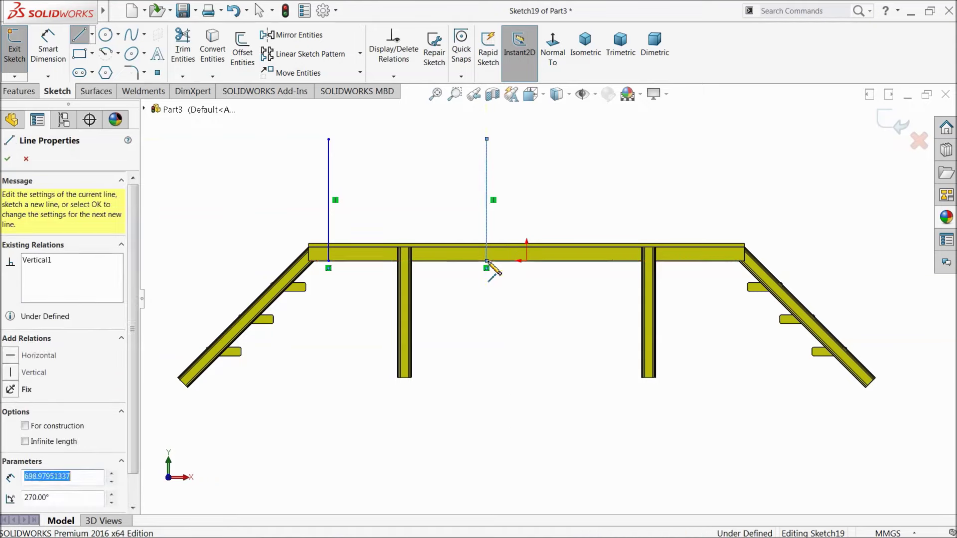
{"action": "key", "text": "Escape"}
Step: Sketch a third post line about 699 mm long just left of the right leg, and a fourth, roughly vertical one near the beam's right end
{"action": "left_click", "coordinate": [80, 36]}
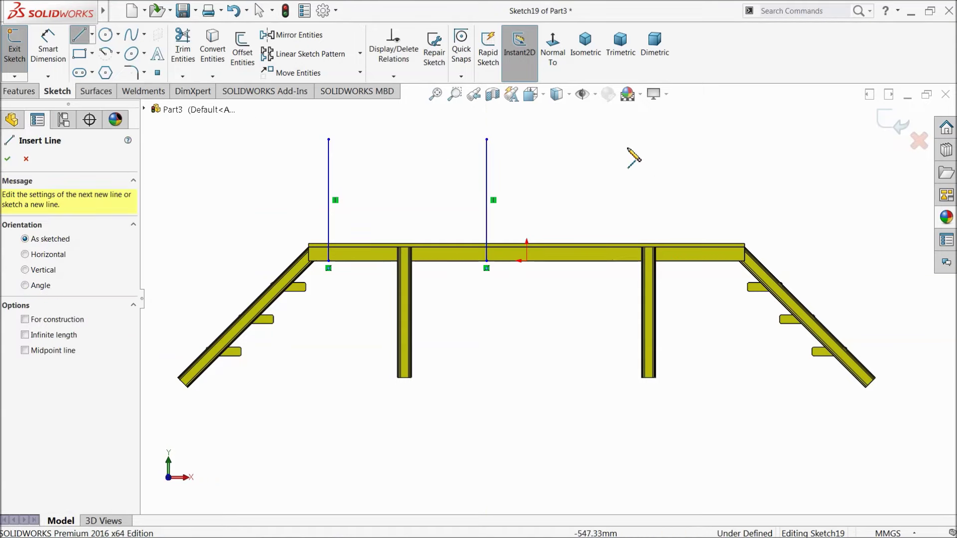
{"action": "left_click", "coordinate": [618, 139]}
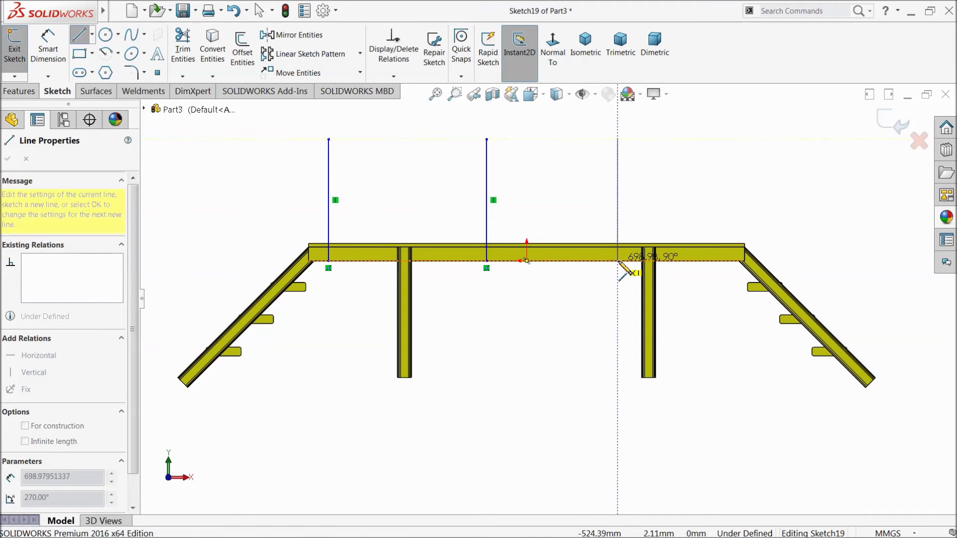
{"action": "left_click", "coordinate": [617, 260]}
{"action": "key", "text": "Escape"}
{"action": "left_click", "coordinate": [83, 40]}
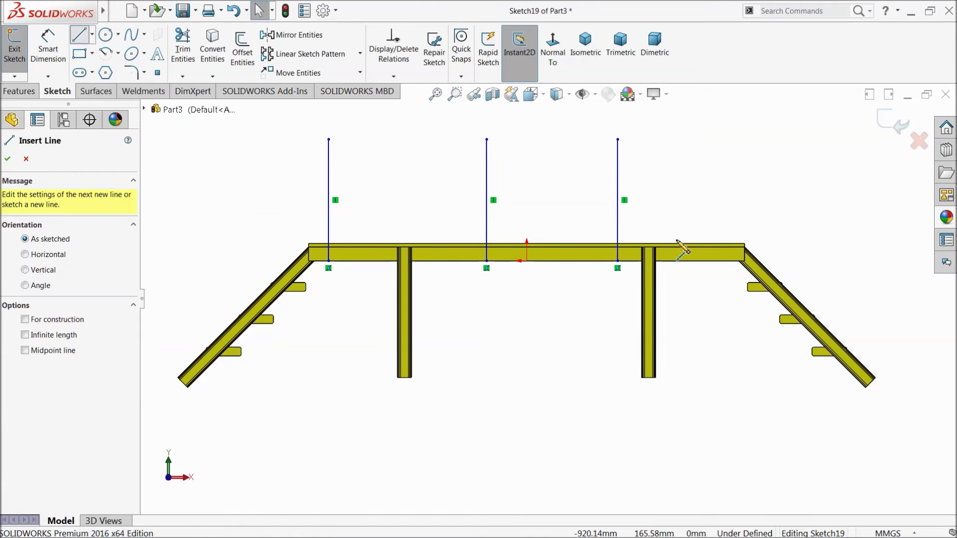
{"action": "left_click", "coordinate": [723, 139]}
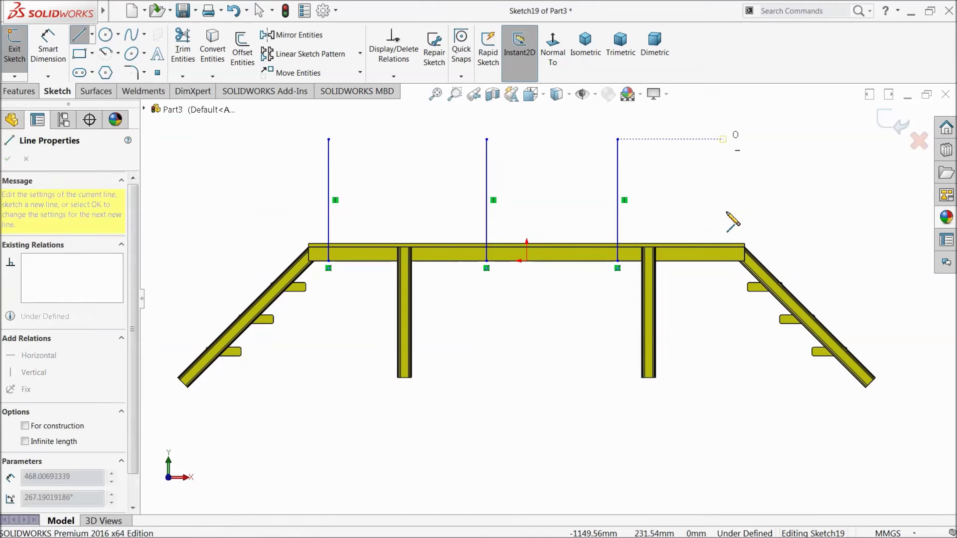
{"action": "left_click", "coordinate": [726, 261]}
{"action": "key", "text": "Escape"}
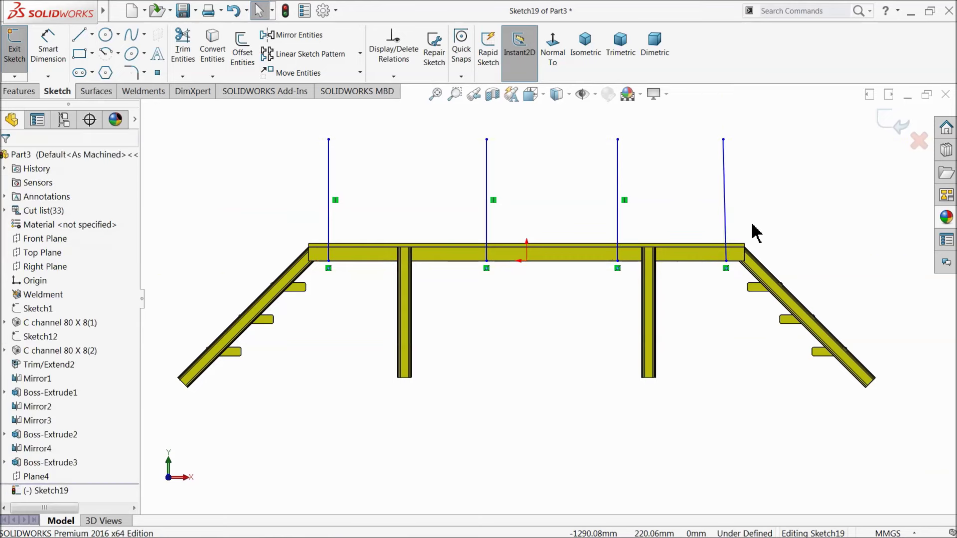
Step: Make the slanted rightmost post line vertical and give all four post lines an equal length relation
{"action": "left_click", "coordinate": [725, 207]}
{"action": "left_click", "coordinate": [763, 159]}
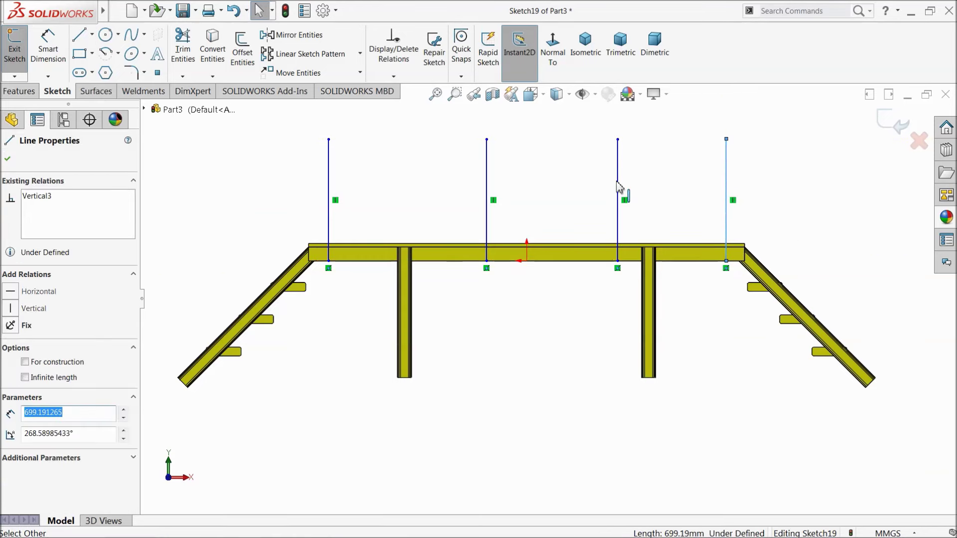
{"action": "left_click_drag", "start_coordinate": [759, 135], "coordinate": [308, 195]}
{"action": "left_click", "coordinate": [386, 151]}
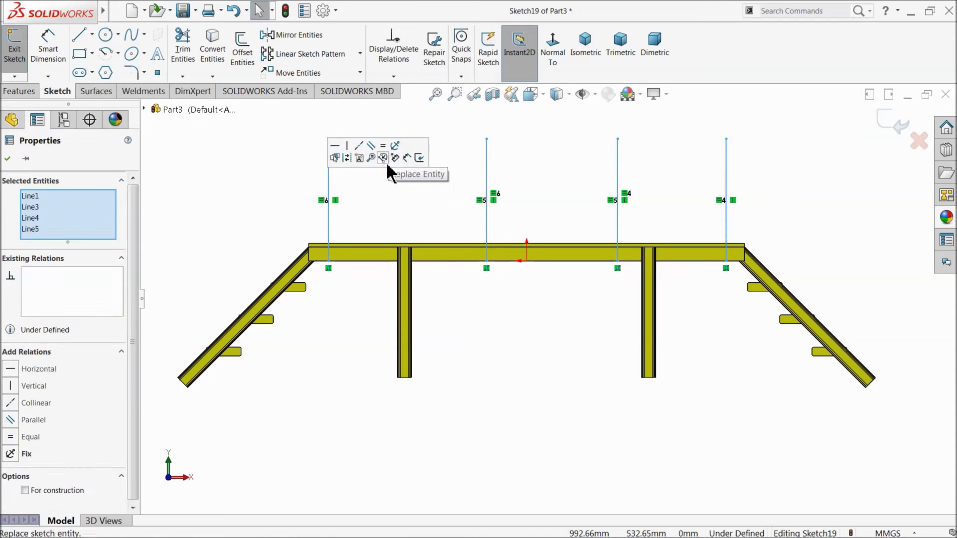
{"action": "left_click", "coordinate": [262, 153]}
Step: Sketch a horizontal top rail line about 2280 mm long joining the upper ends of the outermost post lines
{"action": "key", "text": "l"}
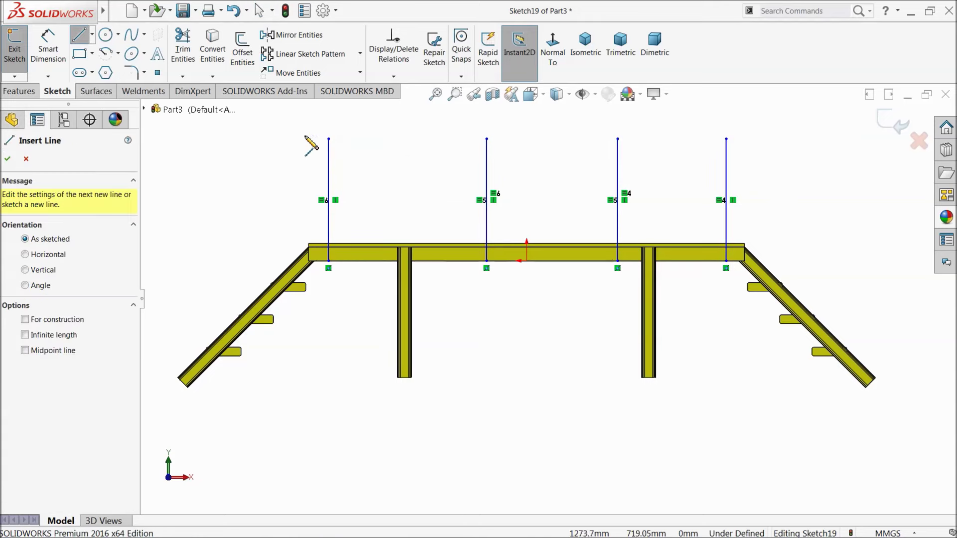
{"action": "left_click", "coordinate": [328, 139]}
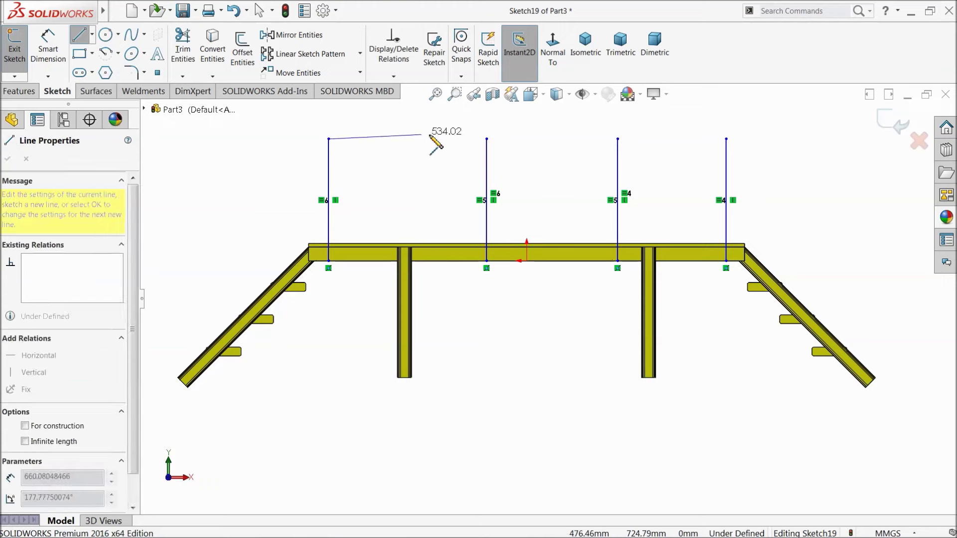
{"action": "left_click", "coordinate": [726, 139]}
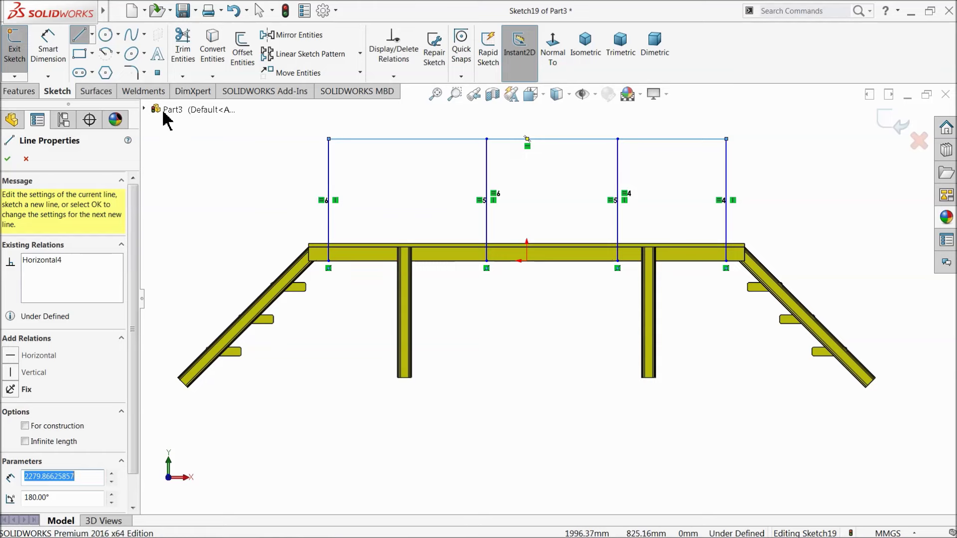
Step: Dimension the spacing between the first and second post lines as 700 mm
{"action": "left_click", "coordinate": [48, 47]}
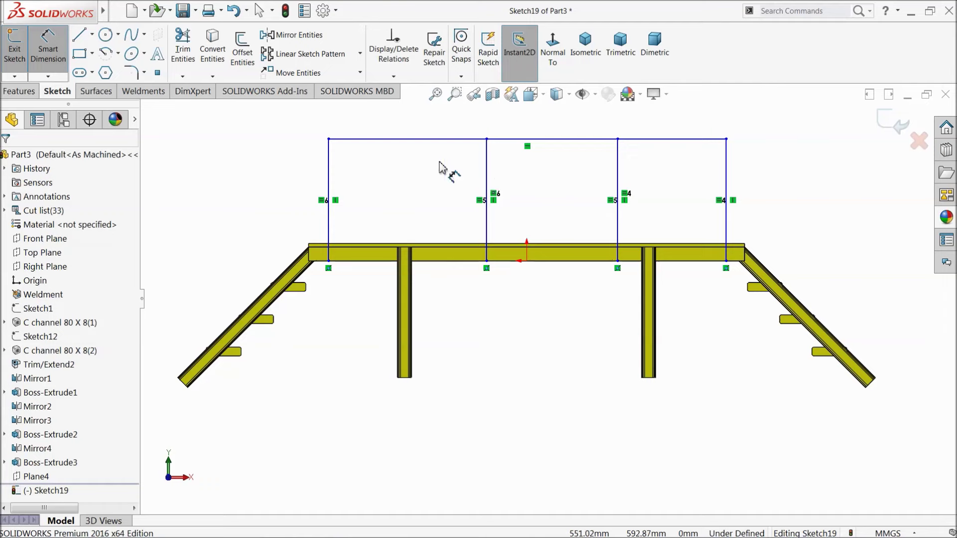
{"action": "left_click", "coordinate": [486, 169]}
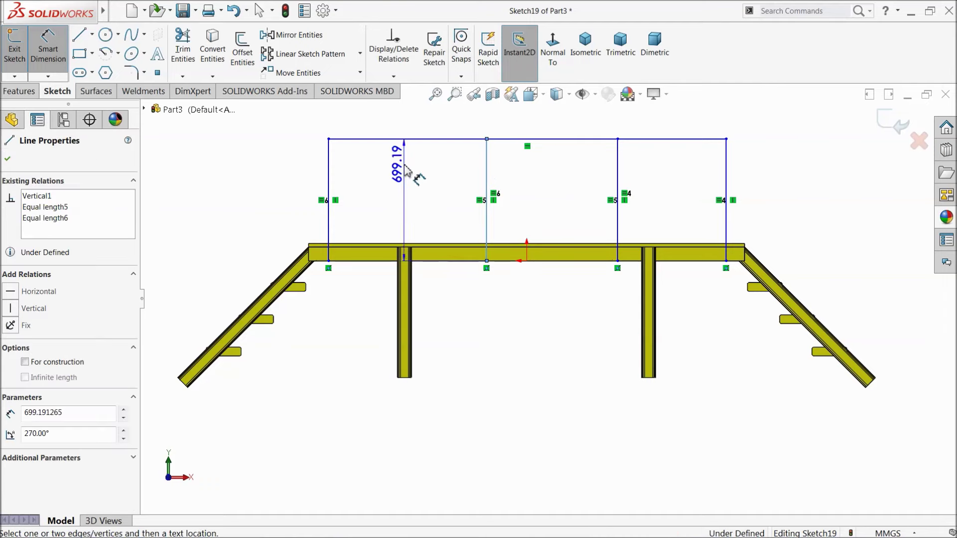
{"action": "left_click", "coordinate": [328, 160]}
{"action": "left_click", "coordinate": [377, 133]}
{"action": "type", "text": "700"}
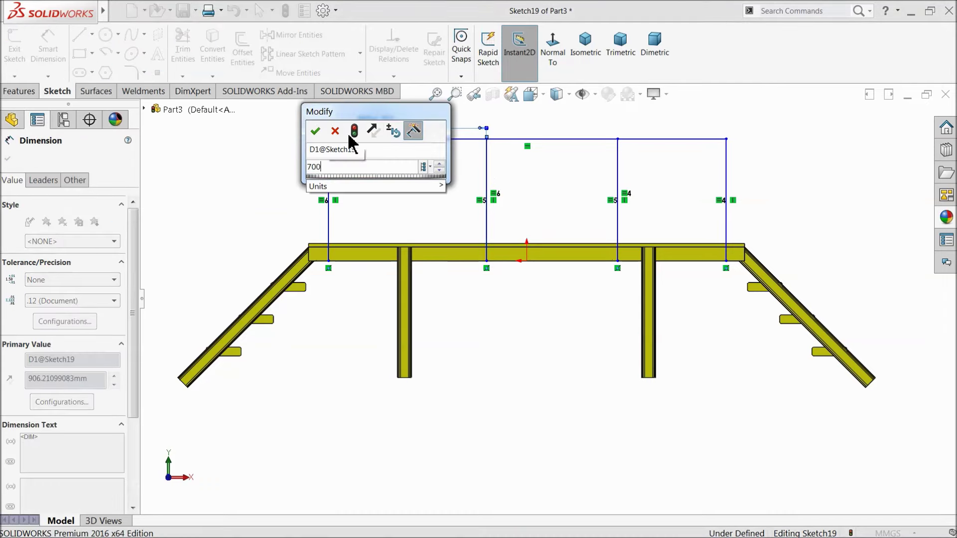
{"action": "left_click", "coordinate": [314, 130]}
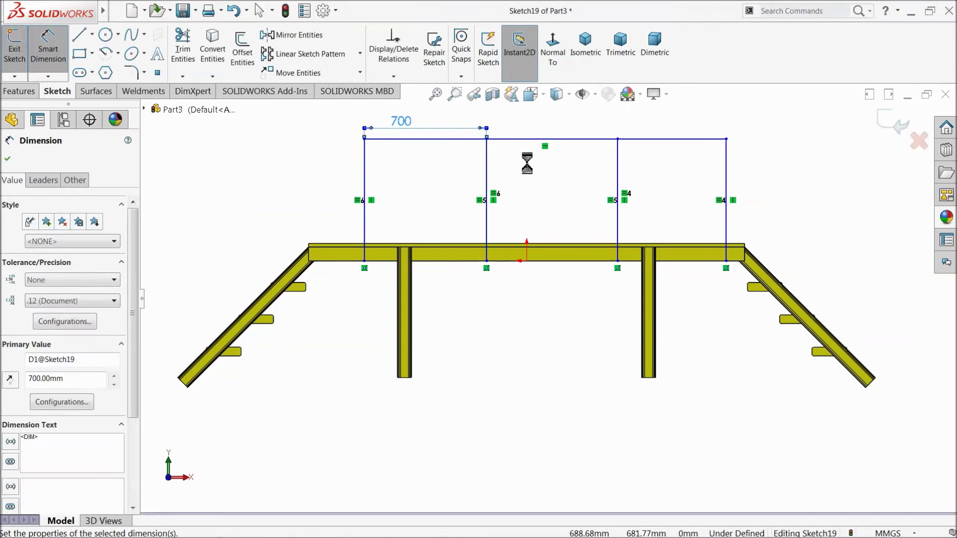
Step: Dimension the spacing between the second and third post lines as 750 mm and change the first spacing to 750 mm
{"action": "left_click", "coordinate": [618, 161]}
{"action": "left_click", "coordinate": [487, 165]}
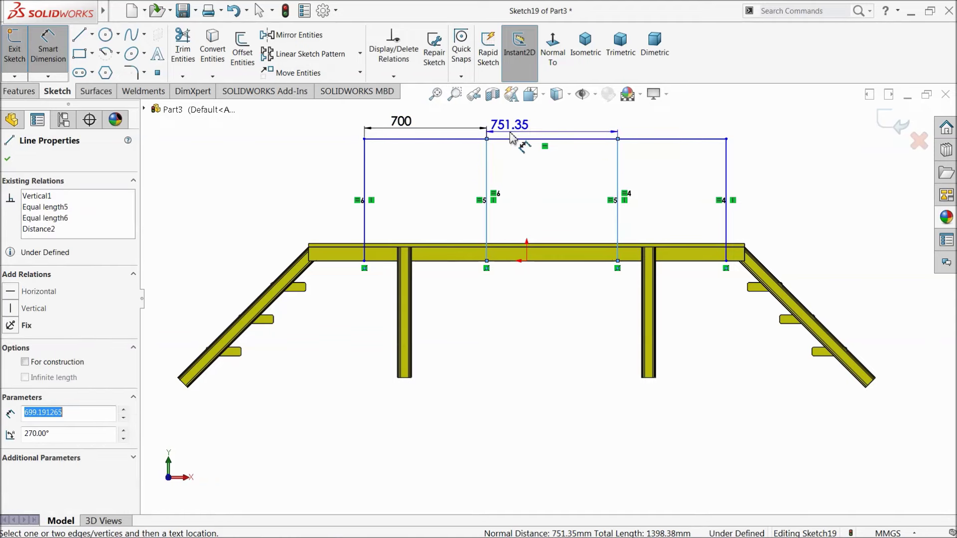
{"action": "left_click", "coordinate": [531, 132]}
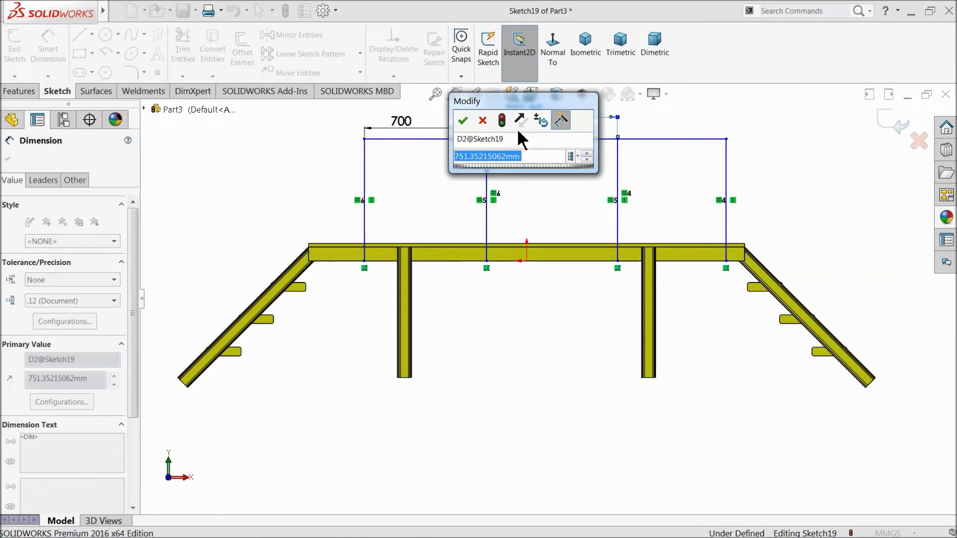
{"action": "type", "text": "750"}
{"action": "left_click", "coordinate": [467, 125]}
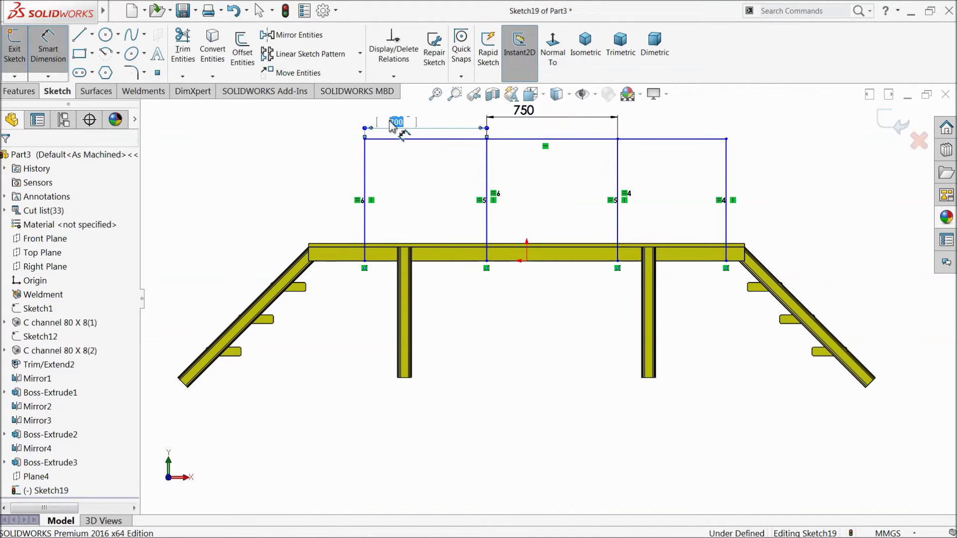
{"action": "key", "text": "Return"}
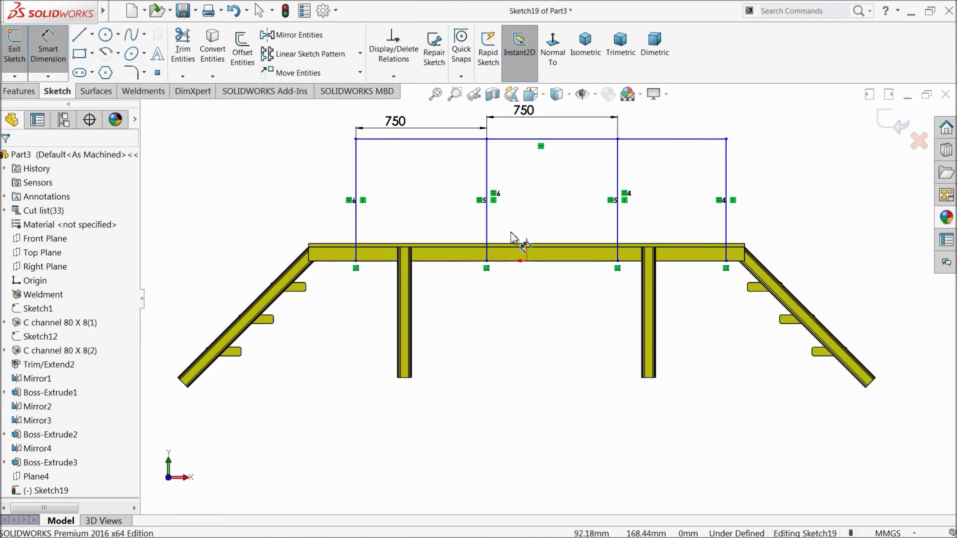
Step: Dimension the spacing between the third and fourth post lines as 750 mm
{"action": "left_click", "coordinate": [651, 140]}
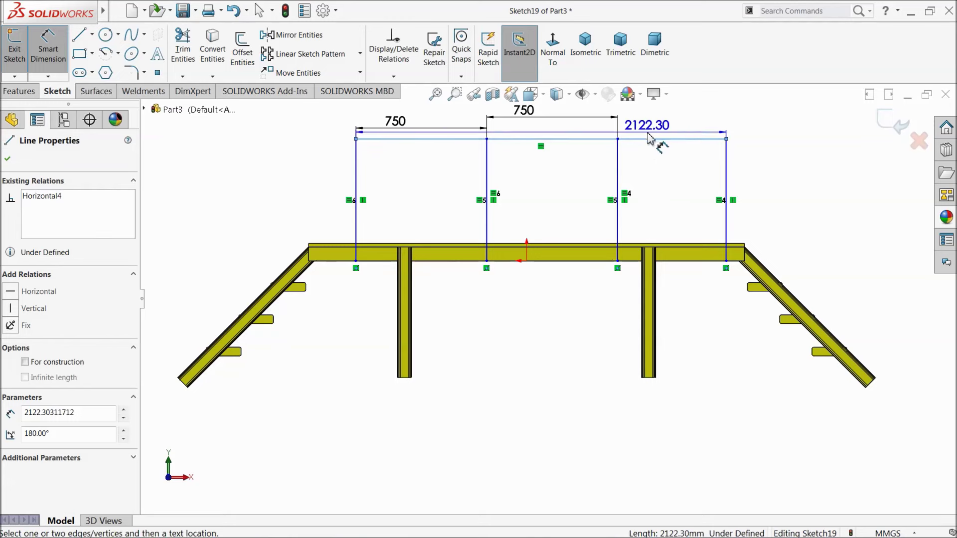
{"action": "key", "text": "Escape"}
{"action": "left_click", "coordinate": [619, 160]}
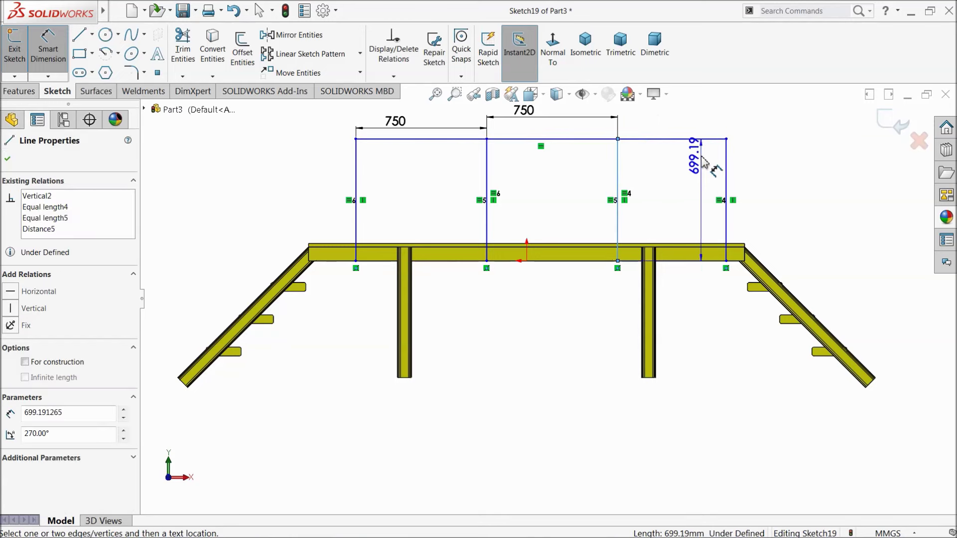
{"action": "left_click", "coordinate": [726, 167]}
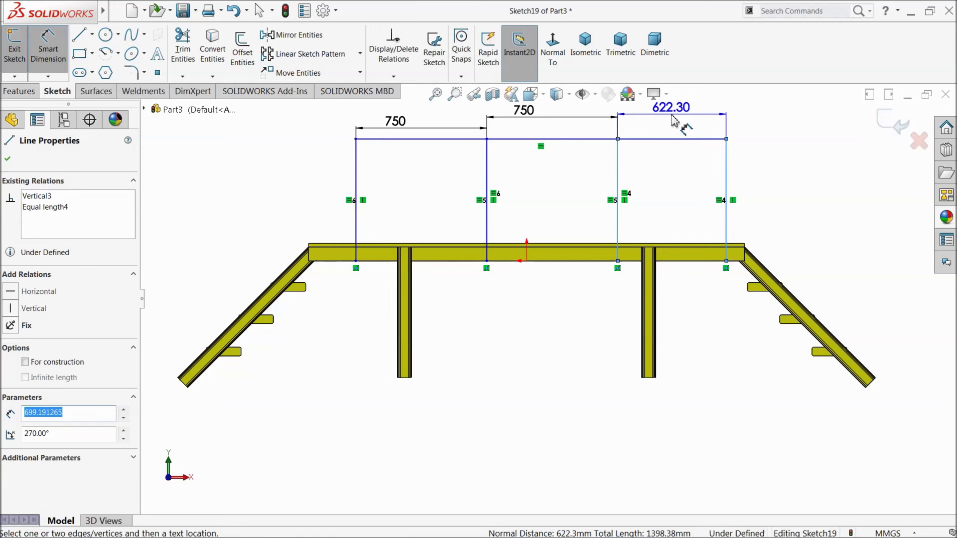
{"action": "left_click", "coordinate": [681, 123]}
{"action": "type", "text": "750"}
{"action": "key", "text": "Return"}
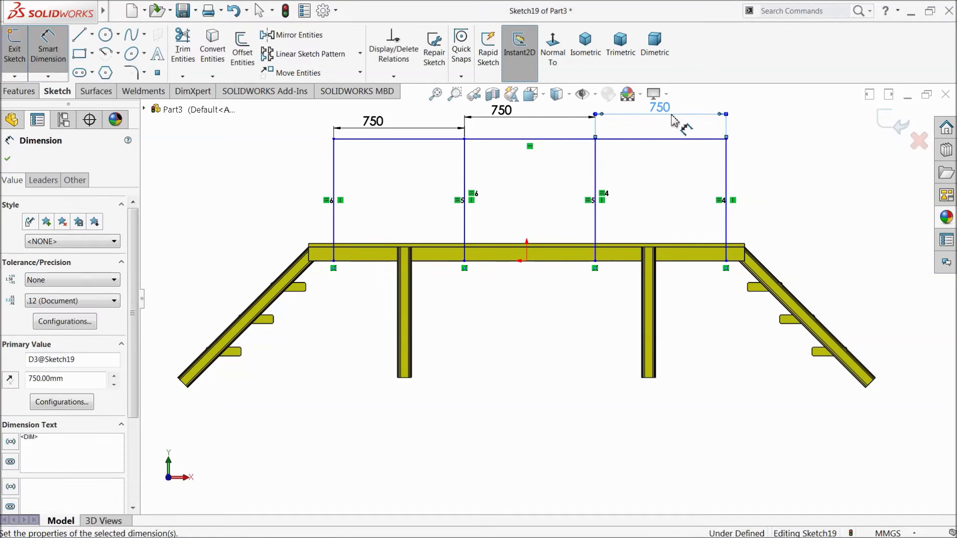
Step: Dimension the second post line's lower end 375 mm horizontally from the origin
{"action": "left_click", "coordinate": [528, 263]}
{"action": "left_click", "coordinate": [464, 261]}
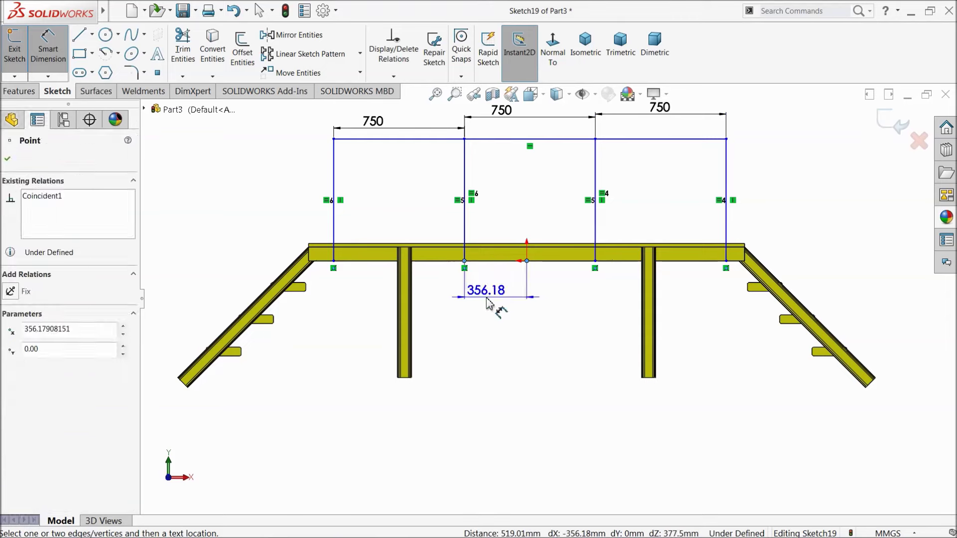
{"action": "left_click", "coordinate": [493, 304]}
{"action": "type", "text": "375"}
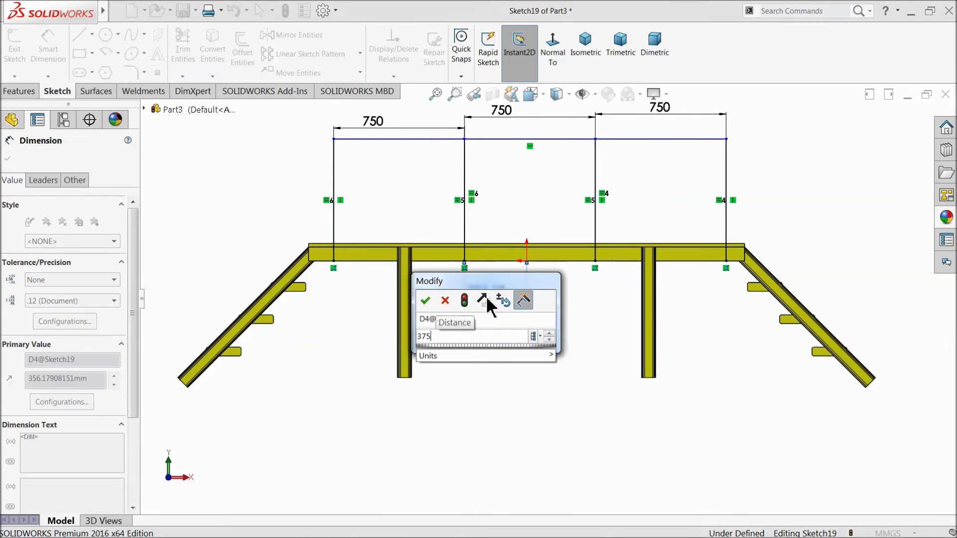
{"action": "key", "text": "Return"}
Step: Dimension the top rail line 600 mm above the lower edge of the deck beam
{"action": "left_click", "coordinate": [380, 139]}
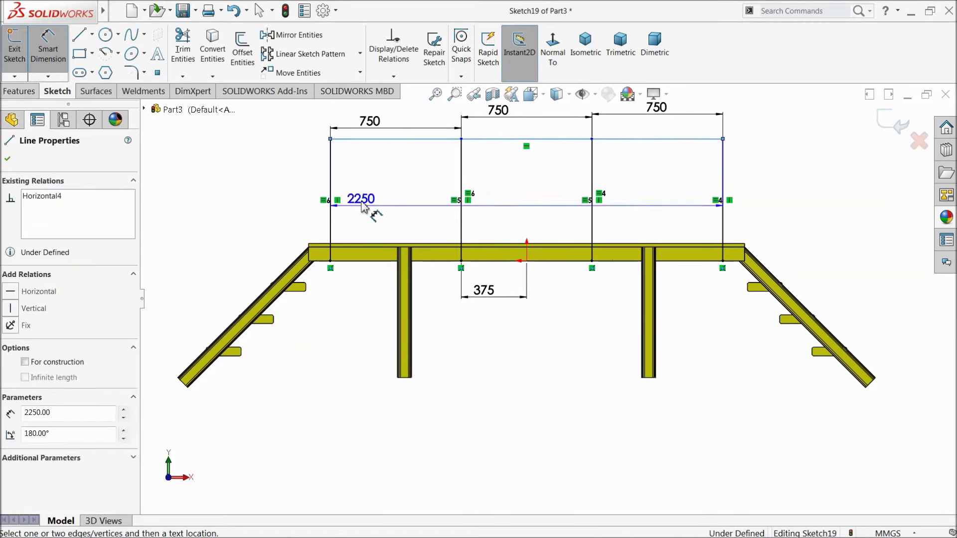
{"action": "left_click", "coordinate": [368, 260]}
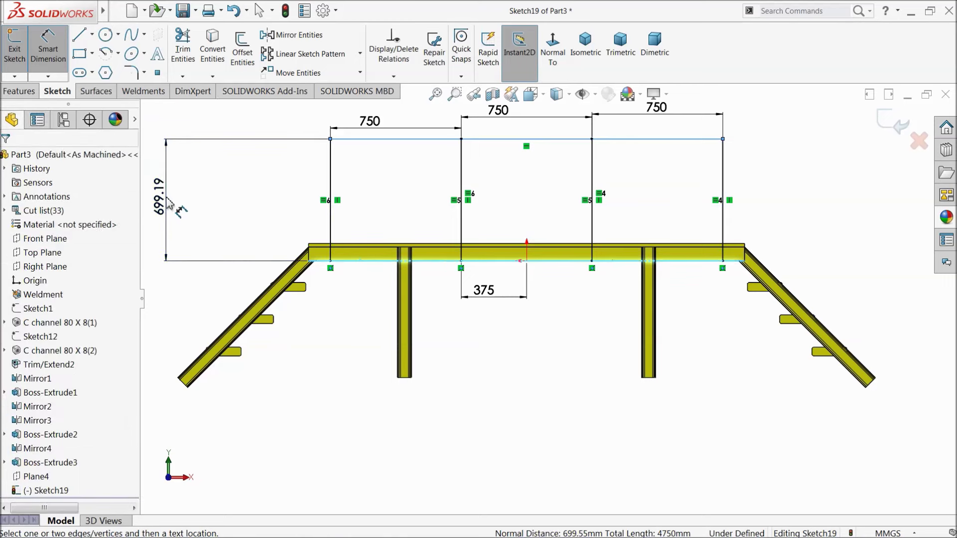
{"action": "left_click", "coordinate": [170, 205]}
{"action": "type", "text": "600"}
{"action": "key", "text": "Return"}
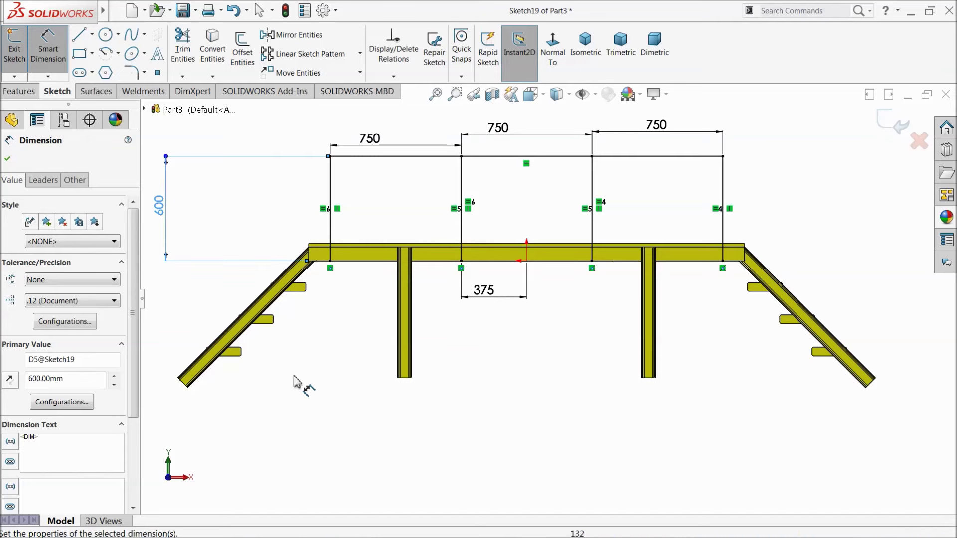
{"action": "scroll", "coordinate": [385, 317], "scroll_direction": "up", "scroll_amount": 1}
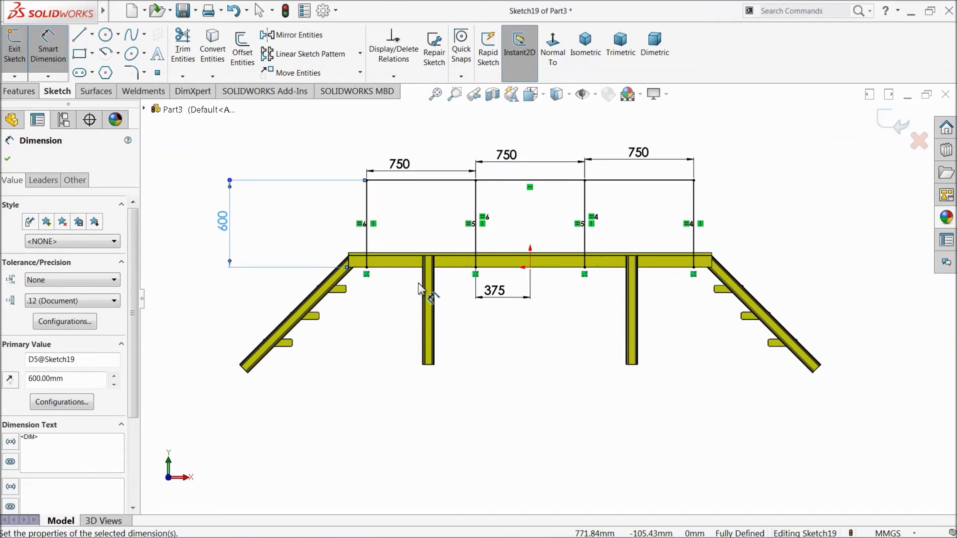
{"action": "scroll", "coordinate": [419, 288], "scroll_direction": "down", "scroll_amount": 1}
{"action": "left_click", "coordinate": [7, 158]}
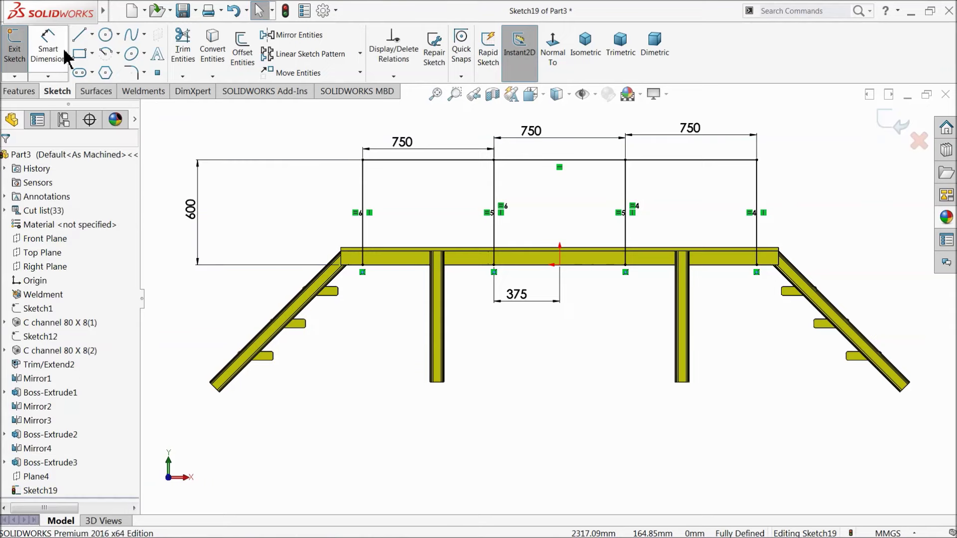
Step: Sketch a sloping rail line from the leftmost post's top and an end post line about 475 mm long down to the stair stringer, made vertical
{"action": "left_click", "coordinate": [80, 35]}
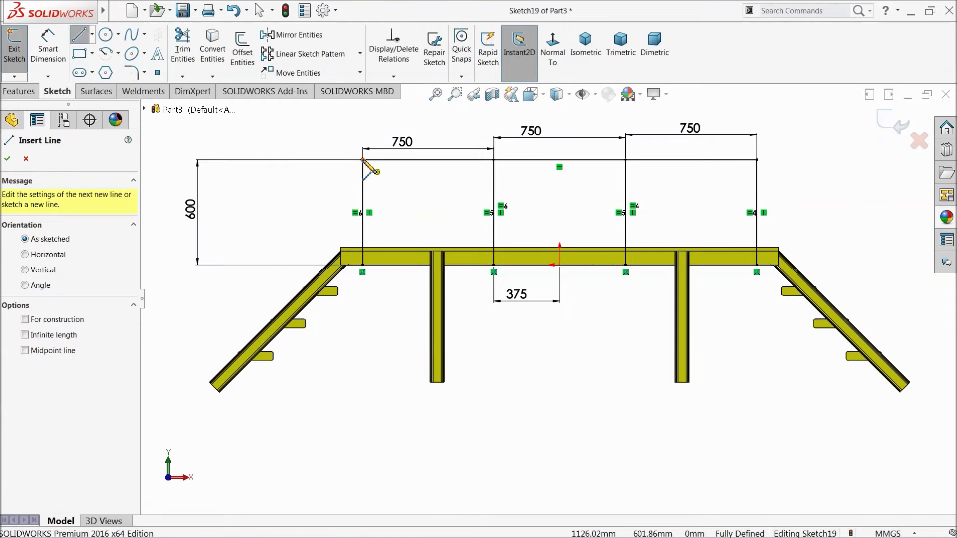
{"action": "left_click", "coordinate": [362, 160]}
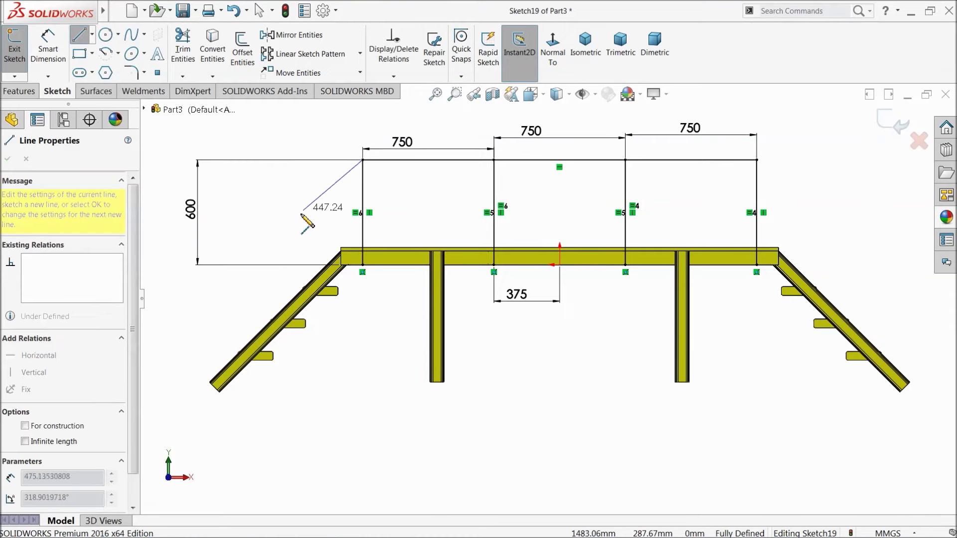
{"action": "left_click", "coordinate": [228, 295]}
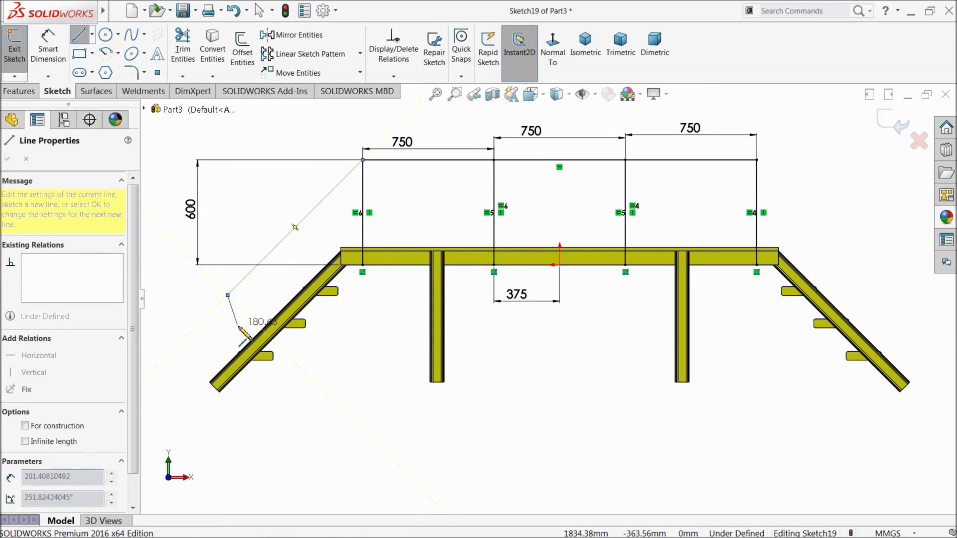
{"action": "left_click", "coordinate": [225, 379]}
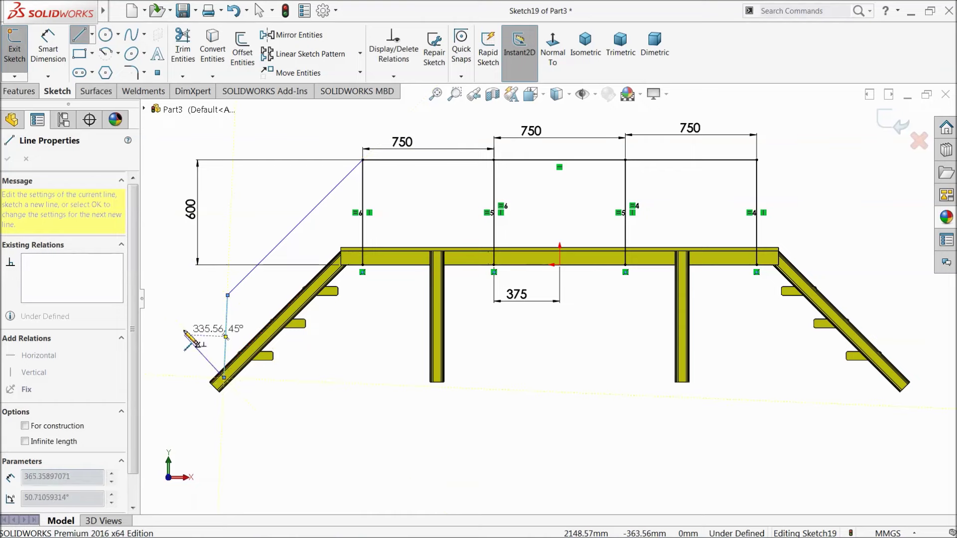
{"action": "right_click", "coordinate": [183, 292]}
{"action": "left_click", "coordinate": [220, 333]}
{"action": "left_click", "coordinate": [229, 343]}
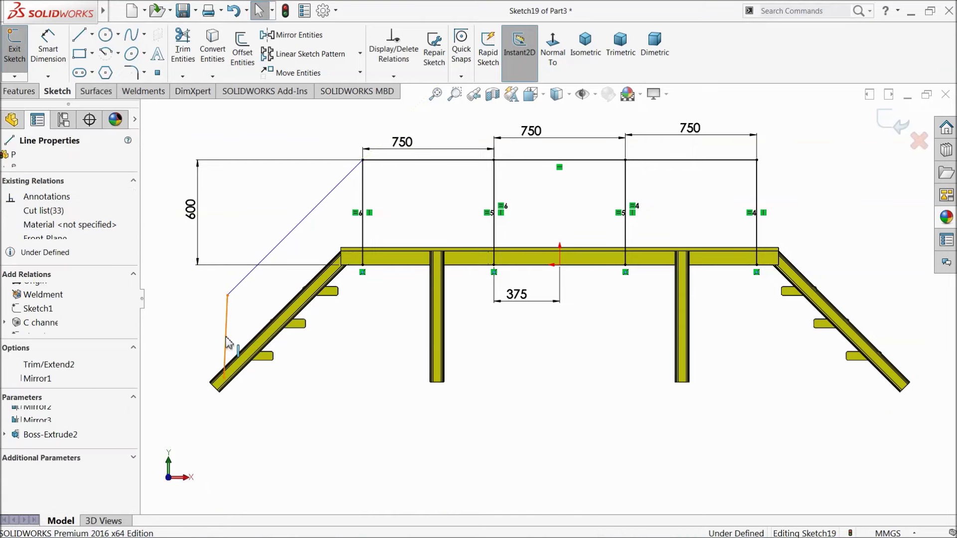
{"action": "left_click", "coordinate": [265, 295]}
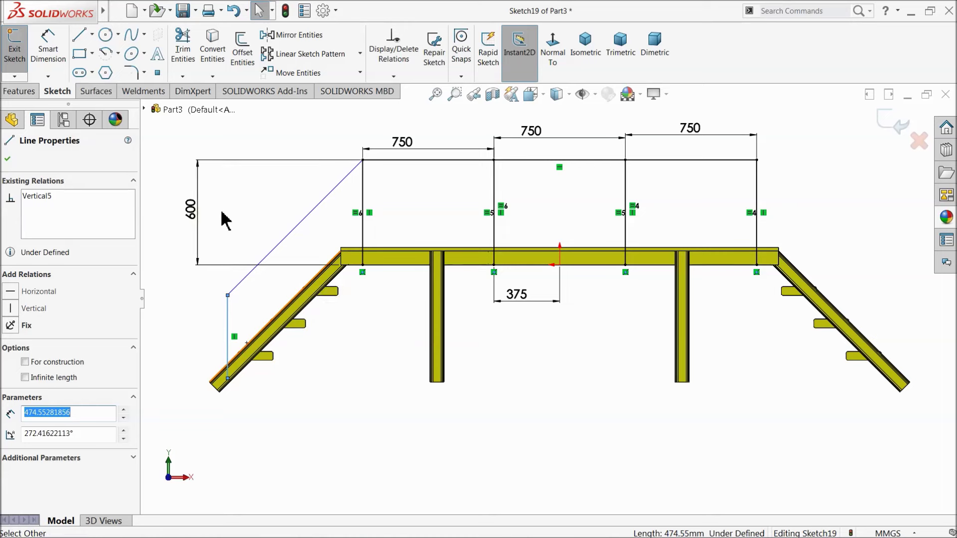
Step: Sketch a horizontal mid rail line between the outermost deck posts and continue it as a sloping line down to the stair end post
{"action": "left_click", "coordinate": [79, 36]}
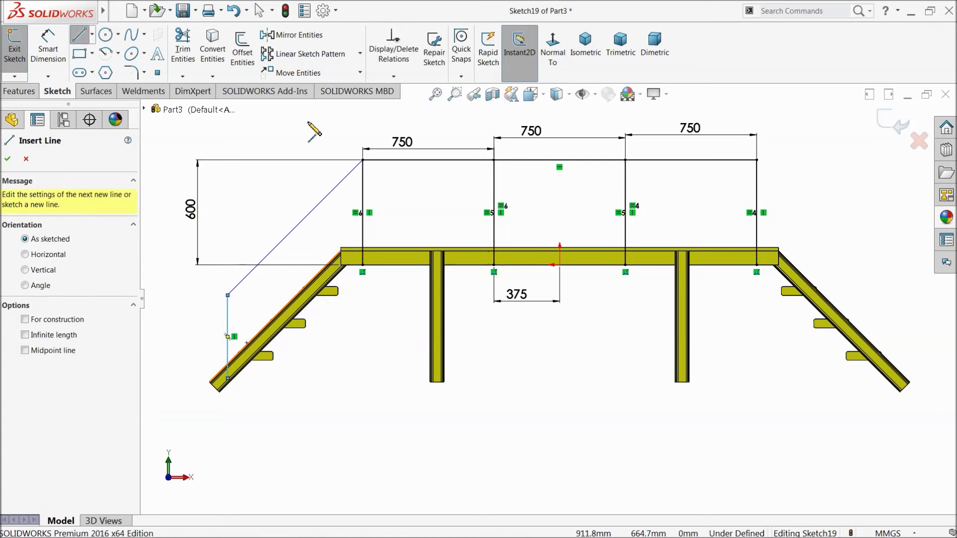
{"action": "left_click", "coordinate": [757, 204]}
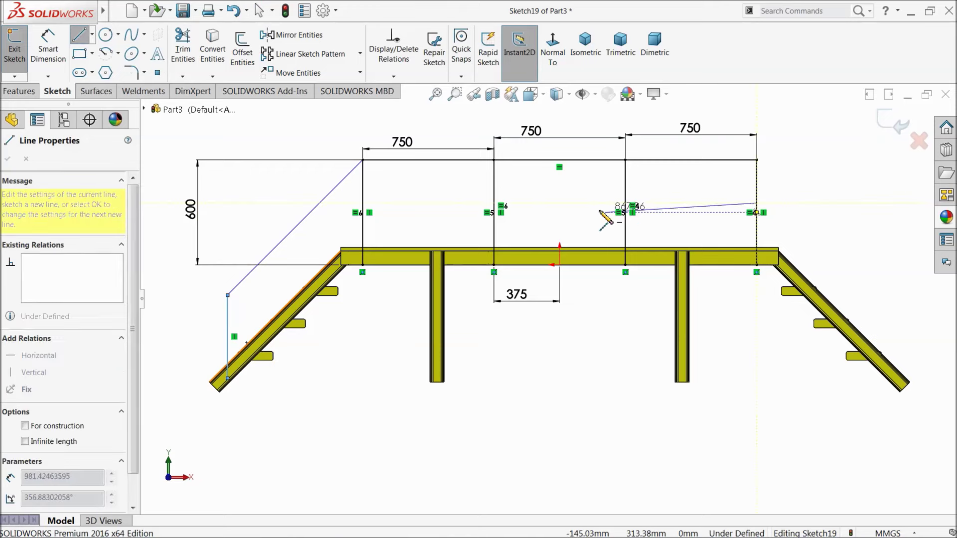
{"action": "left_click", "coordinate": [362, 203]}
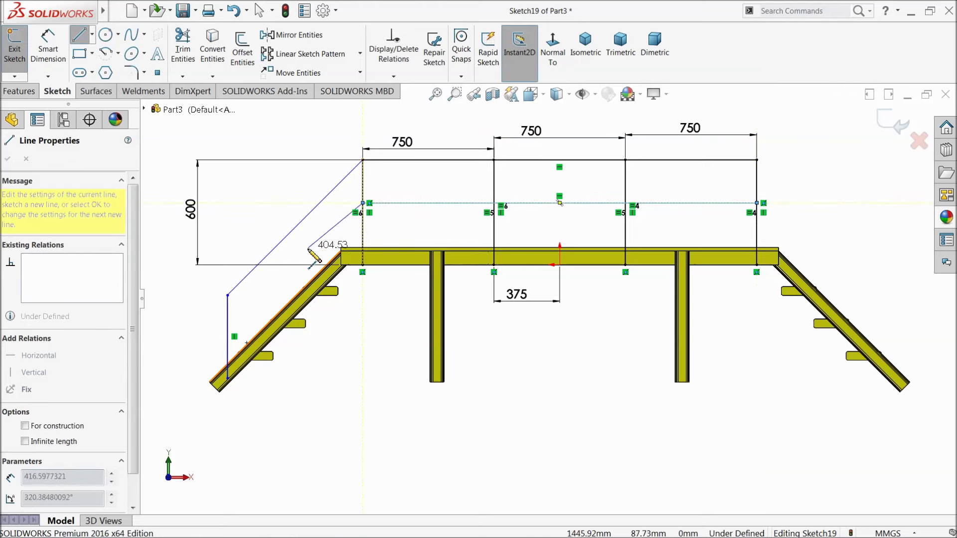
{"action": "left_click", "coordinate": [228, 332]}
{"action": "right_click", "coordinate": [202, 317]}
{"action": "left_click", "coordinate": [215, 344]}
{"action": "key", "text": "Escape"}
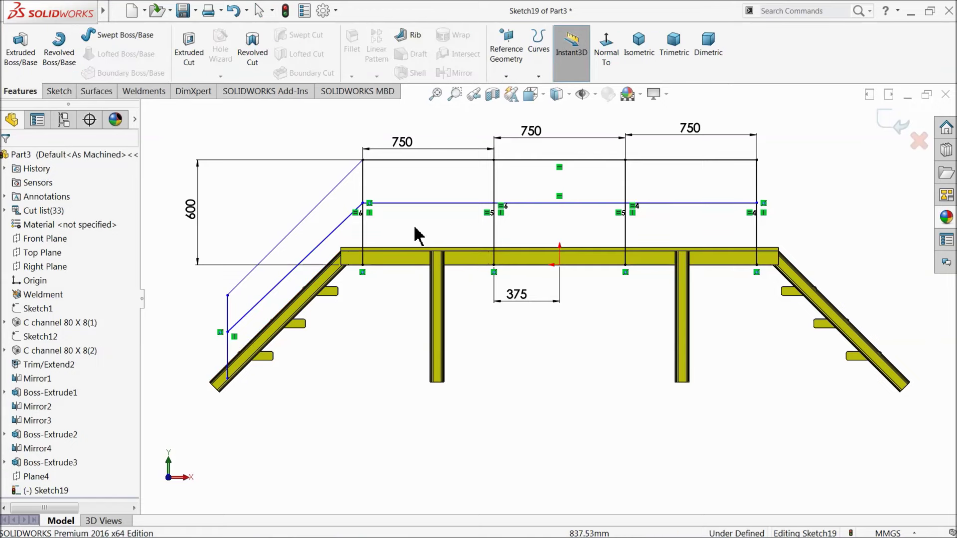
{"action": "scroll", "coordinate": [316, 254], "scroll_direction": "down", "scroll_amount": 1}
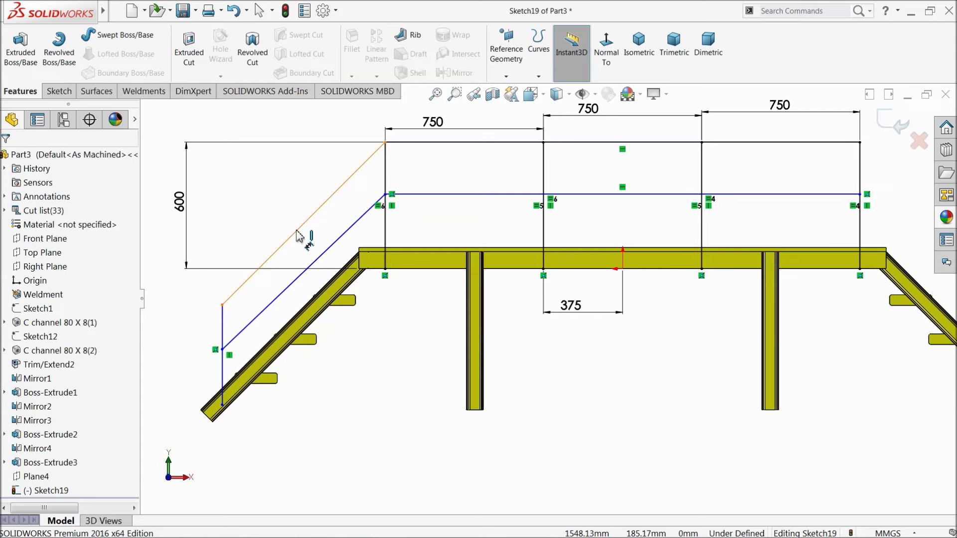
Step: Make the sloping mid rail line parallel to the sloping top rail line above the left stair
{"action": "key", "text": "Escape"}
{"action": "left_click", "coordinate": [321, 251]}
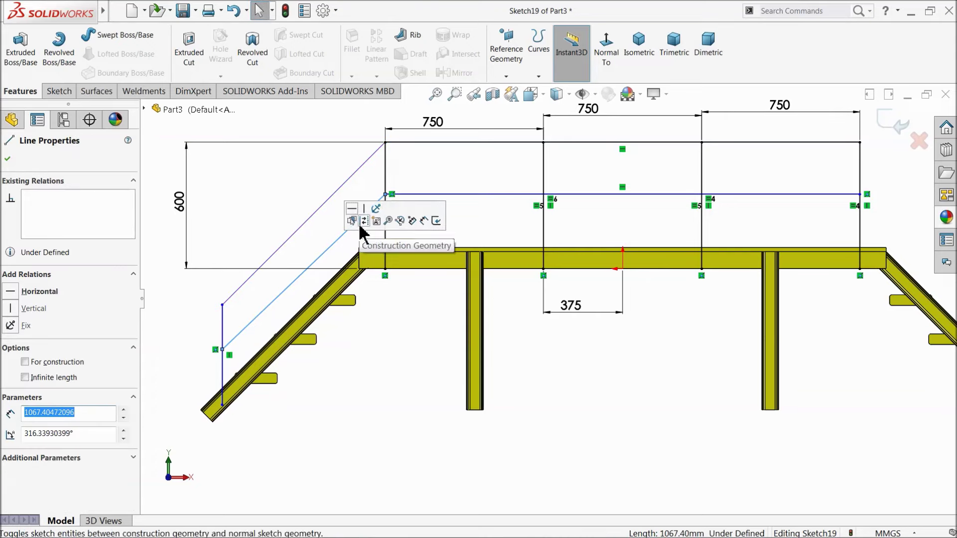
{"action": "left_click", "coordinate": [265, 218]}
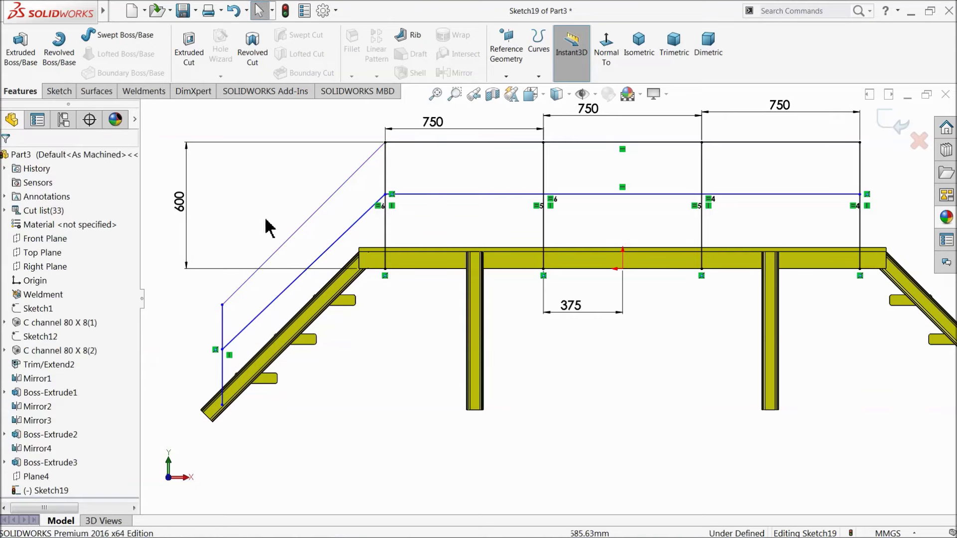
{"action": "left_click", "coordinate": [256, 273]}
{"action": "left_click", "coordinate": [283, 293], "text": "ctrl"}
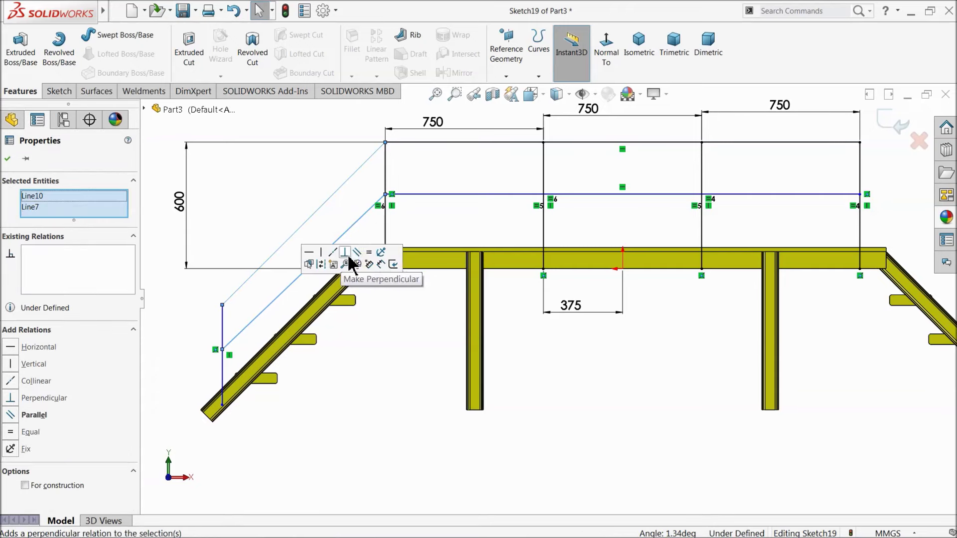
{"action": "left_click", "coordinate": [357, 253]}
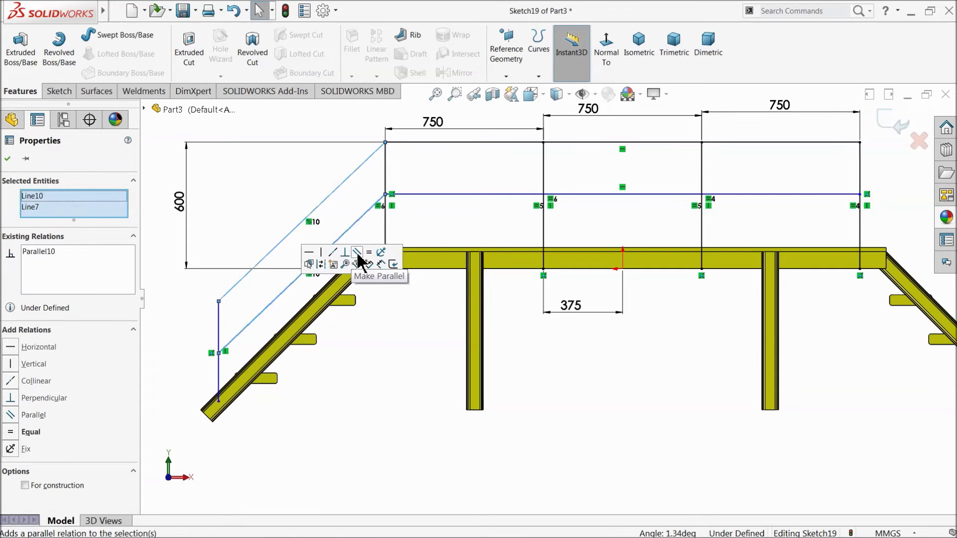
{"action": "left_click", "coordinate": [7, 160]}
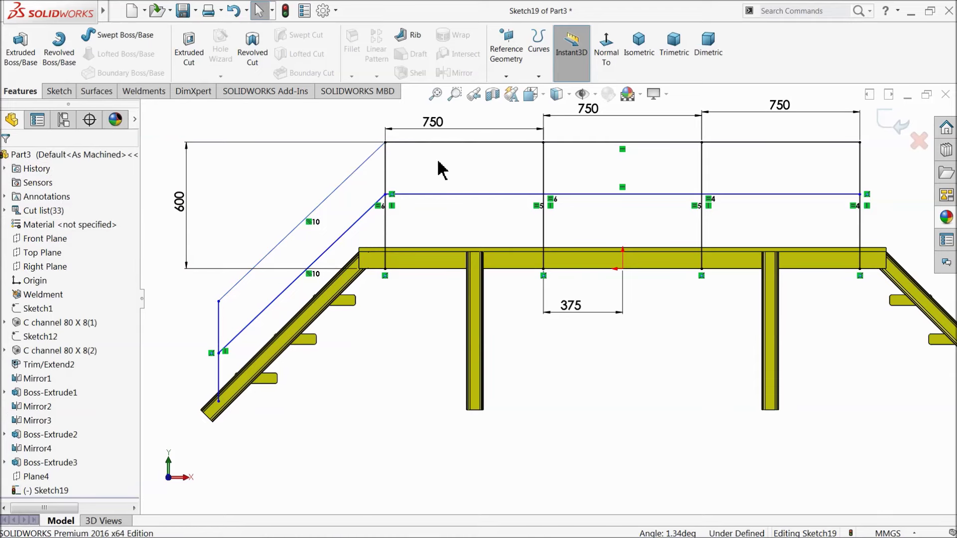
Step: Set the horizontal spacing of the two outer post bays to 700 mm each
{"action": "scroll", "coordinate": [441, 162], "scroll_direction": "up", "scroll_amount": 2}
{"action": "scroll", "coordinate": [704, 166], "scroll_direction": "down", "scroll_amount": 2}
{"action": "left_click", "coordinate": [344, 194]}
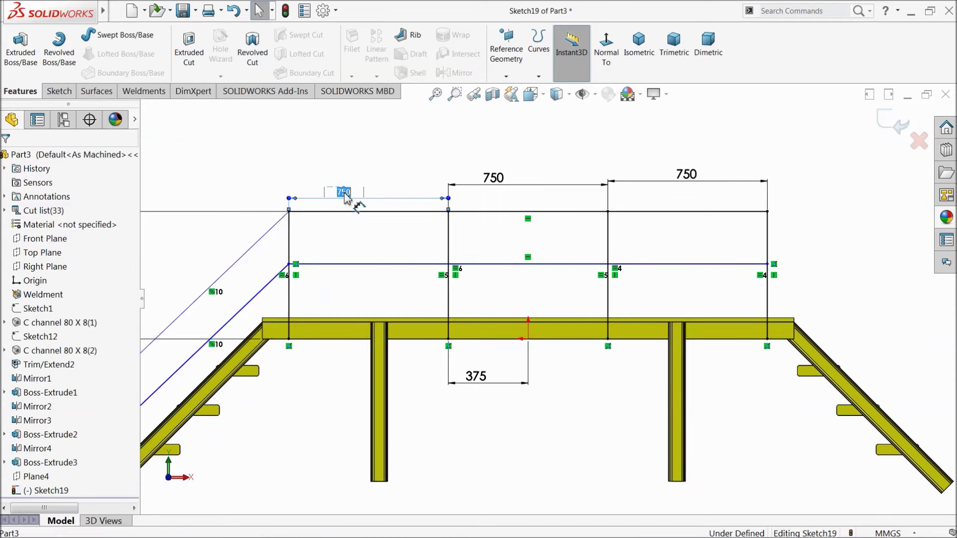
{"action": "type", "text": "700"}
{"action": "key", "text": "Return"}
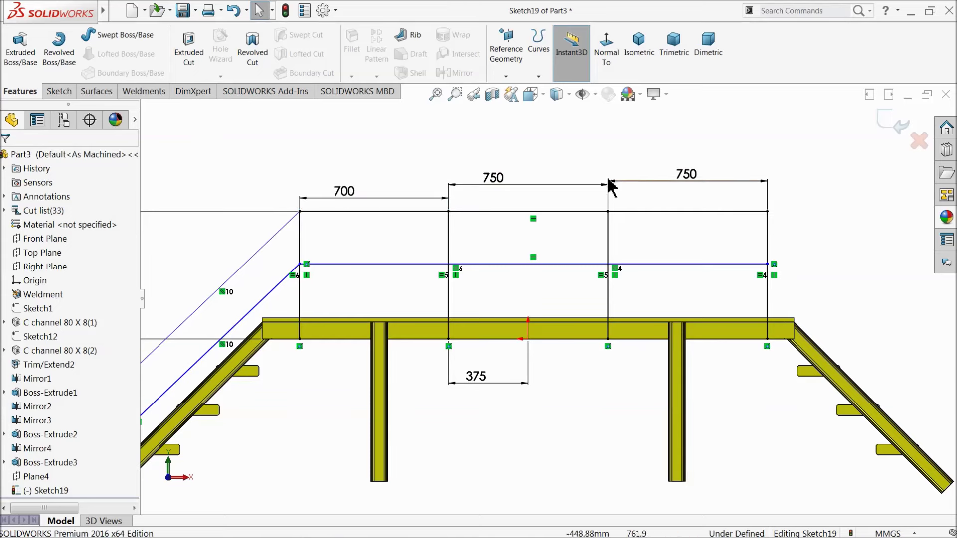
{"action": "left_click", "coordinate": [691, 175]}
{"action": "type", "text": "70"}
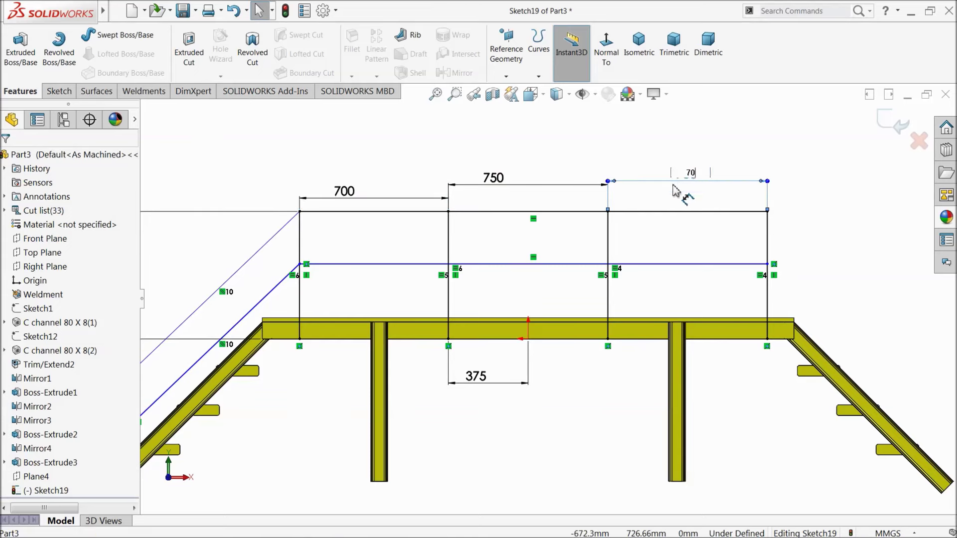
{"action": "type", "text": "0"}
{"action": "key", "text": "Return"}
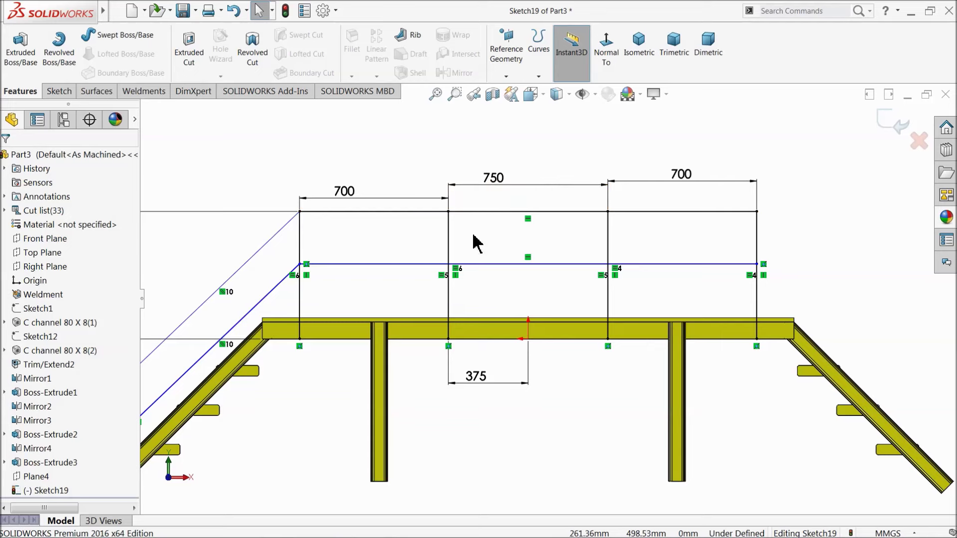
Step: Set the top rail's height above the lower edge of the deck beam to 700 mm
{"action": "scroll", "coordinate": [455, 170], "scroll_direction": "down", "scroll_amount": 3}
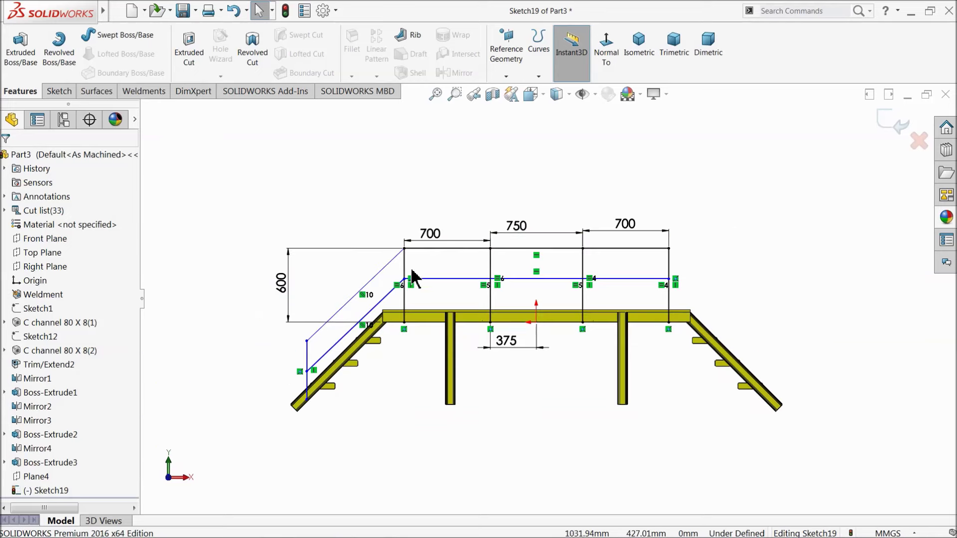
{"action": "scroll", "coordinate": [386, 284], "scroll_direction": "up", "scroll_amount": 2}
{"action": "left_click", "coordinate": [251, 287]}
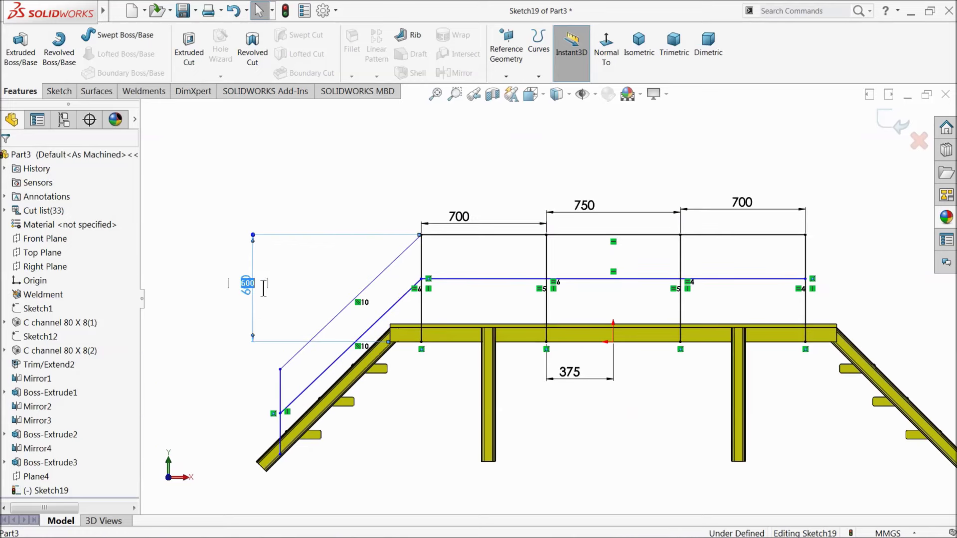
{"action": "key", "text": "Return"}
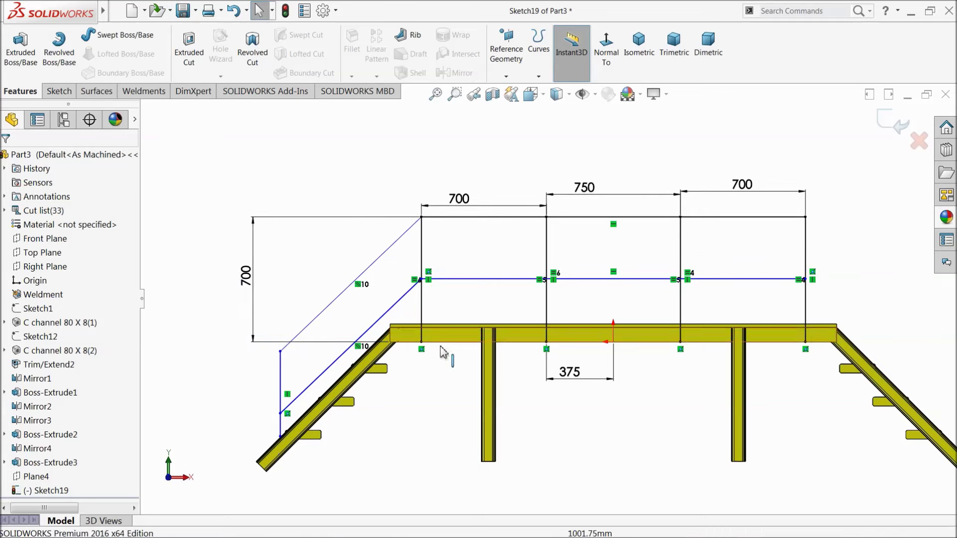
{"action": "left_click", "coordinate": [20, 47]}
{"action": "left_click", "coordinate": [26, 158]}
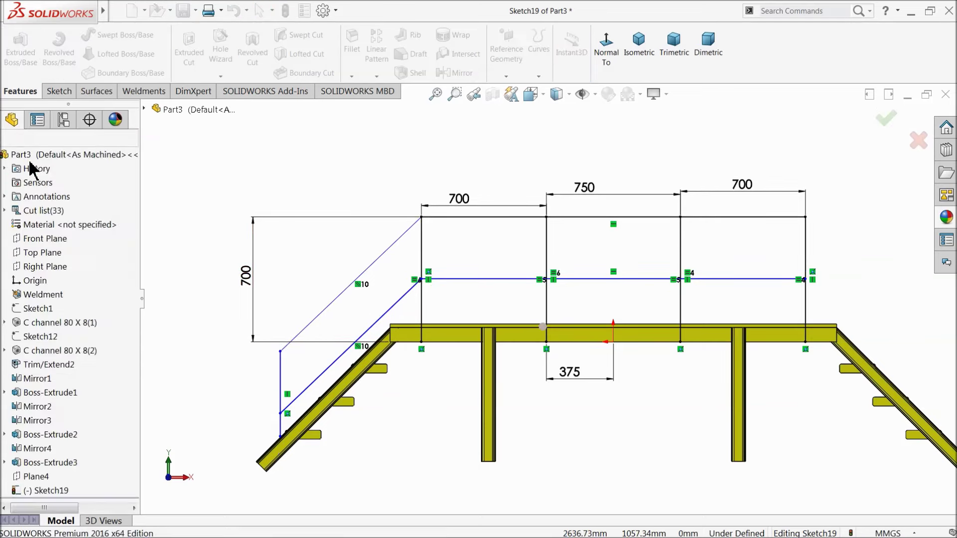
Step: Dimension the horizontal mid rail line 350 mm below the top rail line
{"action": "left_click", "coordinate": [59, 92]}
{"action": "left_click", "coordinate": [48, 48]}
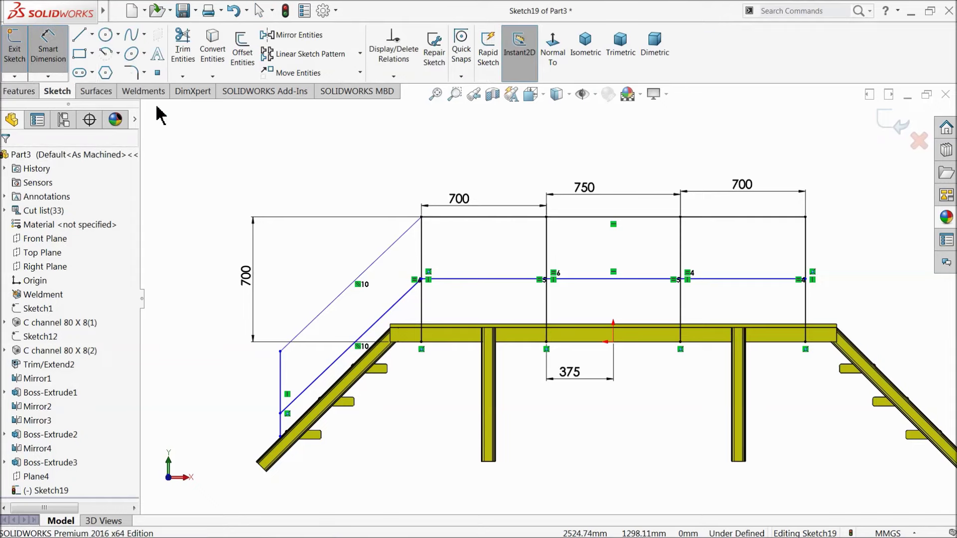
{"action": "scroll", "coordinate": [479, 288], "scroll_direction": "down", "scroll_amount": 1}
{"action": "scroll", "coordinate": [427, 279], "scroll_direction": "down", "scroll_amount": 3}
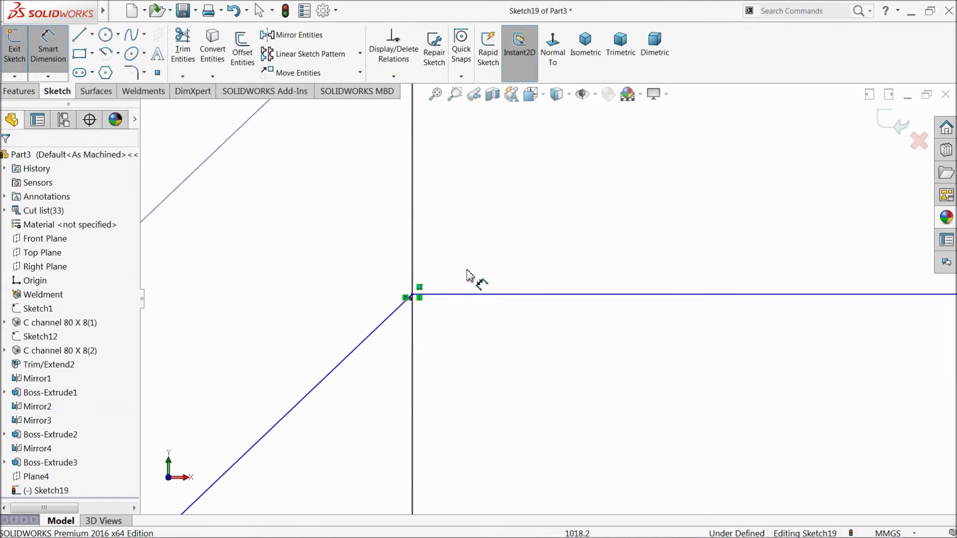
{"action": "scroll", "coordinate": [414, 299], "scroll_direction": "up", "scroll_amount": 4}
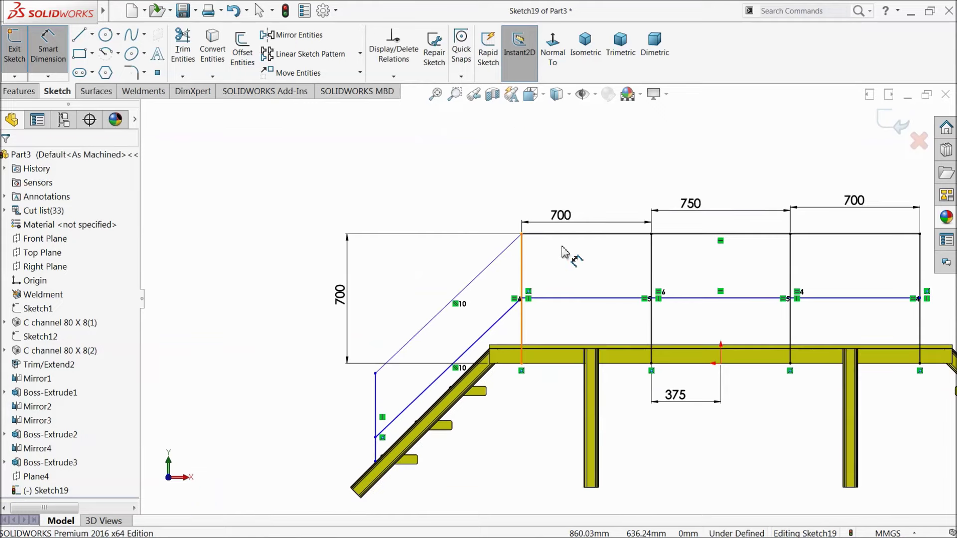
{"action": "left_click", "coordinate": [570, 298]}
{"action": "left_click", "coordinate": [448, 234]}
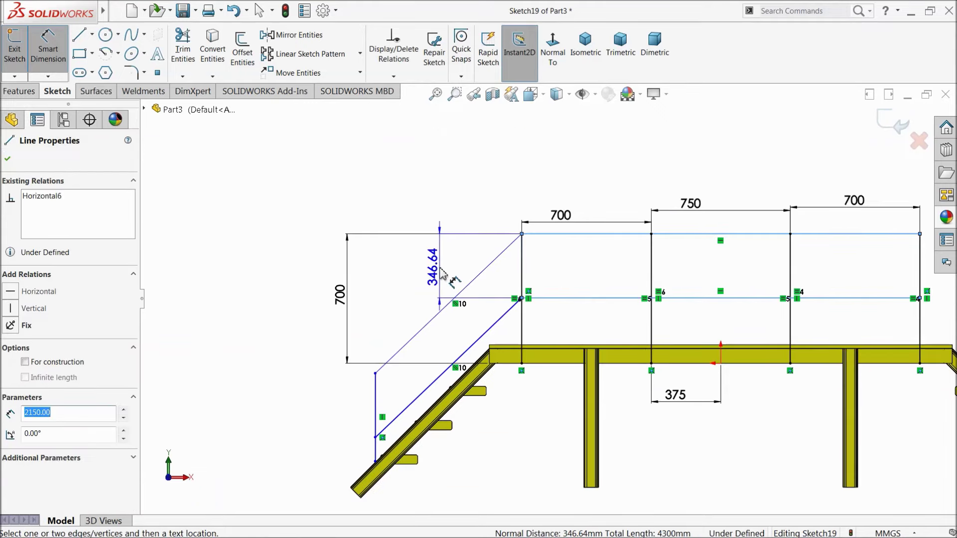
{"action": "left_click", "coordinate": [438, 273]}
{"action": "type", "text": "350"}
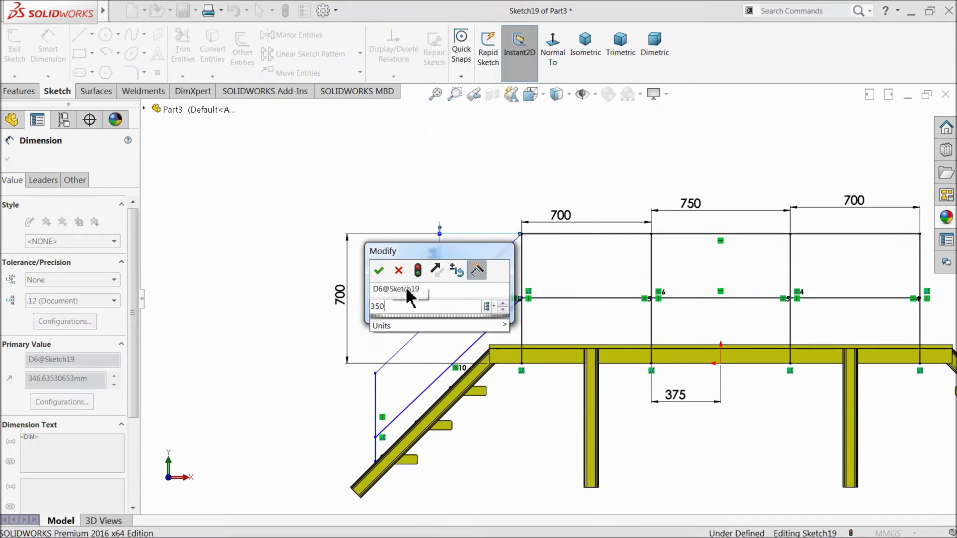
{"action": "left_click", "coordinate": [382, 270]}
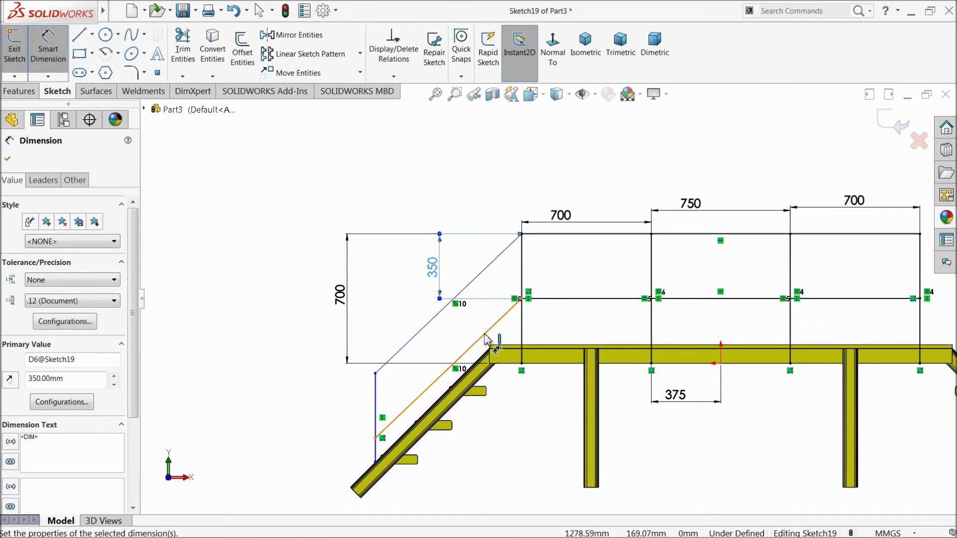
Step: Dimension the angle between the sloping top rail line and the leftmost deck post as 45 degrees
{"action": "scroll", "coordinate": [506, 267], "scroll_direction": "down", "scroll_amount": 3}
{"action": "left_click", "coordinate": [487, 256]}
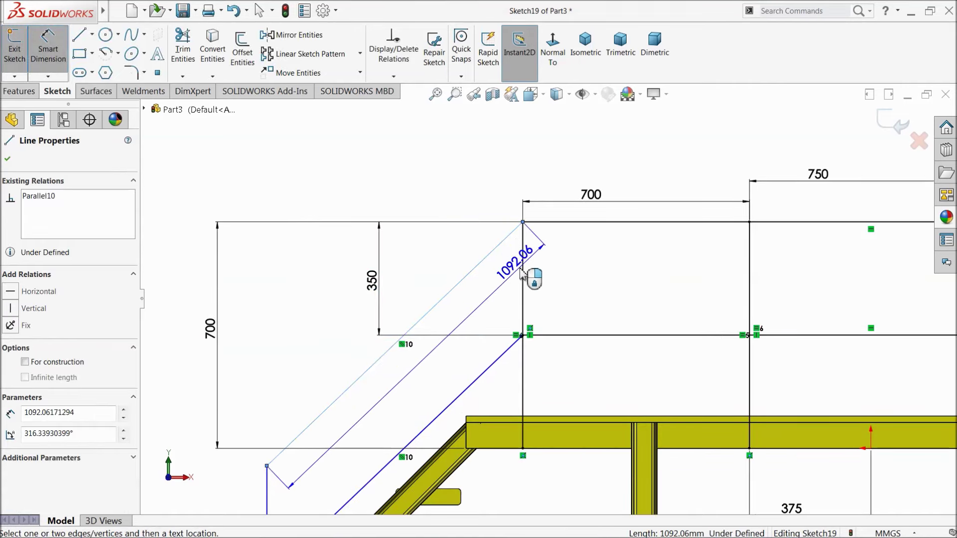
{"action": "left_click", "coordinate": [523, 273]}
{"action": "left_click", "coordinate": [505, 282]}
{"action": "type", "text": "45"}
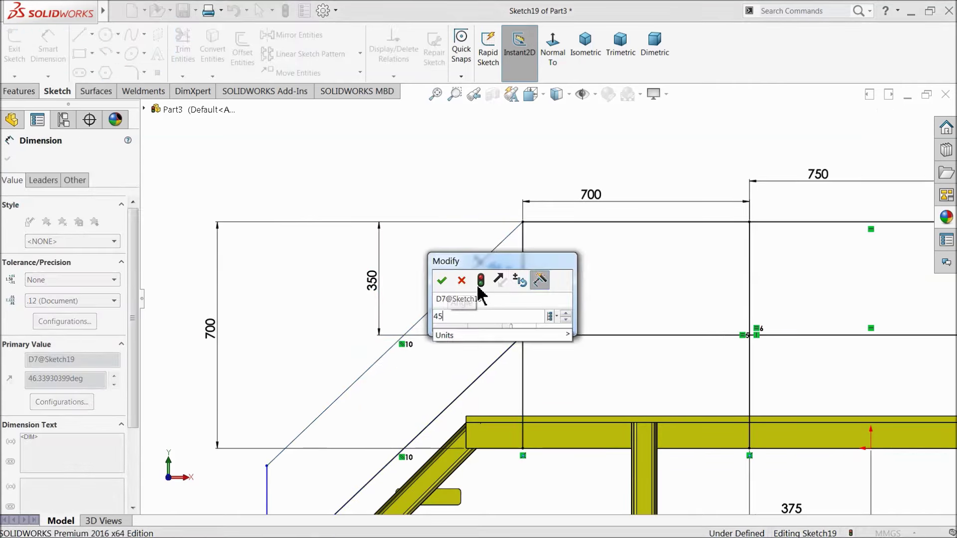
{"action": "left_click", "coordinate": [441, 281]}
{"action": "scroll", "coordinate": [474, 335], "scroll_direction": "up", "scroll_amount": 4}
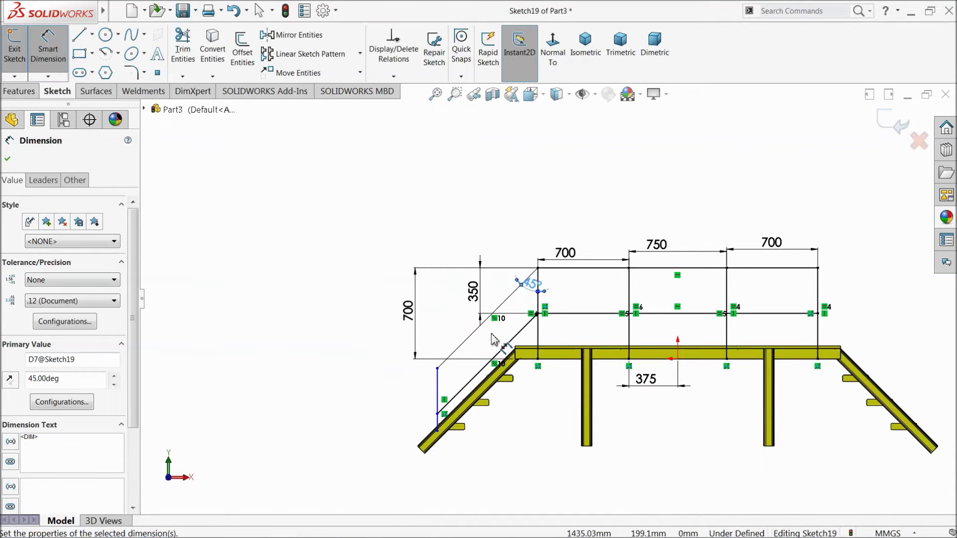
Step: Dimension the lower end of the left stair's end post 600 mm below the deck beam's lower edge
{"action": "scroll", "coordinate": [319, 391], "scroll_direction": "down", "scroll_amount": 3}
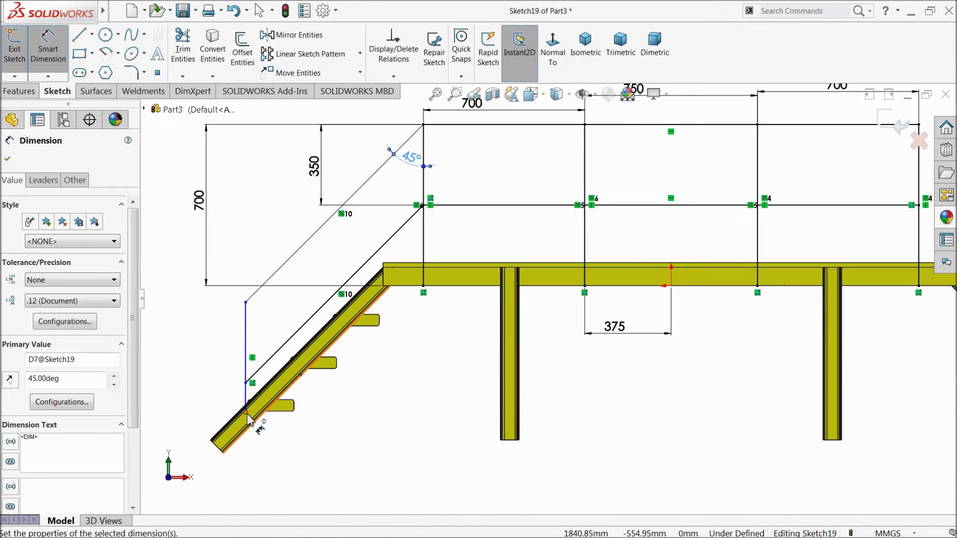
{"action": "left_click", "coordinate": [247, 413]}
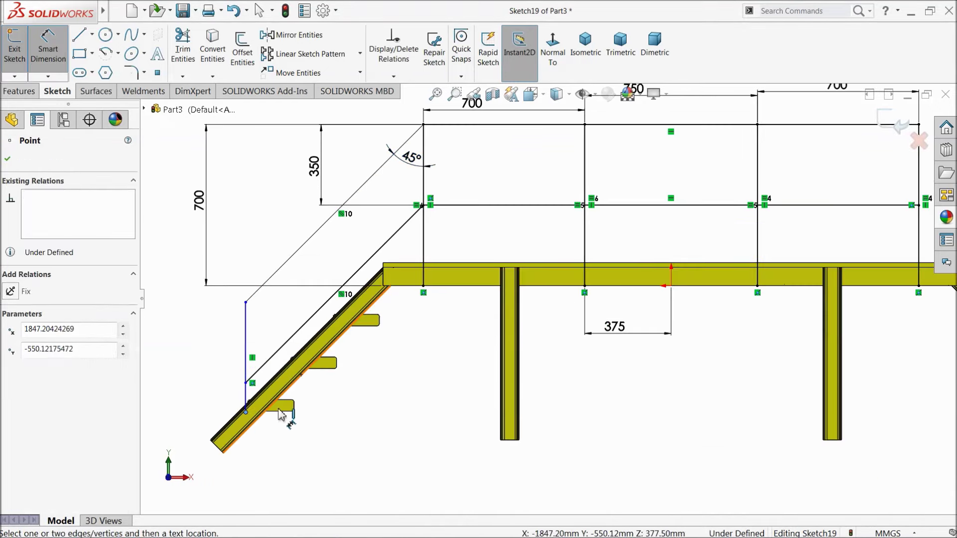
{"action": "left_click", "coordinate": [472, 287]}
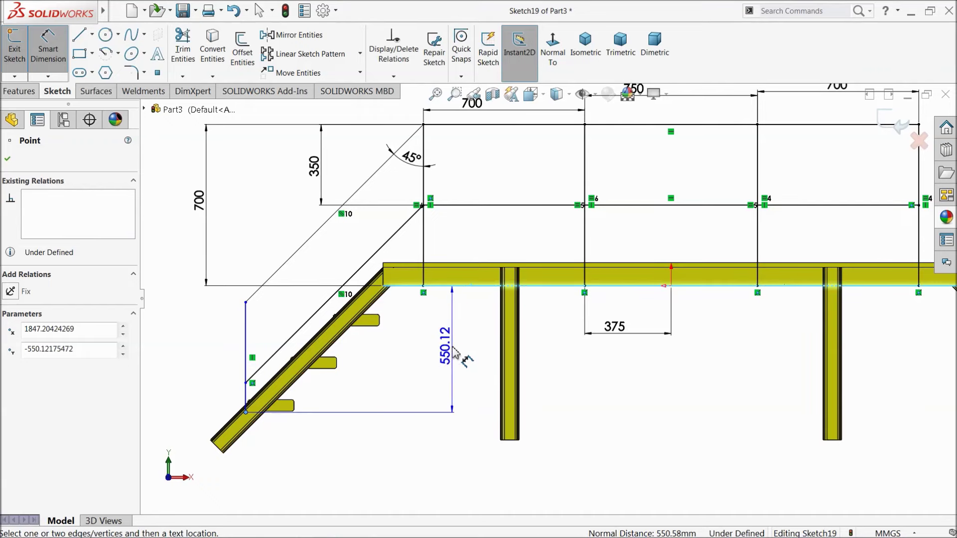
{"action": "left_click", "coordinate": [455, 353]}
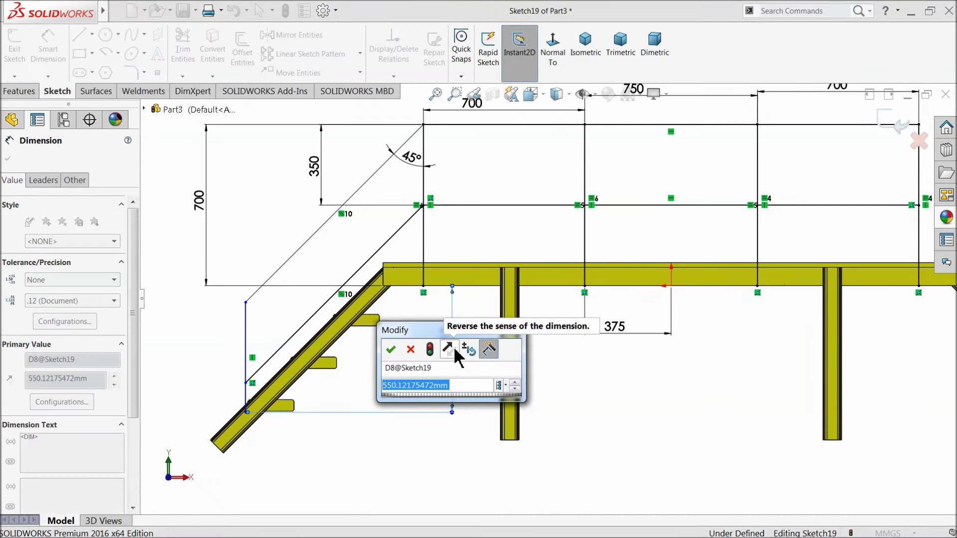
{"action": "type", "text": "600"}
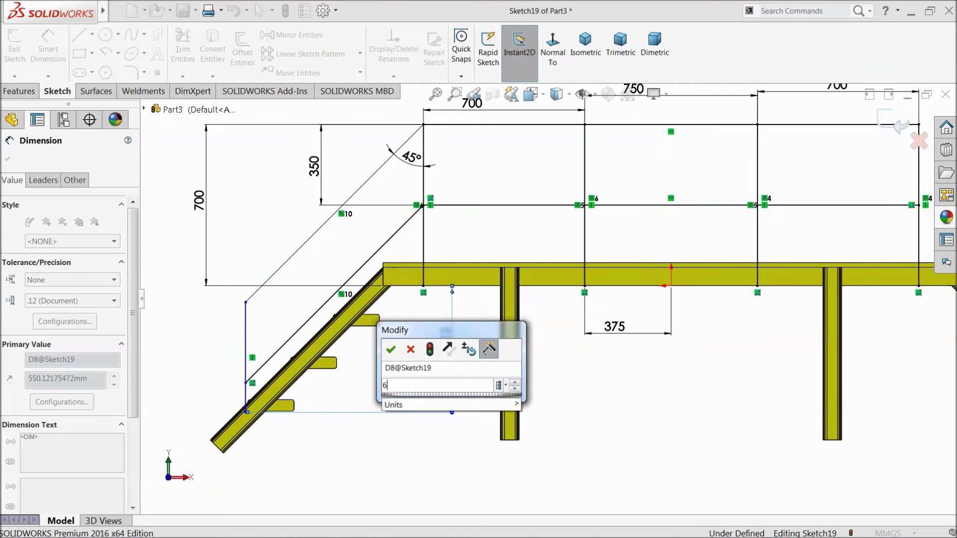
{"action": "left_click", "coordinate": [392, 351]}
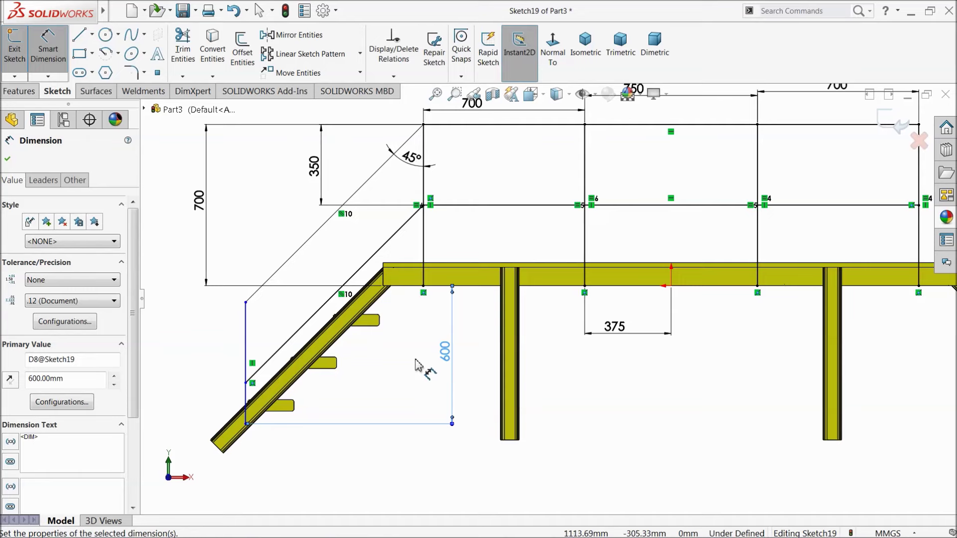
{"action": "scroll", "coordinate": [456, 341], "scroll_direction": "up", "scroll_amount": 2}
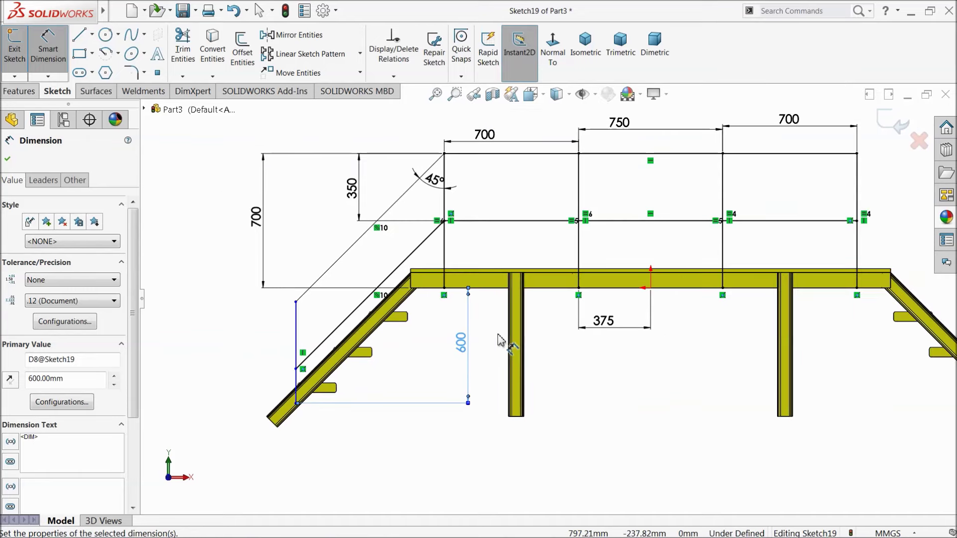
{"action": "scroll", "coordinate": [502, 338], "scroll_direction": "up", "scroll_amount": 2}
{"action": "scroll", "coordinate": [548, 341], "scroll_direction": "down", "scroll_amount": 2}
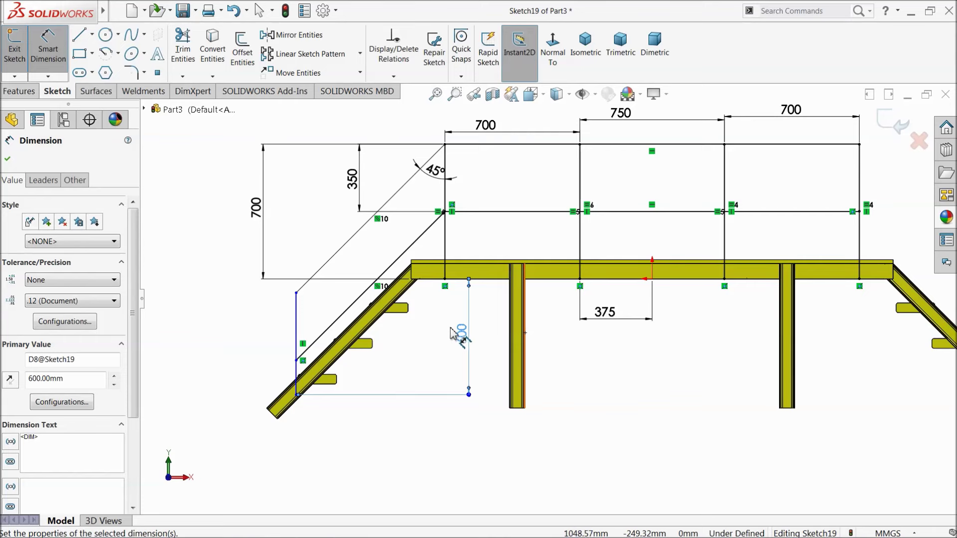
Step: Sketch a sloping rail line from the rightmost deck post's top and an end post line about 628 mm long down to the stair stringer, made vertical
{"action": "key", "text": "z"}
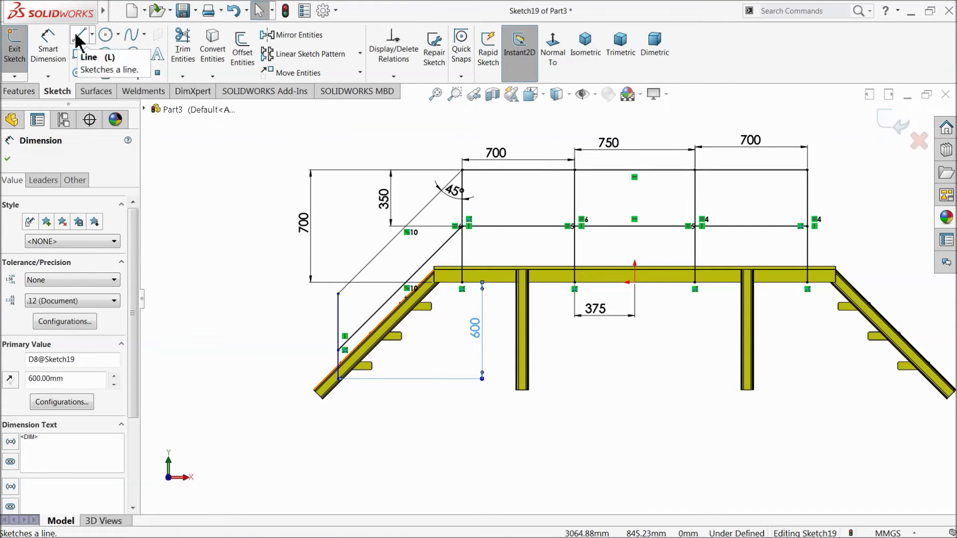
{"action": "left_click", "coordinate": [78, 36]}
{"action": "scroll", "coordinate": [549, 314], "scroll_direction": "down", "scroll_amount": 3}
{"action": "scroll", "coordinate": [747, 277], "scroll_direction": "up", "scroll_amount": 3}
{"action": "double_click", "coordinate": [621, 248]}
{"action": "left_click", "coordinate": [629, 191]}
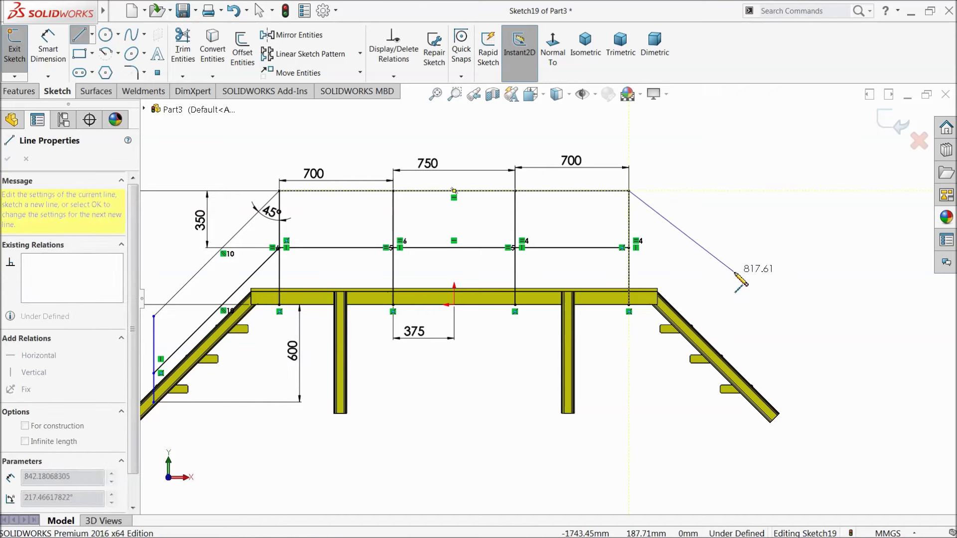
{"action": "left_click", "coordinate": [752, 287]}
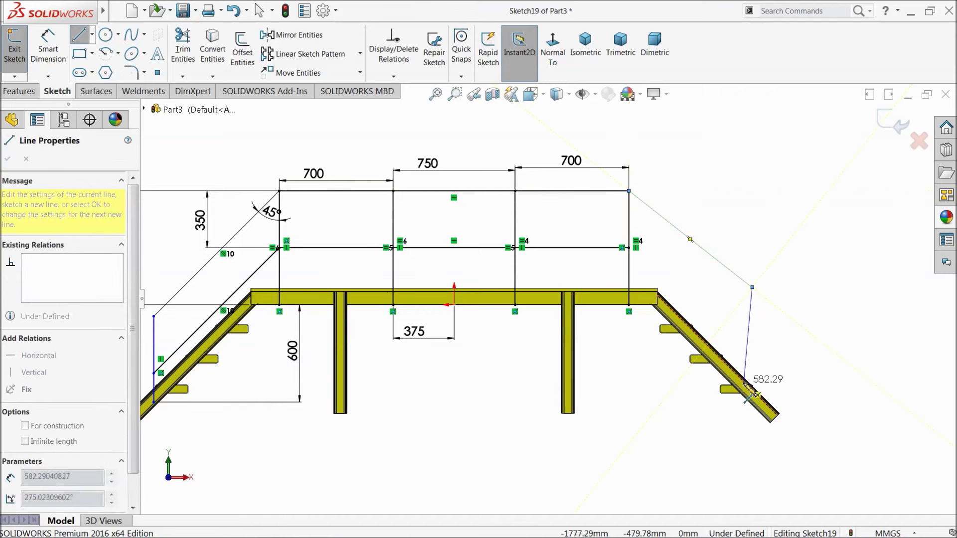
{"action": "left_click", "coordinate": [748, 386]}
{"action": "right_click", "coordinate": [779, 338]}
{"action": "left_click", "coordinate": [800, 349]}
{"action": "left_click", "coordinate": [751, 323]}
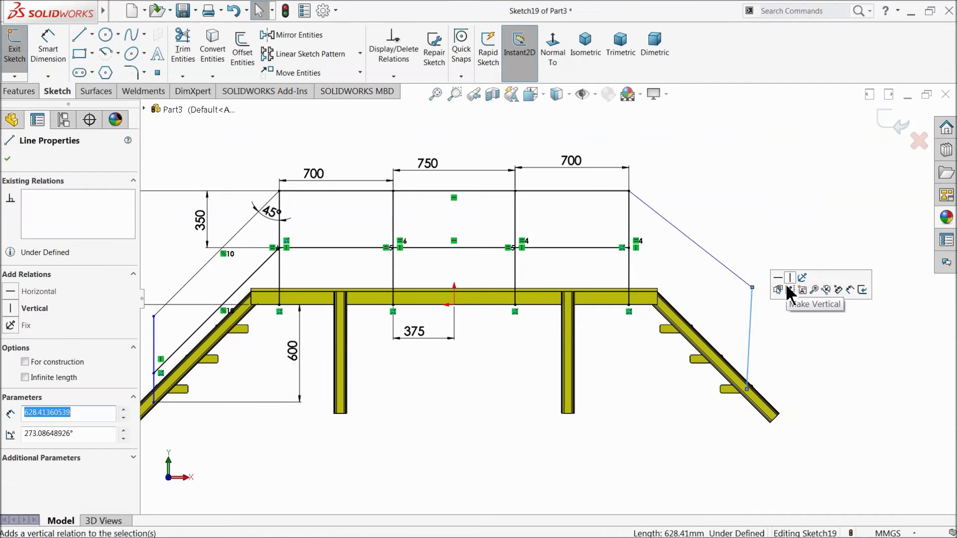
{"action": "left_click", "coordinate": [790, 283]}
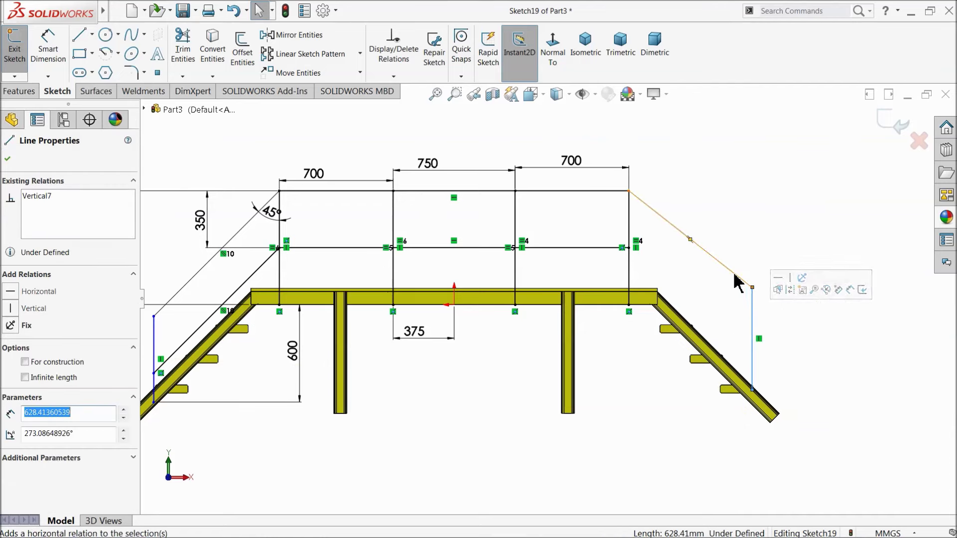
Step: Dimension the angle between the right stair's sloping top rail line and the rightmost deck post as 45 degrees
{"action": "left_click", "coordinate": [49, 54]}
{"action": "key", "text": "Escape"}
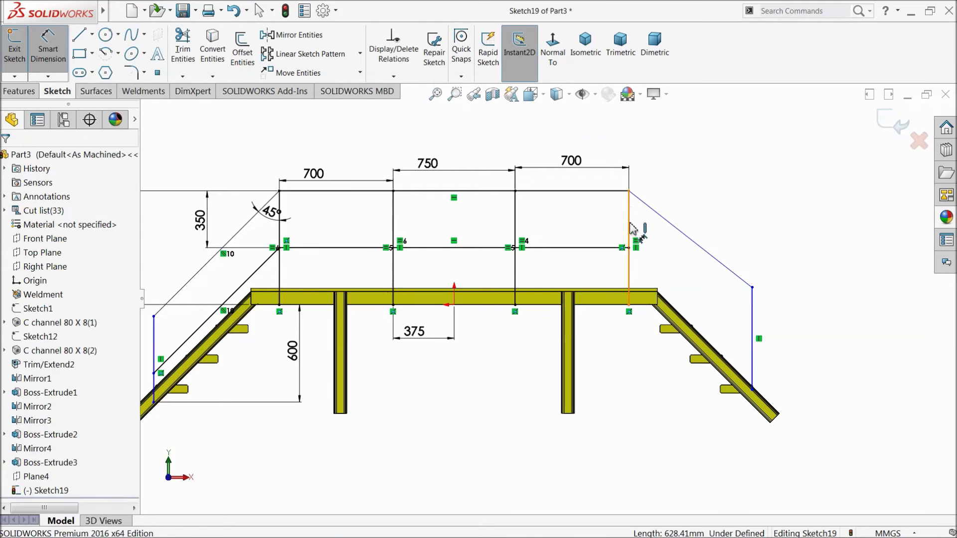
{"action": "left_click", "coordinate": [630, 228]}
{"action": "left_click", "coordinate": [653, 210]}
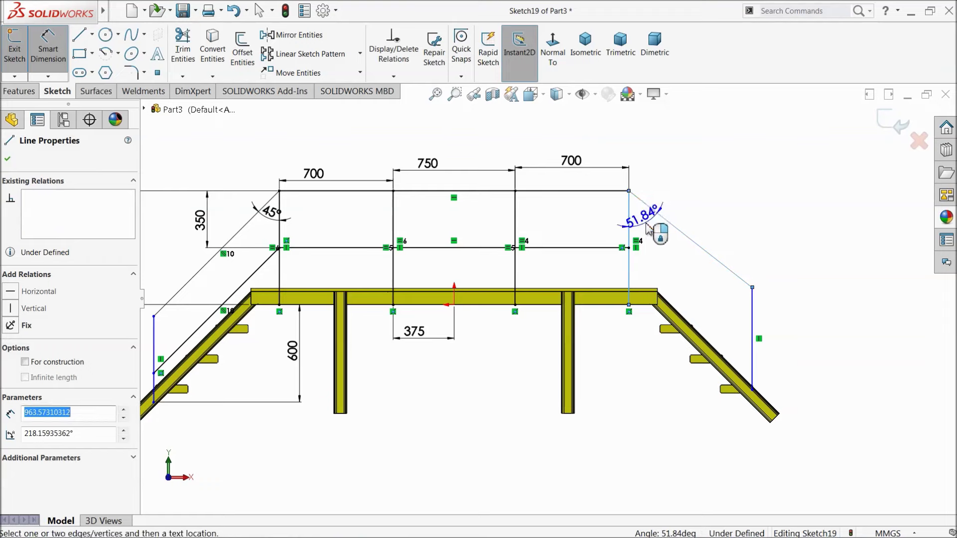
{"action": "left_click", "coordinate": [648, 228]}
{"action": "type", "text": "45"}
{"action": "key", "text": "Return"}
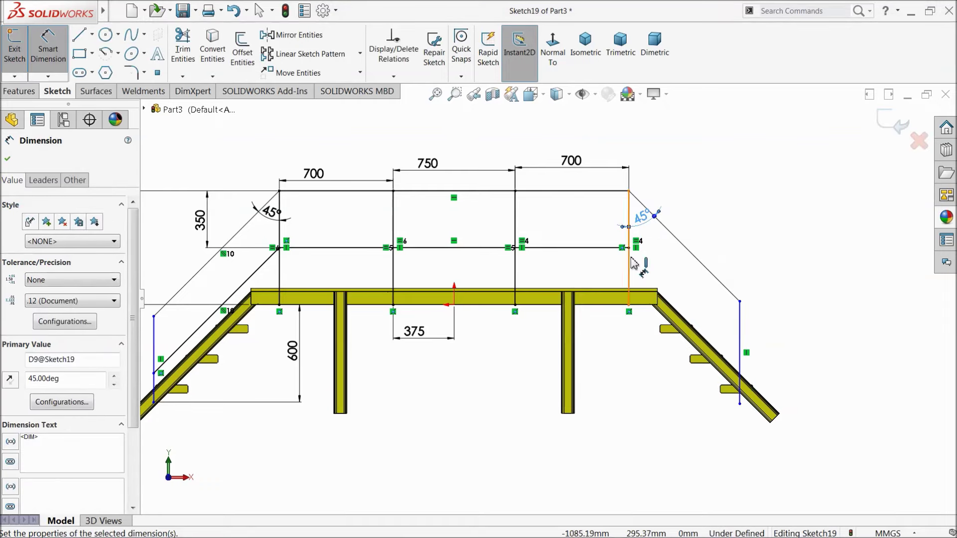
Step: Sketch a sloping mid rail line from the horizontal mid rail's end on the rightmost deck post to the right stair's end post
{"action": "scroll", "coordinate": [698, 279], "scroll_direction": "up", "scroll_amount": 2}
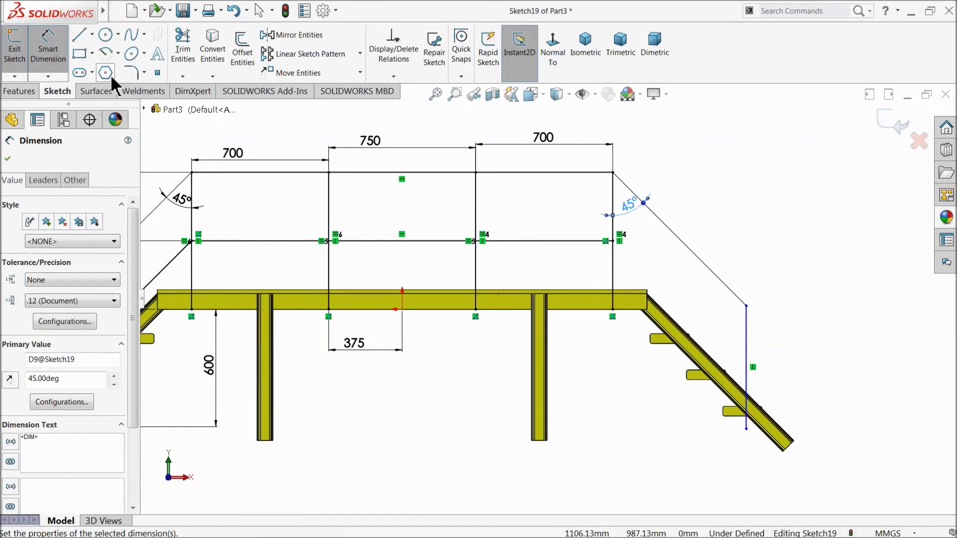
{"action": "left_click", "coordinate": [79, 36]}
{"action": "scroll", "coordinate": [651, 285], "scroll_direction": "up", "scroll_amount": 3}
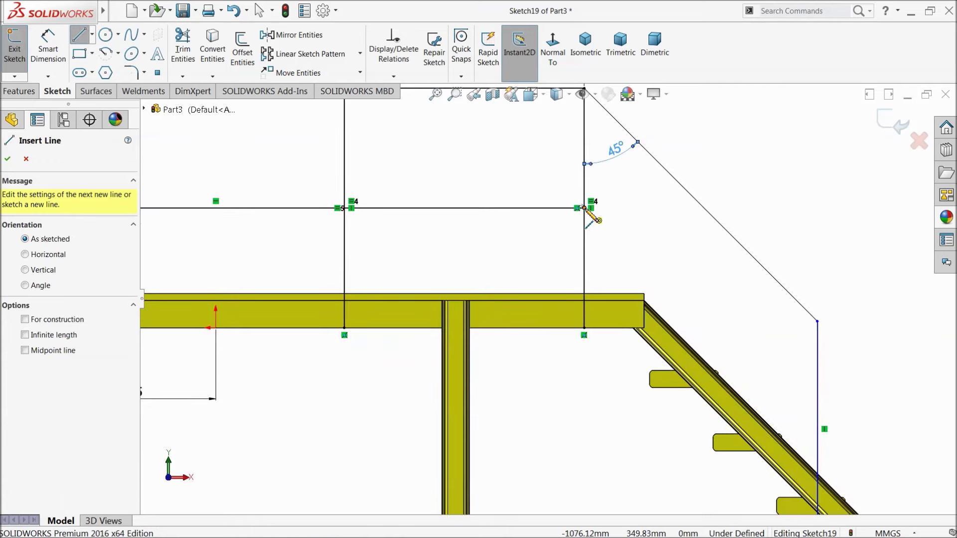
{"action": "left_click", "coordinate": [585, 209]}
{"action": "left_click", "coordinate": [819, 418]}
{"action": "right_click", "coordinate": [823, 395]}
{"action": "left_click", "coordinate": [843, 379]}
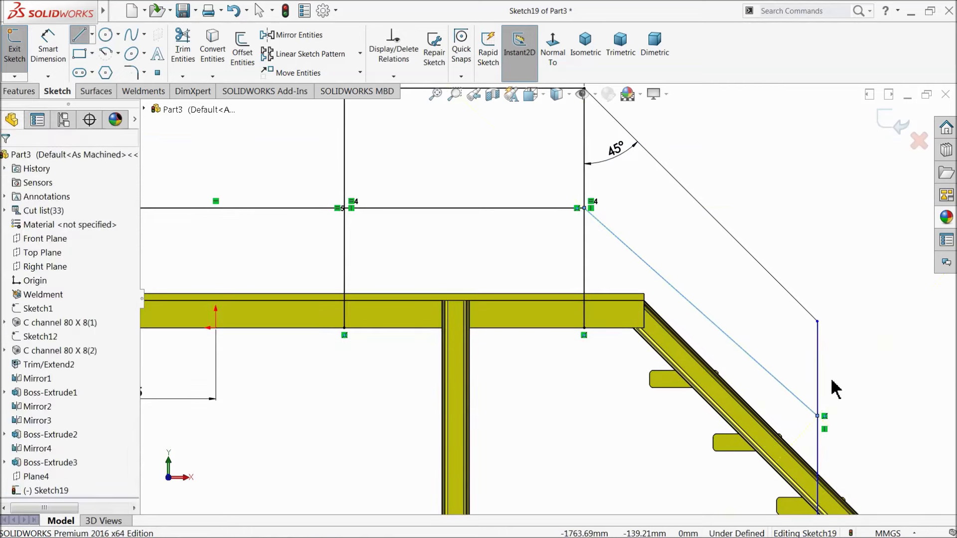
Step: Make the right stair's sloping mid rail line parallel to the sloping top rail line above it
{"action": "left_click", "coordinate": [724, 333]}
{"action": "left_click", "coordinate": [773, 277], "text": "ctrl"}
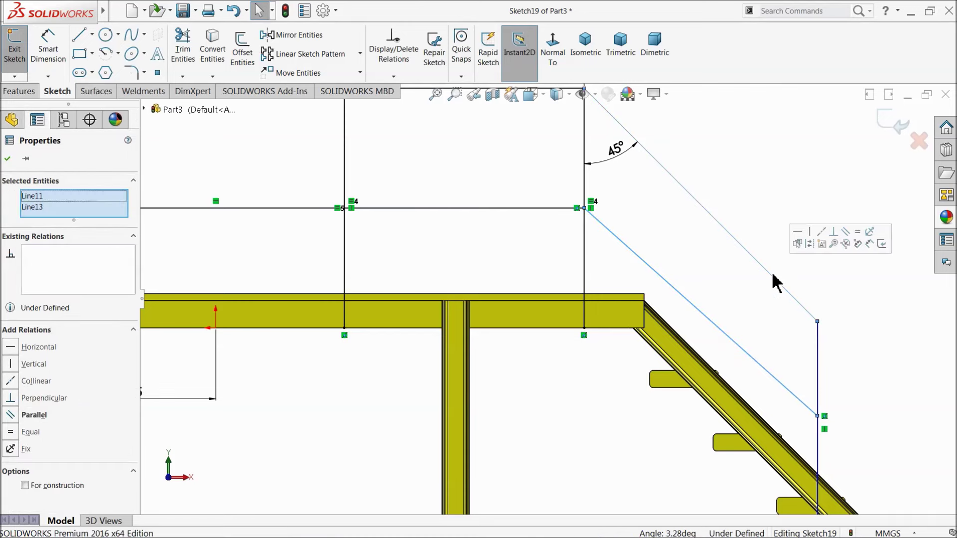
{"action": "left_click", "coordinate": [846, 233]}
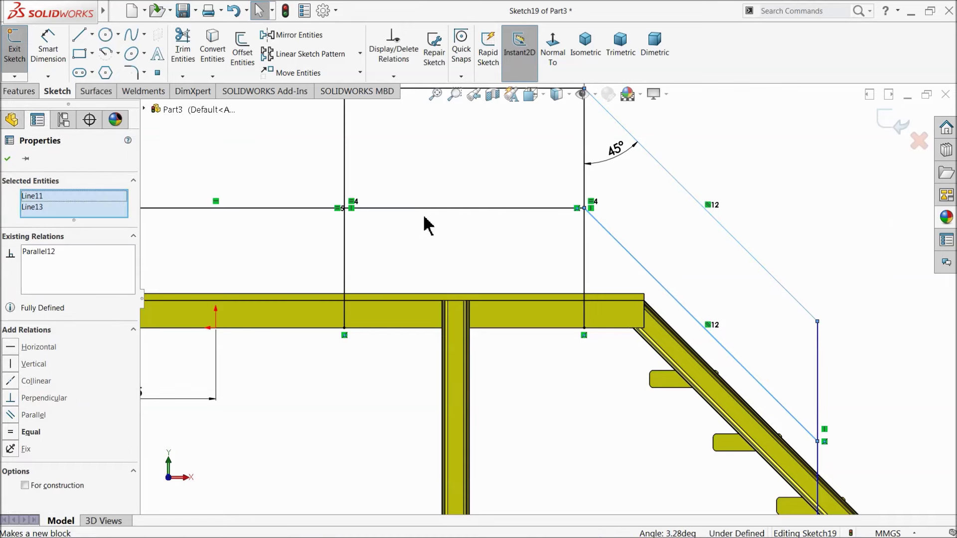
{"action": "left_click", "coordinate": [7, 159]}
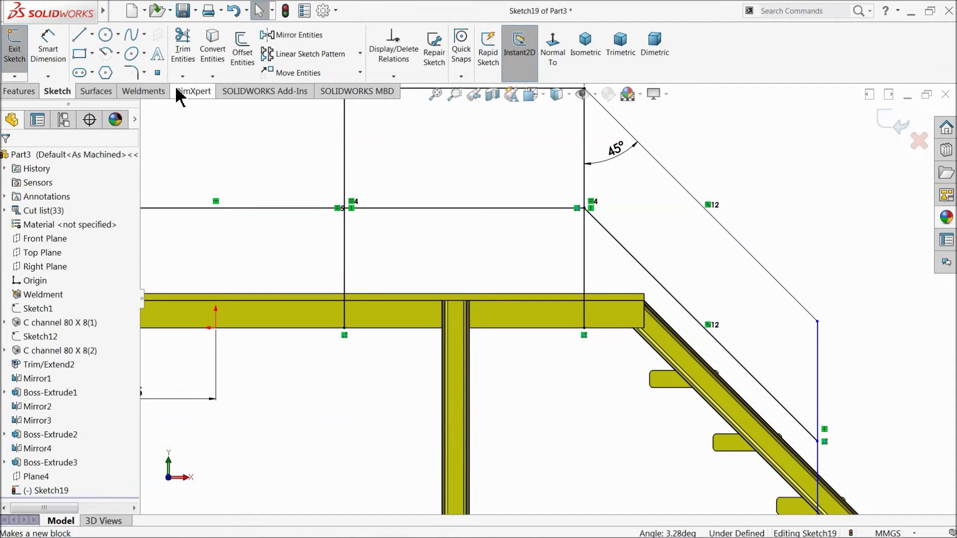
Step: Dimension the lower end of the right stair's end post 600 mm below the deck beam's lower edge
{"action": "scroll", "coordinate": [200, 92], "scroll_direction": "up", "scroll_amount": 1}
{"action": "scroll", "coordinate": [381, 205], "scroll_direction": "up", "scroll_amount": 3}
{"action": "scroll", "coordinate": [588, 324], "scroll_direction": "down", "scroll_amount": 4}
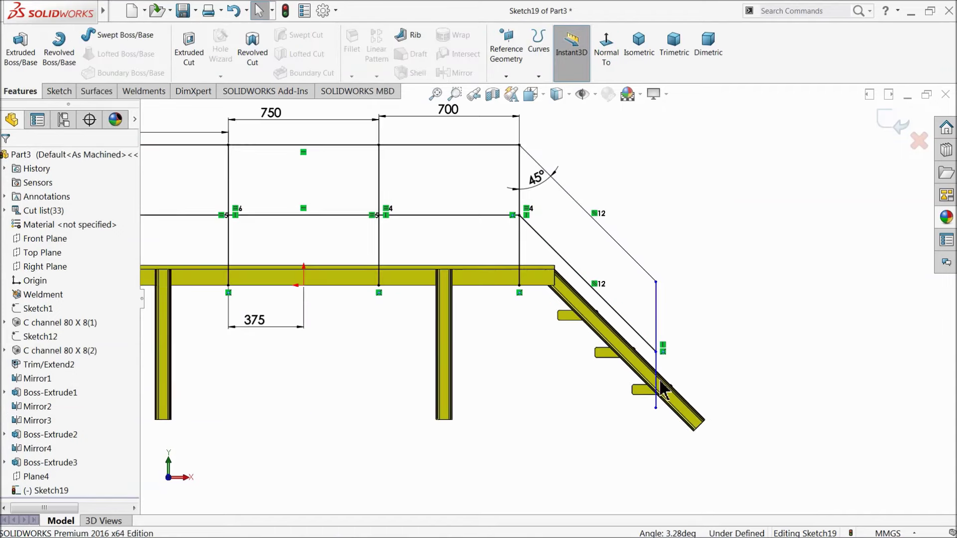
{"action": "left_click", "coordinate": [56, 92]}
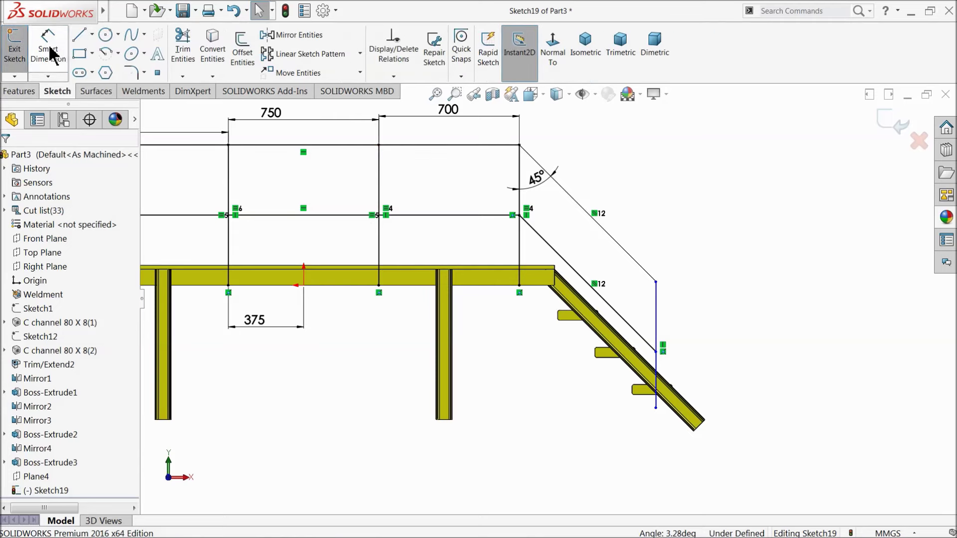
{"action": "left_click", "coordinate": [500, 287]}
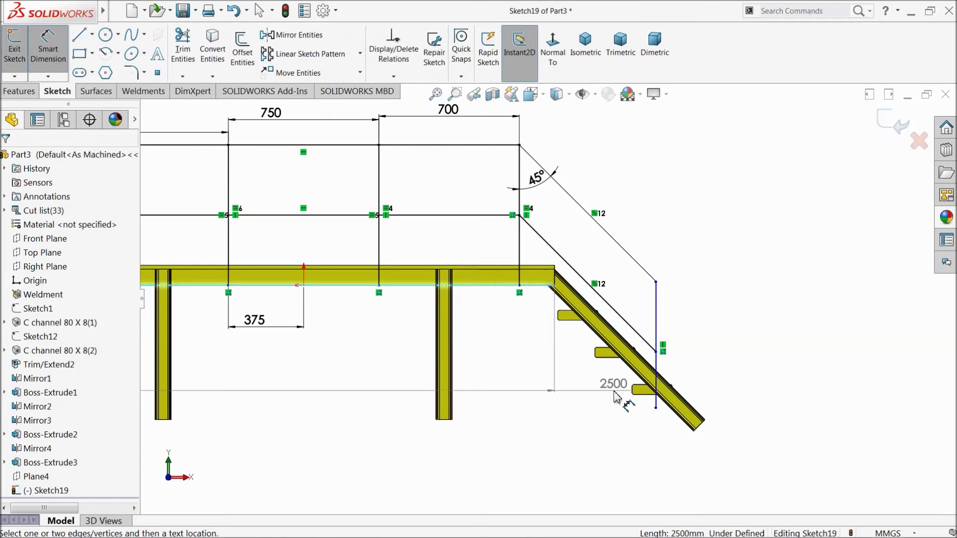
{"action": "left_click", "coordinate": [656, 409]}
{"action": "left_click", "coordinate": [493, 351]}
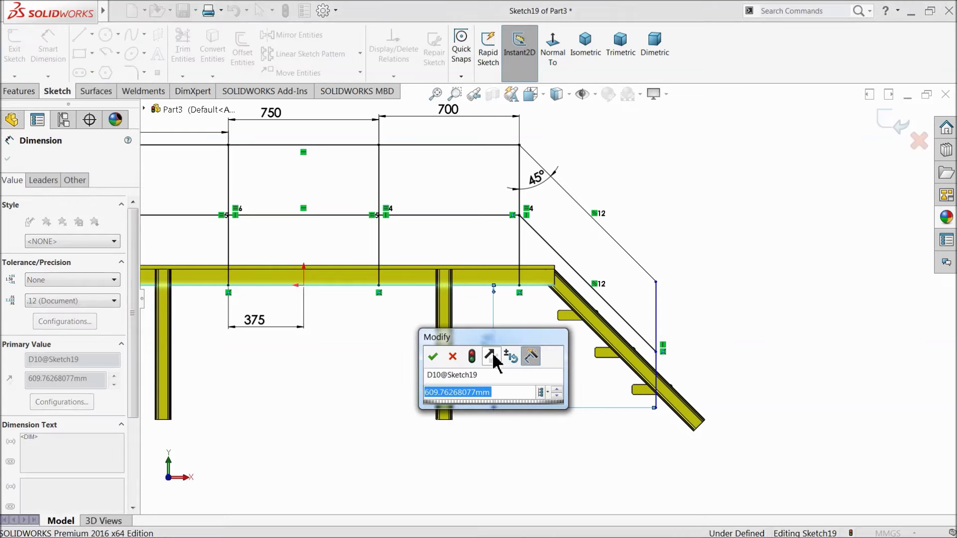
{"action": "type", "text": "600"}
{"action": "key", "text": "Return"}
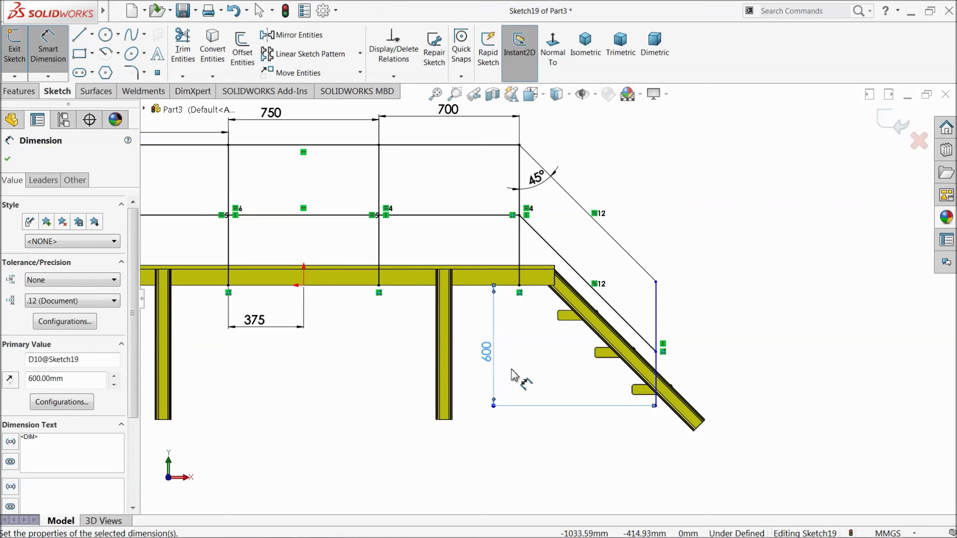
Step: Dimension the length of the left stair's end post line as 500 mm
{"action": "scroll", "coordinate": [518, 372], "scroll_direction": "up", "scroll_amount": 4}
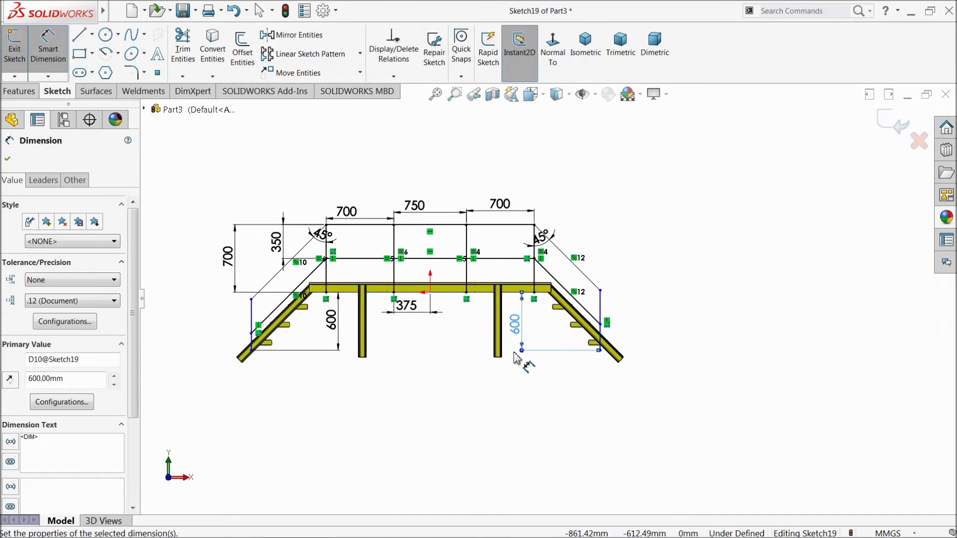
{"action": "scroll", "coordinate": [363, 275], "scroll_direction": "down", "scroll_amount": 2}
{"action": "scroll", "coordinate": [389, 278], "scroll_direction": "down", "scroll_amount": 2}
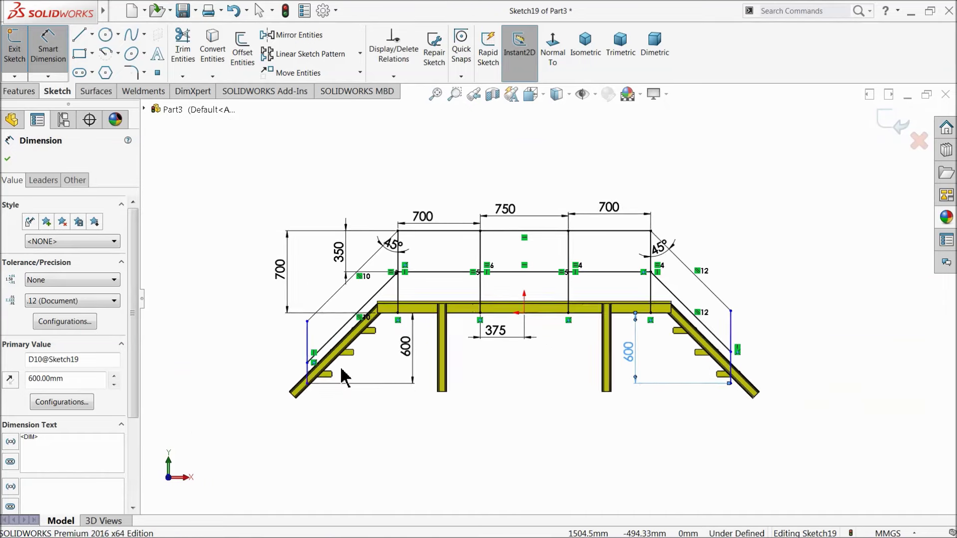
{"action": "scroll", "coordinate": [342, 374], "scroll_direction": "down", "scroll_amount": 2}
{"action": "key", "text": "Escape"}
{"action": "left_click", "coordinate": [45, 53]}
{"action": "left_click", "coordinate": [313, 309]}
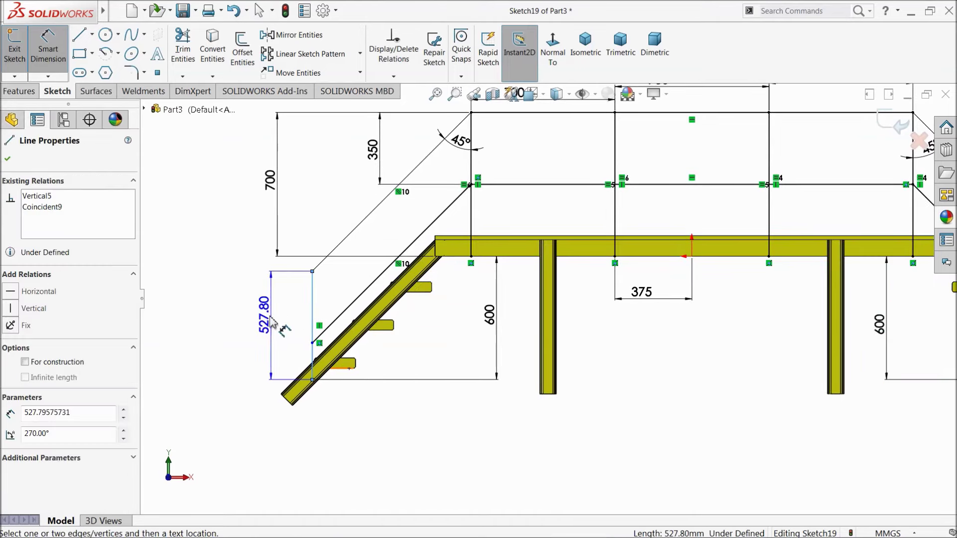
{"action": "left_click", "coordinate": [255, 322]}
{"action": "type", "text": "500"}
{"action": "key", "text": "Return"}
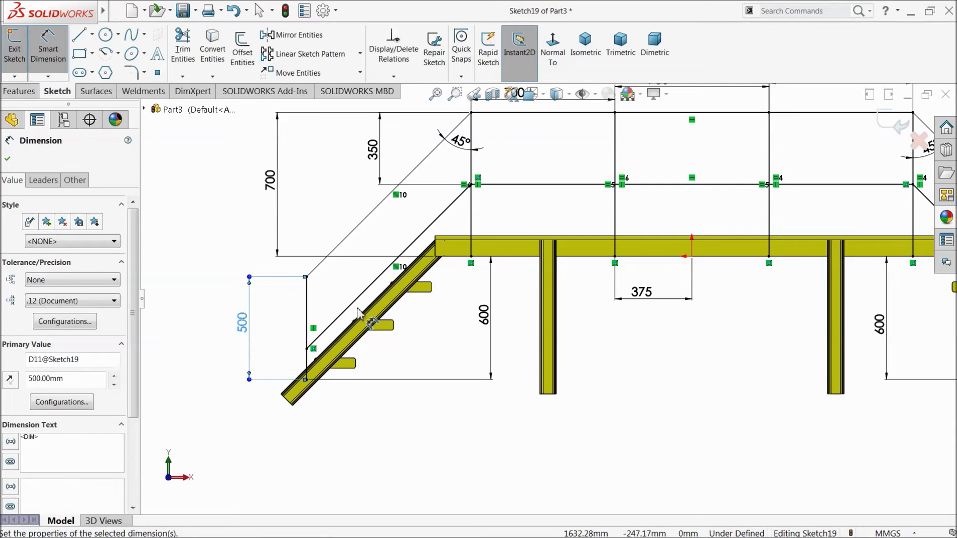
Step: Sketch a vertical intermediate post line from the left stair's sloping top rail down to the stair stringer
{"action": "left_click", "coordinate": [79, 34]}
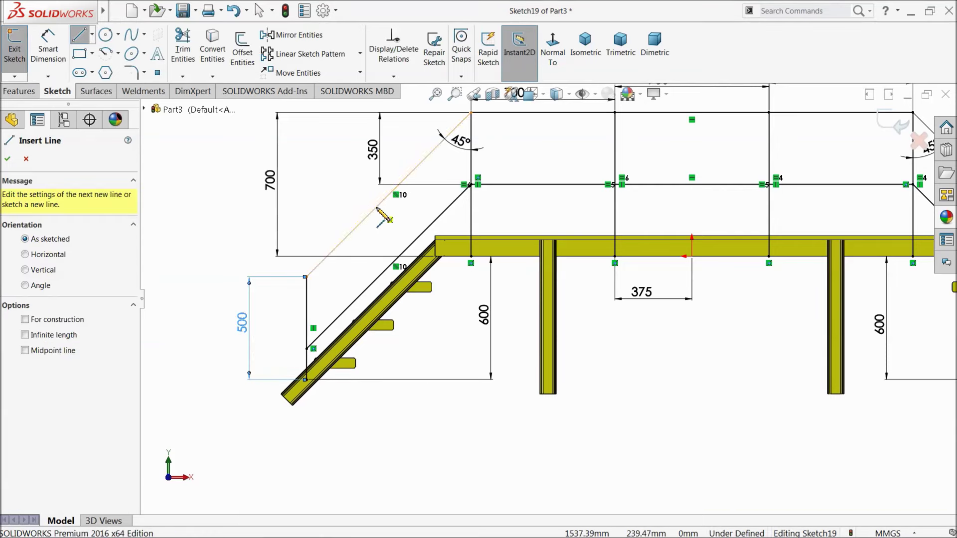
{"action": "left_click", "coordinate": [386, 197]}
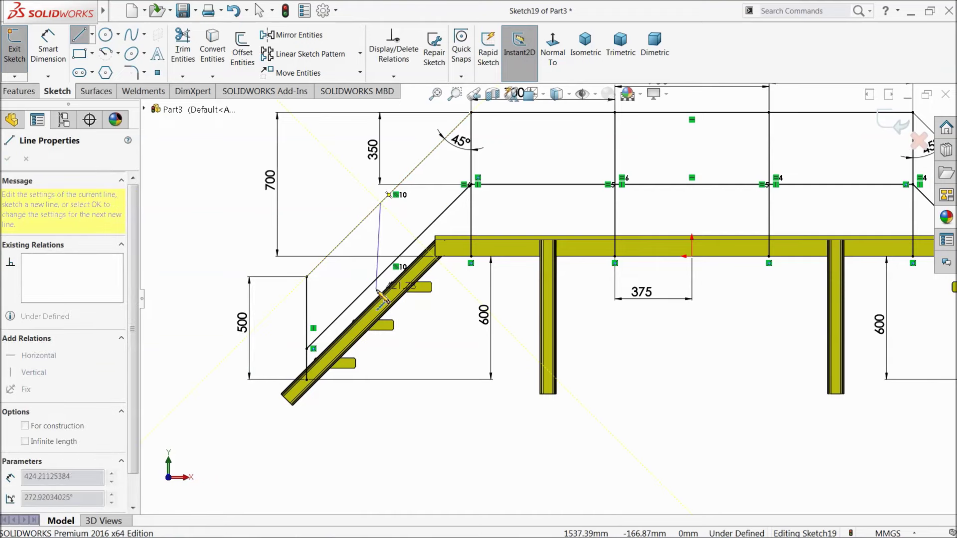
{"action": "left_click", "coordinate": [381, 308]}
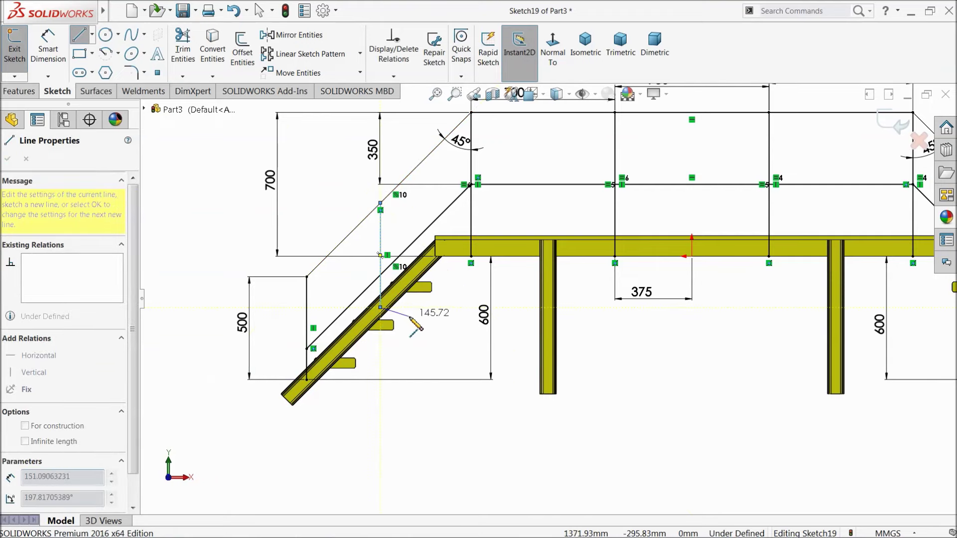
{"action": "right_click", "coordinate": [418, 283]}
{"action": "left_click", "coordinate": [441, 325]}
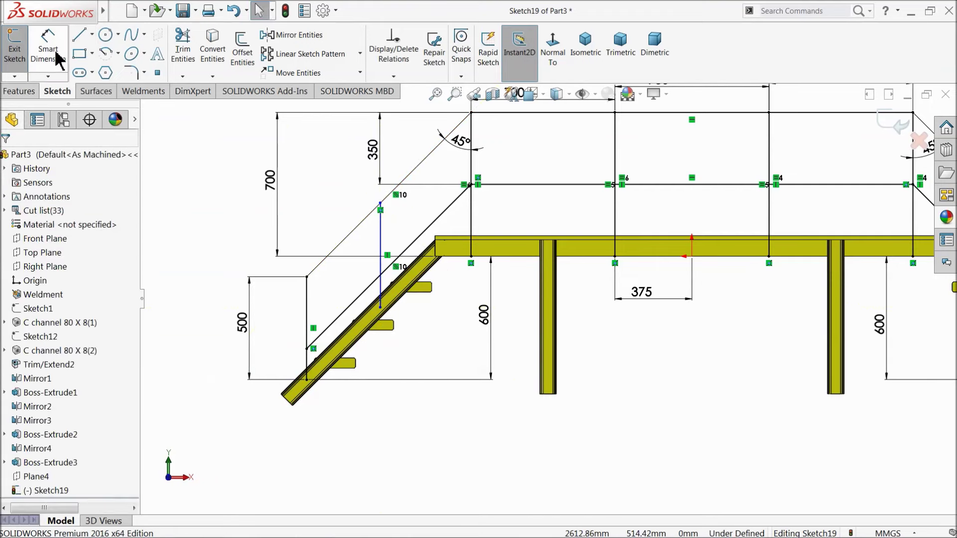
Step: Dimension the lower end of the left stair's intermediate post 200 mm below the deck beam's lower edge
{"action": "left_click", "coordinate": [59, 61]}
{"action": "scroll", "coordinate": [378, 256], "scroll_direction": "down", "scroll_amount": 3}
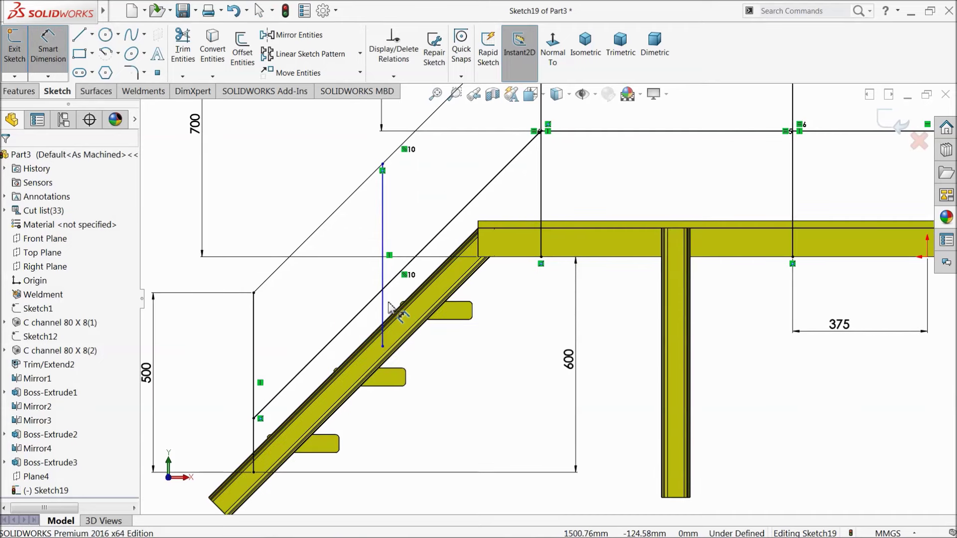
{"action": "left_click", "coordinate": [383, 347]}
{"action": "left_click", "coordinate": [601, 257]}
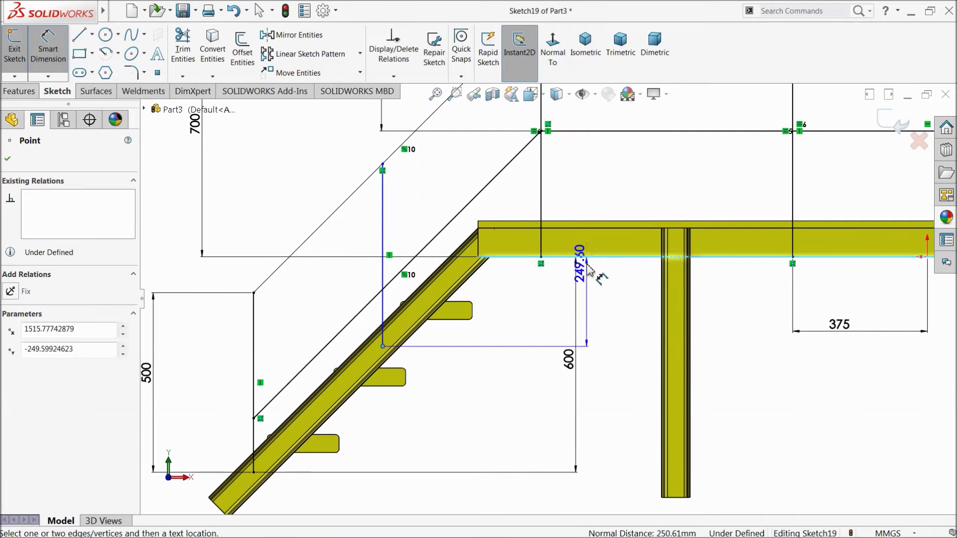
{"action": "left_click", "coordinate": [518, 315]}
{"action": "type", "text": "200"}
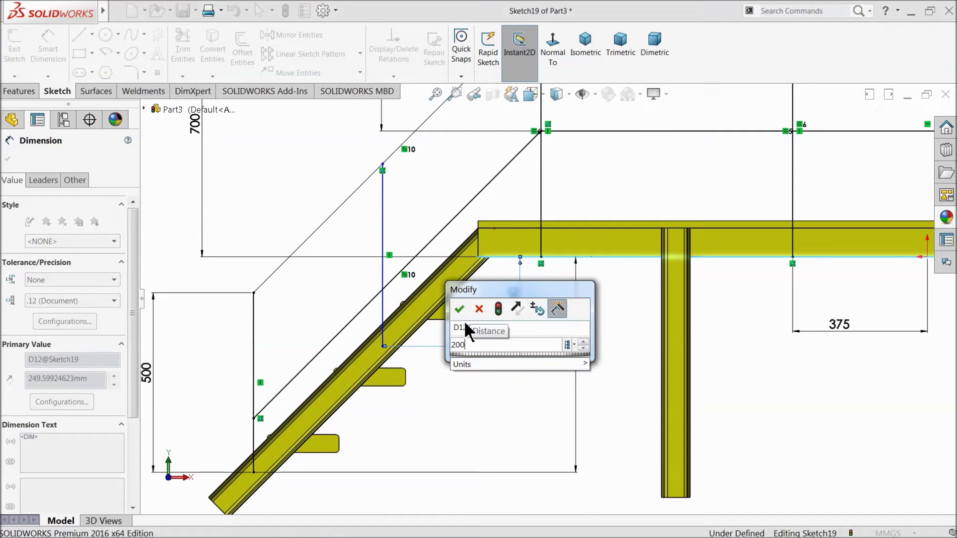
{"action": "key", "text": "Return"}
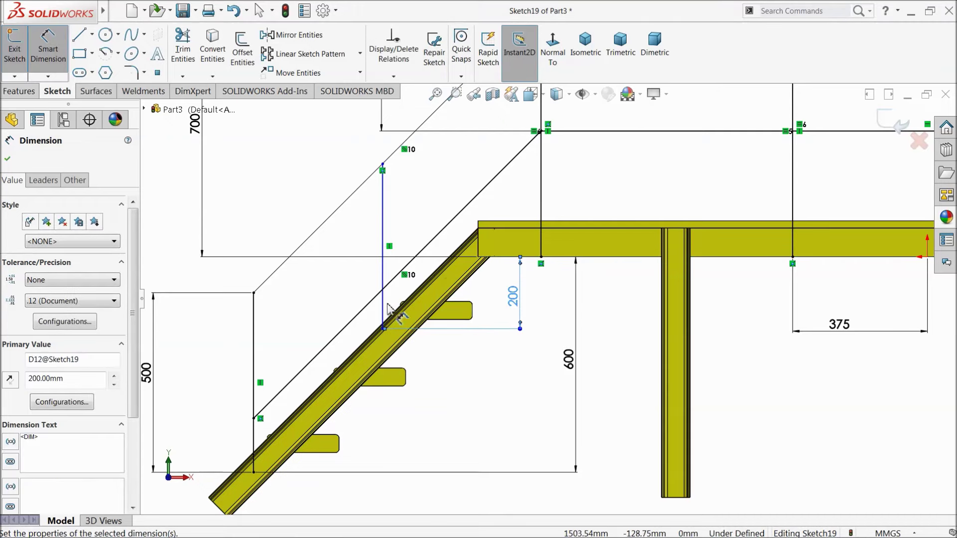
Step: Dimension the horizontal distance between the left stair's intermediate post and its end post as 400 mm
{"action": "left_click", "coordinate": [383, 309]}
{"action": "left_click", "coordinate": [254, 359]}
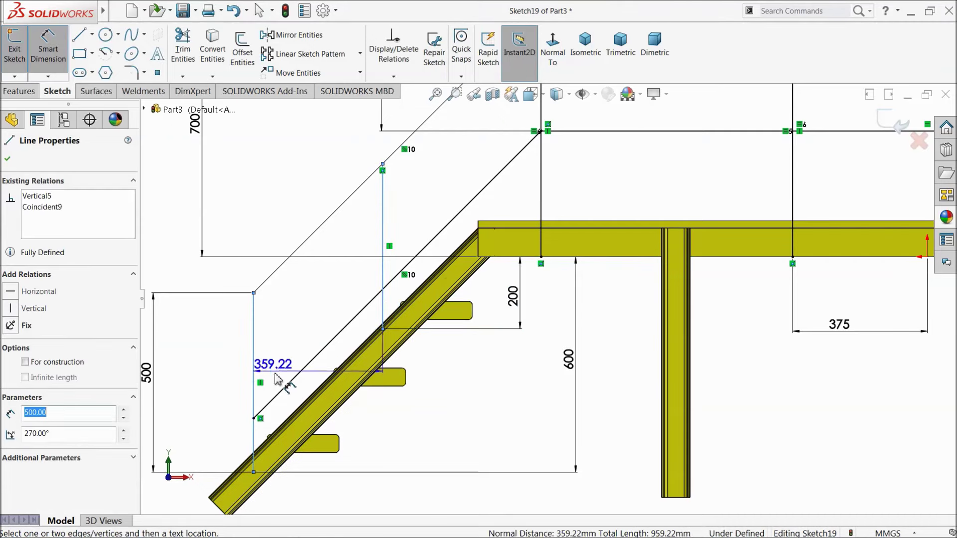
{"action": "left_click", "coordinate": [339, 479]}
{"action": "type", "text": "400"}
{"action": "left_click", "coordinate": [268, 490]}
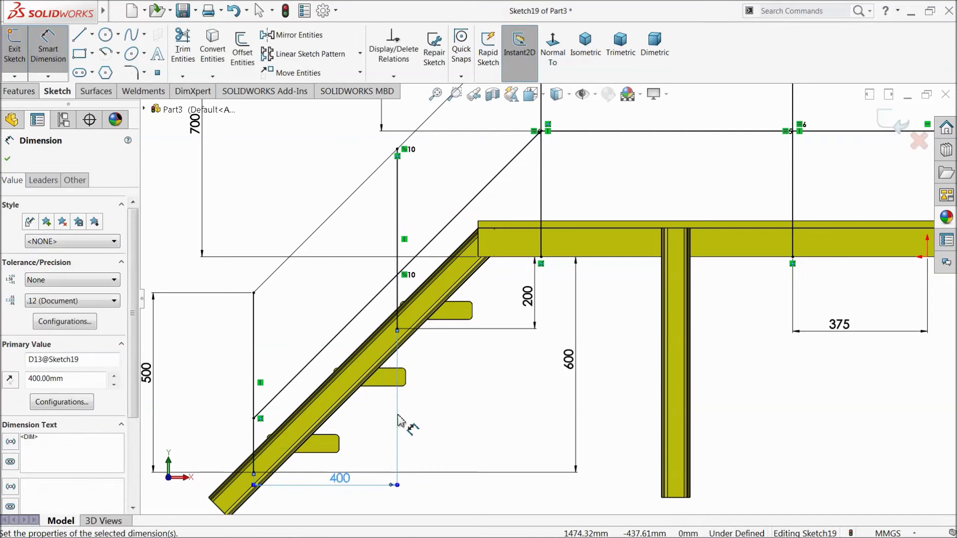
Step: Dimension the length of the right stair's end post line as 500 mm
{"action": "scroll", "coordinate": [491, 342], "scroll_direction": "up", "scroll_amount": 6}
{"action": "scroll", "coordinate": [842, 311], "scroll_direction": "down", "scroll_amount": 2}
{"action": "scroll", "coordinate": [843, 319], "scroll_direction": "down", "scroll_amount": 3}
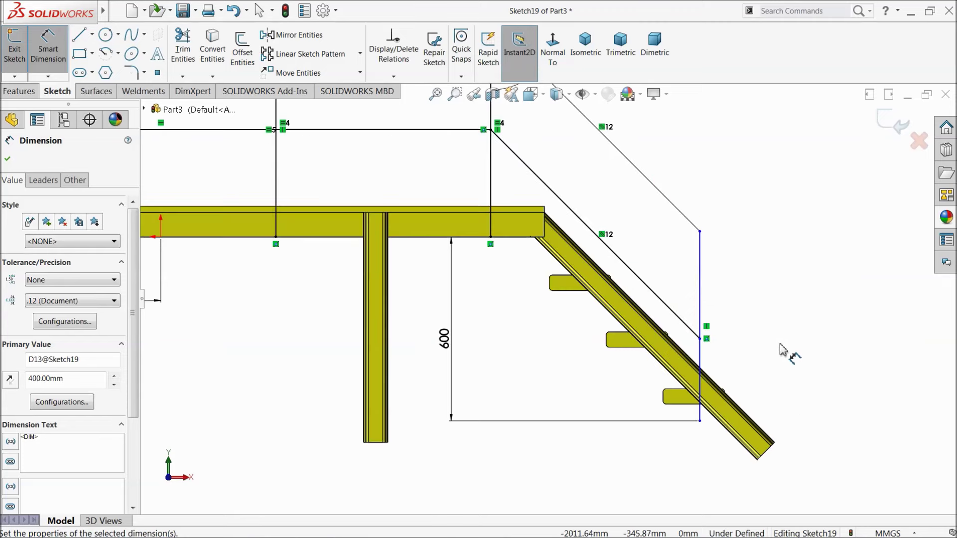
{"action": "left_click", "coordinate": [701, 321]}
{"action": "left_click", "coordinate": [761, 319]}
{"action": "type", "text": "500"}
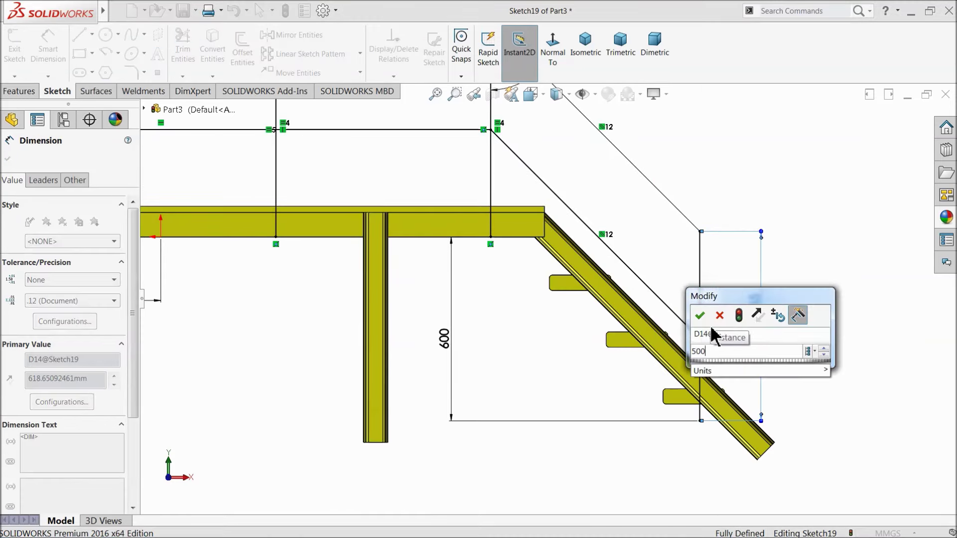
{"action": "left_click", "coordinate": [700, 315]}
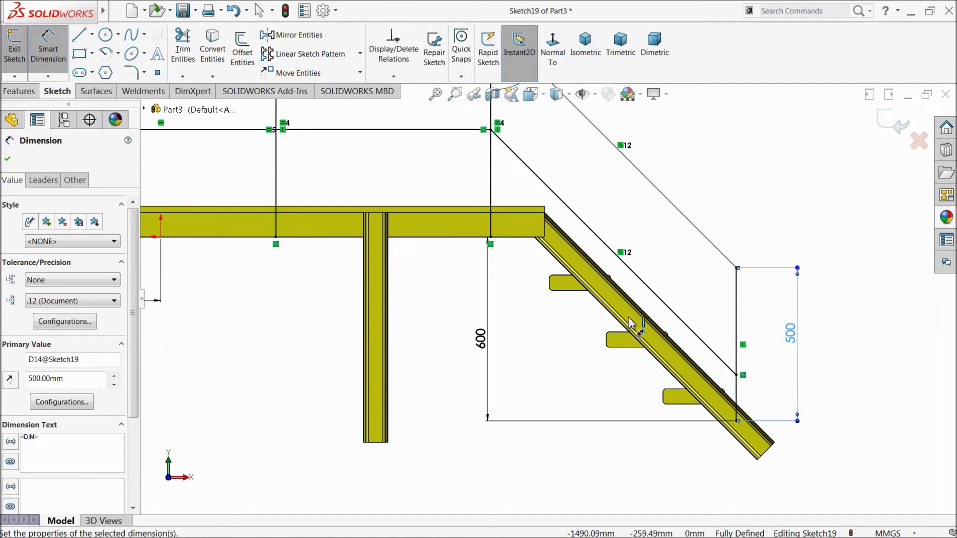
Step: Sketch a vertical intermediate post line from the right stair's sloping top rail down to the stair stringer
{"action": "left_click", "coordinate": [79, 36]}
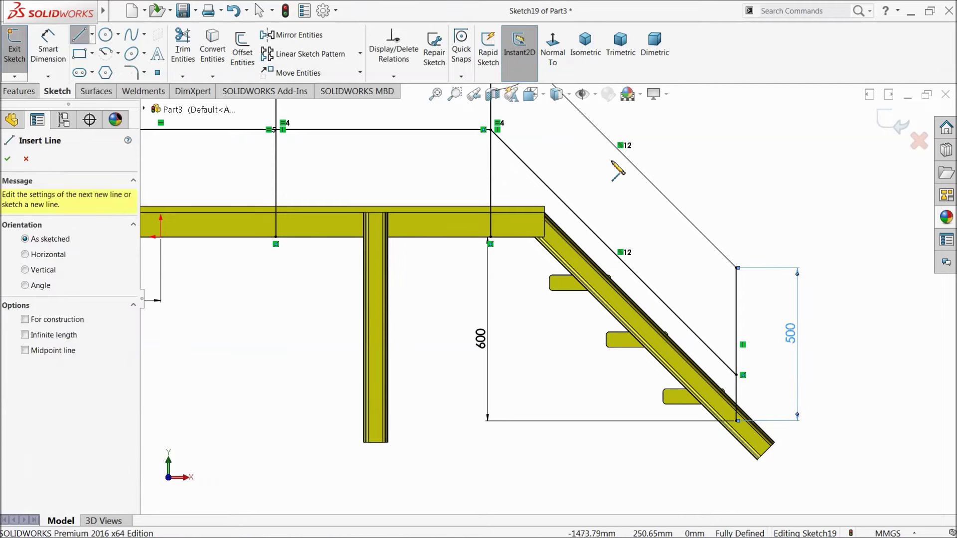
{"action": "left_click", "coordinate": [624, 149]}
{"action": "left_click", "coordinate": [625, 310]}
{"action": "right_click", "coordinate": [668, 218]}
{"action": "left_click", "coordinate": [684, 258]}
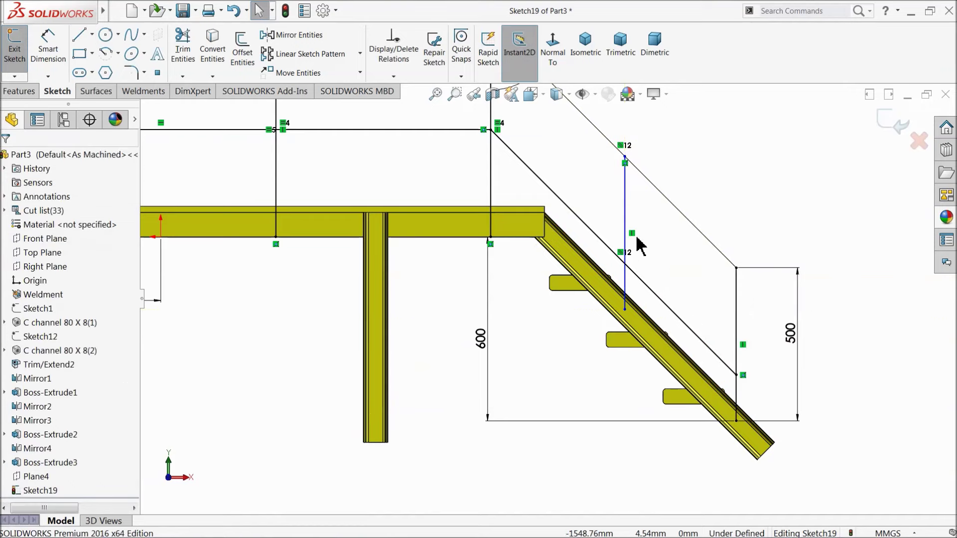
Step: Dimension the lower end of the right stair's intermediate post 200 mm below the deck beam's lower edge
{"action": "left_click", "coordinate": [48, 70]}
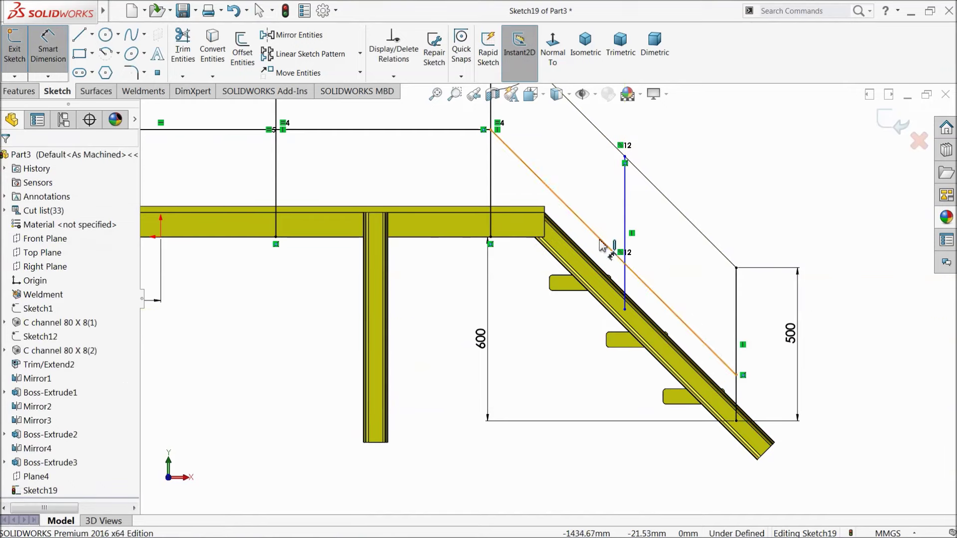
{"action": "left_click", "coordinate": [625, 310]}
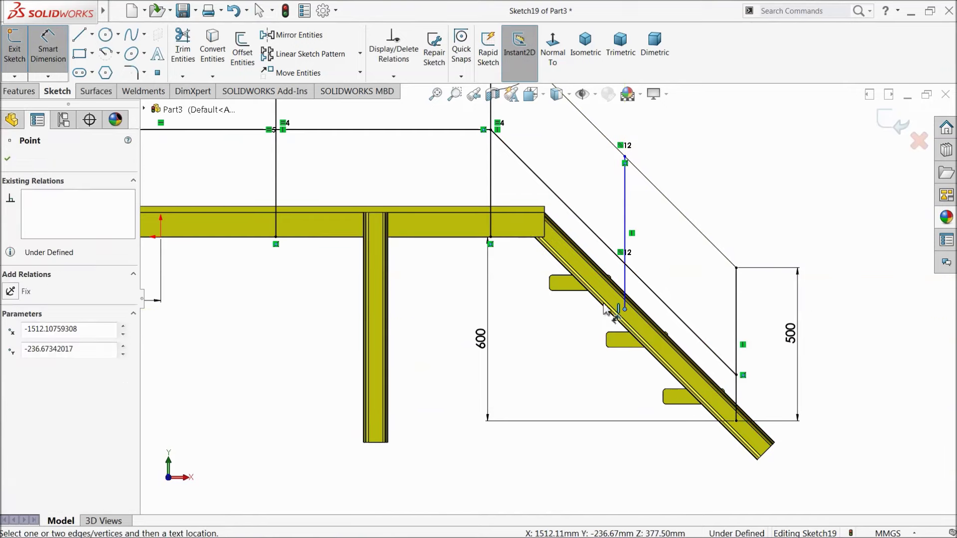
{"action": "left_click", "coordinate": [458, 238]}
{"action": "left_click", "coordinate": [440, 279]}
{"action": "type", "text": "200"}
{"action": "left_click", "coordinate": [370, 281]}
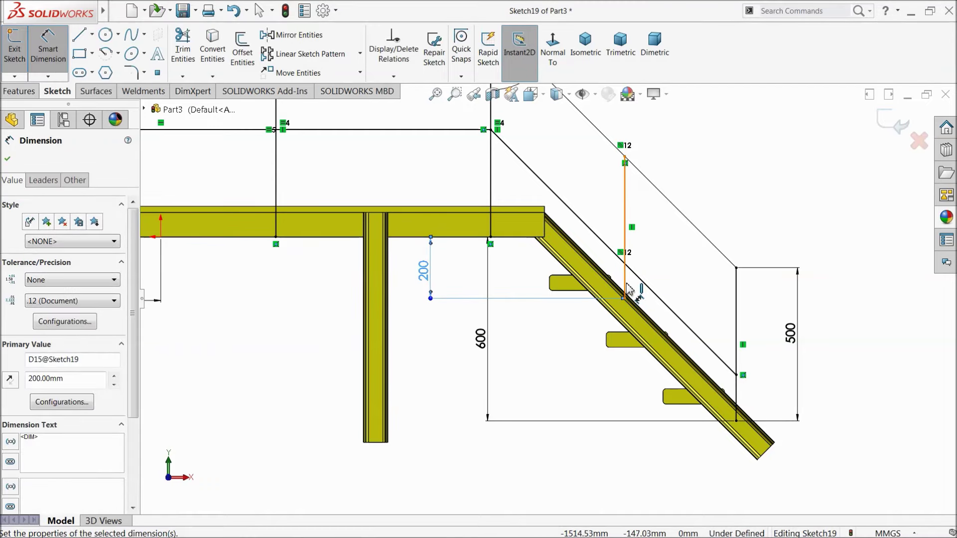
Step: Dimension the horizontal distance between the right stair's intermediate post and its end post as 400 mm
{"action": "left_click", "coordinate": [626, 289]}
{"action": "left_click", "coordinate": [736, 319]}
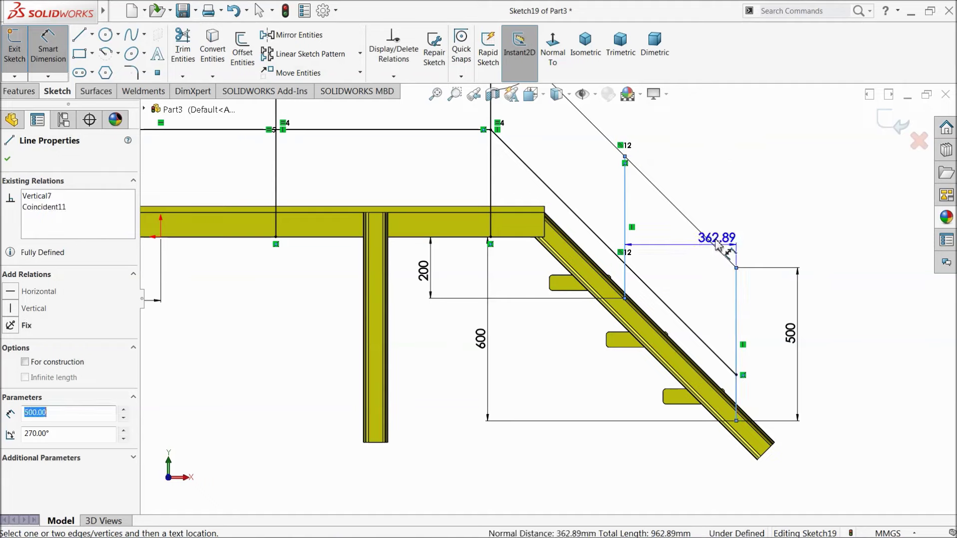
{"action": "left_click", "coordinate": [698, 131]}
{"action": "type", "text": "400"}
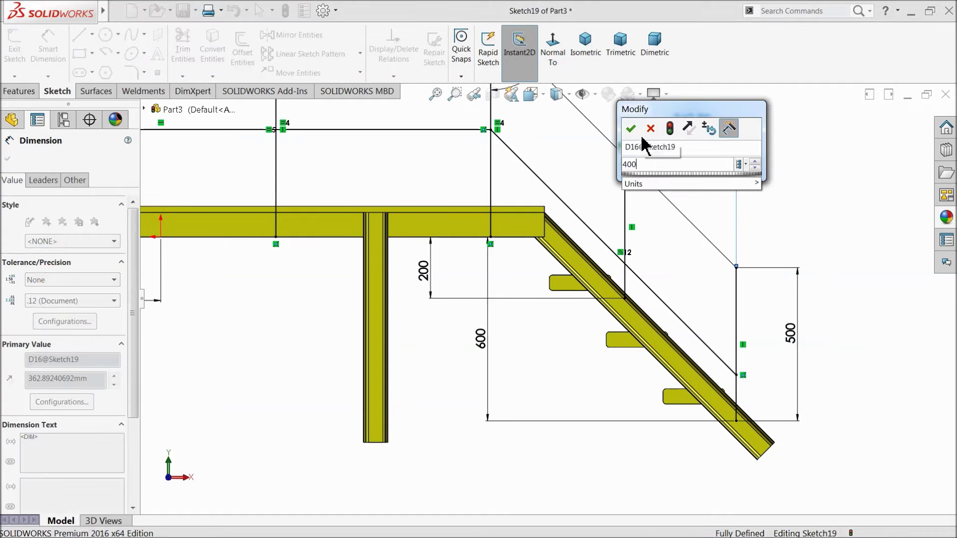
{"action": "left_click", "coordinate": [631, 129]}
Step: Move the left stair's 400 mm post-spacing dimension further below the stair and exit the handrail sketch
{"action": "scroll", "coordinate": [565, 219], "scroll_direction": "up", "scroll_amount": 3}
{"action": "scroll", "coordinate": [565, 219], "scroll_direction": "up", "scroll_amount": 3}
{"action": "scroll", "coordinate": [513, 266], "scroll_direction": "down", "scroll_amount": 4}
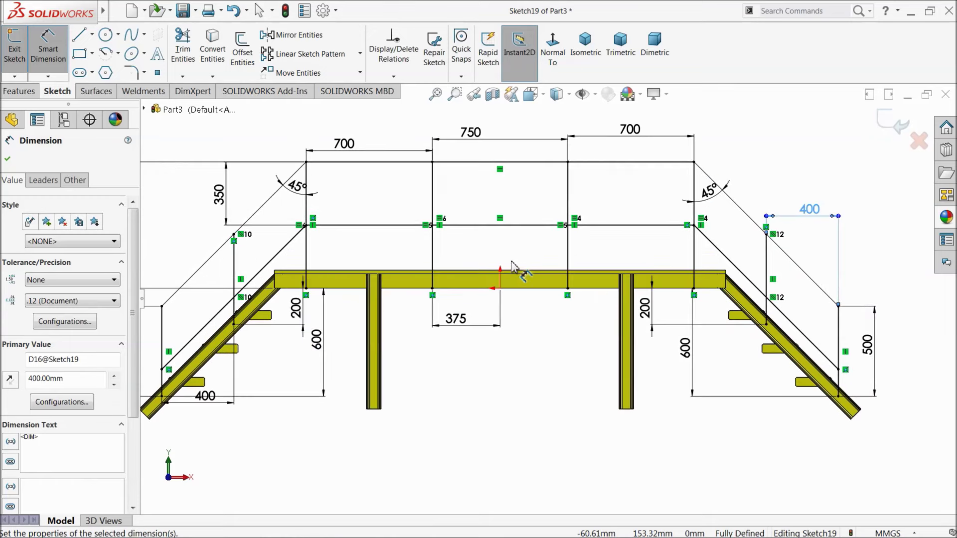
{"action": "scroll", "coordinate": [514, 267], "scroll_direction": "up", "scroll_amount": 1}
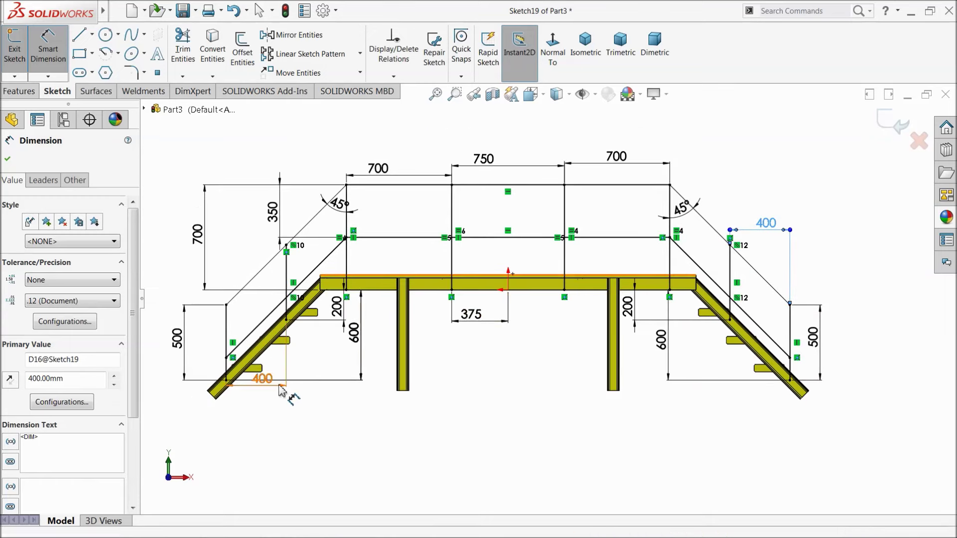
{"action": "left_click_drag", "start_coordinate": [265, 383], "coordinate": [261, 419]}
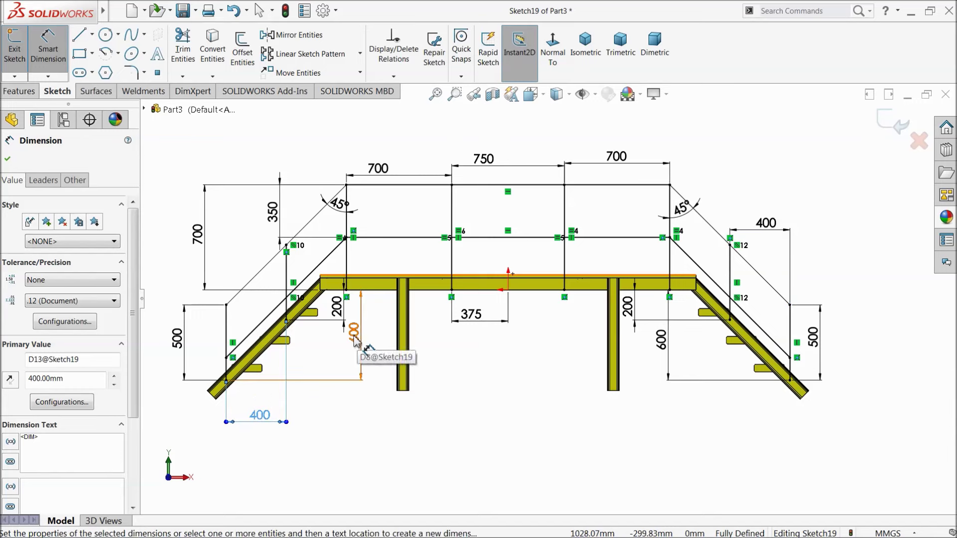
{"action": "left_click", "coordinate": [898, 129]}
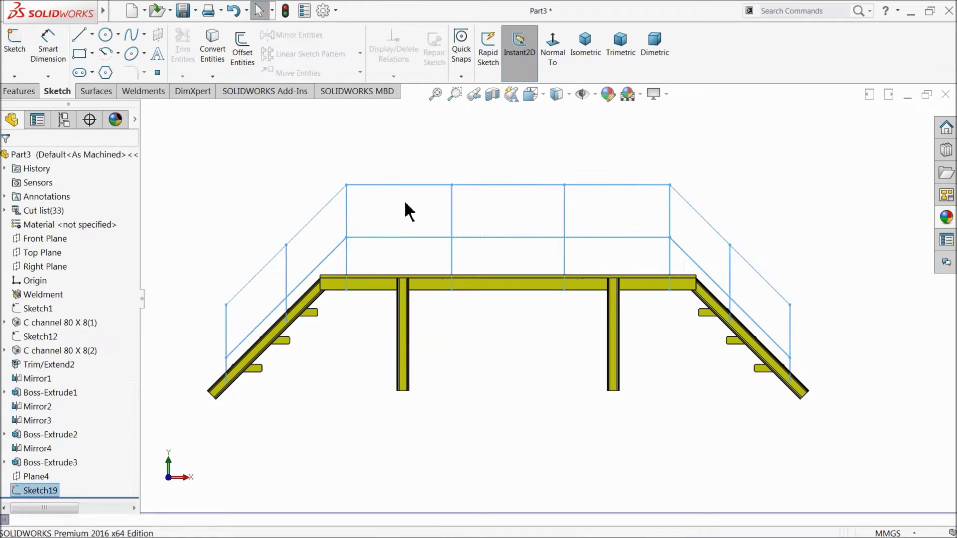
Step: Start a weldment Structural Member with the iso standard, pipe type and 21.3 x 2.3 size
{"action": "left_click", "coordinate": [138, 91]}
{"action": "left_click", "coordinate": [92, 60]}
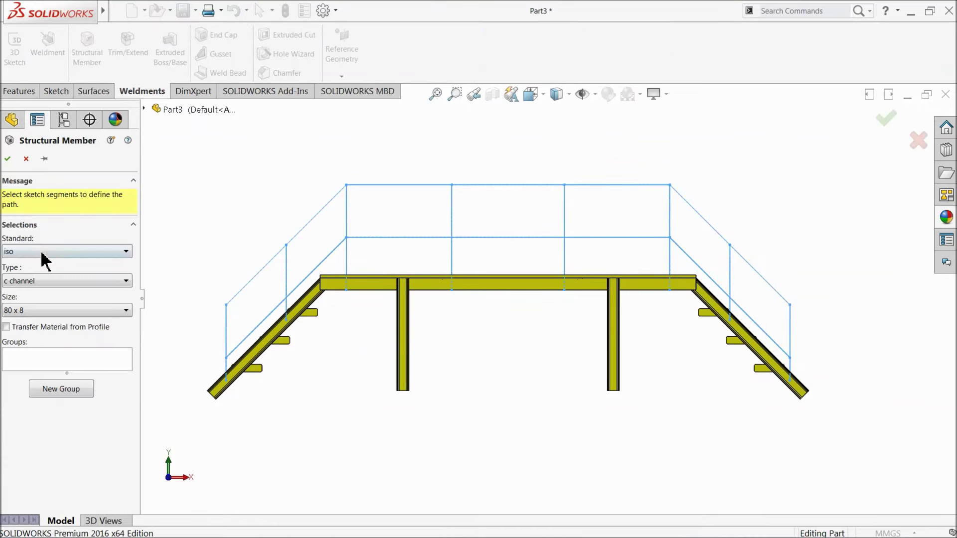
{"action": "left_click", "coordinate": [30, 281]}
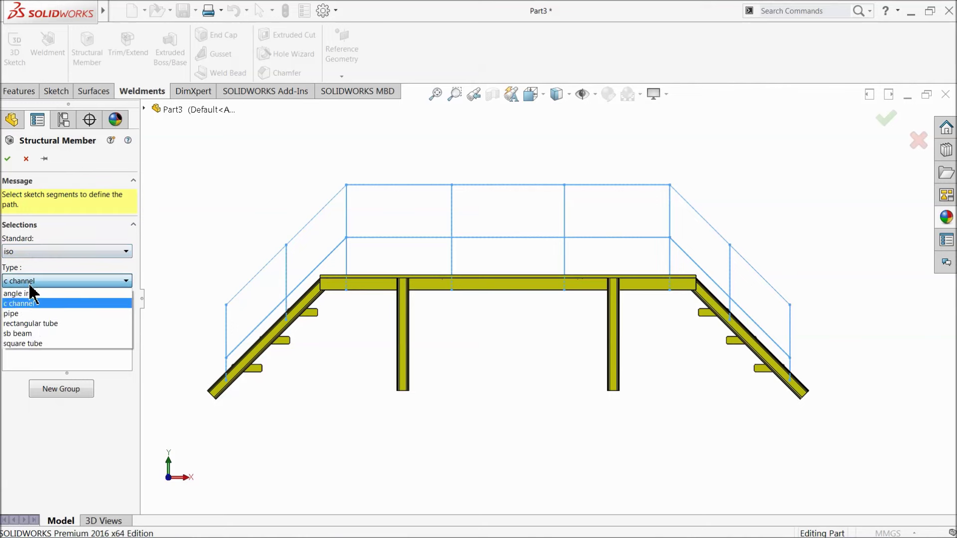
{"action": "left_click", "coordinate": [30, 313]}
{"action": "left_click", "coordinate": [31, 312]}
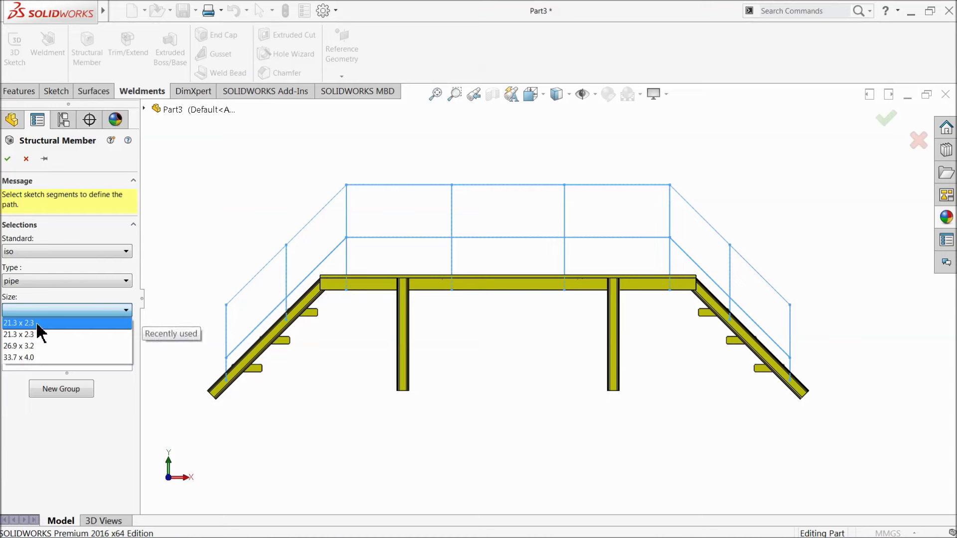
{"action": "left_click", "coordinate": [36, 321]}
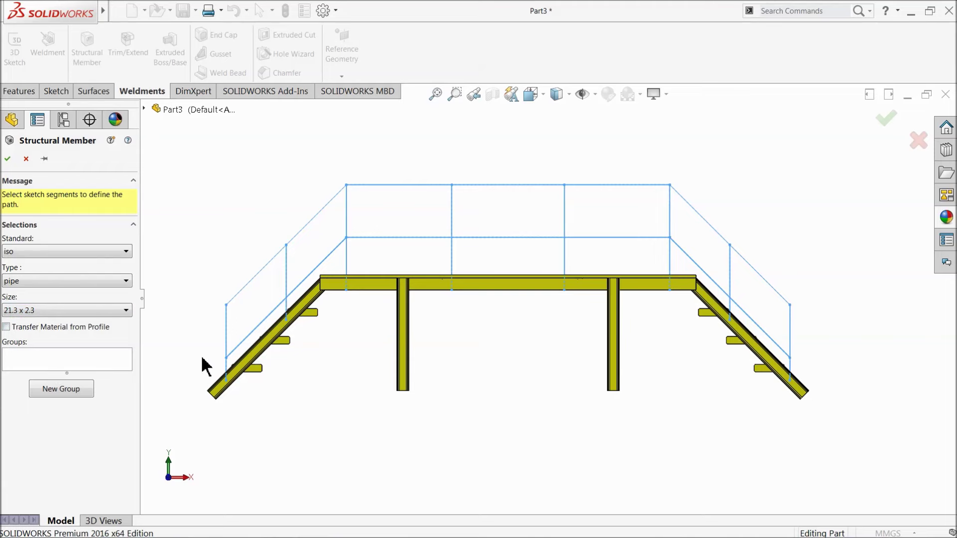
{"action": "scroll", "coordinate": [495, 280], "scroll_direction": "down", "scroll_amount": 2}
{"action": "key", "text": "f"}
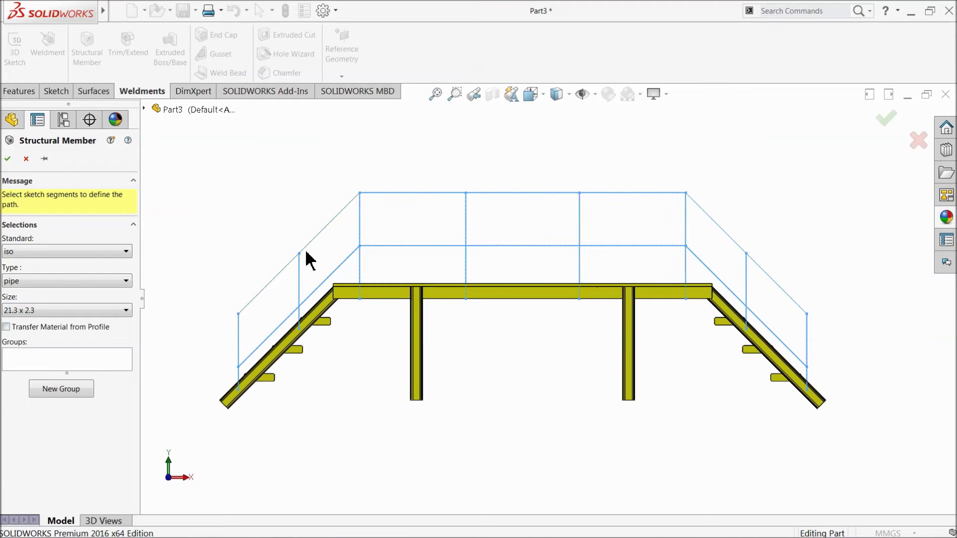
Step: Add both stair end posts, both sloping top rails and the deck's top rail as the first group's path
{"action": "left_click", "coordinate": [238, 336]}
{"action": "left_click", "coordinate": [270, 282]}
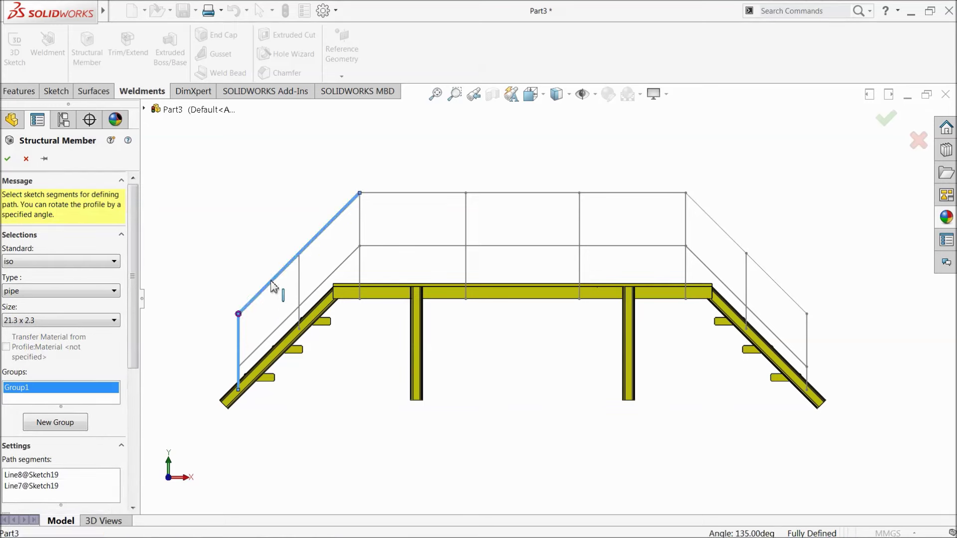
{"action": "left_click", "coordinate": [455, 194]}
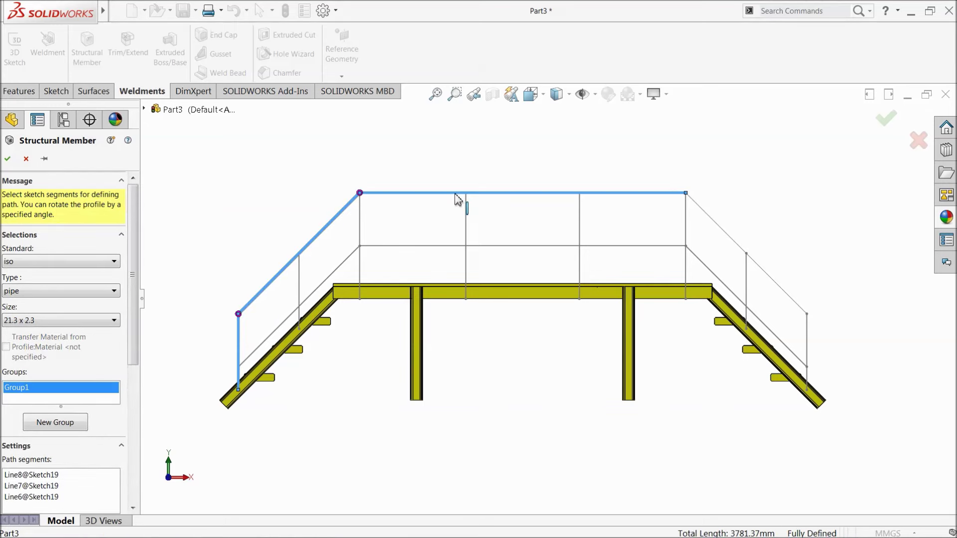
{"action": "left_click", "coordinate": [721, 230]}
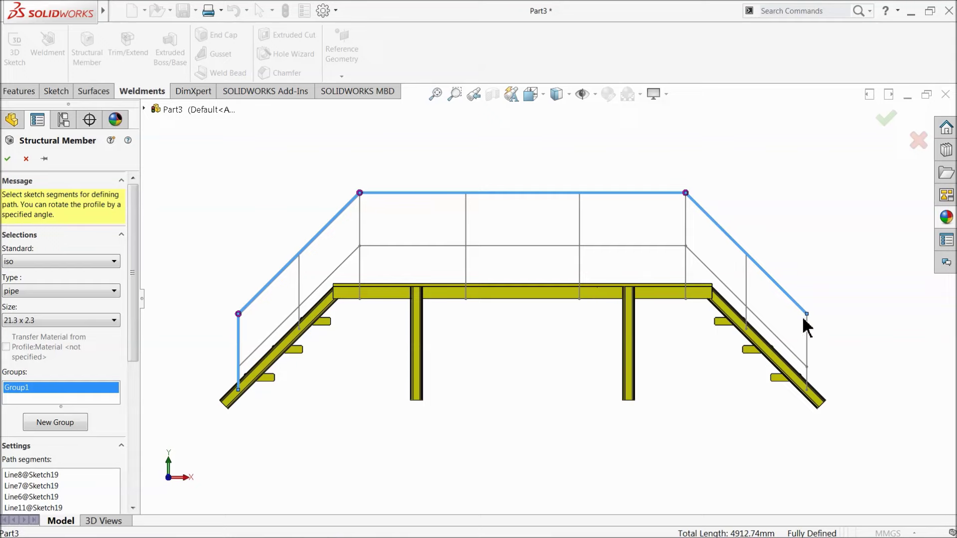
{"action": "scroll", "coordinate": [375, 239], "scroll_direction": "down", "scroll_amount": 5}
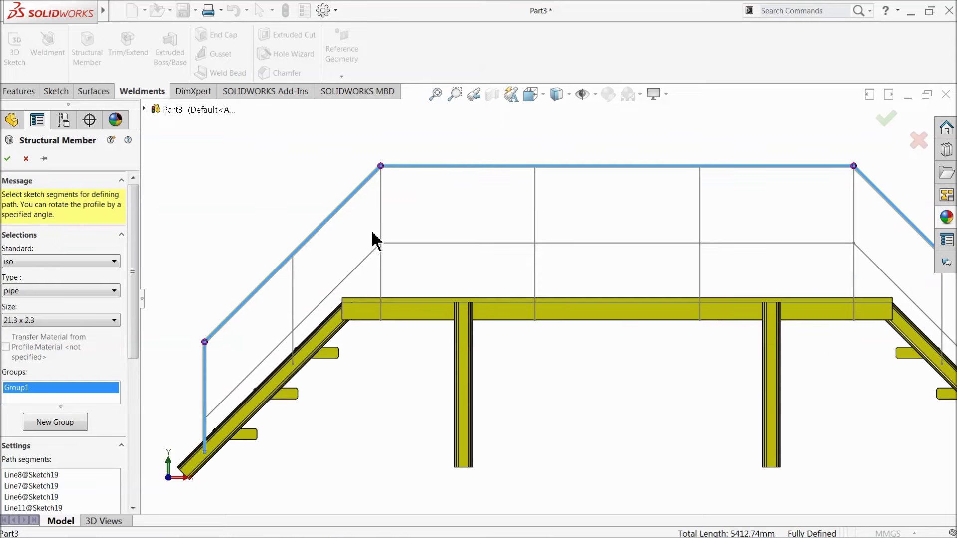
Step: Set the handrail pipe size to 26.9 x 3.2
{"action": "middle_click_drag", "start_coordinate": [425, 185], "coordinate": [439, 220]}
{"action": "left_click", "coordinate": [34, 320]}
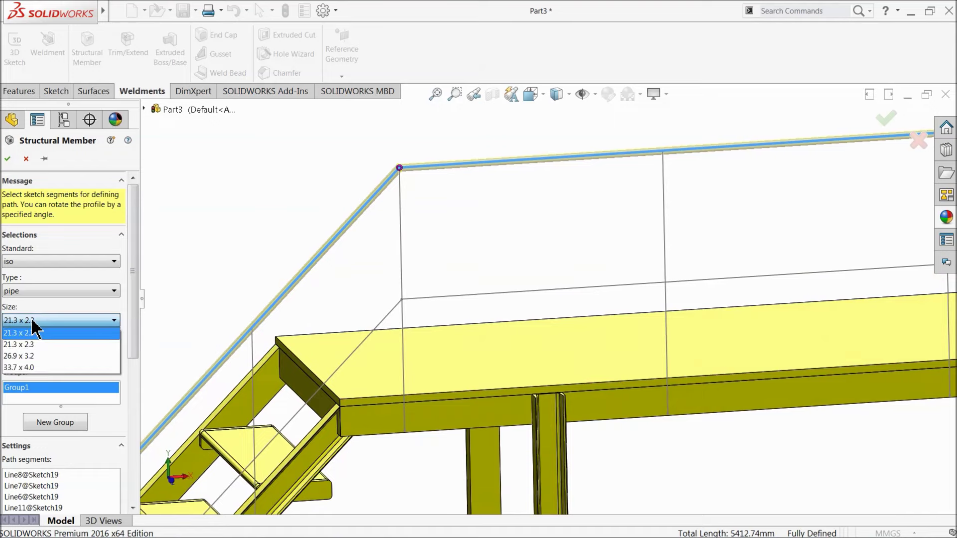
{"action": "left_click", "coordinate": [28, 356]}
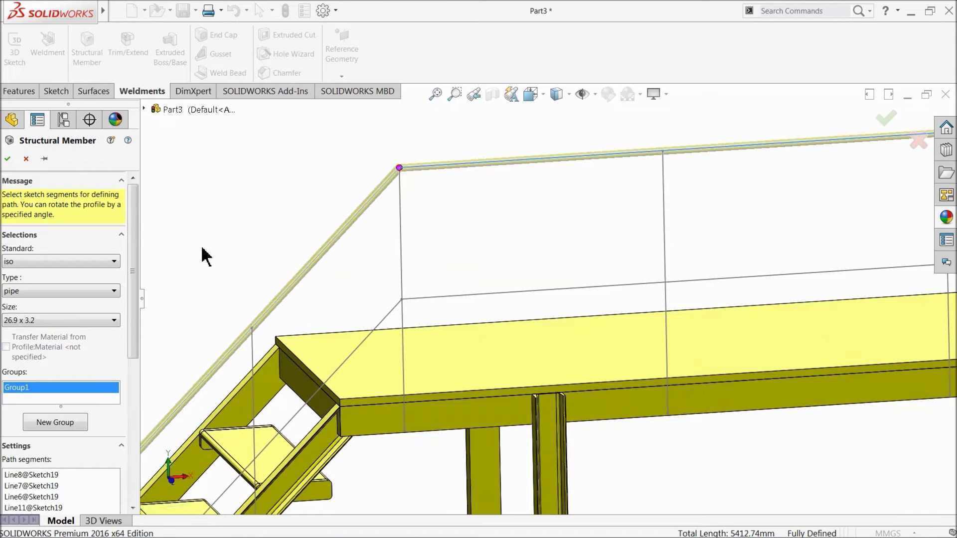
{"action": "scroll", "coordinate": [224, 271], "scroll_direction": "up", "scroll_amount": 7}
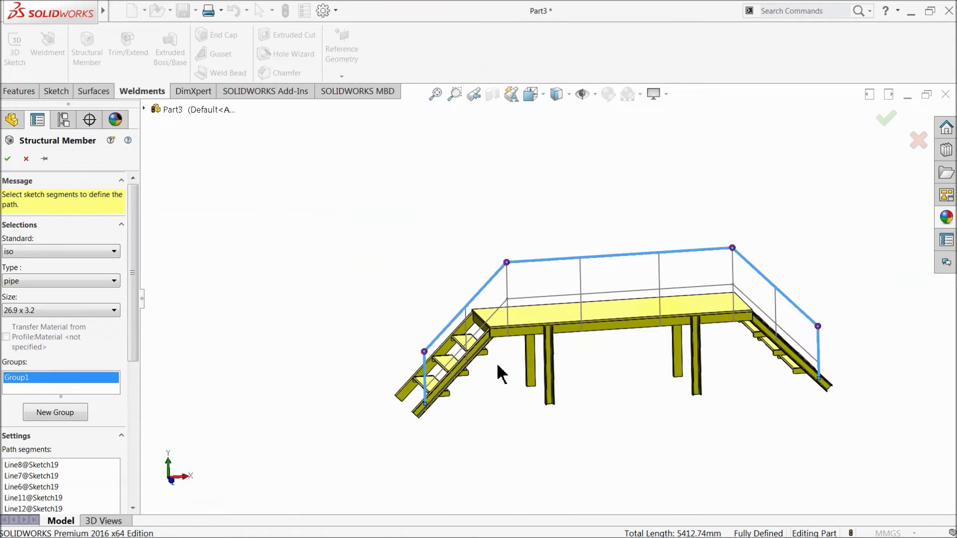
{"action": "scroll", "coordinate": [810, 317], "scroll_direction": "down", "scroll_amount": 2}
Step: Set the handrail pipe size to 33.7 x 4.0 and inspect the member preview around the stairs
{"action": "left_click", "coordinate": [31, 312]}
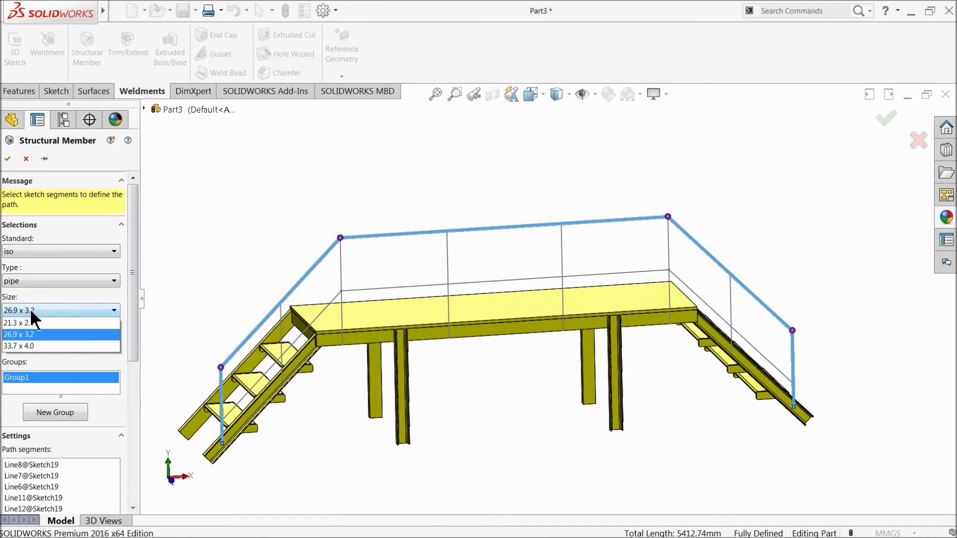
{"action": "left_click", "coordinate": [17, 359]}
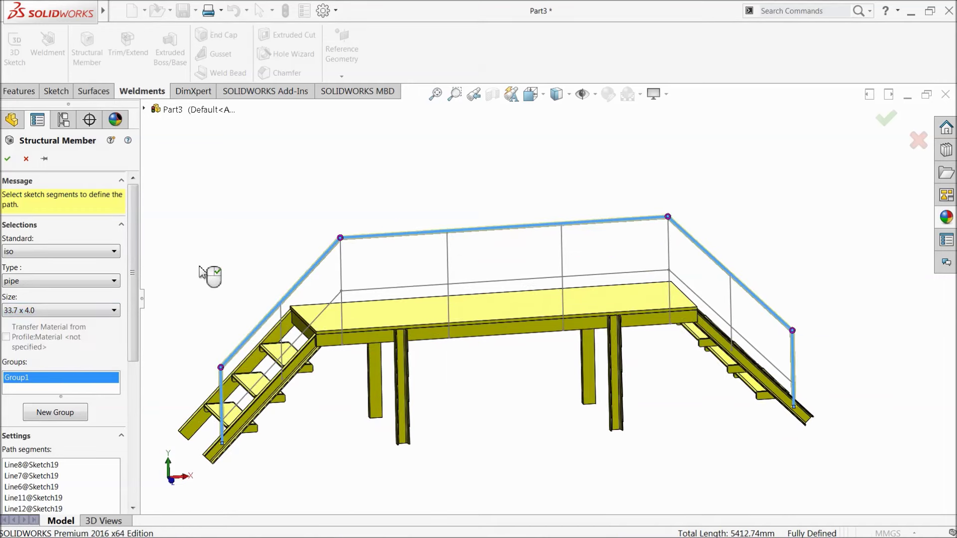
{"action": "middle_click_drag", "start_coordinate": [215, 309], "coordinate": [278, 330]}
{"action": "scroll", "coordinate": [413, 457], "scroll_direction": "down", "scroll_amount": 10}
{"action": "middle_click_drag", "start_coordinate": [462, 440], "coordinate": [454, 404]}
{"action": "scroll", "coordinate": [455, 404], "scroll_direction": "up", "scroll_amount": 12}
{"action": "scroll", "coordinate": [619, 271], "scroll_direction": "down", "scroll_amount": 10}
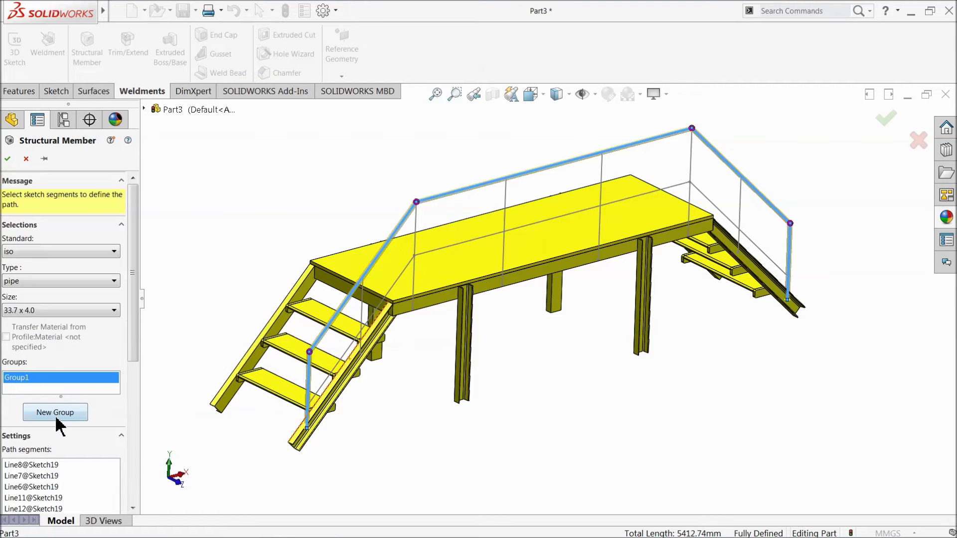
Step: Create a second group from the mid rail, covering both sloping stair segments and the horizontal deck segment
{"action": "middle_click_drag", "start_coordinate": [157, 398], "coordinate": [135, 381]}
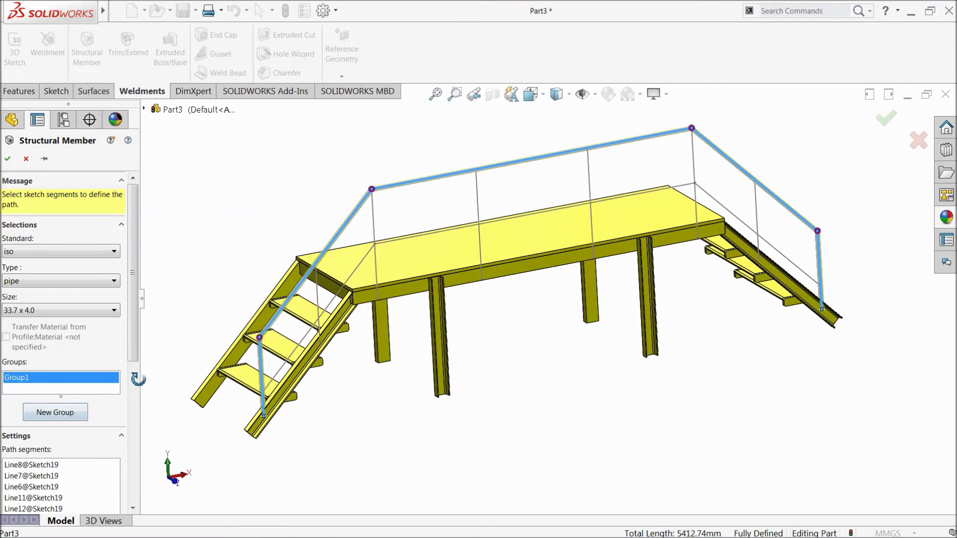
{"action": "left_click", "coordinate": [52, 414]}
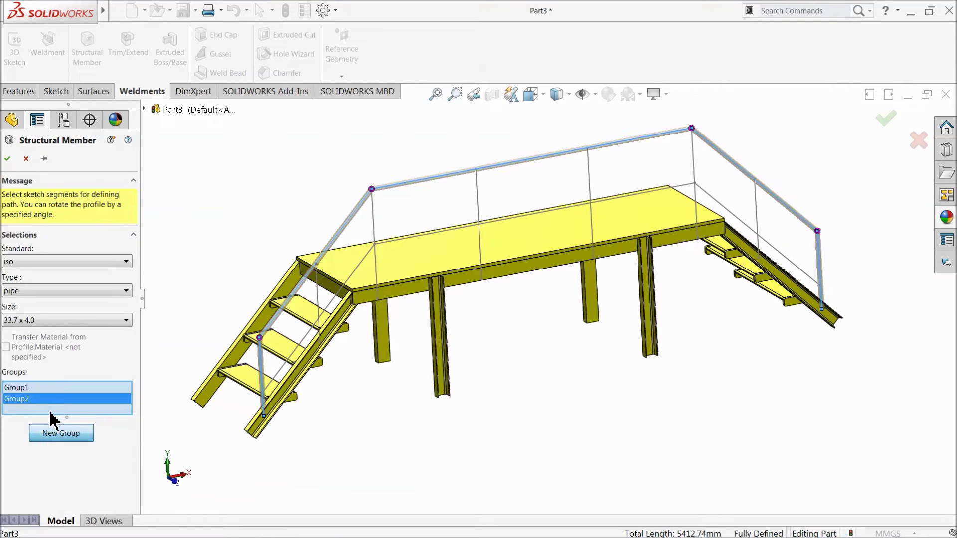
{"action": "left_click", "coordinate": [351, 282]}
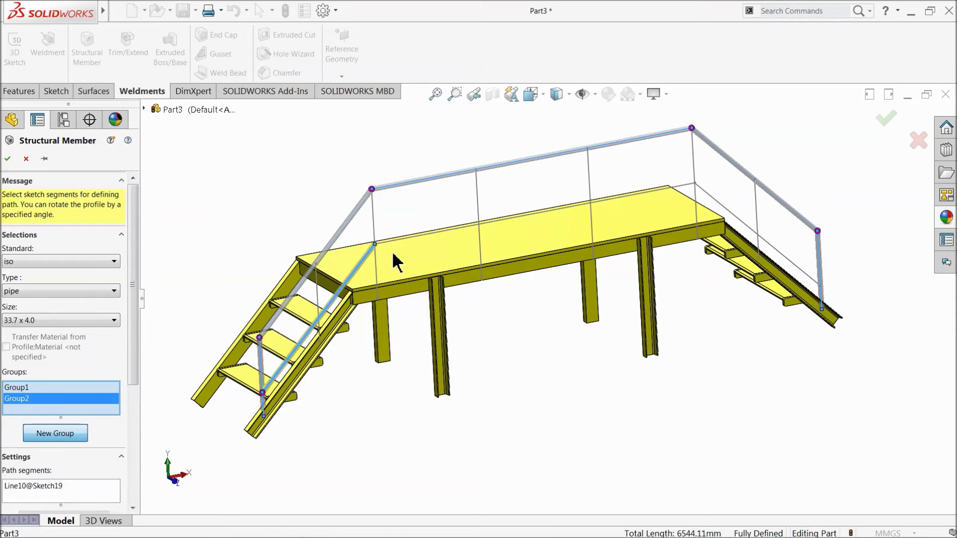
{"action": "left_click", "coordinate": [421, 238]}
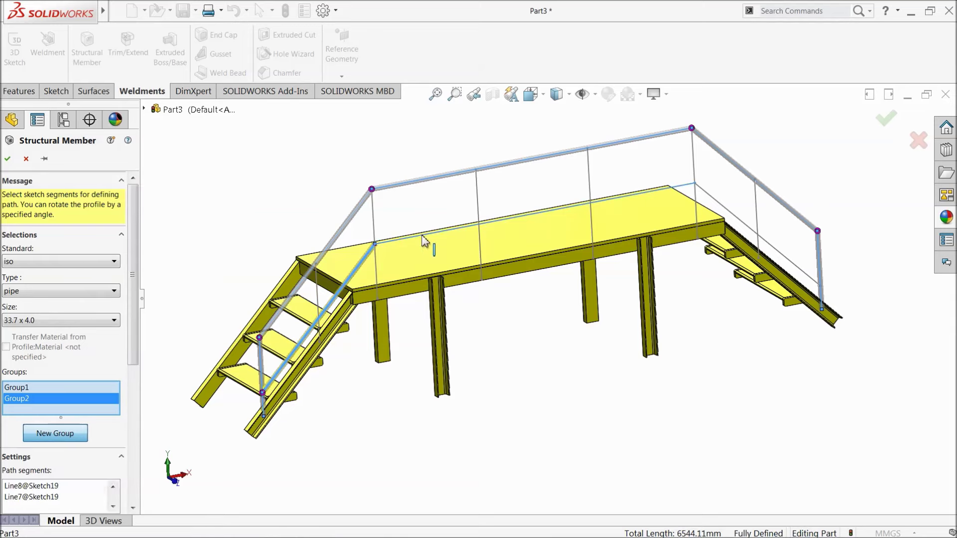
{"action": "left_click", "coordinate": [734, 217]}
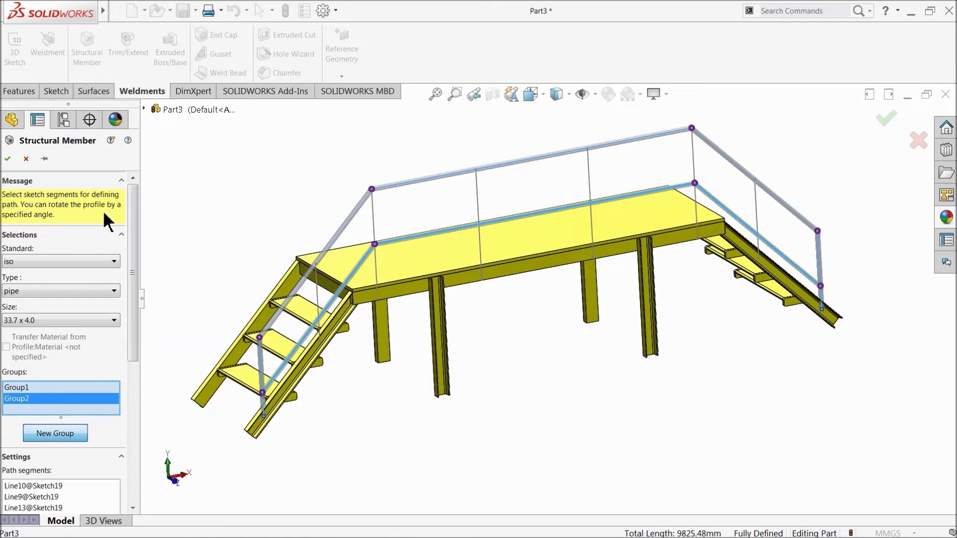
Step: Create a third group from the four deck posts and the intermediate post of each stair
{"action": "left_click", "coordinate": [38, 438]}
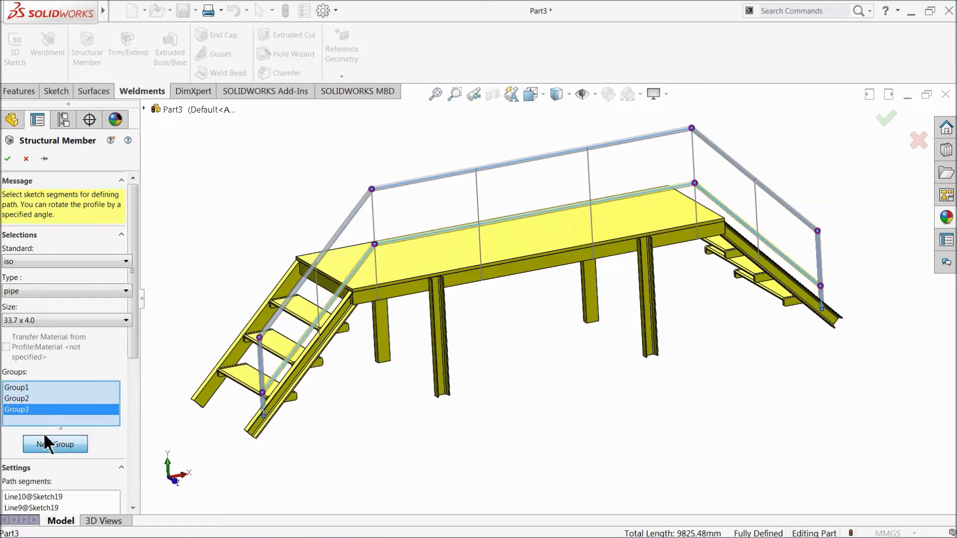
{"action": "scroll", "coordinate": [344, 300], "scroll_direction": "down", "scroll_amount": 2}
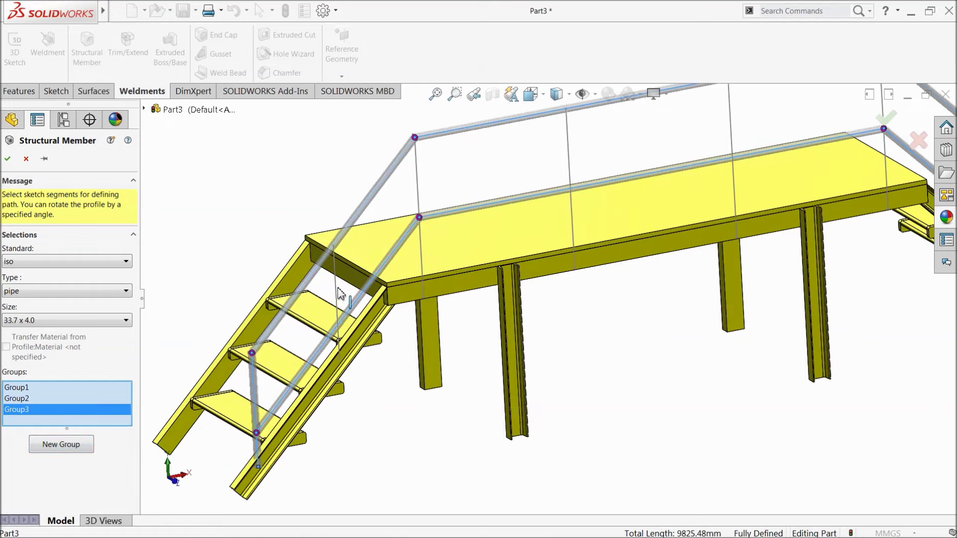
{"action": "left_click", "coordinate": [337, 294]}
{"action": "left_click", "coordinate": [418, 185]}
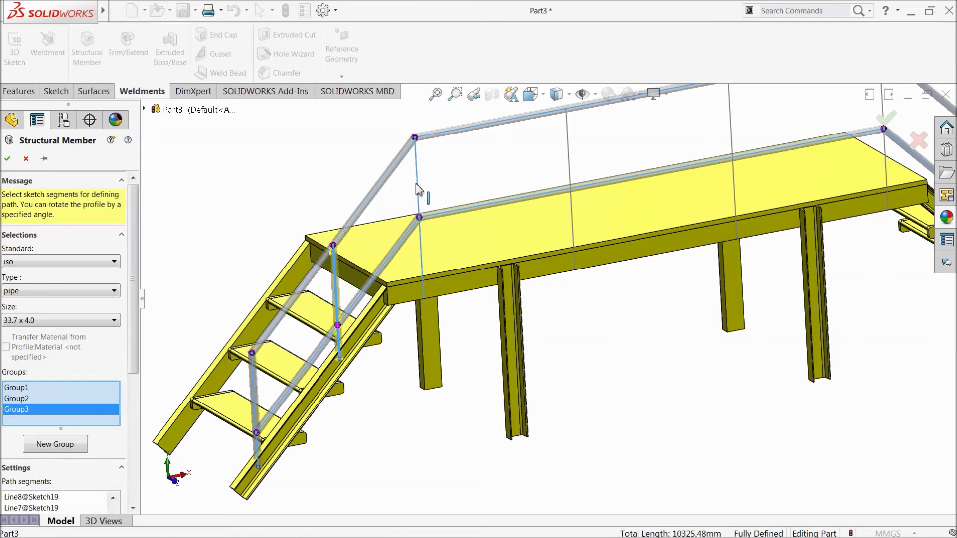
{"action": "left_click", "coordinate": [570, 172]}
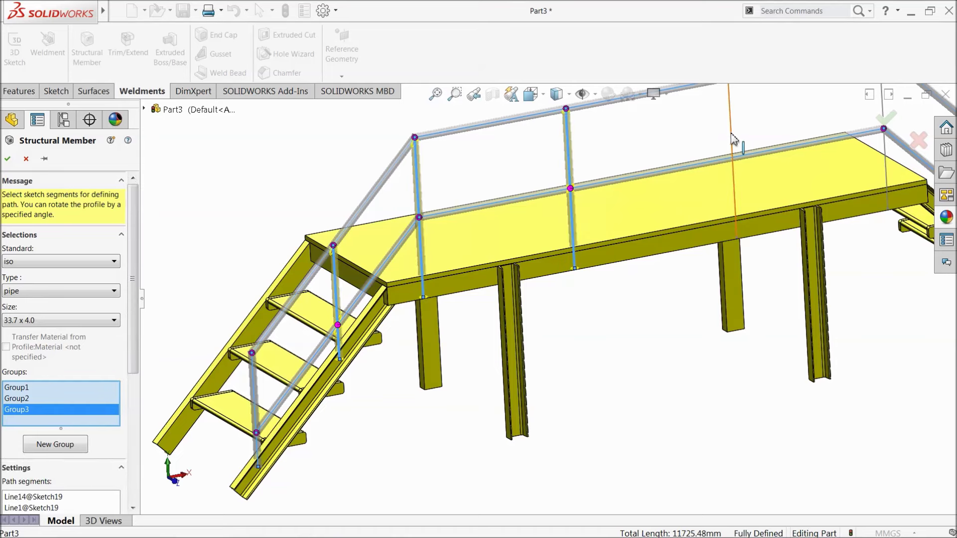
{"action": "scroll", "coordinate": [663, 212], "scroll_direction": "up", "scroll_amount": 3}
{"action": "scroll", "coordinate": [758, 224], "scroll_direction": "down", "scroll_amount": 2}
{"action": "left_click", "coordinate": [714, 177]}
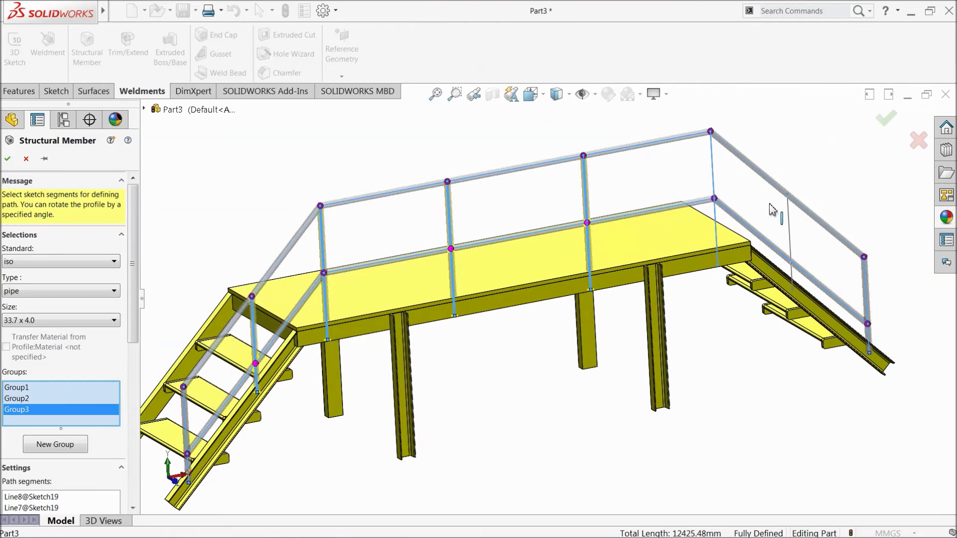
{"action": "left_click", "coordinate": [790, 226]}
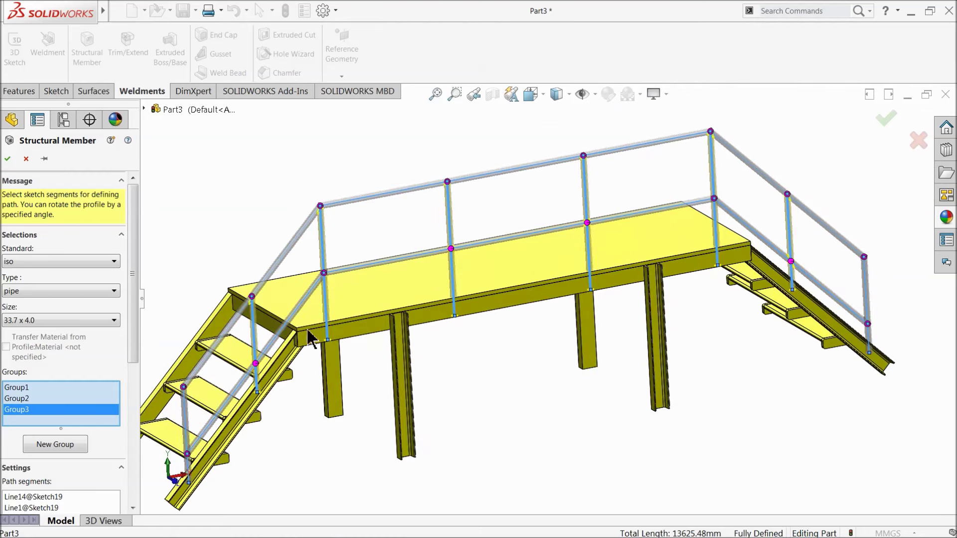
Step: Check the corner treatment of the top rail and mid rail groups and create the handrail structural members
{"action": "middle_click_drag", "start_coordinate": [357, 332], "coordinate": [370, 324]}
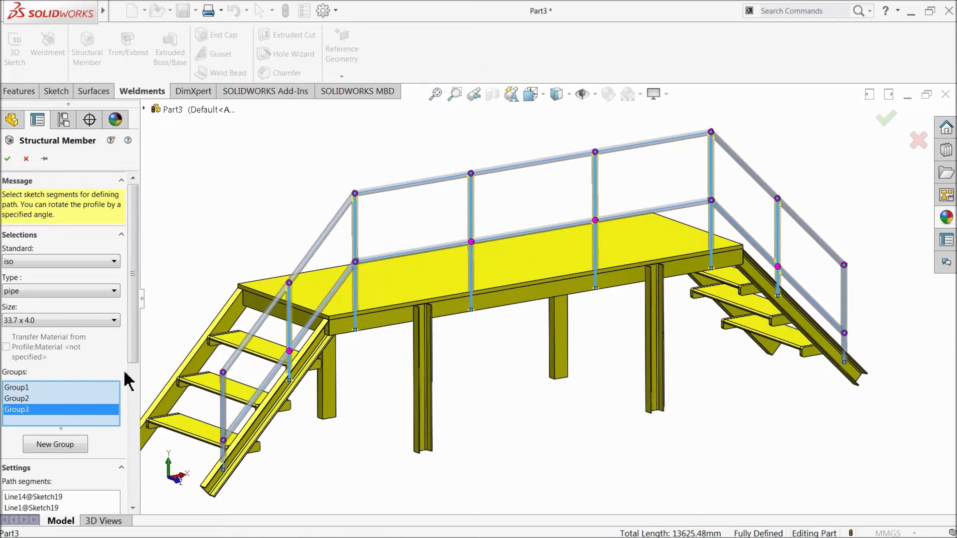
{"action": "left_click_drag", "start_coordinate": [137, 352], "coordinate": [133, 486]}
{"action": "left_click_drag", "start_coordinate": [133, 336], "coordinate": [133, 293]}
{"action": "left_click", "coordinate": [24, 216]}
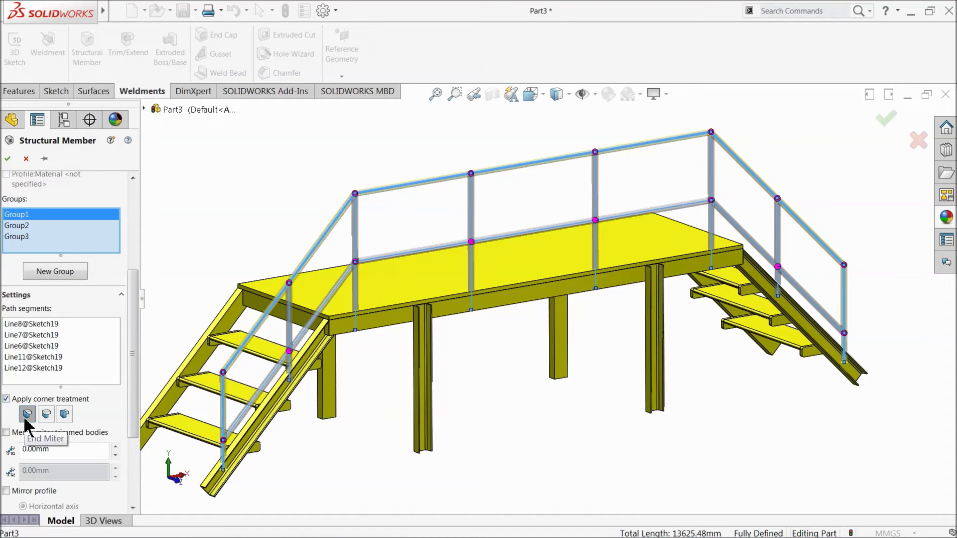
{"action": "left_click", "coordinate": [29, 226]}
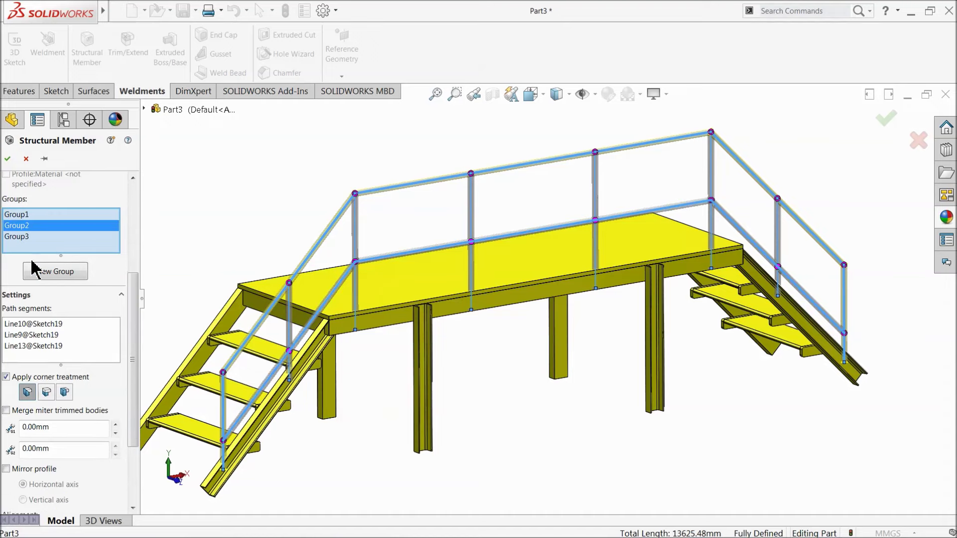
{"action": "left_click", "coordinate": [8, 159]}
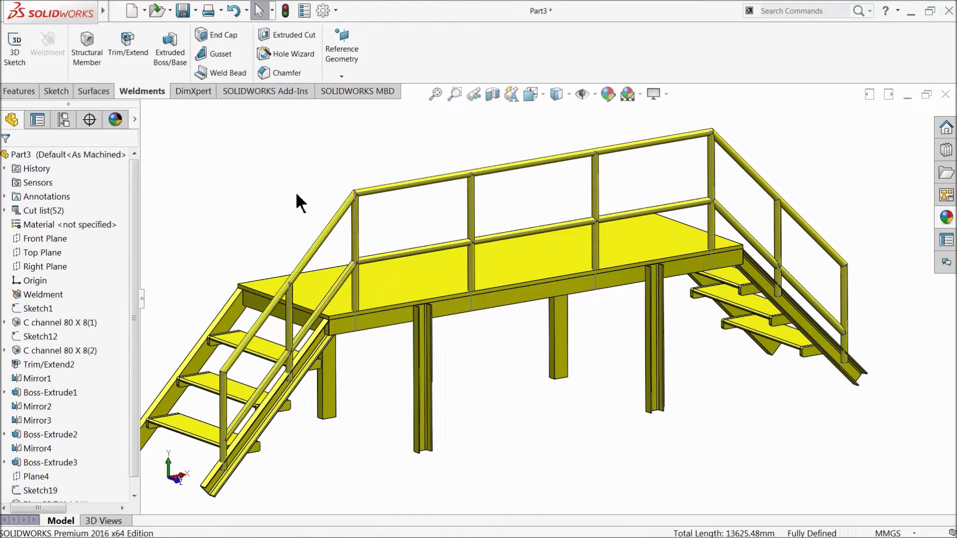
Step: Examine the finished handrail around the deck and stairs, especially where the posts meet the deck edge and stair channels
{"action": "scroll", "coordinate": [319, 269], "scroll_direction": "down", "scroll_amount": 3}
{"action": "middle_click_drag", "start_coordinate": [435, 220], "coordinate": [376, 167]}
{"action": "scroll", "coordinate": [382, 267], "scroll_direction": "up", "scroll_amount": 3}
{"action": "middle_click_drag", "start_coordinate": [381, 268], "coordinate": [505, 431]}
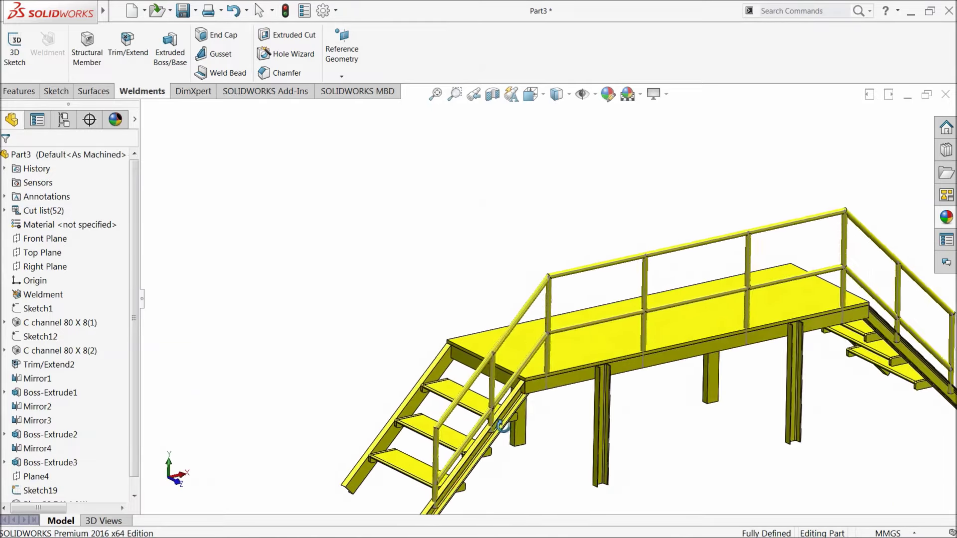
{"action": "scroll", "coordinate": [504, 421], "scroll_direction": "up", "scroll_amount": 3}
{"action": "scroll", "coordinate": [683, 432], "scroll_direction": "down", "scroll_amount": 3}
{"action": "scroll", "coordinate": [613, 260], "scroll_direction": "up", "scroll_amount": 1}
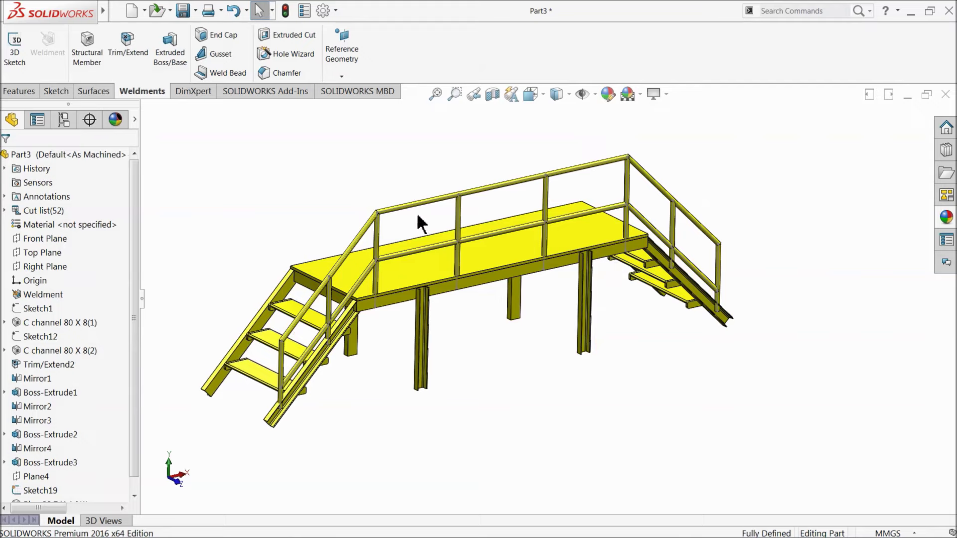
{"action": "scroll", "coordinate": [392, 227], "scroll_direction": "up", "scroll_amount": 1}
{"action": "scroll", "coordinate": [380, 249], "scroll_direction": "down", "scroll_amount": 2}
{"action": "middle_click_drag", "start_coordinate": [462, 295], "coordinate": [428, 371]}
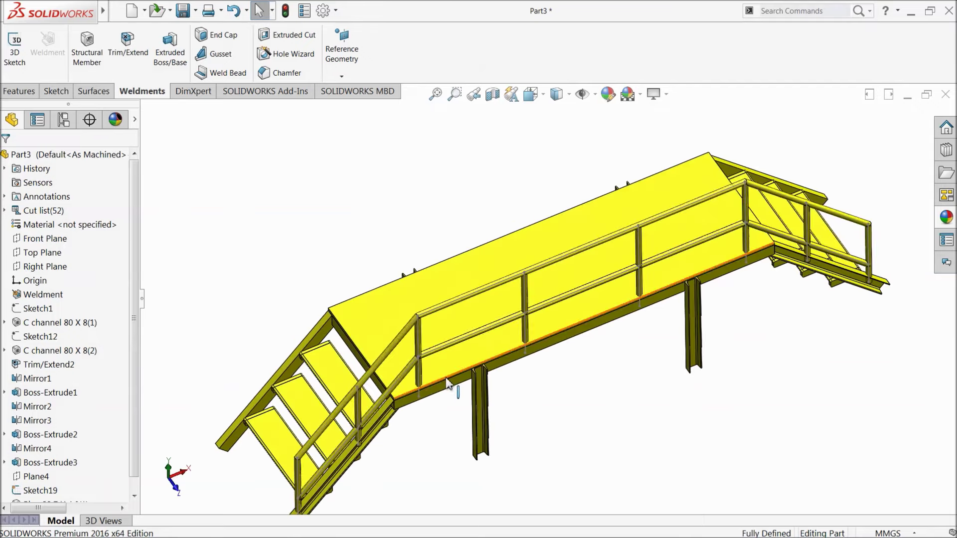
{"action": "scroll", "coordinate": [423, 373], "scroll_direction": "down", "scroll_amount": 6}
{"action": "scroll", "coordinate": [498, 334], "scroll_direction": "up", "scroll_amount": 6}
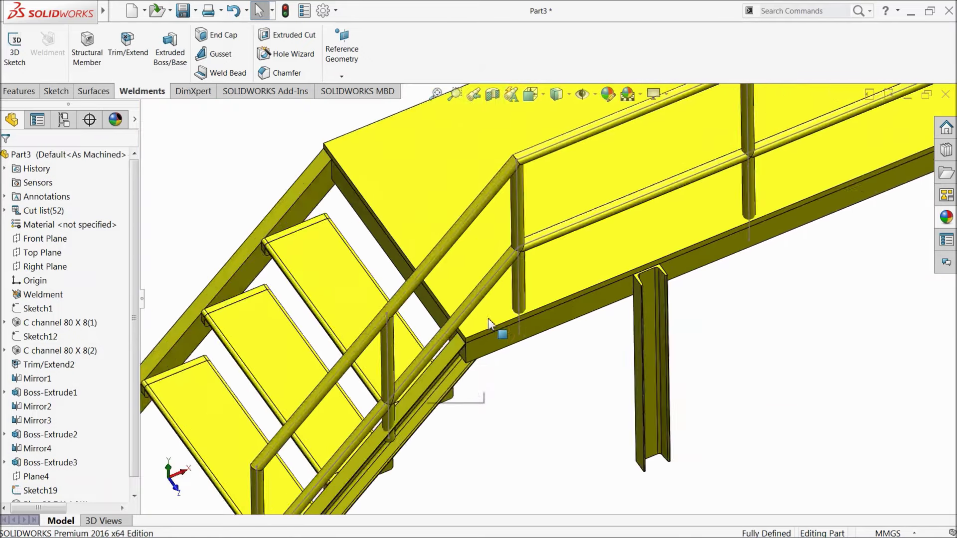
{"action": "middle_click_drag", "start_coordinate": [527, 326], "coordinate": [514, 285]}
{"action": "scroll", "coordinate": [543, 294], "scroll_direction": "up", "scroll_amount": 3}
{"action": "scroll", "coordinate": [748, 271], "scroll_direction": "down", "scroll_amount": 2}
{"action": "mouse_move", "coordinate": [599, 329]}
{"action": "middle_mouse_down"}
{"action": "mouse_move", "coordinate": [594, 316]}
{"action": "mouse_move", "coordinate": [583, 324]}
{"action": "middle_mouse_up"}
{"action": "scroll", "coordinate": [579, 324], "scroll_direction": "down", "scroll_amount": 2}
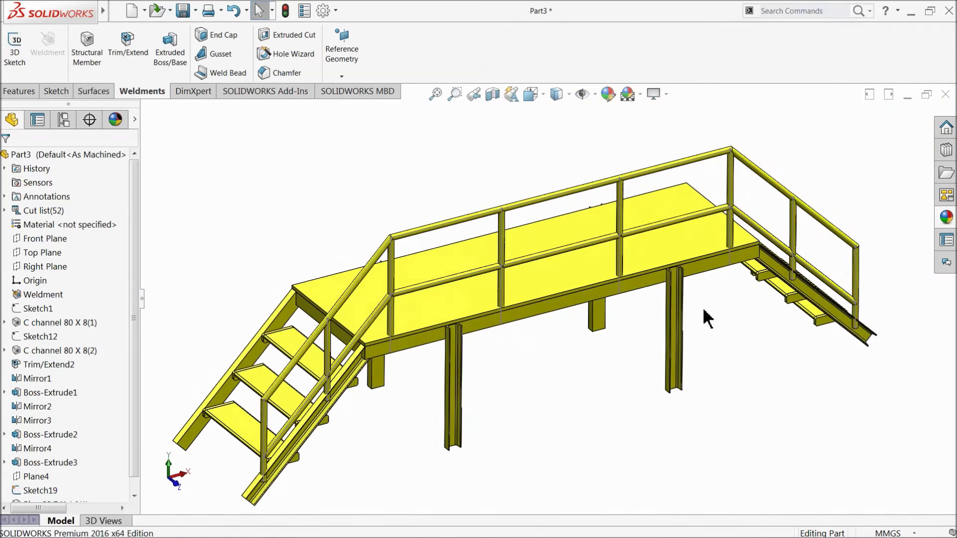
{"action": "scroll", "coordinate": [384, 399], "scroll_direction": "down", "scroll_amount": 10}
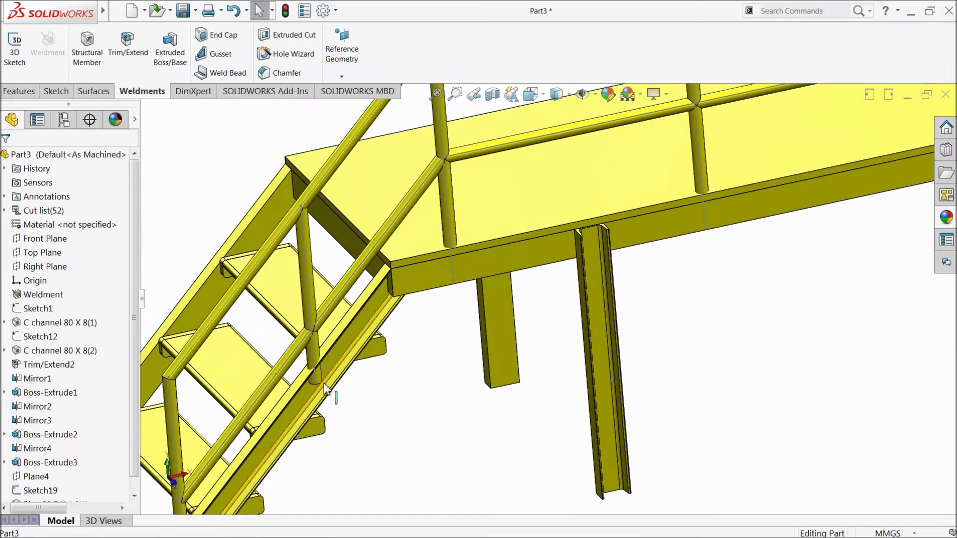
{"action": "scroll", "coordinate": [394, 349], "scroll_direction": "up", "scroll_amount": 4}
{"action": "scroll", "coordinate": [394, 398], "scroll_direction": "up", "scroll_amount": 5}
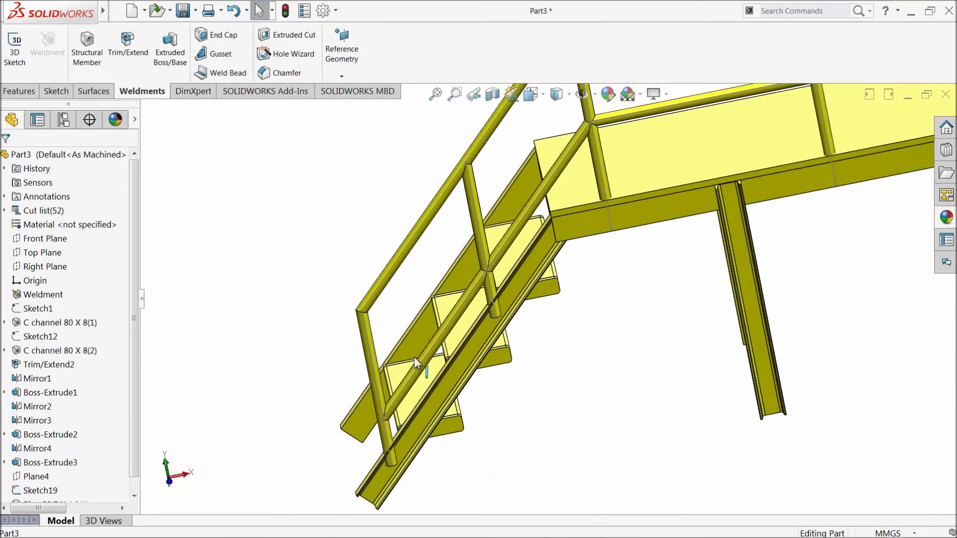
Step: Start a Trim/Extend on the left stair's end post and upper intermediate post segment, plus the lower segments of the first two deck posts
{"action": "left_click", "coordinate": [129, 52]}
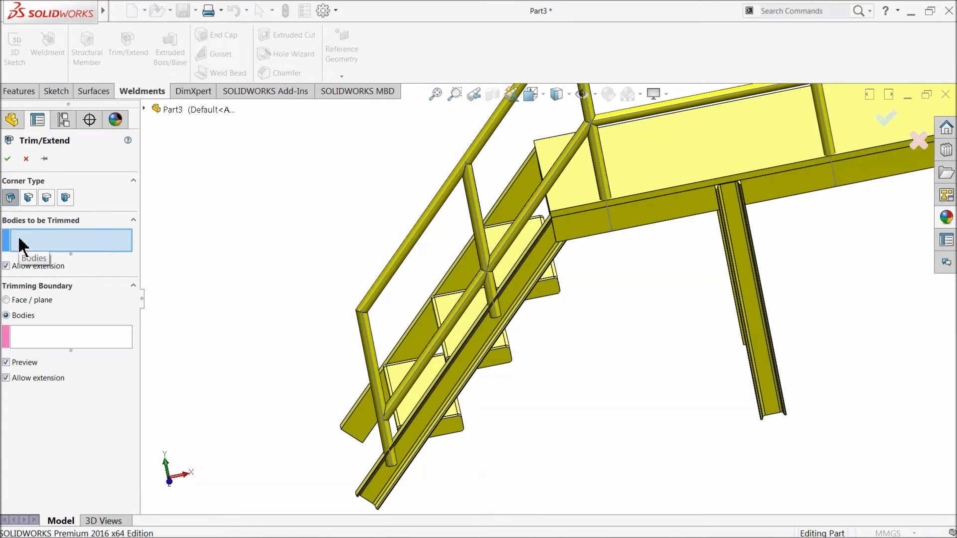
{"action": "left_click", "coordinate": [370, 354]}
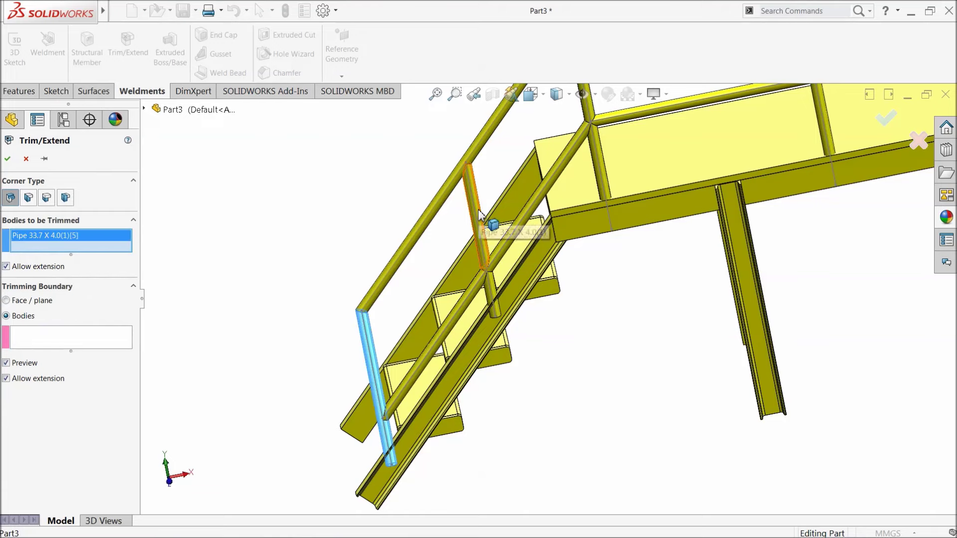
{"action": "left_click", "coordinate": [476, 231]}
{"action": "scroll", "coordinate": [551, 299], "scroll_direction": "up", "scroll_amount": 2}
{"action": "left_click", "coordinate": [574, 162]}
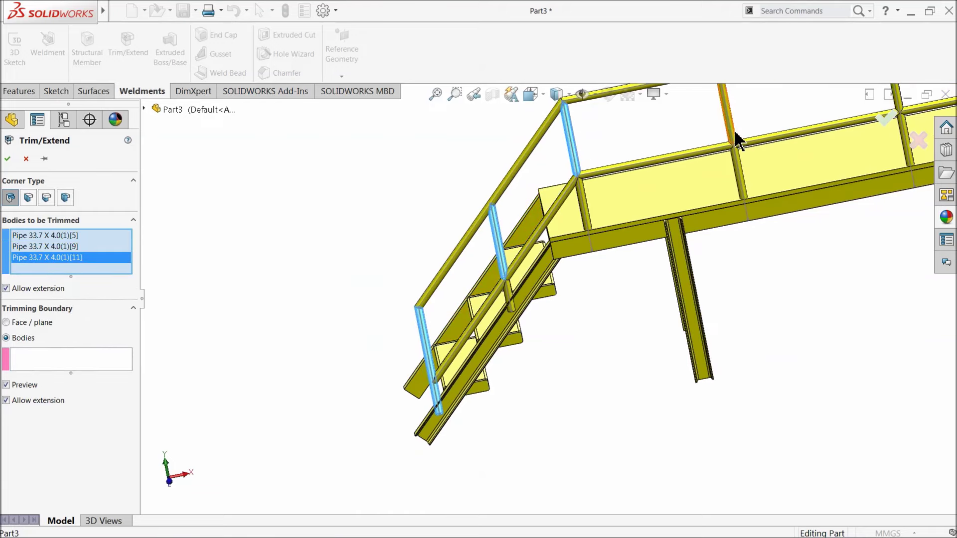
{"action": "right_click", "coordinate": [83, 262]}
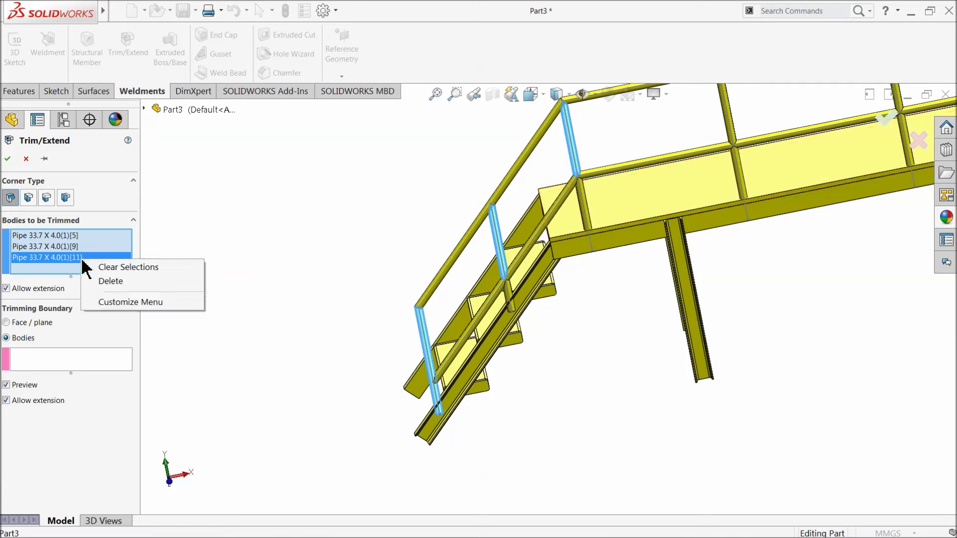
{"action": "left_click", "coordinate": [111, 278]}
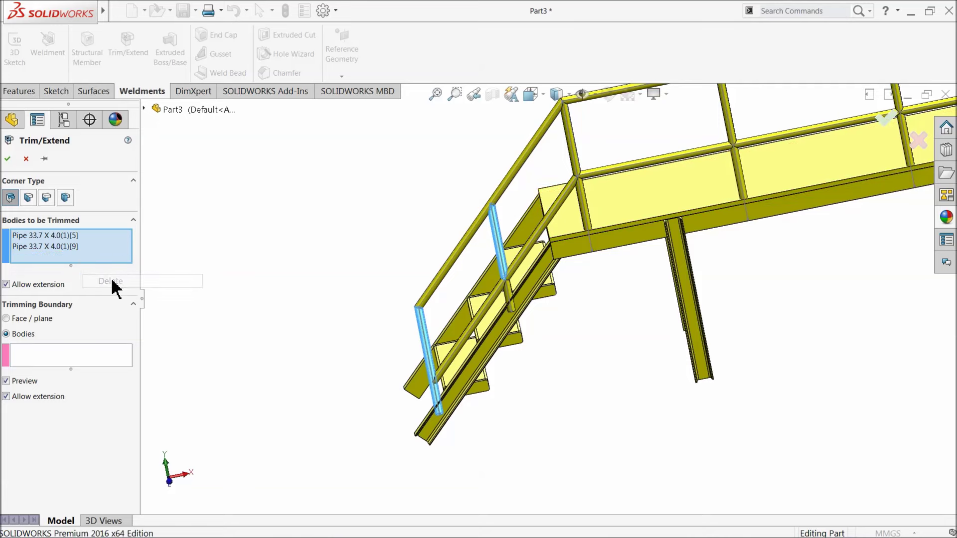
{"action": "left_click", "coordinate": [578, 219]}
{"action": "left_click", "coordinate": [747, 188]}
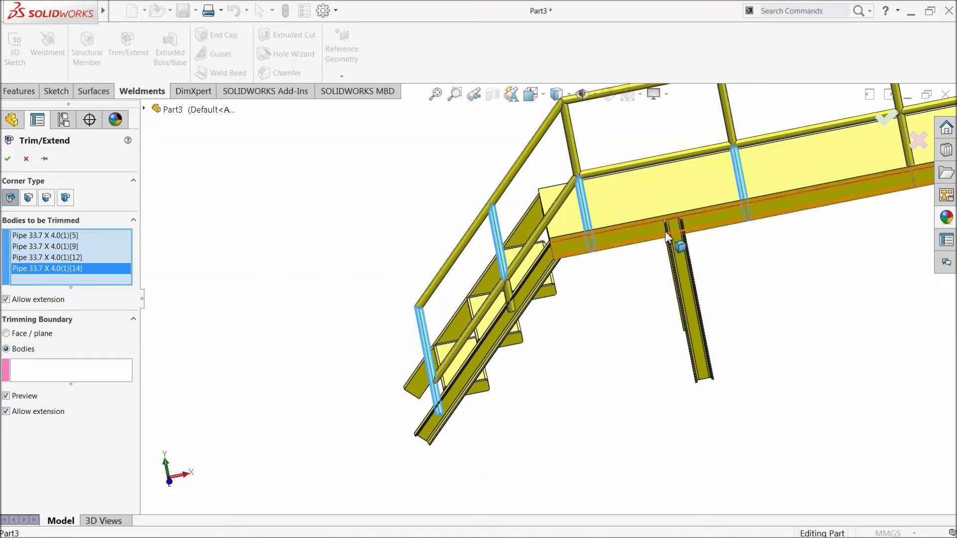
Step: Replace the upper segment of the left stair's intermediate post with its lower segment among the bodies to trim
{"action": "scroll", "coordinate": [708, 239], "scroll_direction": "up", "scroll_amount": 3}
{"action": "scroll", "coordinate": [797, 241], "scroll_direction": "down", "scroll_amount": 3}
{"action": "scroll", "coordinate": [379, 307], "scroll_direction": "down", "scroll_amount": 3}
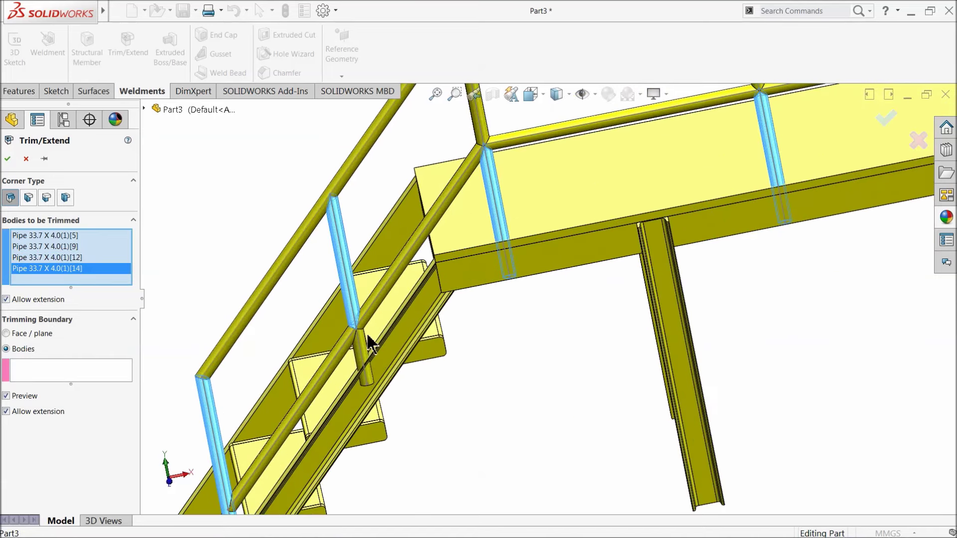
{"action": "left_click", "coordinate": [363, 358]}
{"action": "left_click", "coordinate": [349, 297]}
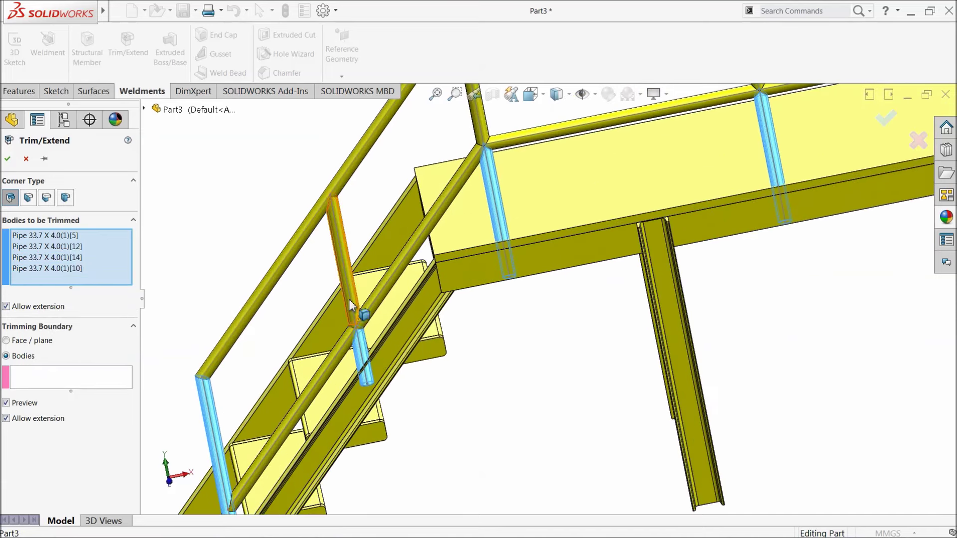
Step: Add the remaining two deck posts at the platform's right half to the bodies to trim
{"action": "scroll", "coordinate": [267, 392], "scroll_direction": "up", "scroll_amount": 2}
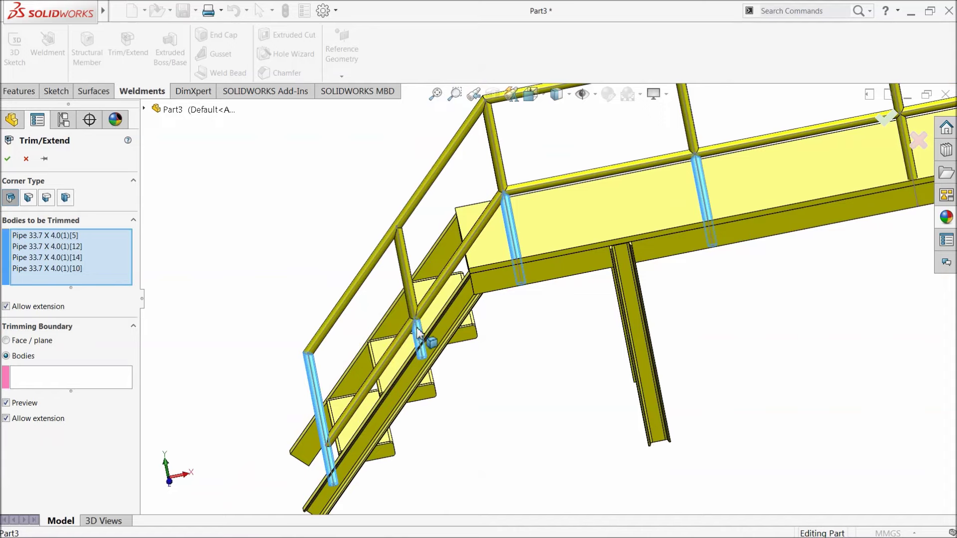
{"action": "scroll", "coordinate": [567, 320], "scroll_direction": "up", "scroll_amount": 3}
{"action": "scroll", "coordinate": [759, 251], "scroll_direction": "down", "scroll_amount": 3}
{"action": "scroll", "coordinate": [759, 250], "scroll_direction": "down", "scroll_amount": 1}
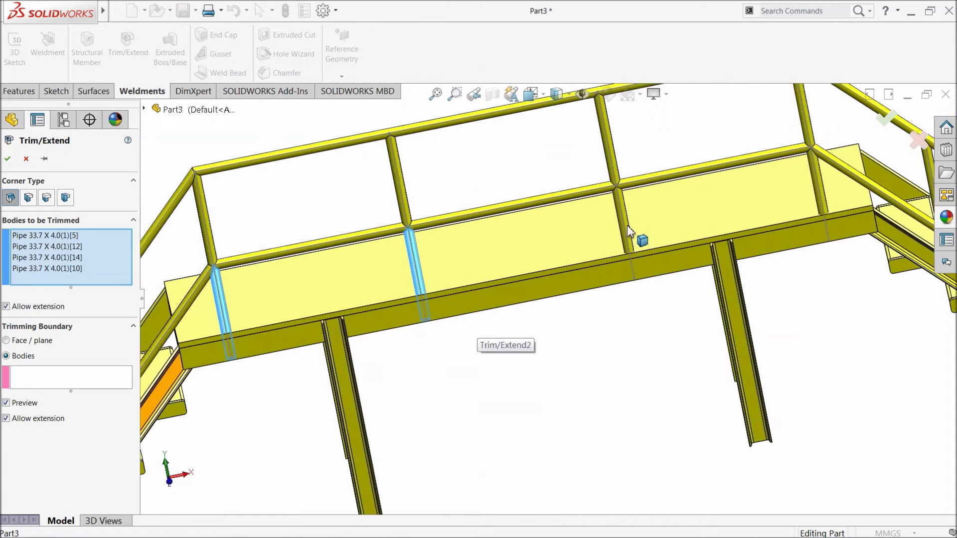
{"action": "left_click", "coordinate": [623, 235]}
{"action": "left_click", "coordinate": [823, 201]}
{"action": "scroll", "coordinate": [824, 200], "scroll_direction": "up", "scroll_amount": 3}
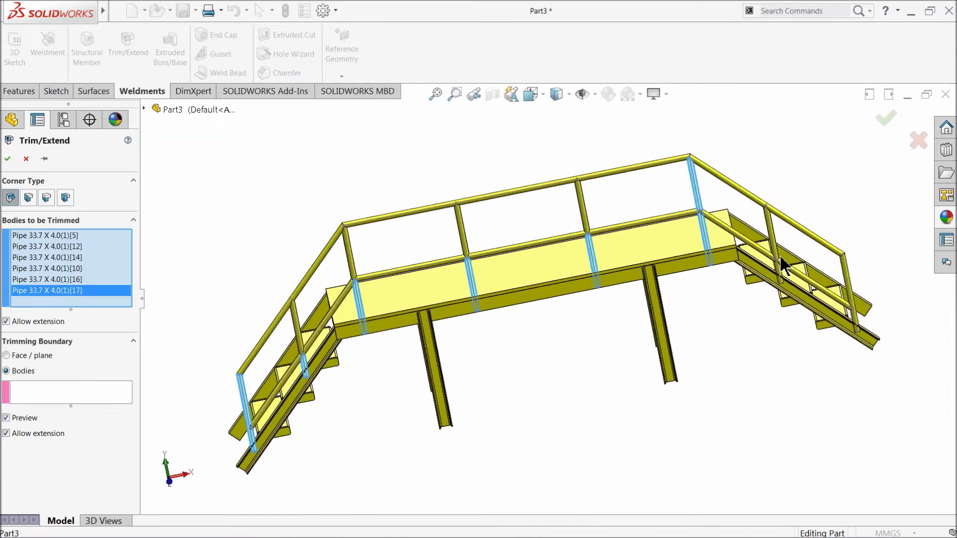
Step: Add the lower segment of the right stair's intermediate post and that stair's end post to the bodies to trim
{"action": "scroll", "coordinate": [714, 302], "scroll_direction": "down", "scroll_amount": 4}
{"action": "left_click", "coordinate": [712, 300]}
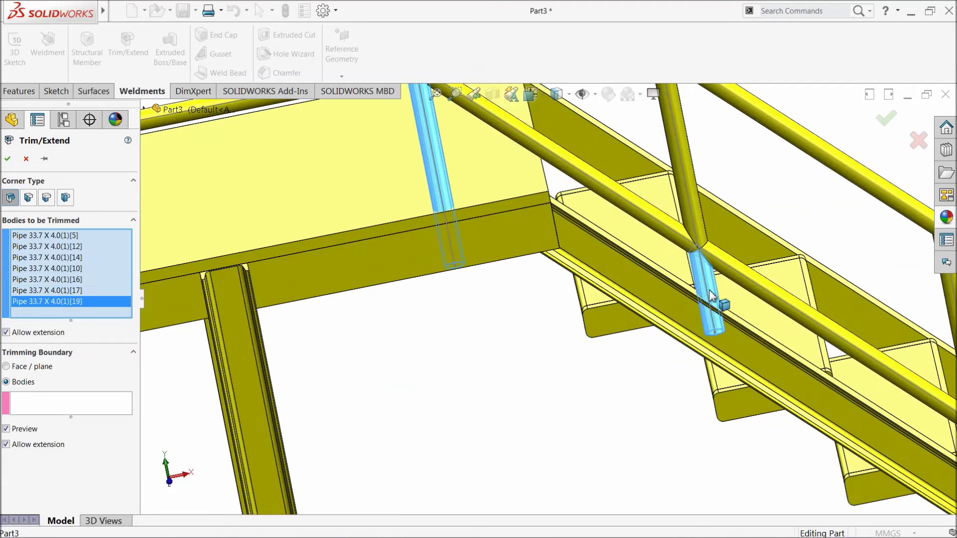
{"action": "scroll", "coordinate": [713, 301], "scroll_direction": "up", "scroll_amount": 3}
{"action": "scroll", "coordinate": [800, 384], "scroll_direction": "down", "scroll_amount": 3}
{"action": "left_click", "coordinate": [800, 384]}
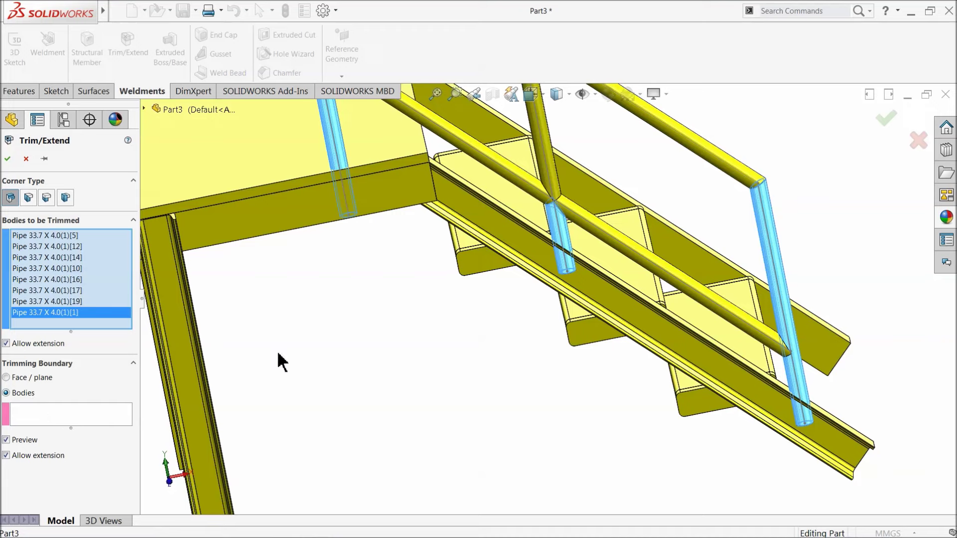
{"action": "scroll", "coordinate": [367, 355], "scroll_direction": "up", "scroll_amount": 3}
{"action": "scroll", "coordinate": [553, 355], "scroll_direction": "up", "scroll_amount": 3}
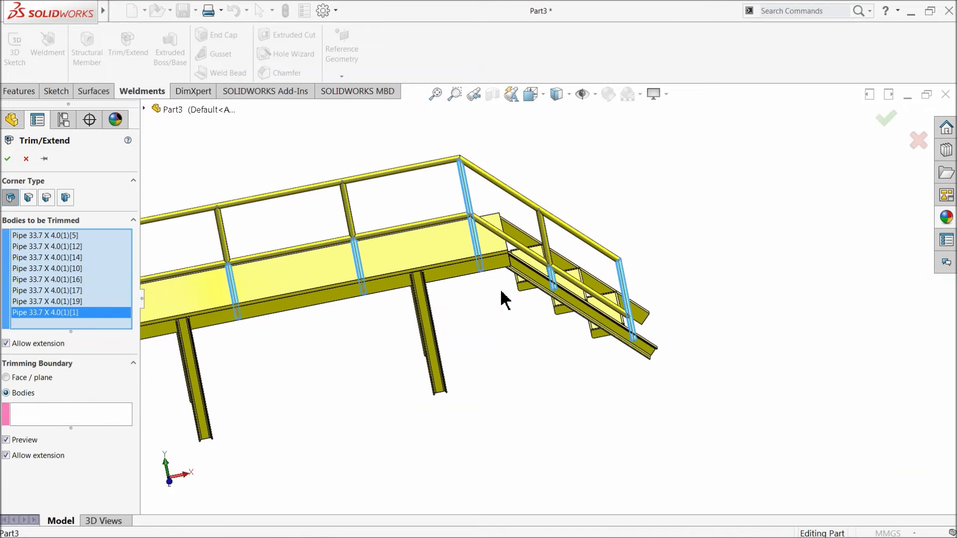
Step: Add both near-side stair channels and the deck's edge channel to the bodies to trim, and disable extension for the trimming boundary
{"action": "left_click", "coordinate": [562, 299]}
{"action": "scroll", "coordinate": [540, 309], "scroll_direction": "down", "scroll_amount": 2}
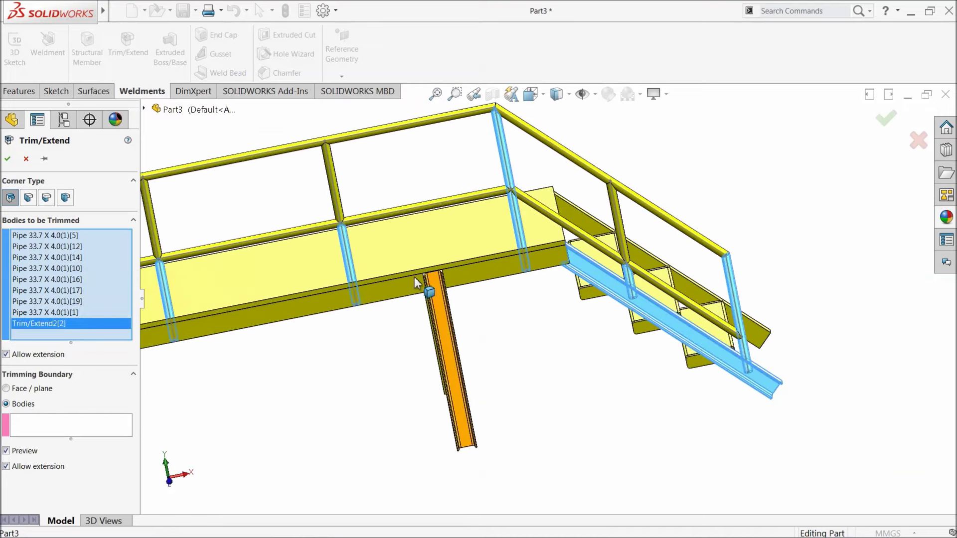
{"action": "left_click", "coordinate": [485, 276]}
{"action": "scroll", "coordinate": [379, 306], "scroll_direction": "up", "scroll_amount": 3}
{"action": "scroll", "coordinate": [343, 330], "scroll_direction": "down", "scroll_amount": 5}
{"action": "left_click", "coordinate": [342, 331]}
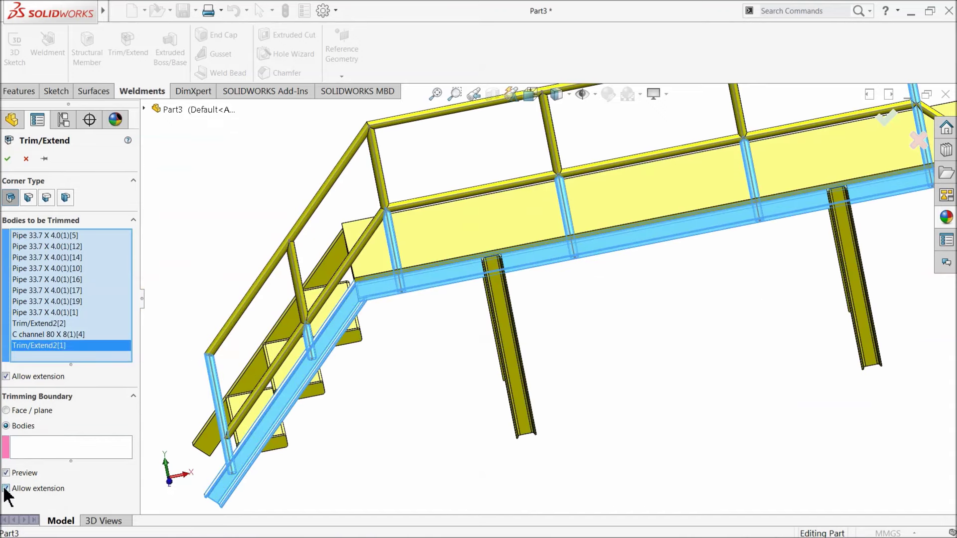
{"action": "scroll", "coordinate": [203, 327], "scroll_direction": "up", "scroll_amount": 3}
{"action": "middle_click_drag", "start_coordinate": [202, 327], "coordinate": [282, 302]}
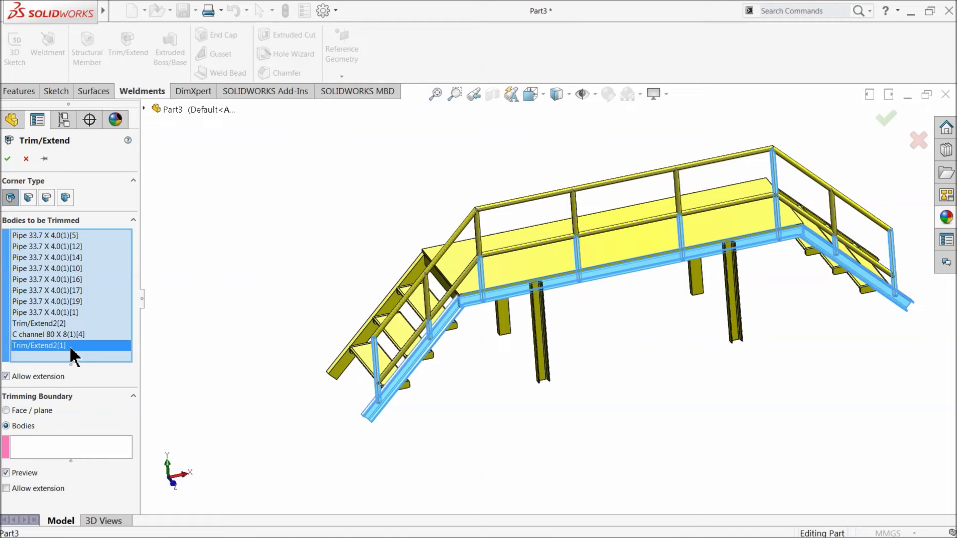
Step: Deselect and reselect the deck's edge channel while inspecting the selected posts and channels along the deck and stairs
{"action": "mouse_move", "coordinate": [258, 337]}
{"action": "middle_mouse_down"}
{"action": "mouse_move", "coordinate": [271, 318]}
{"action": "mouse_move", "coordinate": [272, 334]}
{"action": "middle_mouse_up"}
{"action": "scroll", "coordinate": [526, 355], "scroll_direction": "down", "scroll_amount": 6}
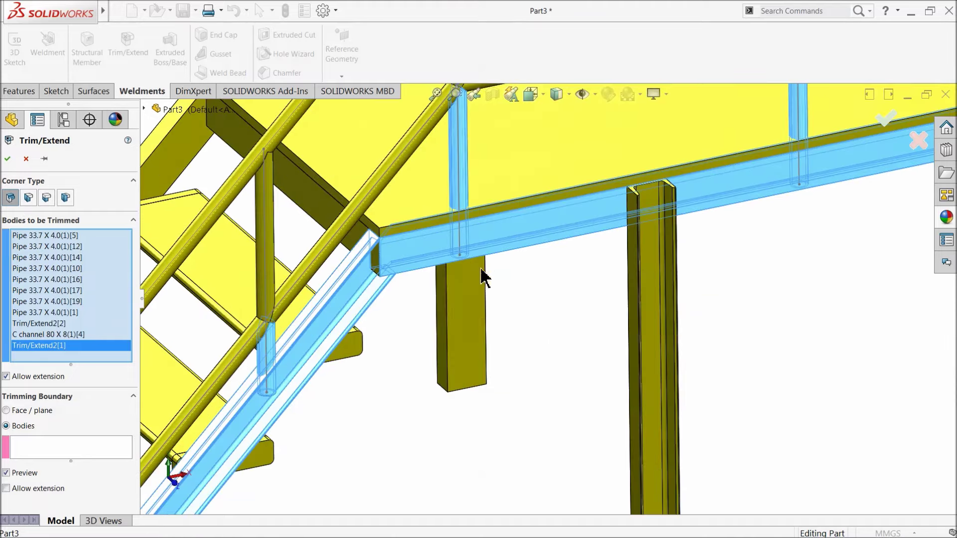
{"action": "left_click", "coordinate": [505, 249]}
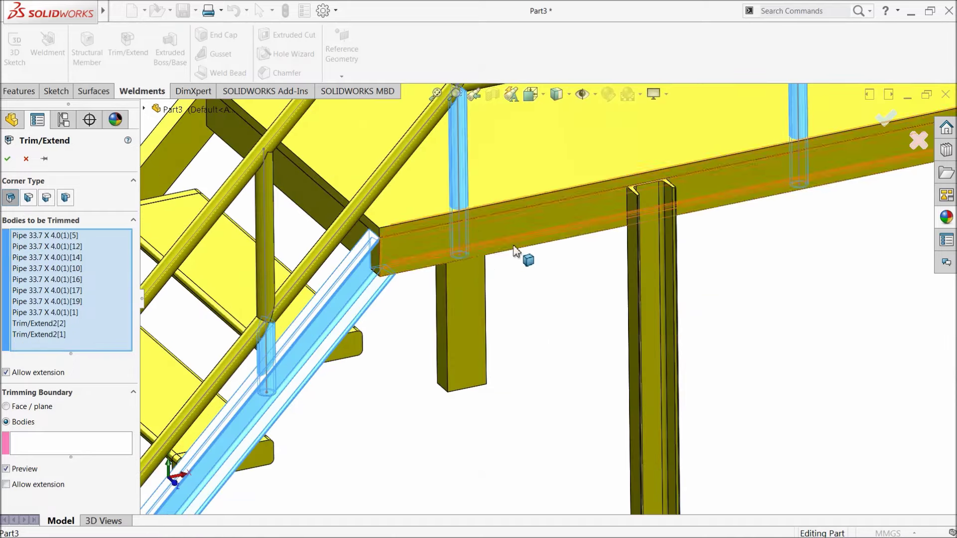
{"action": "left_click", "coordinate": [518, 252]}
{"action": "middle_click_drag", "start_coordinate": [506, 320], "coordinate": [509, 298]}
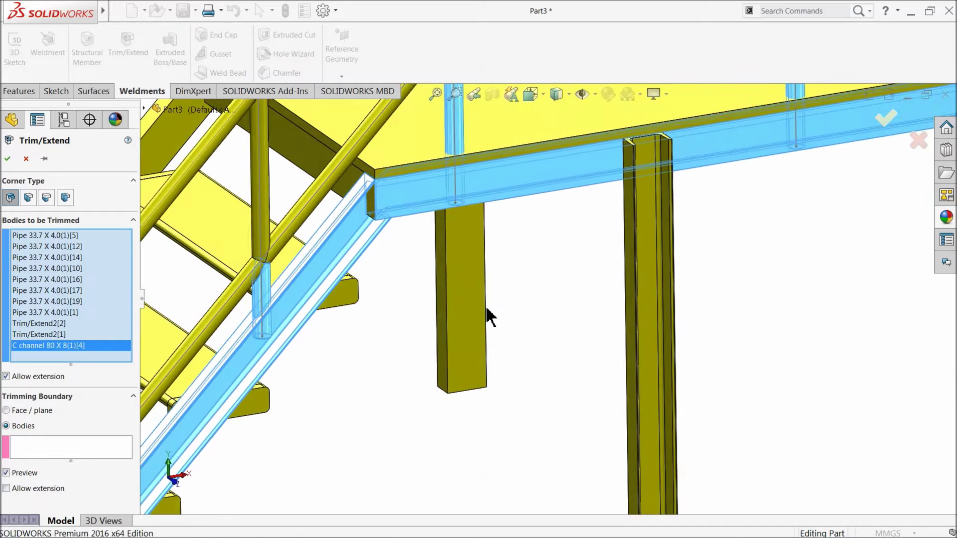
{"action": "scroll", "coordinate": [487, 316], "scroll_direction": "up", "scroll_amount": 5}
{"action": "mouse_move", "coordinate": [474, 342]}
{"action": "middle_mouse_down"}
{"action": "mouse_move", "coordinate": [412, 276]}
{"action": "mouse_move", "coordinate": [463, 340]}
{"action": "mouse_move", "coordinate": [479, 402]}
{"action": "mouse_move", "coordinate": [476, 338]}
{"action": "mouse_move", "coordinate": [471, 344]}
{"action": "middle_mouse_up"}
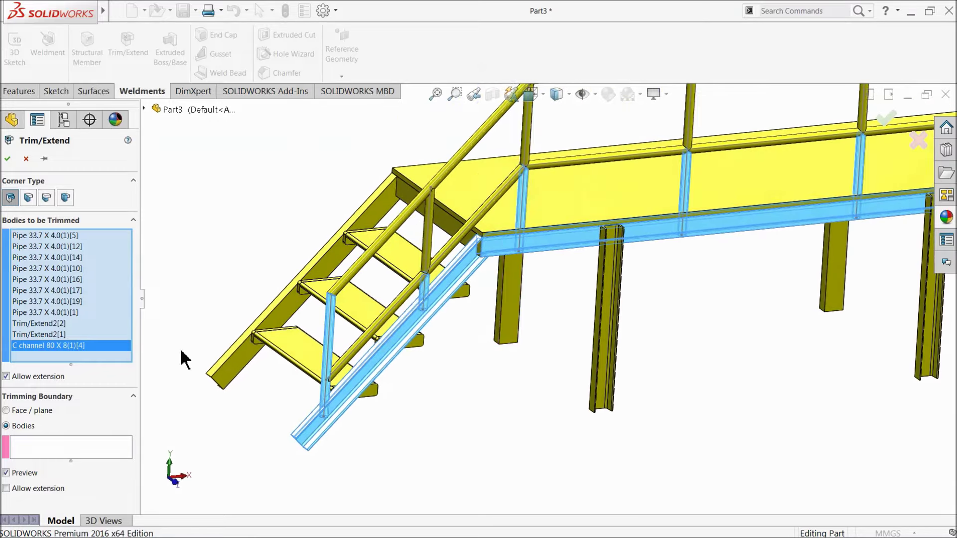
{"action": "scroll", "coordinate": [314, 336], "scroll_direction": "up", "scroll_amount": 5}
{"action": "middle_click_drag", "start_coordinate": [312, 331], "coordinate": [347, 355]}
{"action": "scroll", "coordinate": [723, 286], "scroll_direction": "down", "scroll_amount": 5}
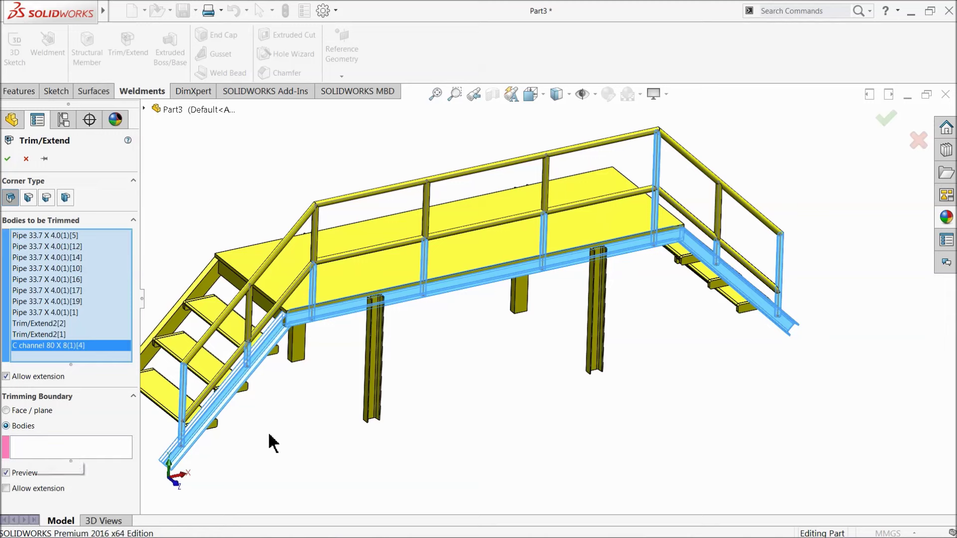
Step: Remove the two near-side stair channels and the deck's edge channel from the bodies to be trimmed
{"action": "left_click", "coordinate": [49, 454]}
{"action": "left_click", "coordinate": [45, 345]}
{"action": "left_click", "coordinate": [46, 335]}
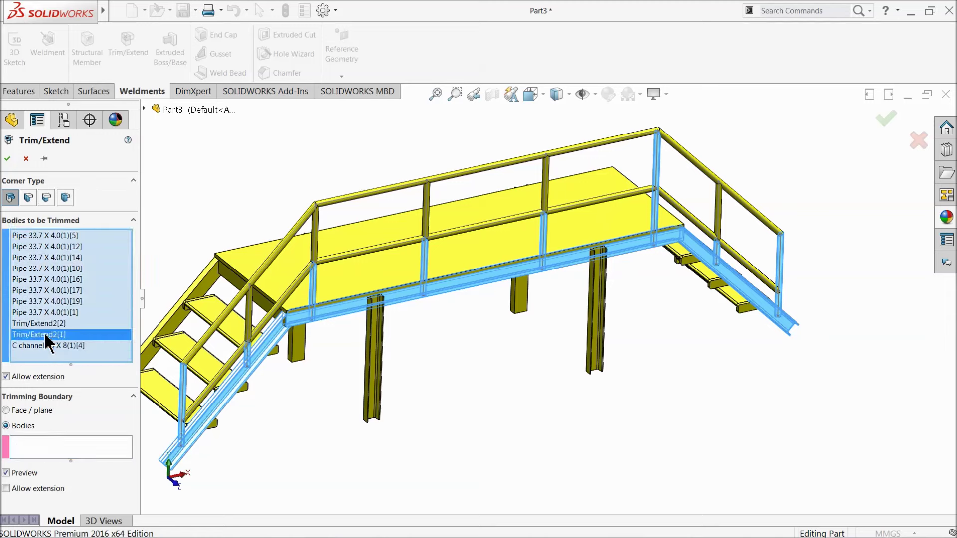
{"action": "left_click", "coordinate": [43, 325]}
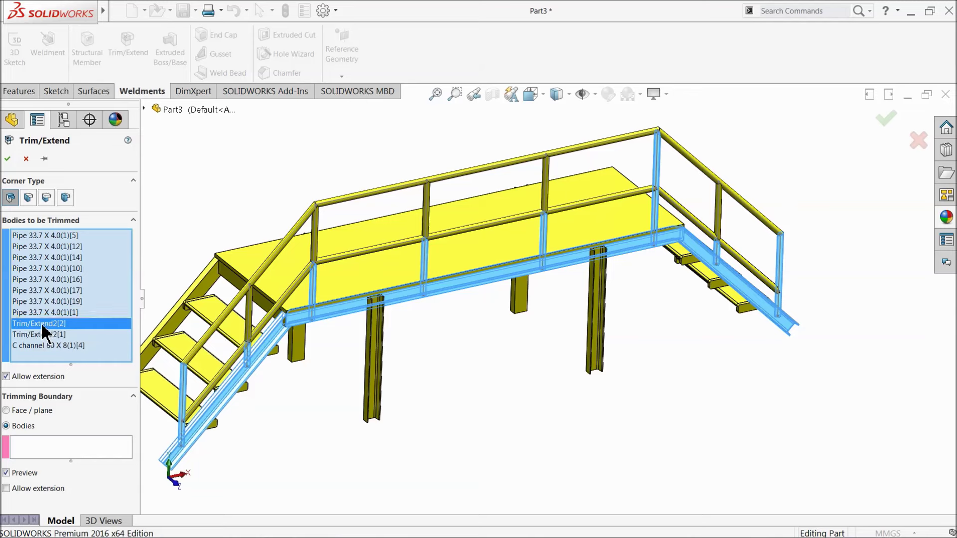
{"action": "left_click", "coordinate": [45, 345], "text": "shift"}
{"action": "right_click", "coordinate": [44, 344]}
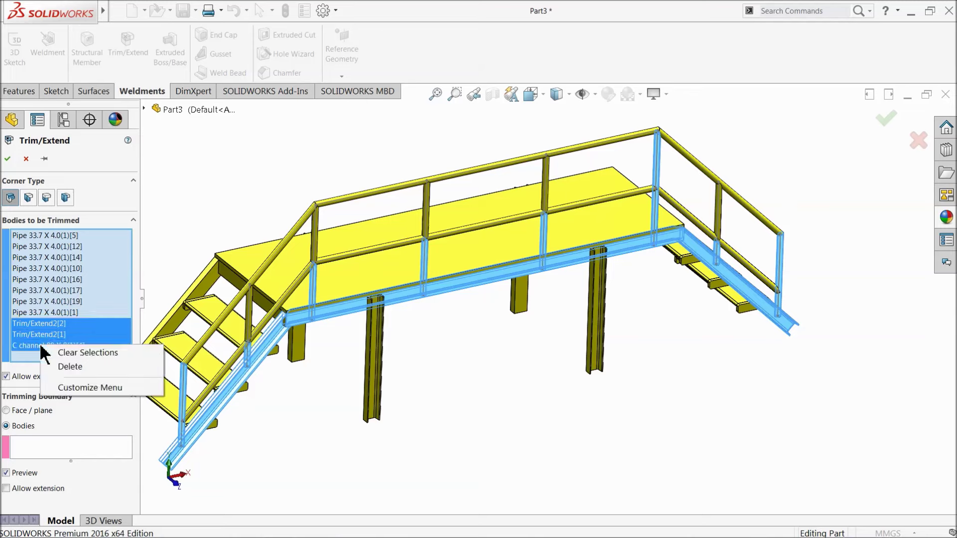
{"action": "left_click", "coordinate": [69, 367]}
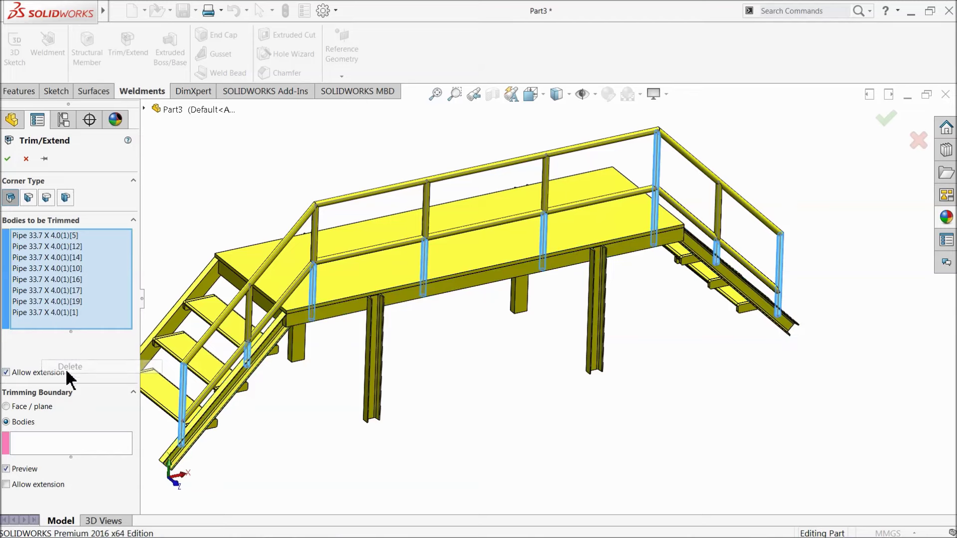
Step: Set the two near-side stair channels and the deck's edge channel as the trimming boundary bodies
{"action": "left_click", "coordinate": [39, 447]}
{"action": "left_click", "coordinate": [231, 402]}
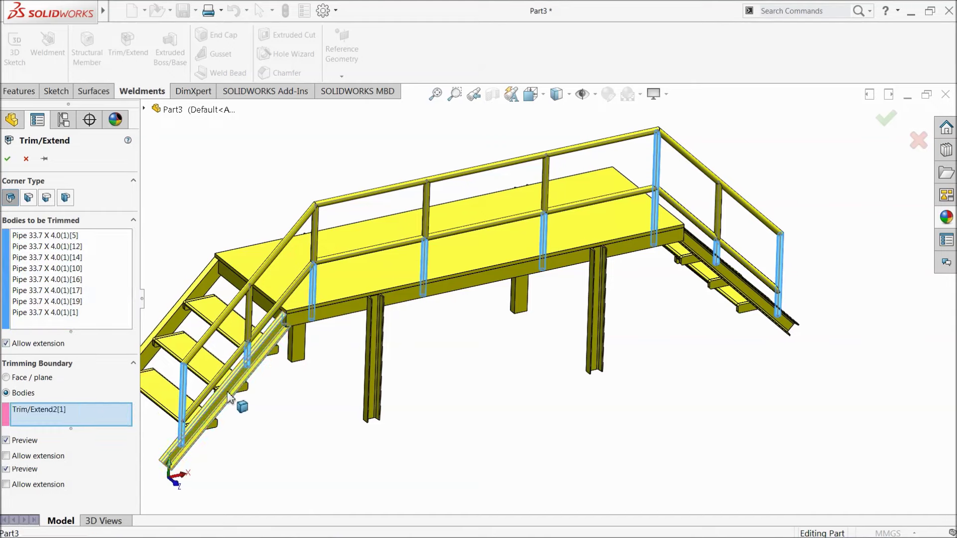
{"action": "left_click", "coordinate": [363, 313]}
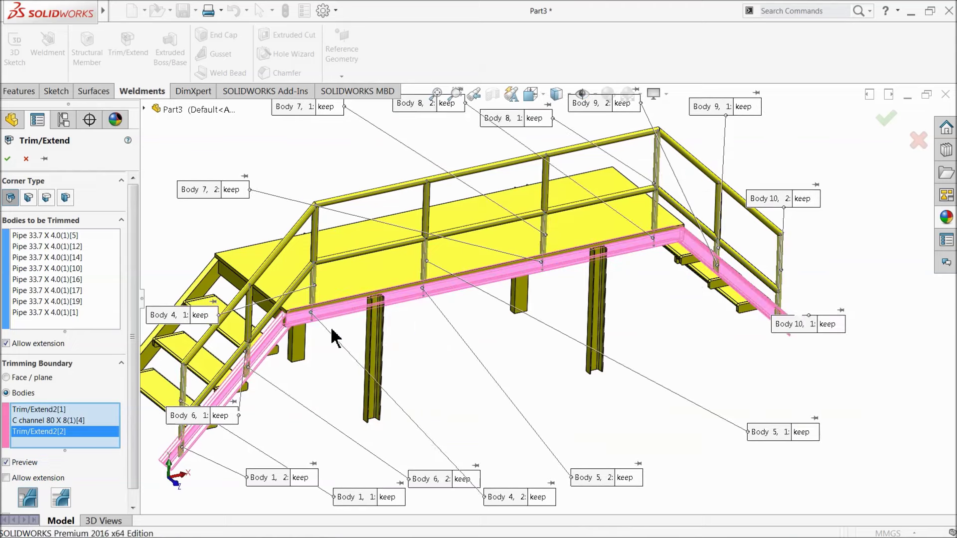
Step: Discard the lower pieces of the left stair's end post (Body 1, 2) and intermediate post (Body 6, 2)
{"action": "scroll", "coordinate": [281, 375], "scroll_direction": "down", "scroll_amount": 5}
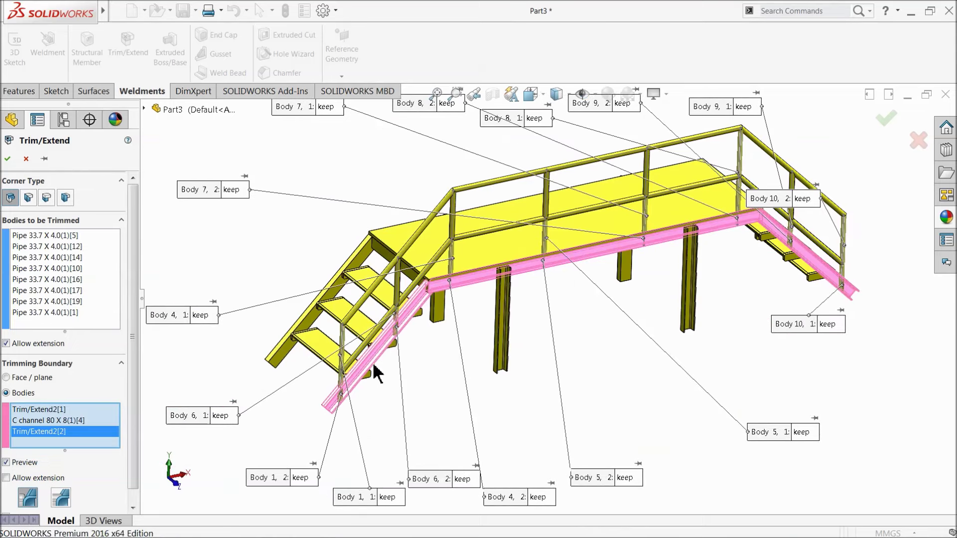
{"action": "scroll", "coordinate": [367, 425], "scroll_direction": "down", "scroll_amount": 2}
{"action": "scroll", "coordinate": [401, 431], "scroll_direction": "down", "scroll_amount": 3}
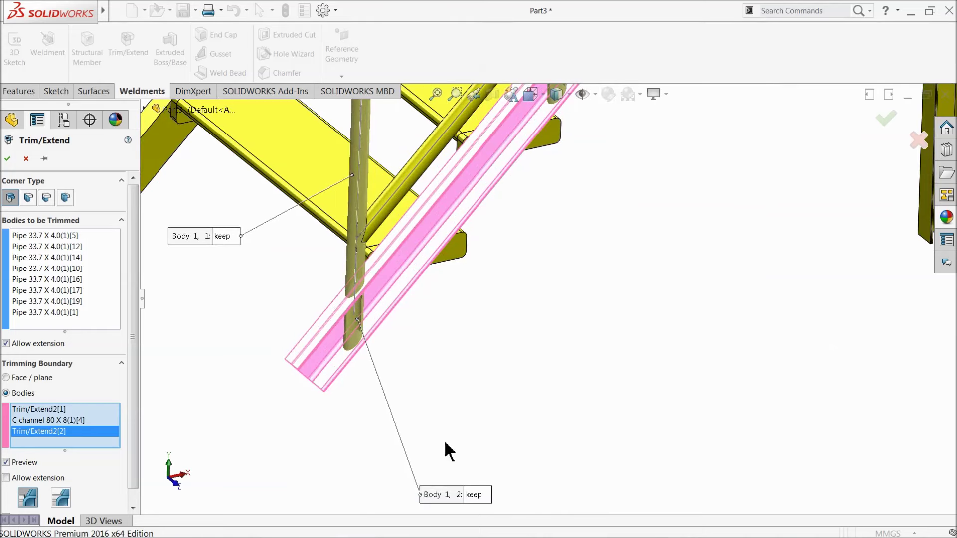
{"action": "left_click_drag", "start_coordinate": [476, 500], "coordinate": [455, 366]}
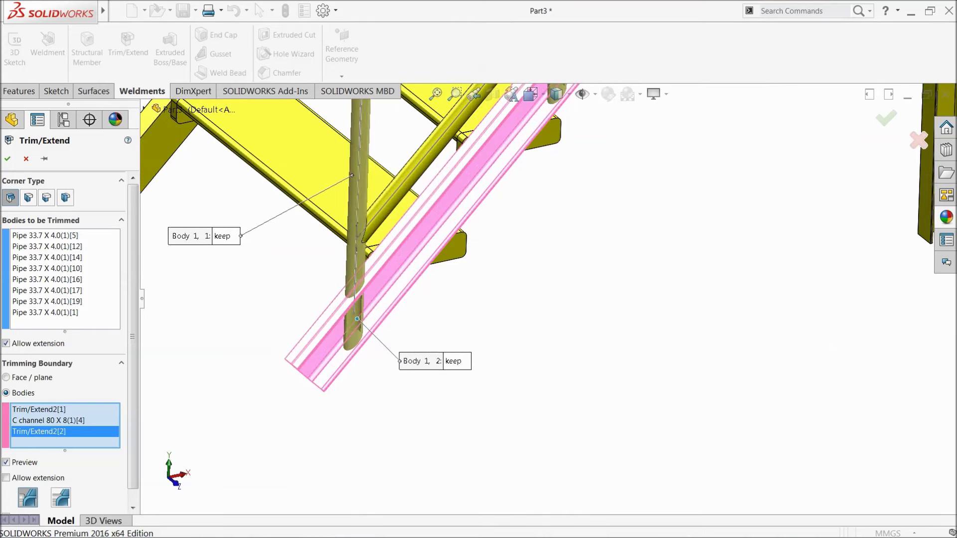
{"action": "left_click", "coordinate": [463, 364]}
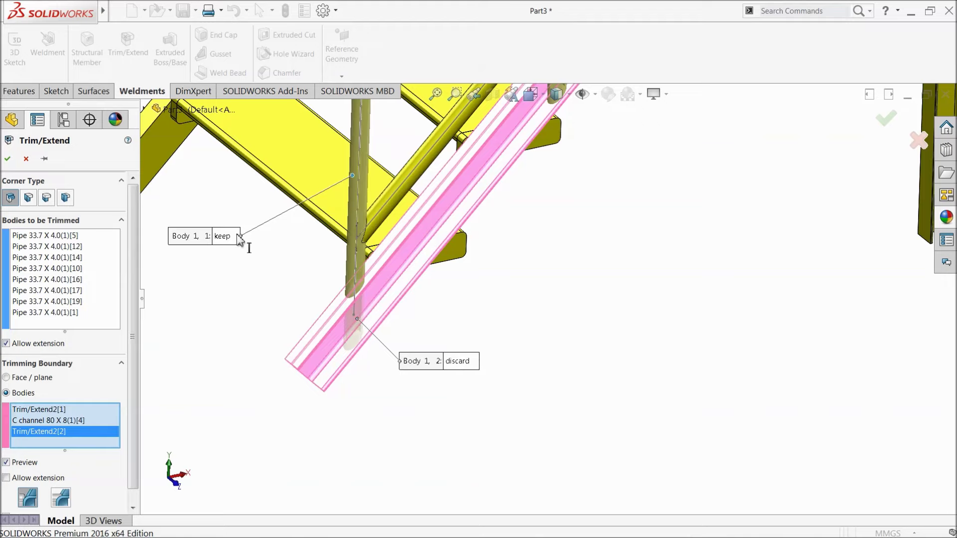
{"action": "scroll", "coordinate": [359, 276], "scroll_direction": "up", "scroll_amount": 3}
{"action": "scroll", "coordinate": [578, 162], "scroll_direction": "down", "scroll_amount": 5}
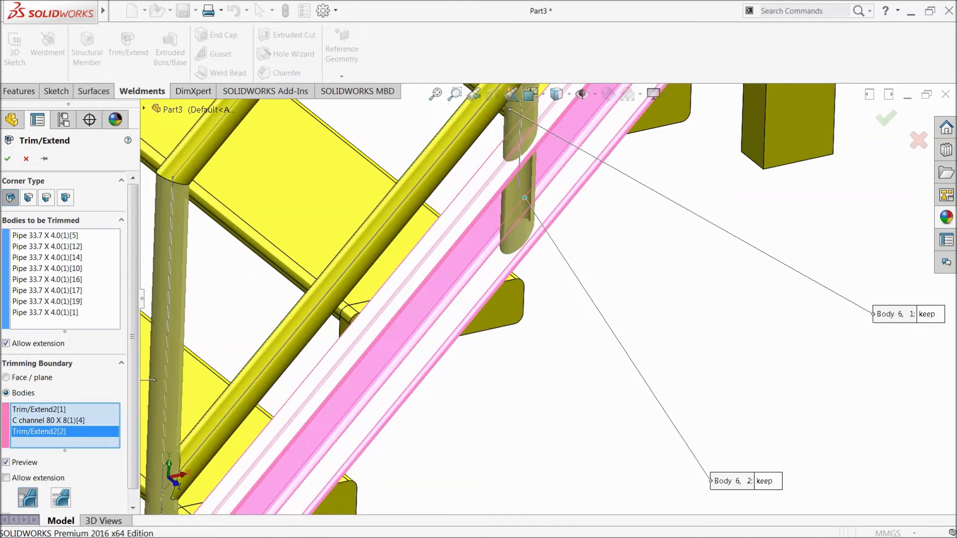
{"action": "left_click", "coordinate": [768, 481]}
Step: Discard the lower piece of the deck post nearest the left stair (Body 4, 2)
{"action": "scroll", "coordinate": [551, 245], "scroll_direction": "up", "scroll_amount": 3}
{"action": "scroll", "coordinate": [593, 244], "scroll_direction": "down", "scroll_amount": 5}
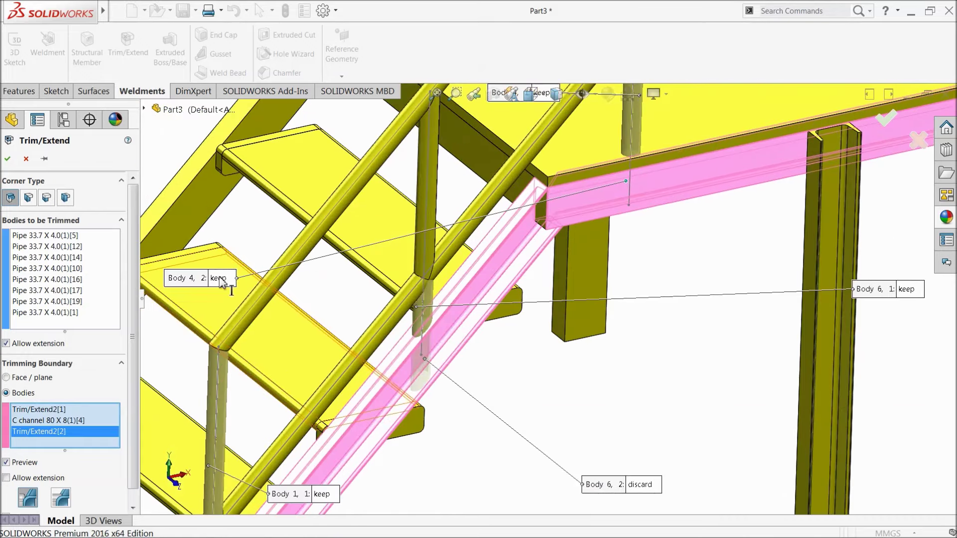
{"action": "left_click", "coordinate": [222, 279]}
{"action": "scroll", "coordinate": [695, 244], "scroll_direction": "up", "scroll_amount": 2}
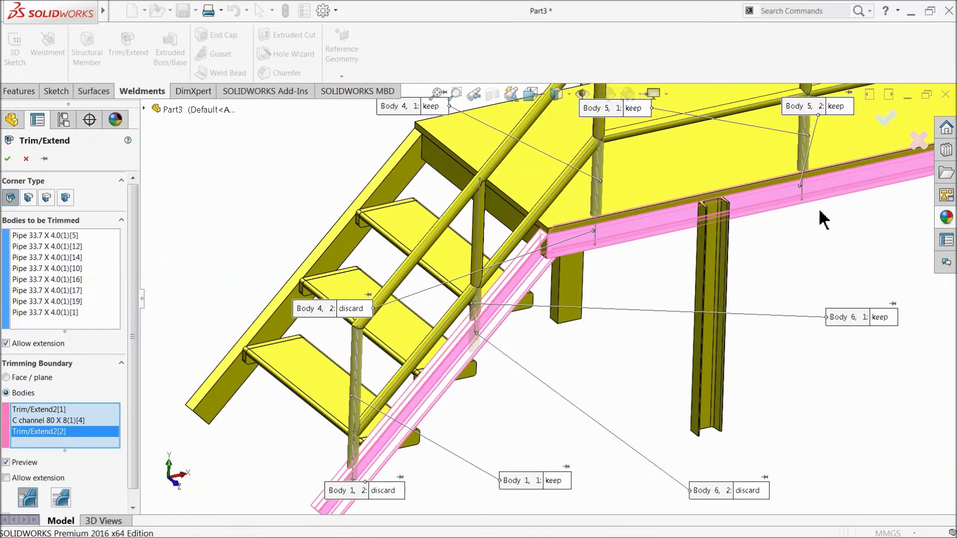
{"action": "scroll", "coordinate": [821, 212], "scroll_direction": "down", "scroll_amount": 3}
{"action": "middle_click_drag", "start_coordinate": [751, 237], "coordinate": [684, 225]}
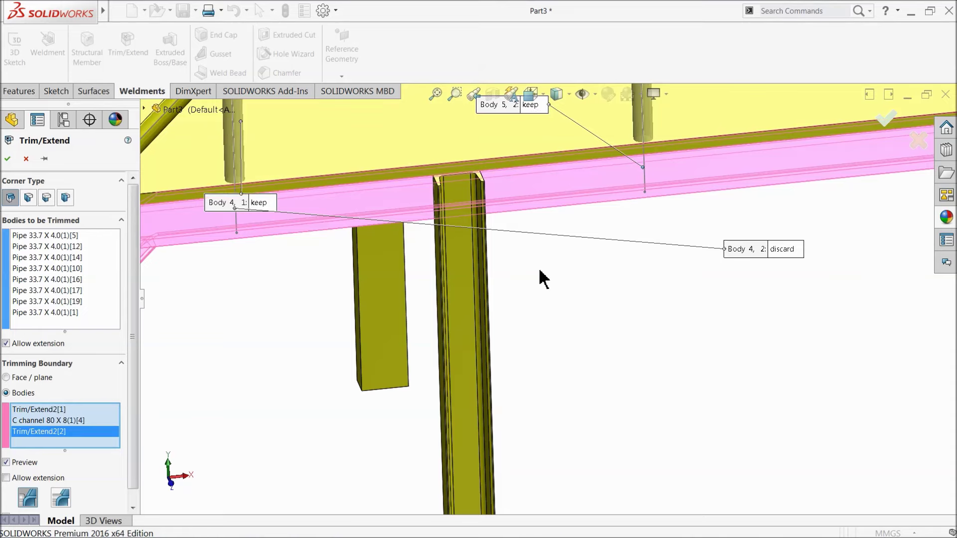
{"action": "scroll", "coordinate": [544, 279], "scroll_direction": "up", "scroll_amount": 3}
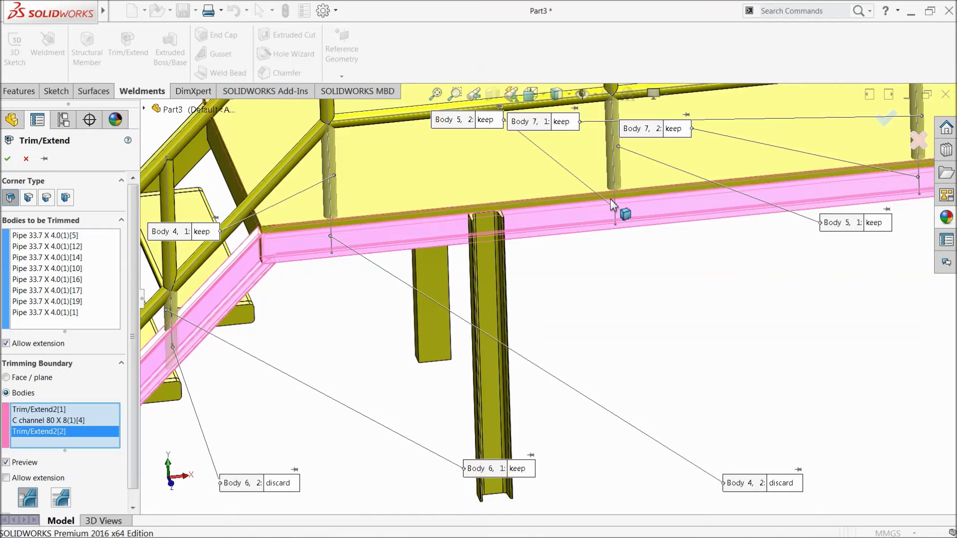
Step: Set the third deck post's lower piece (Body 7, 2) to discard and its upper piece (Body 7, 1) to keep
{"action": "left_click", "coordinate": [561, 121]}
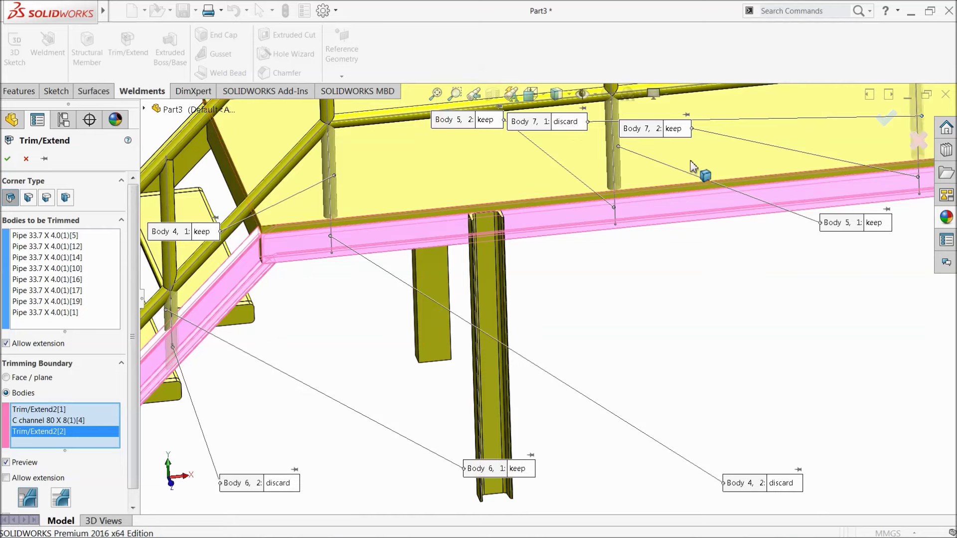
{"action": "scroll", "coordinate": [758, 235], "scroll_direction": "up", "scroll_amount": 2}
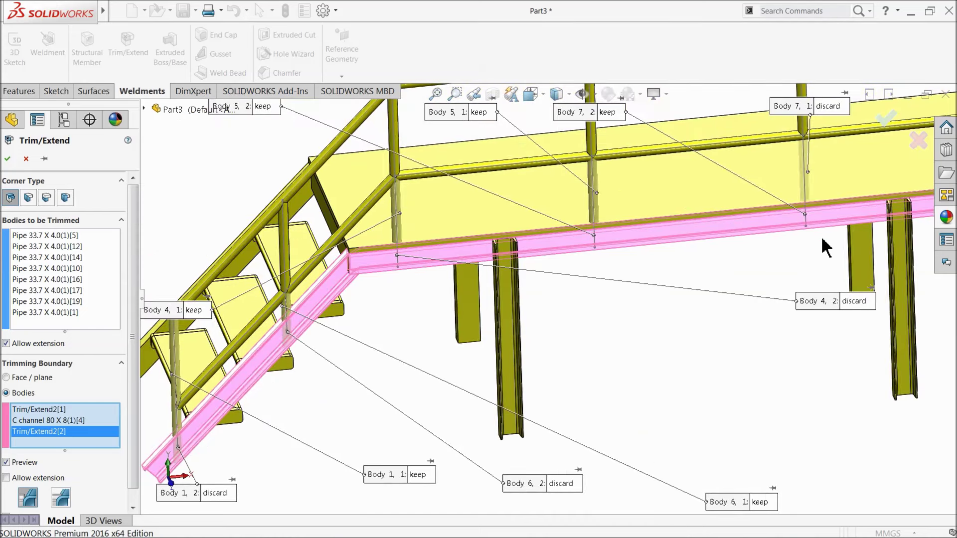
{"action": "scroll", "coordinate": [828, 239], "scroll_direction": "down", "scroll_amount": 2}
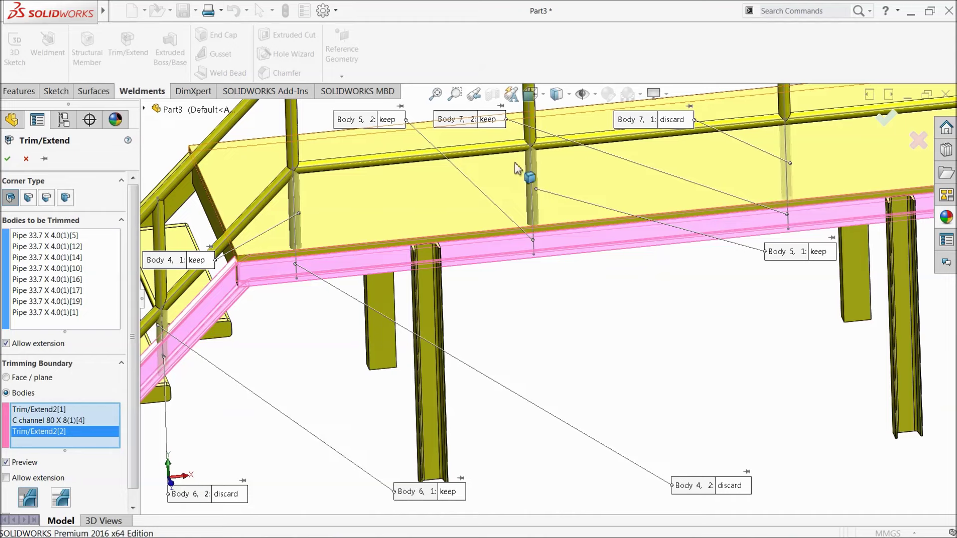
{"action": "left_click", "coordinate": [785, 189]}
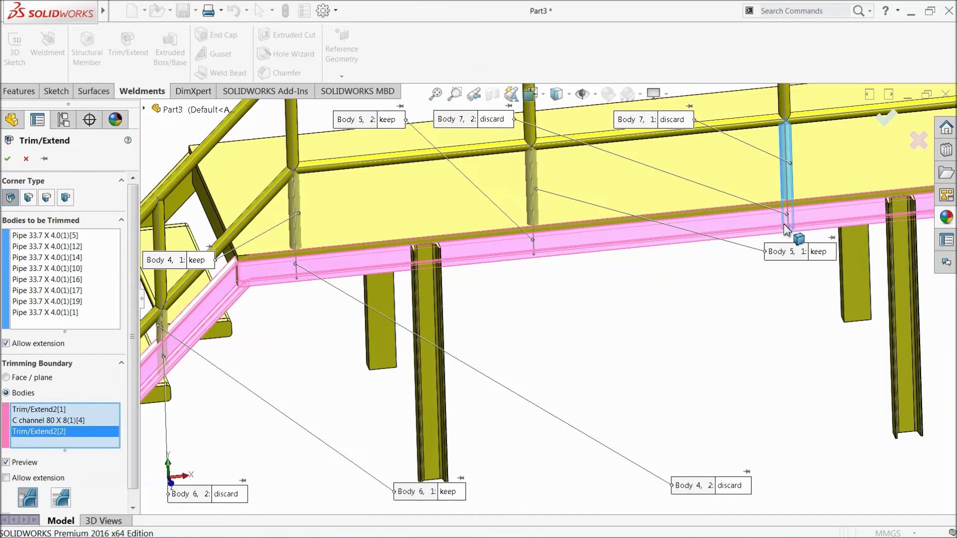
{"action": "scroll", "coordinate": [740, 273], "scroll_direction": "up", "scroll_amount": 1}
{"action": "scroll", "coordinate": [676, 331], "scroll_direction": "up", "scroll_amount": 1}
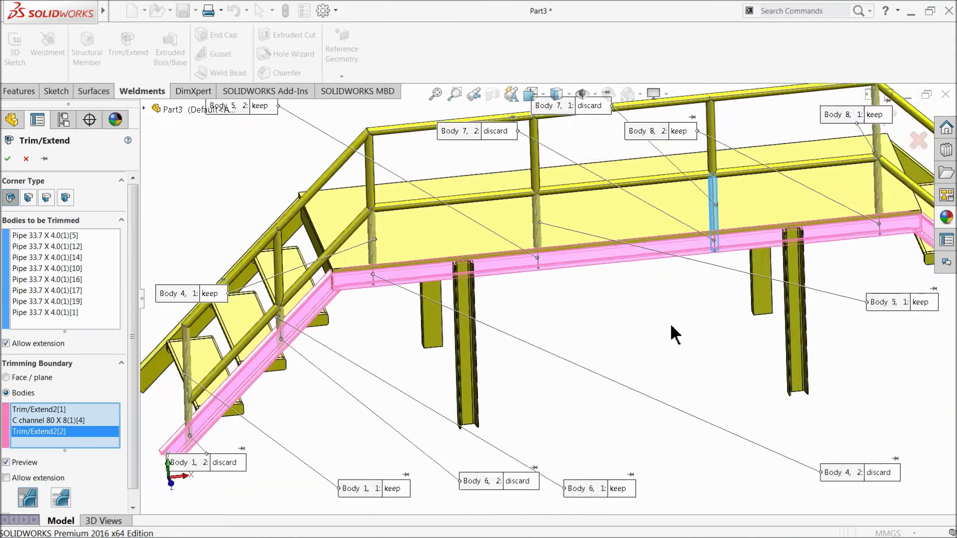
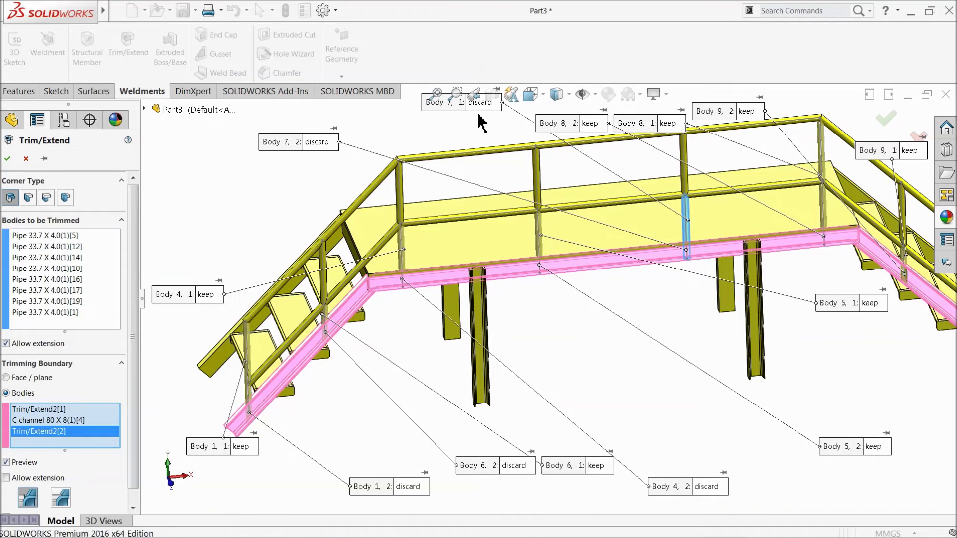
{"action": "left_click_drag", "start_coordinate": [472, 105], "coordinate": [483, 123]}
{"action": "left_click", "coordinate": [491, 125]}
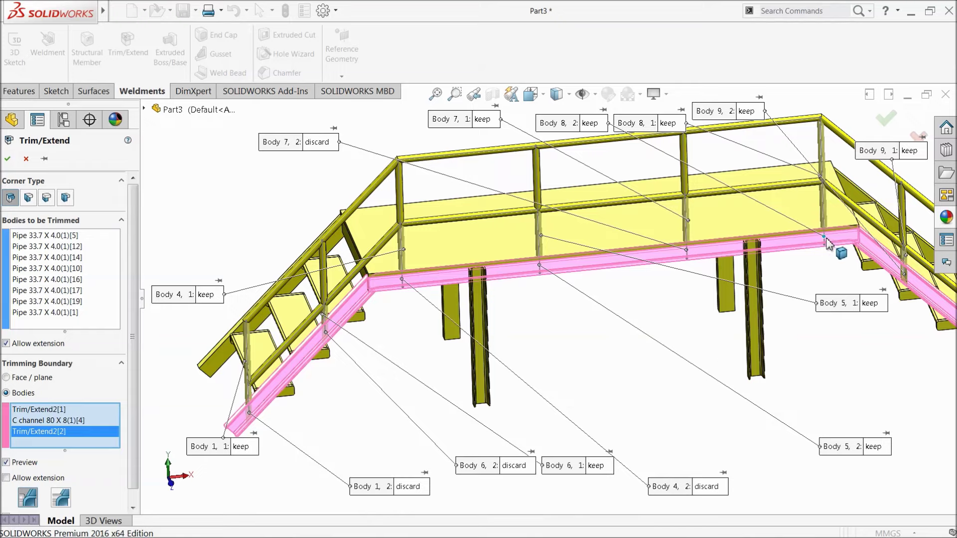
Step: Discard Body 8, 2, Body 9, 2 and Body 10, 1 at the last deck post and the right stair's posts, and apply the trim
{"action": "scroll", "coordinate": [841, 241], "scroll_direction": "down", "scroll_amount": 4}
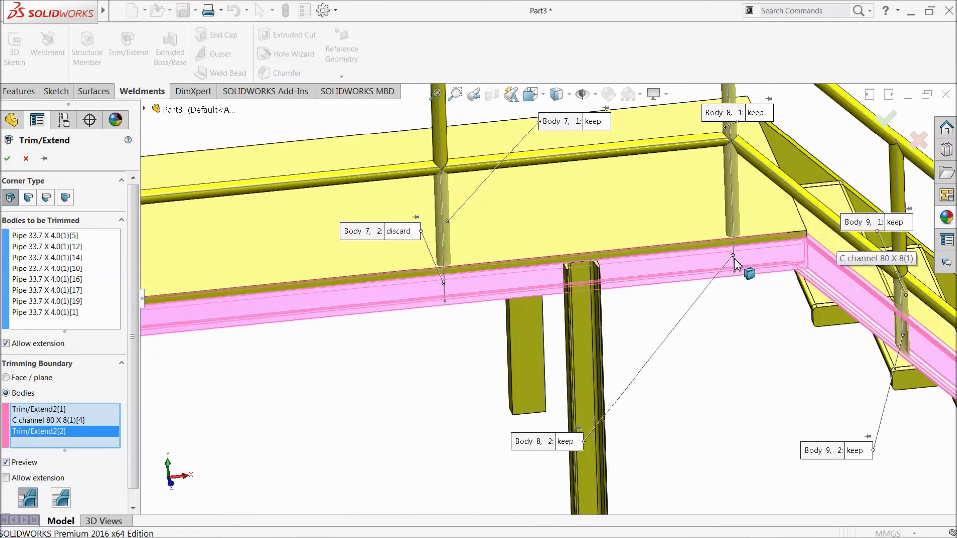
{"action": "left_click", "coordinate": [565, 442]}
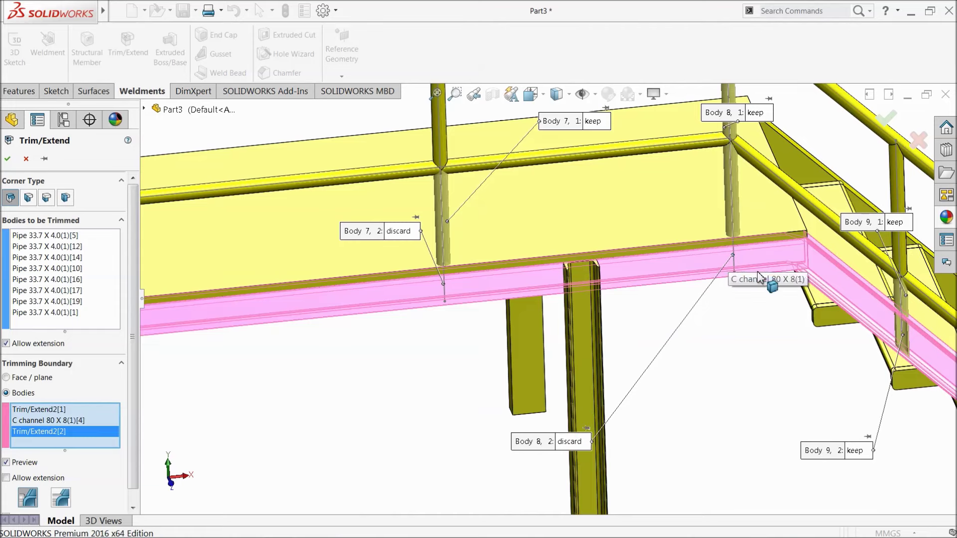
{"action": "left_click", "coordinate": [856, 451]}
{"action": "scroll", "coordinate": [769, 363], "scroll_direction": "up", "scroll_amount": 5}
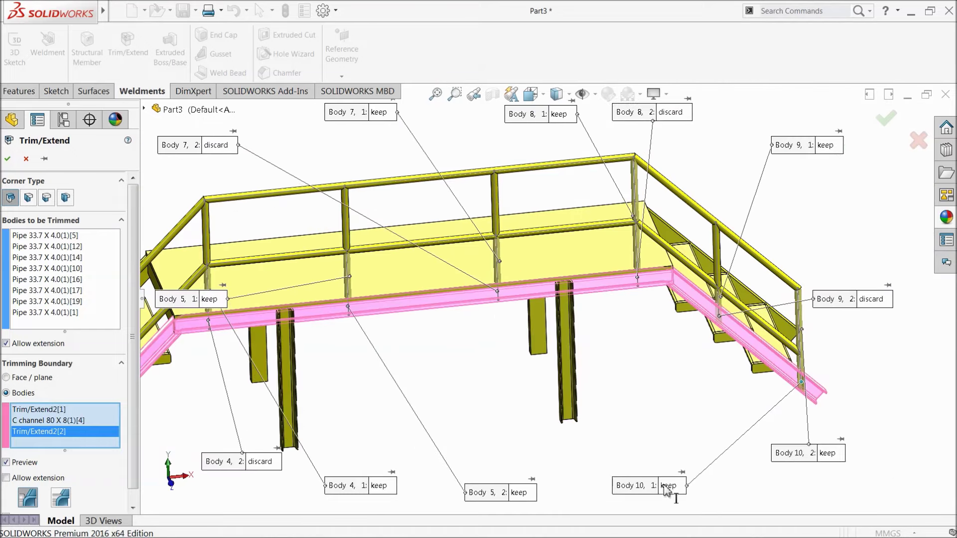
{"action": "left_click", "coordinate": [669, 486]}
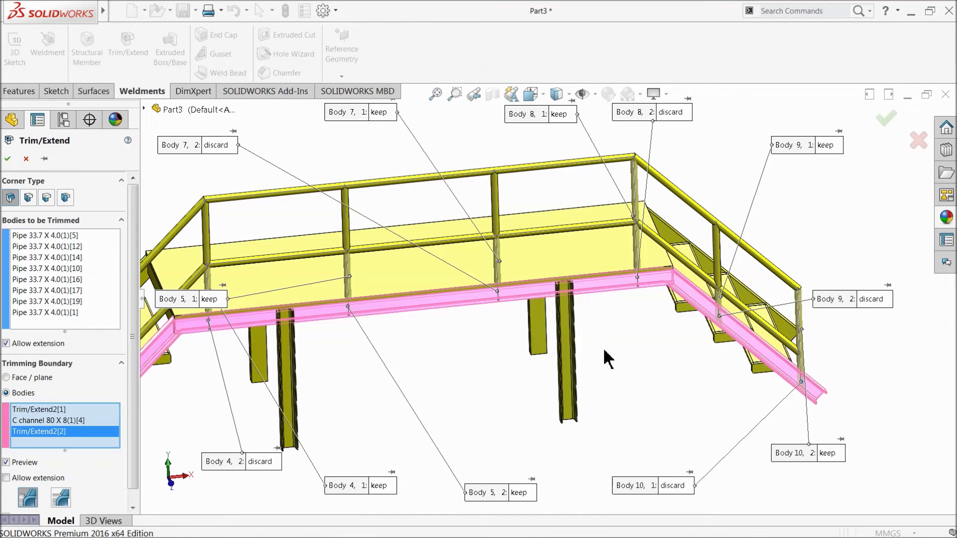
{"action": "left_click", "coordinate": [886, 122]}
Step: Examine the trimmed post ends where they meet the deck's edge channel and the right stair channel
{"action": "middle_click_drag", "start_coordinate": [683, 338], "coordinate": [693, 219]}
{"action": "scroll", "coordinate": [751, 376], "scroll_direction": "down", "scroll_amount": 3}
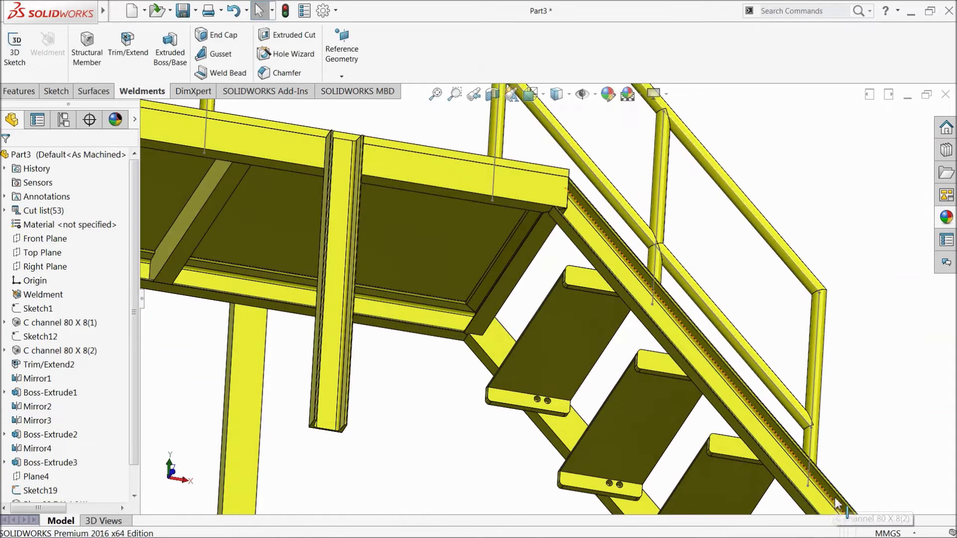
{"action": "scroll", "coordinate": [722, 399], "scroll_direction": "down", "scroll_amount": 2}
{"action": "scroll", "coordinate": [504, 203], "scroll_direction": "up", "scroll_amount": 4}
{"action": "scroll", "coordinate": [468, 166], "scroll_direction": "down", "scroll_amount": 5}
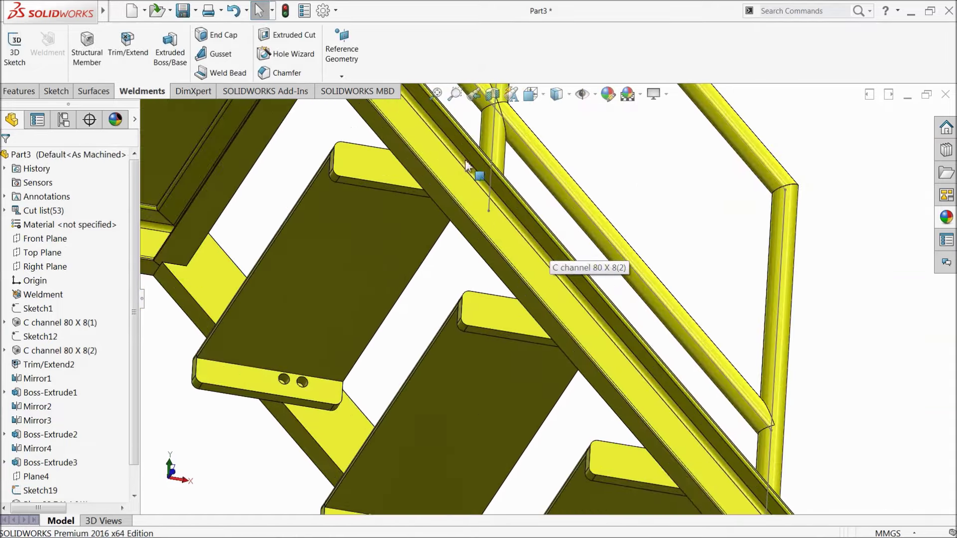
{"action": "scroll", "coordinate": [471, 195], "scroll_direction": "up", "scroll_amount": 5}
{"action": "scroll", "coordinate": [449, 220], "scroll_direction": "down", "scroll_amount": 2}
{"action": "middle_click_drag", "start_coordinate": [442, 237], "coordinate": [460, 314]}
{"action": "scroll", "coordinate": [479, 264], "scroll_direction": "down", "scroll_amount": 3}
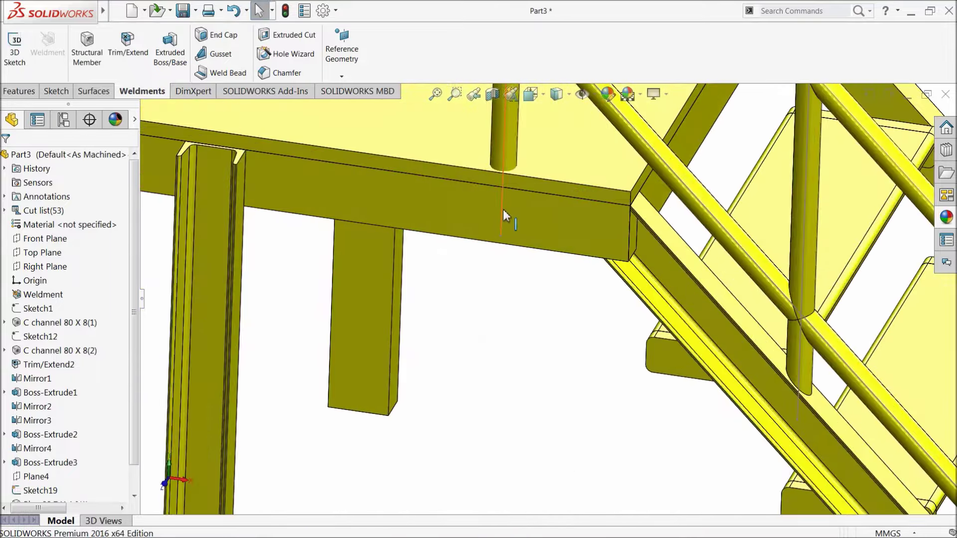
Step: Hide the handrail sketch whose line runs down from the deck post through the edge channel
{"action": "left_click", "coordinate": [503, 211]}
{"action": "left_click", "coordinate": [543, 182]}
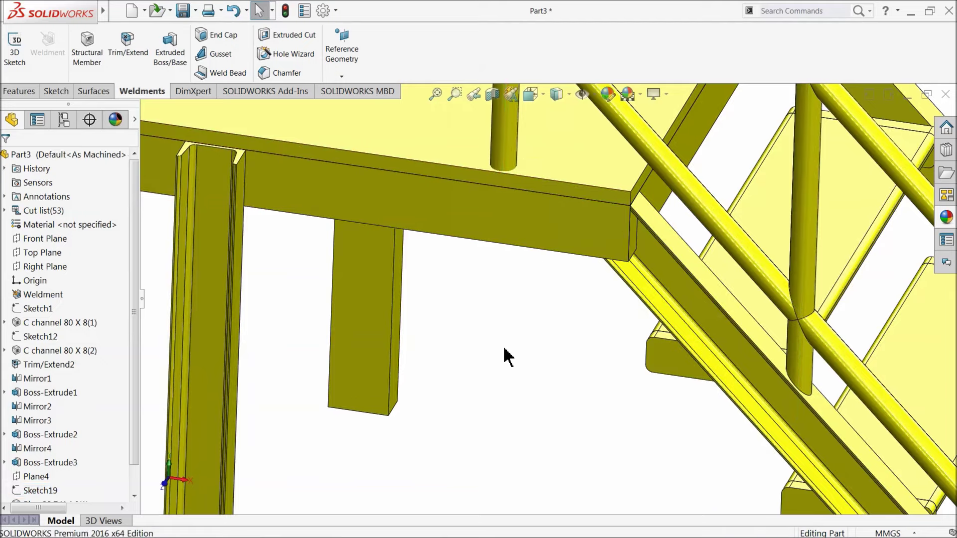
{"action": "scroll", "coordinate": [504, 348], "scroll_direction": "up", "scroll_amount": 10}
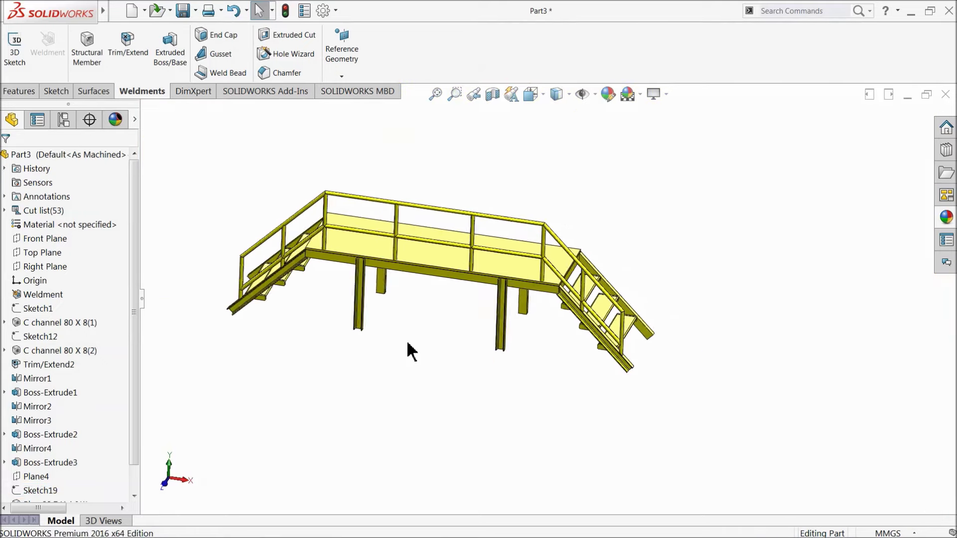
Step: Start a body mirror about the Front Plane and select the left stair's handrail pipes and posts
{"action": "middle_click_drag", "start_coordinate": [407, 344], "coordinate": [450, 363]}
{"action": "scroll", "coordinate": [387, 278], "scroll_direction": "down", "scroll_amount": 2}
{"action": "scroll", "coordinate": [380, 285], "scroll_direction": "down", "scroll_amount": 2}
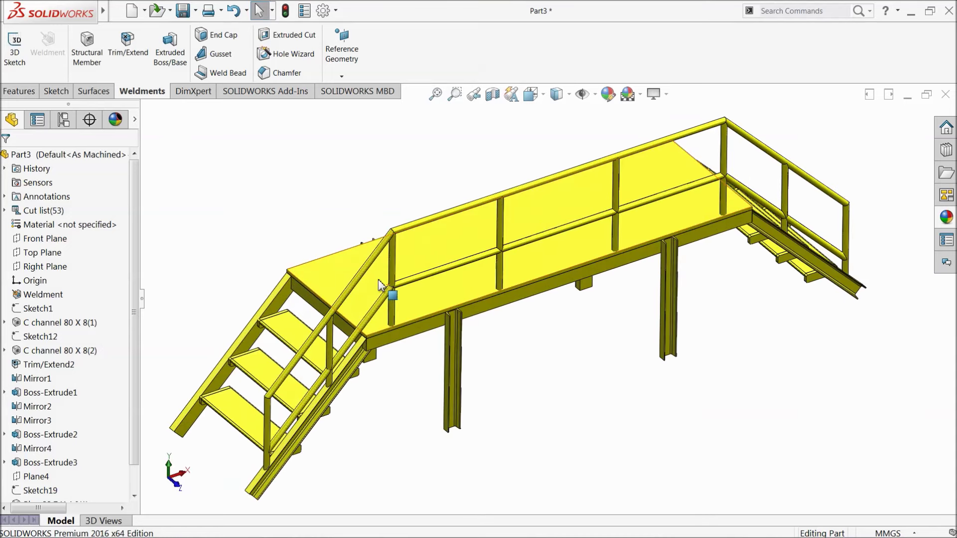
{"action": "left_click", "coordinate": [37, 240]}
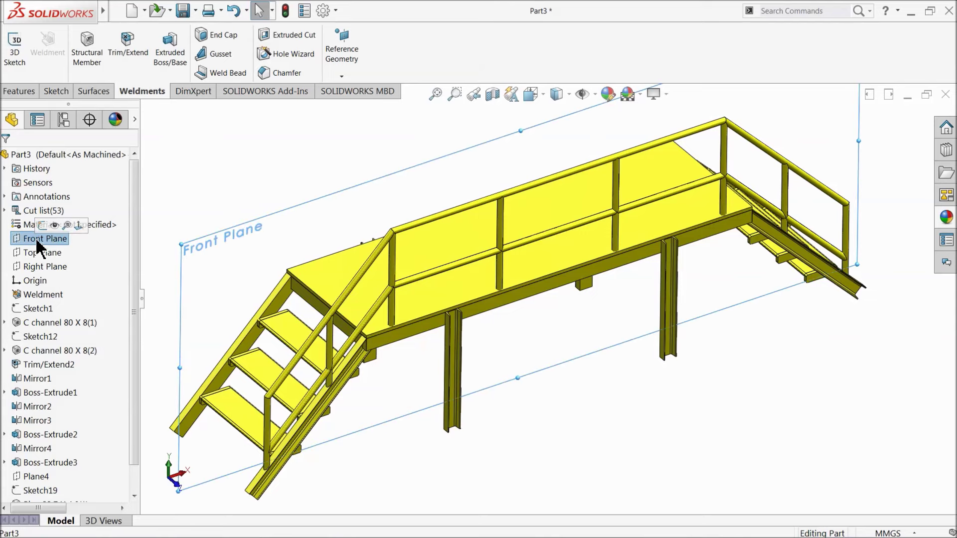
{"action": "left_click", "coordinate": [22, 92]}
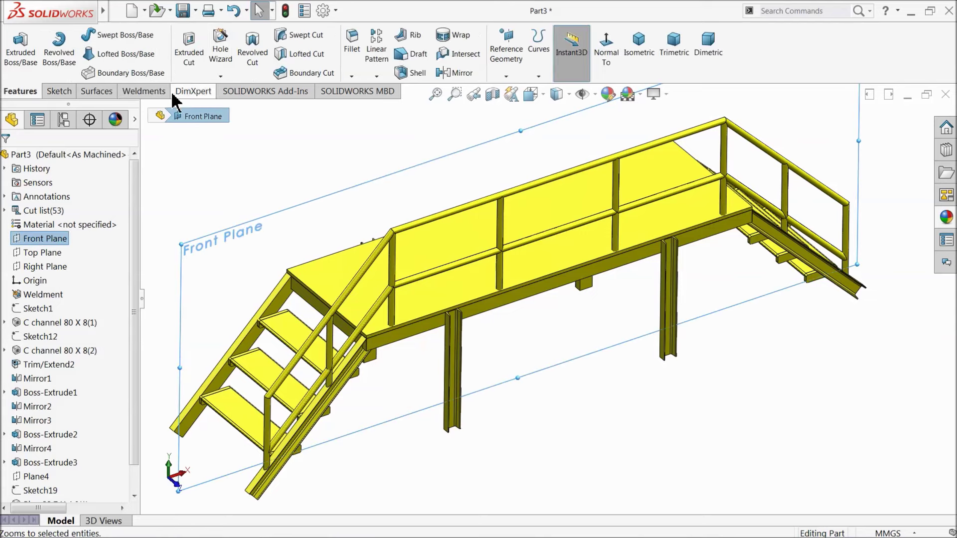
{"action": "left_click", "coordinate": [455, 73]}
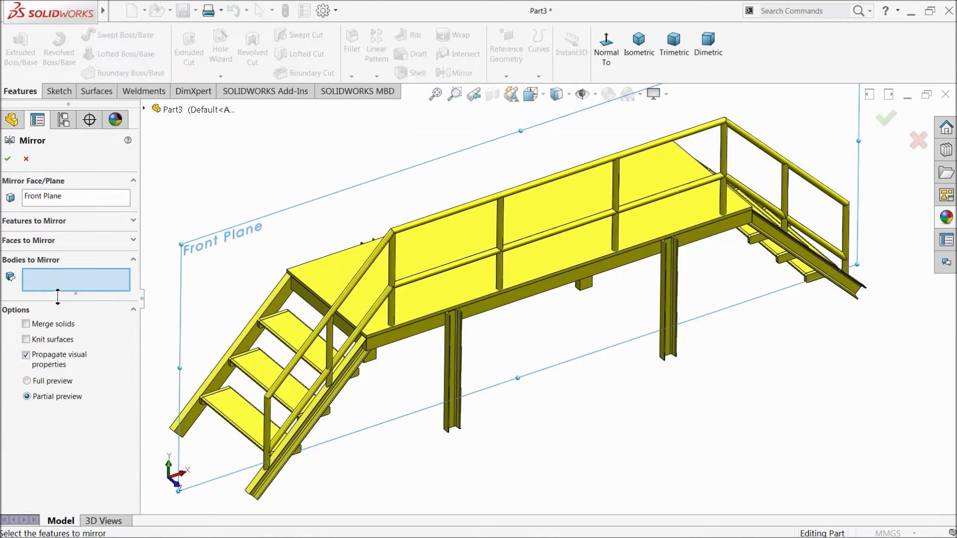
{"action": "left_click", "coordinate": [272, 439]}
{"action": "left_click", "coordinate": [324, 391]}
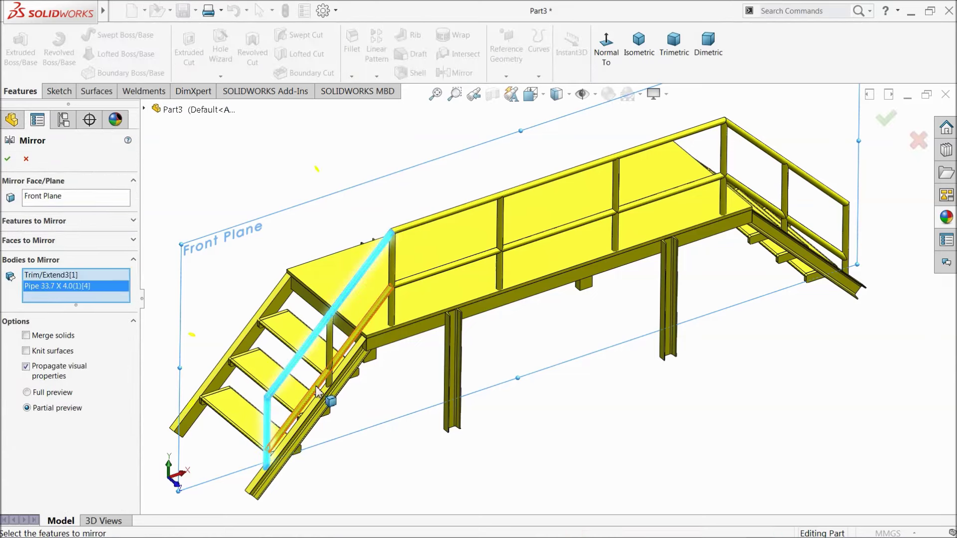
{"action": "left_click", "coordinate": [328, 387]}
{"action": "left_click", "coordinate": [329, 382]}
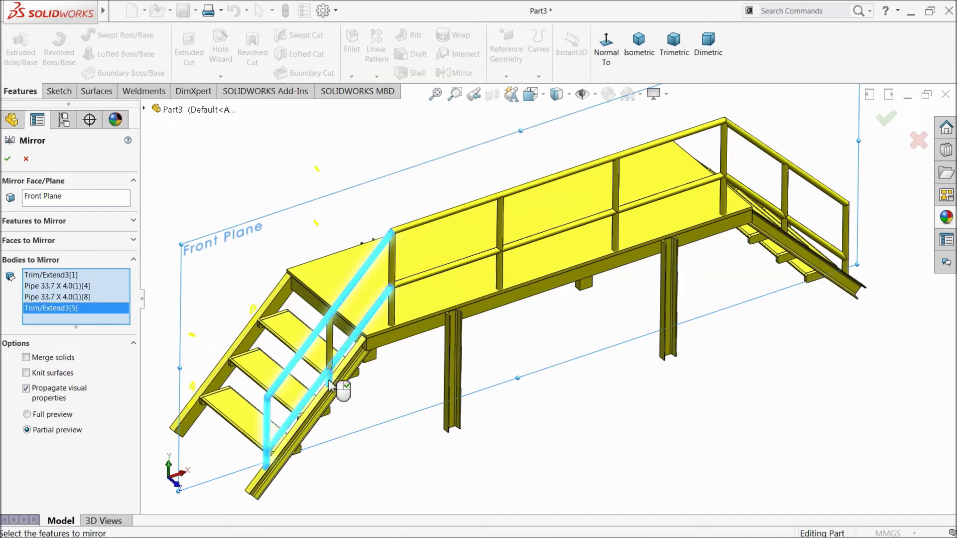
{"action": "left_click", "coordinate": [330, 355]}
Step: Add the deck's handrail posts, top rail and middle rail to the bodies to mirror
{"action": "left_click", "coordinate": [391, 298]}
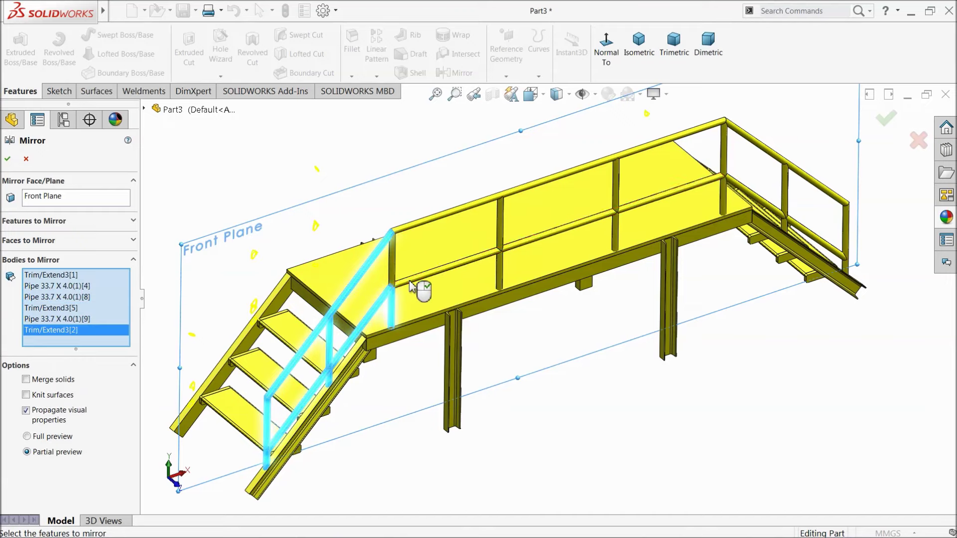
{"action": "left_click", "coordinate": [401, 278]}
{"action": "left_click", "coordinate": [416, 227]}
{"action": "left_click", "coordinate": [461, 209]}
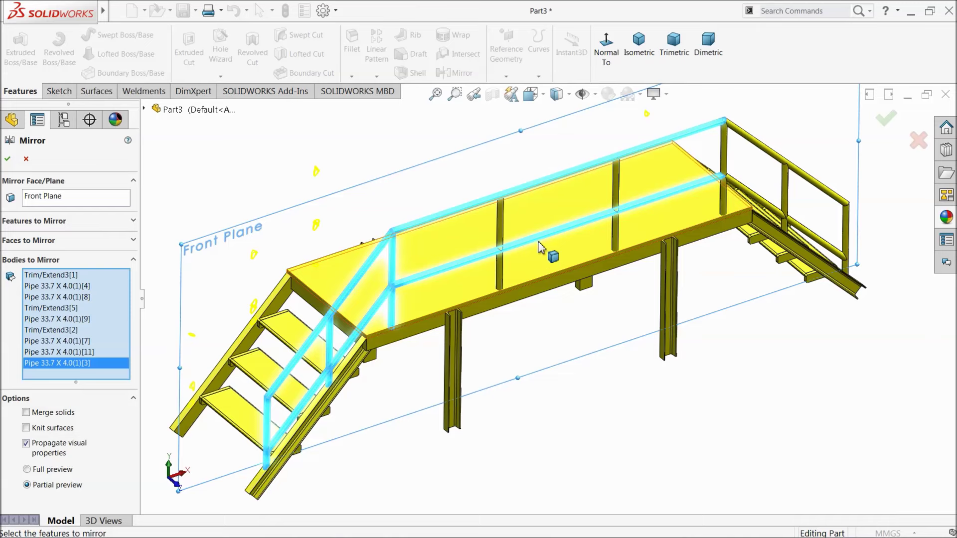
{"action": "left_click", "coordinate": [504, 249]}
{"action": "left_click", "coordinate": [598, 256]}
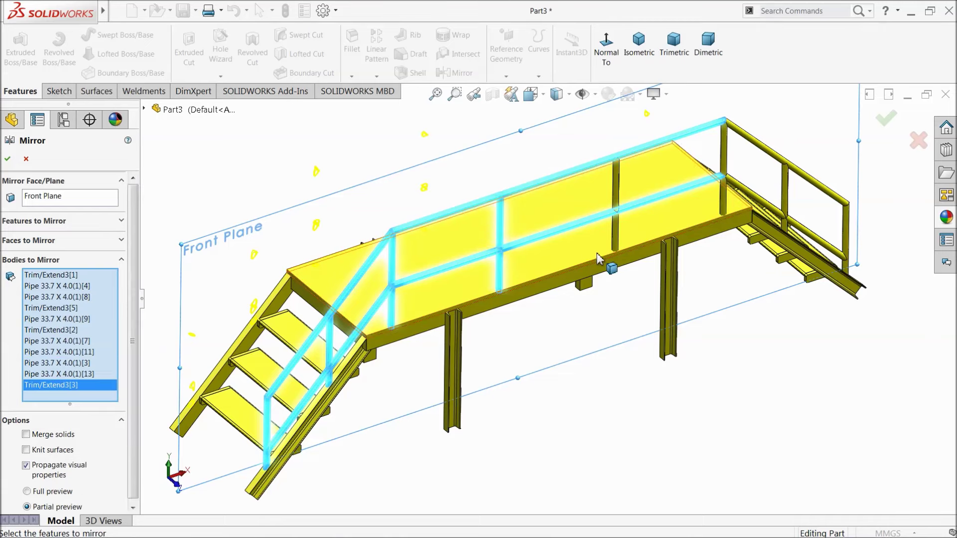
{"action": "left_click", "coordinate": [621, 243]}
{"action": "left_click", "coordinate": [626, 207]}
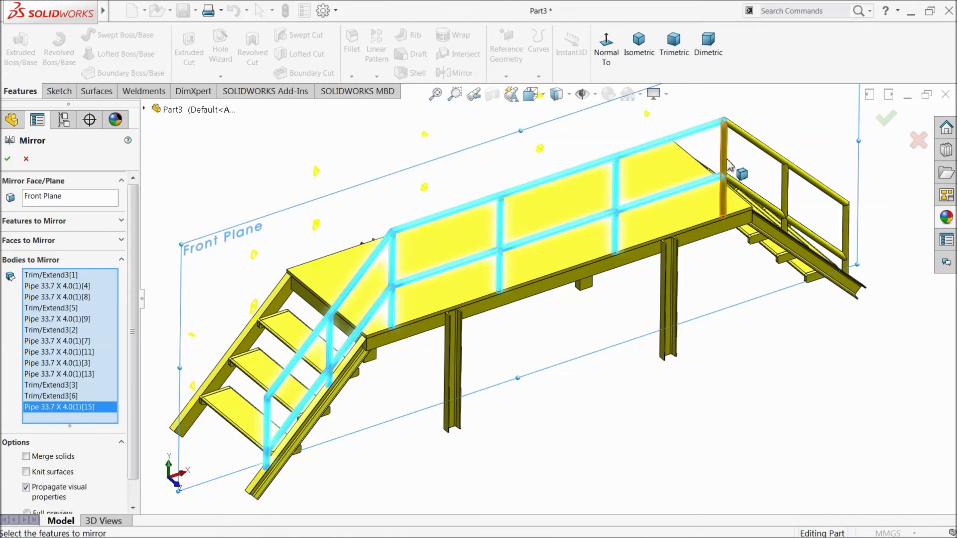
{"action": "left_click", "coordinate": [724, 169]}
Step: Add the right stair's handrail pipes and both its posts' lower pieces, and apply the mirror
{"action": "left_click", "coordinate": [760, 146]}
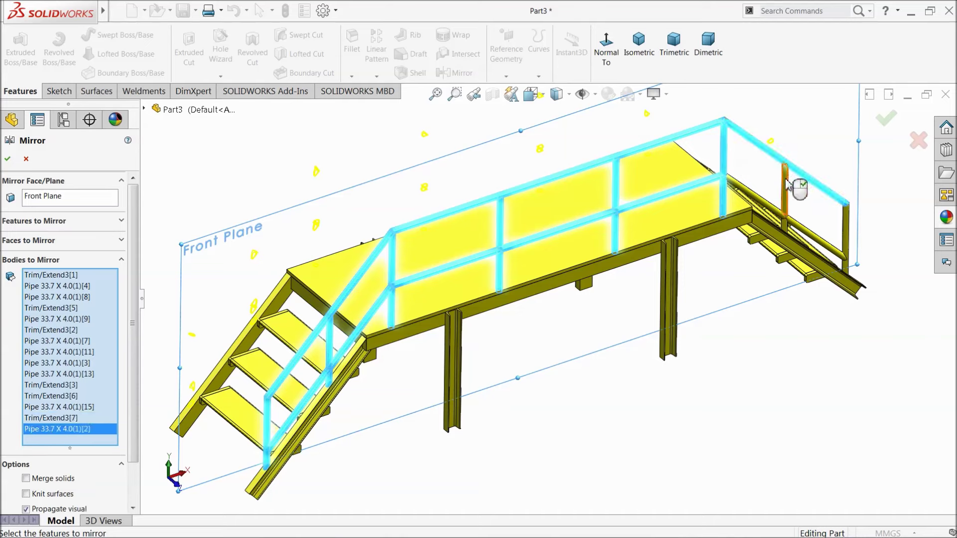
{"action": "left_click", "coordinate": [786, 197]}
{"action": "left_click", "coordinate": [847, 234]}
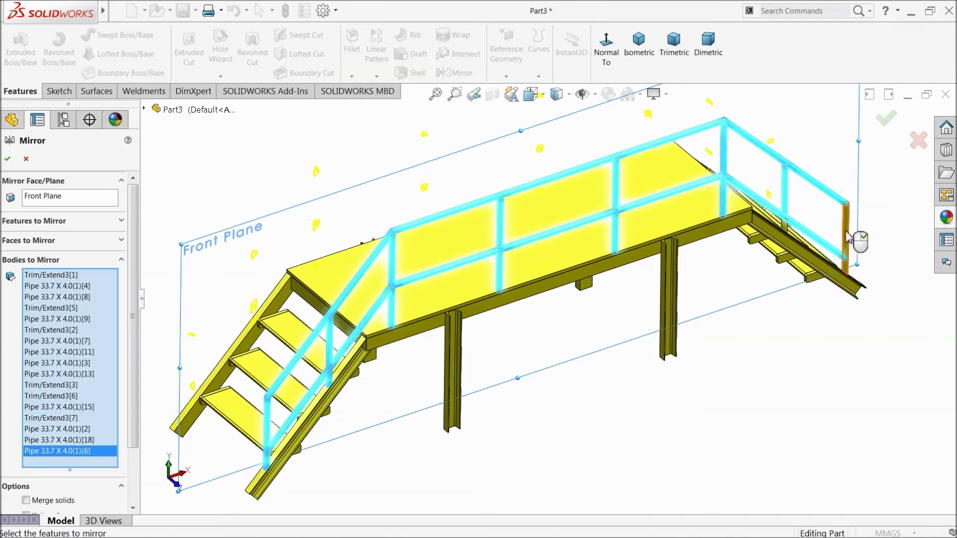
{"action": "left_click", "coordinate": [835, 271]}
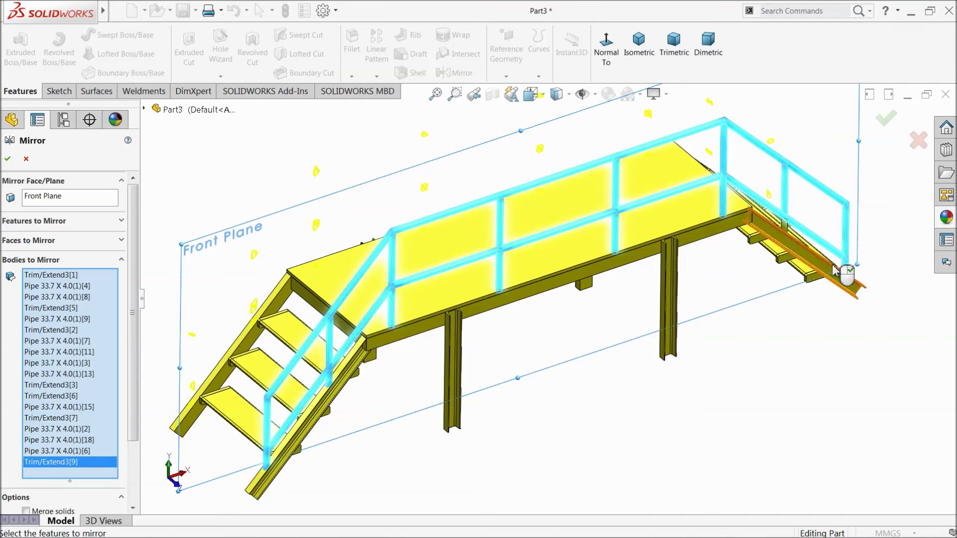
{"action": "left_click", "coordinate": [786, 230]}
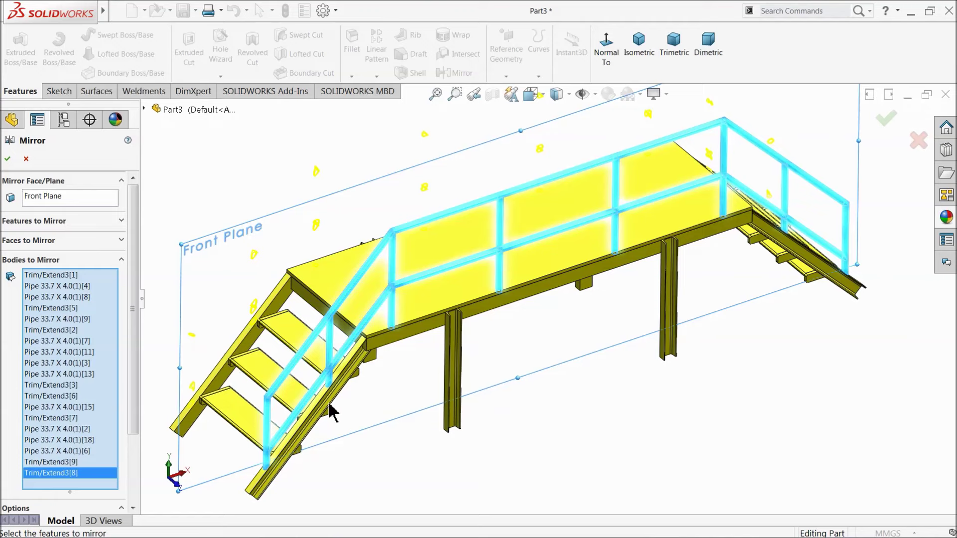
{"action": "left_click_drag", "start_coordinate": [132, 246], "coordinate": [132, 331]}
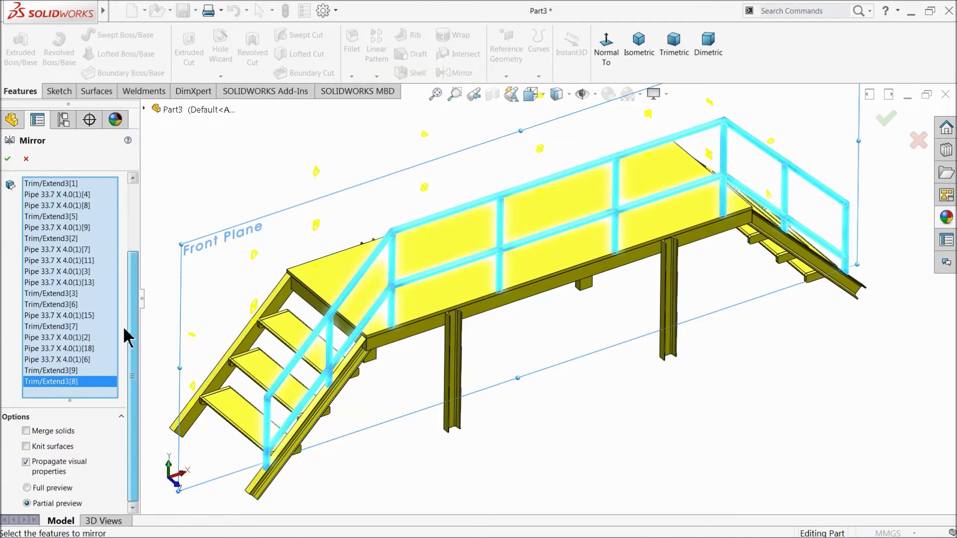
{"action": "left_click", "coordinate": [8, 159]}
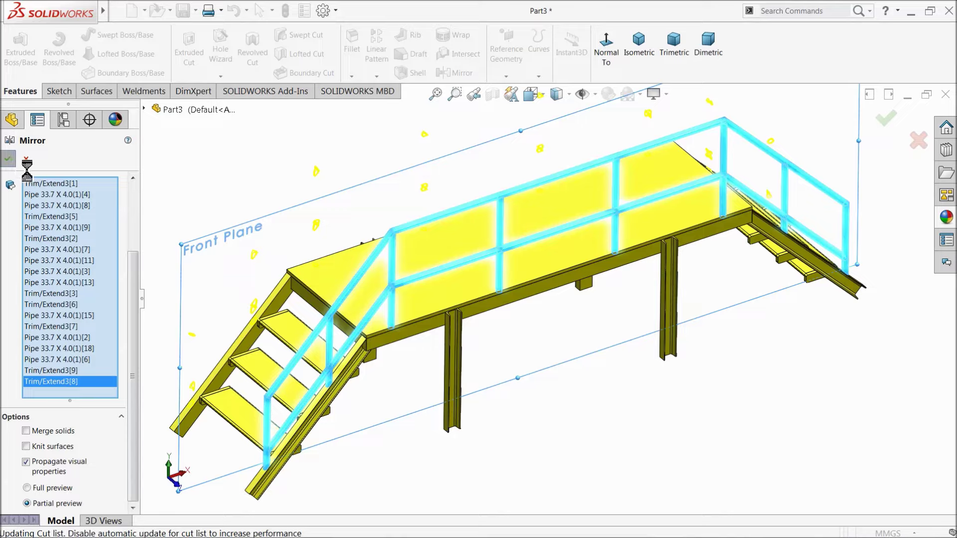
Step: Open a sketch on the narrow flange-edge face of the left stair's near channel, viewed face-on
{"action": "middle_click_drag", "start_coordinate": [254, 228], "coordinate": [279, 249]}
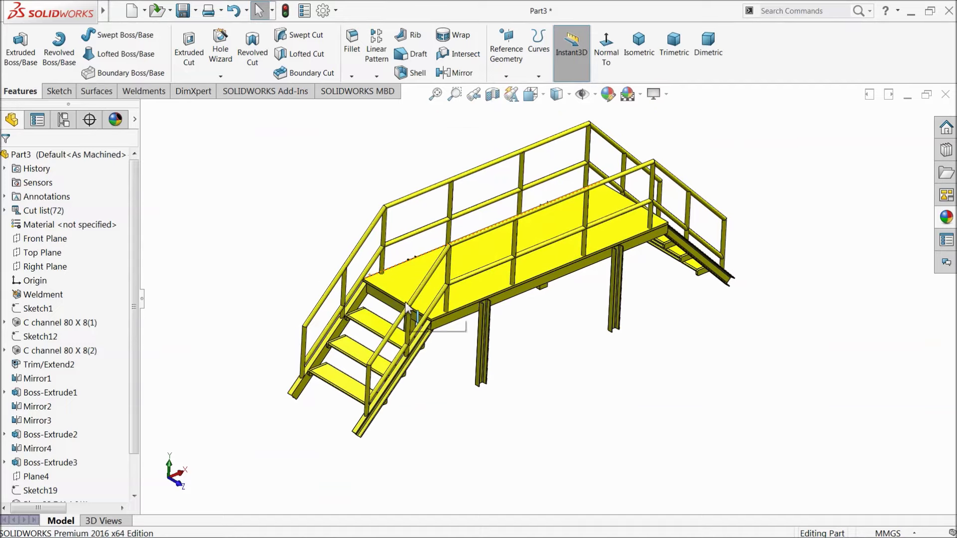
{"action": "scroll", "coordinate": [342, 384], "scroll_direction": "down", "scroll_amount": 10}
{"action": "mouse_move", "coordinate": [337, 382]}
{"action": "middle_mouse_down"}
{"action": "mouse_move", "coordinate": [306, 374]}
{"action": "mouse_move", "coordinate": [314, 367]}
{"action": "mouse_move", "coordinate": [346, 386]}
{"action": "middle_mouse_up"}
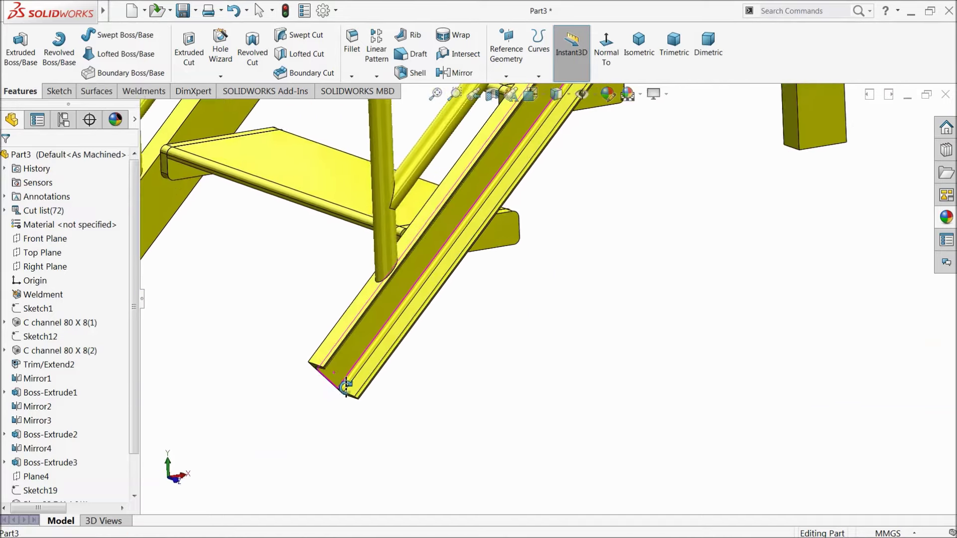
{"action": "scroll", "coordinate": [346, 386], "scroll_direction": "down", "scroll_amount": 8}
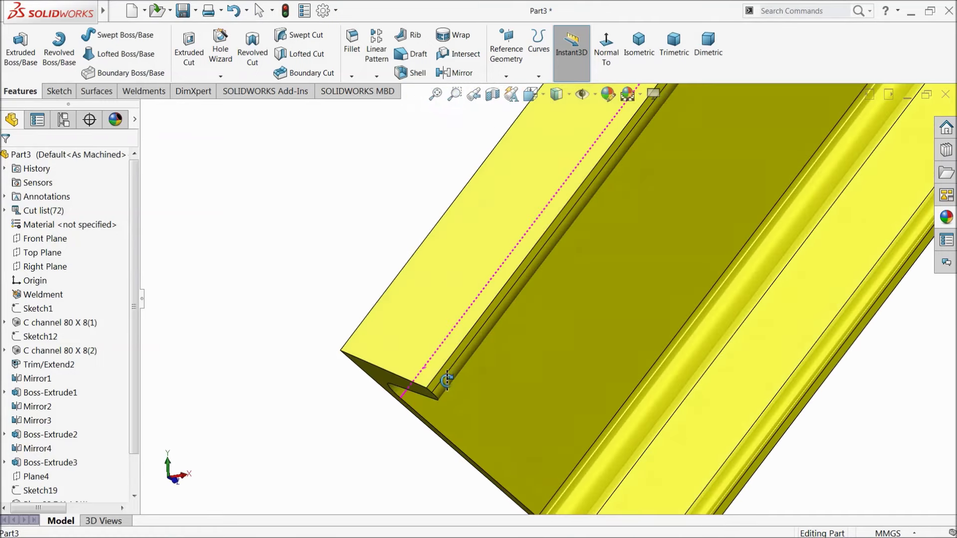
{"action": "scroll", "coordinate": [448, 379], "scroll_direction": "down", "scroll_amount": 3}
{"action": "left_click", "coordinate": [452, 379]}
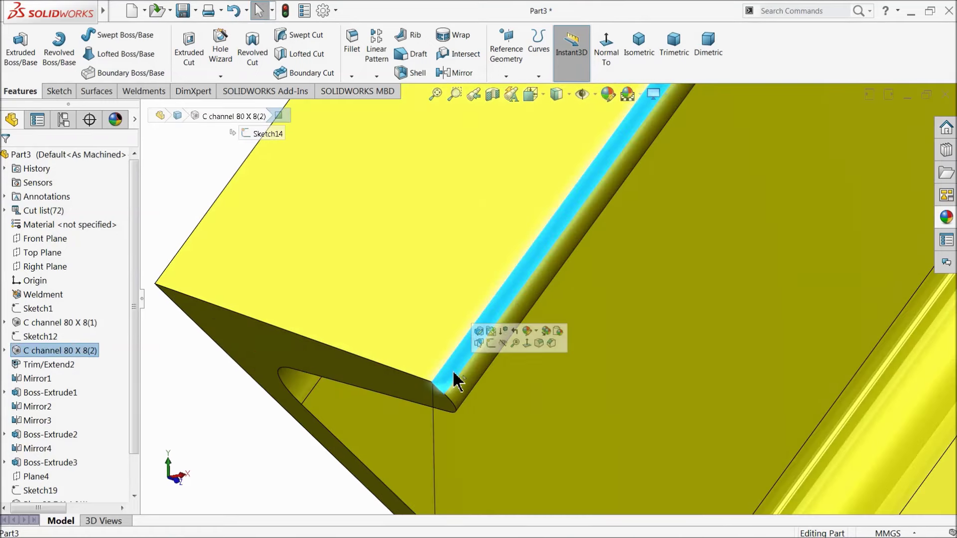
{"action": "left_click", "coordinate": [492, 351]}
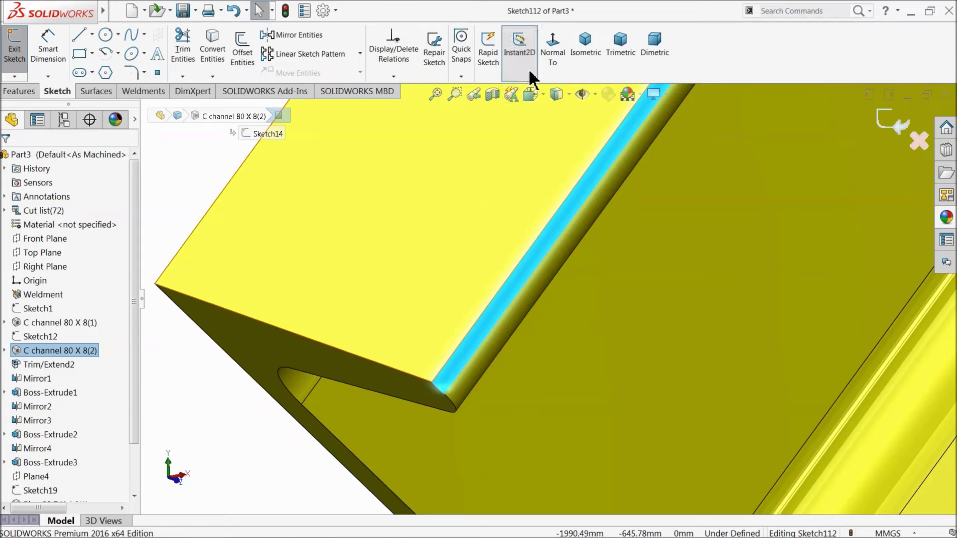
{"action": "left_click", "coordinate": [554, 54]}
{"action": "scroll", "coordinate": [396, 361], "scroll_direction": "down", "scroll_amount": 2}
{"action": "scroll", "coordinate": [376, 394], "scroll_direction": "down", "scroll_amount": 2}
{"action": "scroll", "coordinate": [309, 414], "scroll_direction": "down", "scroll_amount": 2}
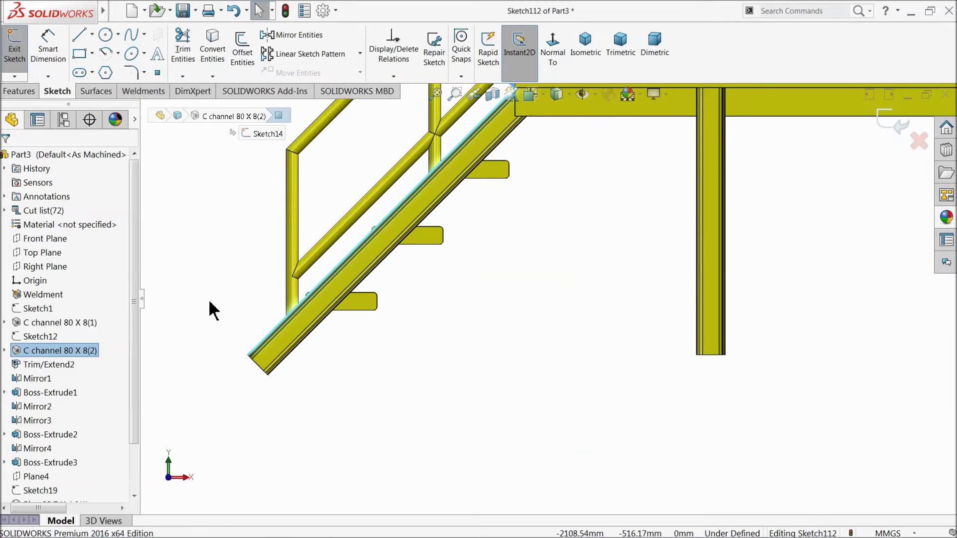
Step: Sketch a corner rectangle from the left stair channel's lower end corner, reaching below the legs and past the right stair's foot
{"action": "left_click", "coordinate": [80, 56]}
{"action": "scroll", "coordinate": [234, 314], "scroll_direction": "down", "scroll_amount": 2}
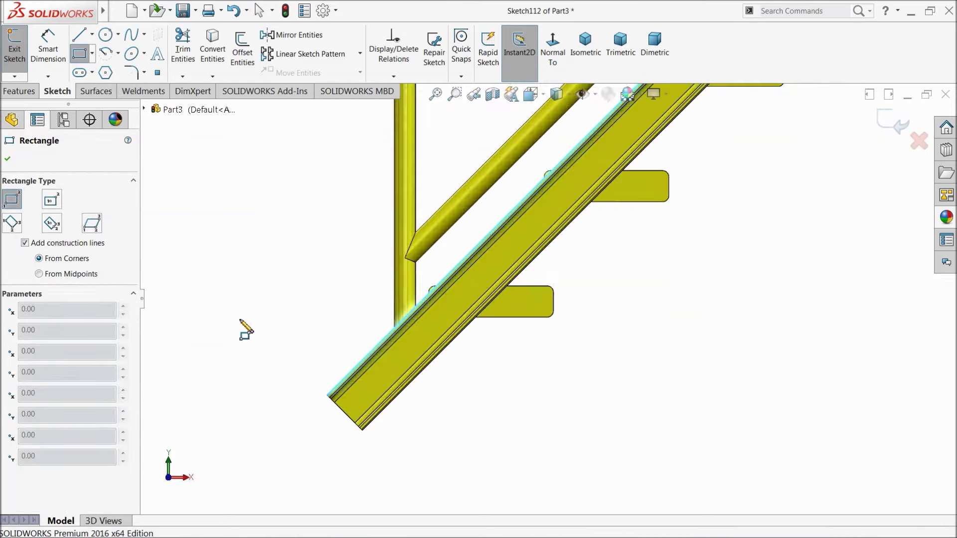
{"action": "scroll", "coordinate": [299, 369], "scroll_direction": "down", "scroll_amount": 2}
{"action": "scroll", "coordinate": [379, 379], "scroll_direction": "down", "scroll_amount": 2}
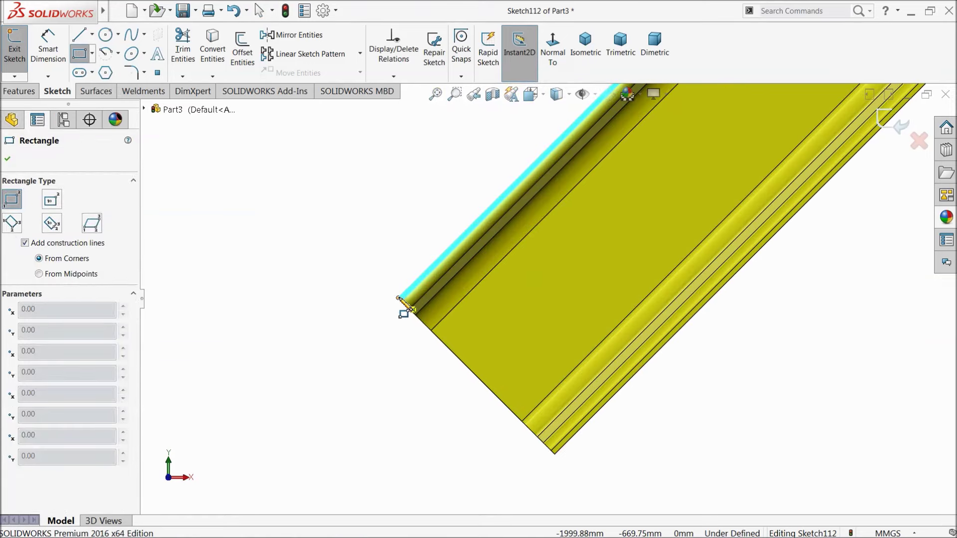
{"action": "left_click", "coordinate": [398, 299]}
{"action": "scroll", "coordinate": [457, 391], "scroll_direction": "up", "scroll_amount": 3}
{"action": "scroll", "coordinate": [511, 394], "scroll_direction": "up", "scroll_amount": 2}
{"action": "scroll", "coordinate": [648, 369], "scroll_direction": "up", "scroll_amount": 2}
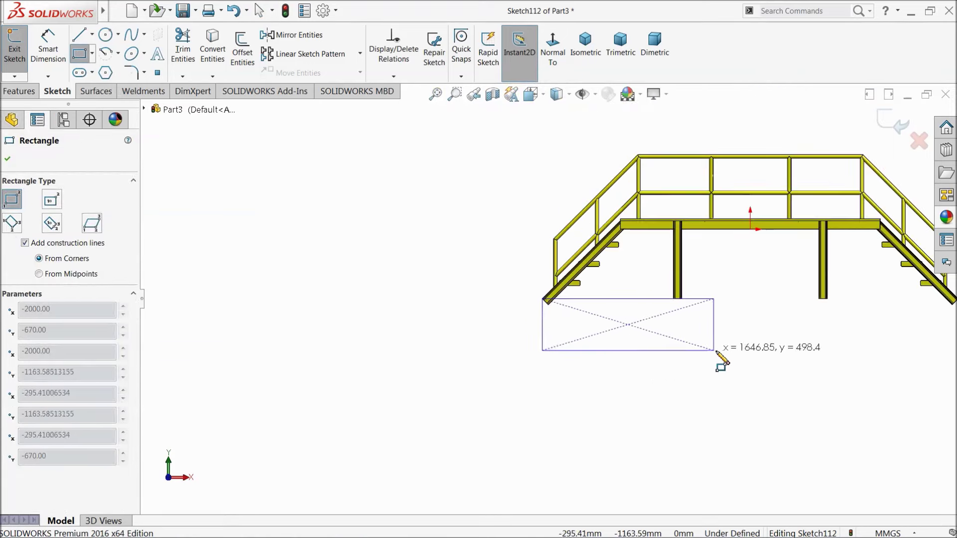
{"action": "scroll", "coordinate": [716, 352], "scroll_direction": "up", "scroll_amount": 2}
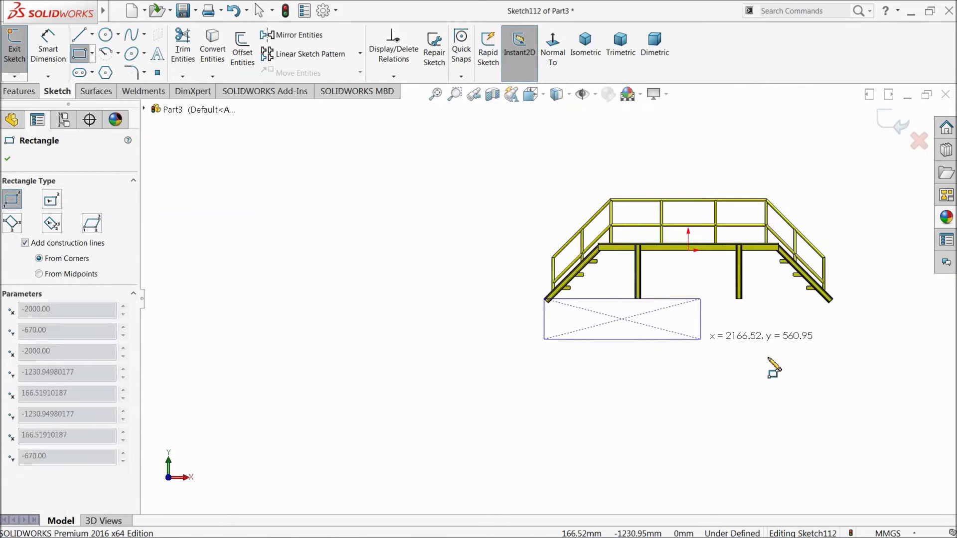
{"action": "left_click", "coordinate": [856, 346]}
{"action": "scroll", "coordinate": [700, 342], "scroll_direction": "down", "scroll_amount": 3}
{"action": "scroll", "coordinate": [549, 307], "scroll_direction": "up", "scroll_amount": 2}
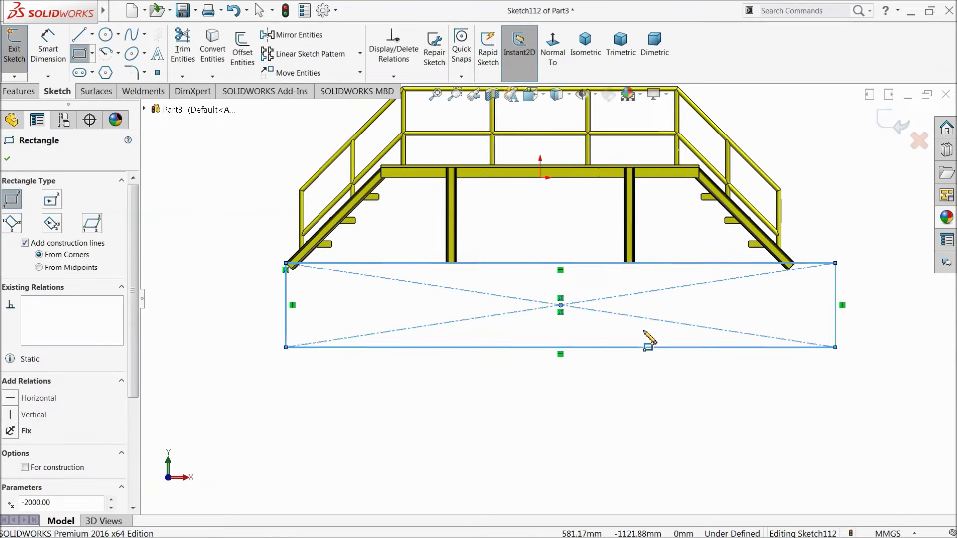
Step: Cut the rectangle Through All to trim the stair channels' feet horizontally
{"action": "left_click", "coordinate": [20, 91]}
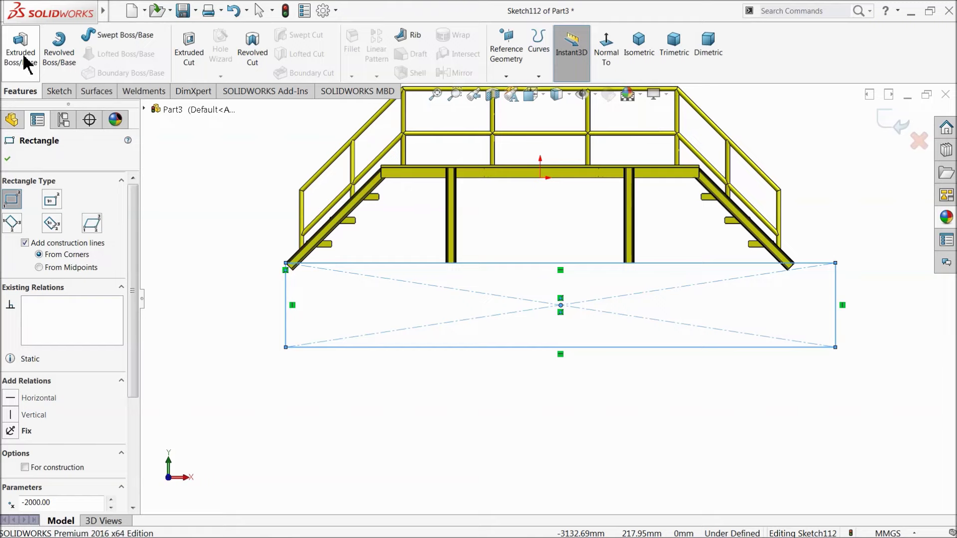
{"action": "left_click", "coordinate": [189, 54]}
{"action": "middle_click_drag", "start_coordinate": [201, 257], "coordinate": [261, 320]}
{"action": "left_click", "coordinate": [82, 236]}
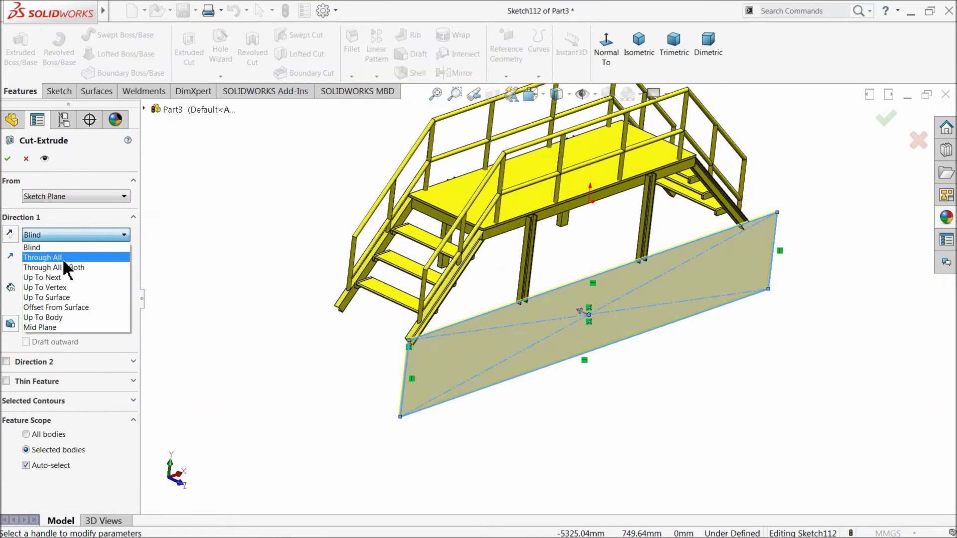
{"action": "left_click", "coordinate": [64, 259]}
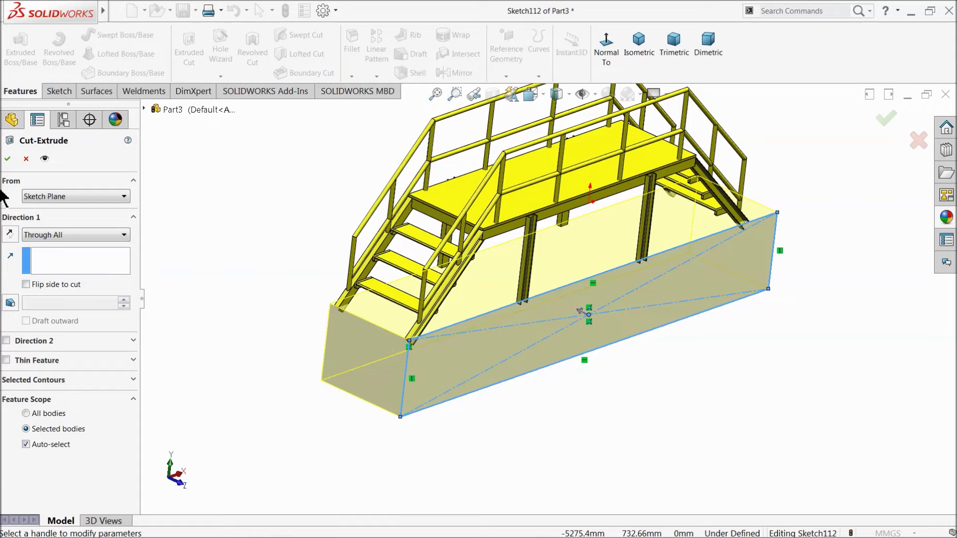
{"action": "left_click", "coordinate": [8, 159]}
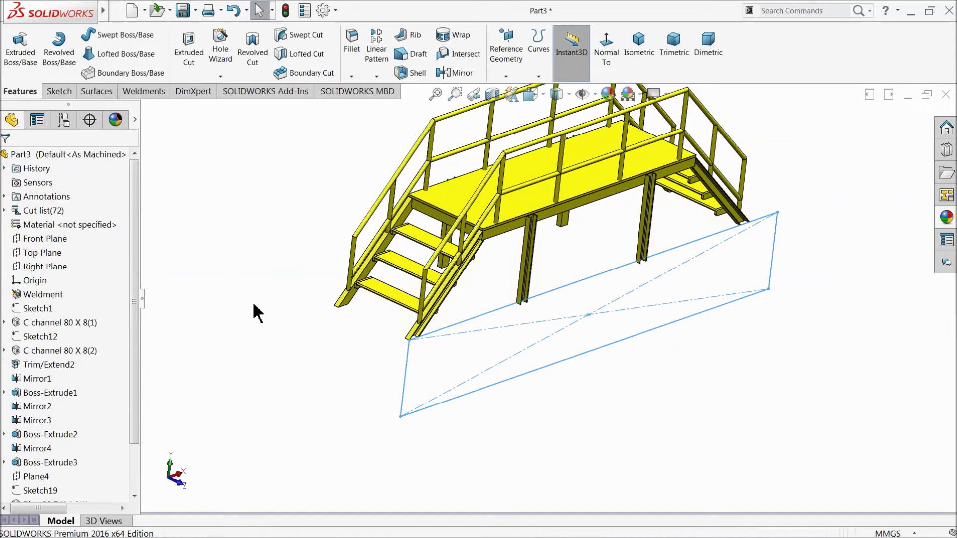
Step: Examine the cut feet of the stair channels and the platform with handrails on both sides
{"action": "middle_click_drag", "start_coordinate": [310, 359], "coordinate": [434, 335]}
{"action": "scroll", "coordinate": [375, 321], "scroll_direction": "down", "scroll_amount": 5}
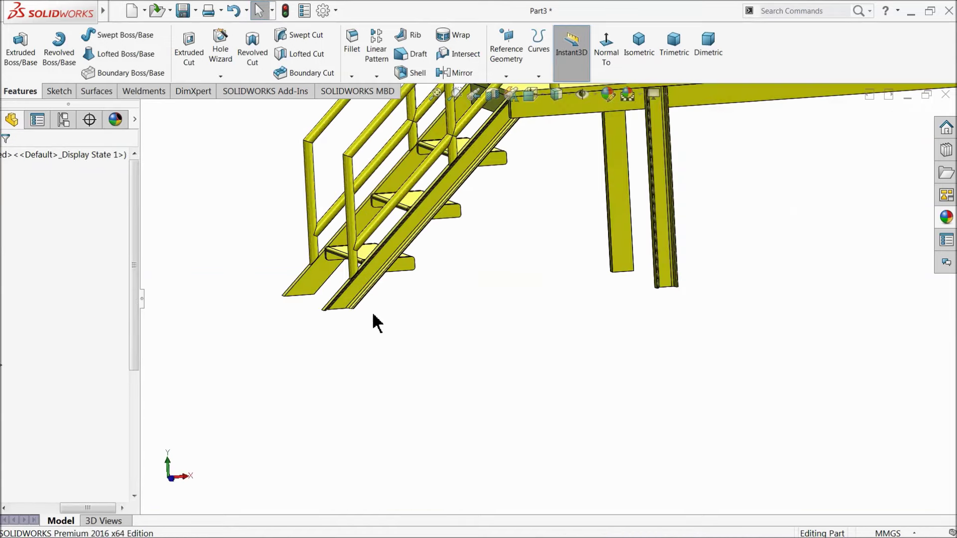
{"action": "mouse_move", "coordinate": [361, 322]}
{"action": "middle_mouse_down"}
{"action": "mouse_move", "coordinate": [374, 325]}
{"action": "mouse_move", "coordinate": [353, 241]}
{"action": "mouse_move", "coordinate": [372, 329]}
{"action": "middle_mouse_up"}
{"action": "scroll", "coordinate": [387, 327], "scroll_direction": "up", "scroll_amount": 5}
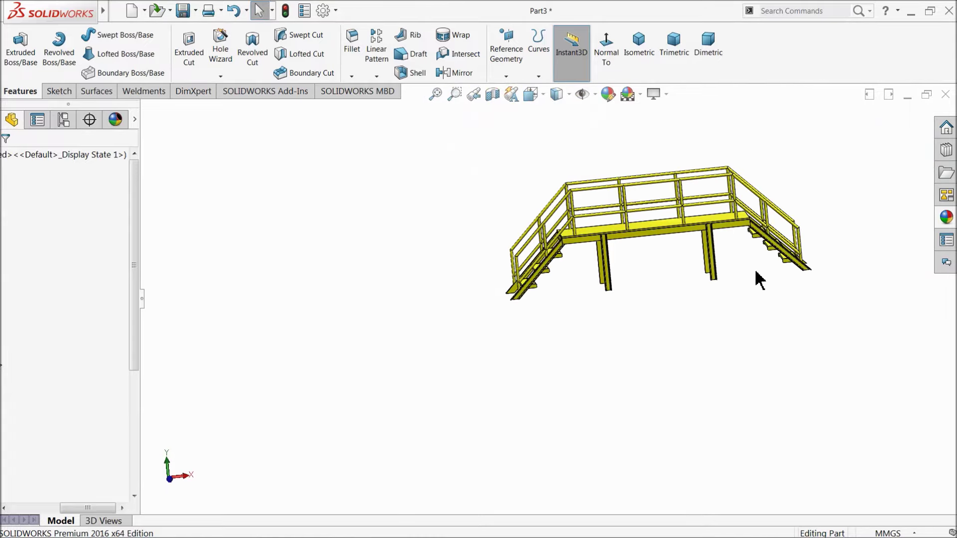
{"action": "scroll", "coordinate": [752, 280], "scroll_direction": "down", "scroll_amount": 3}
{"action": "middle_click_drag", "start_coordinate": [615, 325], "coordinate": [627, 344]}
{"action": "scroll", "coordinate": [528, 284], "scroll_direction": "down", "scroll_amount": 2}
{"action": "scroll", "coordinate": [436, 268], "scroll_direction": "up", "scroll_amount": 2}
{"action": "scroll", "coordinate": [426, 269], "scroll_direction": "down", "scroll_amount": 3}
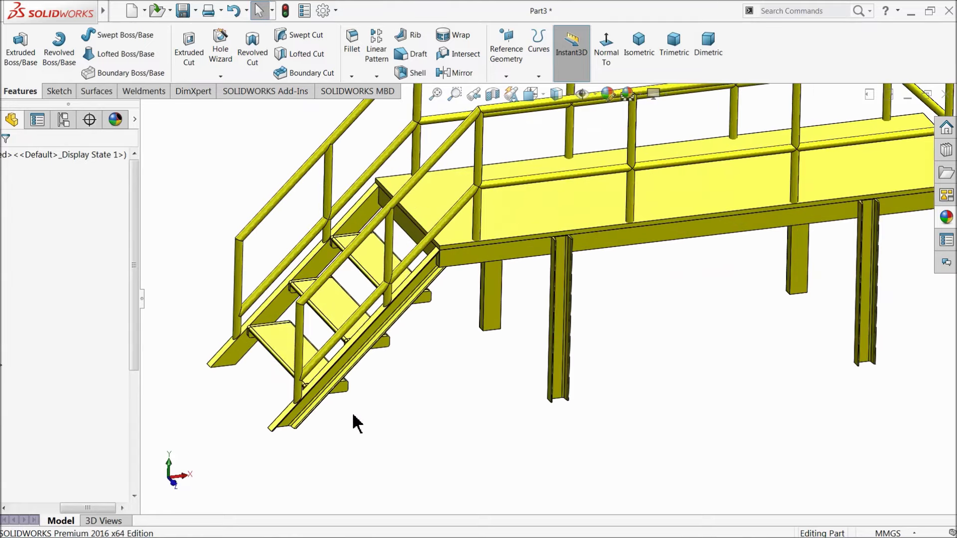
{"action": "scroll", "coordinate": [415, 391], "scroll_direction": "up", "scroll_amount": 3}
{"action": "middle_click_drag", "start_coordinate": [414, 391], "coordinate": [421, 395]}
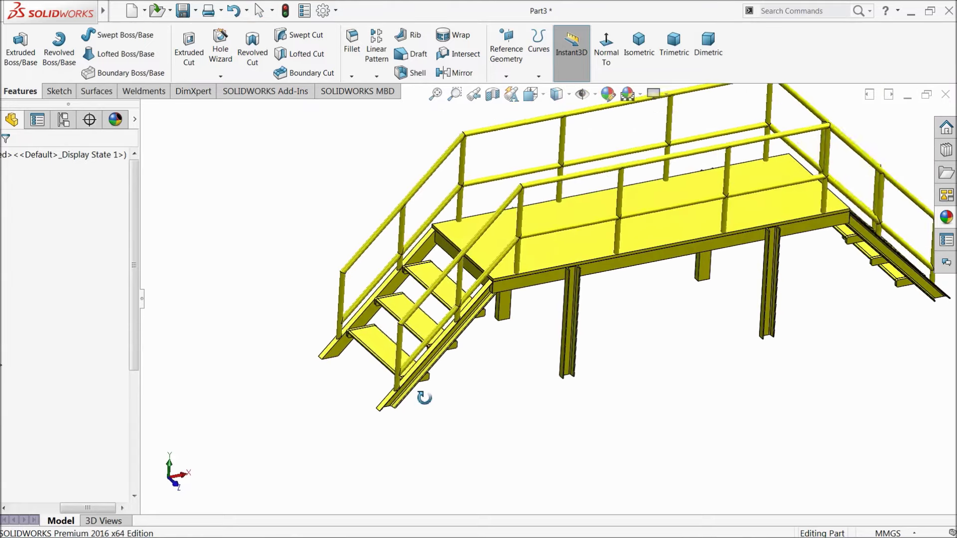
Step: Open a sketch on the bottom end face of the platform's near left leg channel, viewed face-on
{"action": "scroll", "coordinate": [555, 311], "scroll_direction": "up", "scroll_amount": 2}
{"action": "scroll", "coordinate": [719, 197], "scroll_direction": "down", "scroll_amount": 2}
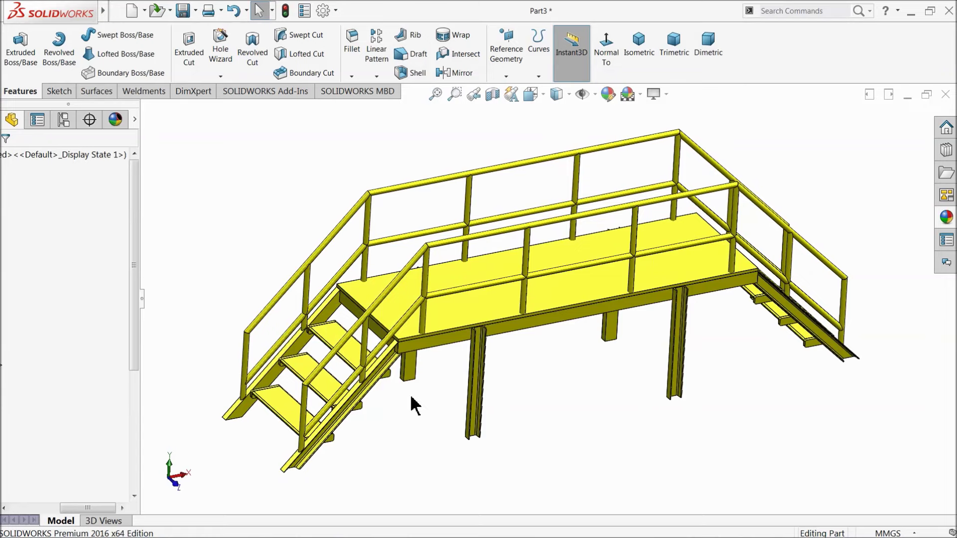
{"action": "middle_click_drag", "start_coordinate": [494, 474], "coordinate": [459, 174]}
{"action": "scroll", "coordinate": [460, 215], "scroll_direction": "down", "scroll_amount": 8}
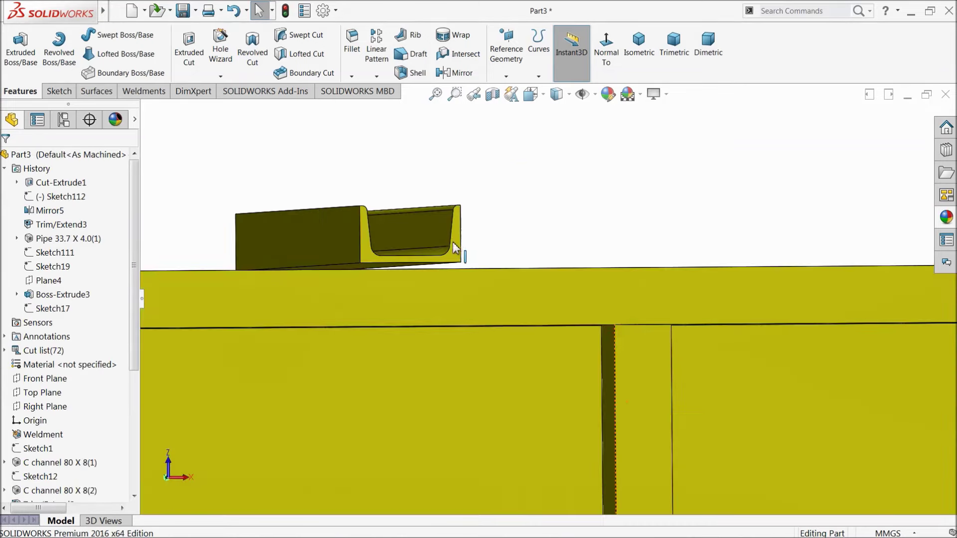
{"action": "middle_click_drag", "start_coordinate": [442, 244], "coordinate": [442, 249]}
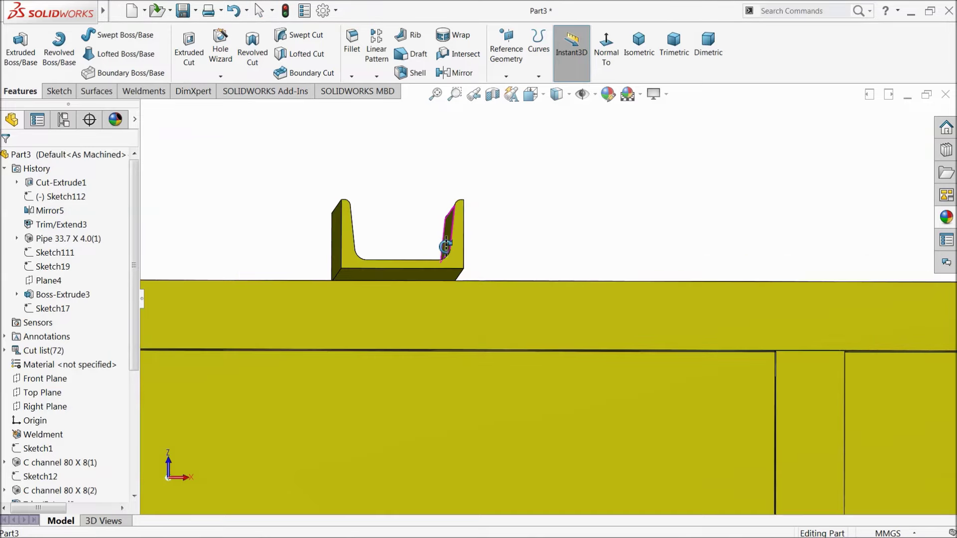
{"action": "left_click", "coordinate": [457, 252]}
{"action": "left_click", "coordinate": [496, 218]}
{"action": "left_click", "coordinate": [550, 57]}
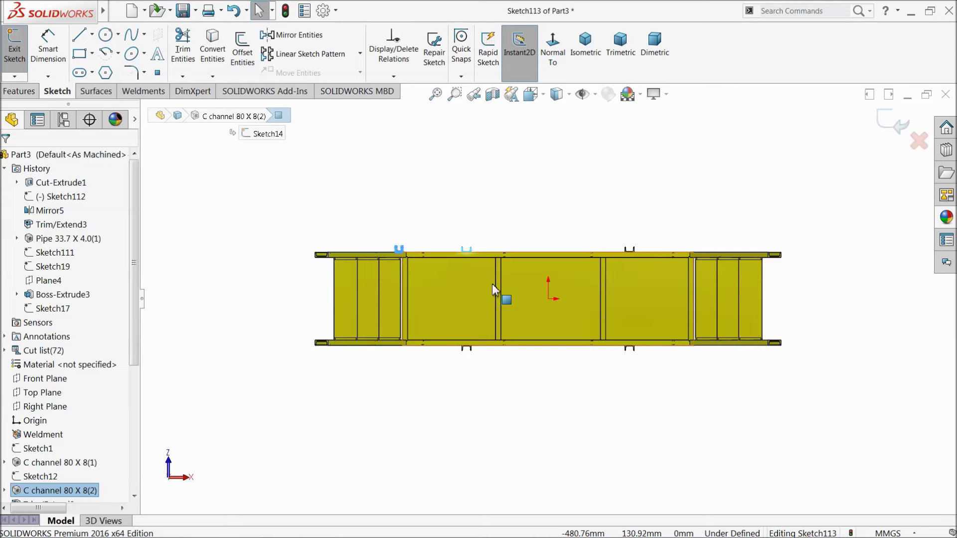
Step: Sketch a center rectangle about 280 by 95 mm around the foot of the left stair's near channel
{"action": "scroll", "coordinate": [449, 276], "scroll_direction": "down", "scroll_amount": 5}
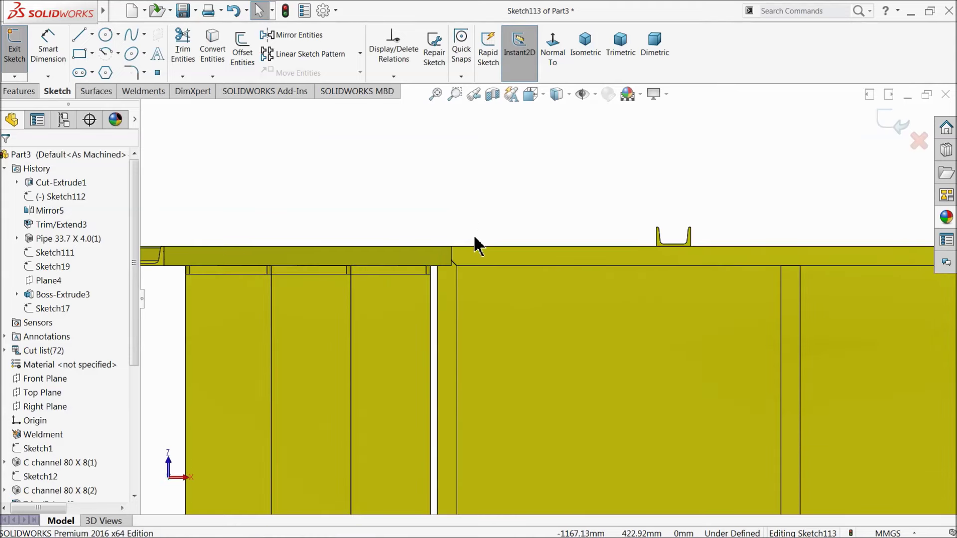
{"action": "scroll", "coordinate": [469, 241], "scroll_direction": "up", "scroll_amount": 2}
{"action": "scroll", "coordinate": [276, 279], "scroll_direction": "down", "scroll_amount": 9}
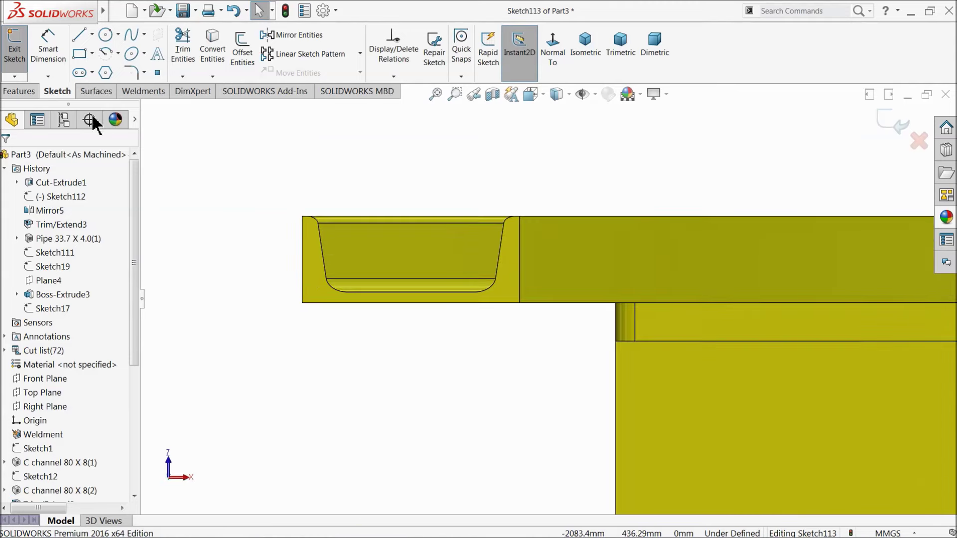
{"action": "left_click", "coordinate": [92, 53]}
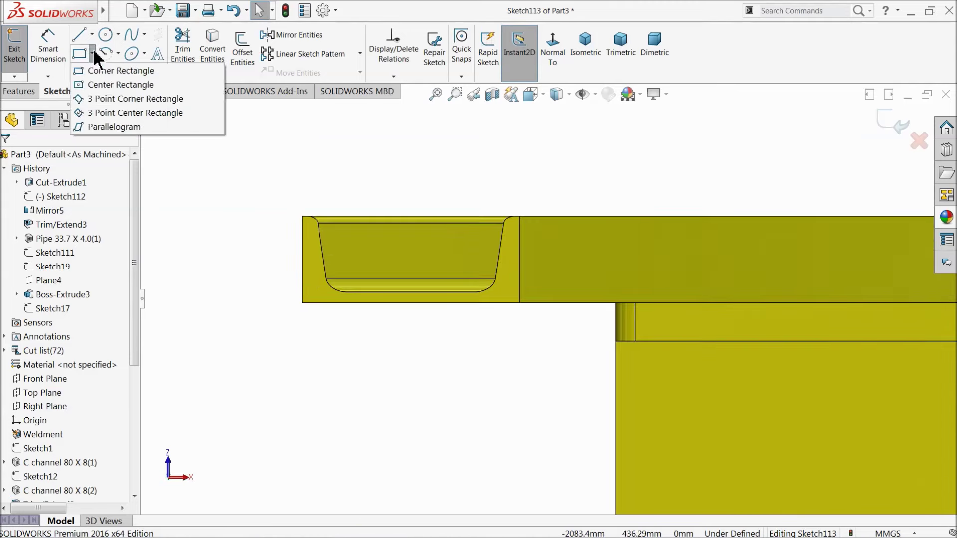
{"action": "left_click", "coordinate": [91, 85]}
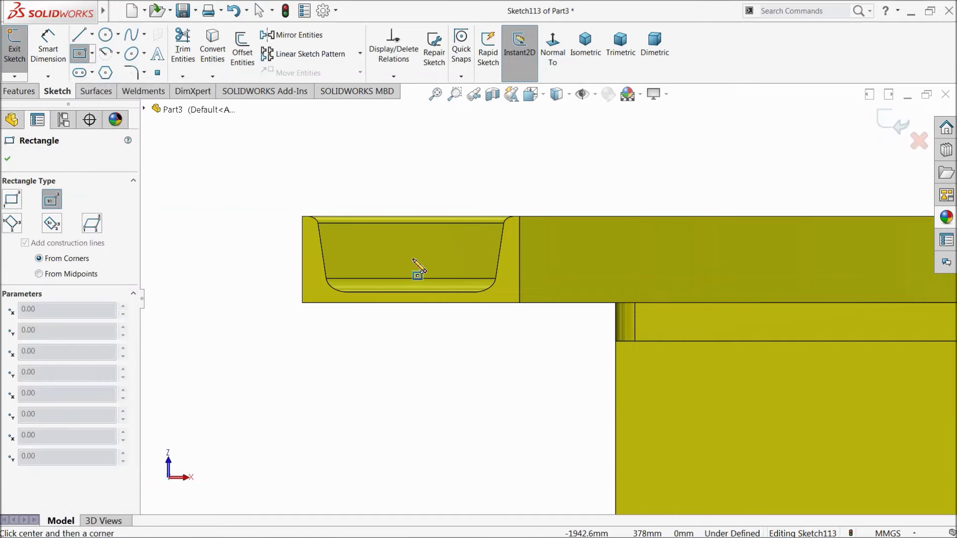
{"action": "left_click", "coordinate": [413, 259]}
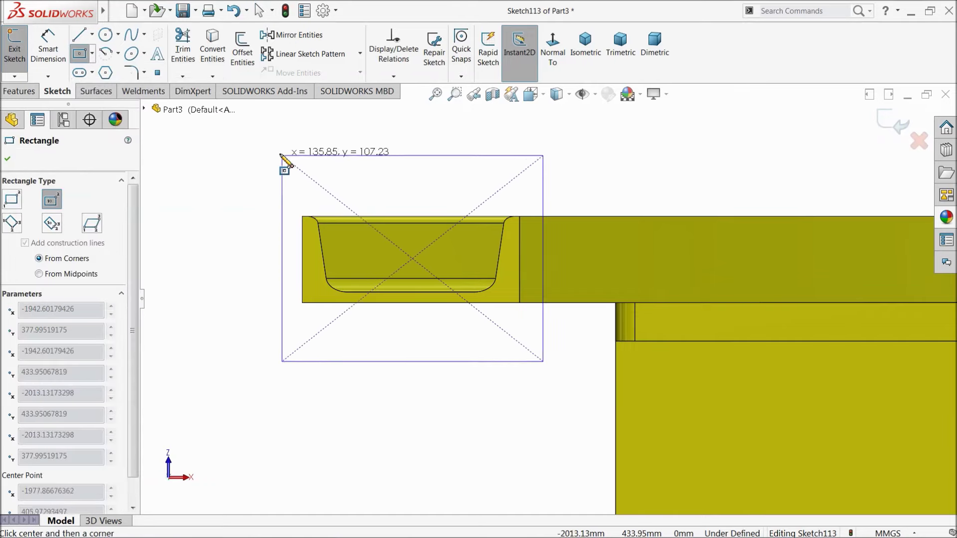
{"action": "left_click", "coordinate": [146, 170]}
{"action": "key", "text": "z"}
Step: Dimension the rectangle 200 mm wide and 80 mm high
{"action": "left_click", "coordinate": [48, 48]}
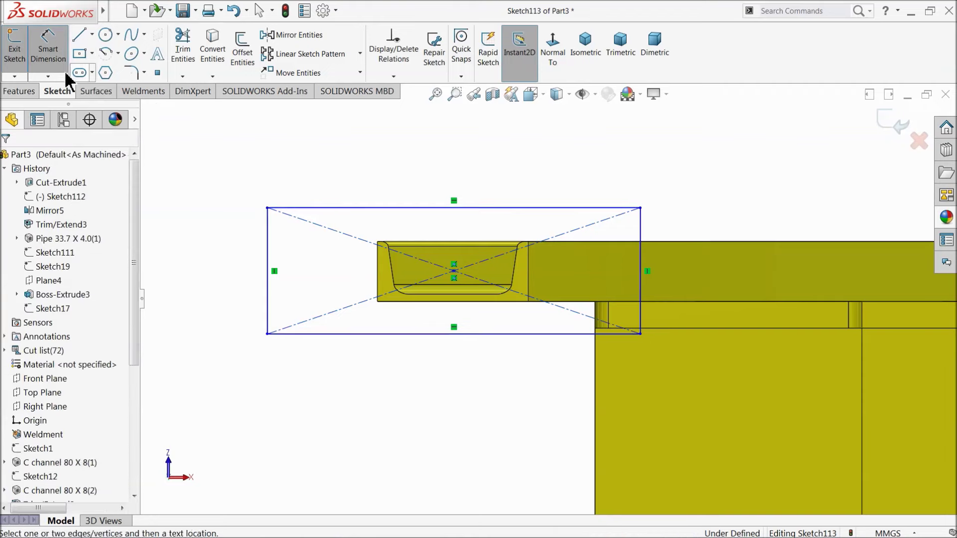
{"action": "left_click", "coordinate": [404, 207]}
{"action": "left_click", "coordinate": [416, 164]}
{"action": "type", "text": "200"}
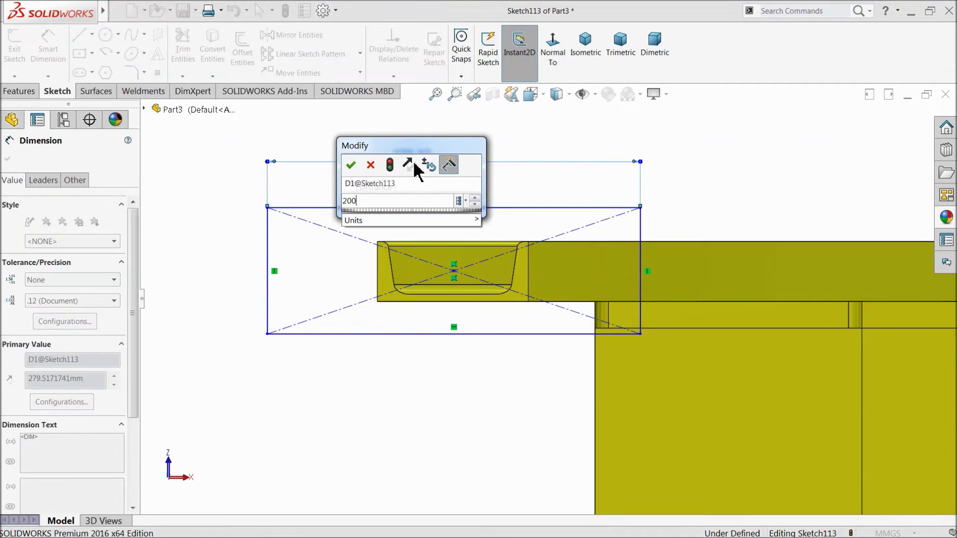
{"action": "left_click", "coordinate": [352, 166]}
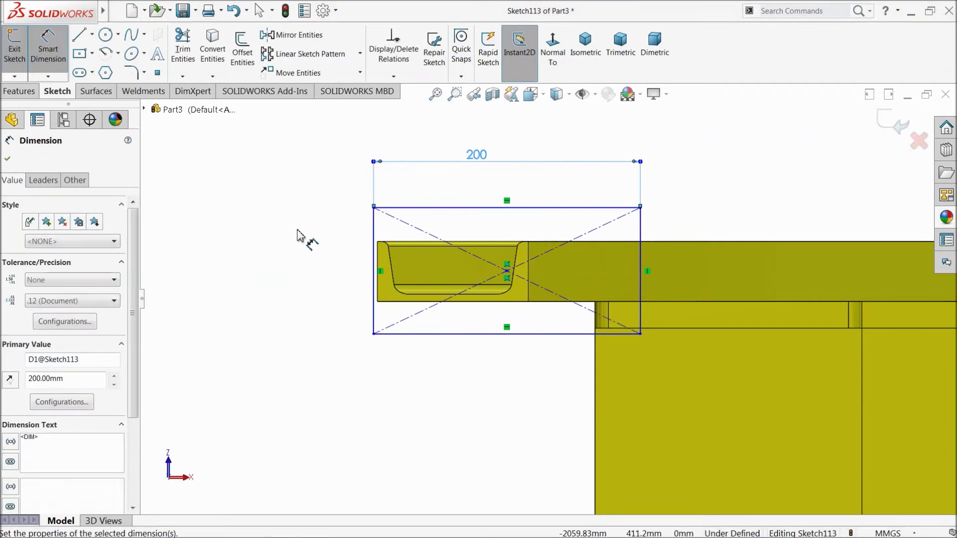
{"action": "left_click", "coordinate": [375, 262]}
{"action": "left_click", "coordinate": [299, 279]}
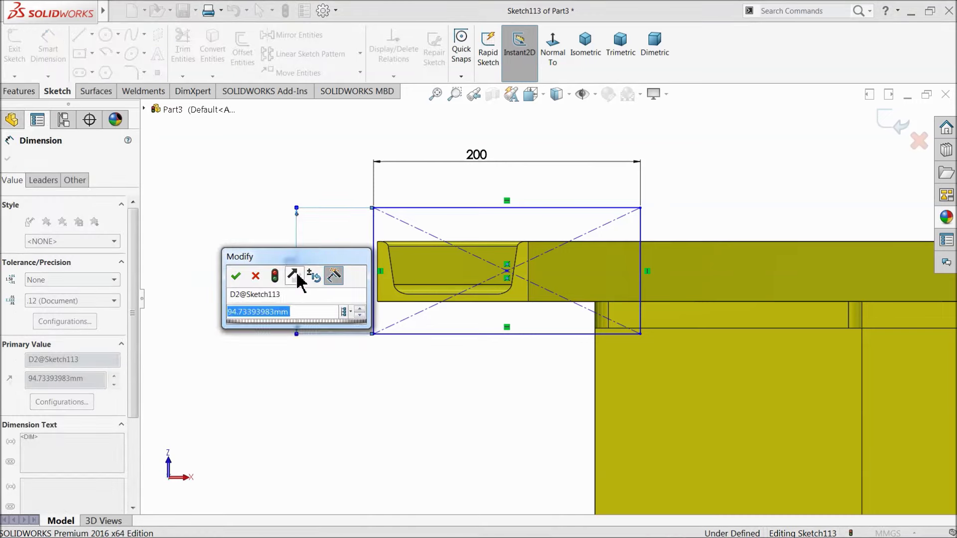
{"action": "key", "text": "Return"}
Step: Dimension the rectangle's center point 22.5 mm vertically from the channel foot's long inner edge
{"action": "scroll", "coordinate": [553, 321], "scroll_direction": "down", "scroll_amount": 5}
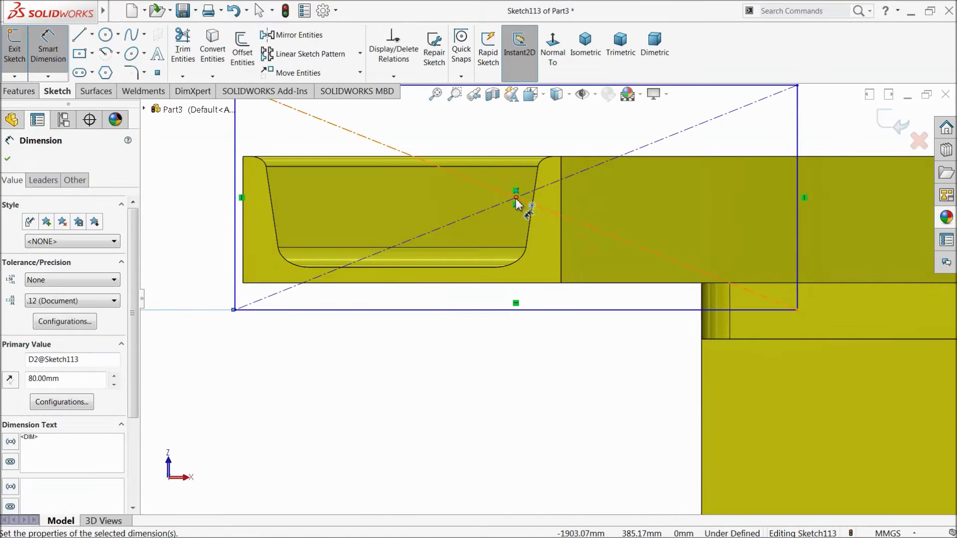
{"action": "left_click", "coordinate": [516, 198]}
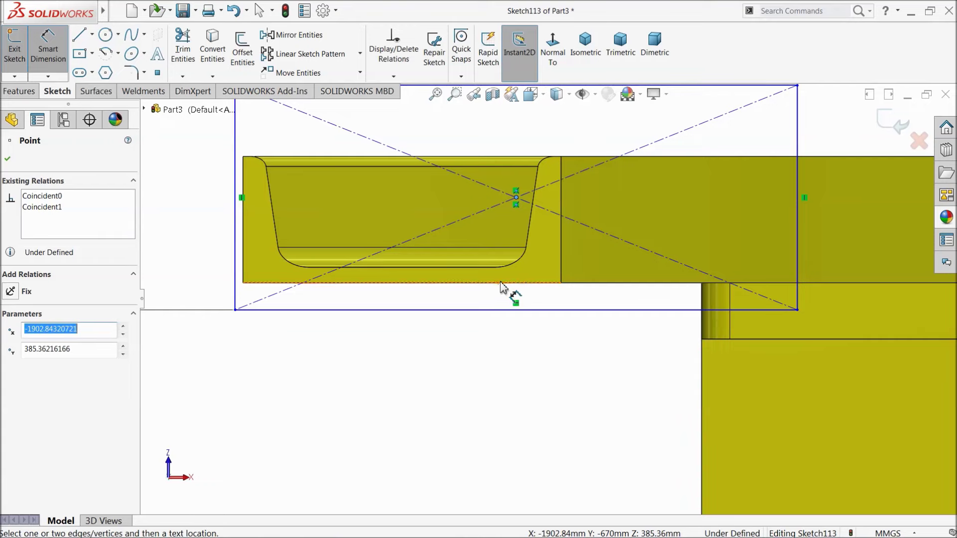
{"action": "left_click", "coordinate": [502, 284]}
{"action": "left_click", "coordinate": [187, 245]}
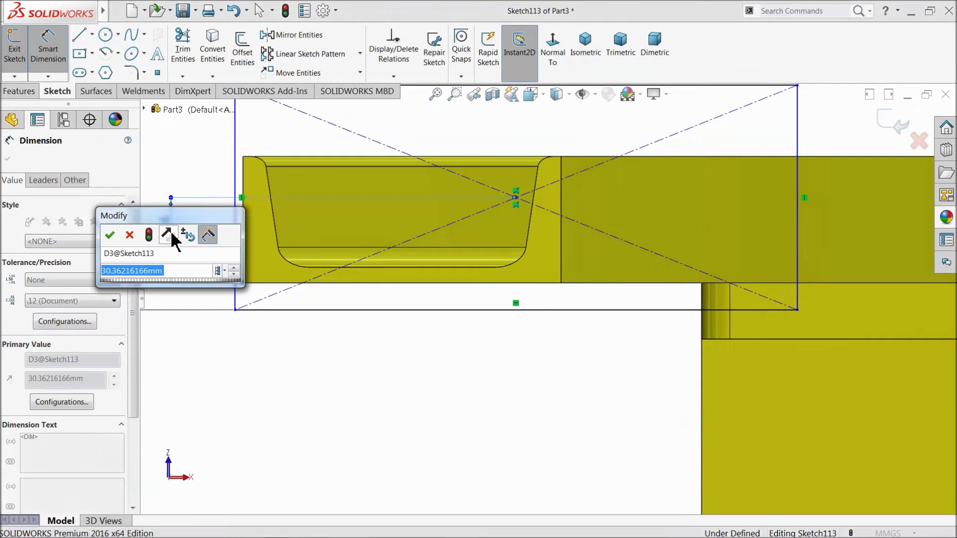
{"action": "type", "text": "22.5"}
{"action": "key", "text": "Return"}
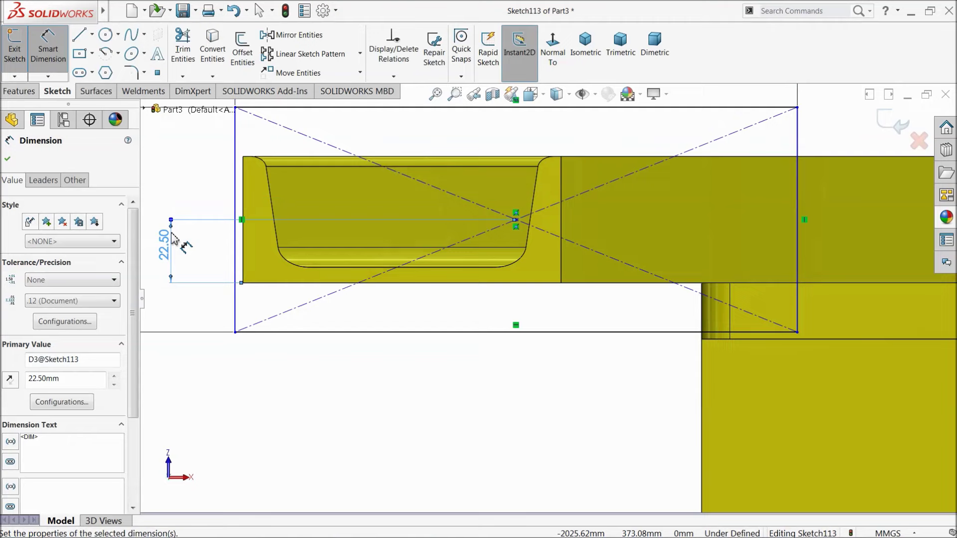
Step: Dimension the rectangle's center point 56.57 mm horizontally from the foot's short edge nearest the stair treads
{"action": "left_click", "coordinate": [517, 221]}
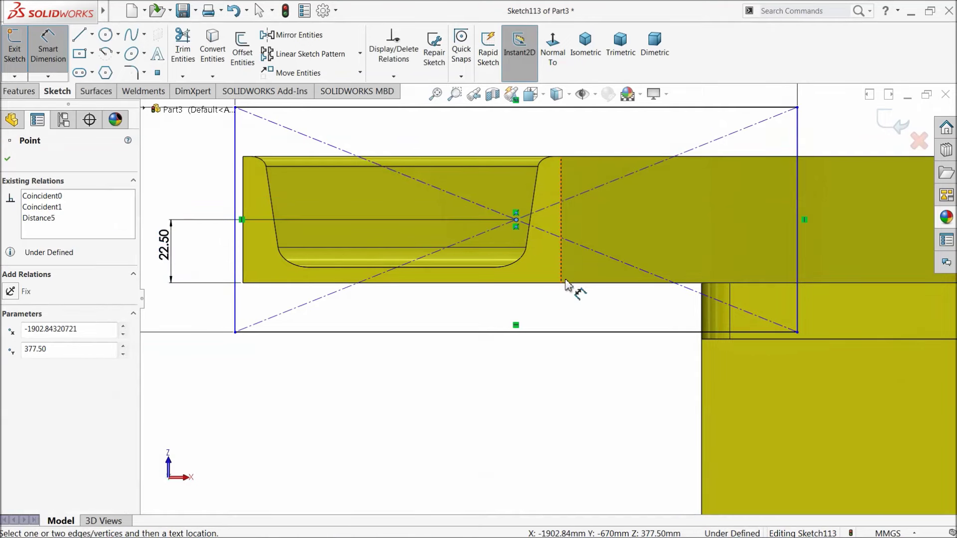
{"action": "left_click", "coordinate": [563, 277]}
{"action": "left_click", "coordinate": [548, 379]}
{"action": "type", "text": "56."}
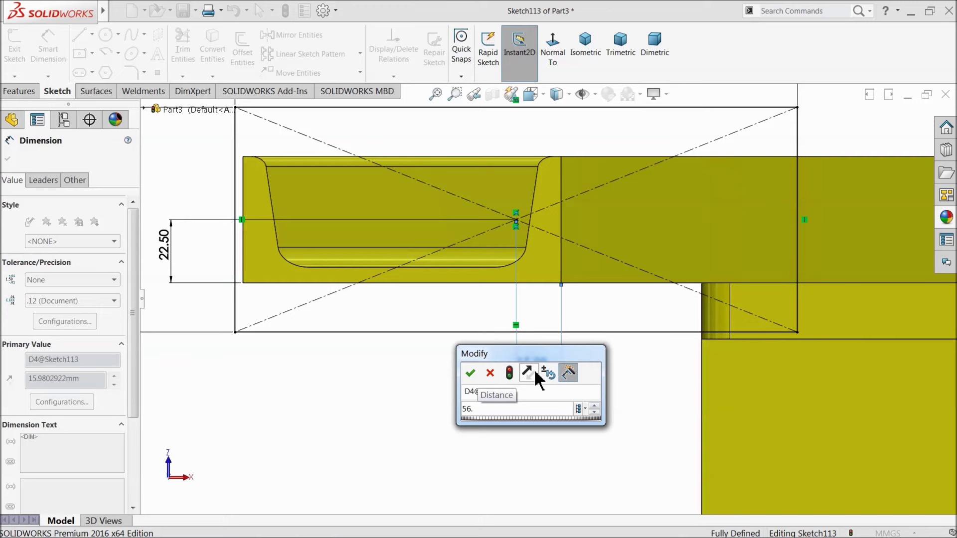
{"action": "type", "text": "57"}
{"action": "key", "text": "Return"}
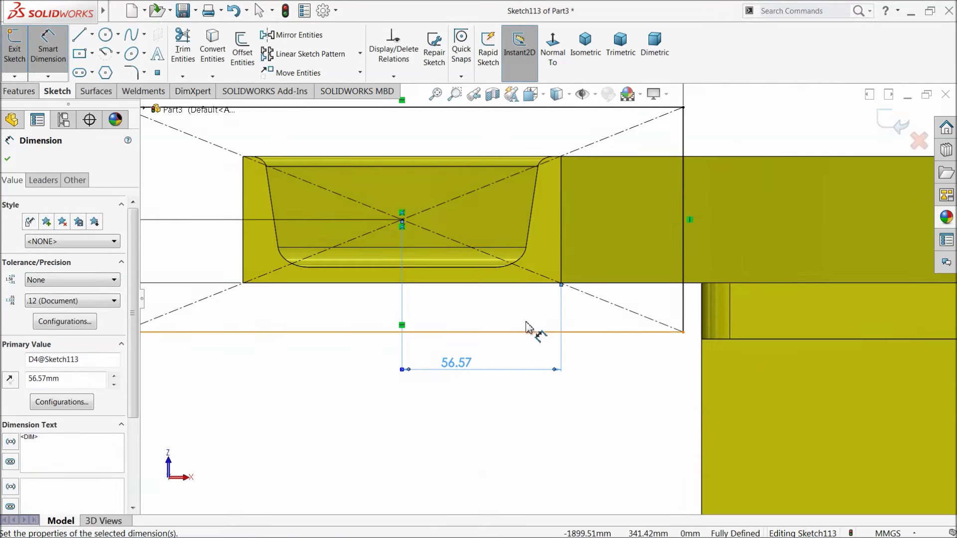
Step: Sketch two circles, about 22 and 24 mm in diameter, level with the rectangle's center, one on each side of the channel foot
{"action": "scroll", "coordinate": [499, 324], "scroll_direction": "up", "scroll_amount": 3}
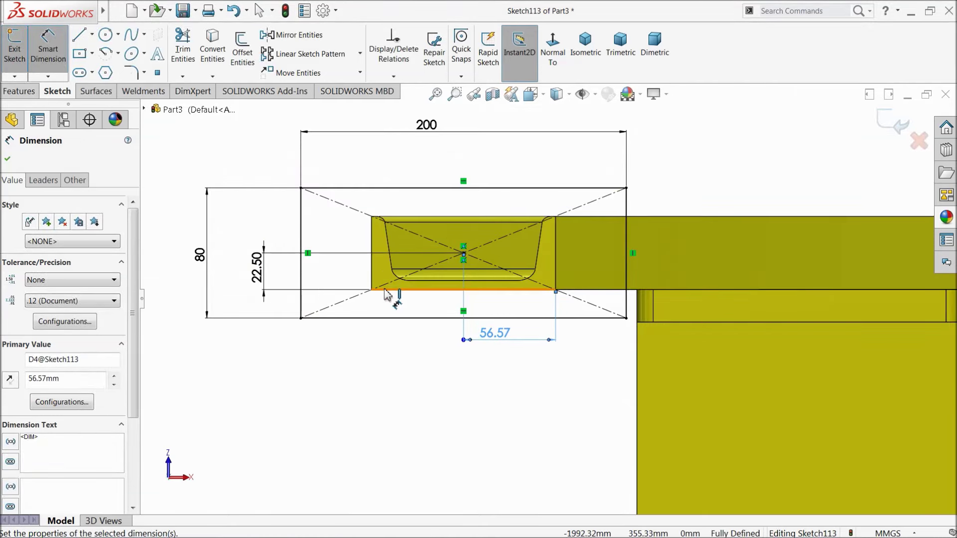
{"action": "scroll", "coordinate": [455, 250], "scroll_direction": "down", "scroll_amount": 1}
{"action": "left_click", "coordinate": [106, 34]}
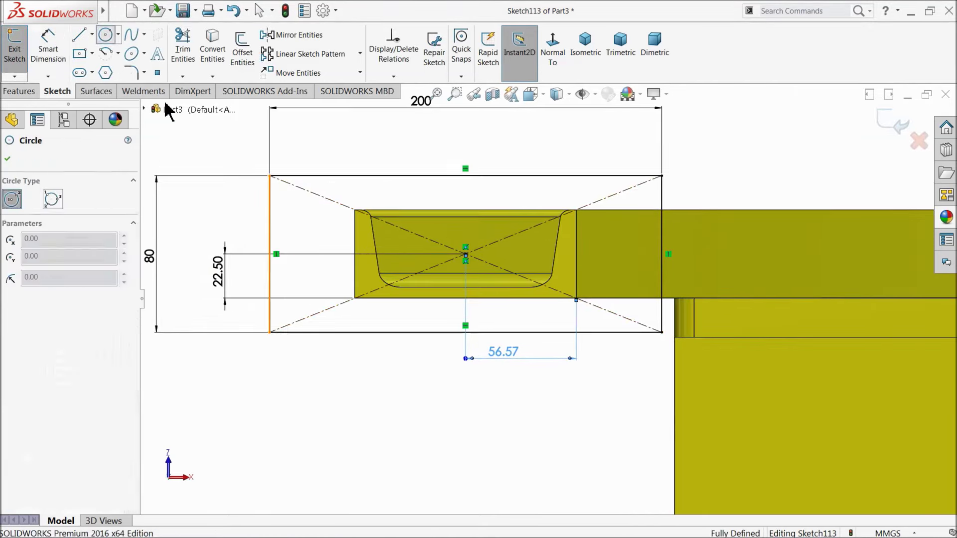
{"action": "scroll", "coordinate": [269, 224], "scroll_direction": "down", "scroll_amount": 3}
{"action": "left_click", "coordinate": [361, 282]}
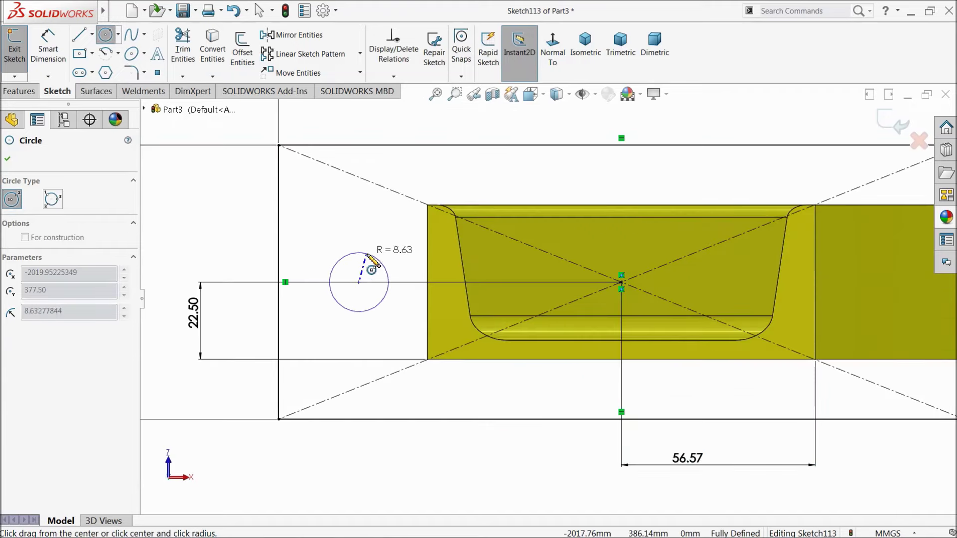
{"action": "left_click", "coordinate": [384, 256]}
{"action": "scroll", "coordinate": [548, 296], "scroll_direction": "up", "scroll_amount": 2}
{"action": "left_click", "coordinate": [774, 287]}
{"action": "left_click", "coordinate": [785, 261]}
{"action": "right_click", "coordinate": [628, 155]}
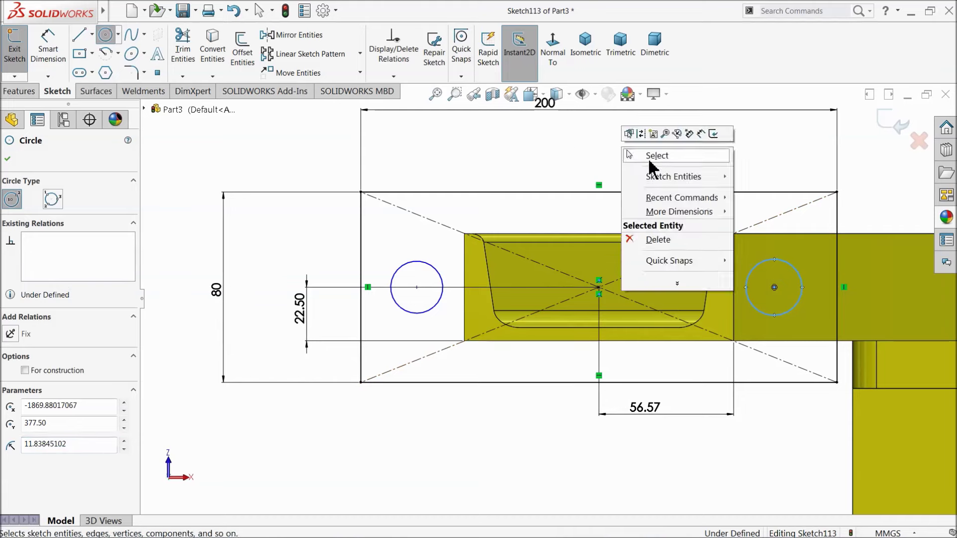
{"action": "left_click", "coordinate": [650, 157]}
Step: Make the two circles equal in size with an Equal relation
{"action": "scroll", "coordinate": [807, 299], "scroll_direction": "down", "scroll_amount": 2}
{"action": "left_click", "coordinate": [790, 313]}
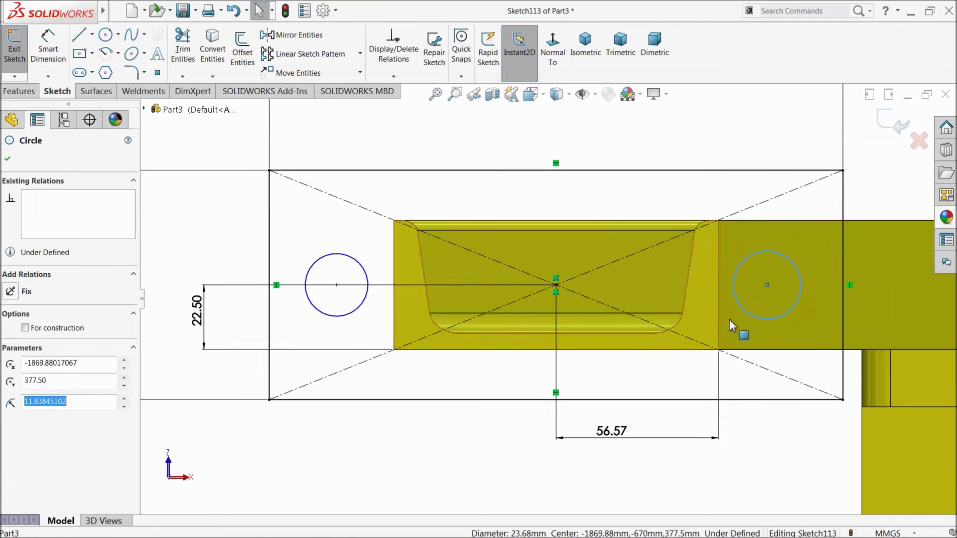
{"action": "left_click", "coordinate": [366, 297], "text": "ctrl"}
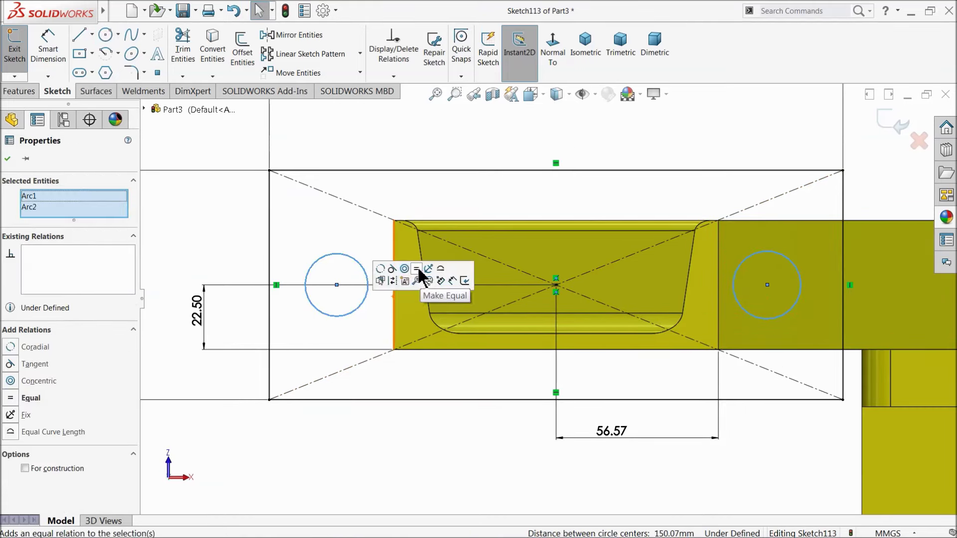
{"action": "left_click", "coordinate": [418, 272]}
{"action": "left_click", "coordinate": [48, 48]}
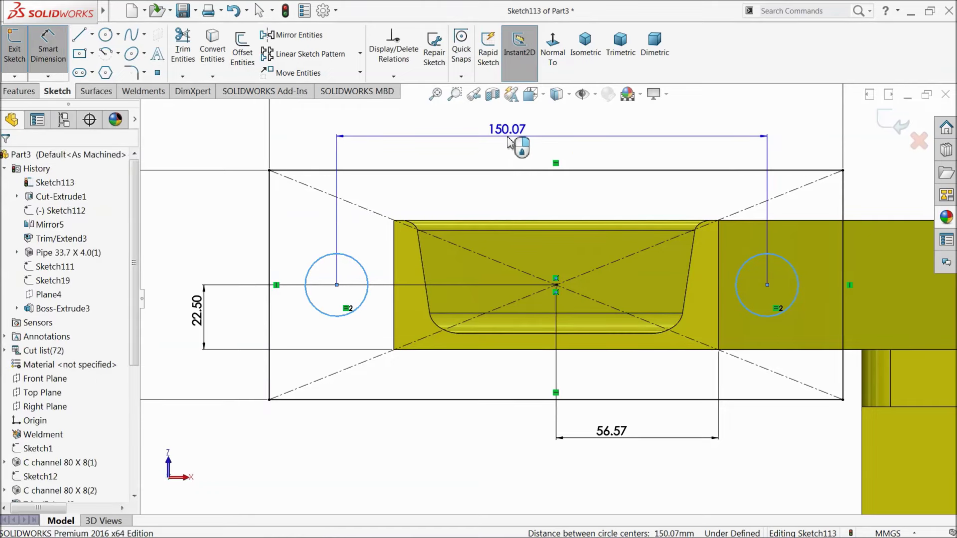
{"action": "key", "text": "Escape"}
Step: Dimension the left circle's center 15 mm from the rectangle's left edge
{"action": "left_click", "coordinate": [48, 47]}
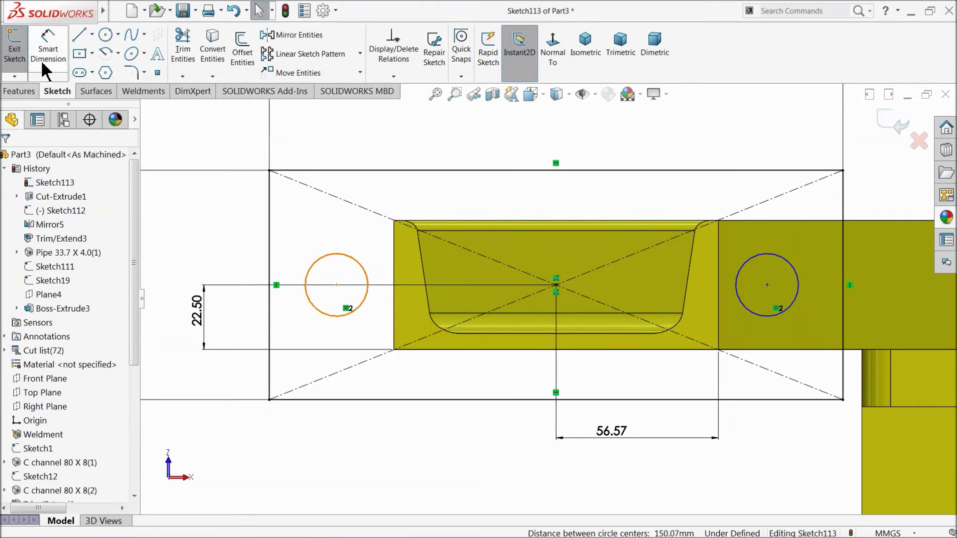
{"action": "left_click", "coordinate": [337, 285]}
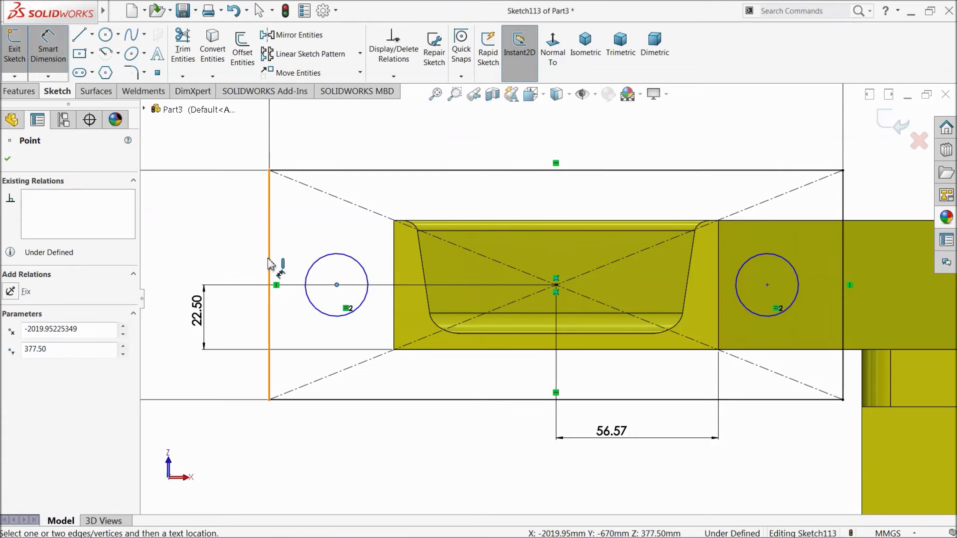
{"action": "left_click", "coordinate": [272, 260]}
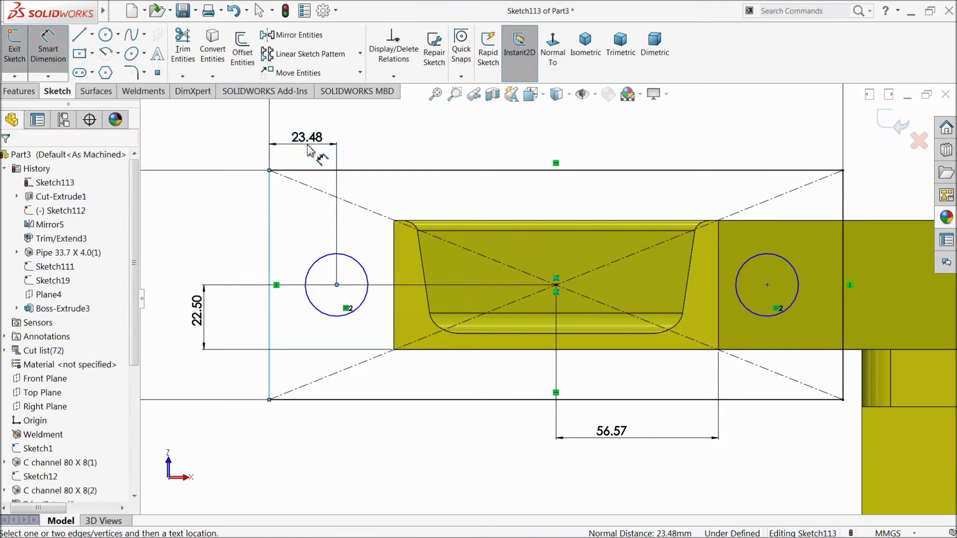
{"action": "left_click", "coordinate": [279, 145]}
{"action": "type", "text": "15"}
{"action": "key", "text": "Return"}
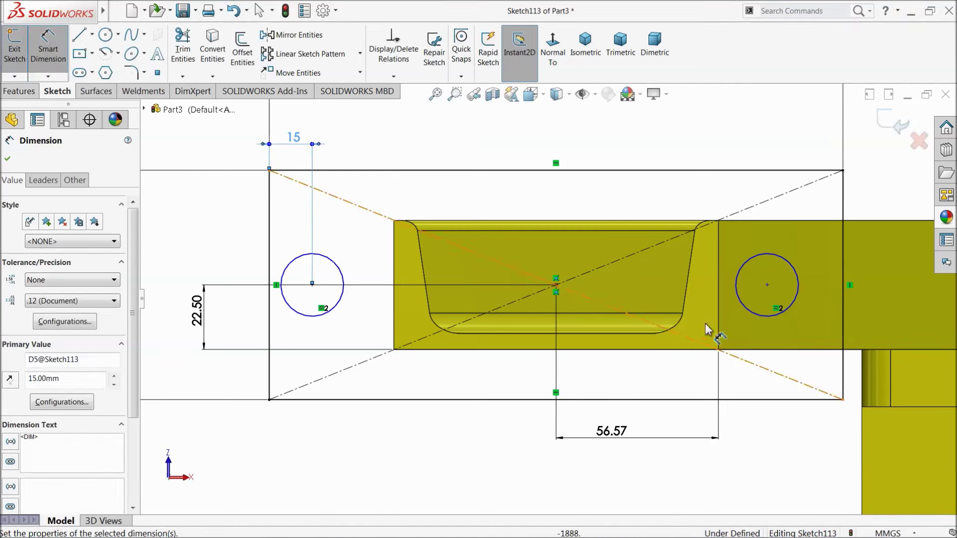
Step: Dimension the right circle's center 15 mm from the rectangle's right edge
{"action": "left_click", "coordinate": [767, 286]}
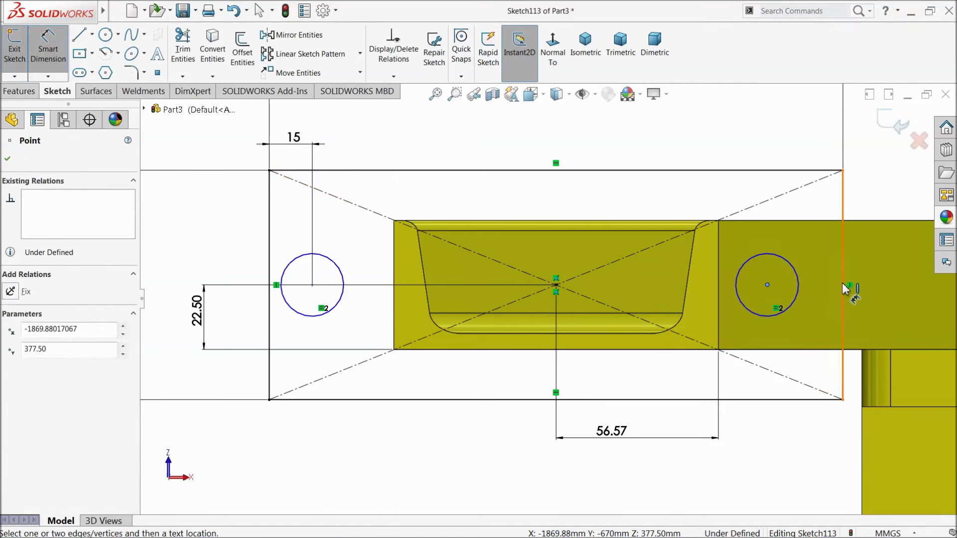
{"action": "left_click", "coordinate": [846, 289]}
{"action": "left_click", "coordinate": [791, 152]}
{"action": "type", "text": "15"}
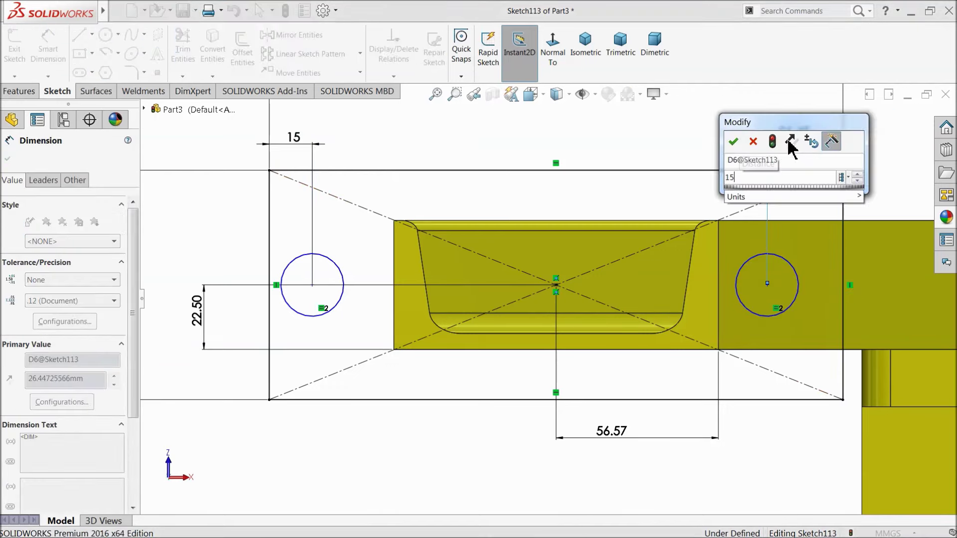
{"action": "key", "text": "Return"}
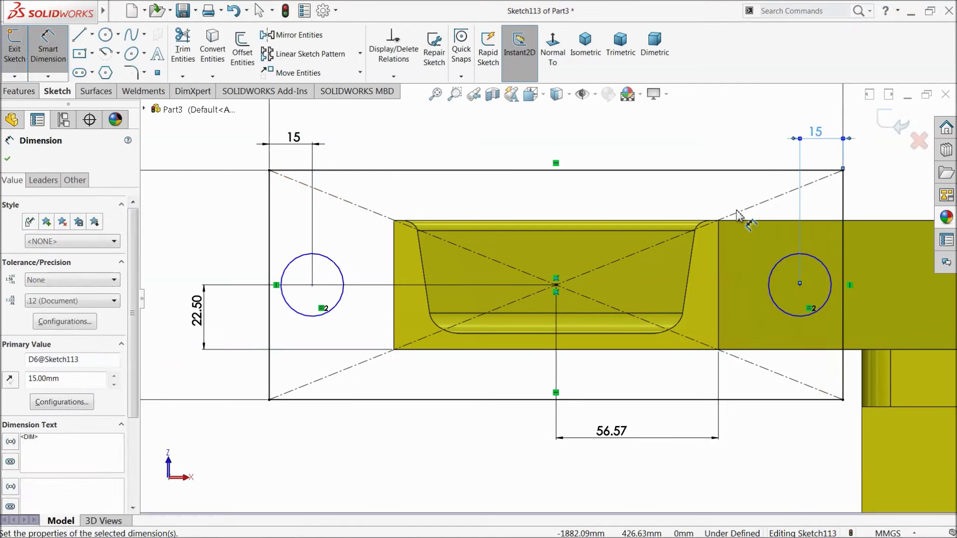
Step: Dimension the left circle's diameter at 15 mm
{"action": "left_click", "coordinate": [292, 272]}
{"action": "left_click", "coordinate": [215, 231]}
{"action": "type", "text": "15"}
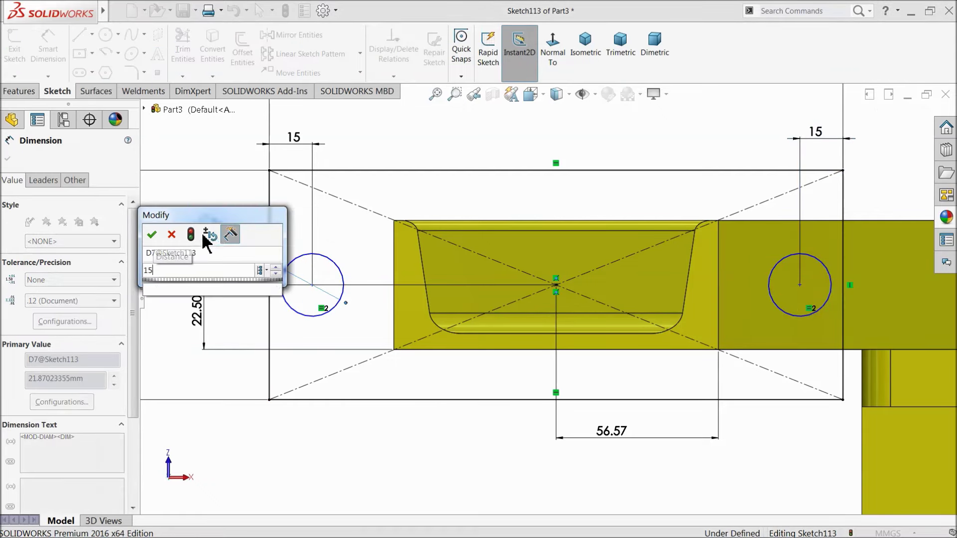
{"action": "left_click", "coordinate": [151, 236]}
{"action": "left_click", "coordinate": [58, 53]}
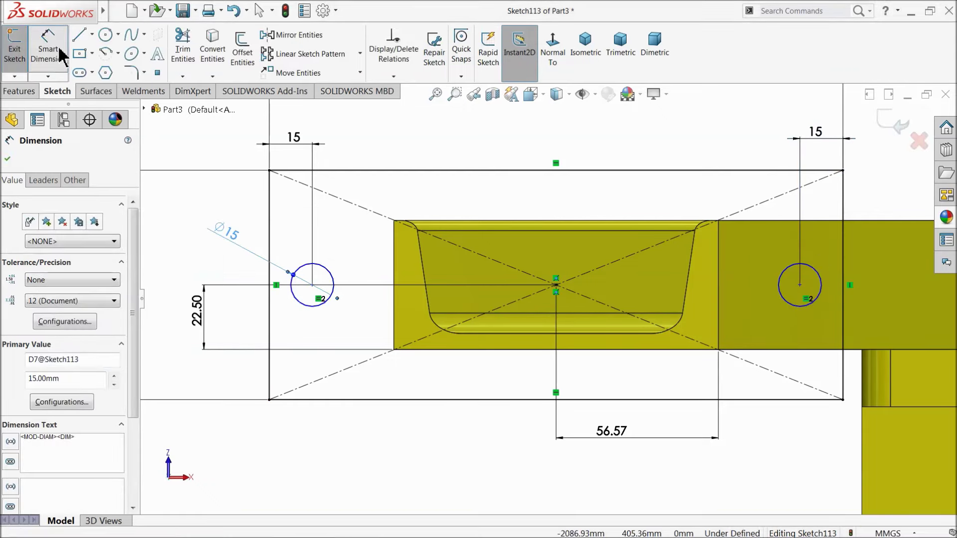
Step: Align both circle centers with the rectangle's center using a Horizontal relation
{"action": "left_click", "coordinate": [312, 285]}
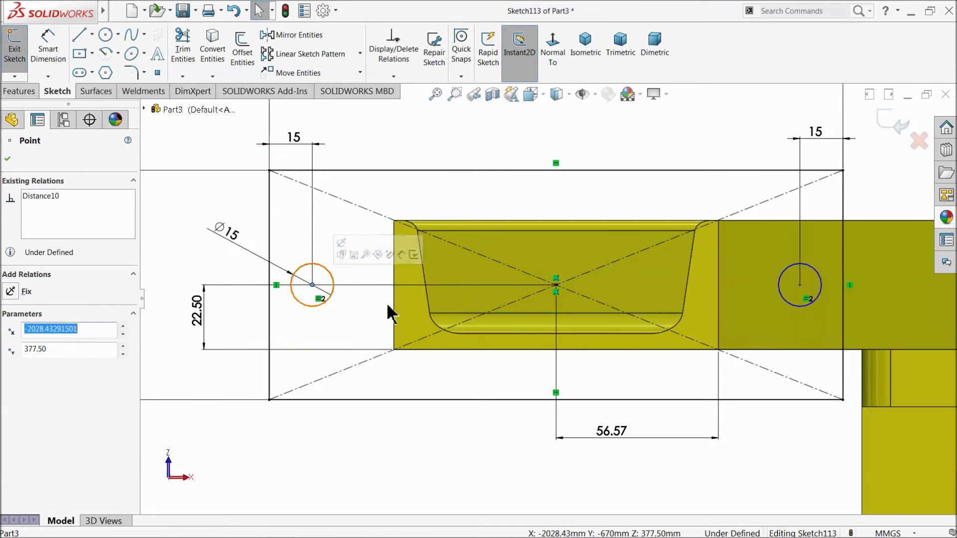
{"action": "left_click", "coordinate": [556, 286], "text": "ctrl"}
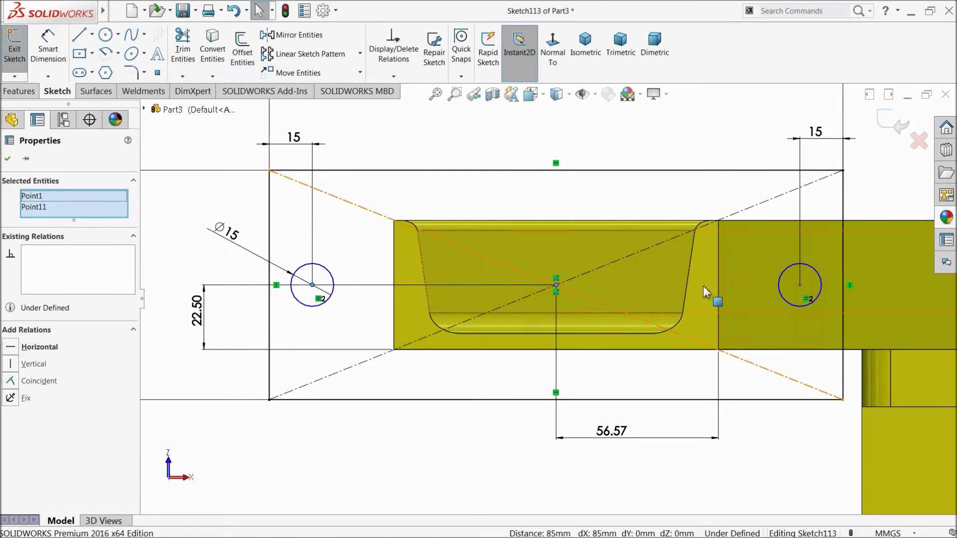
{"action": "left_click", "coordinate": [800, 286], "text": "ctrl"}
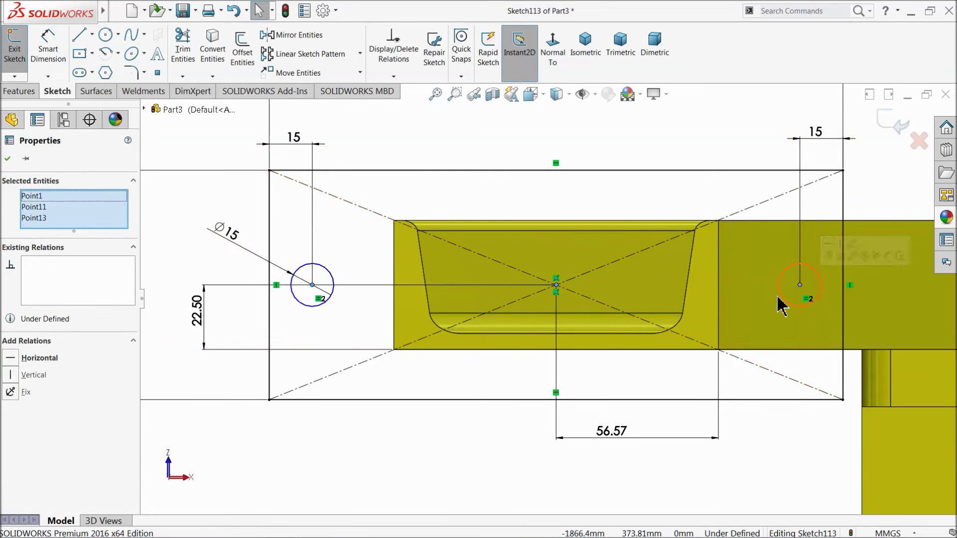
{"action": "left_click", "coordinate": [34, 359]}
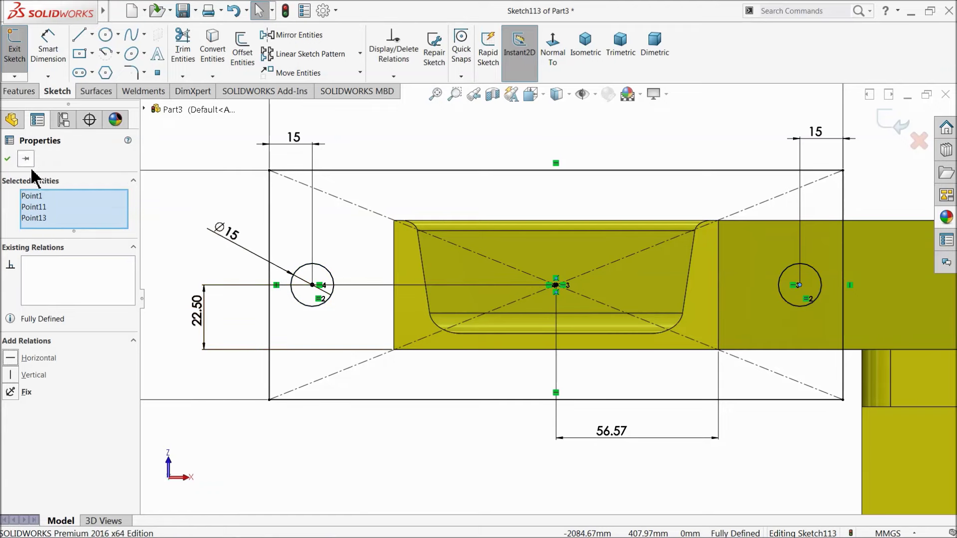
{"action": "left_click", "coordinate": [8, 159]}
Step: Sketch a center rectangle about 229 x 92 mm around the upright channel section standing on the long horizontal member
{"action": "scroll", "coordinate": [373, 298], "scroll_direction": "up", "scroll_amount": 6}
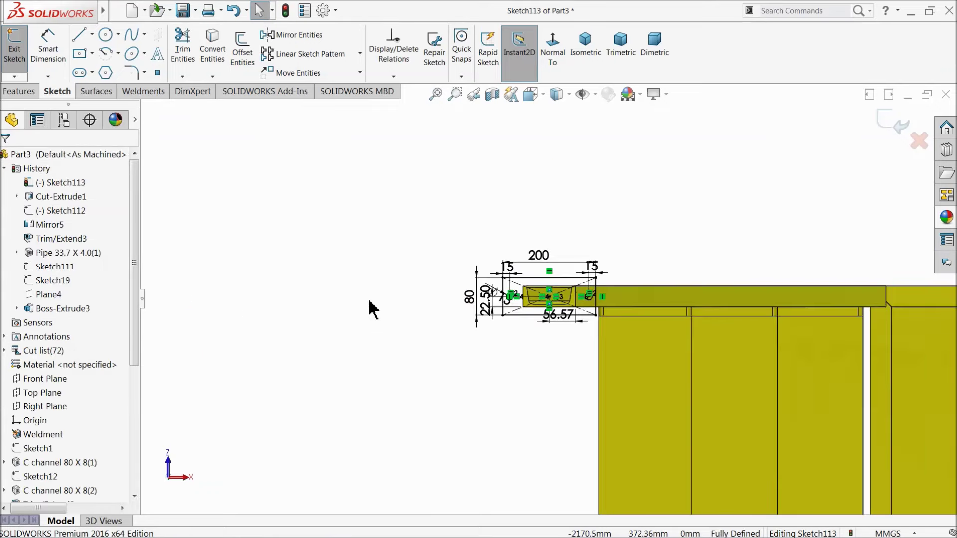
{"action": "scroll", "coordinate": [593, 325], "scroll_direction": "up", "scroll_amount": 4}
{"action": "scroll", "coordinate": [729, 294], "scroll_direction": "down", "scroll_amount": 8}
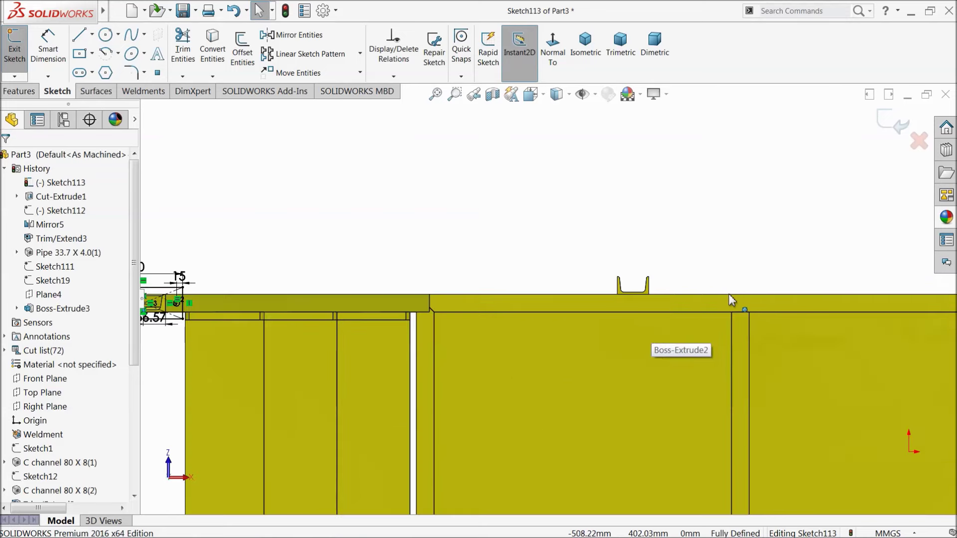
{"action": "scroll", "coordinate": [600, 294], "scroll_direction": "down", "scroll_amount": 3}
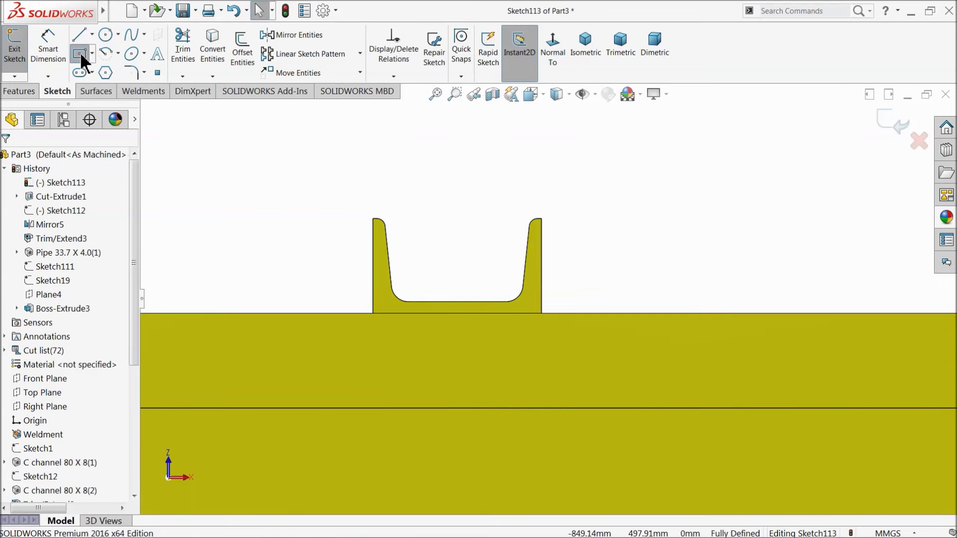
{"action": "left_click", "coordinate": [80, 53]}
{"action": "left_click", "coordinate": [452, 263]}
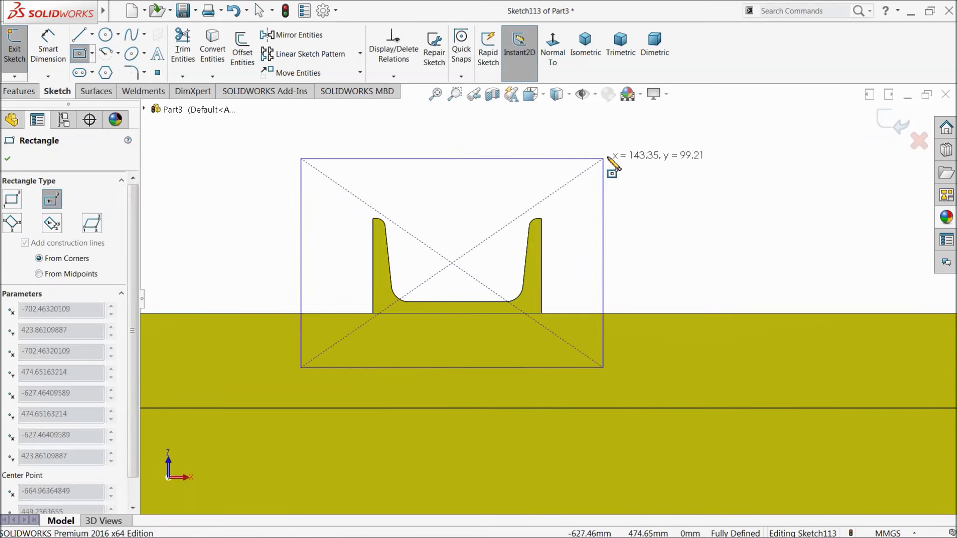
{"action": "left_click", "coordinate": [694, 166]}
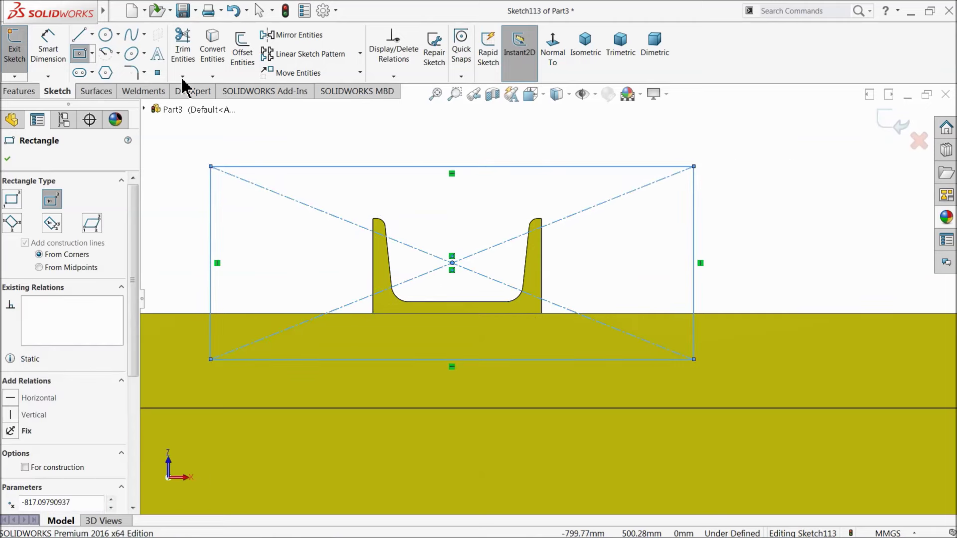
Step: Dimension the new rectangle to 150 mm wide and 80 mm high
{"action": "left_click", "coordinate": [45, 49]}
{"action": "left_click", "coordinate": [408, 168]}
{"action": "left_click", "coordinate": [414, 149]}
{"action": "type", "text": "150"}
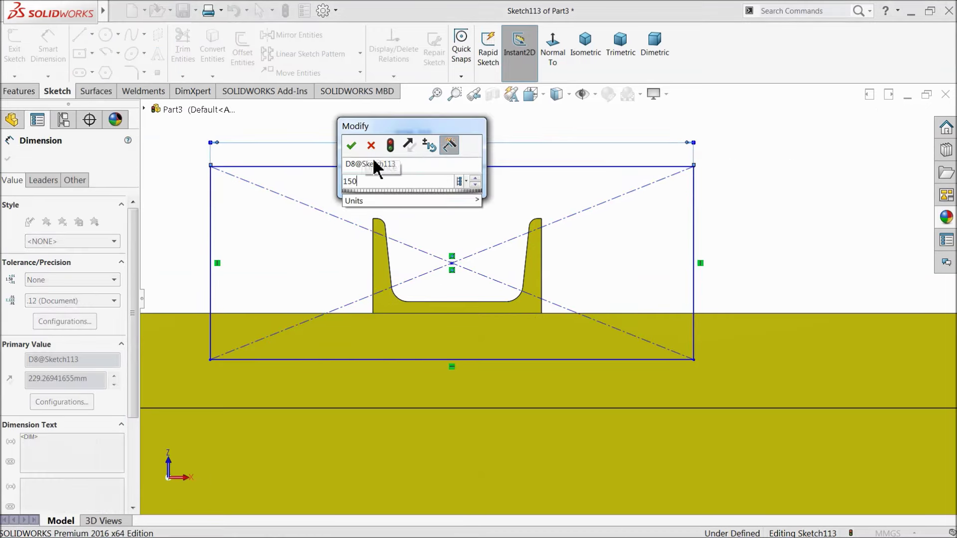
{"action": "left_click", "coordinate": [351, 146]}
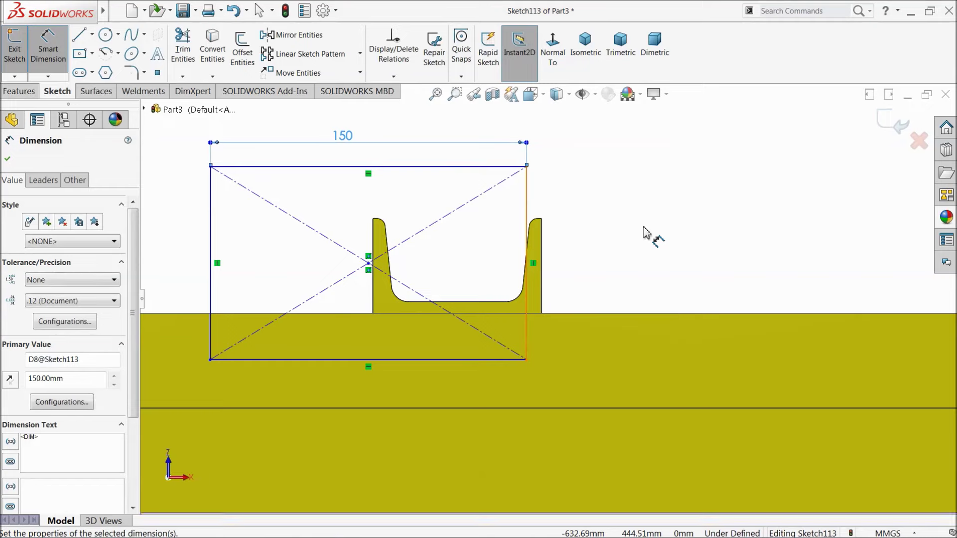
{"action": "left_click", "coordinate": [530, 230]}
{"action": "left_click", "coordinate": [620, 243]}
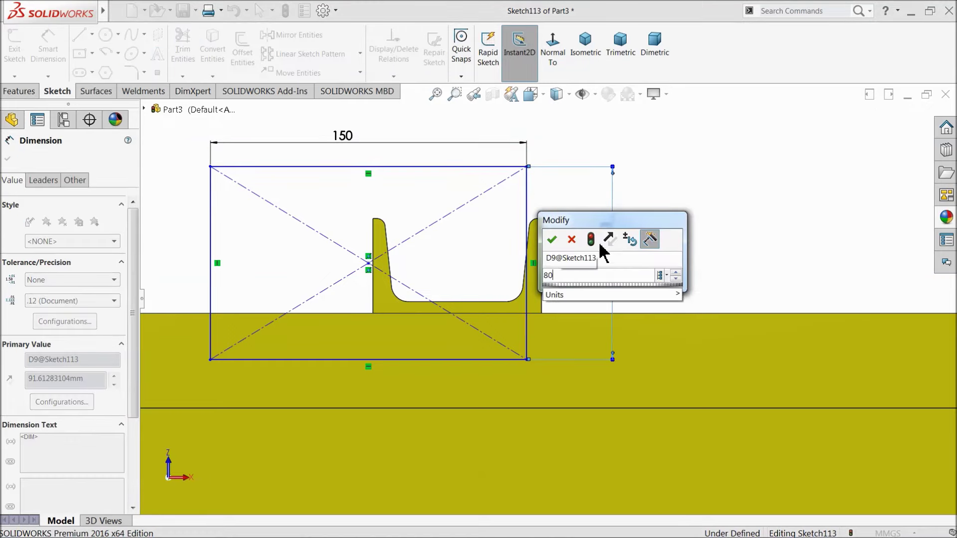
{"action": "type", "text": "80"}
{"action": "key", "text": "Return"}
{"action": "left_click", "coordinate": [8, 160]}
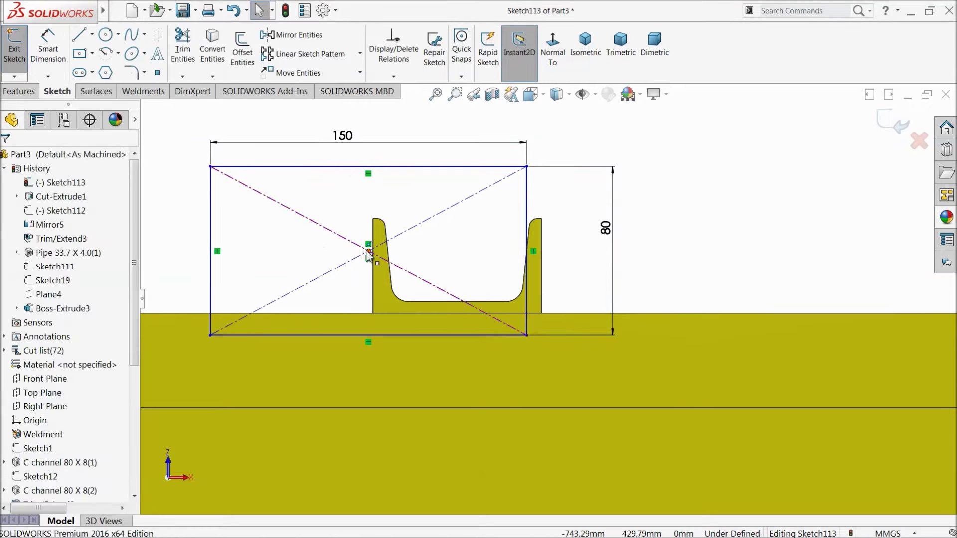
Step: Shift the rectangle to center it over the channel and dimension its center 22.5 mm from the channel web's inner edge
{"action": "left_click_drag", "start_coordinate": [369, 251], "coordinate": [453, 256]}
{"action": "scroll", "coordinate": [485, 293], "scroll_direction": "down", "scroll_amount": 1}
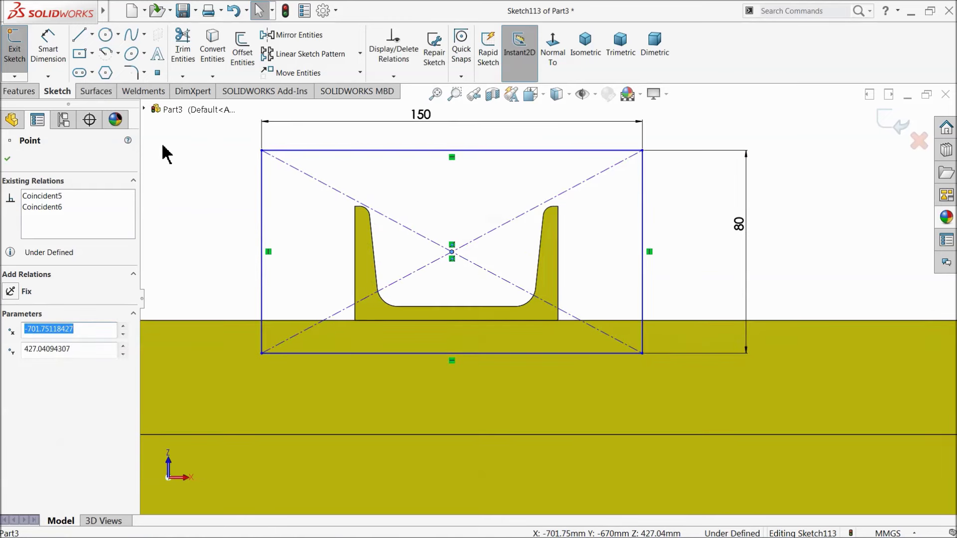
{"action": "left_click", "coordinate": [59, 55]}
{"action": "left_click", "coordinate": [452, 252]}
{"action": "left_click", "coordinate": [455, 306]}
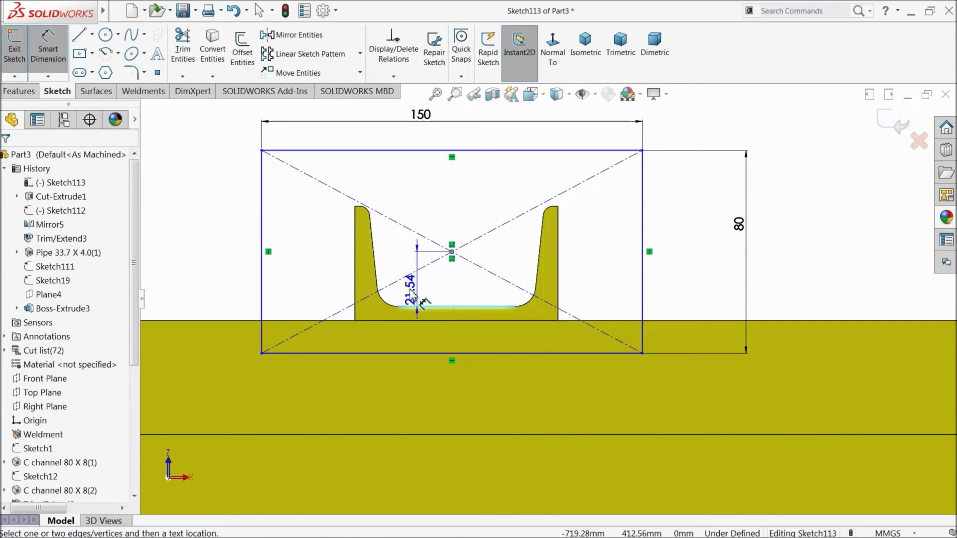
{"action": "left_click", "coordinate": [317, 292]}
{"action": "type", "text": "22."}
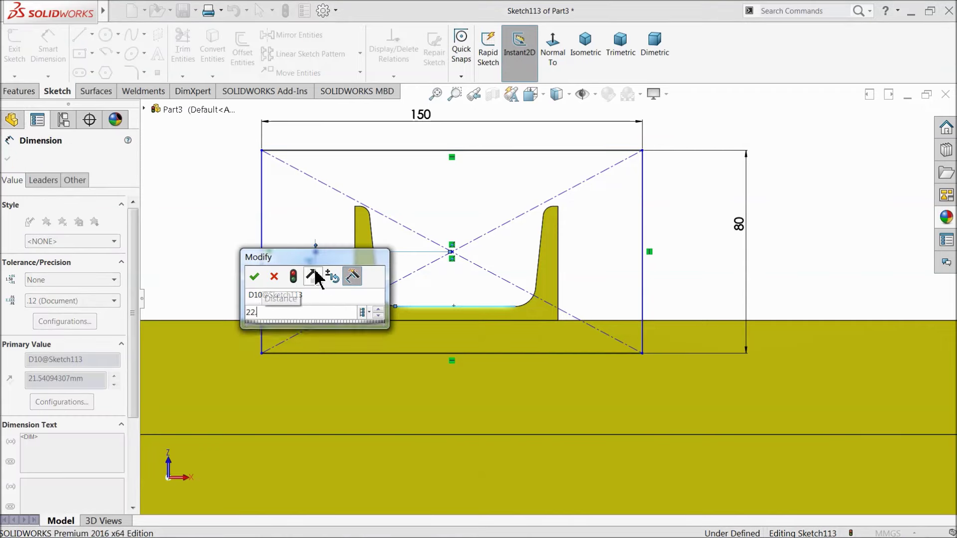
{"action": "type", "text": "5"}
{"action": "key", "text": "Return"}
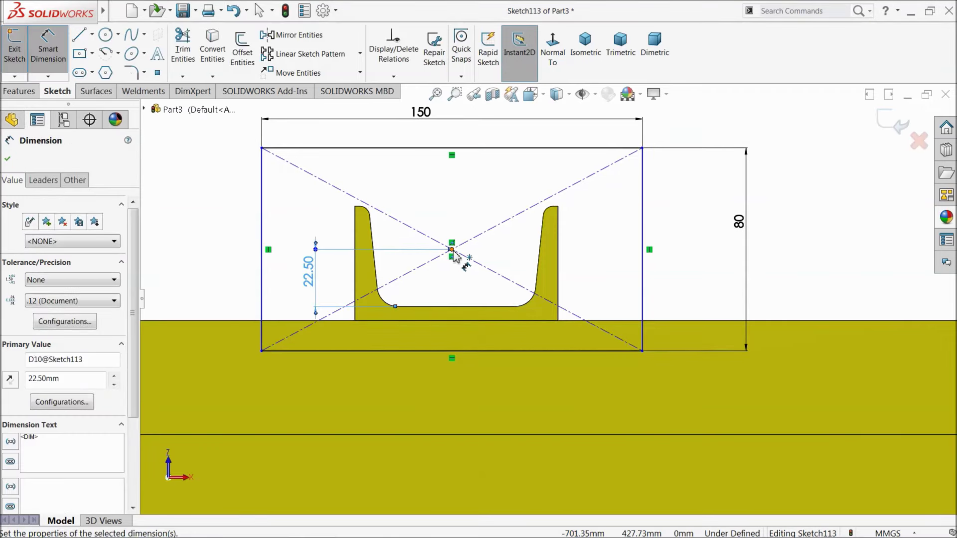
Step: Dimension the rectangle's center 40 mm from the channel's right outer edge
{"action": "left_click", "coordinate": [452, 250]}
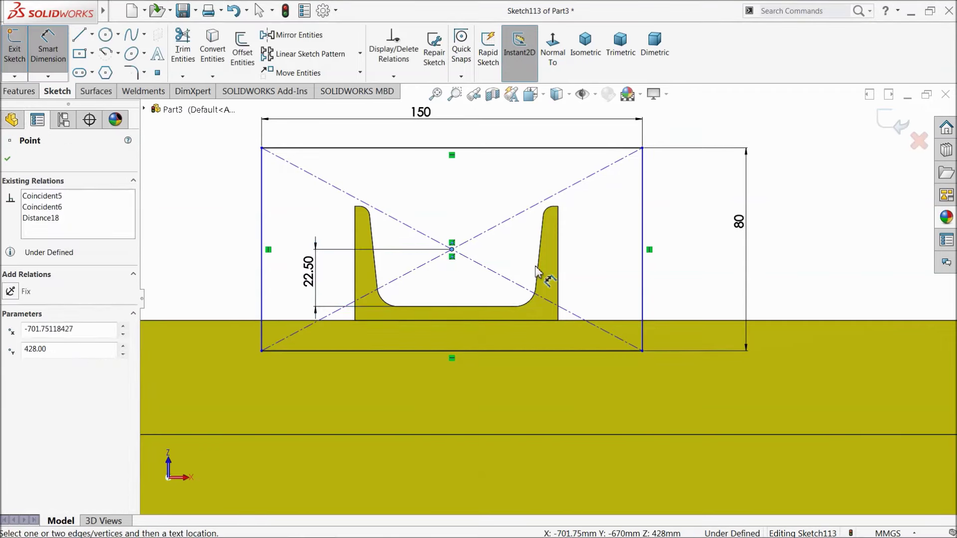
{"action": "left_click", "coordinate": [558, 280]}
{"action": "left_click", "coordinate": [519, 188]}
{"action": "type", "text": "40"}
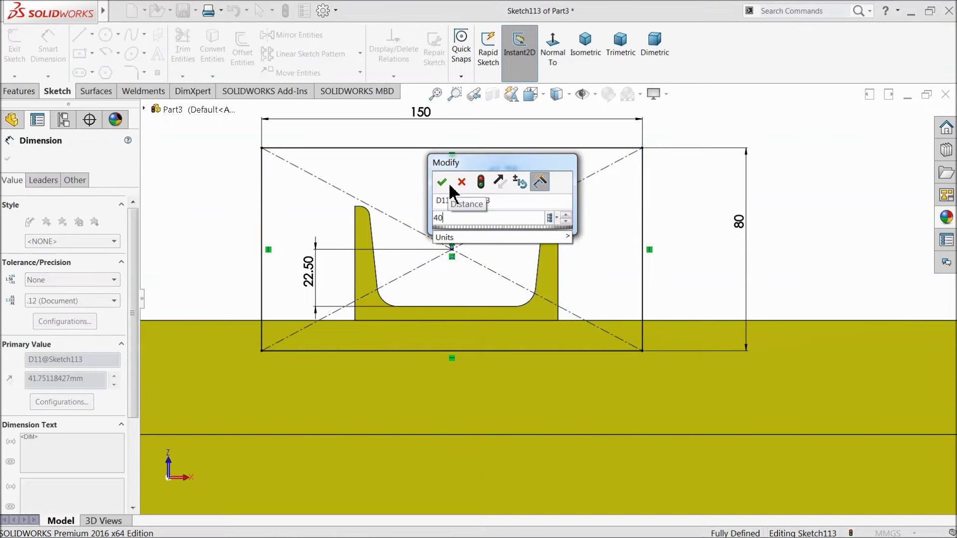
{"action": "left_click", "coordinate": [443, 183]}
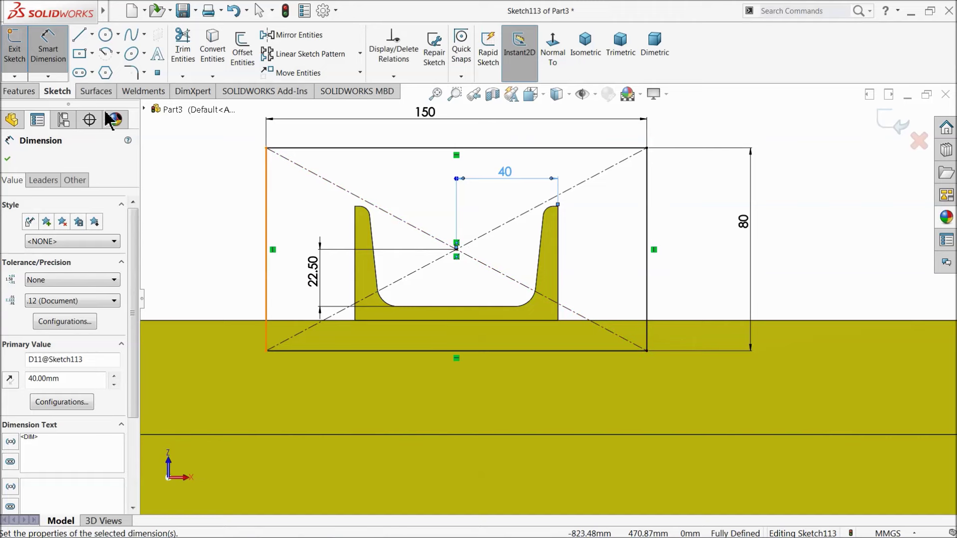
Step: Sketch one circle on each side of the channel inside the 150 mm rectangle, the left one about 24 mm in diameter
{"action": "left_click", "coordinate": [106, 35]}
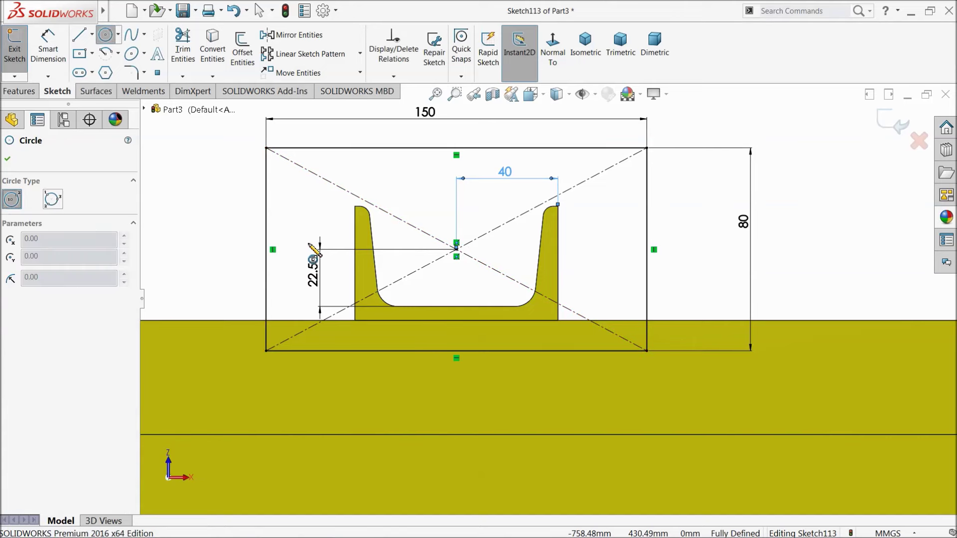
{"action": "left_click", "coordinate": [308, 243]}
{"action": "left_click", "coordinate": [339, 243]}
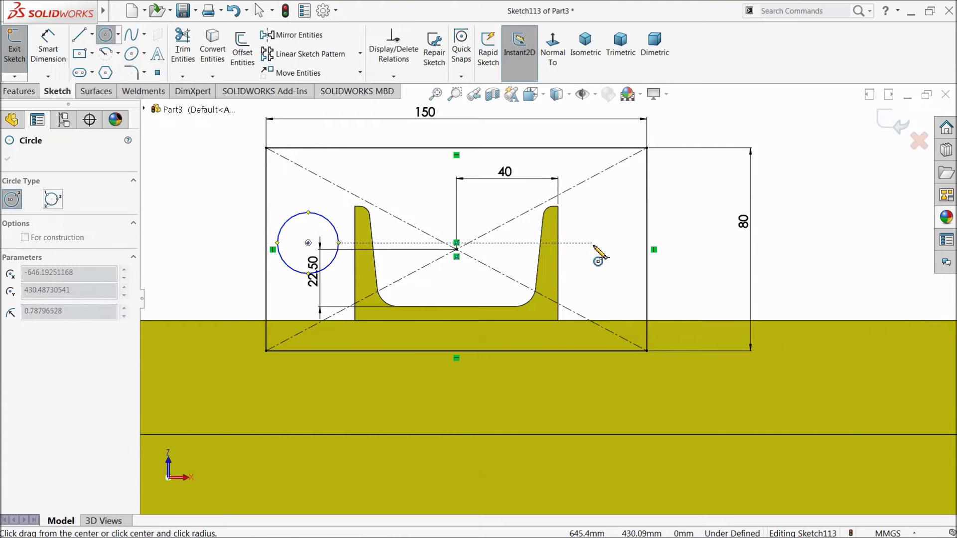
{"action": "left_click", "coordinate": [593, 244]}
{"action": "right_click", "coordinate": [695, 192]}
{"action": "left_click", "coordinate": [713, 201]}
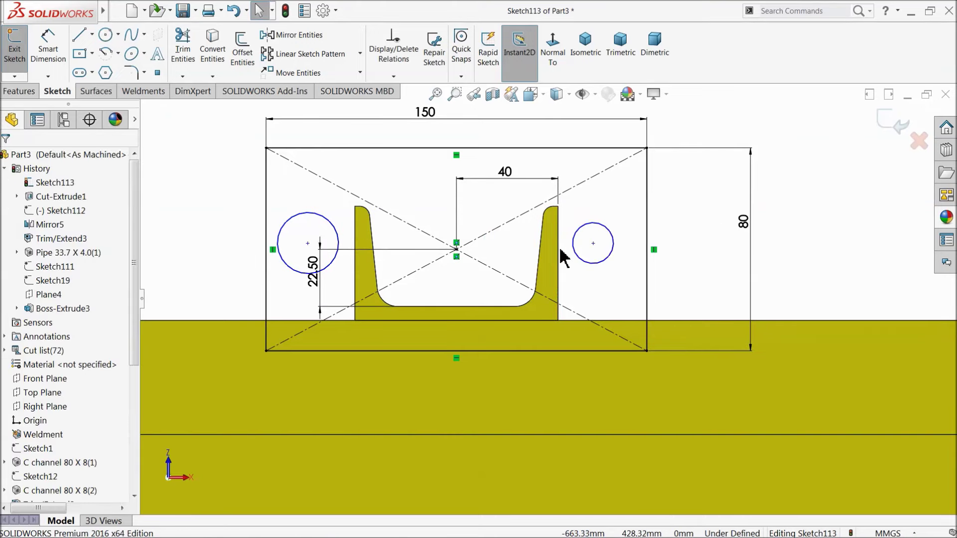
Step: Apply an Equal relation to the two circles beside the channel
{"action": "left_click", "coordinate": [336, 262]}
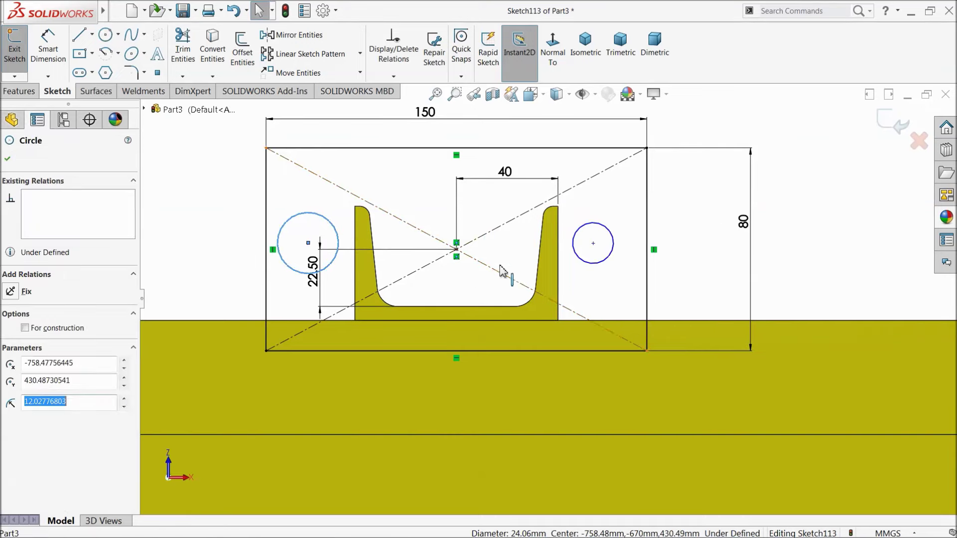
{"action": "left_click", "coordinate": [590, 263], "text": "ctrl"}
{"action": "left_click", "coordinate": [652, 220]}
{"action": "left_click", "coordinate": [692, 193]}
Step: Make the two circle centers horizontal with the center of the 150 mm rectangle
{"action": "left_click", "coordinate": [594, 244]}
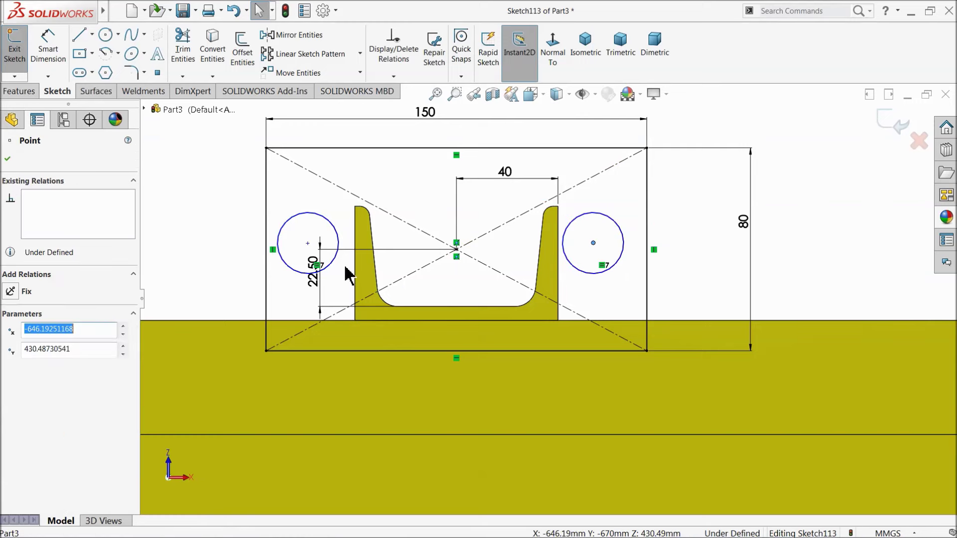
{"action": "left_click", "coordinate": [309, 243], "text": "ctrl"}
{"action": "left_click", "coordinate": [457, 254], "text": "ctrl"}
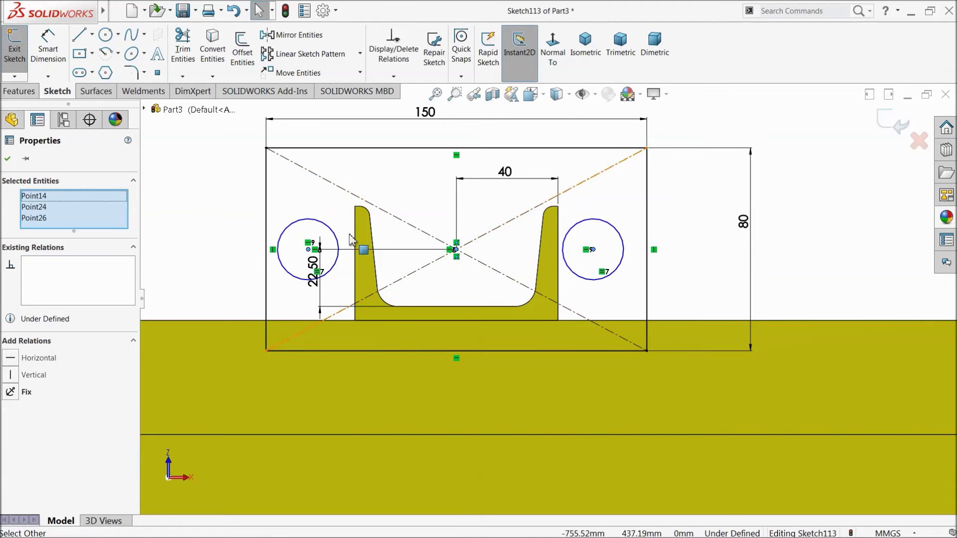
Step: Dimension the left circle 15 mm from the left edge of the 150 mm rectangle
{"action": "left_click", "coordinate": [50, 50]}
{"action": "left_click", "coordinate": [303, 222]}
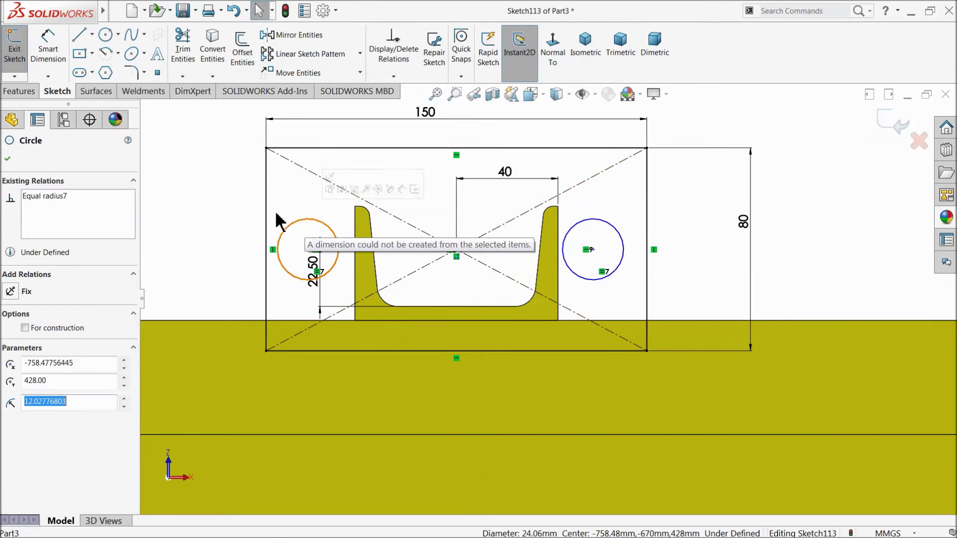
{"action": "left_click", "coordinate": [266, 213]}
{"action": "left_click", "coordinate": [50, 55]}
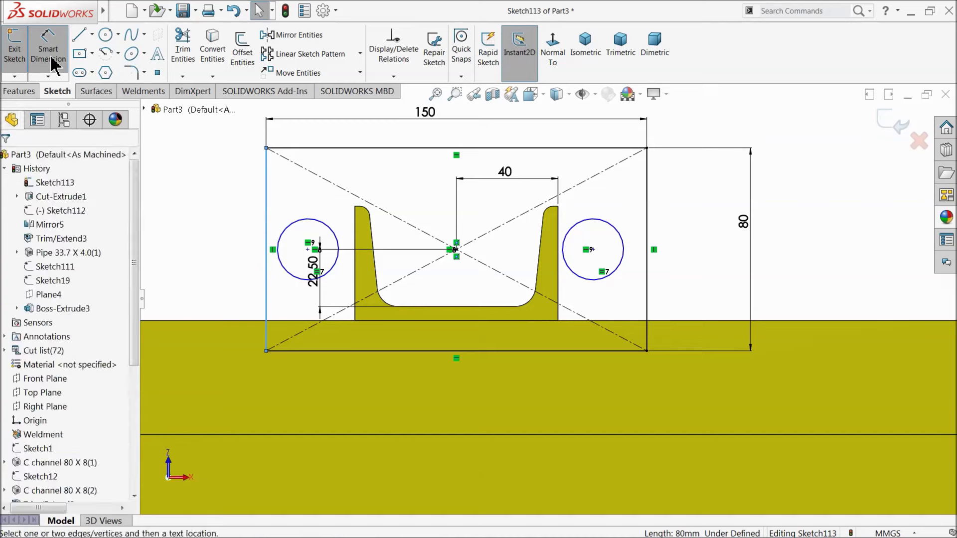
{"action": "left_click", "coordinate": [289, 228]}
{"action": "left_click", "coordinate": [295, 200]}
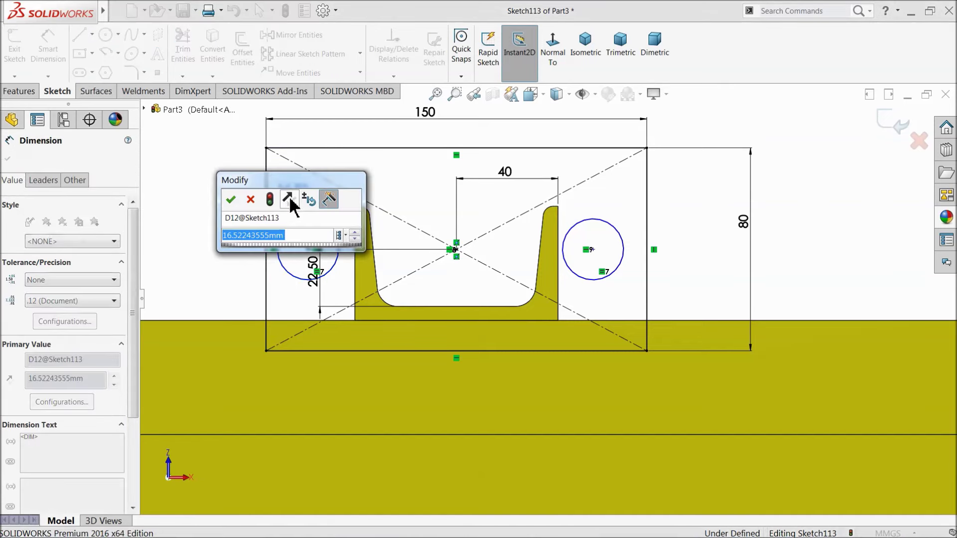
{"action": "type", "text": "15"}
{"action": "key", "text": "Return"}
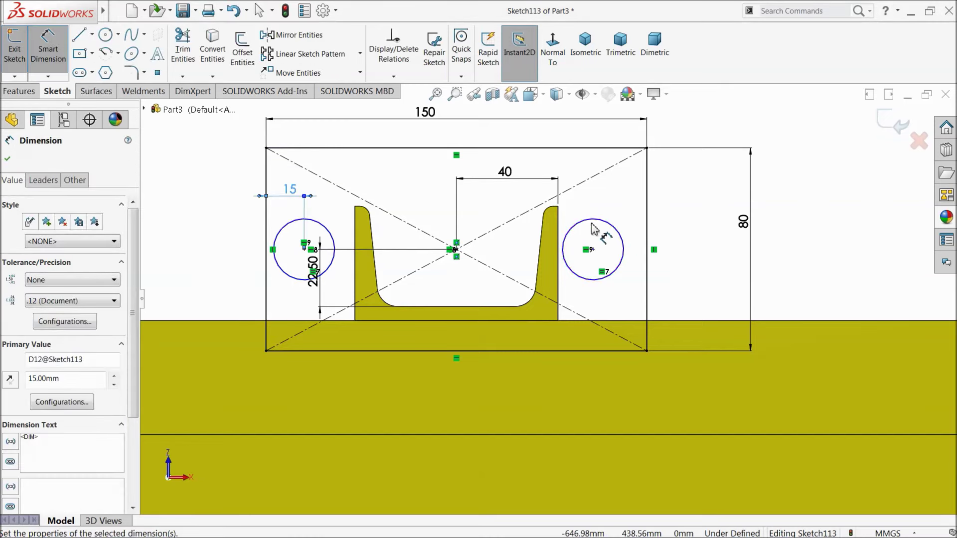
Step: Dimension the right circle 15 mm from the right edge of the 150 mm rectangle
{"action": "left_click", "coordinate": [593, 225]}
{"action": "left_click", "coordinate": [646, 209]}
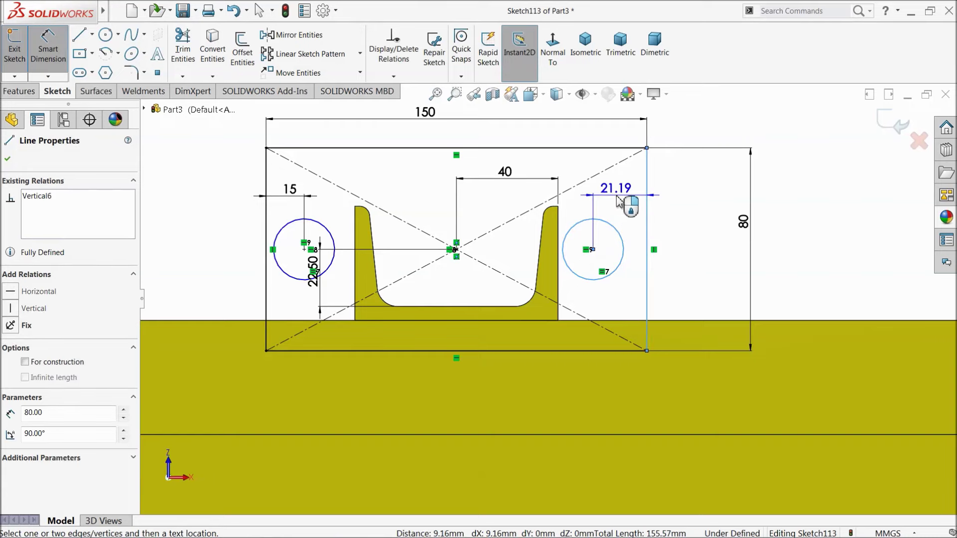
{"action": "left_click", "coordinate": [617, 201]}
{"action": "type", "text": "15"}
{"action": "key", "text": "Return"}
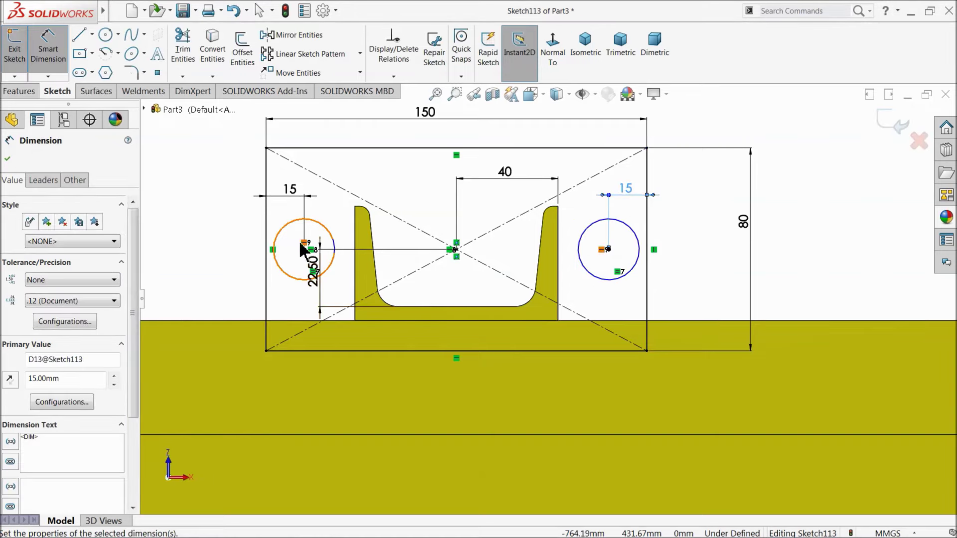
Step: Dimension the left bolt hole circle in the 150 mm rectangle to a 15 mm diameter
{"action": "left_click", "coordinate": [278, 241]}
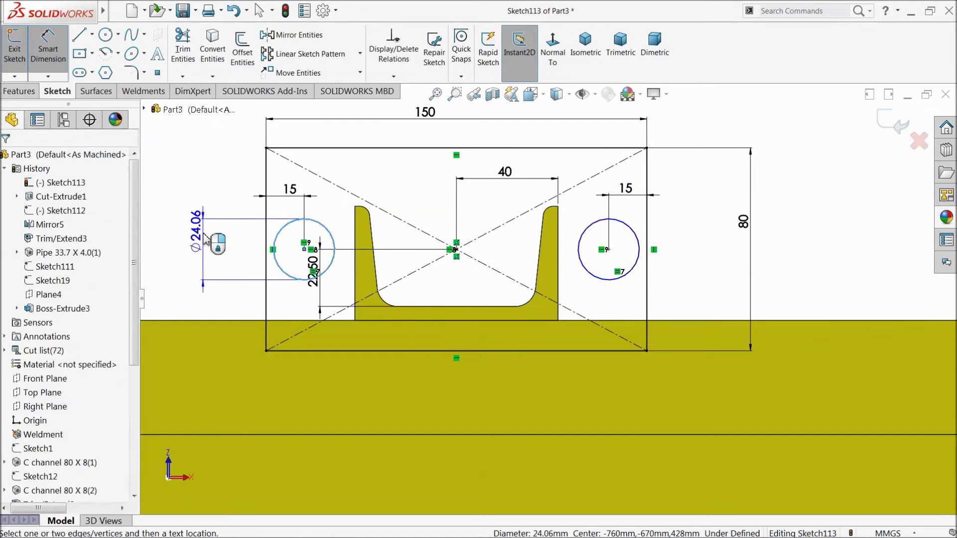
{"action": "left_click", "coordinate": [202, 232]}
{"action": "type", "text": "15"}
{"action": "key", "text": "Return"}
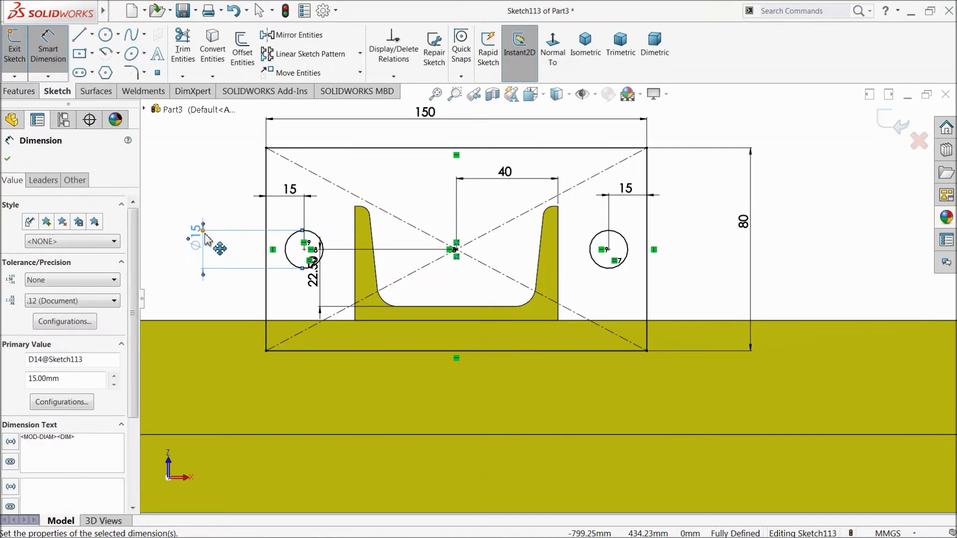
{"action": "left_click", "coordinate": [8, 160]}
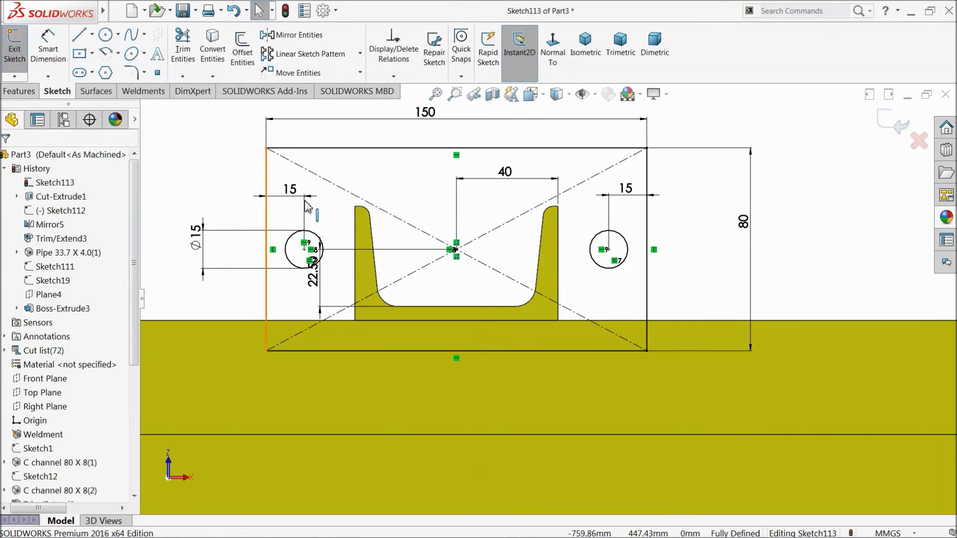
Step: Draw a vertical and a horizontal centerline from the origin, the horizontal one extending past the left end of the platform
{"action": "scroll", "coordinate": [458, 251], "scroll_direction": "up", "scroll_amount": 16}
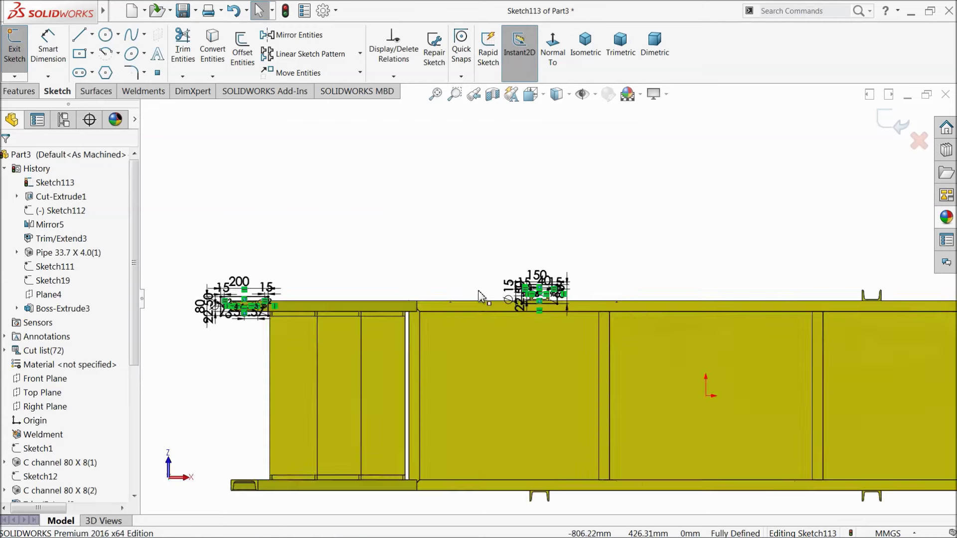
{"action": "scroll", "coordinate": [549, 373], "scroll_direction": "down", "scroll_amount": 3}
{"action": "left_click", "coordinate": [117, 35]}
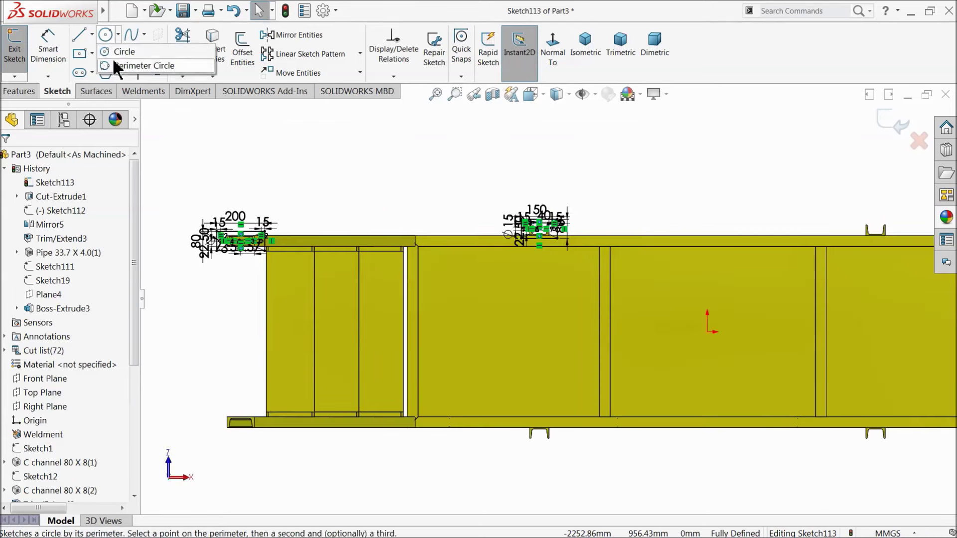
{"action": "left_click", "coordinate": [92, 34]}
{"action": "left_click", "coordinate": [100, 64]}
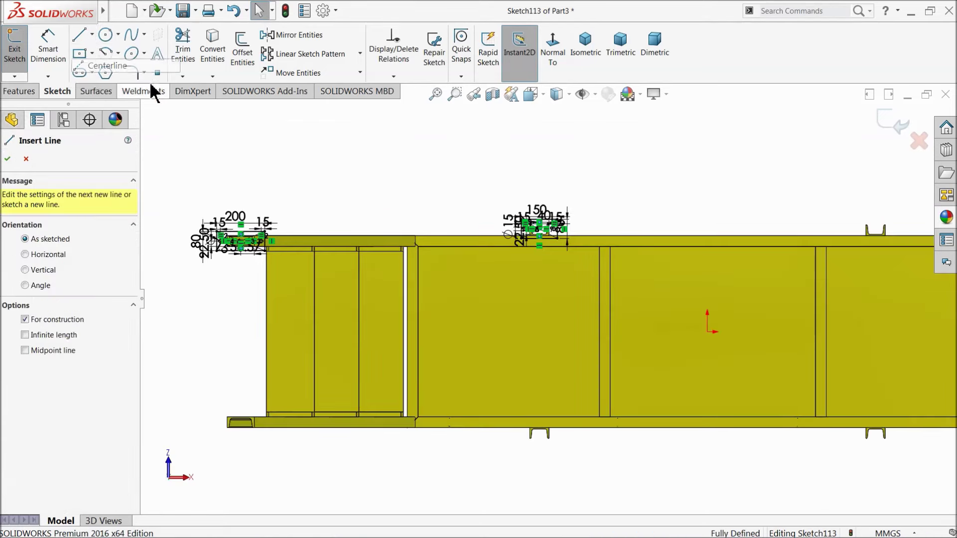
{"action": "left_click", "coordinate": [707, 195]}
{"action": "left_click", "coordinate": [708, 331]}
{"action": "left_click", "coordinate": [707, 331]}
{"action": "left_click", "coordinate": [203, 332]}
{"action": "right_click", "coordinate": [207, 273]}
{"action": "left_click", "coordinate": [213, 281]}
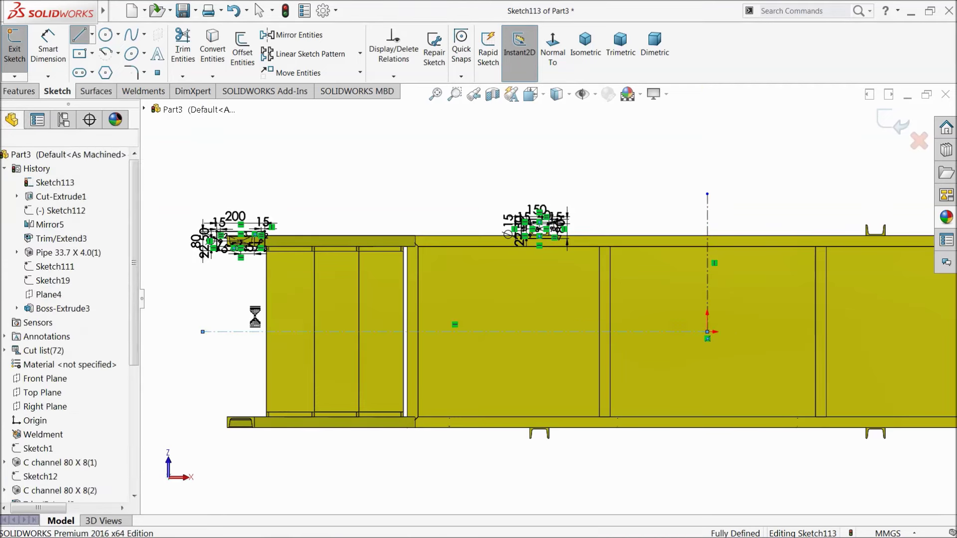
Step: Mirror both base plate profiles with their holes about the horizontal centerline
{"action": "left_click", "coordinate": [295, 35]}
{"action": "mouse_move", "coordinate": [596, 230]}
{"action": "left_mouse_down"}
{"action": "mouse_move", "coordinate": [216, 279]}
{"action": "mouse_move", "coordinate": [175, 273]}
{"action": "left_mouse_up"}
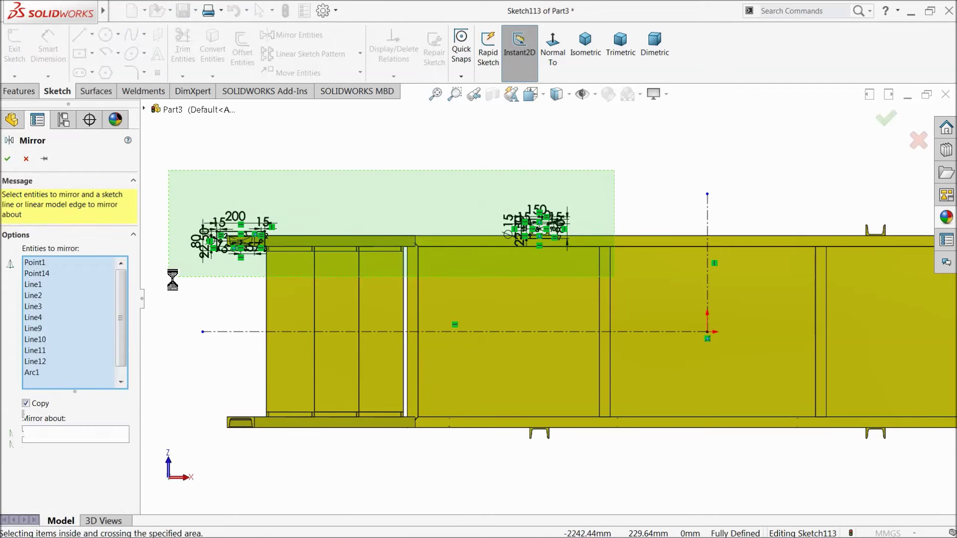
{"action": "scroll", "coordinate": [134, 421], "scroll_direction": "down", "scroll_amount": 1}
{"action": "left_click", "coordinate": [107, 498]}
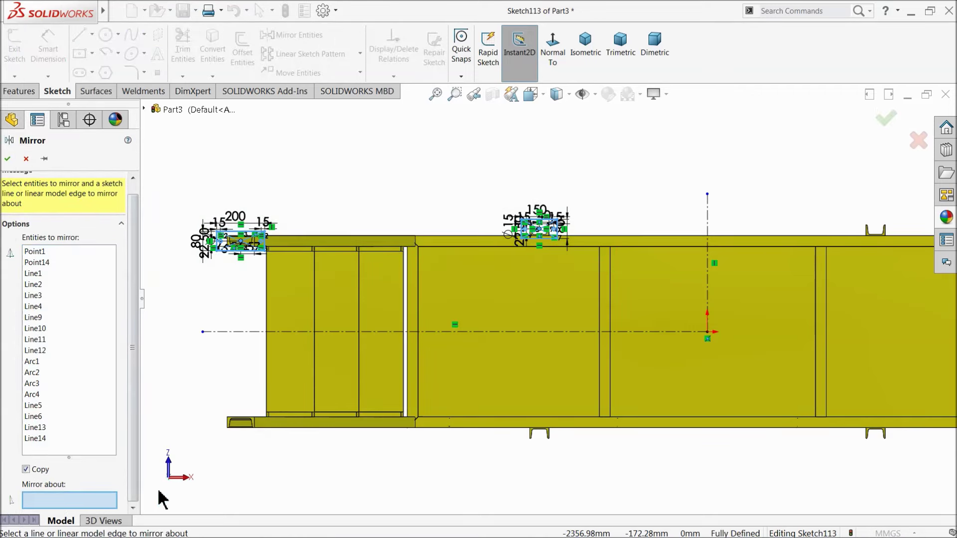
{"action": "left_click", "coordinate": [423, 337]}
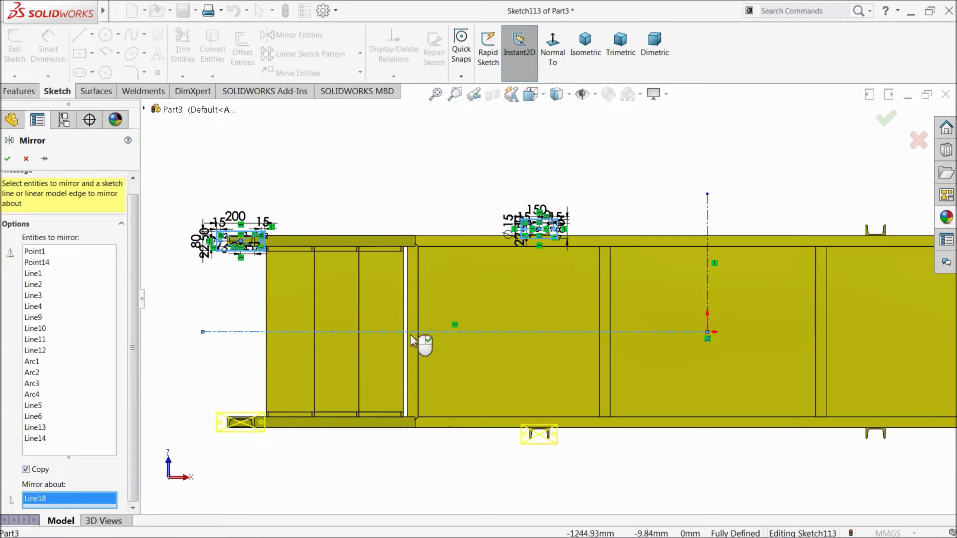
{"action": "left_click", "coordinate": [8, 159]}
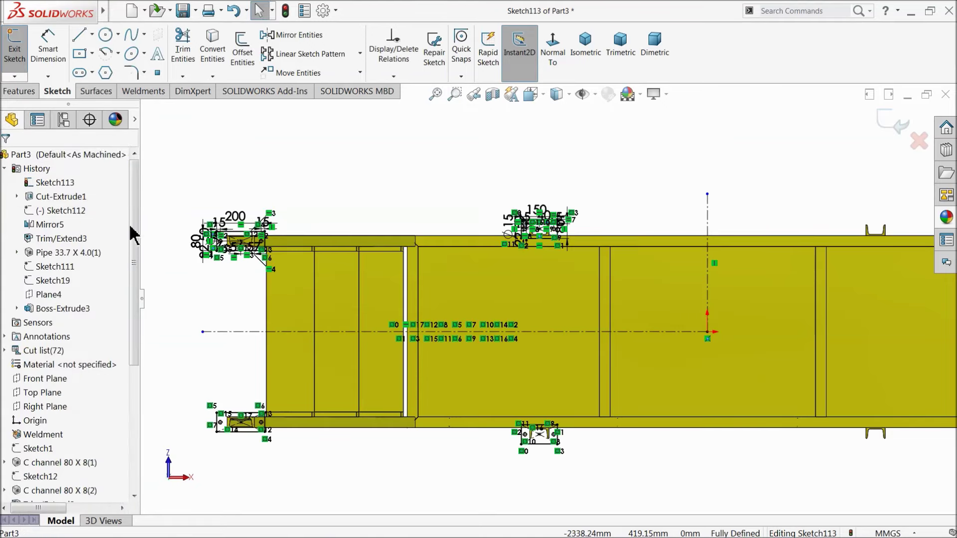
Step: Mirror the four base plate profiles on the left half of the platform about the vertical centerline
{"action": "scroll", "coordinate": [543, 257], "scroll_direction": "up", "scroll_amount": 1}
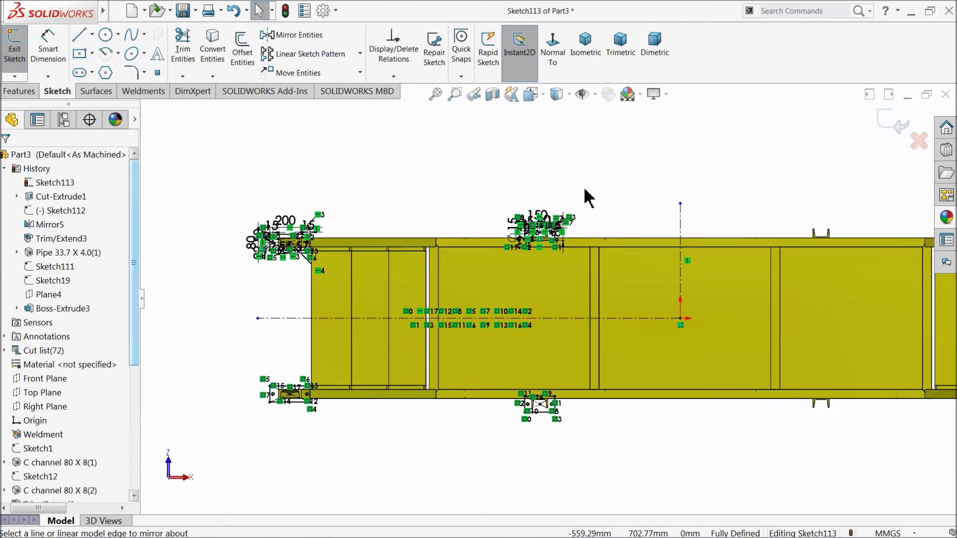
{"action": "left_click", "coordinate": [321, 36]}
{"action": "mouse_move", "coordinate": [578, 299]}
{"action": "left_mouse_down"}
{"action": "mouse_move", "coordinate": [310, 471]}
{"action": "mouse_move", "coordinate": [238, 457]}
{"action": "left_mouse_up"}
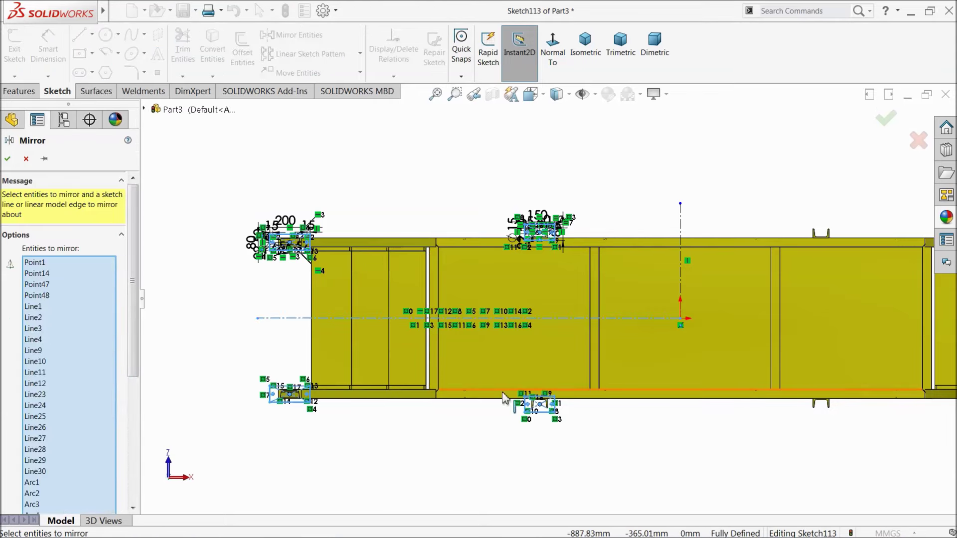
{"action": "left_click_drag", "start_coordinate": [132, 299], "coordinate": [124, 460]}
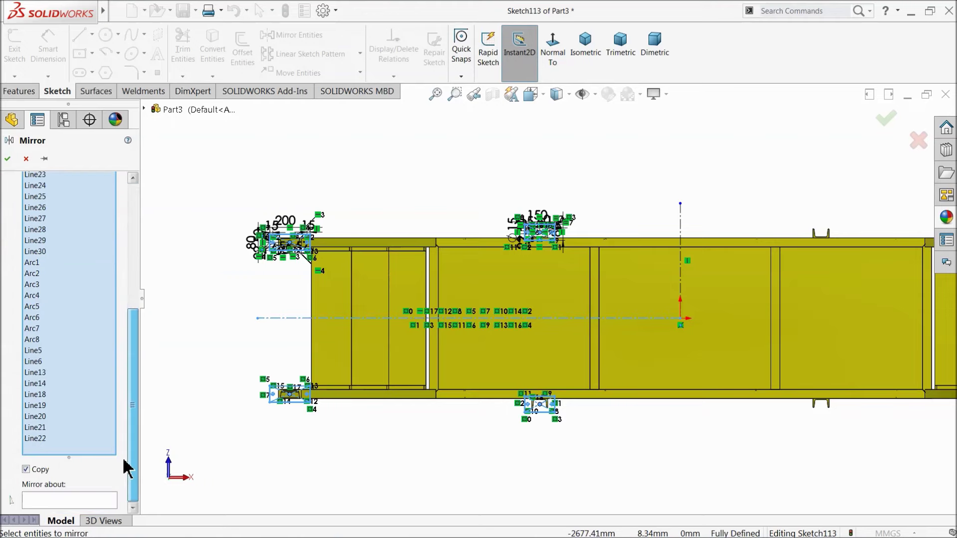
{"action": "left_click", "coordinate": [66, 503]}
{"action": "scroll", "coordinate": [548, 394], "scroll_direction": "up", "scroll_amount": 2}
{"action": "scroll", "coordinate": [849, 316], "scroll_direction": "down", "scroll_amount": 2}
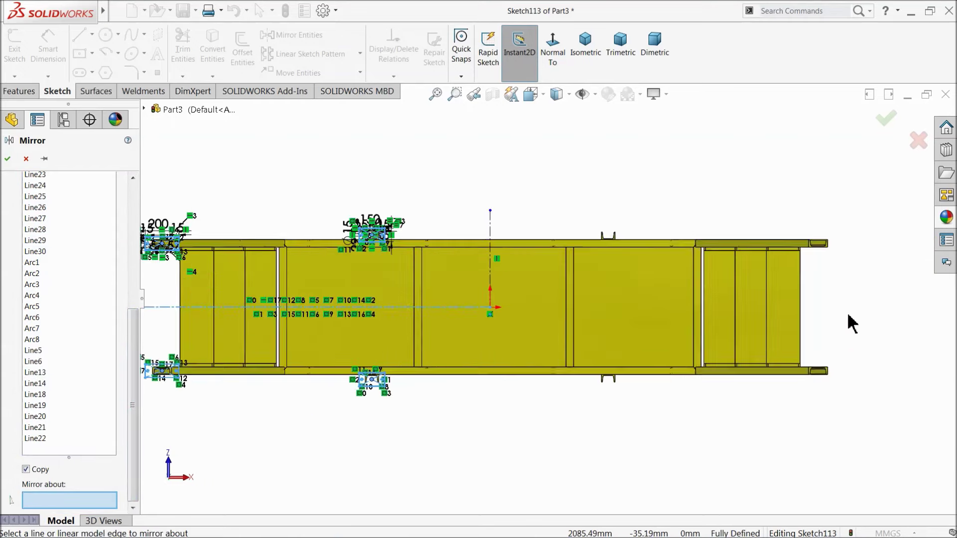
{"action": "left_click", "coordinate": [405, 239]}
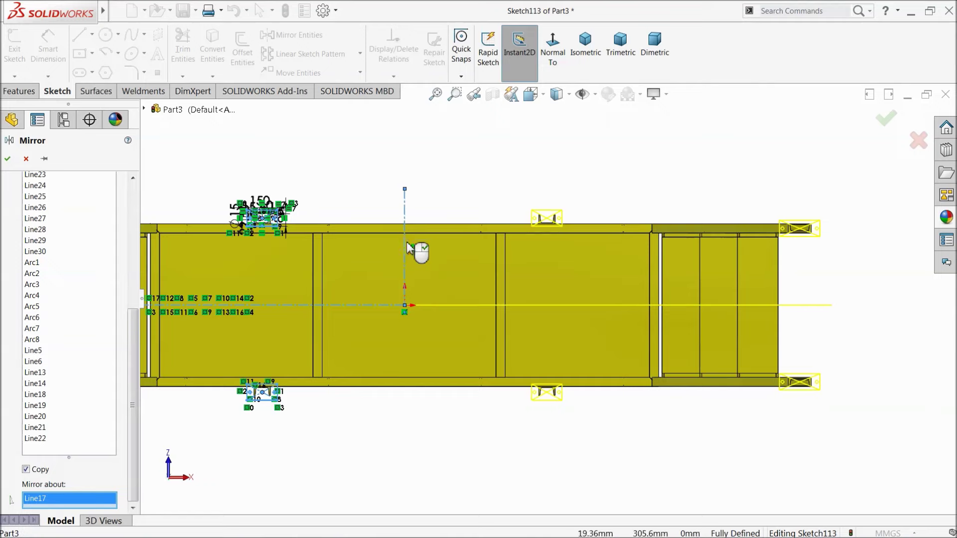
{"action": "left_click", "coordinate": [13, 160]}
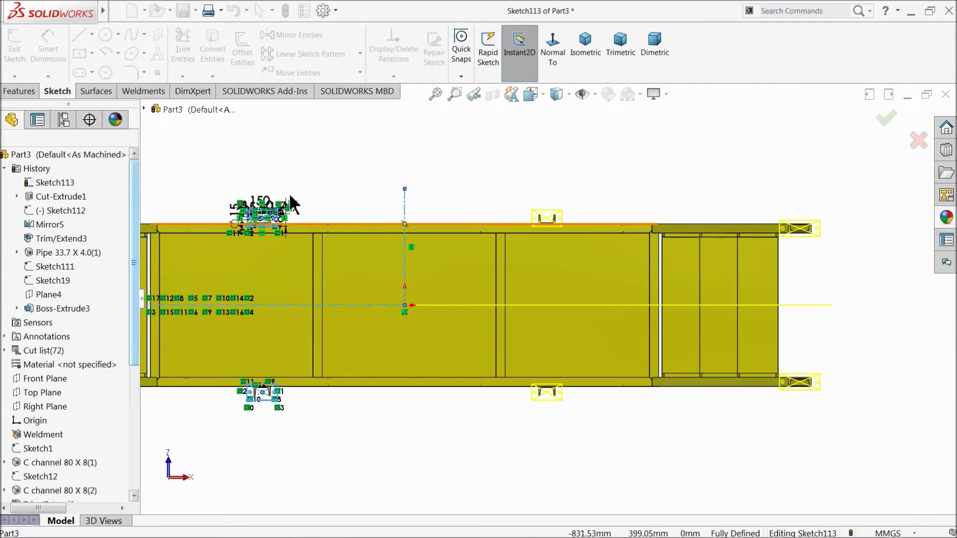
Step: Extrude the base plate sketch 20 mm blind beneath the channel feet
{"action": "left_click", "coordinate": [25, 93]}
{"action": "left_click", "coordinate": [26, 57]}
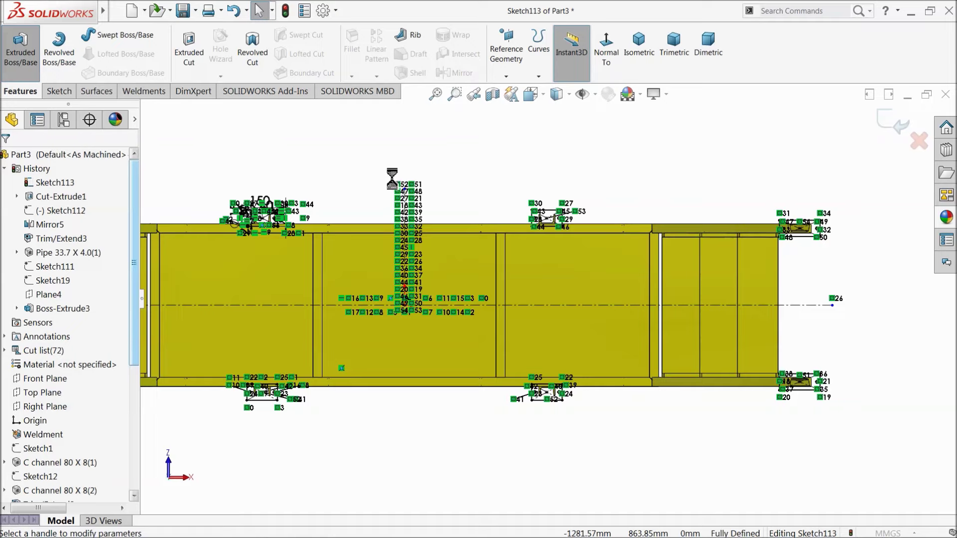
{"action": "scroll", "coordinate": [453, 217], "scroll_direction": "up", "scroll_amount": 2}
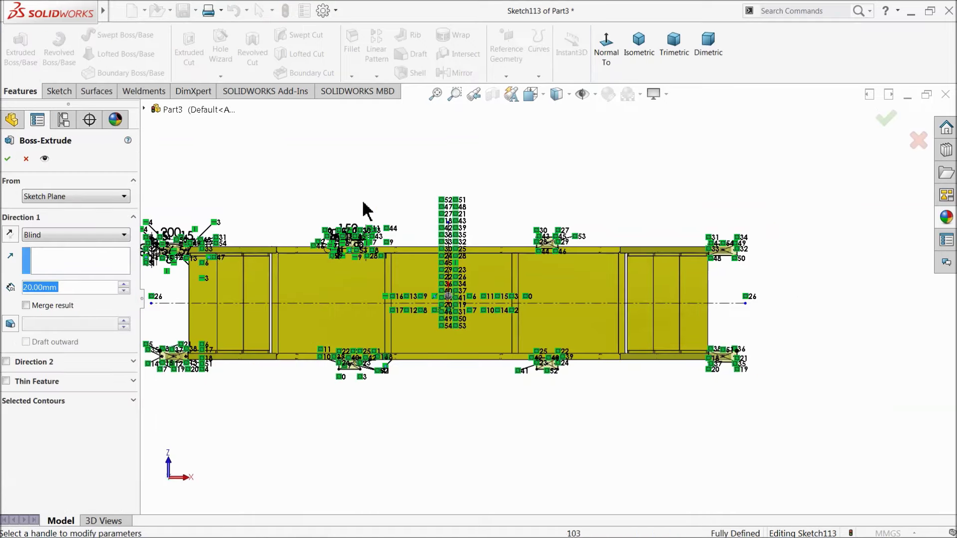
{"action": "scroll", "coordinate": [256, 177], "scroll_direction": "up", "scroll_amount": 1}
{"action": "middle_click_drag", "start_coordinate": [288, 199], "coordinate": [295, 438]}
{"action": "scroll", "coordinate": [310, 376], "scroll_direction": "down", "scroll_amount": 2}
{"action": "scroll", "coordinate": [406, 336], "scroll_direction": "down", "scroll_amount": 3}
{"action": "scroll", "coordinate": [393, 338], "scroll_direction": "down", "scroll_amount": 2}
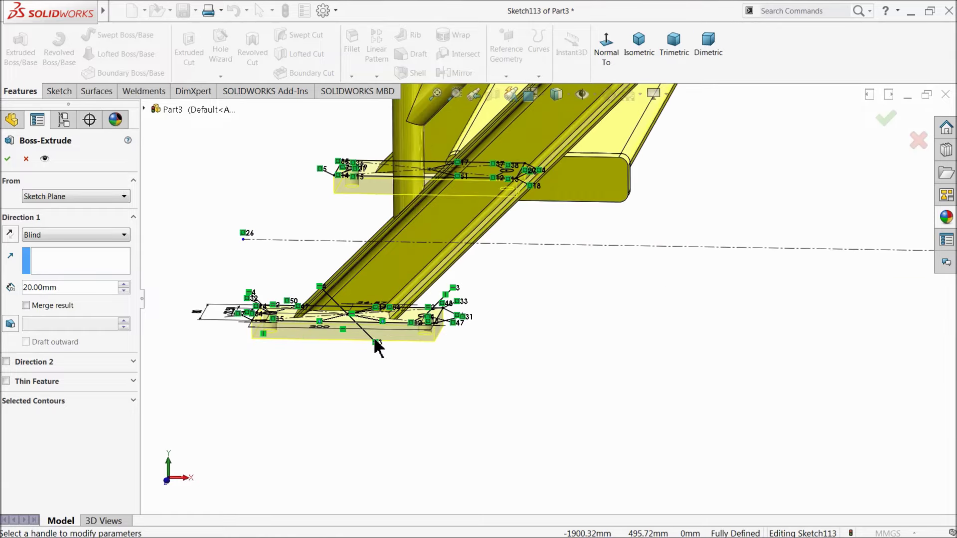
{"action": "scroll", "coordinate": [376, 342], "scroll_direction": "down", "scroll_amount": 2}
{"action": "mouse_move", "coordinate": [346, 348]}
{"action": "middle_mouse_down"}
{"action": "mouse_move", "coordinate": [351, 315]}
{"action": "mouse_move", "coordinate": [346, 325]}
{"action": "middle_mouse_up"}
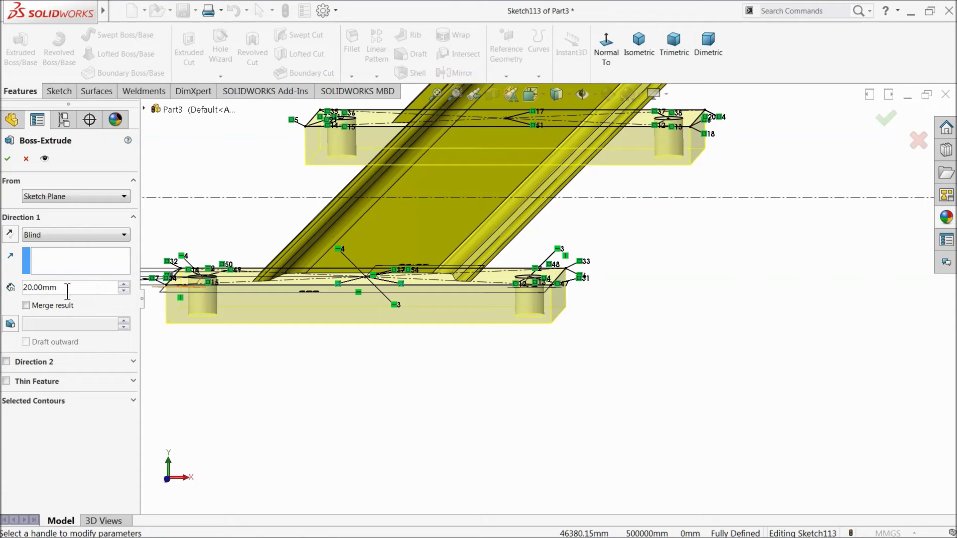
{"action": "left_click", "coordinate": [8, 159]}
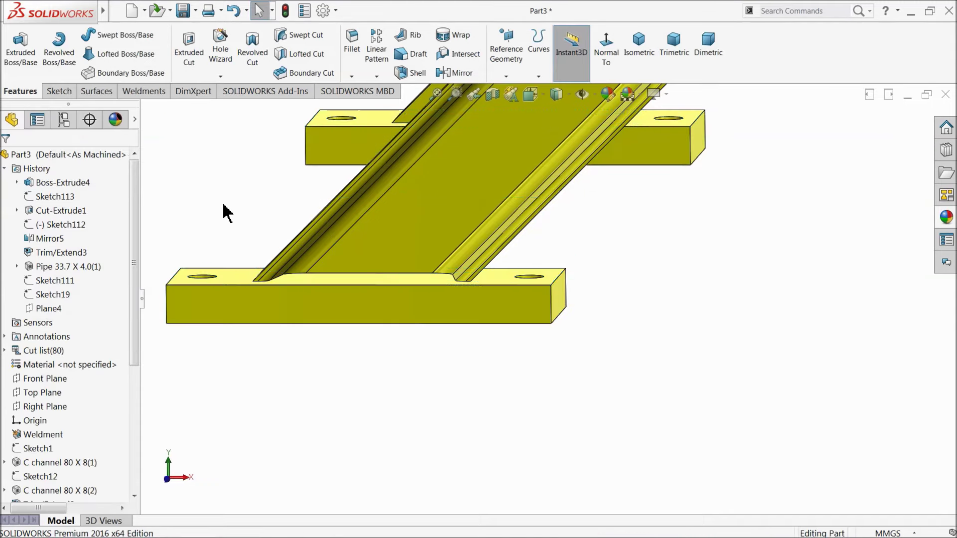
Step: Examine the base plates under the stair channels and legs, and the platform as a whole
{"action": "middle_click_drag", "start_coordinate": [230, 223], "coordinate": [236, 276]}
{"action": "scroll", "coordinate": [282, 274], "scroll_direction": "up", "scroll_amount": 8}
{"action": "middle_click_drag", "start_coordinate": [344, 273], "coordinate": [391, 286]}
{"action": "scroll", "coordinate": [547, 254], "scroll_direction": "up", "scroll_amount": 4}
{"action": "scroll", "coordinate": [710, 183], "scroll_direction": "down", "scroll_amount": 4}
{"action": "mouse_move", "coordinate": [534, 311]}
{"action": "middle_mouse_down"}
{"action": "mouse_move", "coordinate": [536, 272]}
{"action": "mouse_move", "coordinate": [524, 321]}
{"action": "middle_mouse_up"}
{"action": "scroll", "coordinate": [513, 342], "scroll_direction": "up", "scroll_amount": 4}
{"action": "scroll", "coordinate": [486, 382], "scroll_direction": "down", "scroll_amount": 3}
{"action": "scroll", "coordinate": [589, 262], "scroll_direction": "down", "scroll_amount": 1}
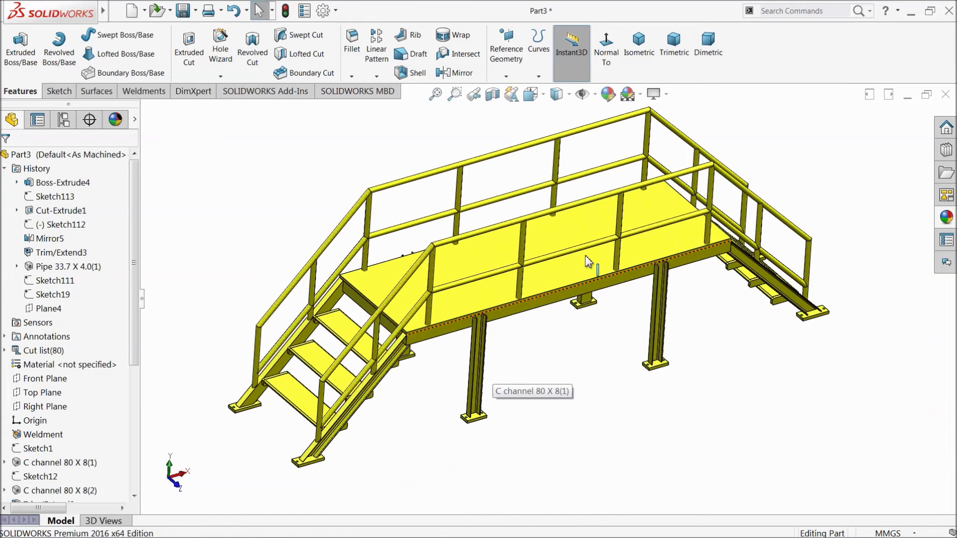
{"action": "scroll", "coordinate": [559, 319], "scroll_direction": "down", "scroll_amount": 3}
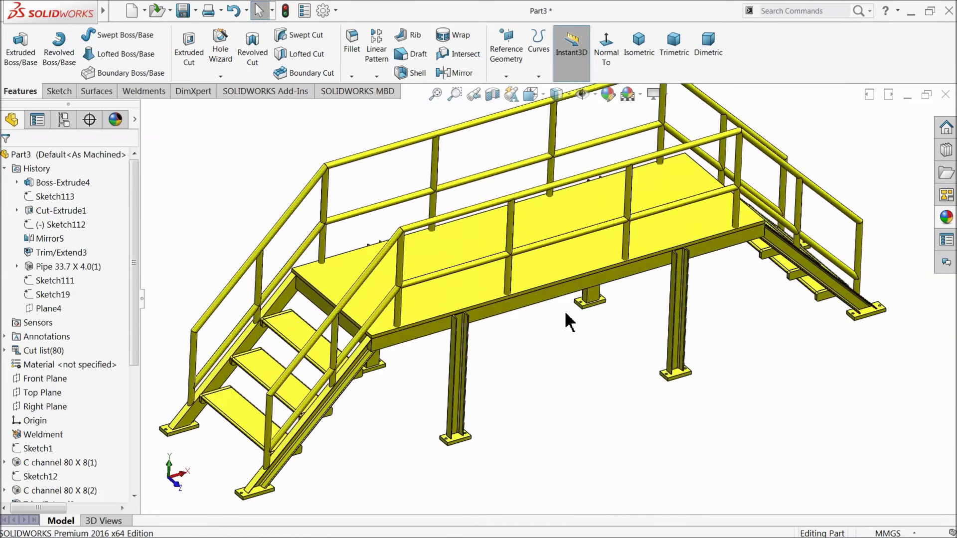
{"action": "scroll", "coordinate": [573, 294], "scroll_direction": "up", "scroll_amount": 2}
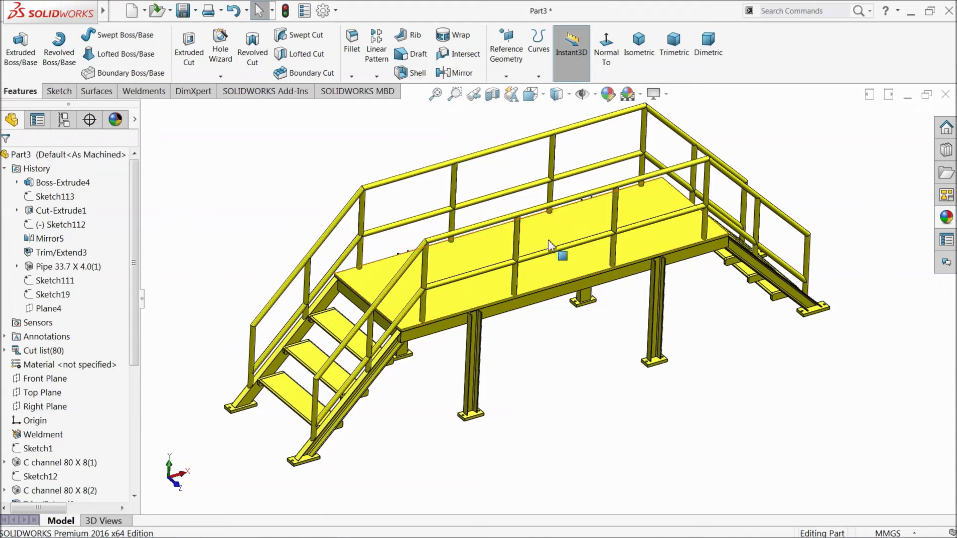
{"action": "scroll", "coordinate": [559, 220], "scroll_direction": "up", "scroll_amount": 1}
{"action": "scroll", "coordinate": [570, 207], "scroll_direction": "down", "scroll_amount": 1}
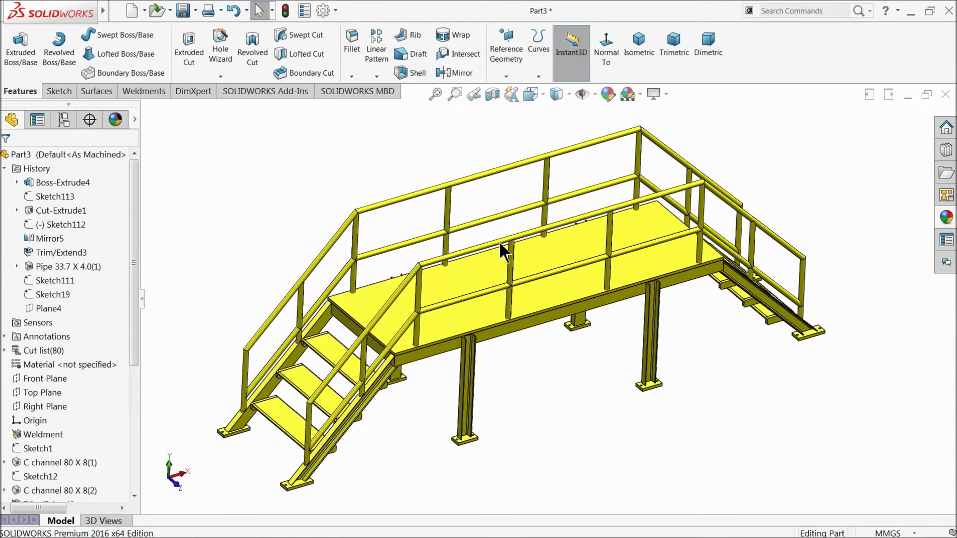
Step: Edit the handrail's pipe structural member and set its size to 26.9 x 3.2 for its groups
{"action": "left_click", "coordinate": [429, 267]}
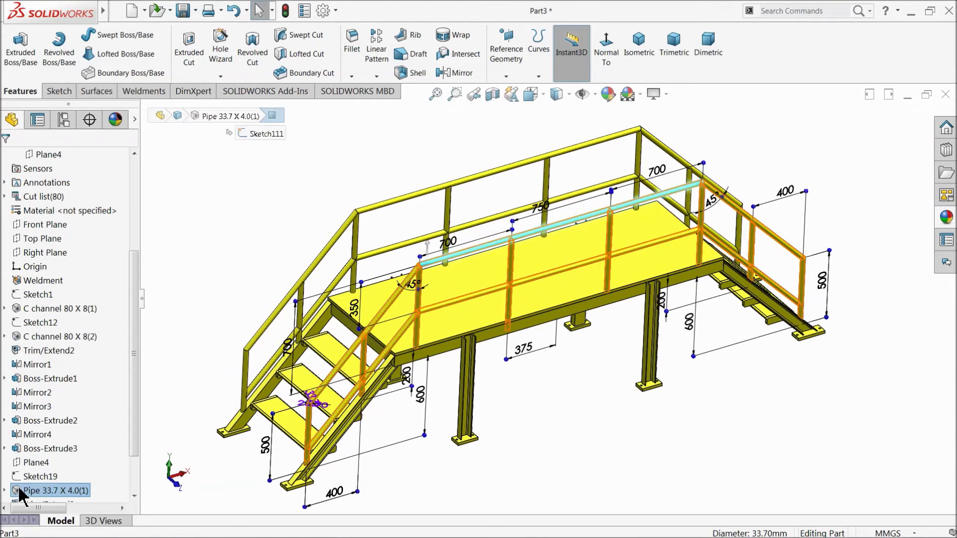
{"action": "left_click", "coordinate": [16, 490]}
{"action": "left_click", "coordinate": [23, 464]}
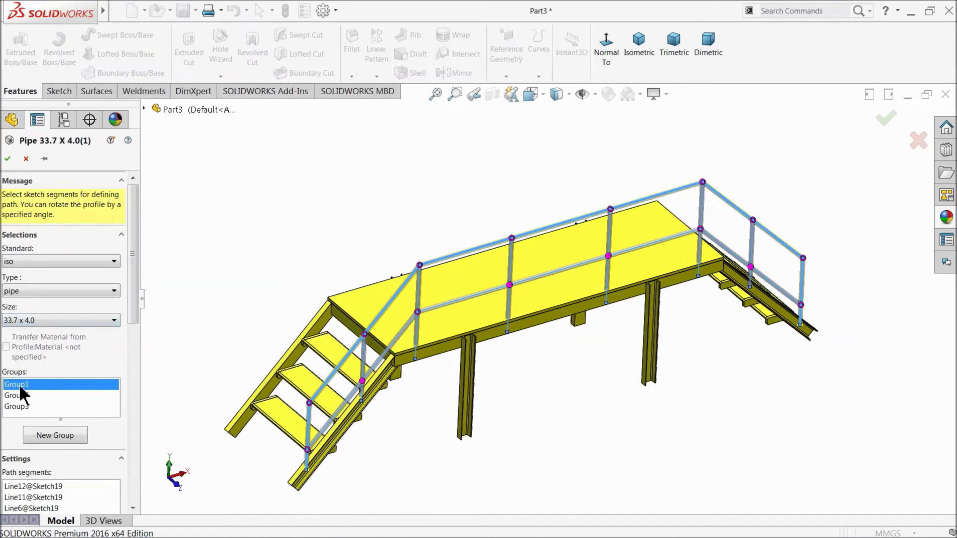
{"action": "left_click", "coordinate": [16, 322]}
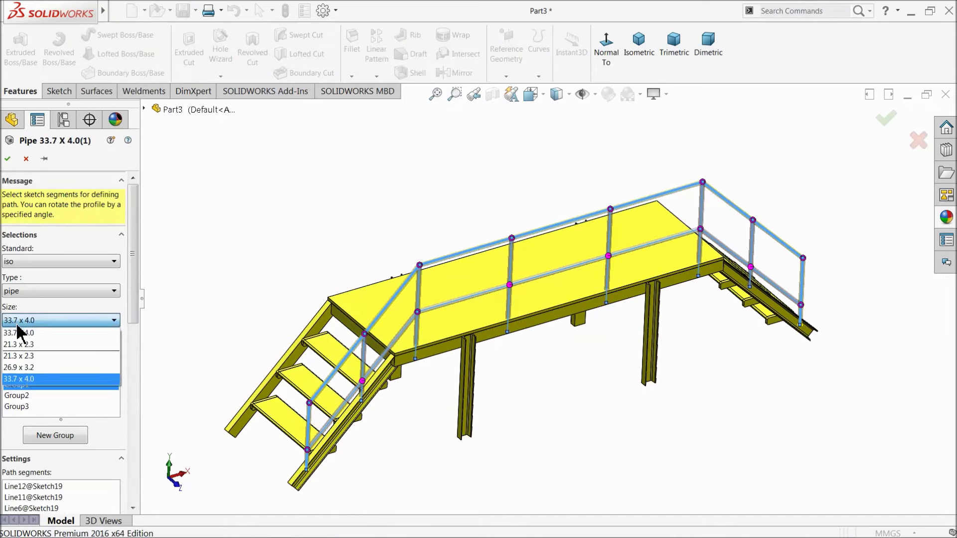
{"action": "left_click", "coordinate": [23, 368]}
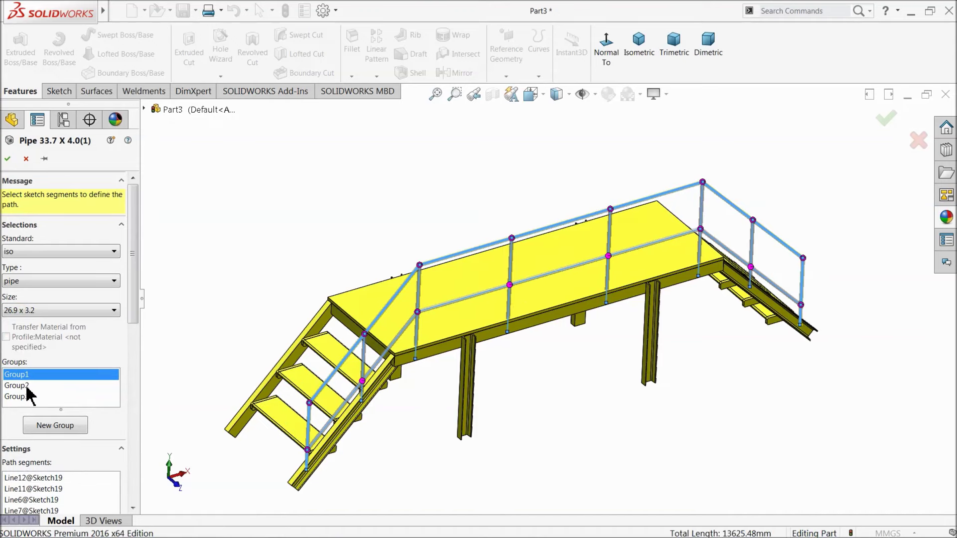
{"action": "left_click", "coordinate": [23, 386]}
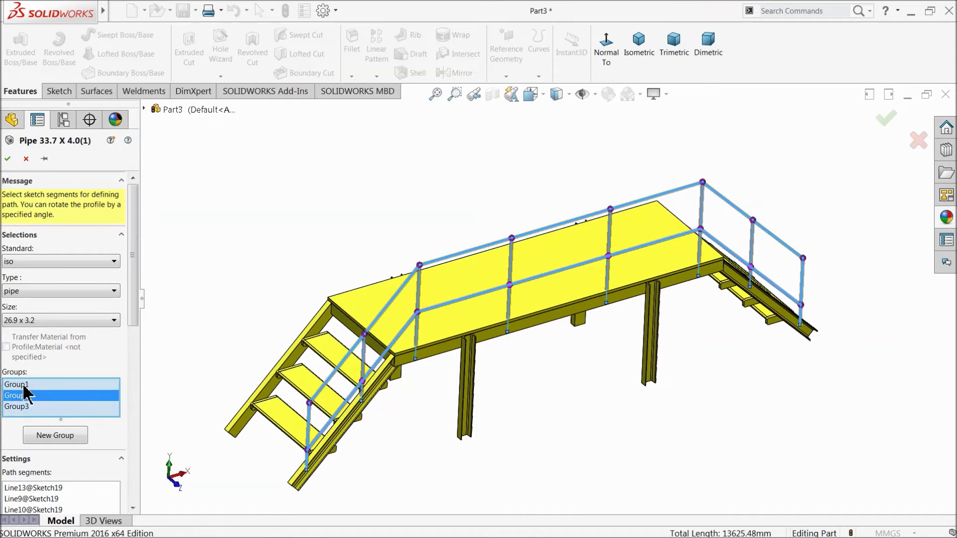
{"action": "left_click", "coordinate": [28, 325]}
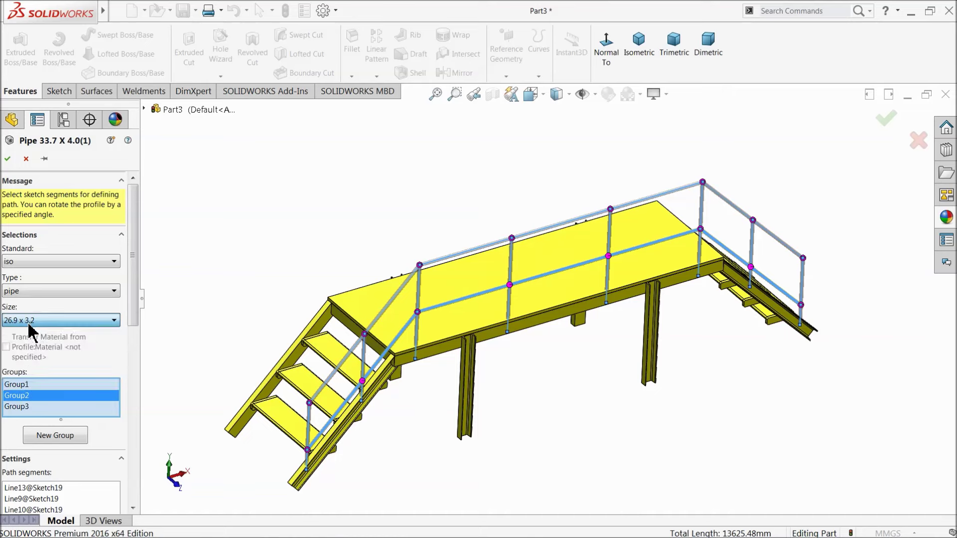
{"action": "left_click", "coordinate": [27, 407]}
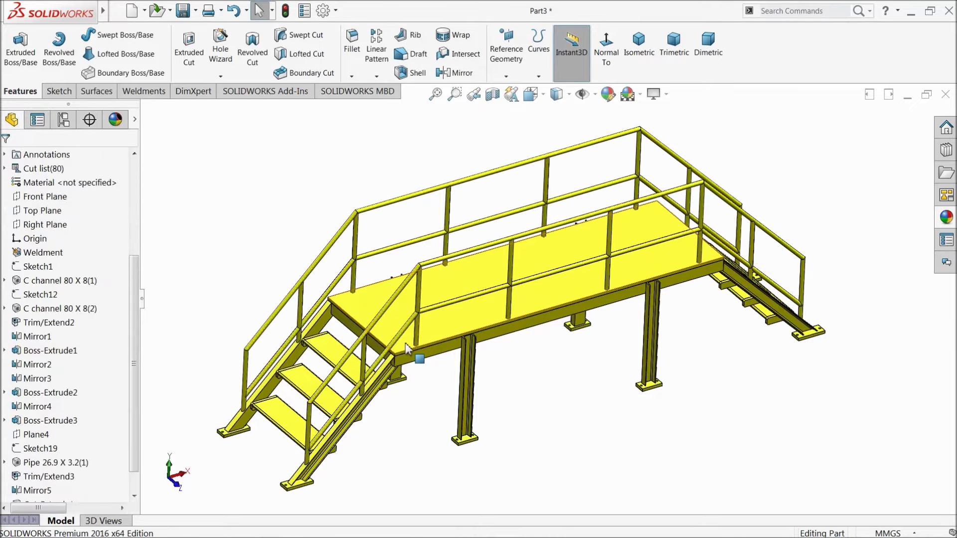
Step: Inspect the resized handrail pipes and the complete platform from several angles
{"action": "scroll", "coordinate": [421, 349], "scroll_direction": "down", "scroll_amount": 5}
{"action": "mouse_move", "coordinate": [420, 310]}
{"action": "middle_mouse_down"}
{"action": "mouse_move", "coordinate": [382, 254]}
{"action": "mouse_move", "coordinate": [424, 322]}
{"action": "middle_mouse_up"}
{"action": "scroll", "coordinate": [418, 344], "scroll_direction": "up", "scroll_amount": 3}
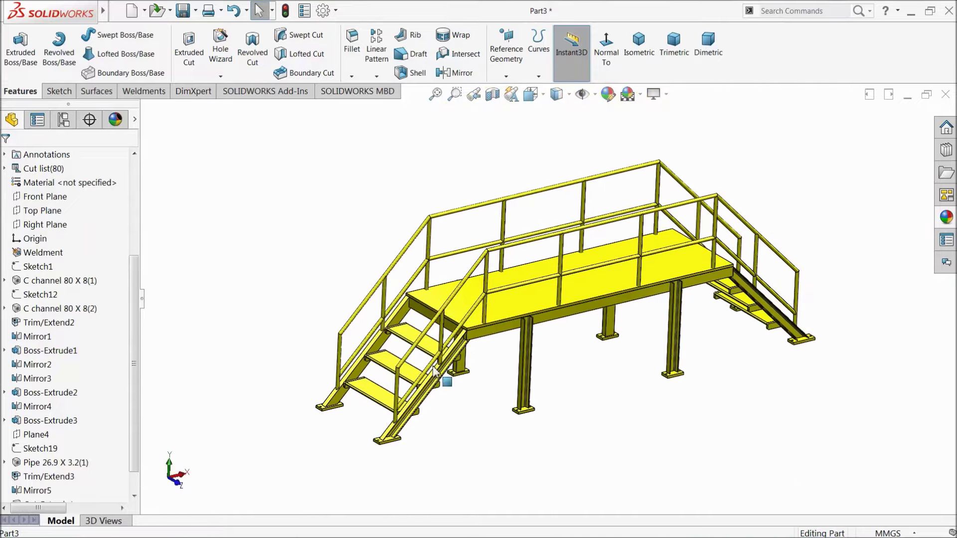
{"action": "middle_click_drag", "start_coordinate": [405, 333], "coordinate": [391, 324]}
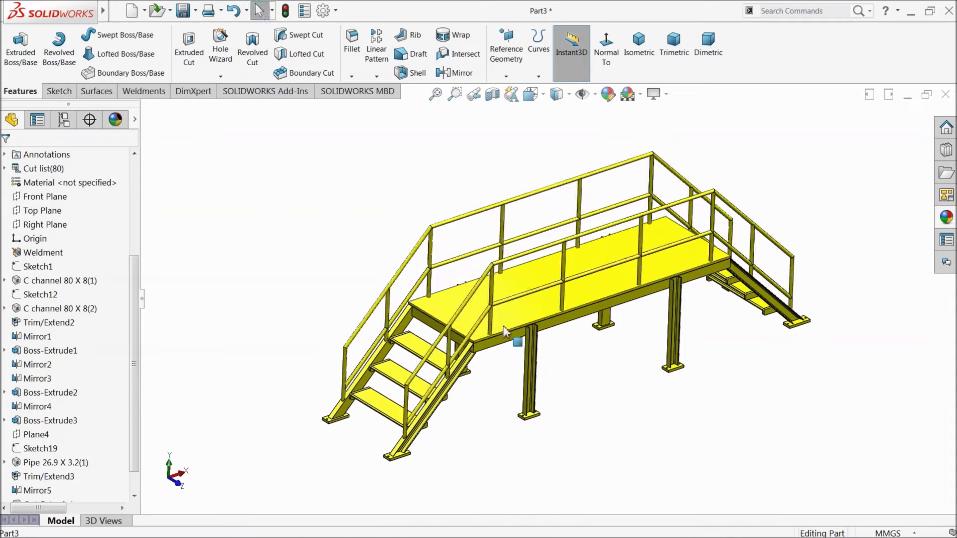
{"action": "scroll", "coordinate": [641, 315], "scroll_direction": "down", "scroll_amount": 2}
{"action": "middle_click_drag", "start_coordinate": [598, 338], "coordinate": [595, 328]}
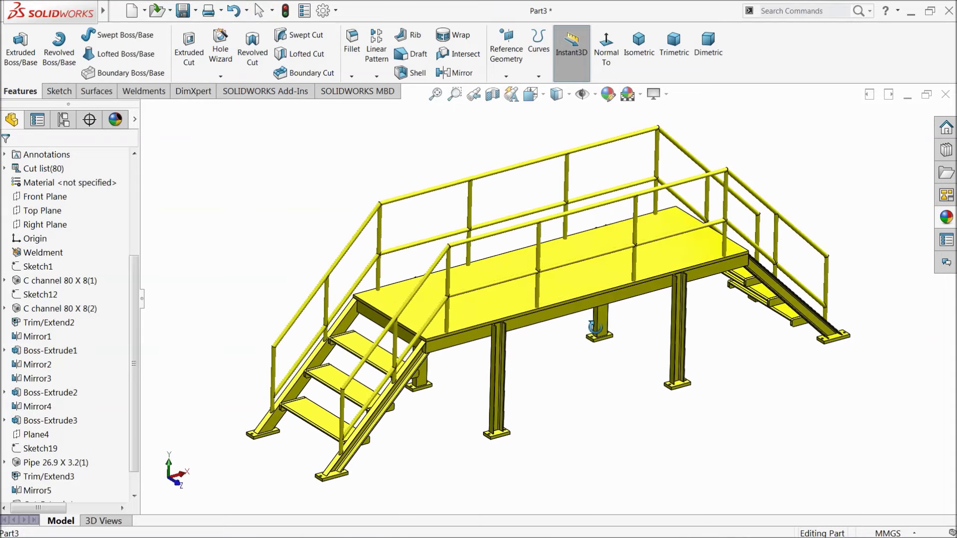
{"action": "scroll", "coordinate": [608, 340], "scroll_direction": "down", "scroll_amount": 1}
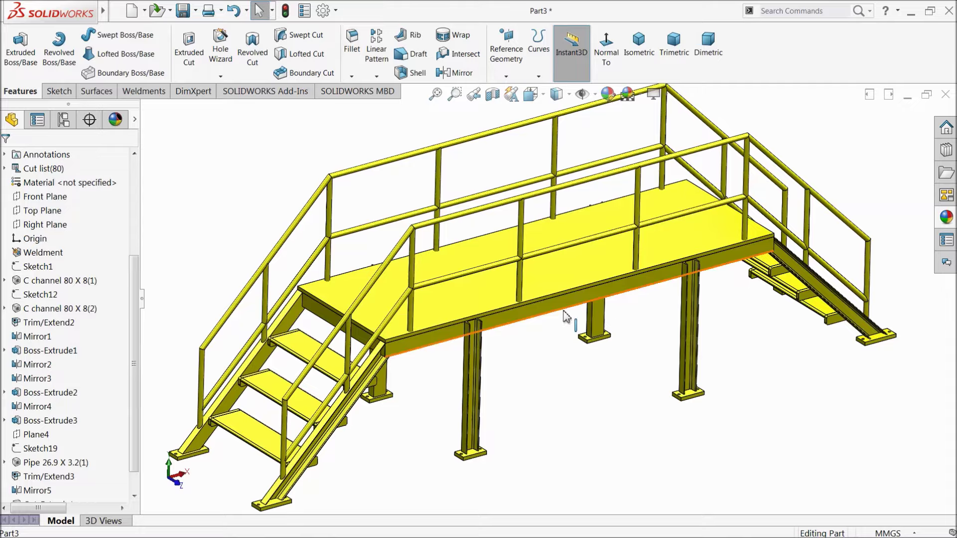
{"action": "middle_click_drag", "start_coordinate": [565, 316], "coordinate": [553, 343]}
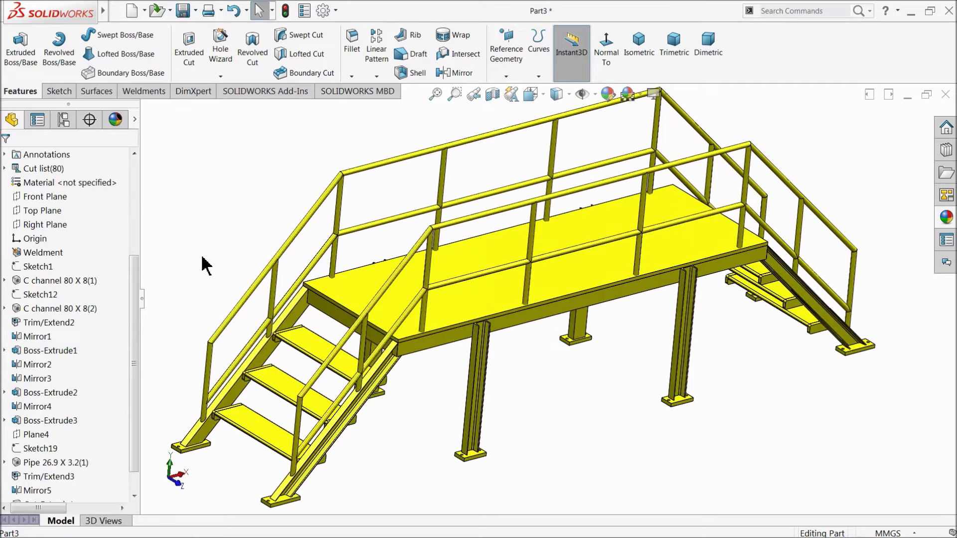